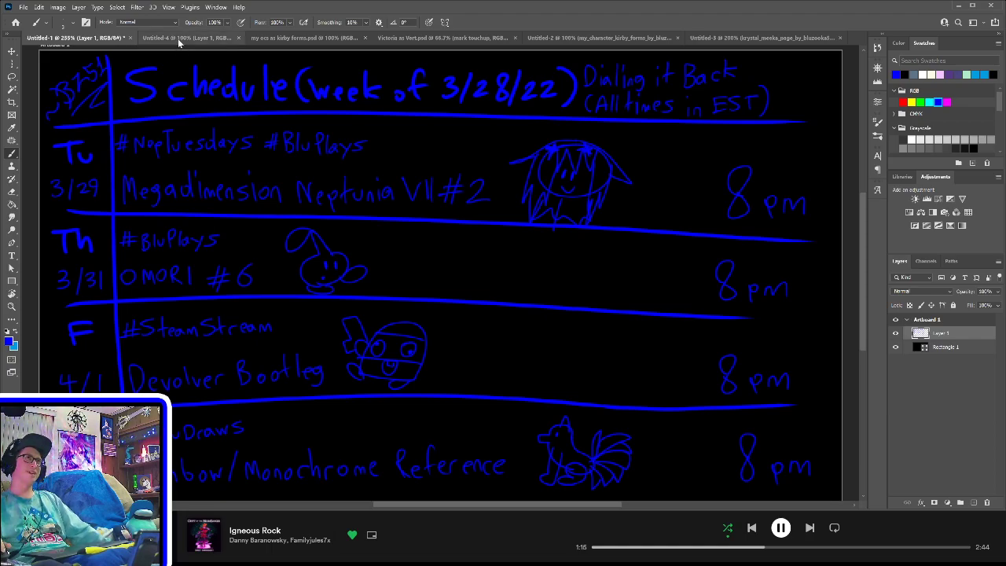
- Review the artwork in the other open documents, including the Kirby forms, Victoria as Vert and the Krystal page
click(178, 41)
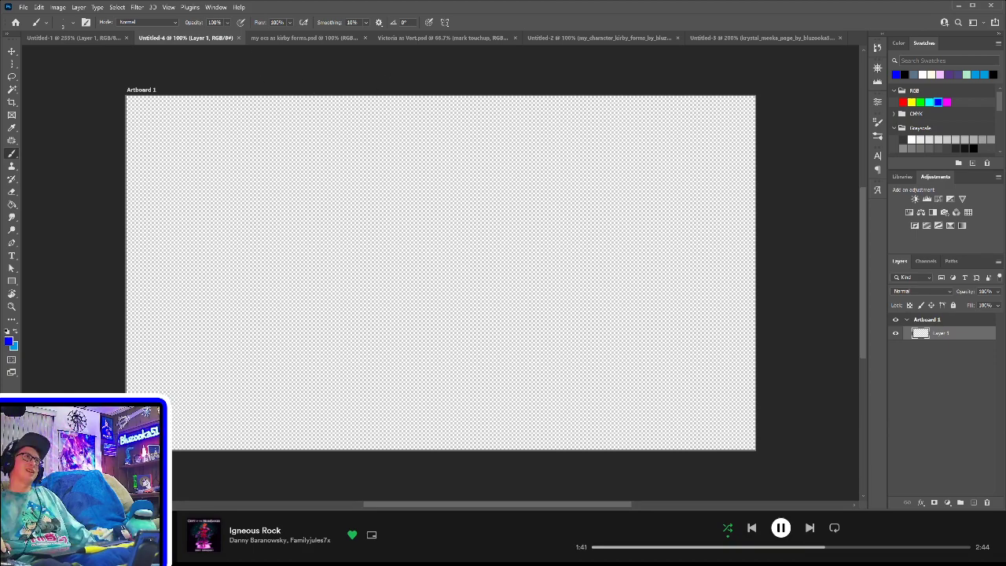
click(300, 38)
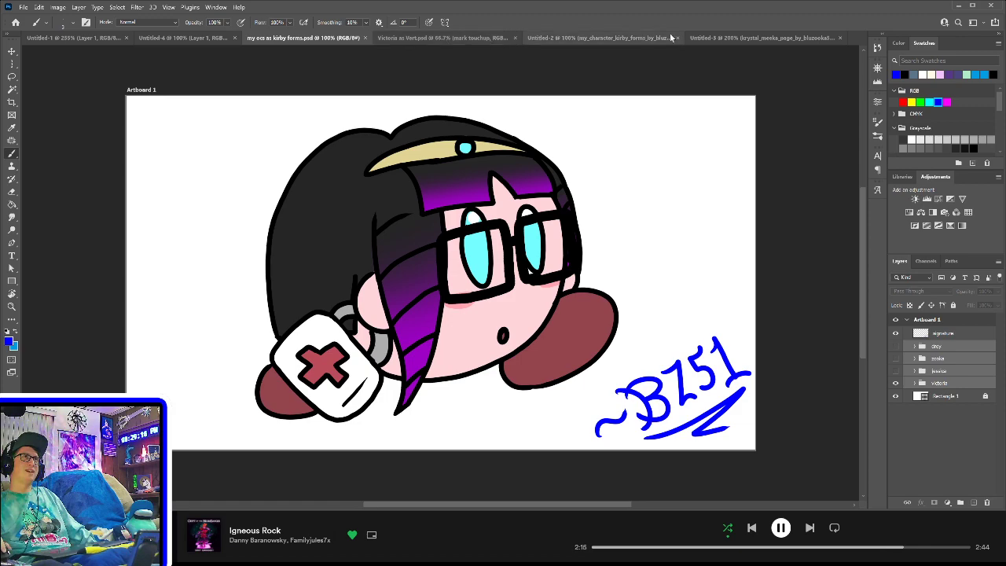
click(602, 36)
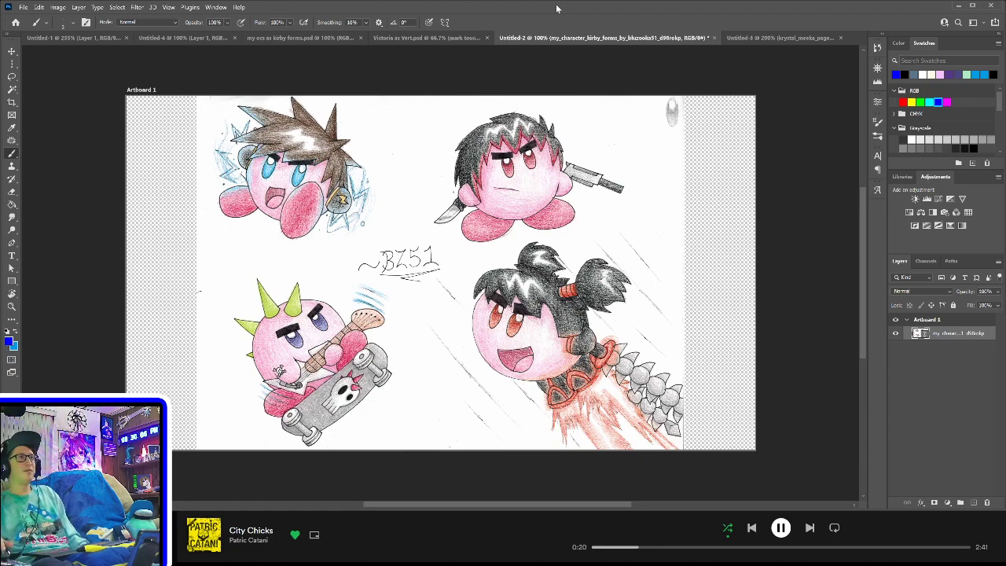
click(421, 37)
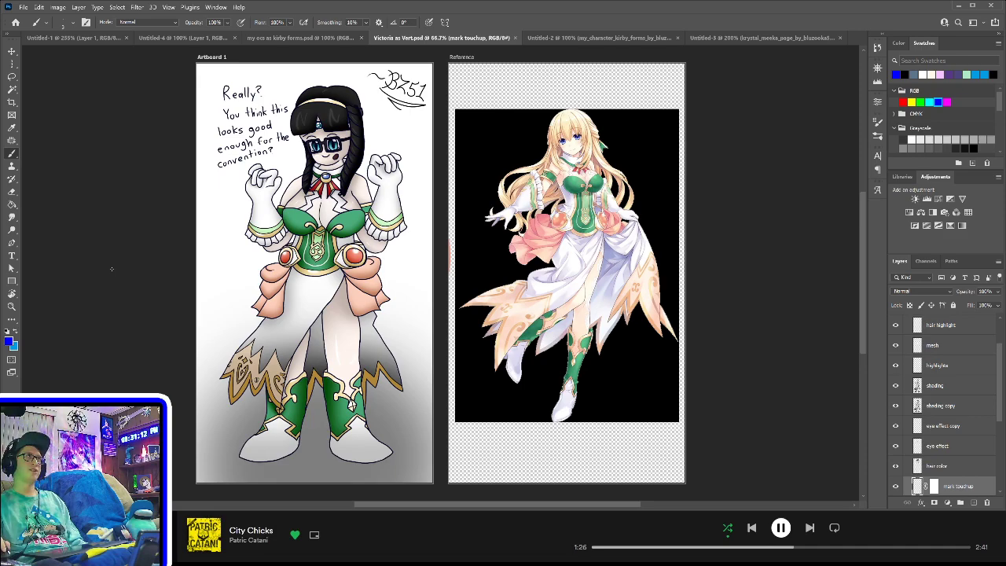
click(282, 38)
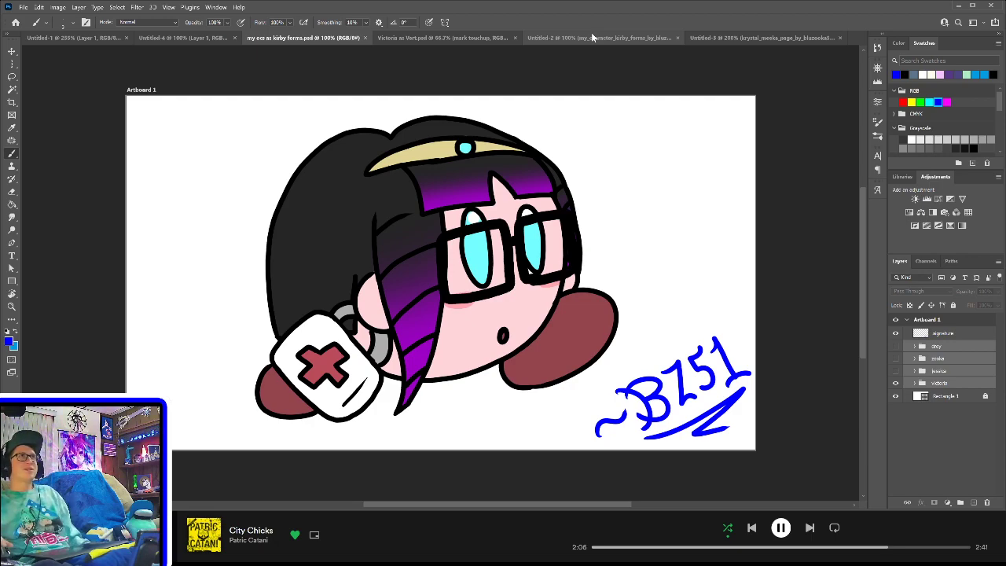
click(748, 37)
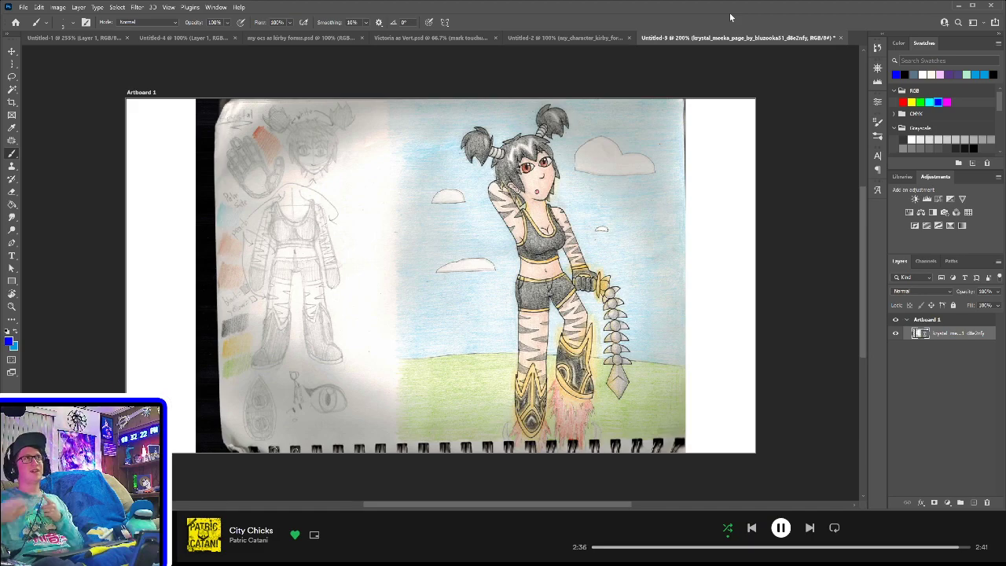
click(437, 39)
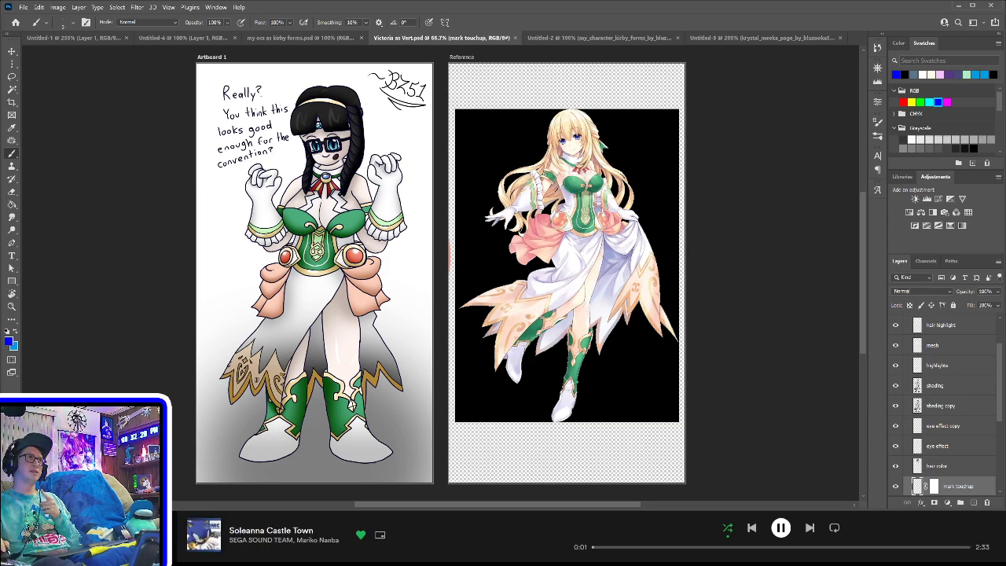
key(v)
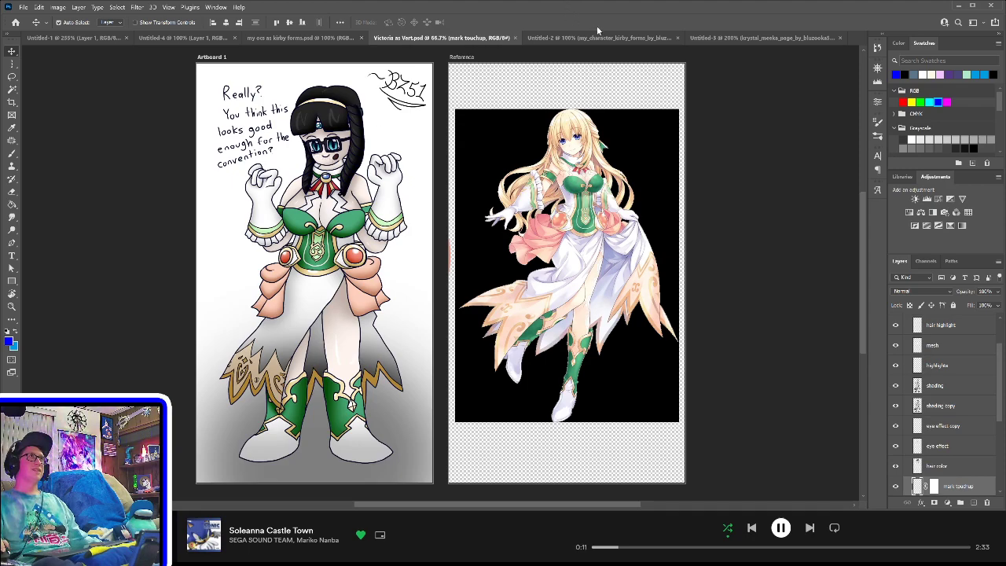
click(749, 39)
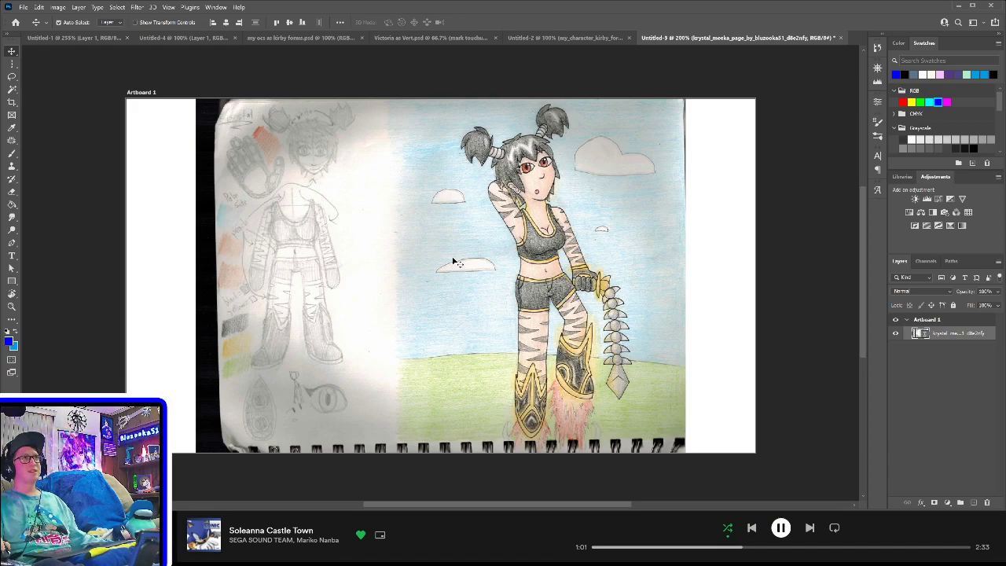
- In the blank Untitled-4 document, draw a grey-filled rectangle about 2684 by 1530 px covering the whole artboard
click(166, 43)
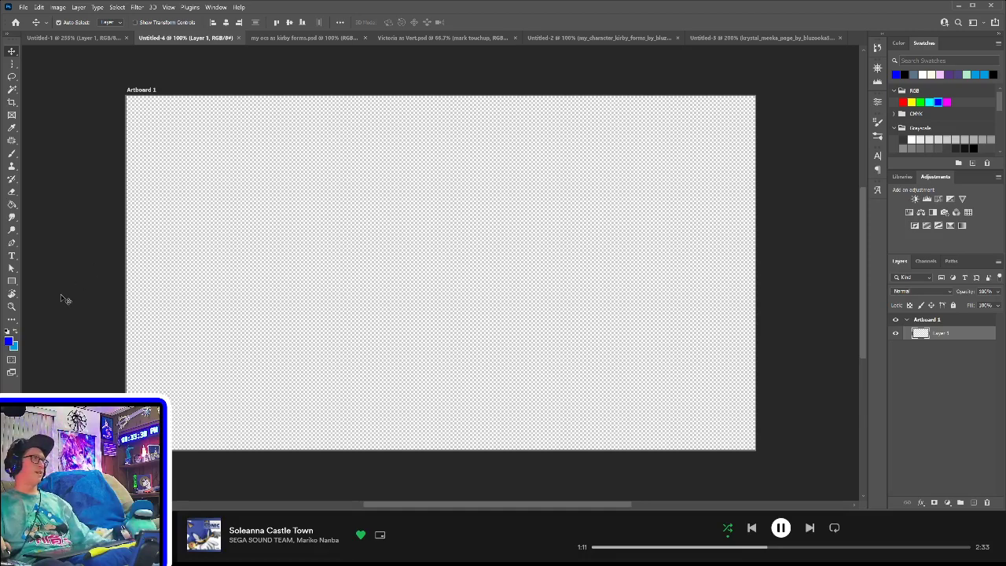
click(12, 282)
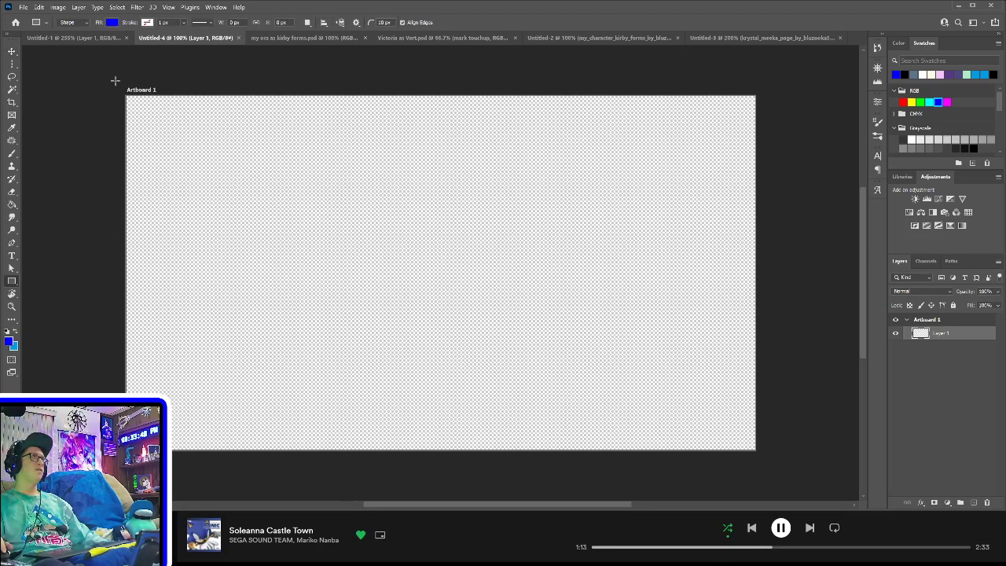
click(115, 25)
click(59, 75)
key(i)
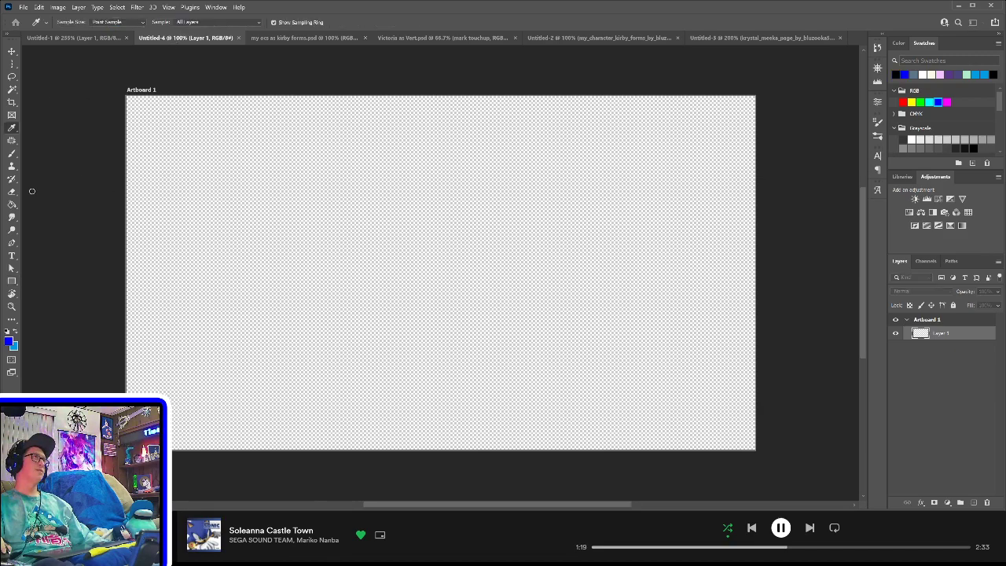
key(u)
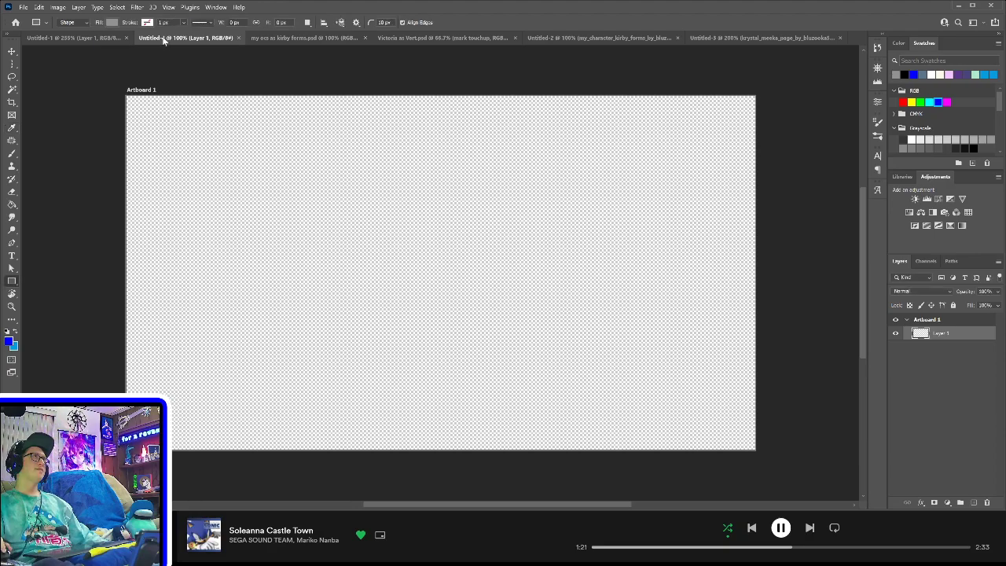
key(i)
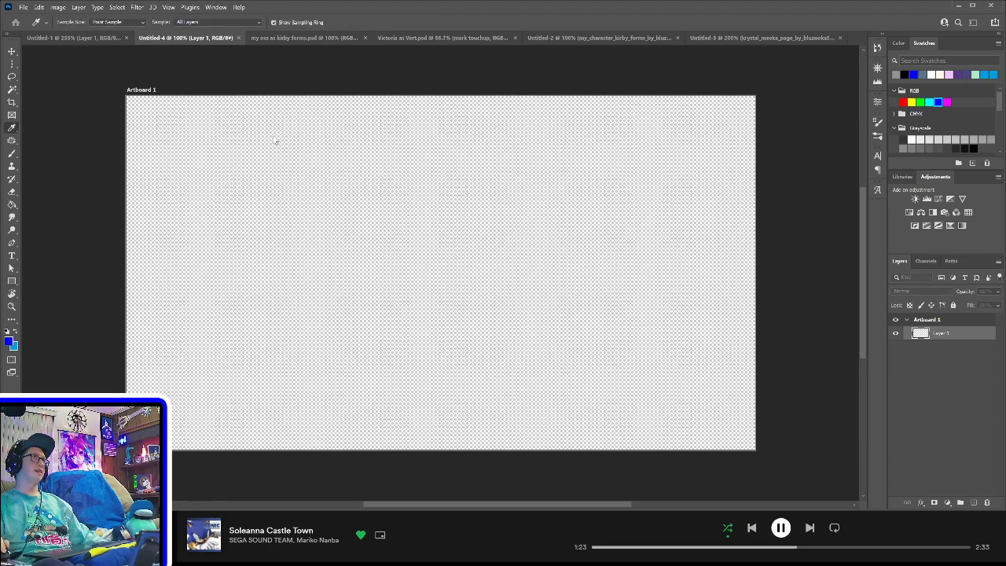
key(u)
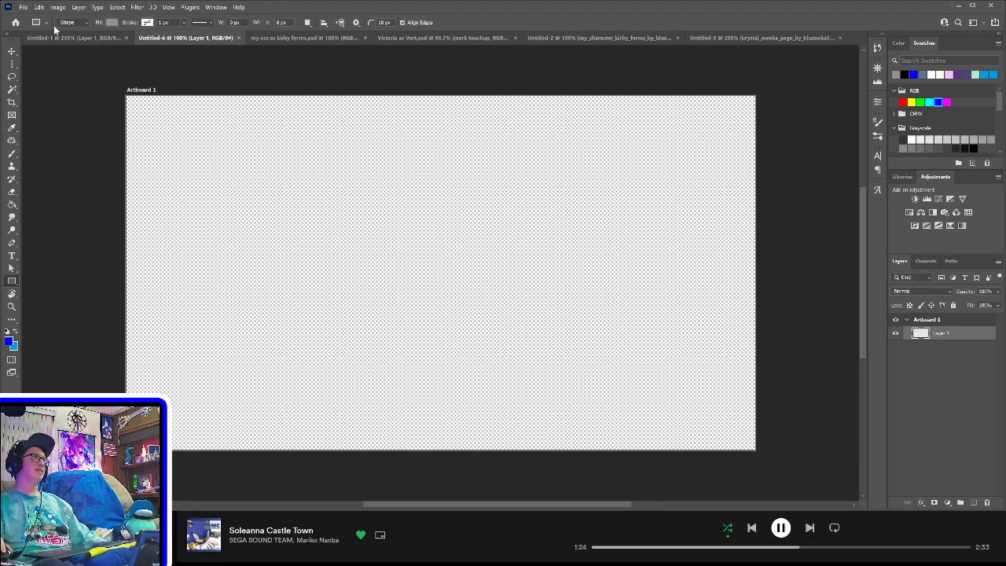
click(11, 52)
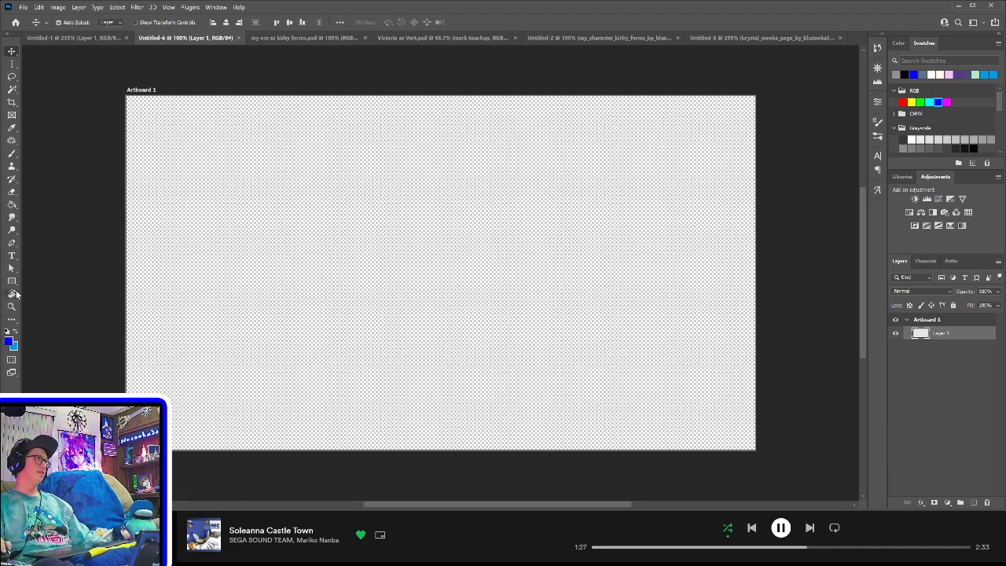
click(12, 281)
mouse_move(117, 88)
mouse_down()
mouse_move(541, 394)
mouse_move(752, 476)
mouse_move(773, 460)
mouse_up()
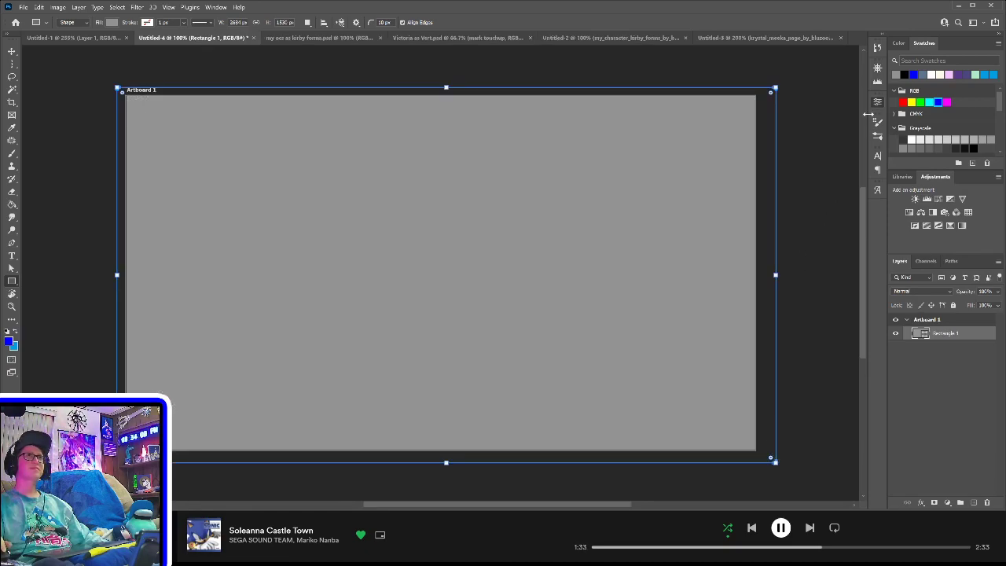
- Add a layer named "basic female sketch" above the rectangle and reset the colours to black and white
click(981, 414)
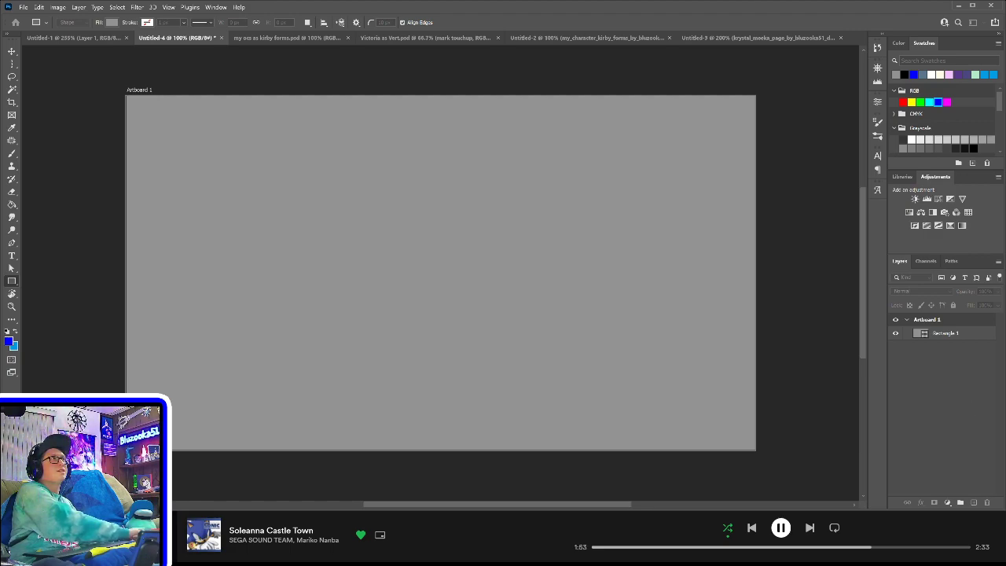
key(Return)
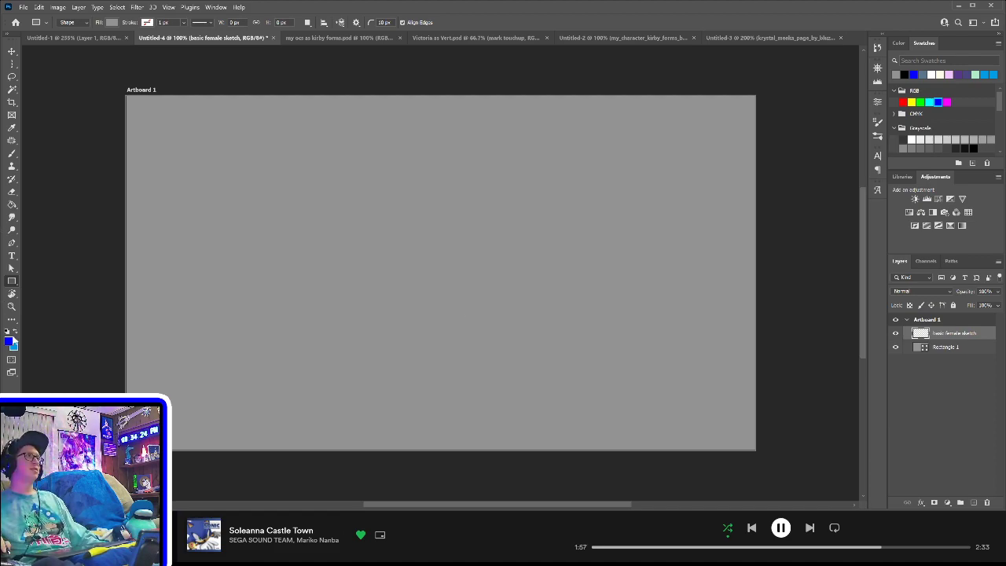
click(7, 331)
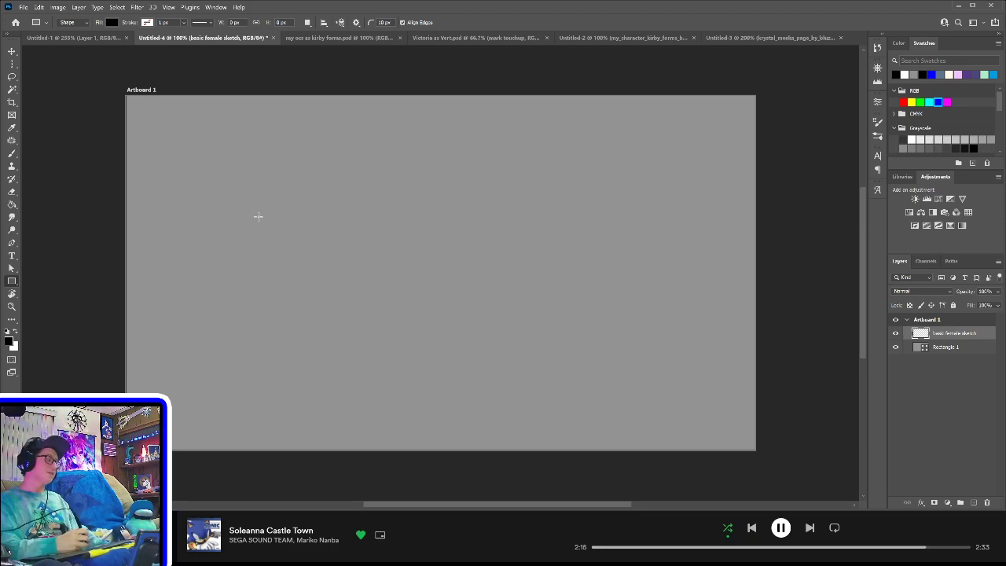
- Switch to the Brush tool and choose a size 2 sketching brush with 30% flow, trying it with test strokes
key(ctrl+plus)
drag(251, 227, 568, 388)
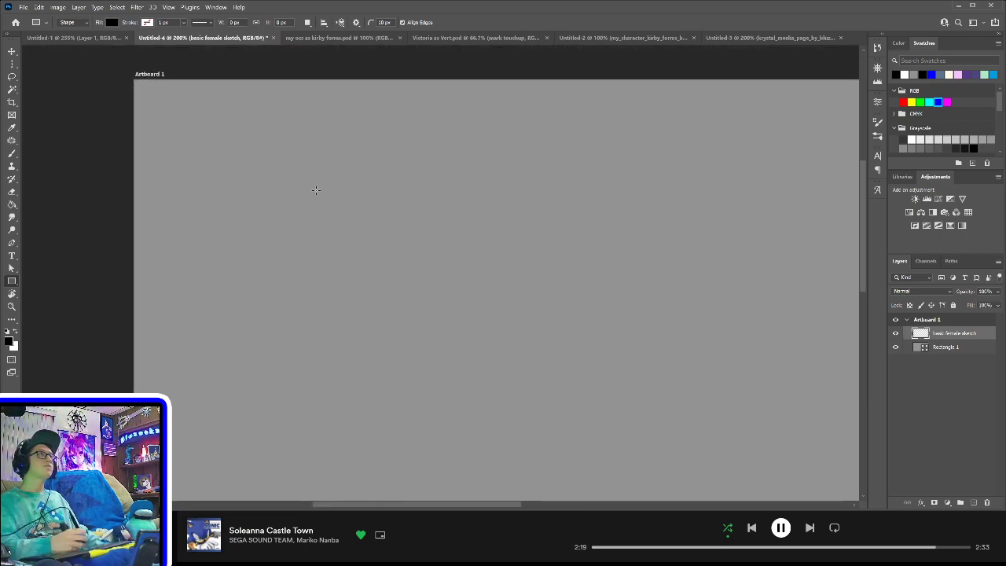
key(b)
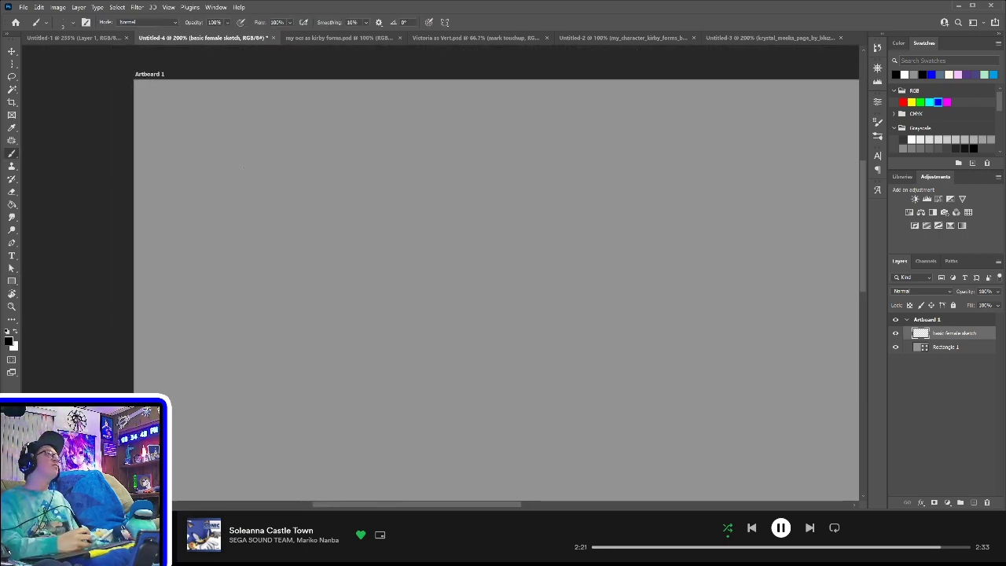
mouse_move(225, 182)
mouse_down()
mouse_move(287, 249)
mouse_move(346, 227)
mouse_move(232, 206)
mouse_up()
key(ctrl+z)
click(72, 22)
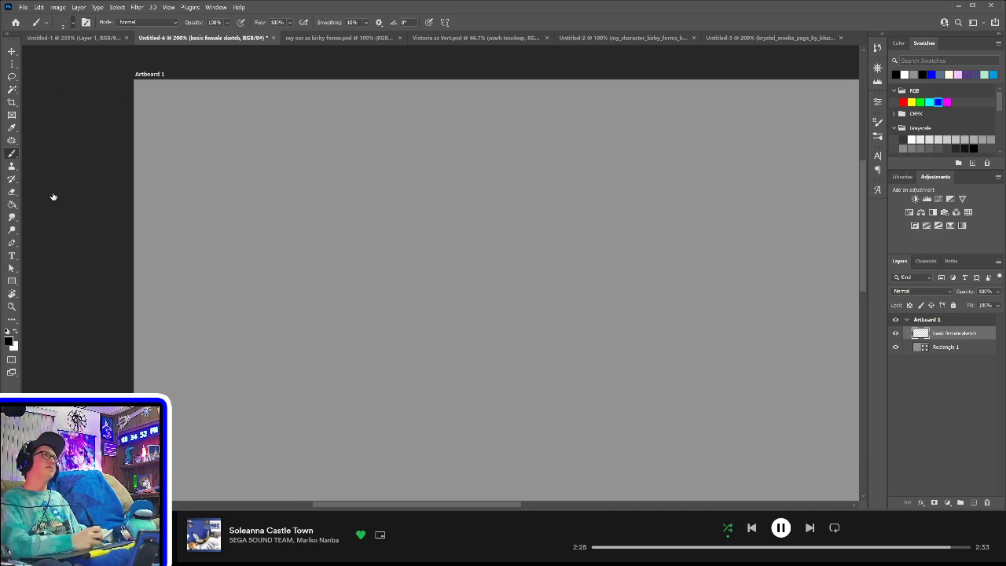
click(83, 181)
mouse_move(191, 158)
mouse_down()
mouse_move(206, 255)
mouse_move(325, 194)
mouse_move(165, 195)
mouse_up()
key(ctrl+z)
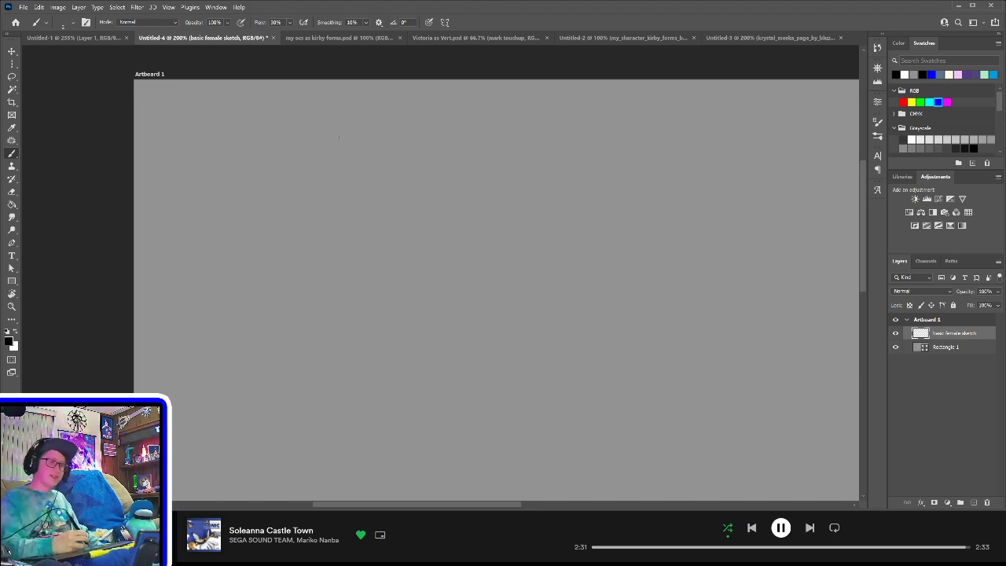
mouse_move(416, 122)
mouse_down()
mouse_move(441, 125)
mouse_move(357, 180)
mouse_up()
key(ctrl+z)
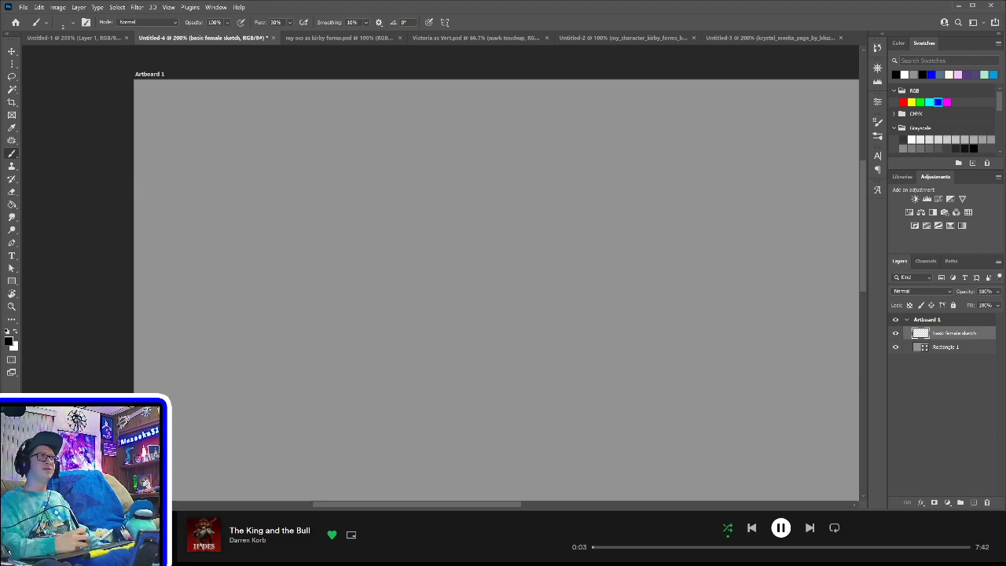
mouse_move(393, 225)
mouse_down()
mouse_move(405, 205)
mouse_move(379, 203)
mouse_up()
key(ctrl+z)
mouse_move(291, 165)
mouse_down()
mouse_move(380, 256)
mouse_move(265, 202)
mouse_move(394, 196)
mouse_move(259, 235)
mouse_up()
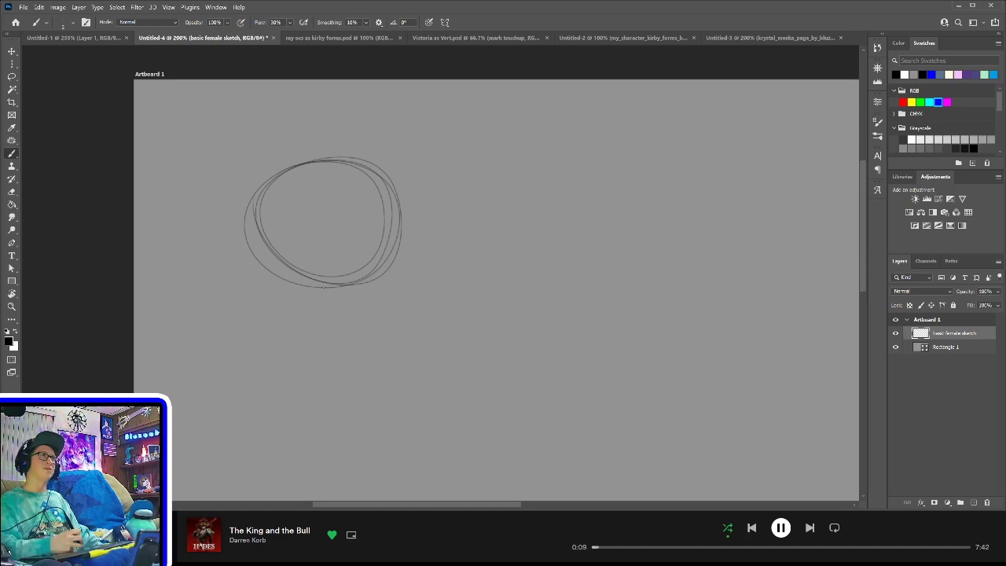
key(ctrl+z)
- Sketch a loose overlapping circle for the head in the artboard's upper-left area and add jaw lines tapering to a chin
mouse_move(346, 165)
mouse_down()
mouse_move(285, 288)
mouse_move(398, 234)
mouse_move(228, 234)
mouse_move(306, 299)
mouse_move(389, 199)
mouse_move(368, 269)
mouse_up()
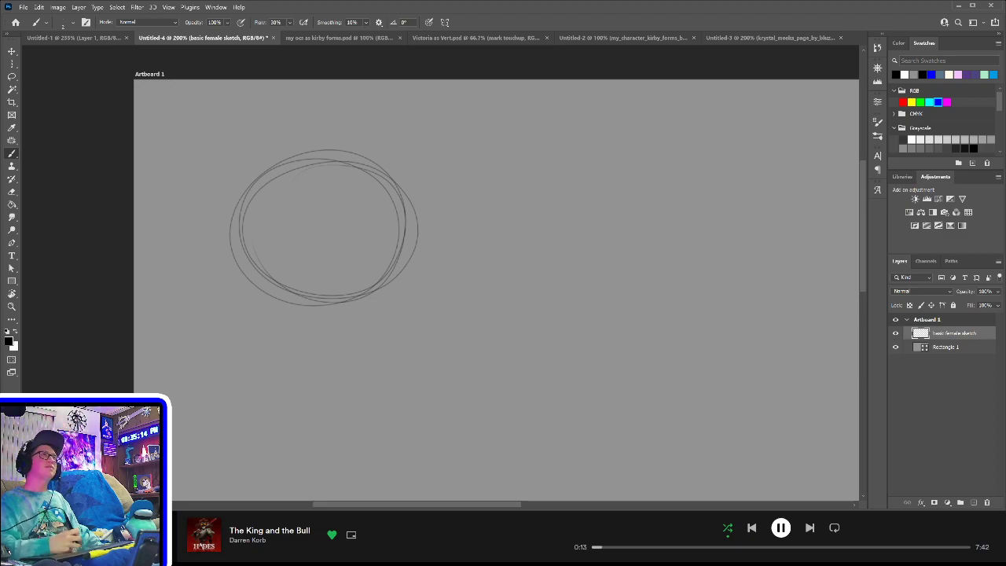
mouse_move(241, 230)
mouse_down()
mouse_move(249, 275)
mouse_move(307, 334)
mouse_up()
drag(403, 217, 387, 315)
mouse_move(395, 269)
mouse_down()
mouse_move(375, 316)
mouse_move(327, 341)
mouse_move(337, 342)
mouse_up()
drag(306, 334, 344, 336)
mouse_move(274, 297)
mouse_down()
mouse_move(303, 329)
mouse_move(338, 335)
mouse_up()
mouse_move(401, 226)
mouse_down()
mouse_move(387, 294)
mouse_move(357, 327)
mouse_move(334, 342)
mouse_up()
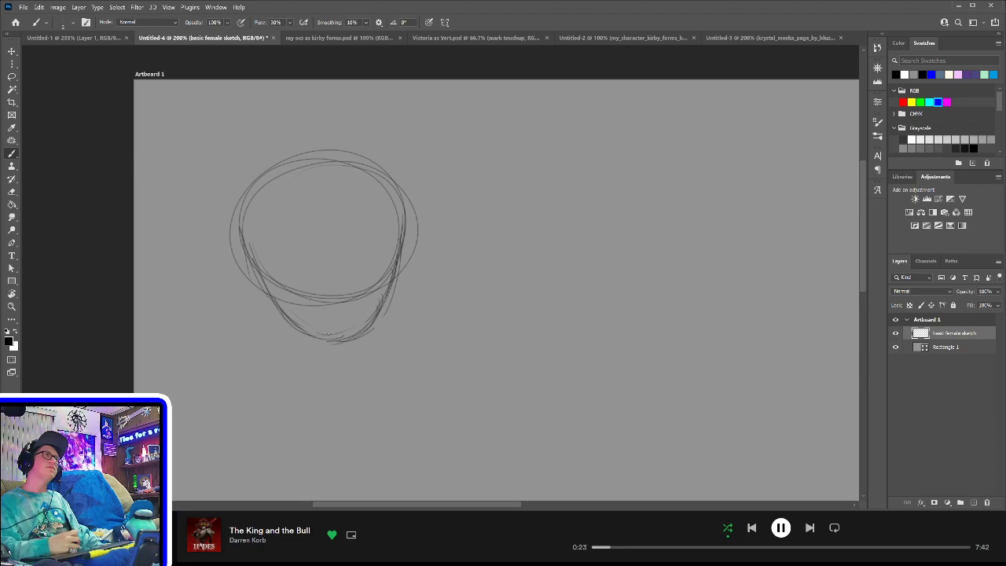
- Reinforce the head outline with extra strokes along the jaw, the crown and both sides of the skull
drag(252, 258, 275, 312)
mouse_move(240, 225)
mouse_down()
mouse_move(239, 247)
mouse_move(242, 212)
mouse_move(265, 177)
mouse_move(338, 144)
mouse_up()
mouse_move(271, 171)
mouse_down()
mouse_move(344, 162)
mouse_move(321, 154)
mouse_move(357, 159)
mouse_move(396, 187)
mouse_up()
drag(380, 174, 399, 216)
drag(395, 189, 407, 239)
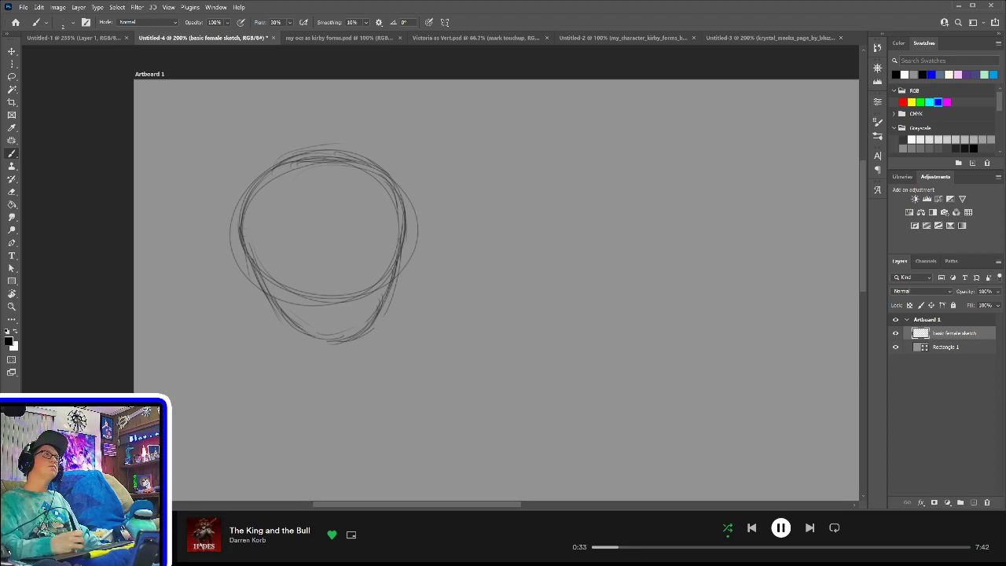
- Sketch a long vertical spine guideline from the chin downward, building it up with overlapping strokes
drag(454, 331, 511, 234)
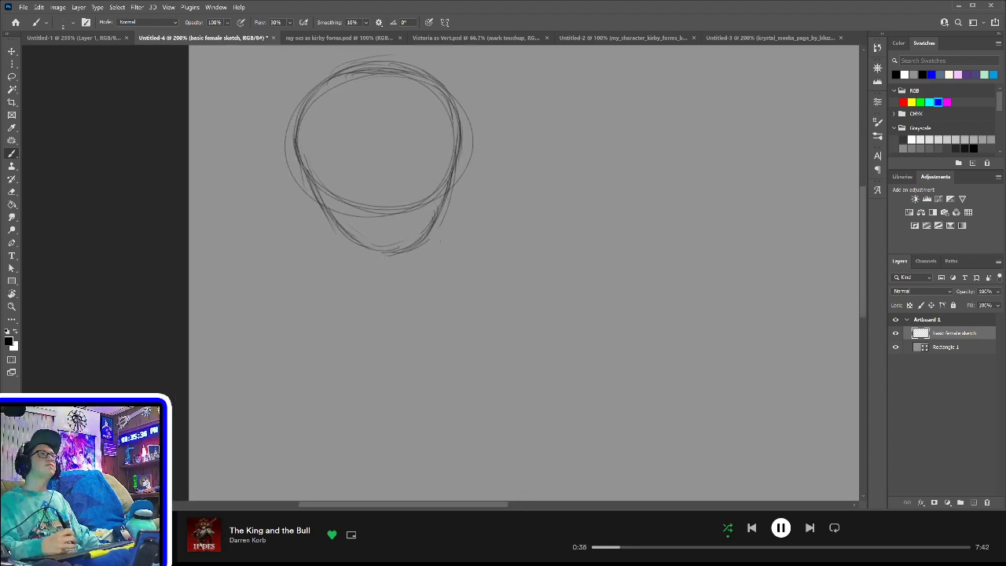
drag(384, 245, 385, 313)
key(ctrl+z)
drag(384, 240, 385, 382)
drag(382, 269, 386, 377)
drag(427, 369, 425, 197)
drag(385, 90, 382, 206)
drag(382, 145, 377, 299)
drag(376, 208, 381, 351)
drag(377, 248, 383, 359)
- Scale the head and spine sketch down proportionally to about 79% using Free Transform, keeping its top edge in place
key(ctrl+minus)
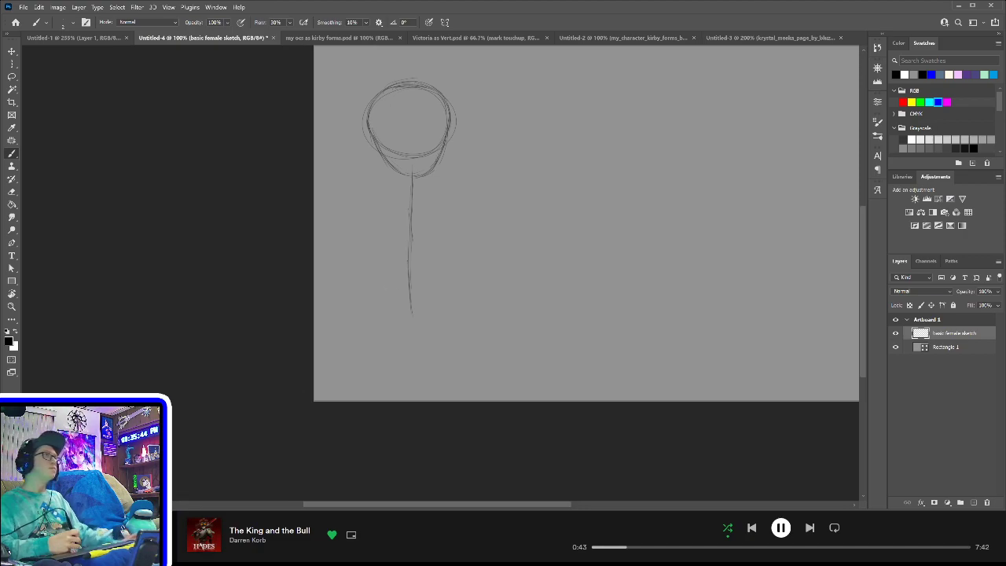
drag(485, 205, 436, 275)
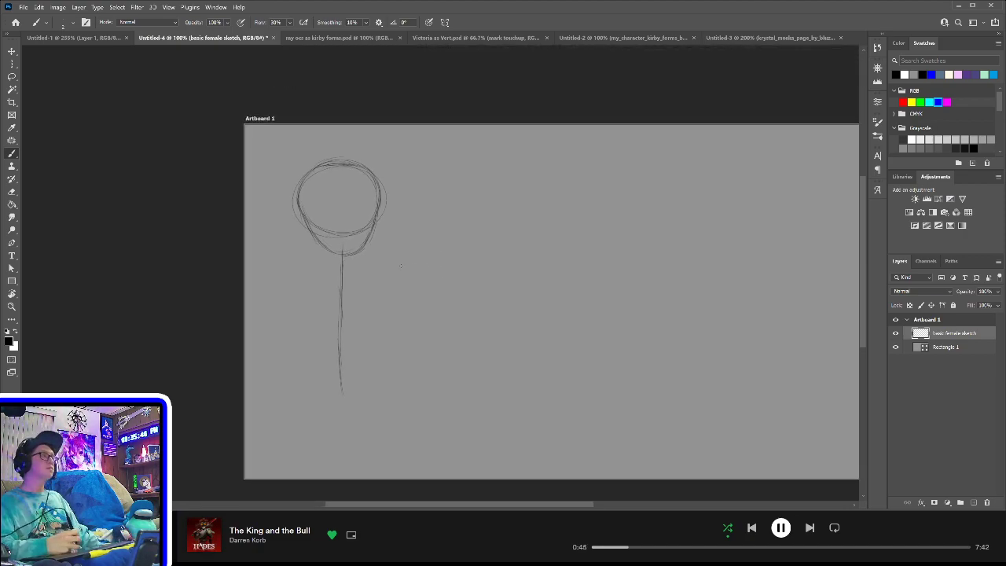
key(ctrl+t)
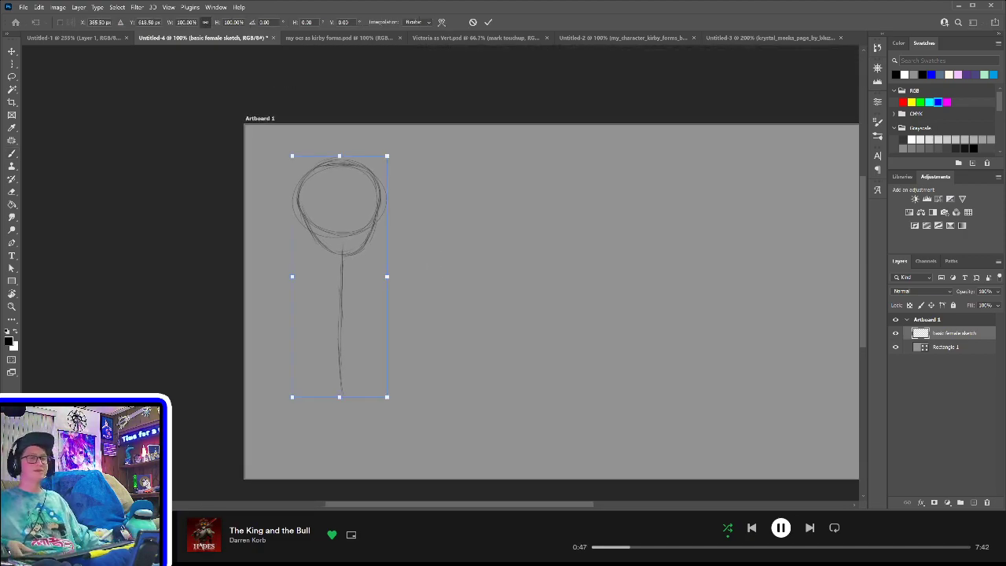
drag(340, 397, 334, 349)
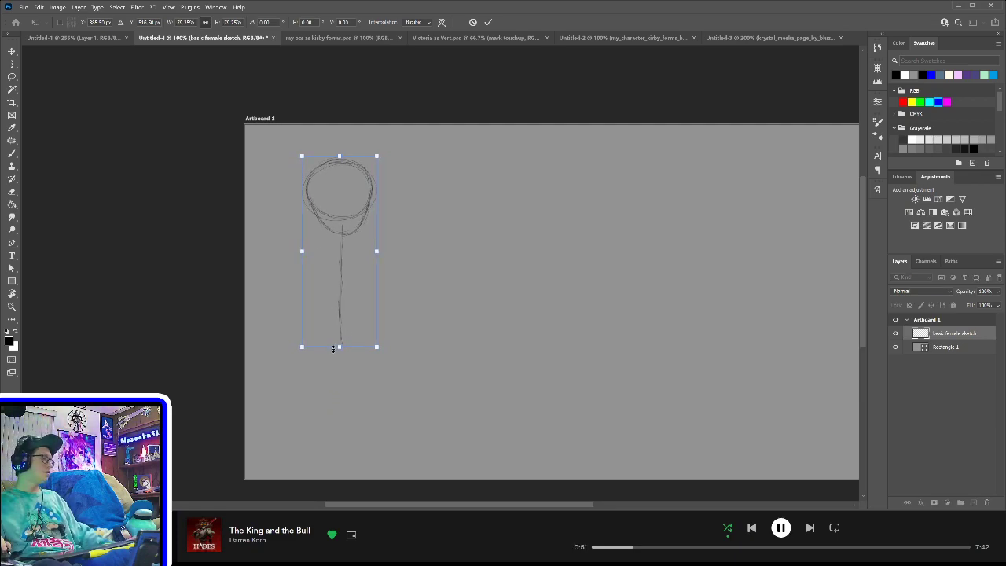
key(Return)
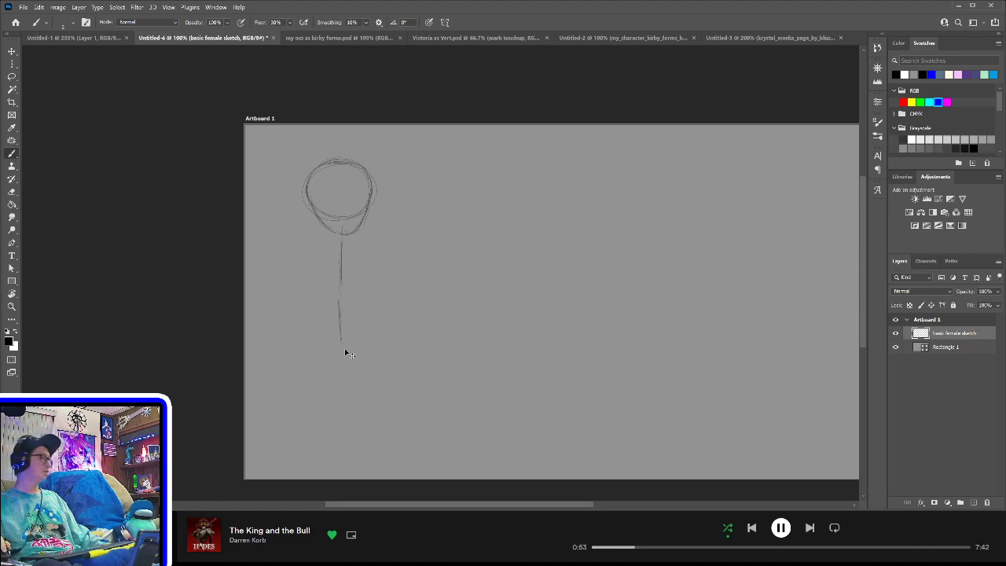
- Scale the head and spine sketch down slightly using Free Transform, keeping its top edge in place
key(ctrl+t)
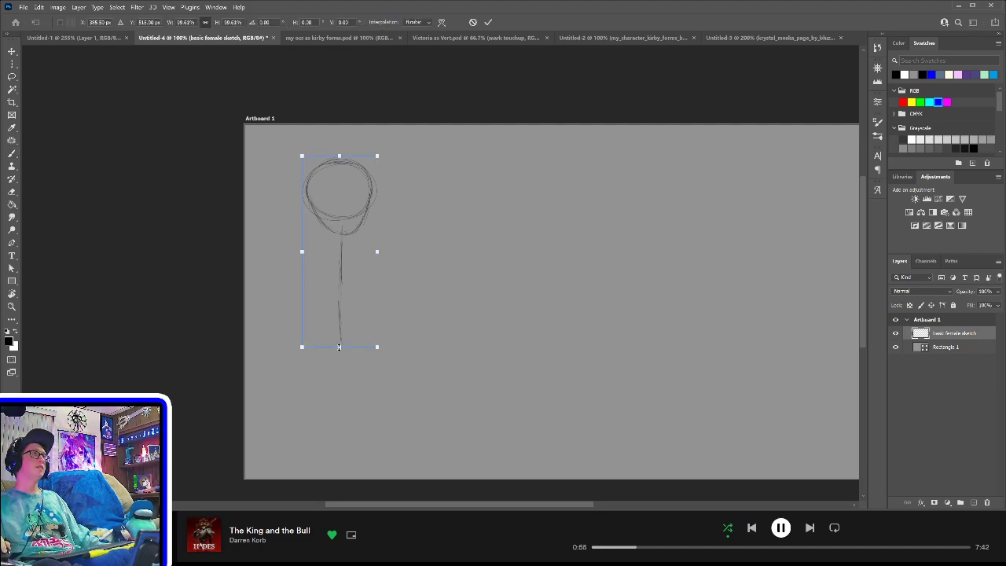
key(Return)
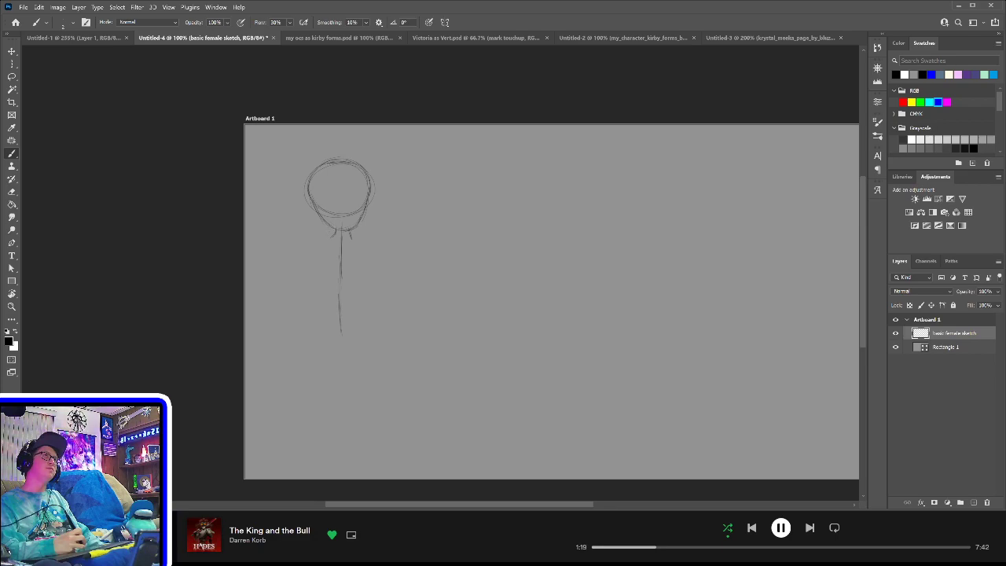
- Sketch the neck and sloping shoulders and extend them into a long torso outline with a rounded bottom around the spine guideline
mouse_move(336, 229)
mouse_down()
mouse_move(314, 254)
mouse_move(314, 280)
mouse_up()
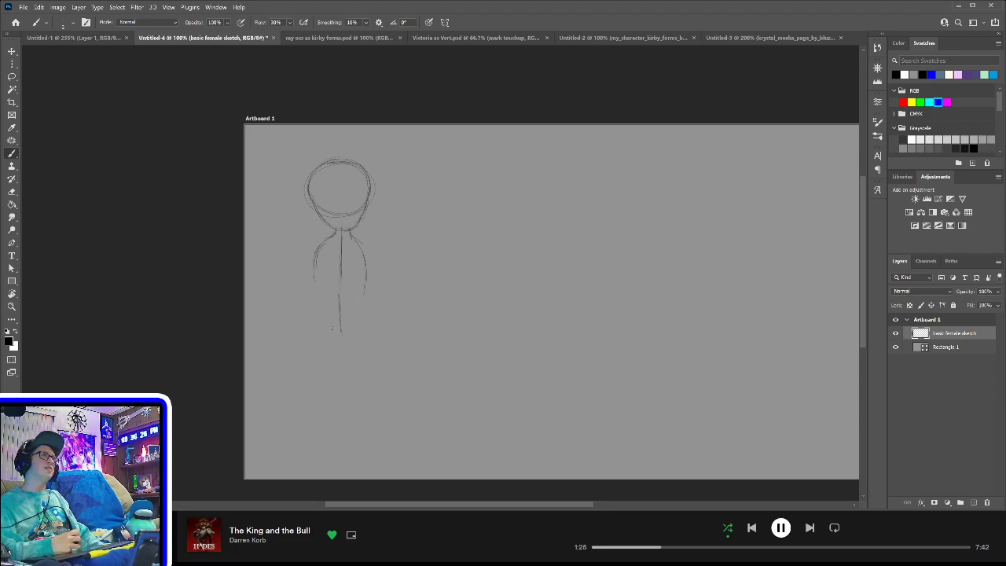
drag(332, 344, 349, 343)
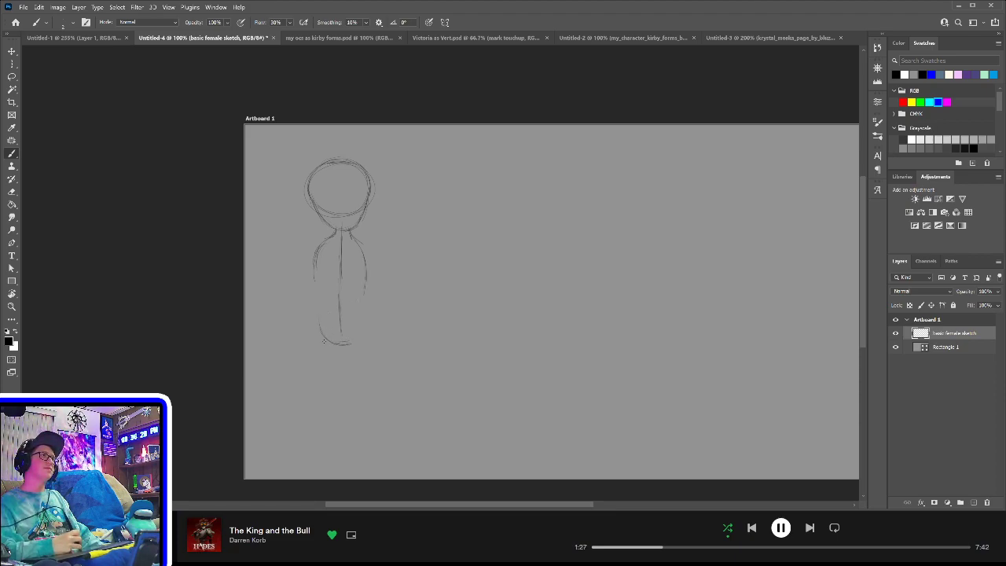
drag(319, 295, 318, 321)
mouse_move(315, 264)
mouse_down()
mouse_move(317, 307)
mouse_move(356, 342)
mouse_up()
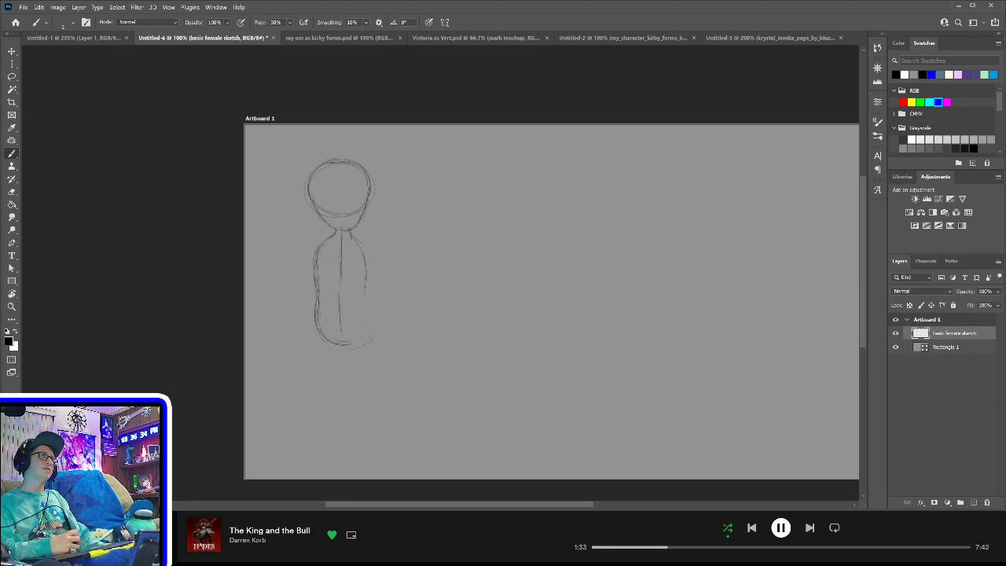
drag(365, 287, 350, 345)
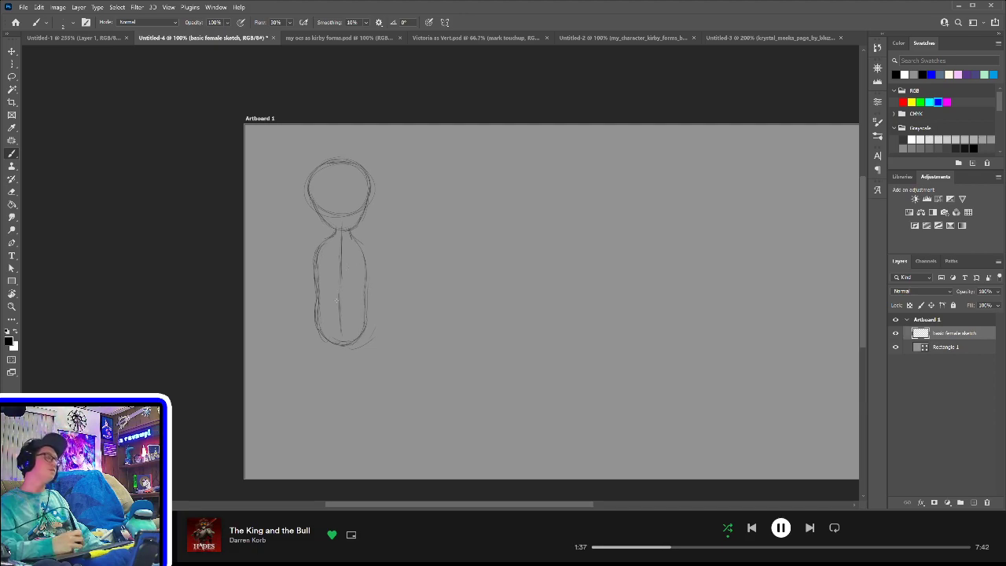
- Erase the middle section of both torso side lines at the waist with an enlarged eraser
key(e)
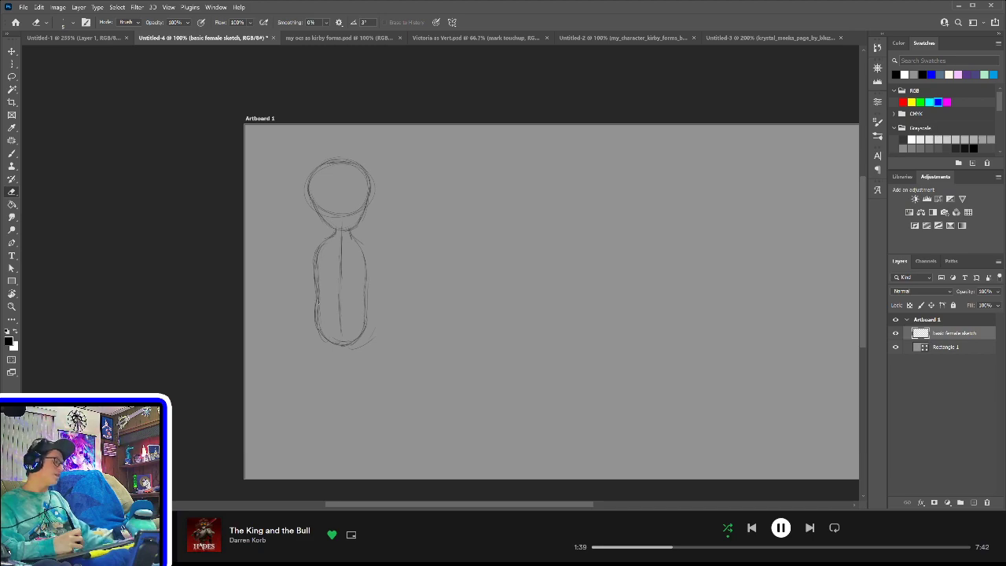
key(])
key(])
key(])
key(])
key(])
key(])
key(])
key(])
key(])
key(])
key(])
key(])
key(])
key(])
key(])
key(])
key(])
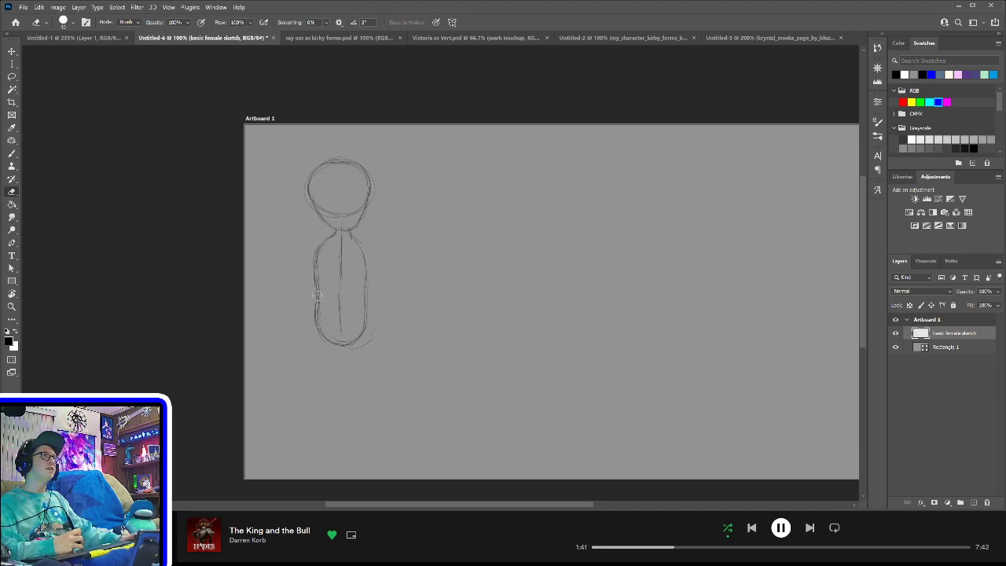
mouse_move(318, 299)
mouse_down()
mouse_move(316, 287)
mouse_move(366, 293)
mouse_up()
- Redraw the torso sides with the Brush so they curve inward at the waist, and reinforce the rounded hips
key(b)
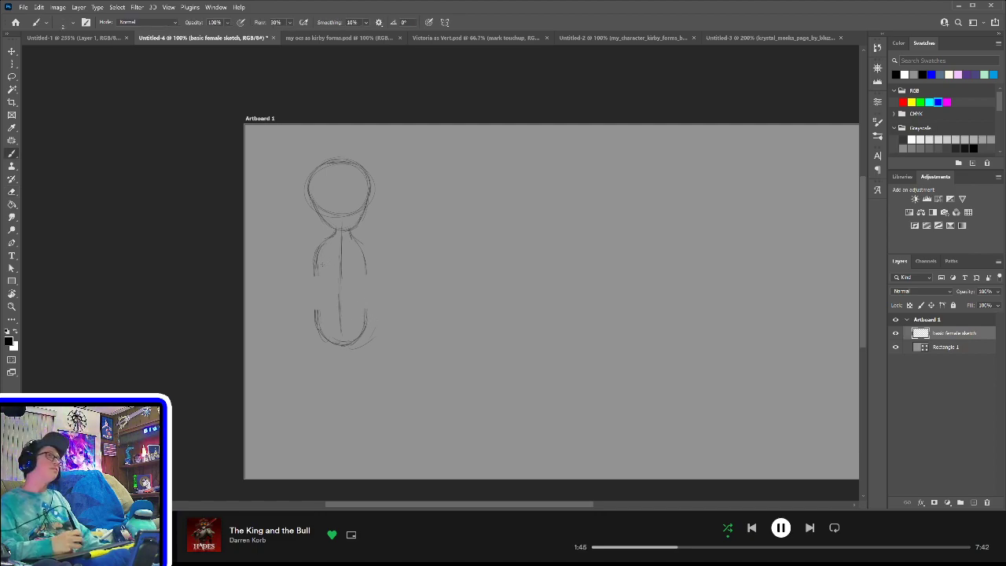
drag(318, 256, 319, 283)
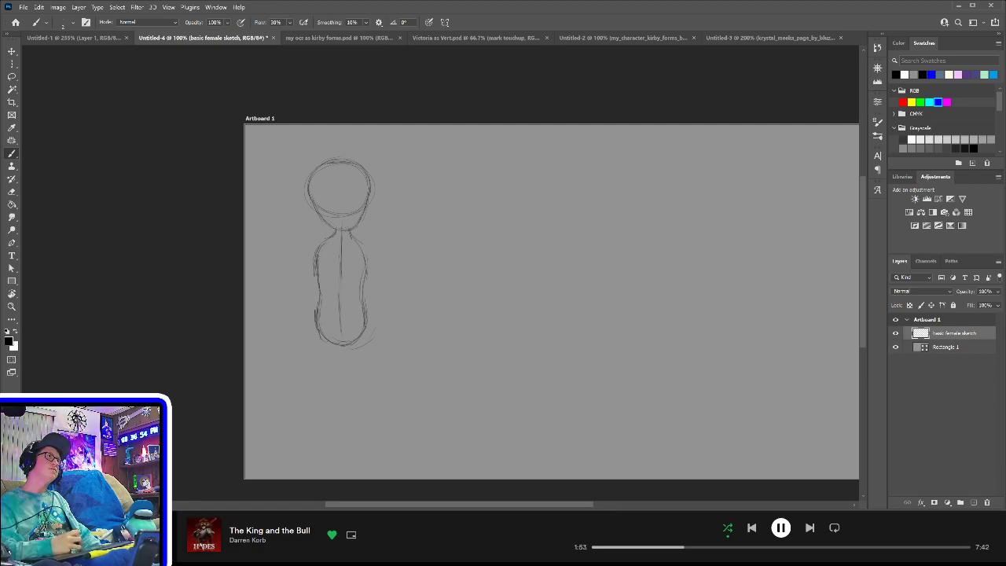
drag(366, 262, 365, 280)
drag(310, 319, 340, 346)
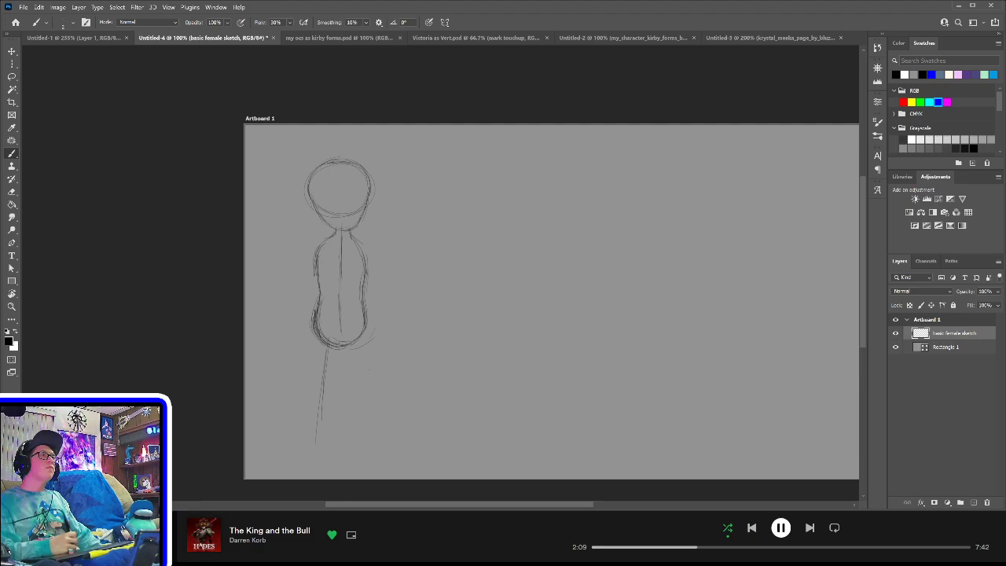
- Sketch two slightly spread leg guidelines down from the hips and draw elongated oval thighs around them
drag(362, 417, 366, 452)
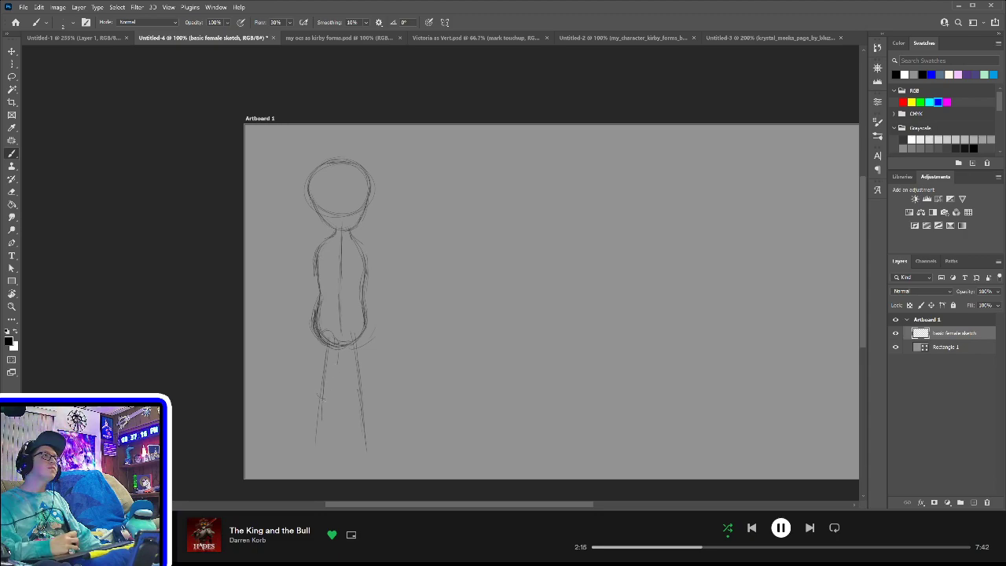
drag(339, 362, 324, 397)
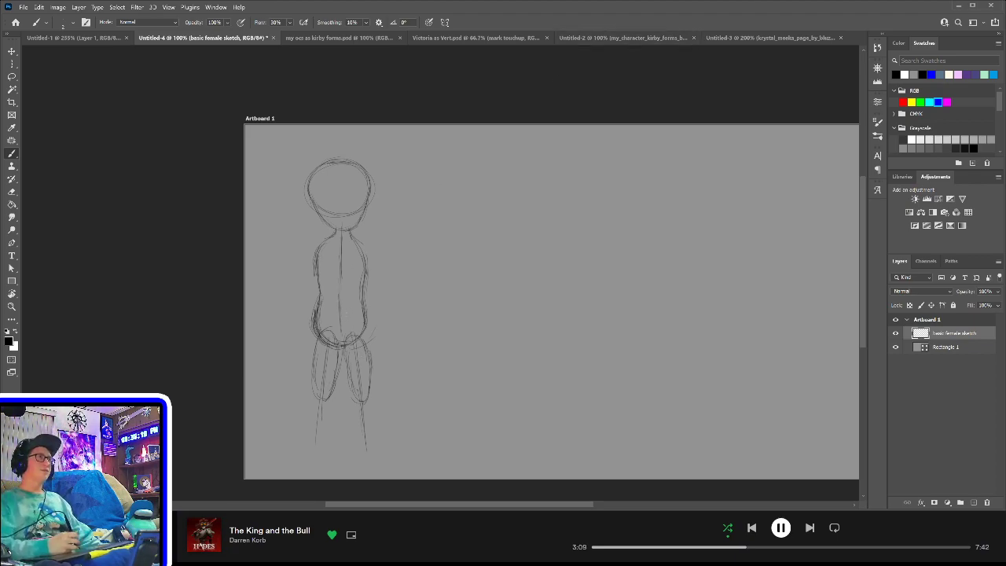
- Sketch the figure's lower leg on the left side, from a rounded knee down to a simple foot pointing right
key(ctrl+plus)
drag(381, 300, 503, 149)
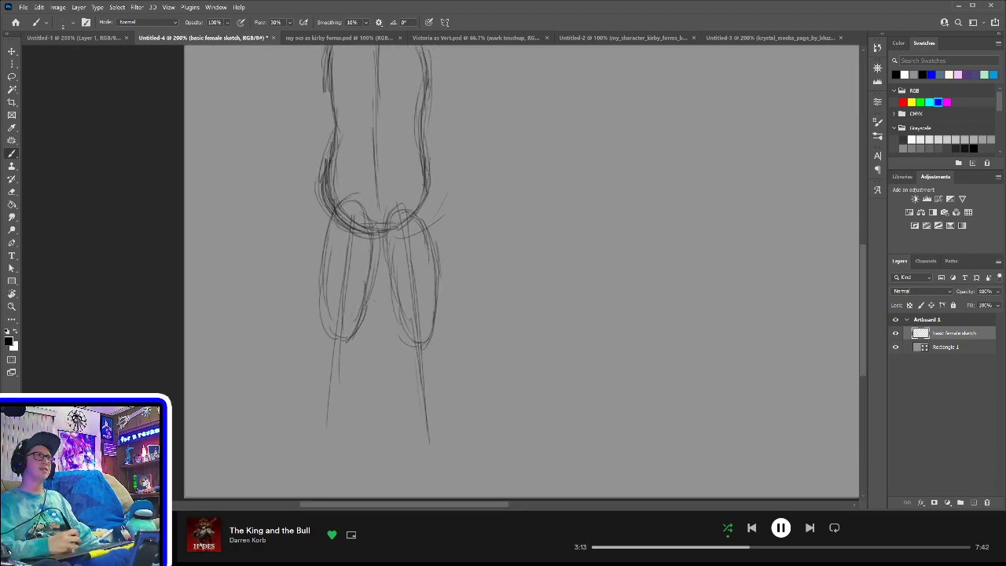
mouse_move(324, 340)
mouse_down()
mouse_move(344, 332)
mouse_move(350, 377)
mouse_move(313, 418)
mouse_move(318, 356)
mouse_move(351, 378)
mouse_up()
drag(351, 340, 346, 405)
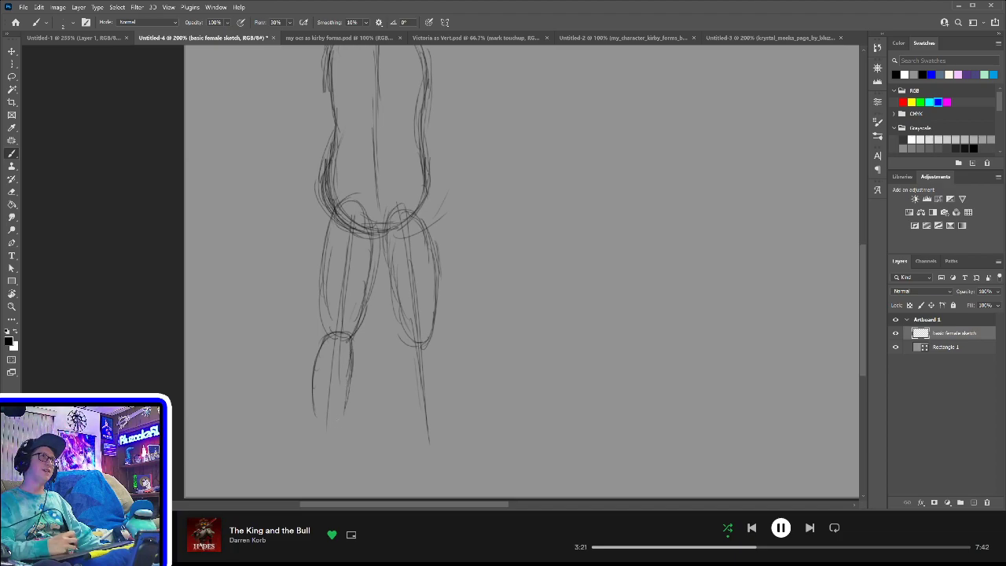
mouse_move(324, 459)
mouse_down()
mouse_move(309, 445)
mouse_move(316, 403)
mouse_move(319, 462)
mouse_move(346, 468)
mouse_up()
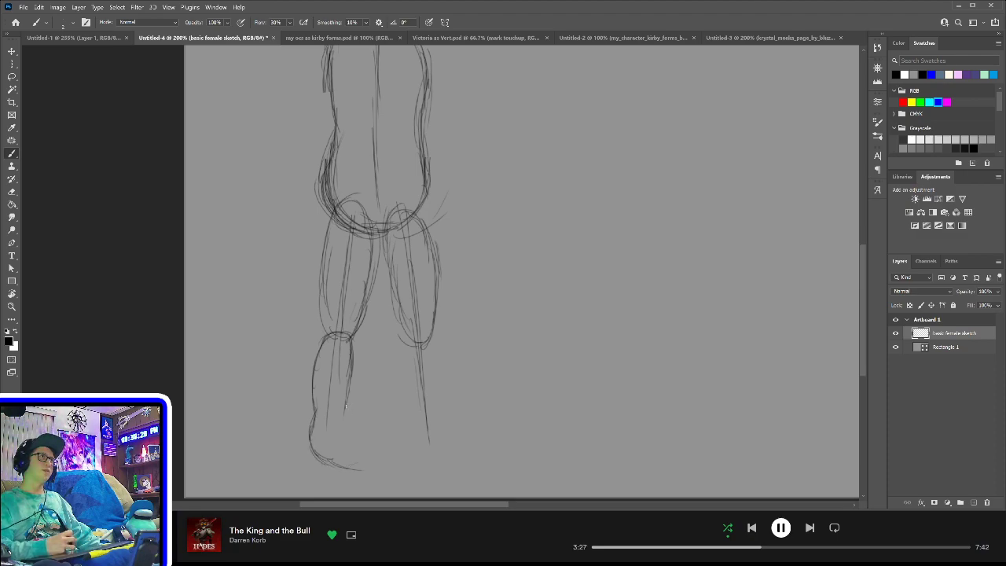
mouse_move(344, 418)
mouse_down()
mouse_move(364, 465)
mouse_move(328, 462)
mouse_move(363, 451)
mouse_up()
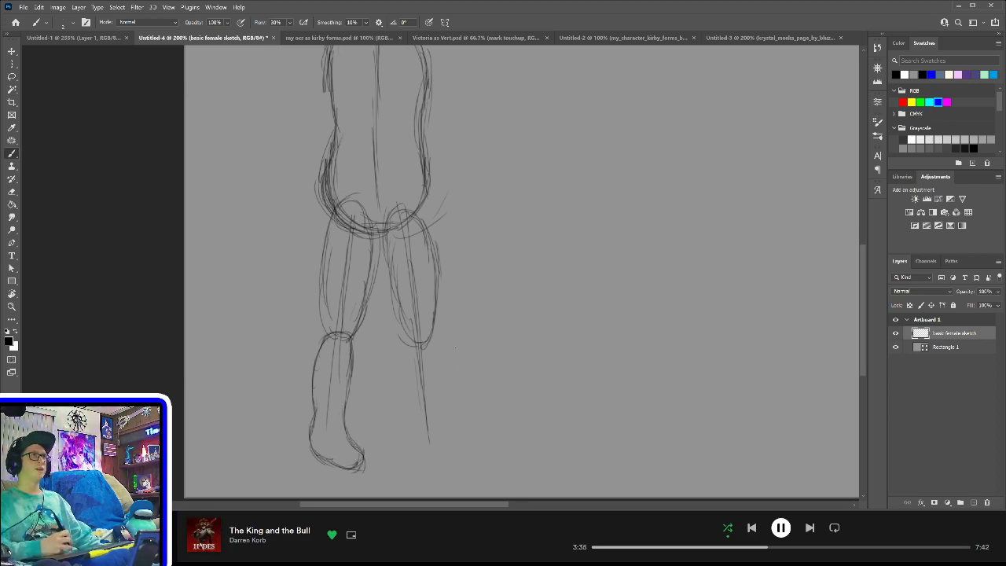
- Sketch the matching knee, lower leg and right-pointing foot below the right-hand thigh, reinforcing the calf line
drag(409, 346, 430, 331)
mouse_move(411, 353)
mouse_down()
mouse_move(417, 333)
mouse_move(435, 330)
mouse_up()
mouse_move(404, 360)
mouse_down()
mouse_move(429, 335)
mouse_move(409, 369)
mouse_move(416, 409)
mouse_up()
mouse_move(415, 390)
mouse_down()
mouse_move(419, 465)
mouse_move(415, 456)
mouse_move(447, 473)
mouse_move(476, 459)
mouse_up()
mouse_move(435, 339)
mouse_down()
mouse_move(447, 431)
mouse_move(481, 464)
mouse_move(469, 469)
mouse_move(443, 397)
mouse_up()
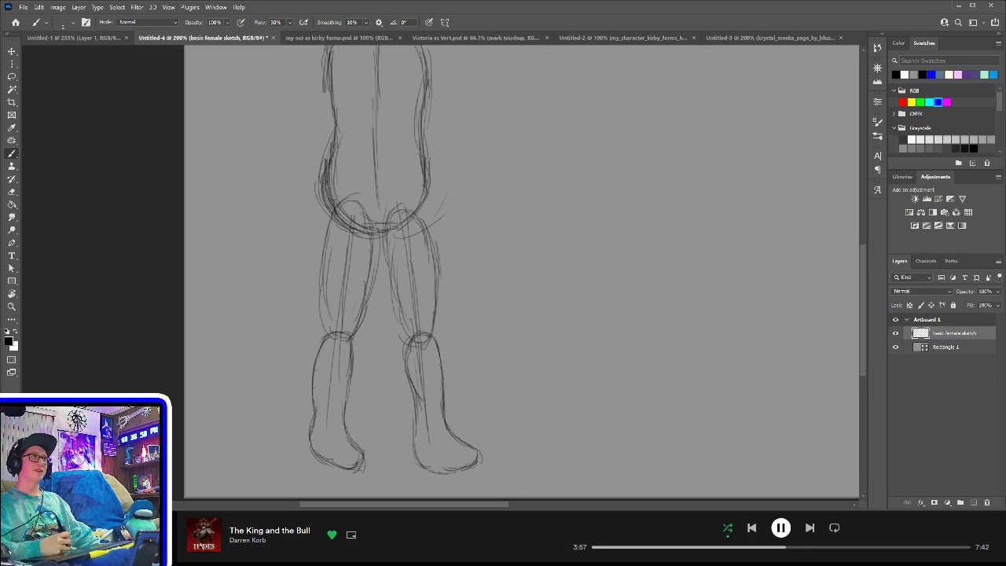
mouse_move(411, 392)
mouse_down()
mouse_move(415, 418)
mouse_move(409, 370)
mouse_move(416, 449)
mouse_up()
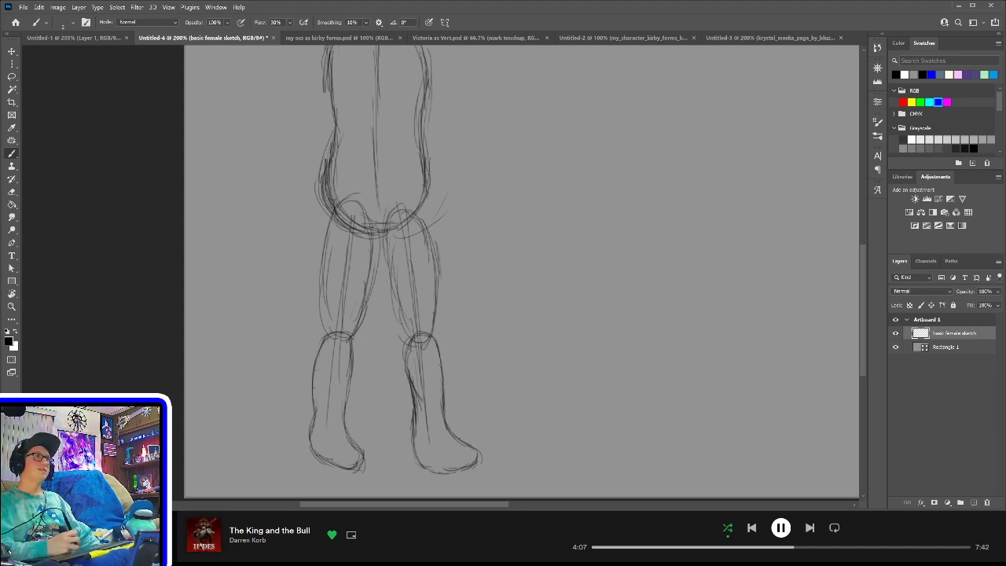
- Draw small shoulder-joint circles at both upper corners of the torso and strengthen the torso's side lines
mouse_move(393, 275)
mouse_down()
mouse_move(402, 355)
mouse_move(394, 352)
mouse_up()
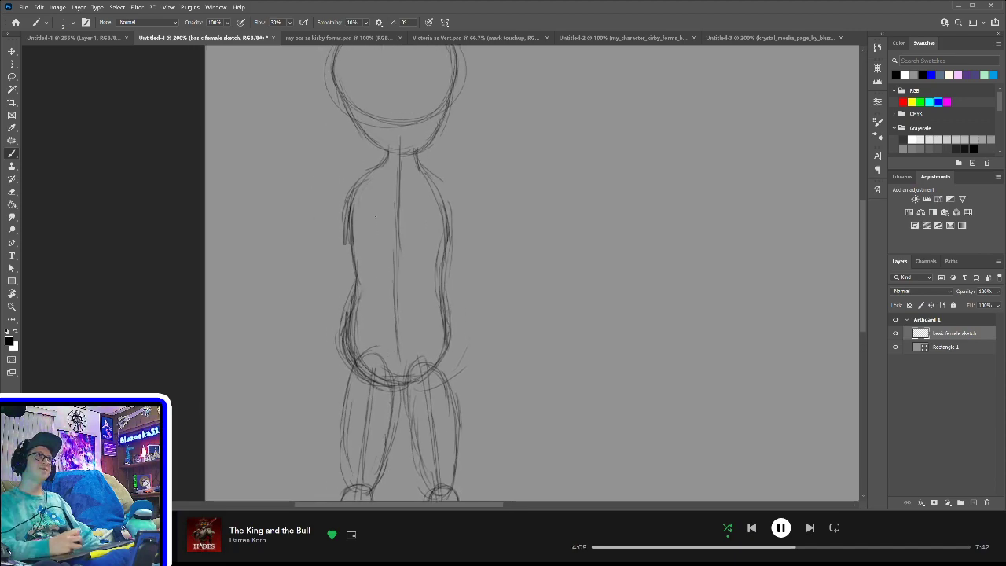
mouse_move(383, 204)
mouse_down()
mouse_move(387, 264)
mouse_move(353, 253)
mouse_move(369, 233)
mouse_move(379, 250)
mouse_up()
mouse_move(441, 235)
mouse_down()
mouse_move(424, 250)
mouse_move(445, 246)
mouse_up()
mouse_move(348, 255)
mouse_down()
mouse_move(352, 316)
mouse_move(350, 256)
mouse_move(348, 272)
mouse_up()
drag(364, 235, 348, 257)
mouse_move(419, 211)
mouse_down()
mouse_move(454, 275)
mouse_move(441, 330)
mouse_up()
drag(448, 303, 448, 334)
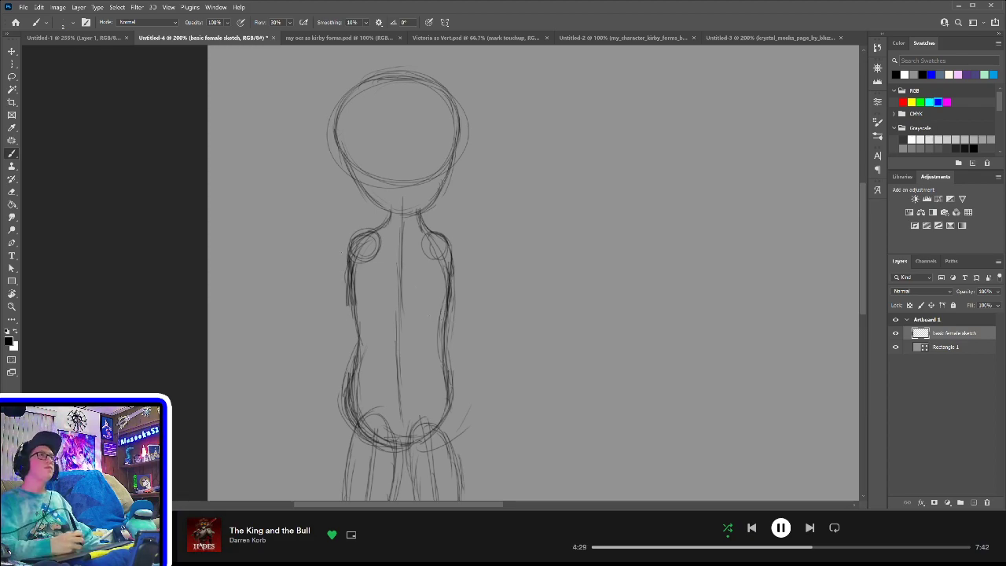
- Sketch loose arm guidelines from both shoulder circles down along the torso sides to the hips
drag(380, 291, 386, 233)
drag(368, 186, 361, 214)
drag(355, 234, 348, 280)
drag(366, 206, 359, 233)
drag(357, 239, 353, 313)
drag(351, 265, 349, 335)
drag(351, 283, 349, 335)
drag(354, 341, 351, 360)
drag(442, 186, 446, 286)
drag(444, 211, 447, 290)
drag(456, 321, 459, 351)
drag(451, 299, 452, 314)
drag(457, 330, 461, 360)
drag(454, 297, 458, 326)
drag(461, 331, 468, 369)
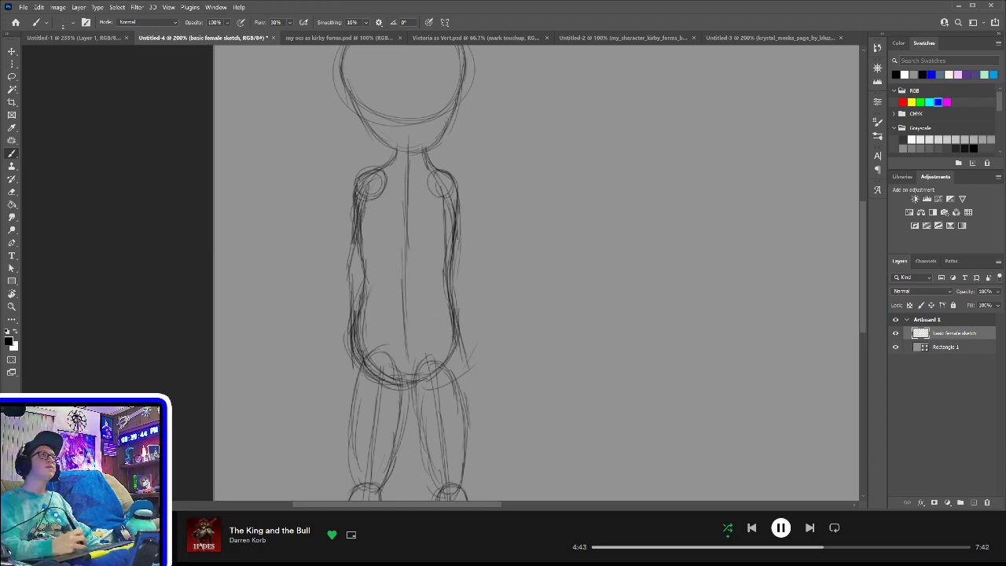
- Sketch a tapered oval for the left-hand upper arm, from the shoulder circle down to waist height
mouse_move(364, 173)
mouse_down()
mouse_move(353, 186)
mouse_move(378, 209)
mouse_up()
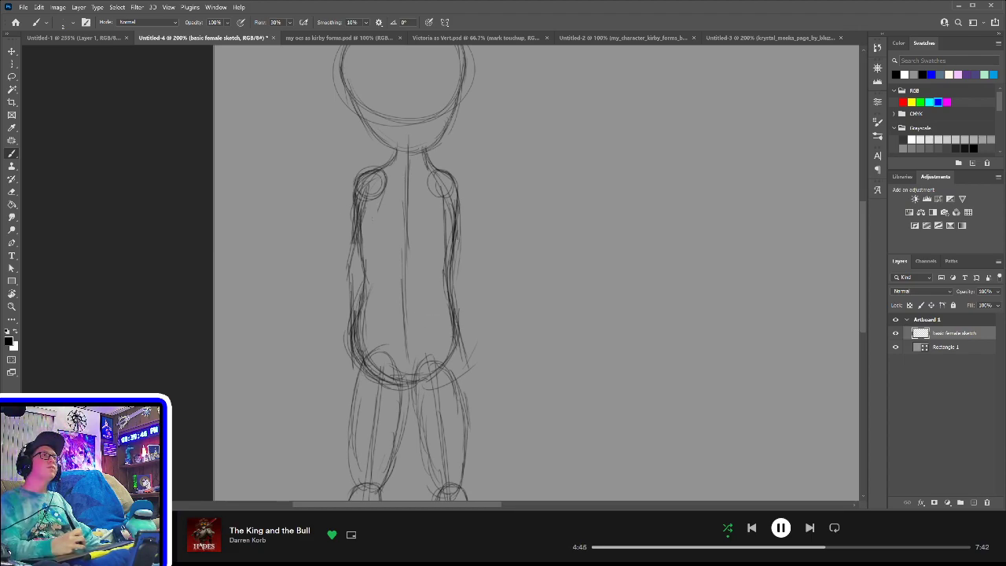
mouse_move(357, 271)
mouse_down()
mouse_move(342, 232)
mouse_move(353, 189)
mouse_move(344, 235)
mouse_up()
mouse_move(381, 201)
mouse_down()
mouse_move(365, 257)
mouse_move(378, 228)
mouse_up()
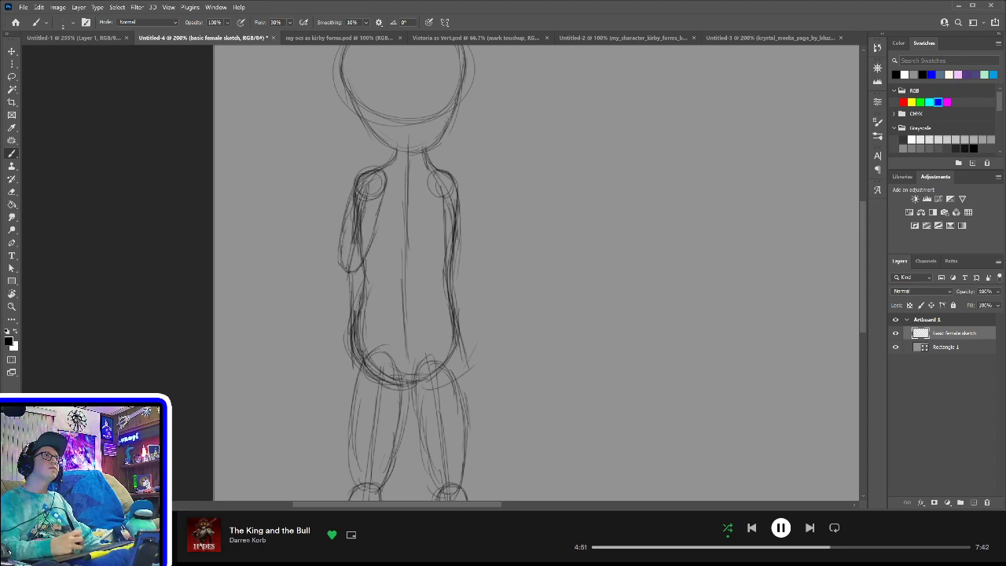
drag(385, 183, 379, 229)
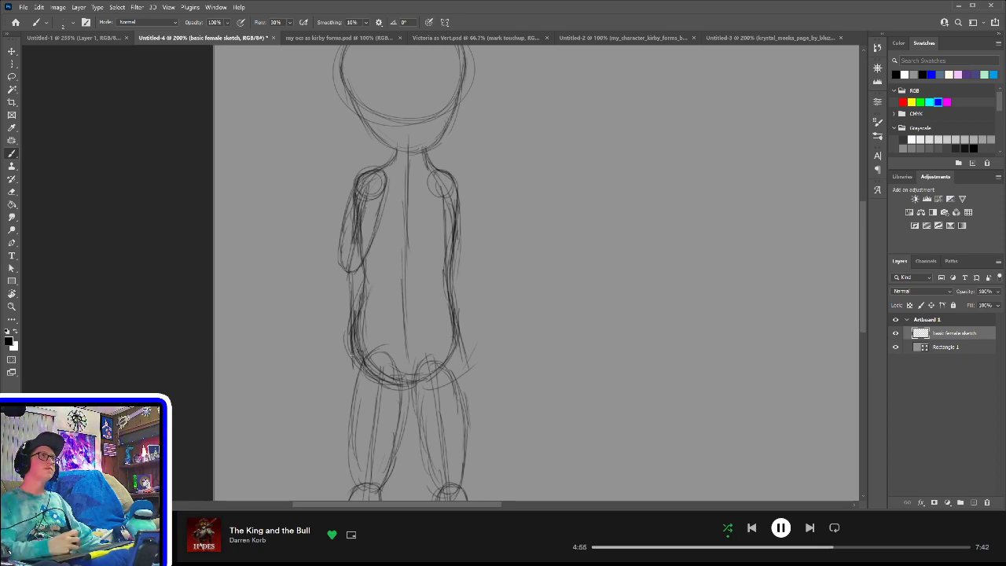
- Sketch a simple mitten-shaped hand beside the left hip and connect it to the upper arm with an elbow and tapered forearm
mouse_move(345, 350)
mouse_down()
mouse_move(339, 393)
mouse_move(368, 393)
mouse_move(365, 375)
mouse_up()
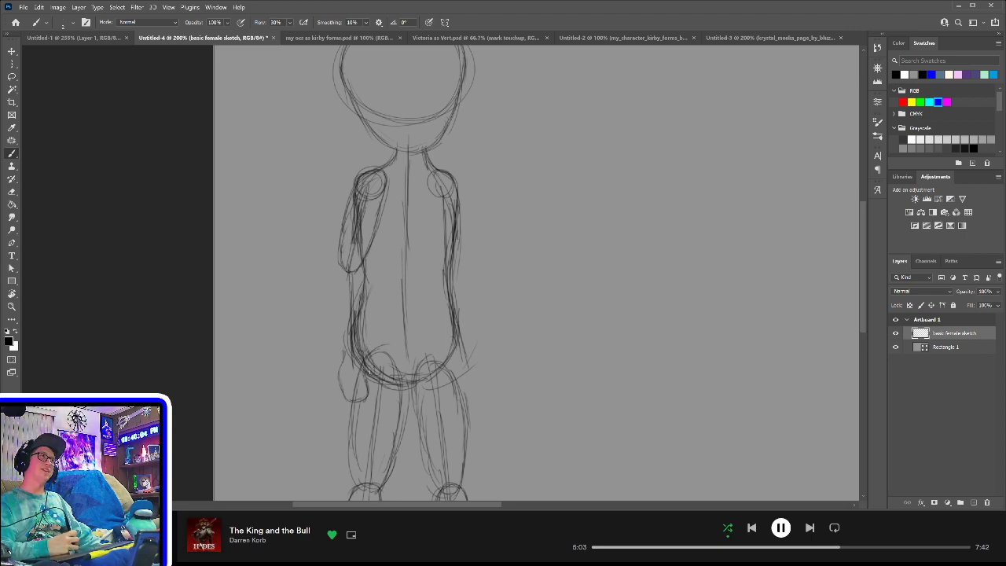
drag(362, 338, 368, 359)
drag(364, 314, 362, 344)
mouse_move(335, 278)
mouse_down()
mouse_move(358, 267)
mouse_move(336, 273)
mouse_move(343, 368)
mouse_up()
drag(364, 274, 358, 358)
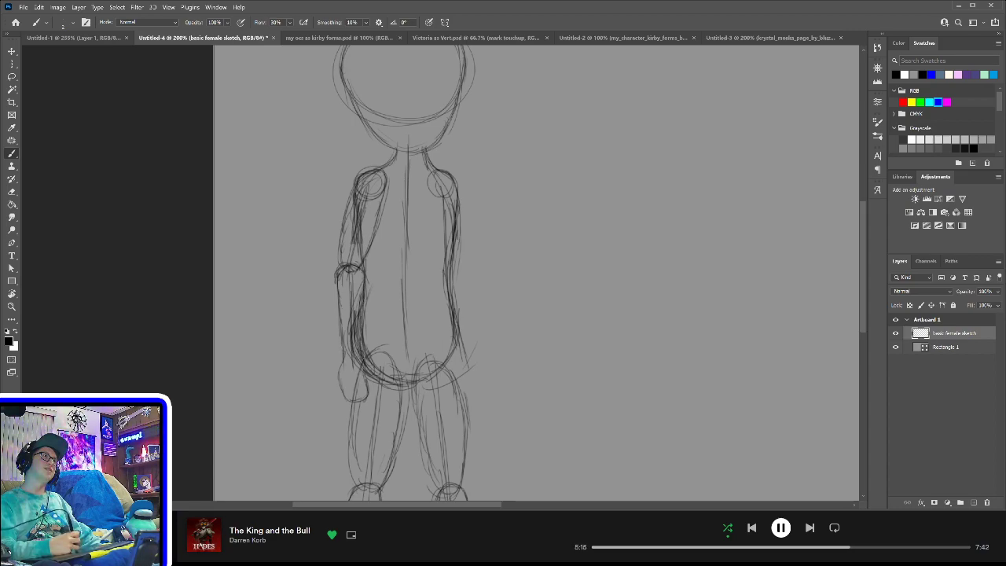
drag(365, 283, 356, 326)
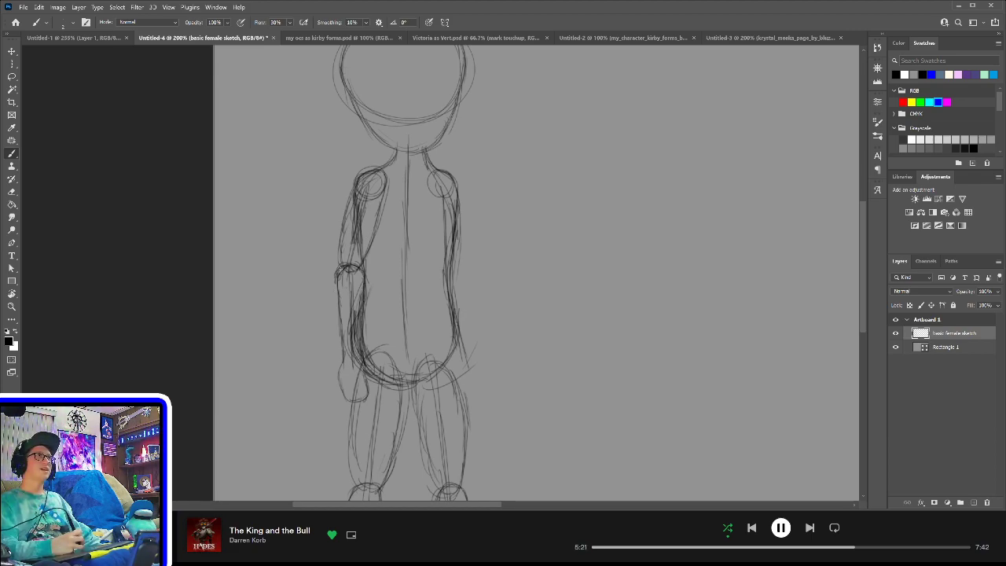
drag(339, 250, 342, 269)
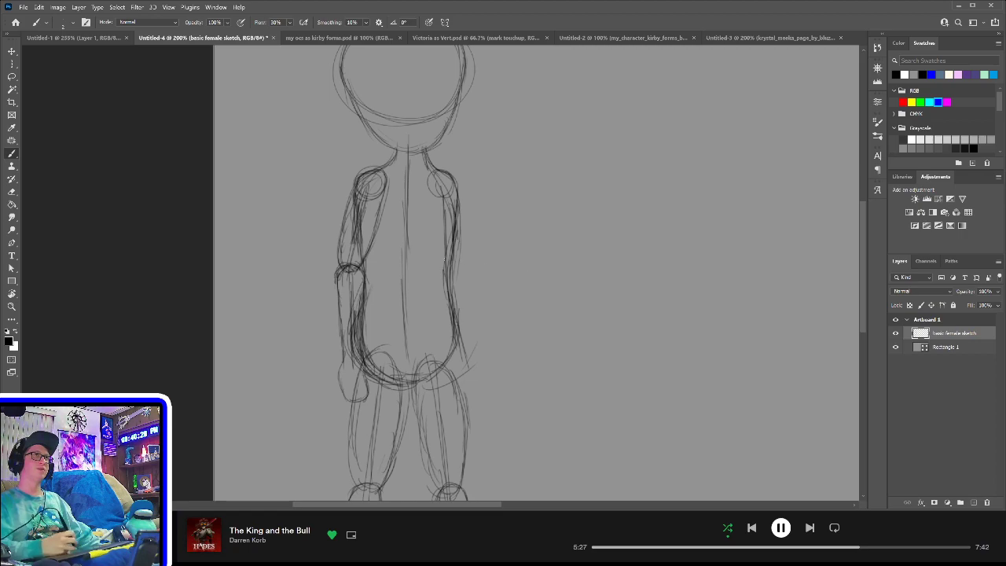
- Sketch a tapered oval for the right-hand upper arm from its shoulder circle down to waist height
mouse_move(442, 274)
mouse_down()
mouse_move(466, 270)
mouse_move(440, 264)
mouse_up()
drag(429, 185, 440, 270)
drag(431, 230, 442, 270)
drag(453, 181, 466, 277)
drag(467, 214, 461, 266)
drag(454, 177, 461, 260)
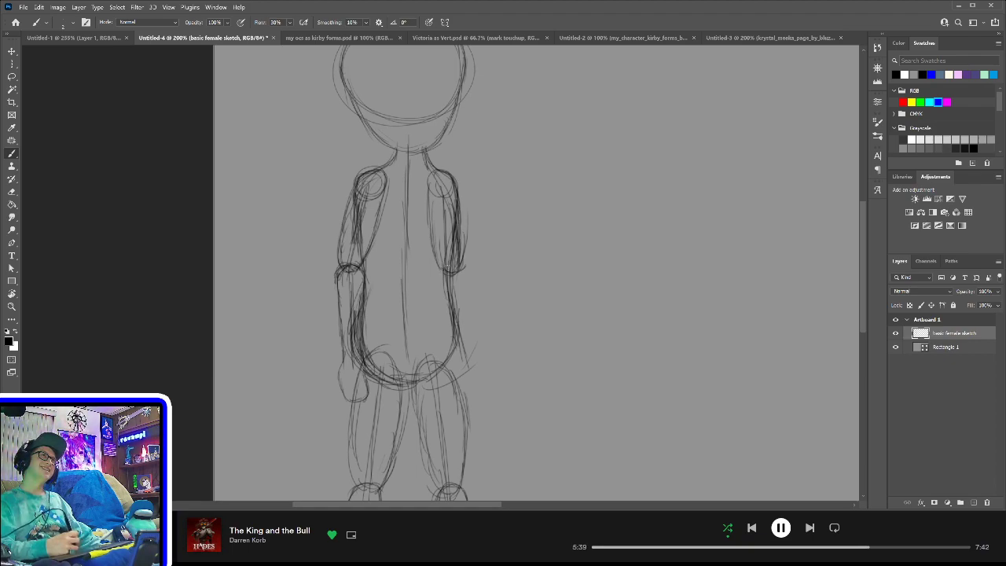
- Sketch the right-hand elbow and a forearm angled slightly outward, ending in a simple hand beside the hip
drag(444, 264, 446, 328)
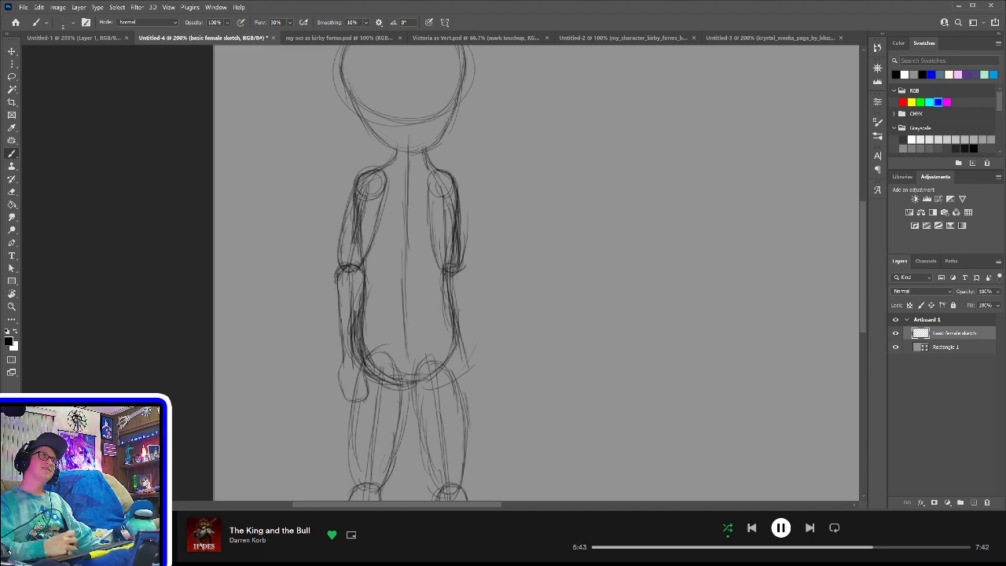
drag(466, 286, 469, 307)
mouse_move(461, 269)
mouse_down()
mouse_move(471, 319)
mouse_move(443, 305)
mouse_move(448, 321)
mouse_up()
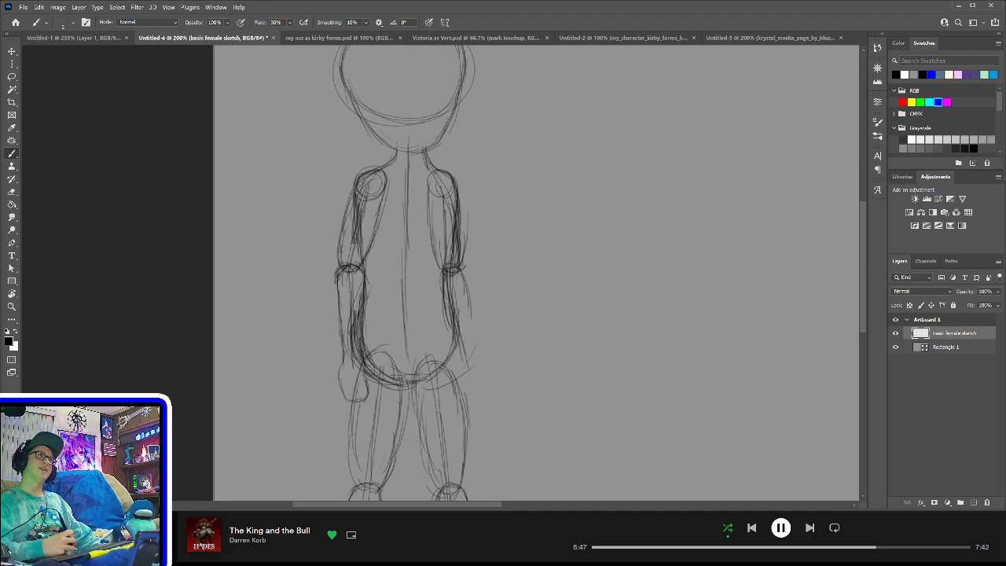
drag(450, 322, 457, 357)
mouse_move(456, 336)
mouse_down()
mouse_move(460, 380)
mouse_move(481, 383)
mouse_up()
drag(484, 356, 483, 379)
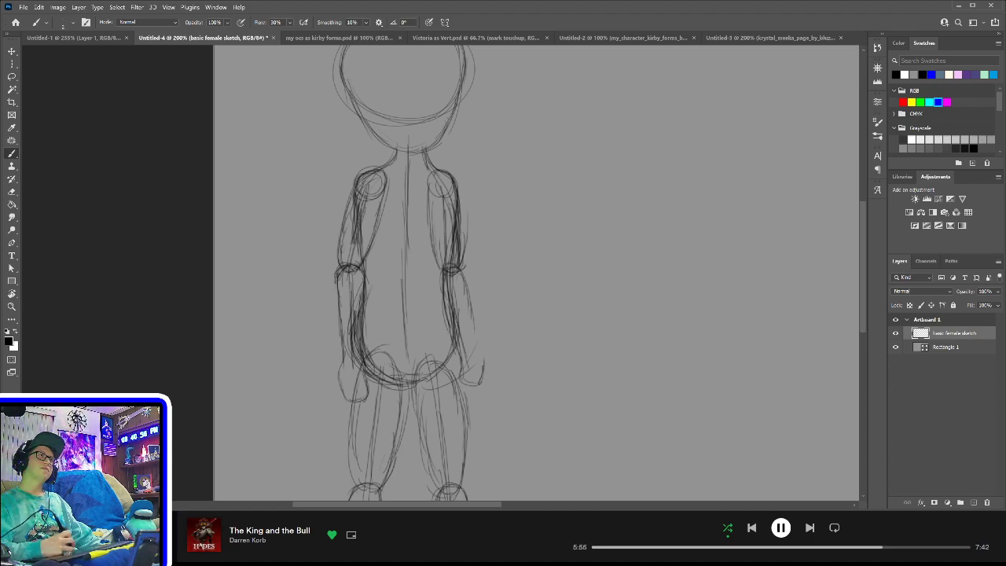
drag(475, 329, 478, 352)
drag(476, 343, 482, 363)
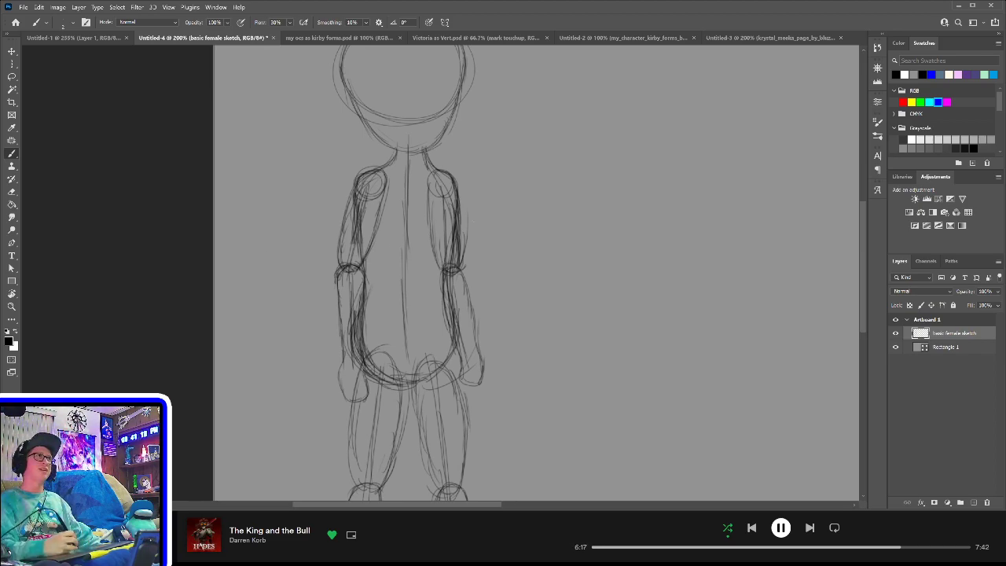
- Block in the chest with two side-by-side, slightly overlapping circles across the upper torso, undoing misplaced strokes
mouse_move(509, 228)
mouse_down()
mouse_move(544, 244)
mouse_move(481, 218)
mouse_up()
key(ctrl+z)
mouse_move(420, 225)
mouse_down()
mouse_move(464, 217)
mouse_move(417, 237)
mouse_move(464, 234)
mouse_move(416, 245)
mouse_move(434, 251)
mouse_up()
key(ctrl+z)
key(ctrl+z)
mouse_move(431, 215)
mouse_down()
mouse_move(428, 250)
mouse_move(464, 236)
mouse_move(440, 214)
mouse_move(385, 242)
mouse_move(416, 258)
mouse_move(424, 220)
mouse_move(405, 236)
mouse_move(425, 252)
mouse_move(401, 219)
mouse_move(417, 256)
mouse_up()
key(ctrl+z)
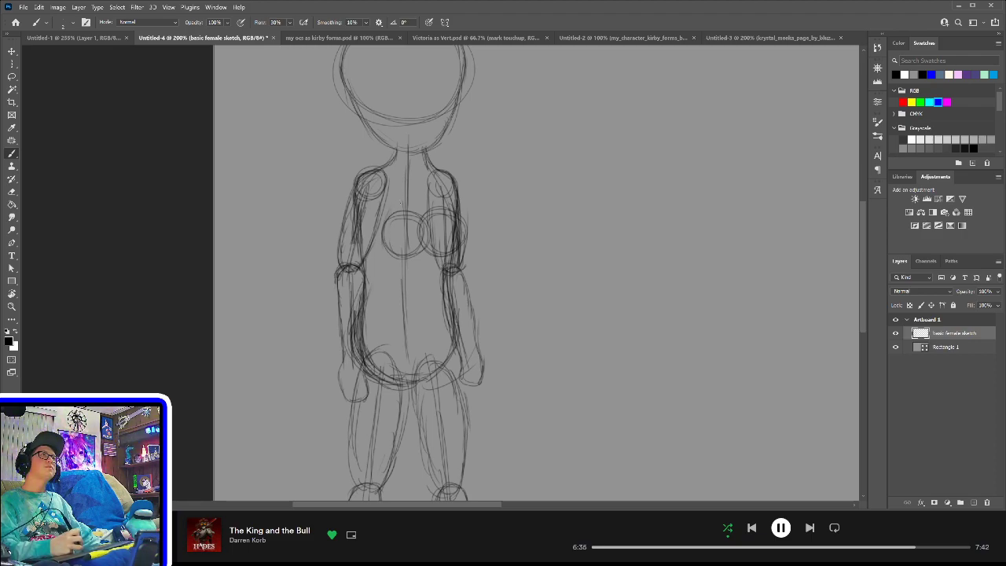
- Add small inner curves near the top of both chest circles and darken the outer edge of the right-hand one
mouse_move(387, 212)
mouse_down()
mouse_move(423, 213)
mouse_move(438, 225)
mouse_up()
key(ctrl+z)
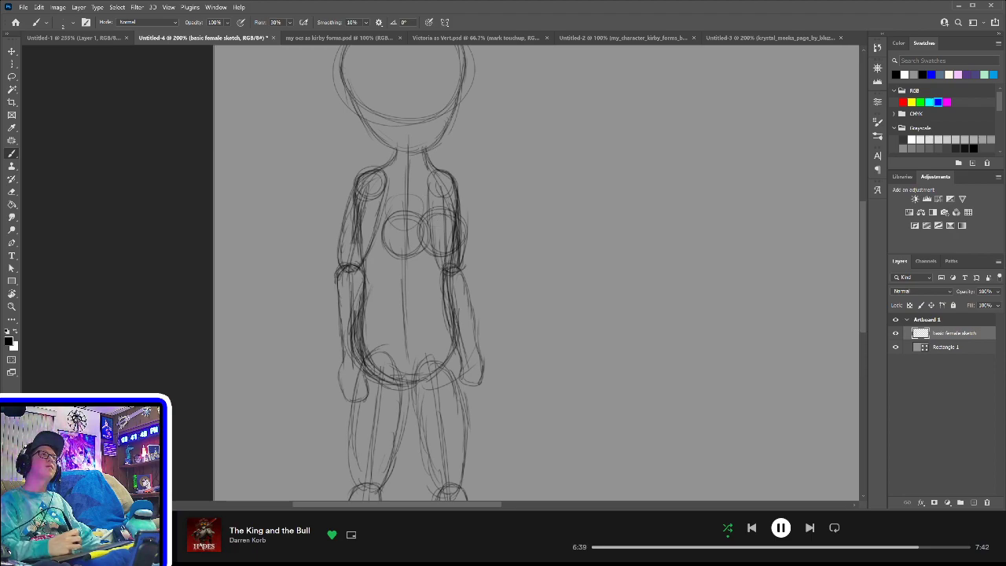
mouse_move(429, 203)
mouse_down()
mouse_move(427, 214)
mouse_move(452, 217)
mouse_move(442, 226)
mouse_up()
key(ctrl+z)
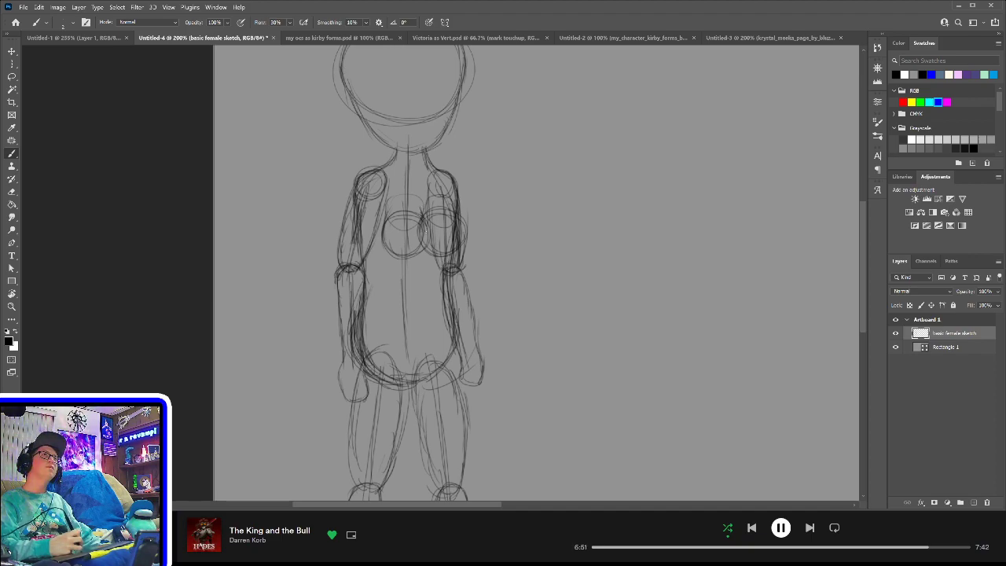
mouse_move(422, 216)
mouse_down()
mouse_move(456, 206)
mouse_move(463, 237)
mouse_up()
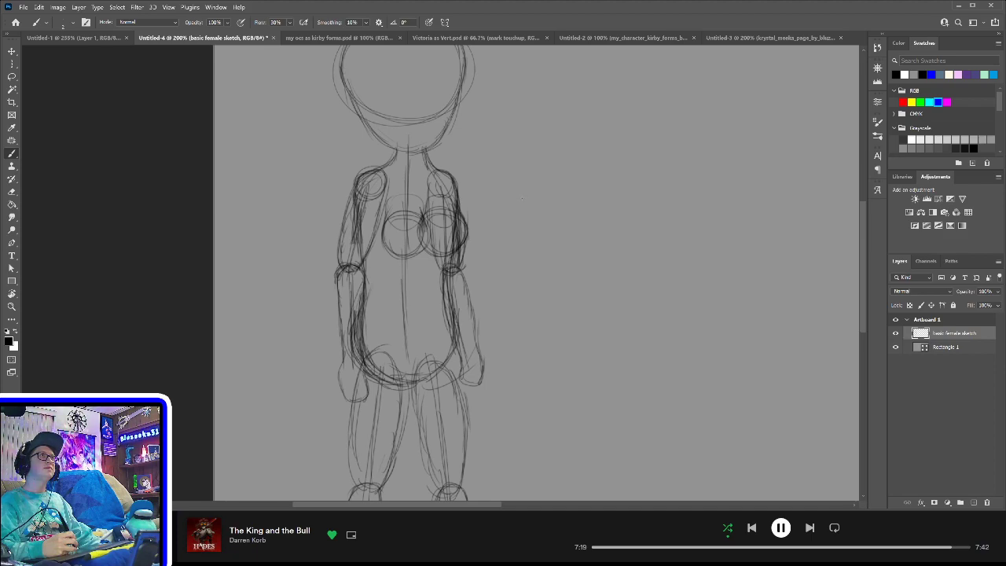
- Sketch a small angled nose, two curved upper eyelids and a small open smile on the lower half of the head
drag(494, 171, 487, 286)
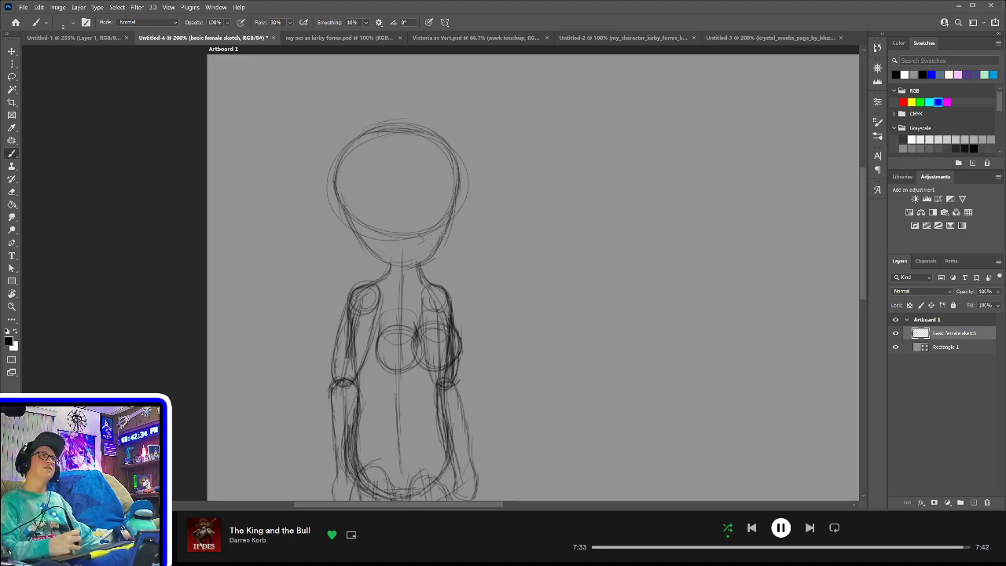
mouse_move(426, 235)
mouse_down()
mouse_move(440, 232)
mouse_move(385, 235)
mouse_move(405, 236)
mouse_move(407, 209)
mouse_up()
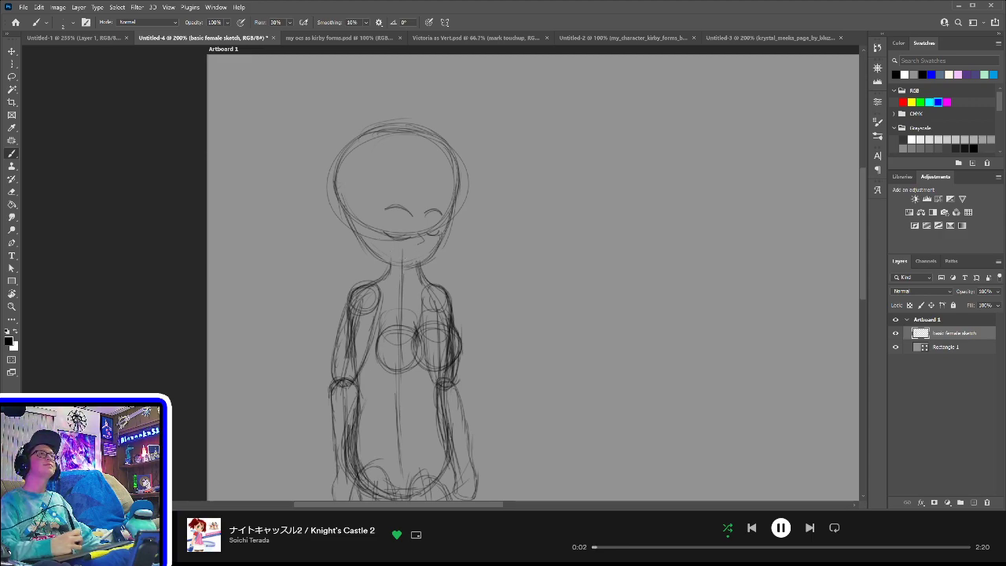
drag(411, 255, 410, 259)
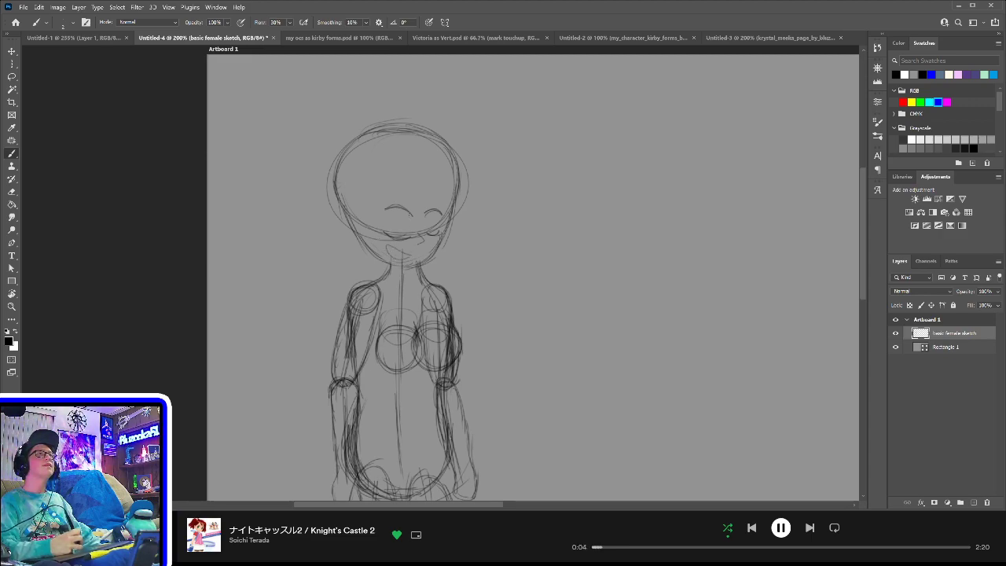
- Draw tall oval eyes beneath both eyelids and fill in narrow dark pupils, undoing misplaced strokes
mouse_move(437, 211)
mouse_down()
mouse_move(435, 229)
mouse_move(390, 221)
mouse_move(399, 239)
mouse_up()
key(ctrl+z)
key(ctrl+z)
mouse_move(395, 214)
mouse_down()
mouse_move(396, 239)
mouse_move(388, 224)
mouse_move(402, 233)
mouse_up()
key(ctrl+z)
key(ctrl+z)
key(ctrl+z)
key(ctrl+z)
drag(392, 211, 395, 238)
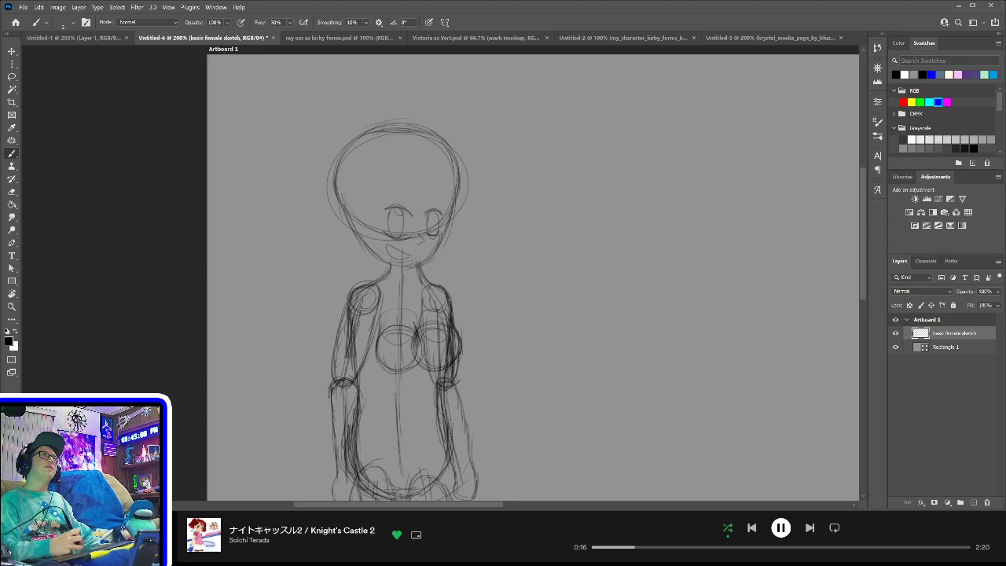
mouse_move(396, 219)
mouse_down()
mouse_move(396, 233)
mouse_move(433, 231)
mouse_up()
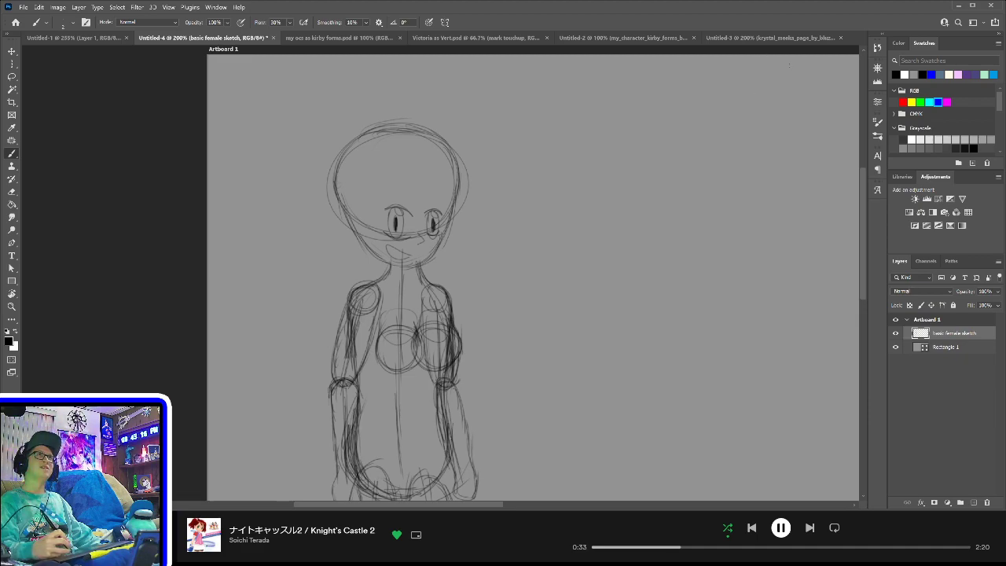
- Look at the colored character reference page and the weekly schedule document, and return to the female sketch
click(755, 38)
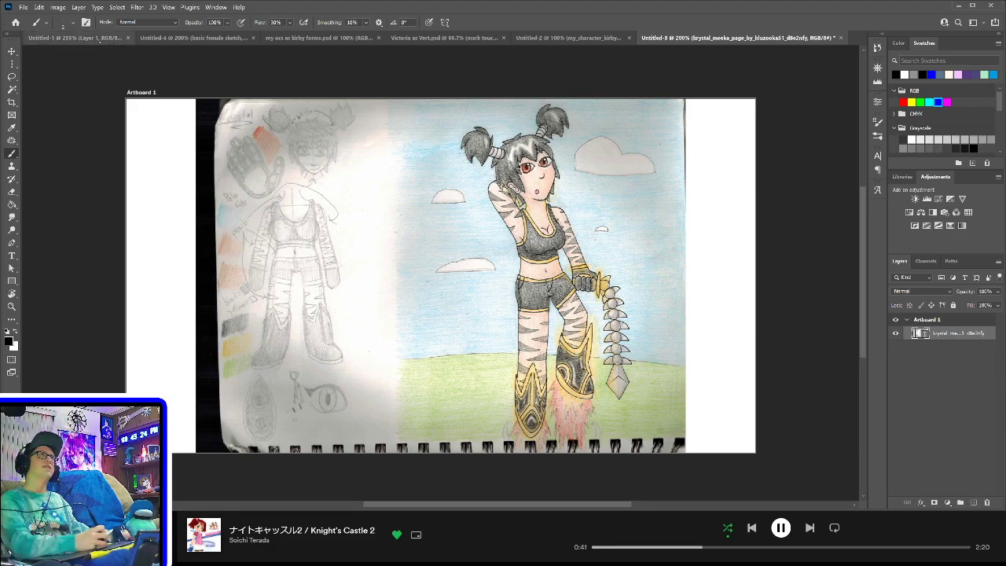
click(75, 37)
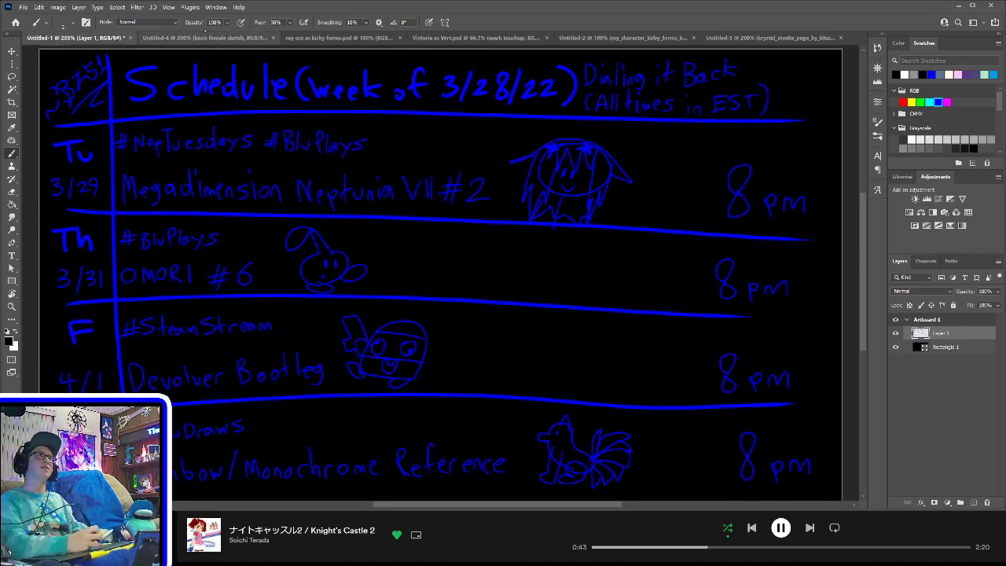
click(195, 38)
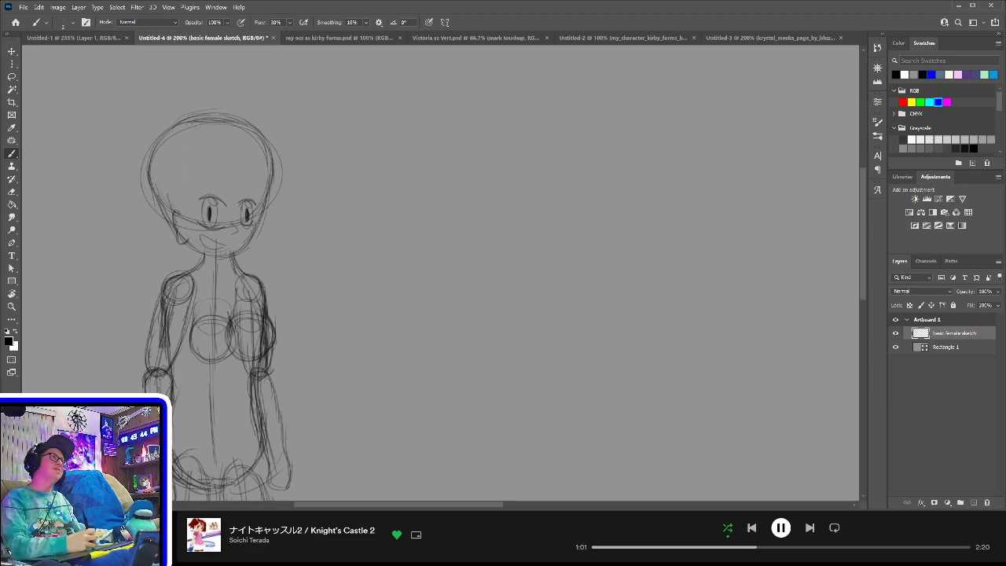
- Redraw the skull as a smaller rounded outline joined to the face and erase the oversized outer head circle
mouse_move(173, 213)
mouse_down()
mouse_move(175, 165)
mouse_move(206, 145)
mouse_up()
mouse_move(180, 183)
mouse_down()
mouse_move(212, 147)
mouse_move(245, 148)
mouse_move(264, 167)
mouse_move(268, 206)
mouse_up()
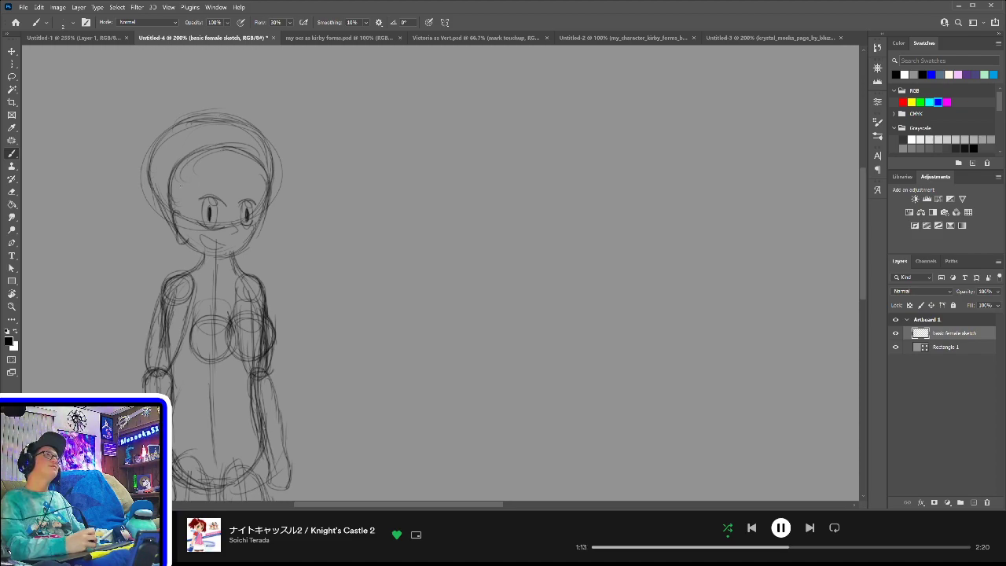
mouse_move(179, 171)
mouse_down()
mouse_move(209, 151)
mouse_move(250, 160)
mouse_up()
key(e)
mouse_move(140, 157)
mouse_down()
mouse_move(143, 196)
mouse_move(141, 151)
mouse_move(174, 130)
mouse_move(270, 114)
mouse_move(293, 138)
mouse_move(276, 122)
mouse_move(293, 166)
mouse_up()
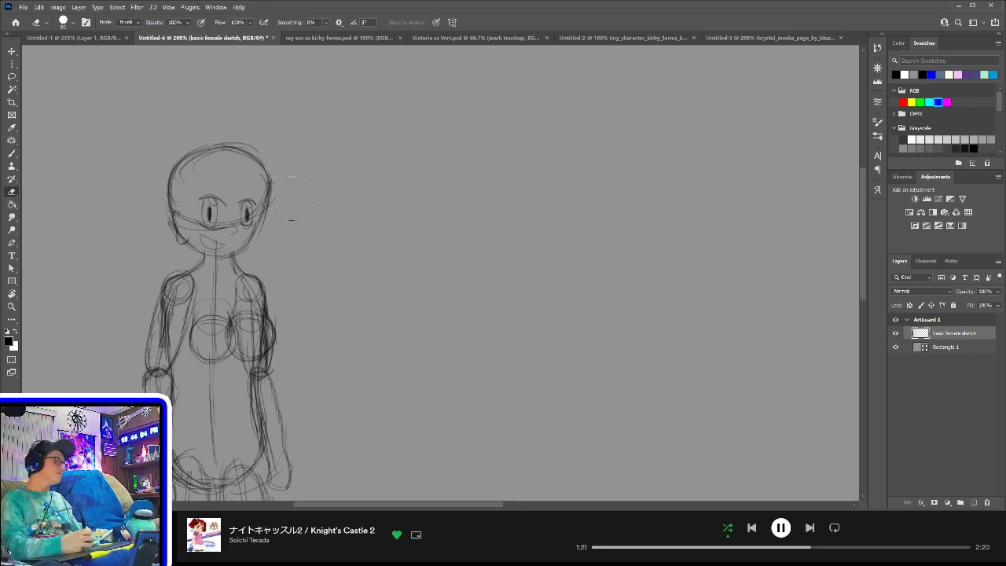
- Sketch a curved hairline framing the face from beside the left-hand eye across the forehead to the opposite temple
key(b)
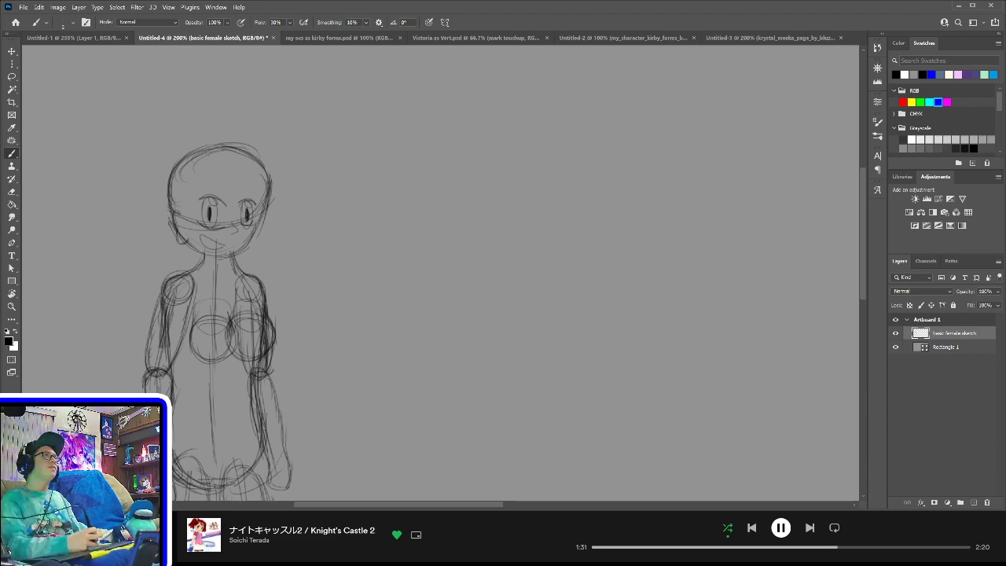
drag(184, 195, 274, 176)
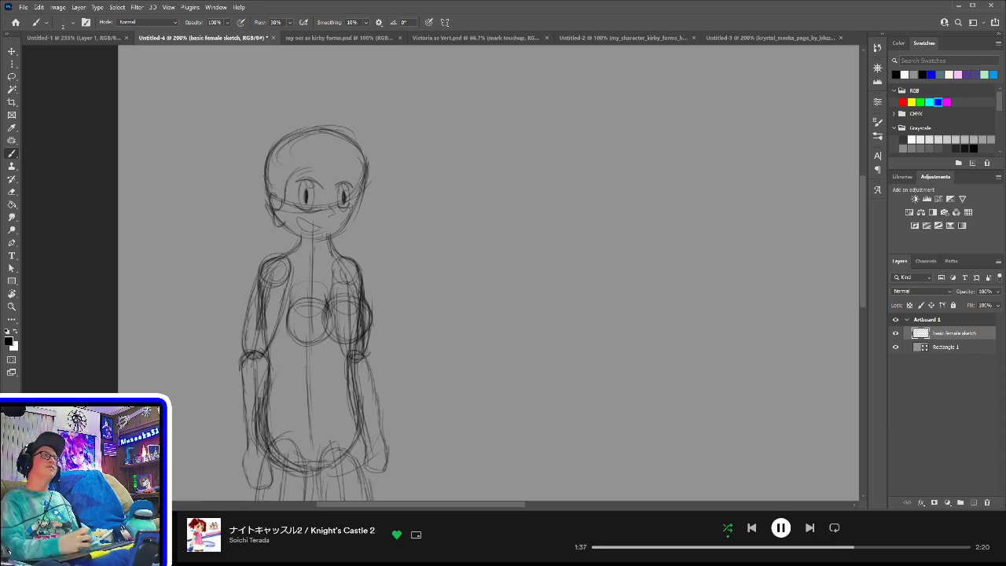
mouse_move(287, 188)
mouse_down()
mouse_move(318, 168)
mouse_move(342, 168)
mouse_up()
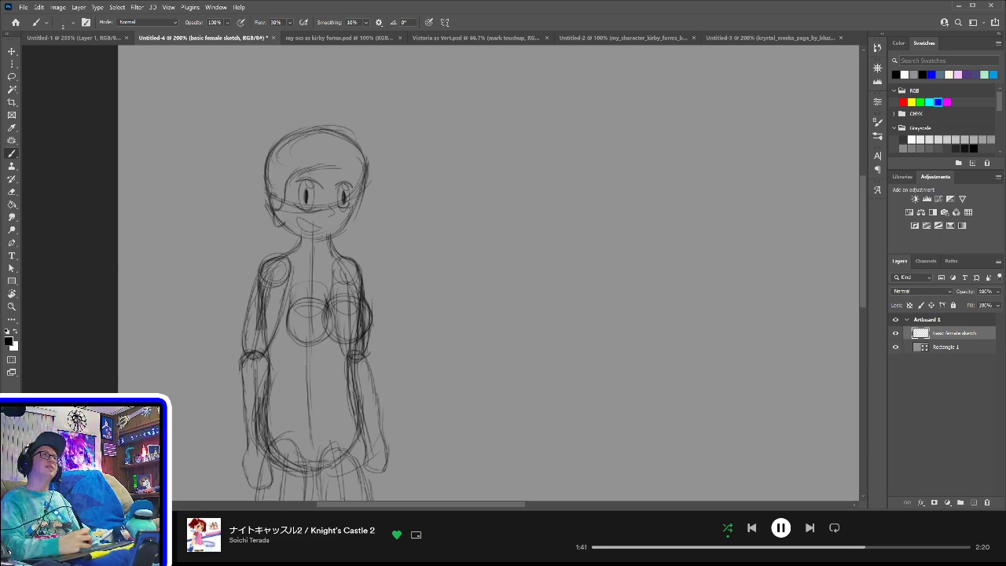
drag(318, 167, 363, 183)
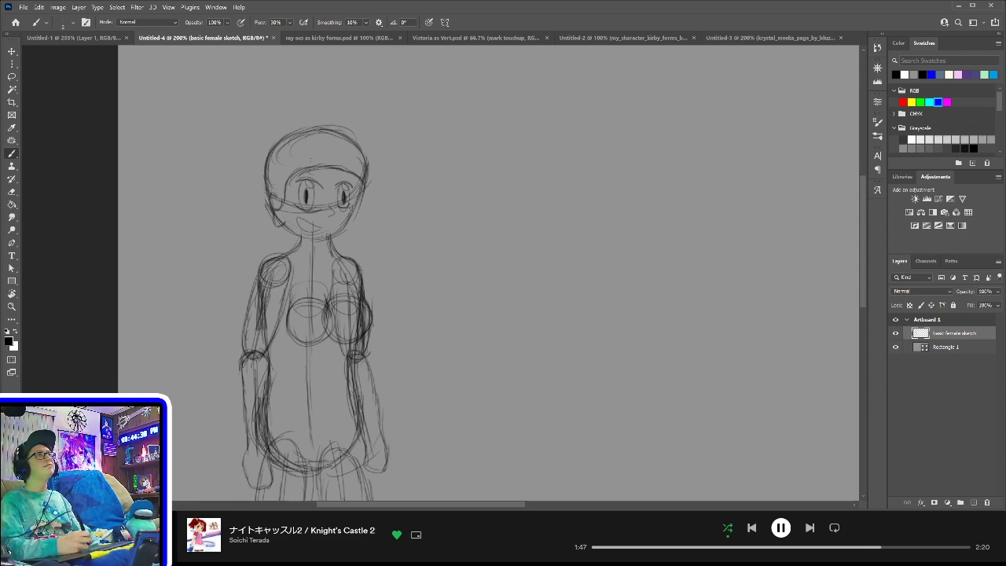
mouse_move(300, 155)
mouse_down()
mouse_move(346, 155)
mouse_move(363, 173)
mouse_up()
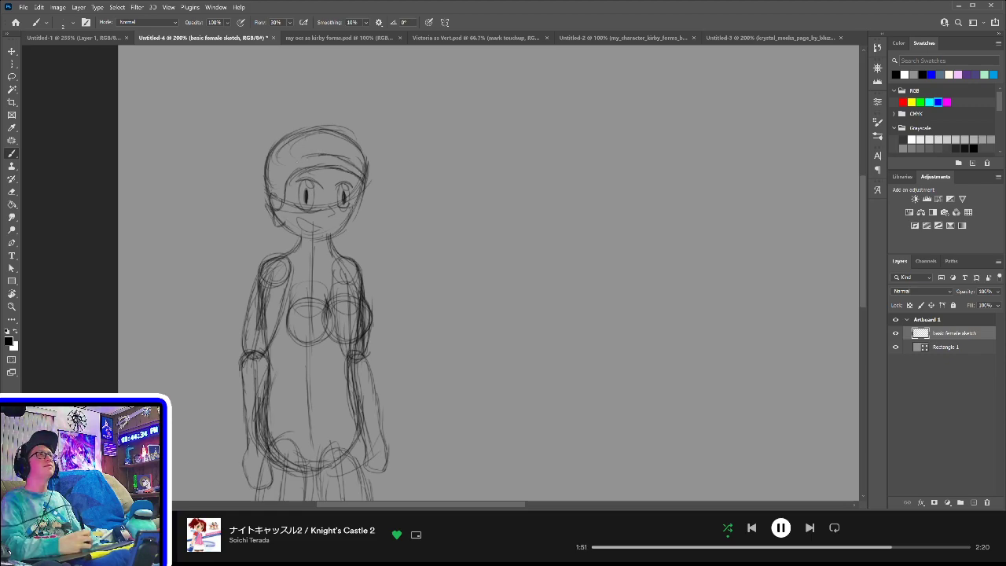
mouse_move(286, 179)
mouse_down()
mouse_move(316, 152)
mouse_move(319, 169)
mouse_up()
- Erase the lower forehead line with a smaller eraser and draw two curved eyebrows above the eyes
key(e)
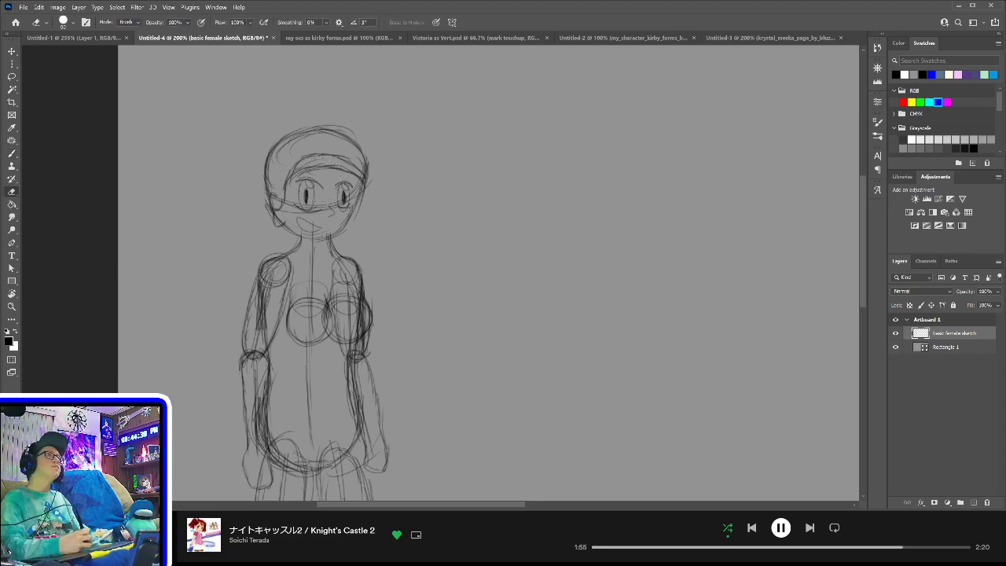
key(bracketleft)
key(bracketleft)
key(bracketleft)
key(bracketleft)
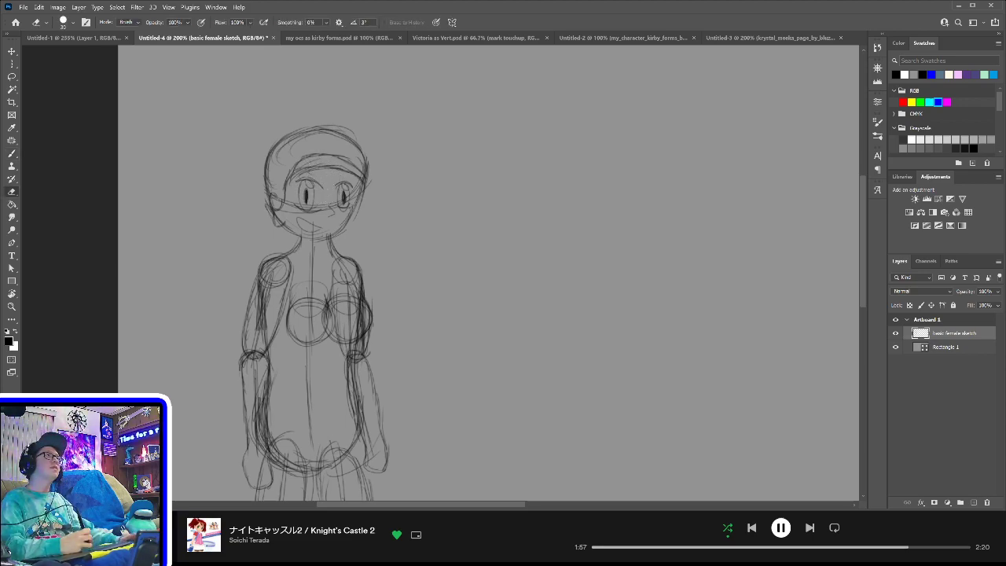
mouse_move(320, 172)
mouse_down()
mouse_move(351, 173)
mouse_move(311, 163)
mouse_up()
key(b)
drag(310, 164, 358, 178)
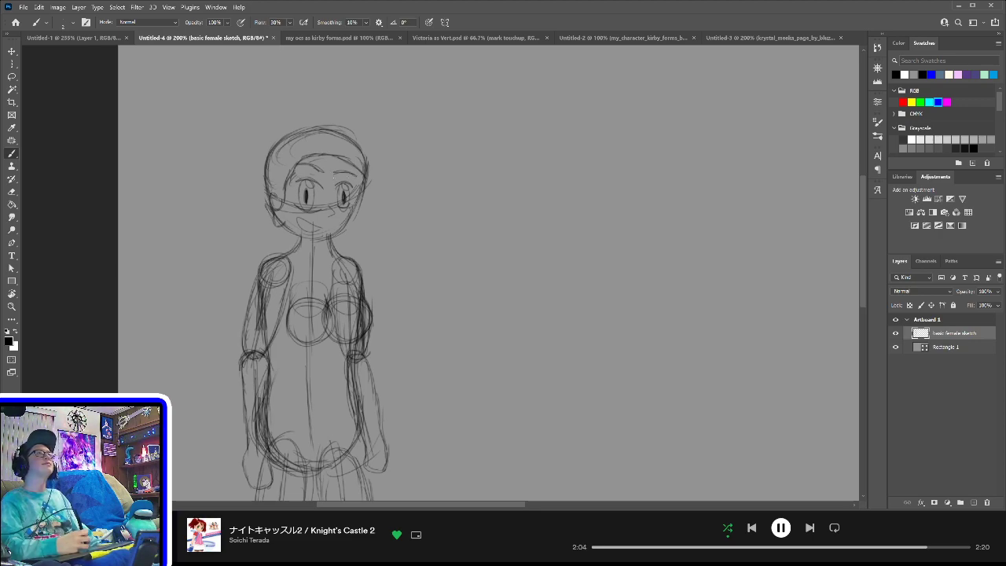
- Sketch a round hair bun at the head's upper left with pointed strands hanging below it and flicking out on top
mouse_move(232, 114)
mouse_down()
mouse_move(259, 95)
mouse_move(289, 118)
mouse_move(229, 106)
mouse_move(253, 157)
mouse_move(245, 112)
mouse_move(267, 105)
mouse_move(248, 159)
mouse_up()
key(ctrl+z)
drag(257, 108, 291, 131)
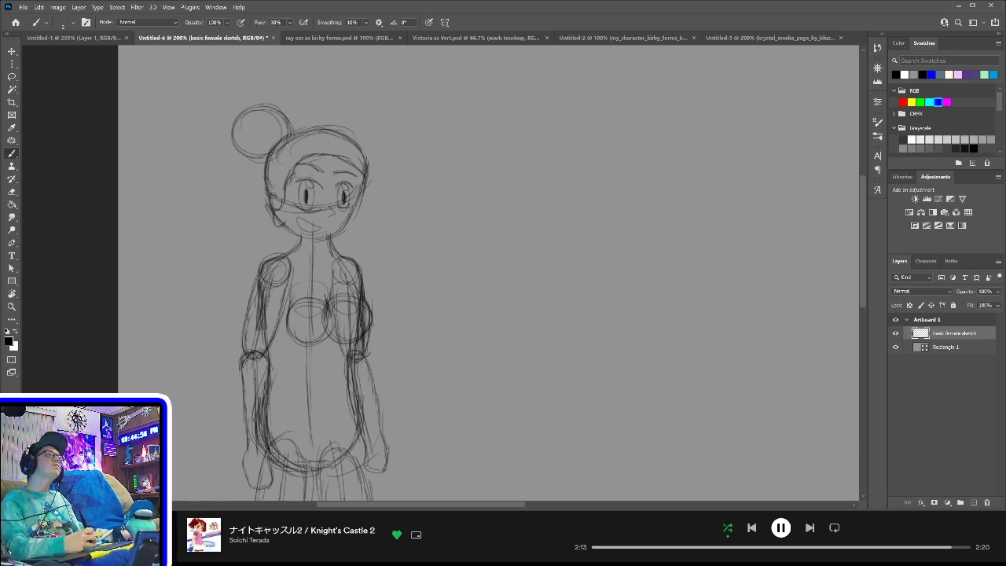
mouse_move(234, 154)
mouse_down()
mouse_move(231, 127)
mouse_move(226, 171)
mouse_move(245, 172)
mouse_move(234, 206)
mouse_move(262, 175)
mouse_up()
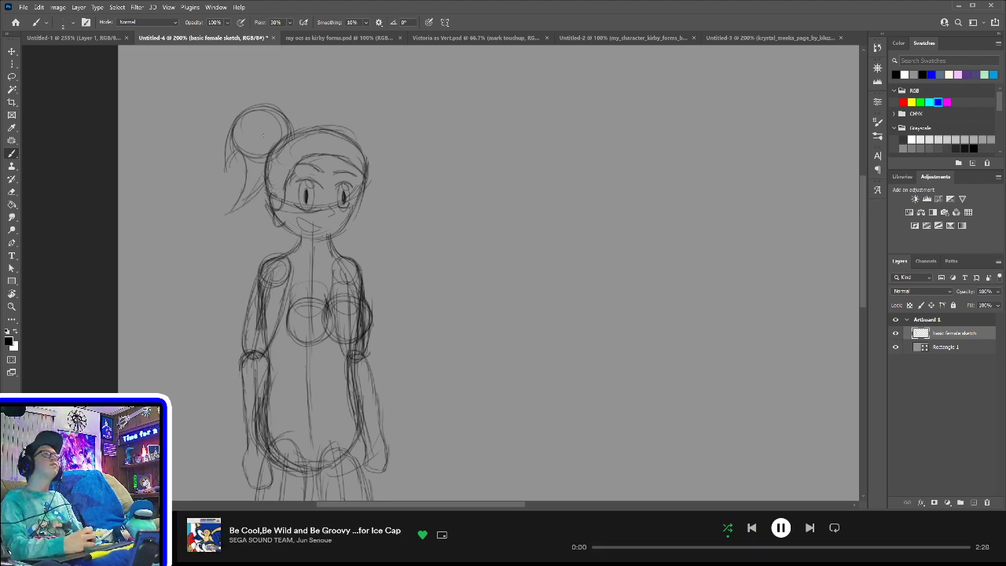
mouse_move(234, 98)
mouse_down()
mouse_move(258, 98)
mouse_move(282, 118)
mouse_up()
drag(228, 101, 244, 110)
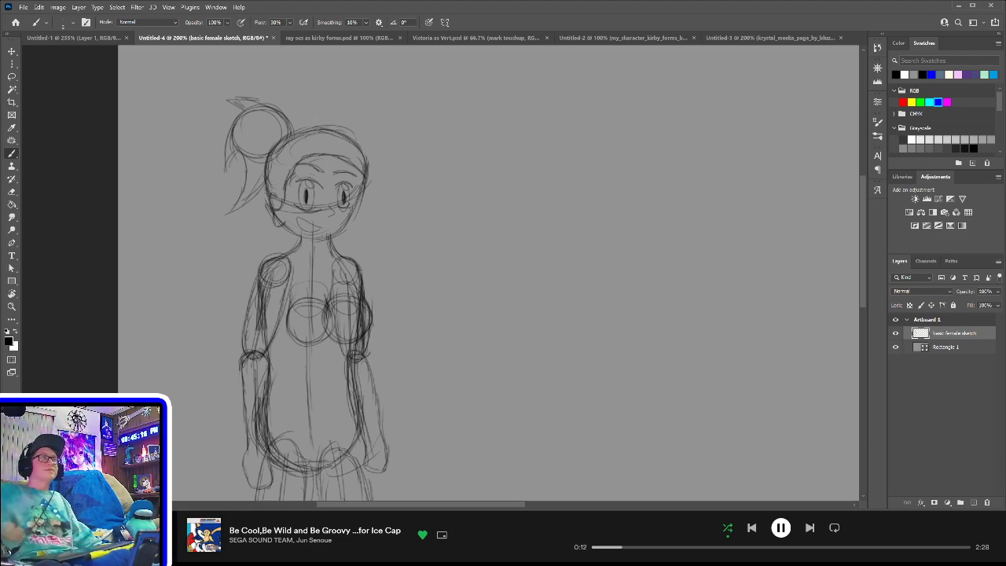
- Fit the artboard in view and save the document as Style Revamp.psd
key(ctrl+0)
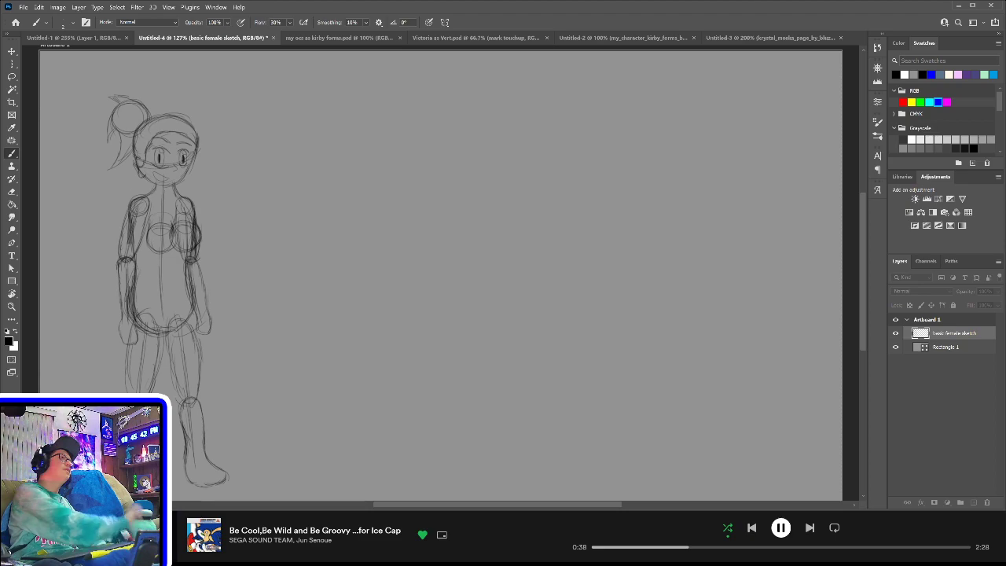
key(ctrl+s)
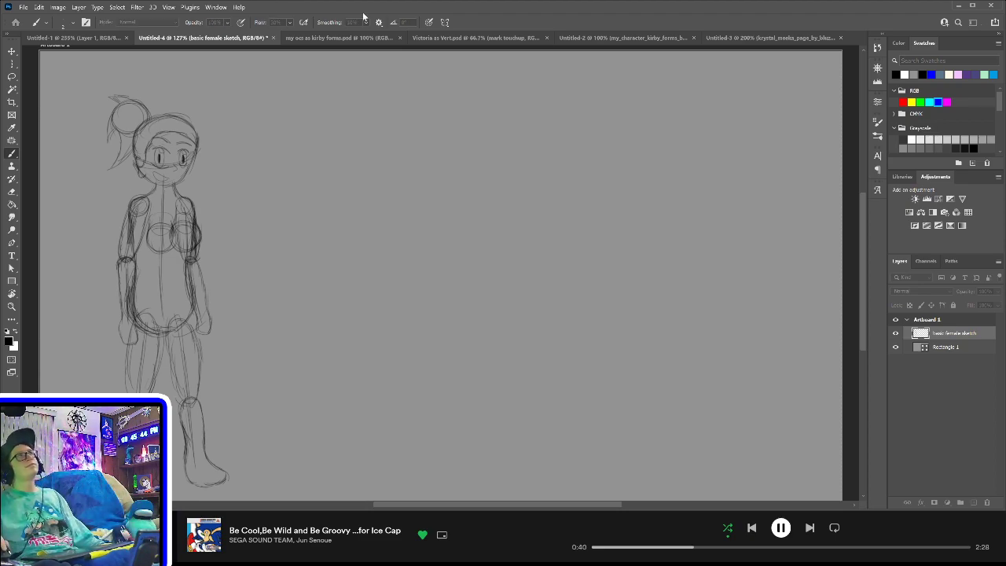
click(386, 73)
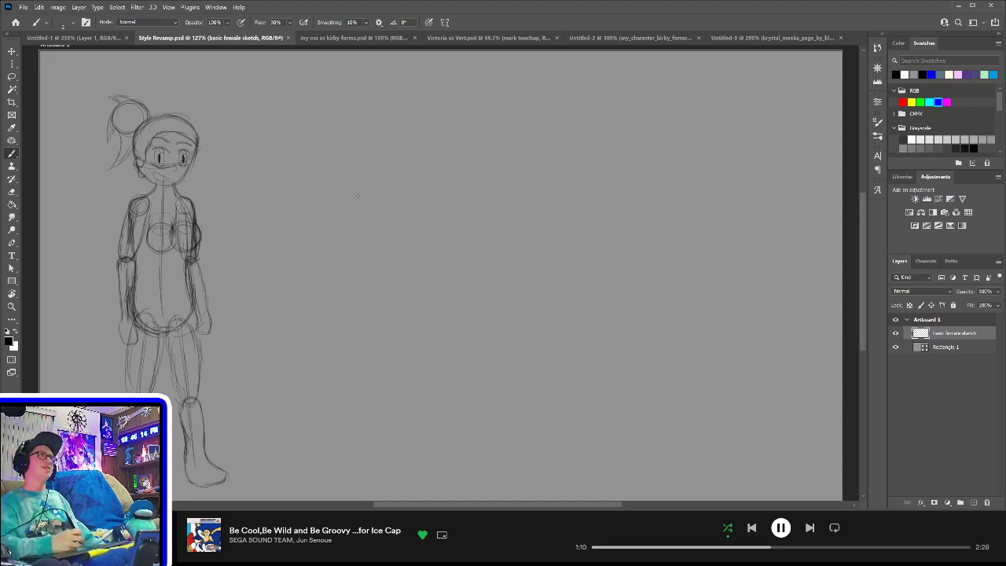
- Lasso the head and hair bun, enlarge them proportionally to about 110%, and clear the selection
key(l)
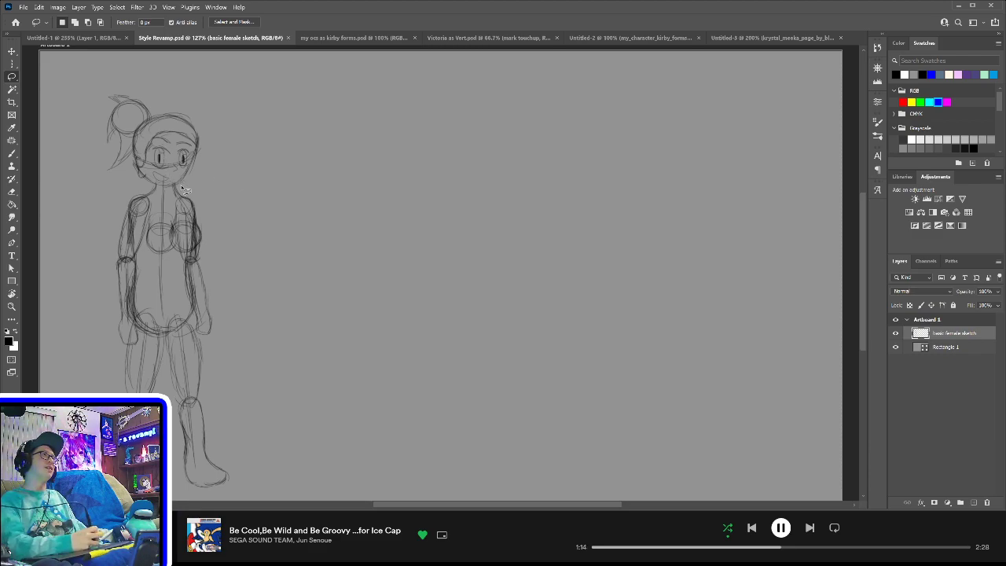
mouse_move(185, 192)
mouse_down()
mouse_move(118, 179)
mouse_move(88, 151)
mouse_move(68, 99)
mouse_move(120, 65)
mouse_move(206, 86)
mouse_move(237, 121)
mouse_move(236, 164)
mouse_up()
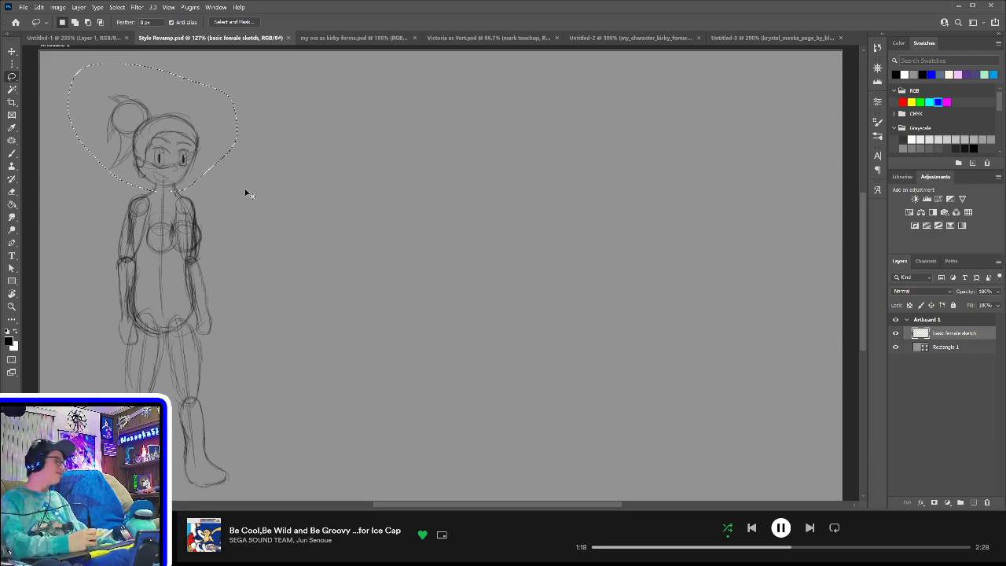
key(ctrl+t)
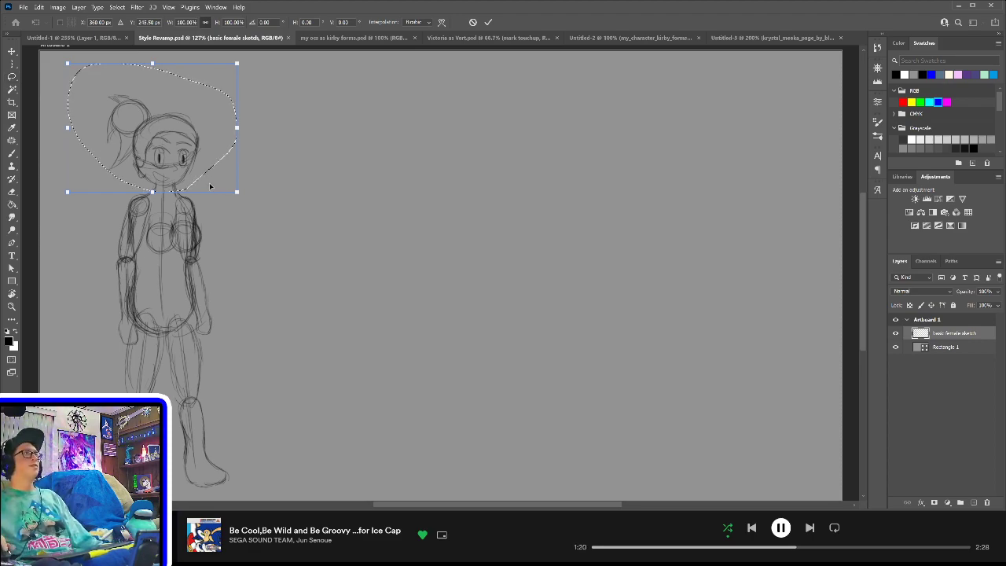
drag(151, 62, 151, 51)
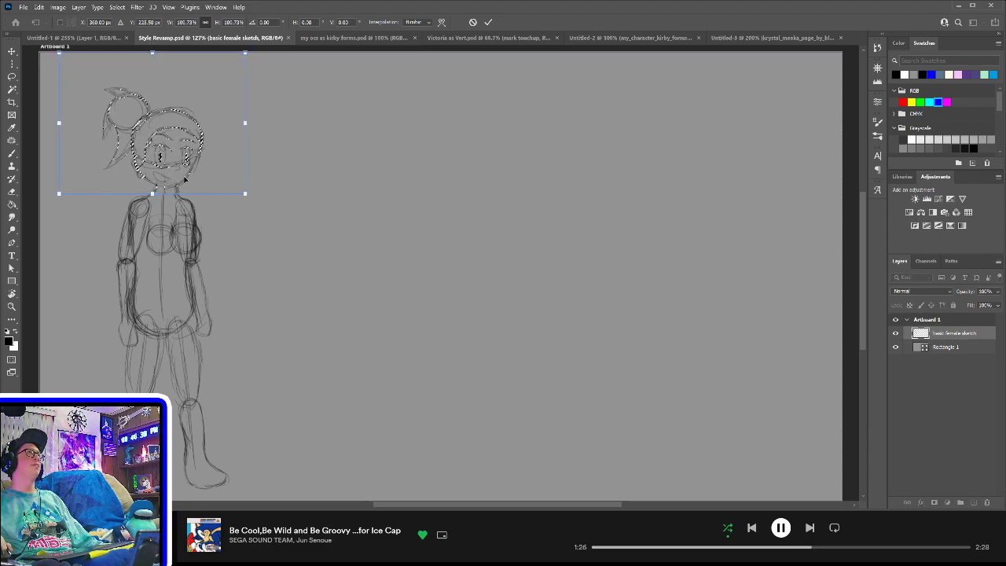
key(Return)
key(ctrl+d)
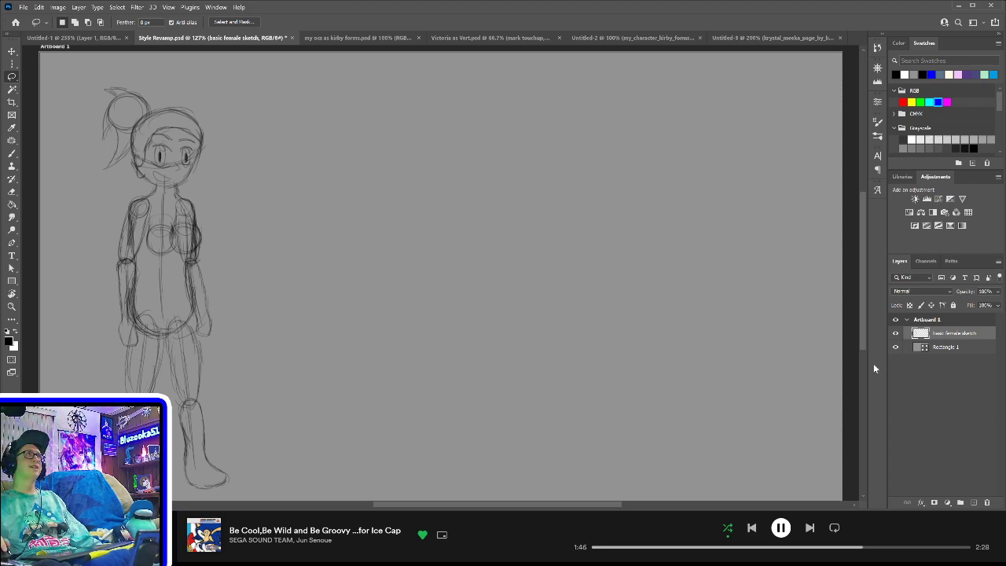
- Shift the whole figure slightly up and left on the artboard and duplicate the basic female sketch layer
key(v)
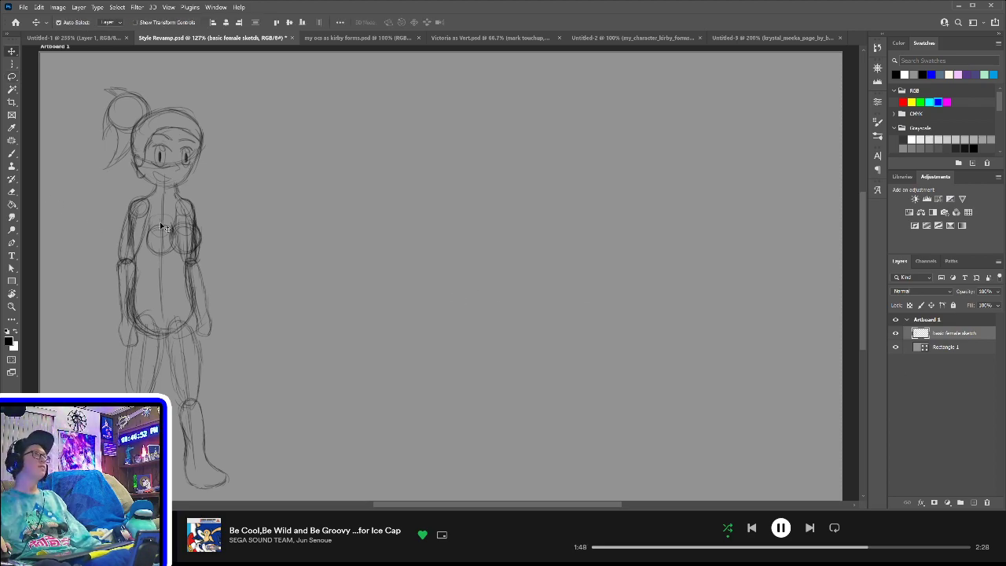
drag(197, 230, 179, 224)
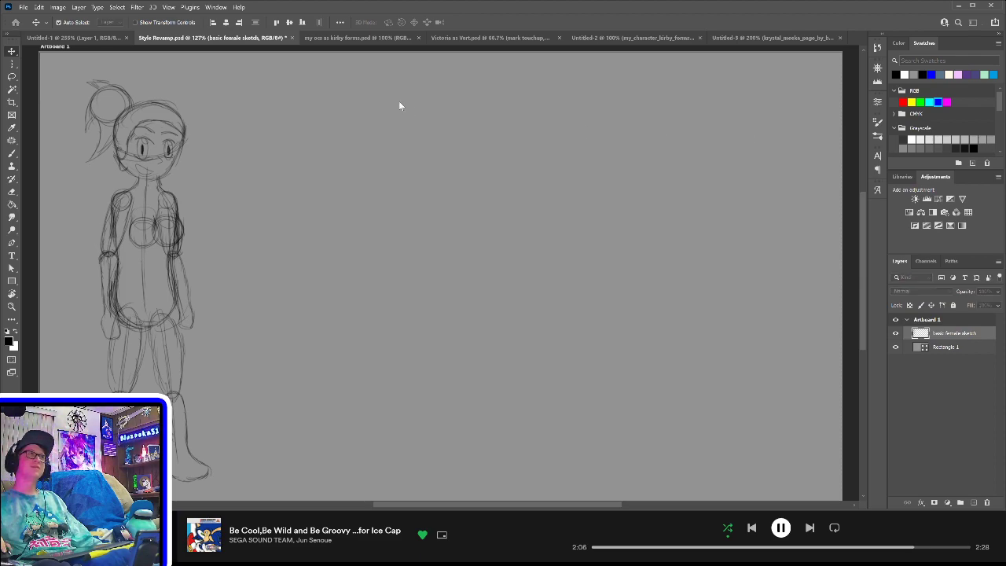
key(ctrl+j)
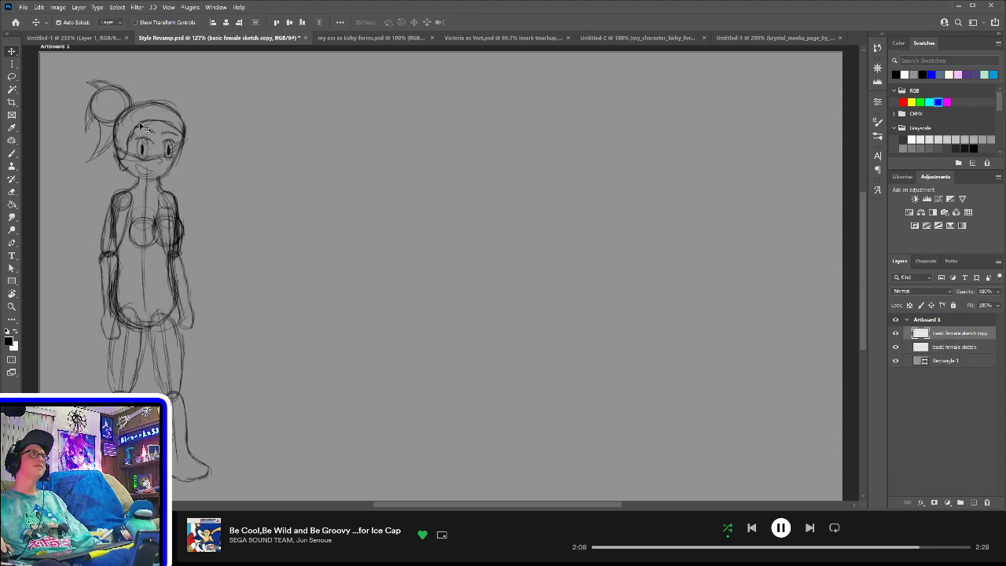
- Lock the Rectangle 1 background layer and move the basic female sketch copy to the right, beside the original figure
drag(138, 107, 189, 117)
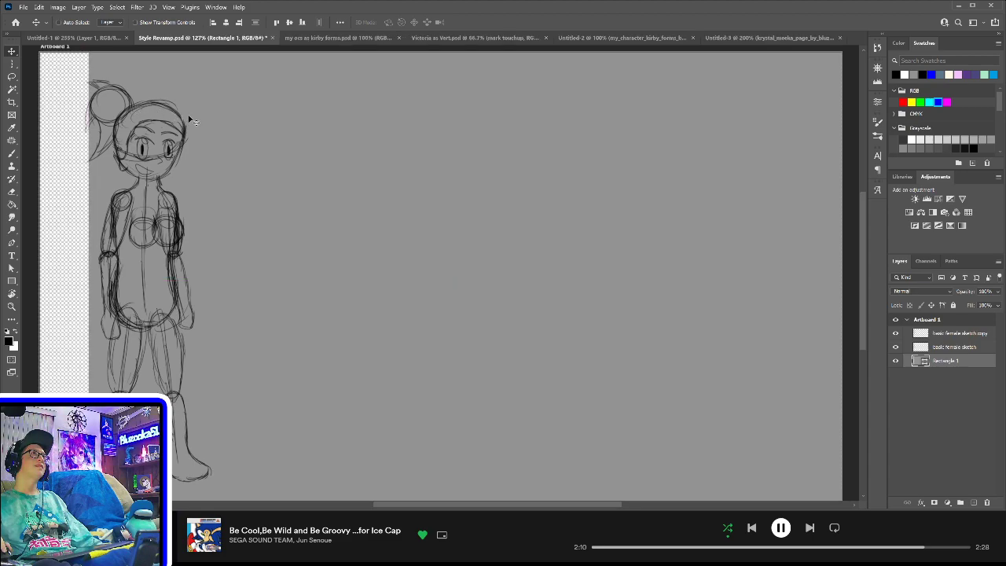
key(ctrl+z)
click(954, 305)
click(950, 335)
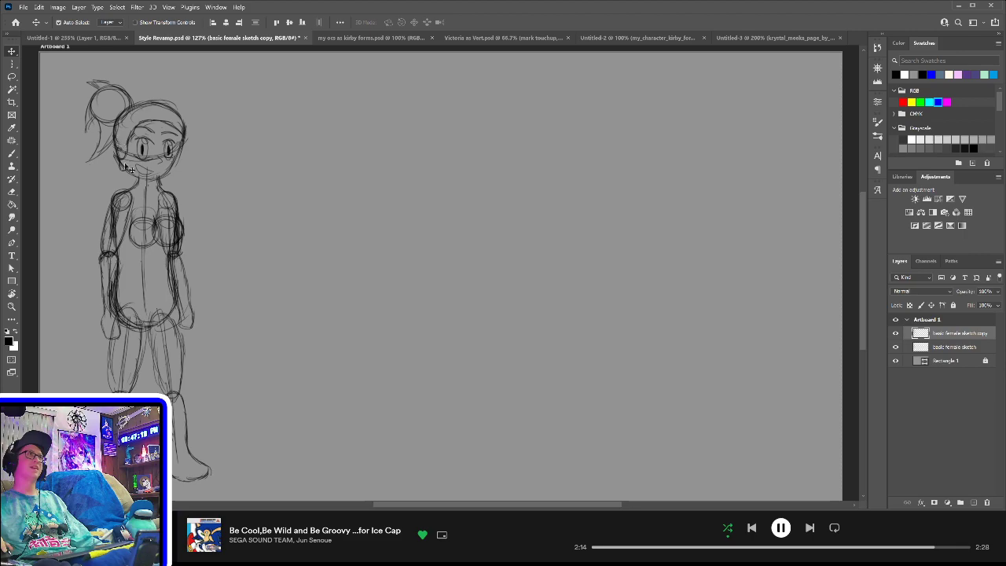
drag(236, 230, 322, 235)
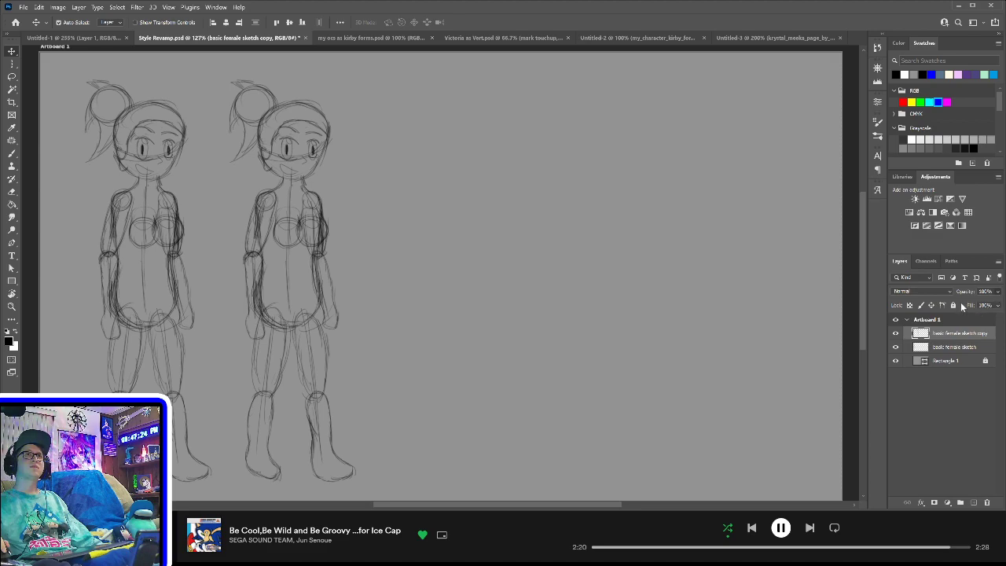
- Lower the sketch copy's opacity to a faint guide and add a new layer above it named basic female sketch reform
key(Return)
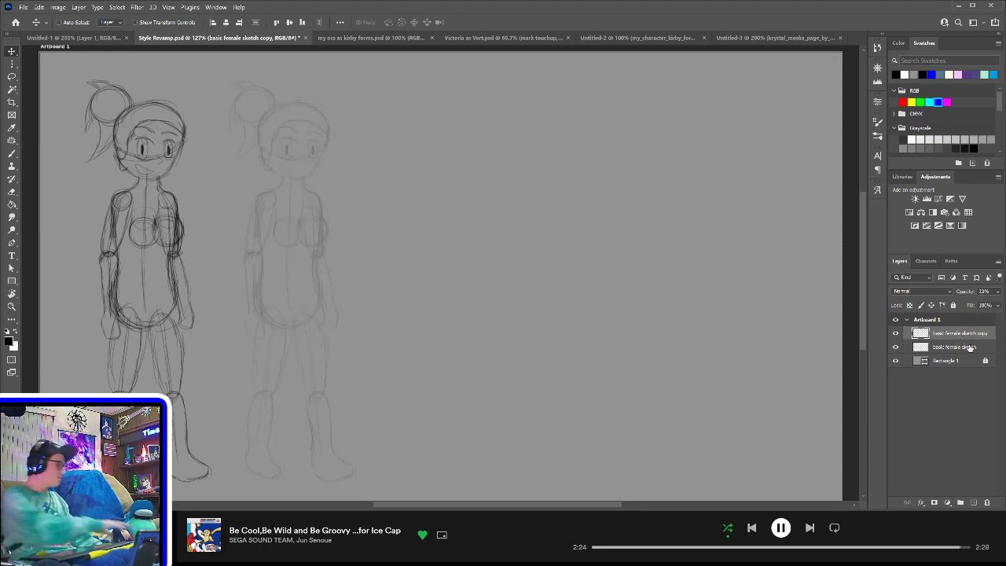
key(ctrl+s)
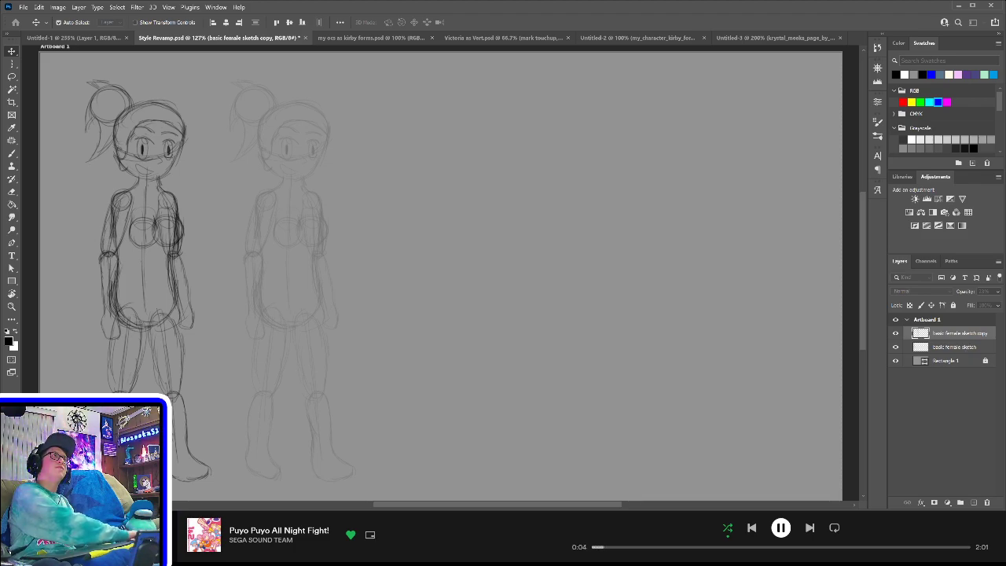
key(Return)
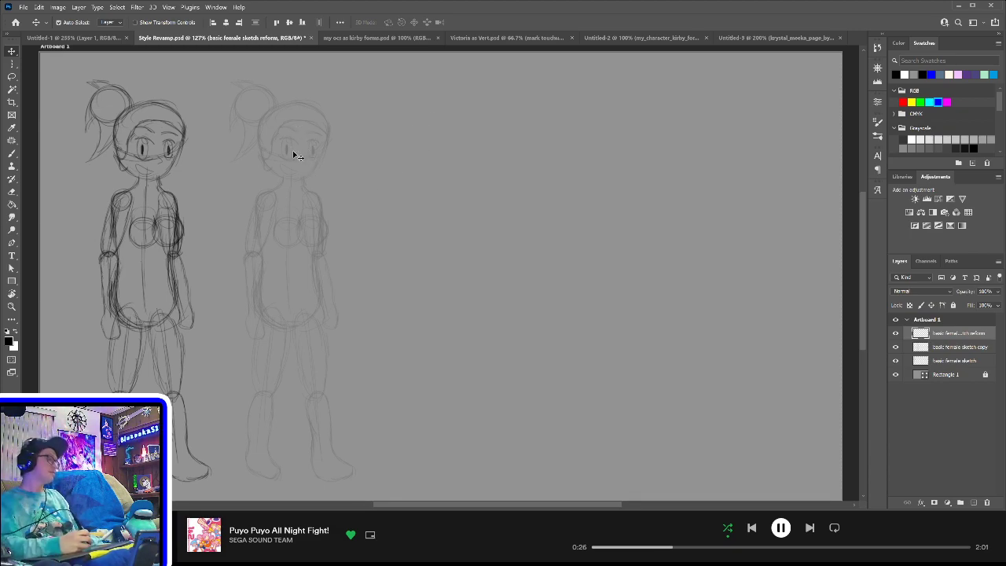
- Go over the right contour of the original figure's head down to the chin with brush strokes on the basic female sketch layer
key(b)
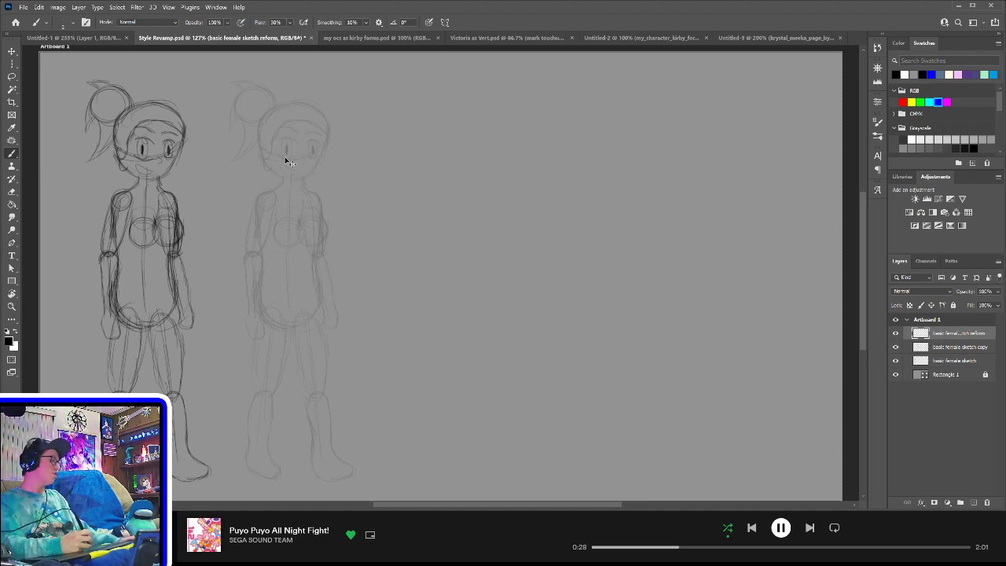
key(ctrl+plus)
drag(288, 155, 480, 295)
key(ctrl+plus)
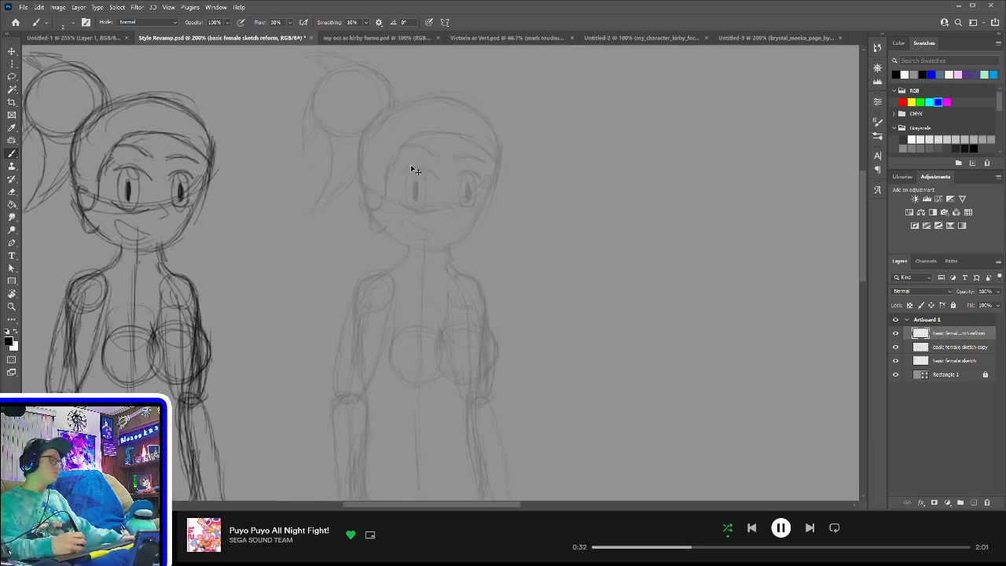
drag(432, 170, 442, 264)
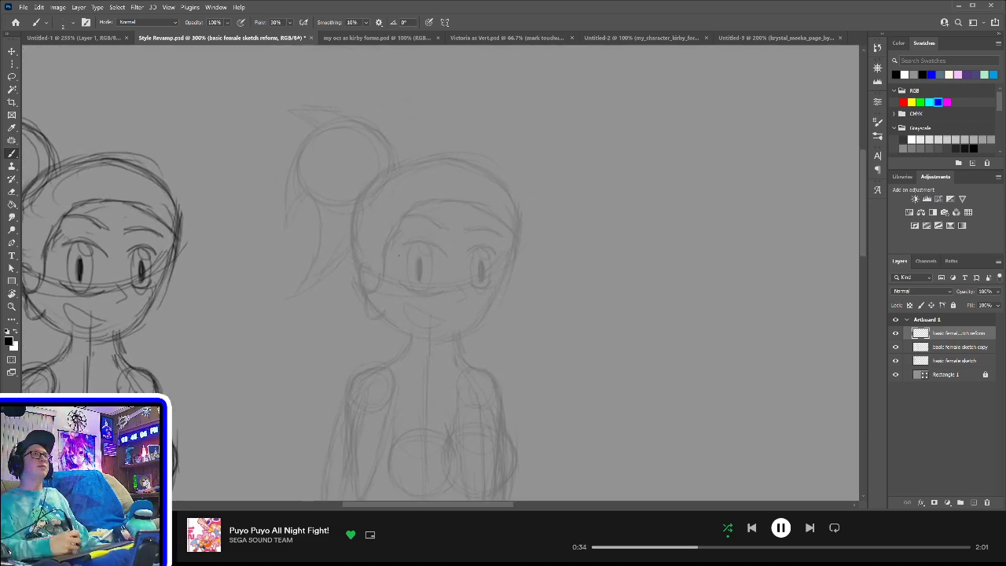
drag(406, 265, 567, 182)
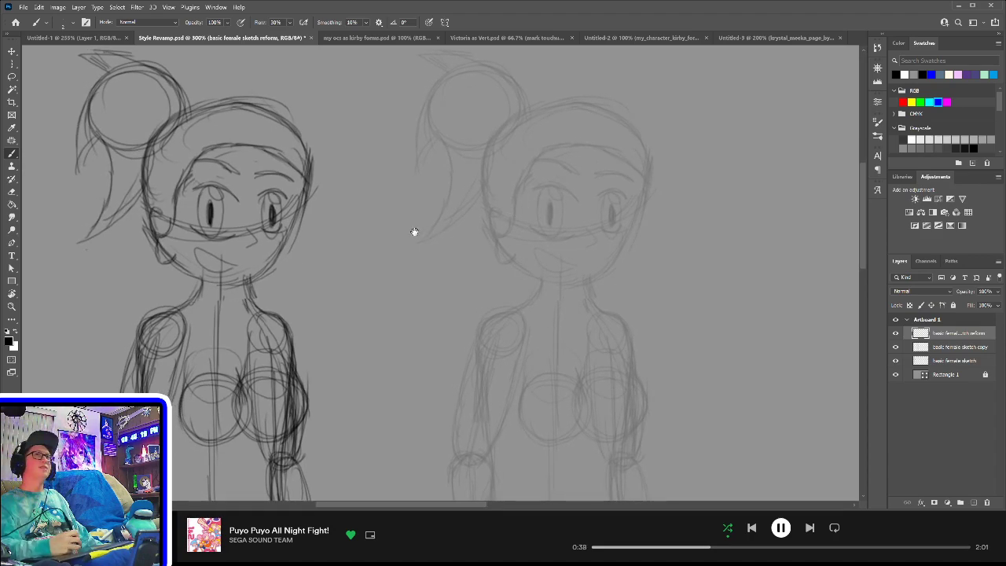
click(953, 361)
drag(336, 219, 469, 242)
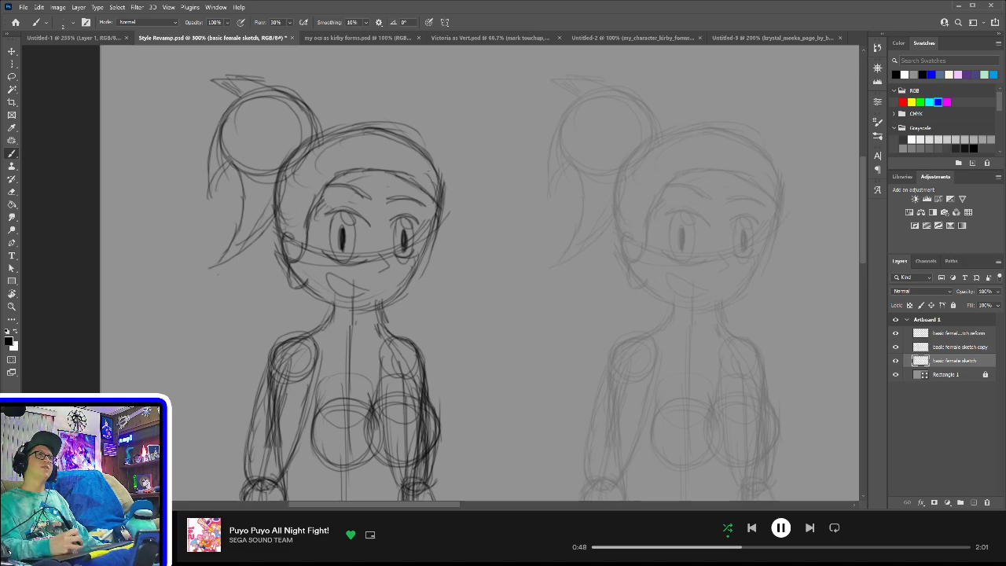
mouse_move(407, 145)
mouse_down()
mouse_move(431, 202)
mouse_move(423, 252)
mouse_up()
drag(431, 196, 419, 258)
mouse_move(429, 211)
mouse_down()
mouse_move(414, 279)
mouse_move(403, 280)
mouse_up()
mouse_move(427, 210)
mouse_down()
mouse_move(423, 259)
mouse_move(385, 310)
mouse_up()
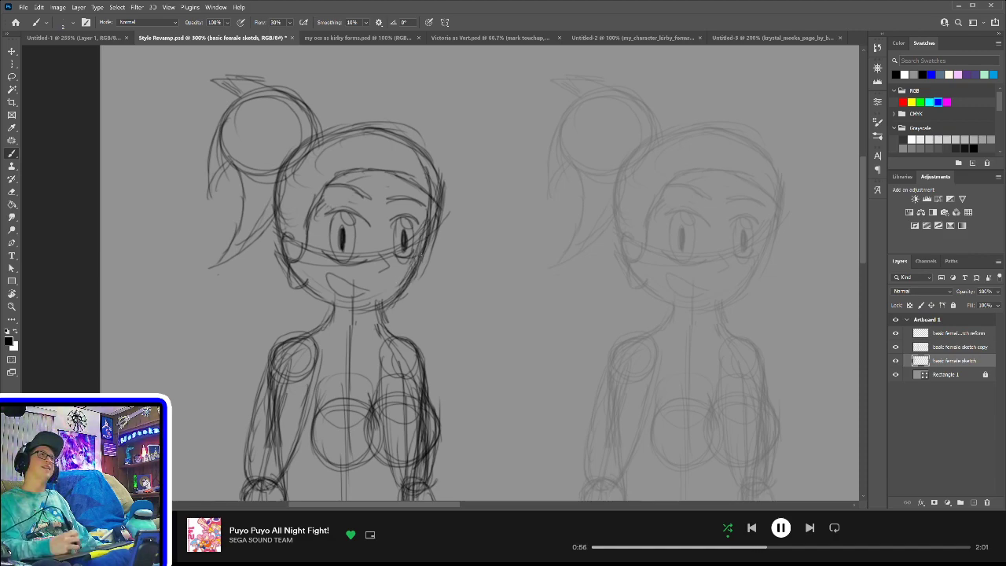
- Erase the outer lines along the right side of the original figure's head
key(e)
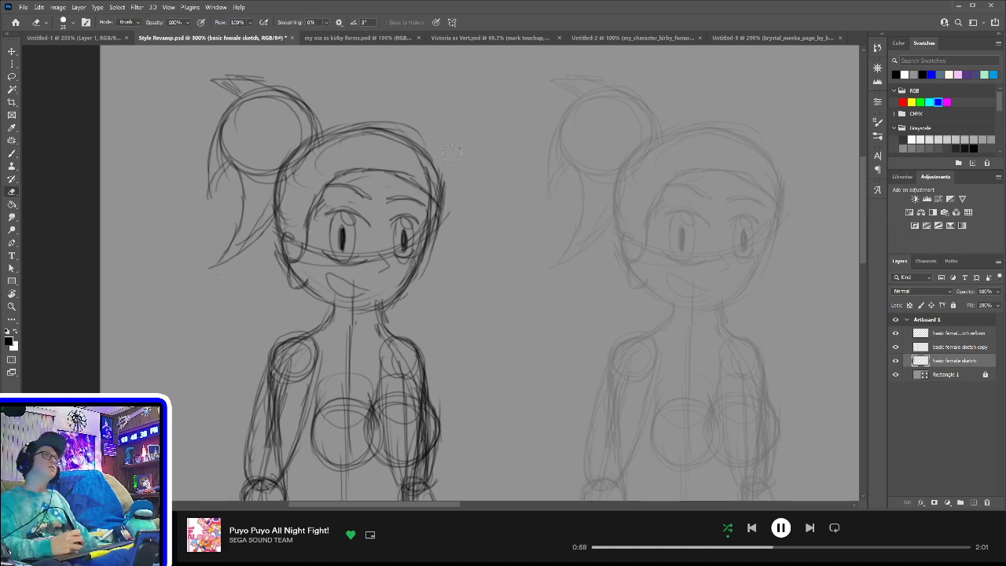
mouse_move(447, 163)
mouse_down()
mouse_move(420, 123)
mouse_move(442, 214)
mouse_up()
key(b)
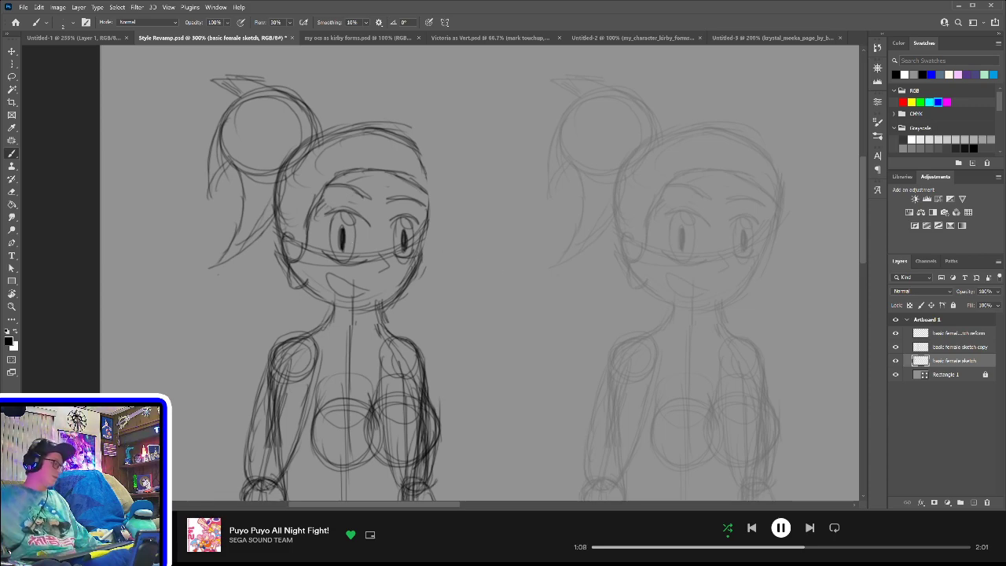
- Add a layer above the original sketch and redraw the head's right contour on it with a protruding cheek and jaw
key(ctrl+shift+alt+n)
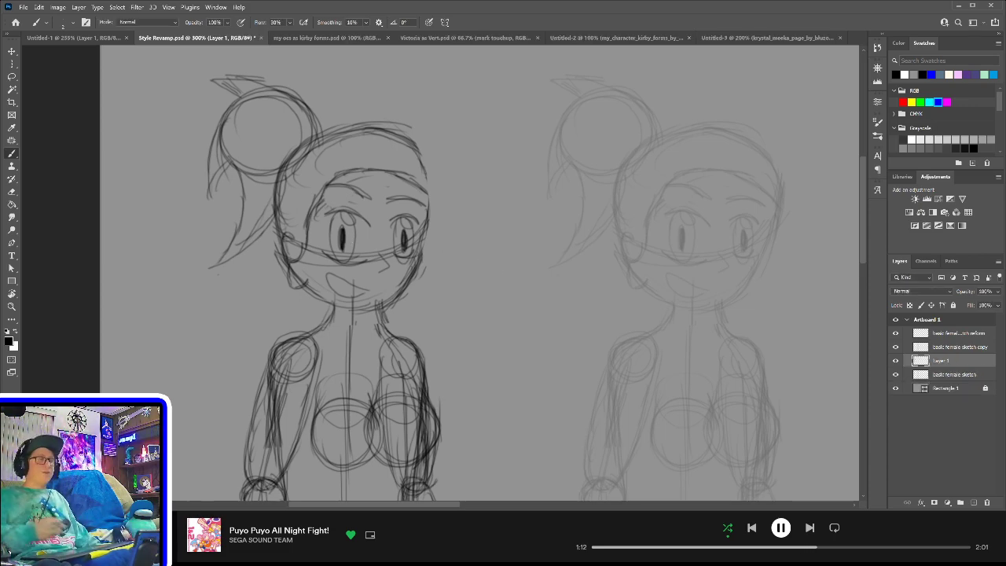
mouse_move(419, 149)
mouse_down()
mouse_move(432, 199)
mouse_move(429, 189)
mouse_move(426, 264)
mouse_up()
mouse_move(425, 228)
mouse_down()
mouse_move(425, 294)
mouse_move(391, 313)
mouse_move(357, 312)
mouse_move(417, 294)
mouse_move(368, 313)
mouse_up()
mouse_move(432, 278)
mouse_down()
mouse_move(366, 309)
mouse_move(429, 289)
mouse_move(385, 310)
mouse_move(419, 284)
mouse_move(428, 289)
mouse_move(412, 312)
mouse_move(433, 267)
mouse_up()
key(e)
key(b)
mouse_move(425, 282)
mouse_down()
mouse_move(385, 305)
mouse_move(401, 302)
mouse_up()
drag(431, 275, 397, 306)
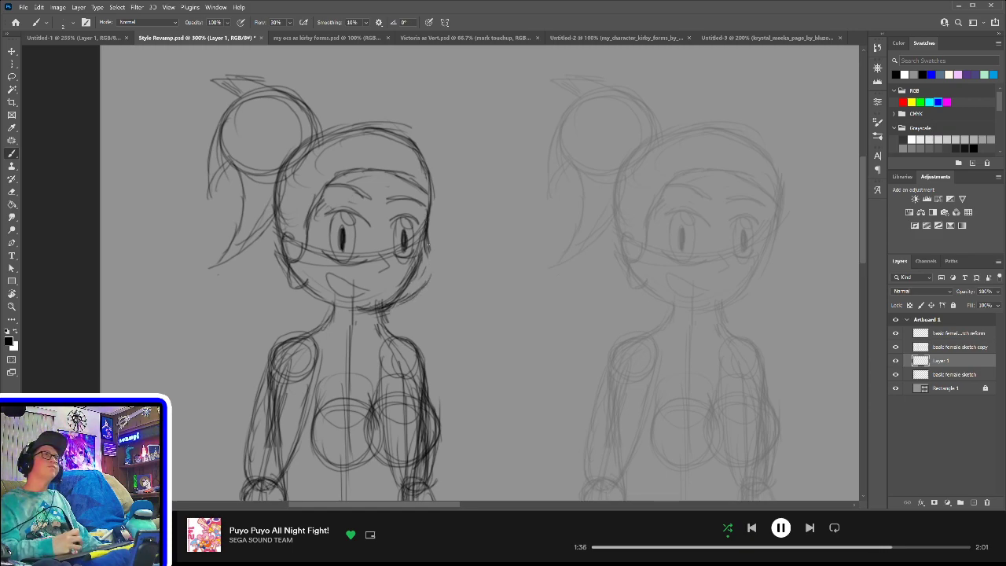
mouse_move(428, 246)
mouse_down()
mouse_move(431, 283)
mouse_move(430, 274)
mouse_up()
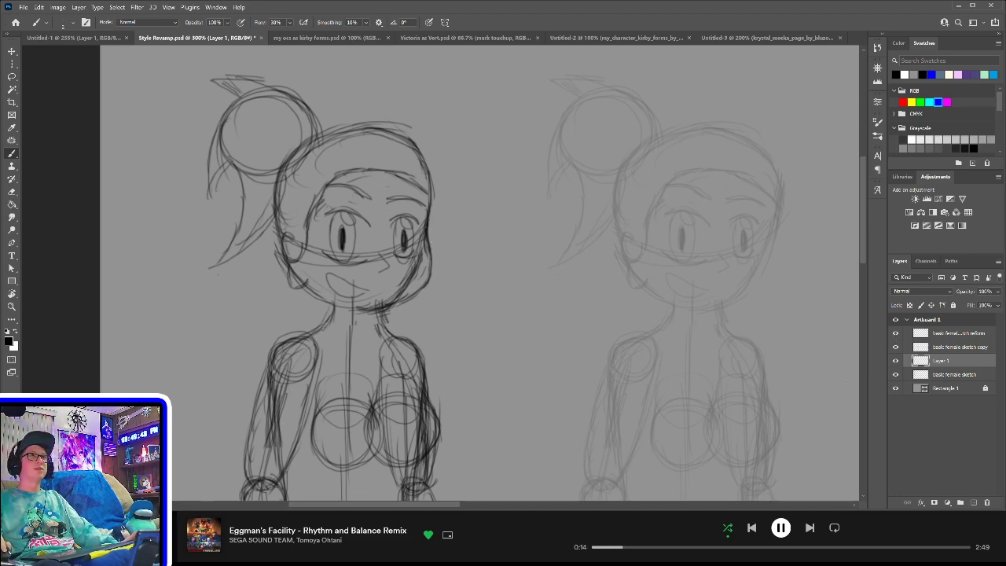
- Toggle Layer 1's visibility to compare the head with and without the redrawn cheek contour
click(897, 362)
click(896, 361)
click(896, 362)
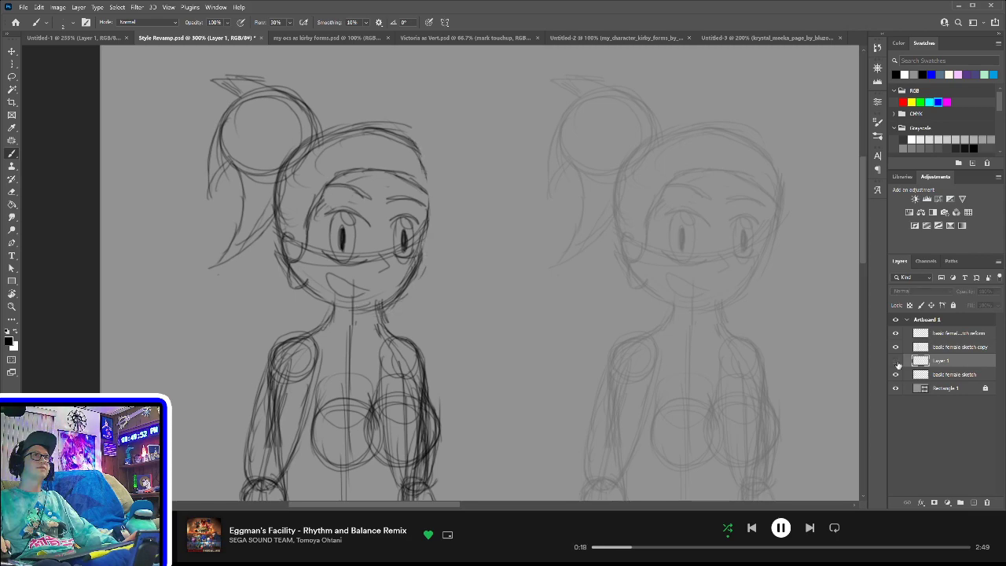
click(896, 362)
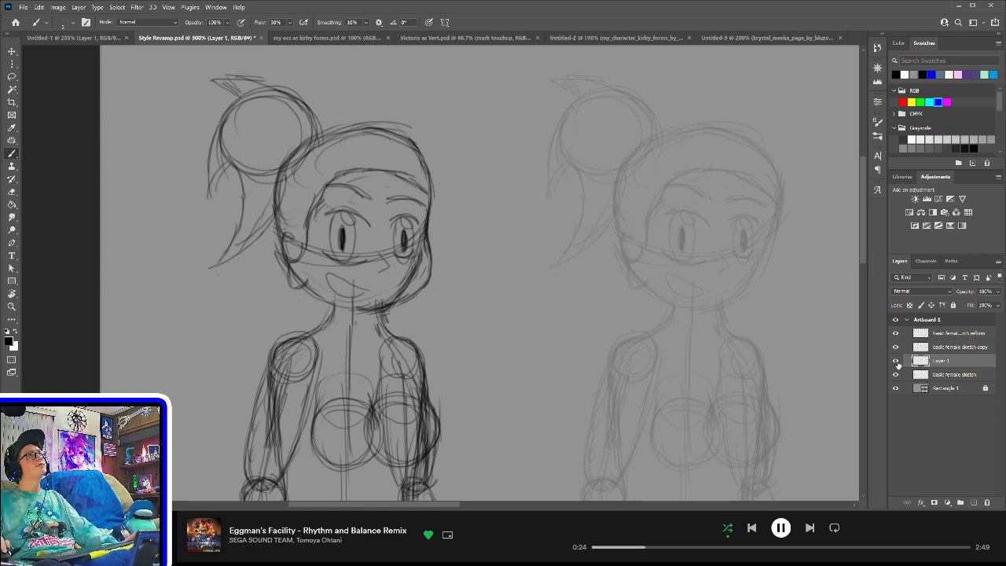
click(896, 362)
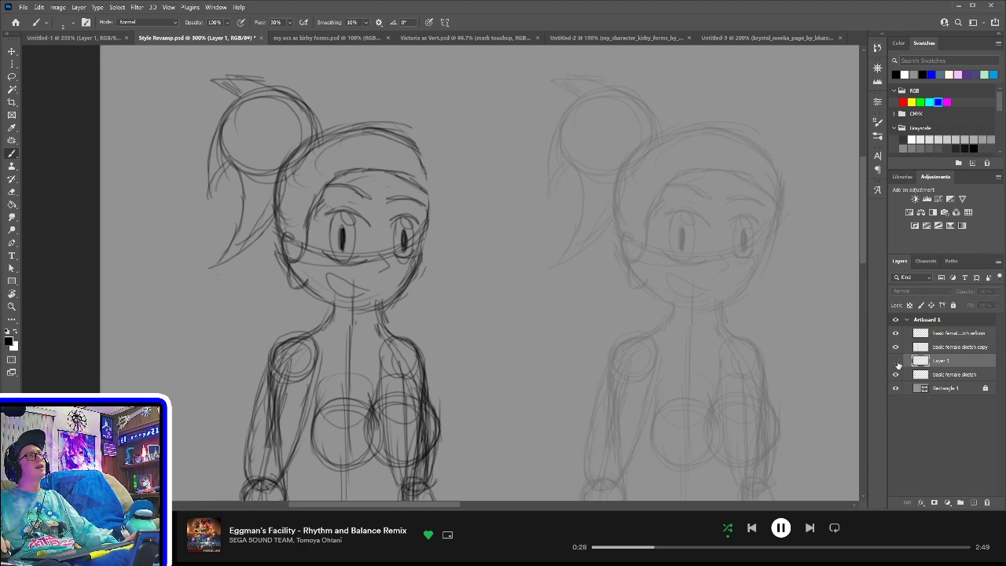
click(896, 362)
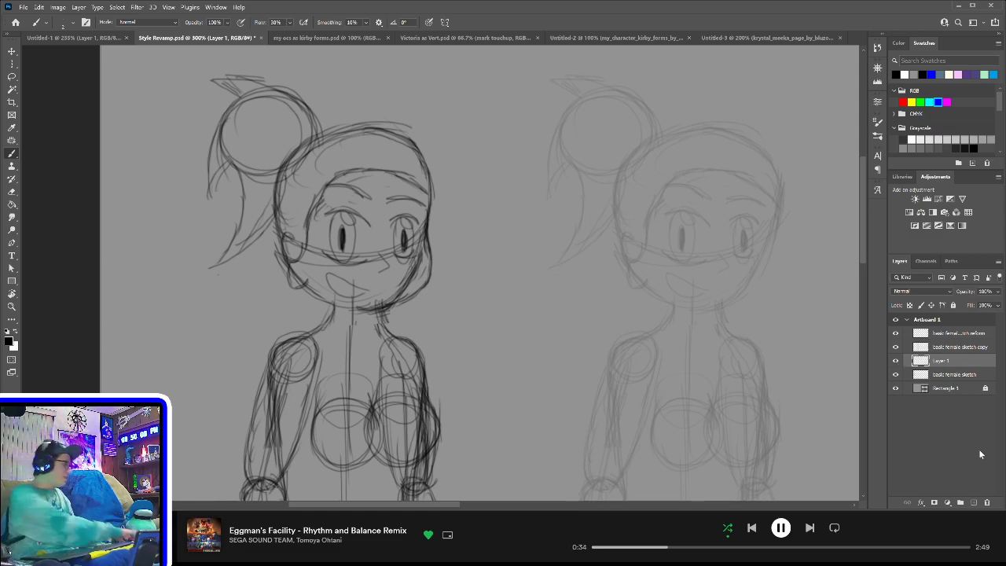
- Add another layer and draw a small oval right of the original head with an indented head-profile shape below it
key(ctrl+shift+alt+n)
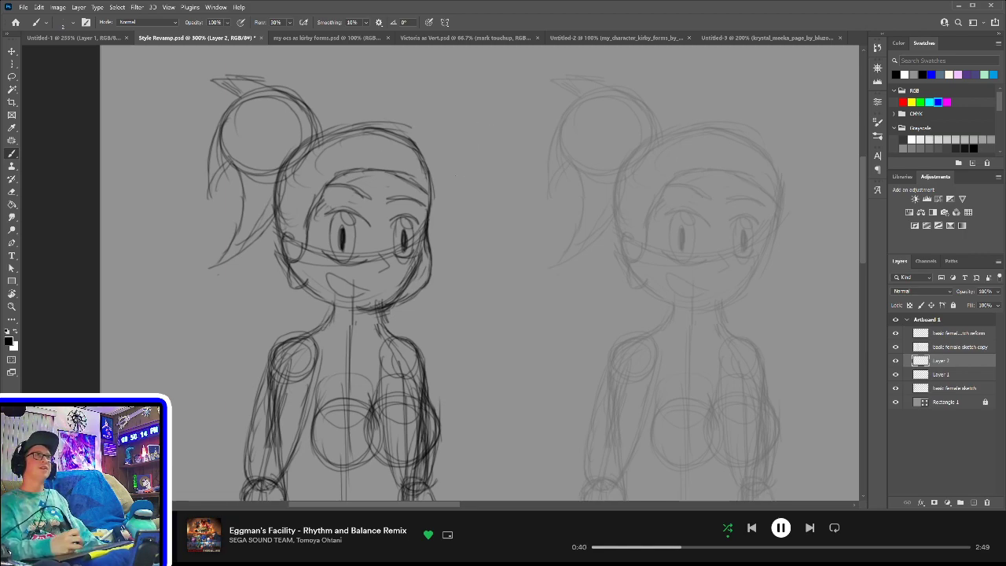
mouse_move(483, 185)
mouse_down()
mouse_move(470, 130)
mouse_move(484, 184)
mouse_up()
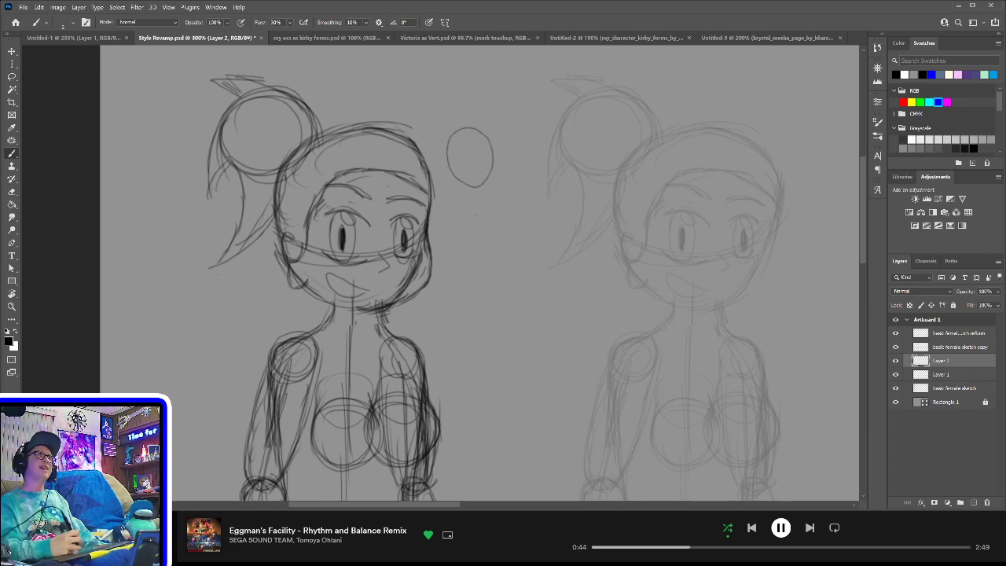
mouse_move(465, 250)
mouse_down()
mouse_move(490, 206)
mouse_move(495, 239)
mouse_move(470, 252)
mouse_move(488, 254)
mouse_move(495, 237)
mouse_move(489, 199)
mouse_move(474, 236)
mouse_move(496, 228)
mouse_move(477, 197)
mouse_up()
key(ctrl+z)
key(ctrl+z)
mouse_move(479, 254)
mouse_down()
mouse_move(454, 228)
mouse_move(481, 197)
mouse_up()
key(ctrl+z)
mouse_move(480, 255)
mouse_down()
mouse_move(456, 209)
mouse_move(480, 195)
mouse_up()
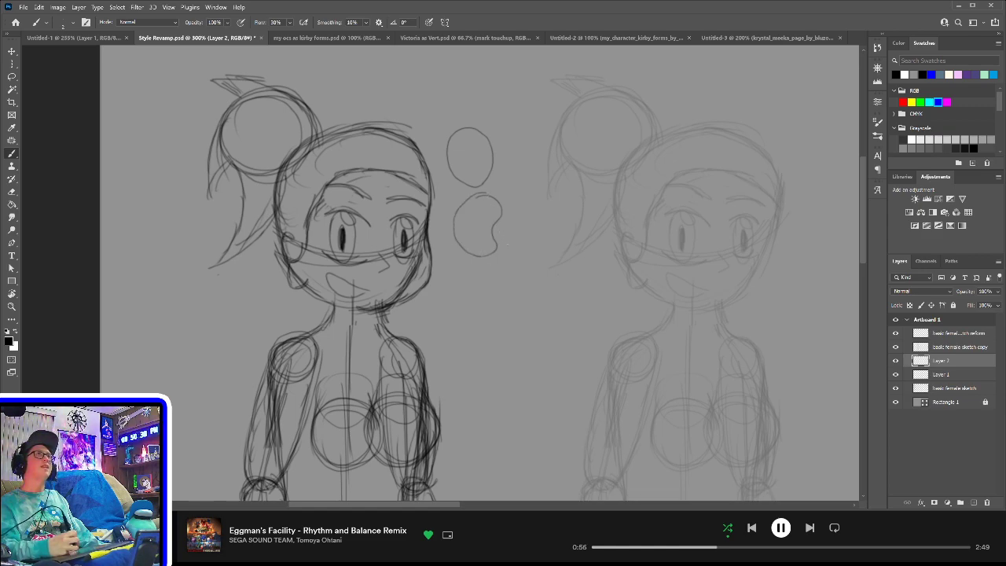
key(ctrl+z)
key(ctrl+z)
mouse_move(491, 203)
mouse_down()
mouse_move(492, 256)
mouse_move(483, 254)
mouse_up()
key(ctrl+z)
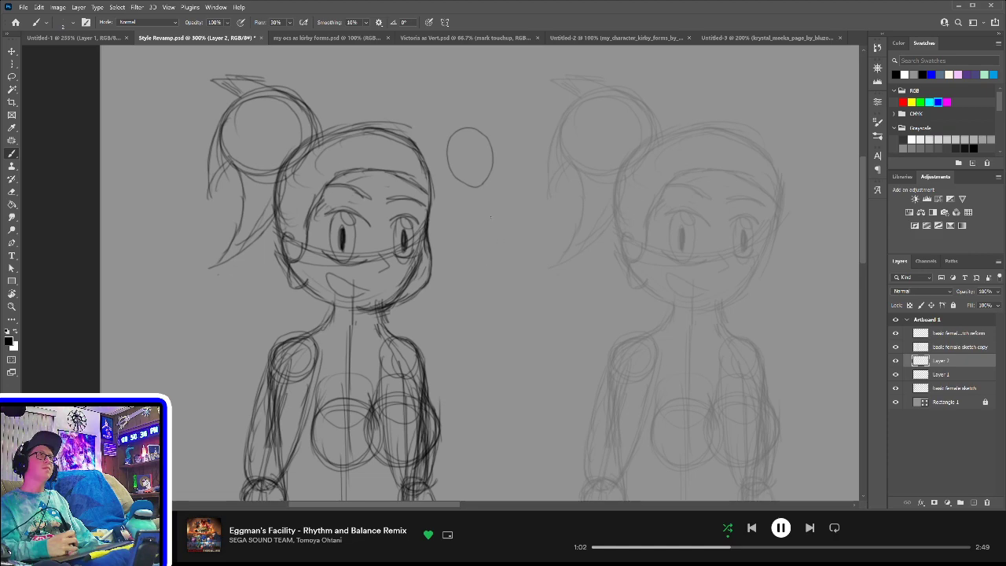
mouse_move(491, 209)
mouse_down()
mouse_move(493, 250)
mouse_move(480, 257)
mouse_move(459, 230)
mouse_move(487, 209)
mouse_up()
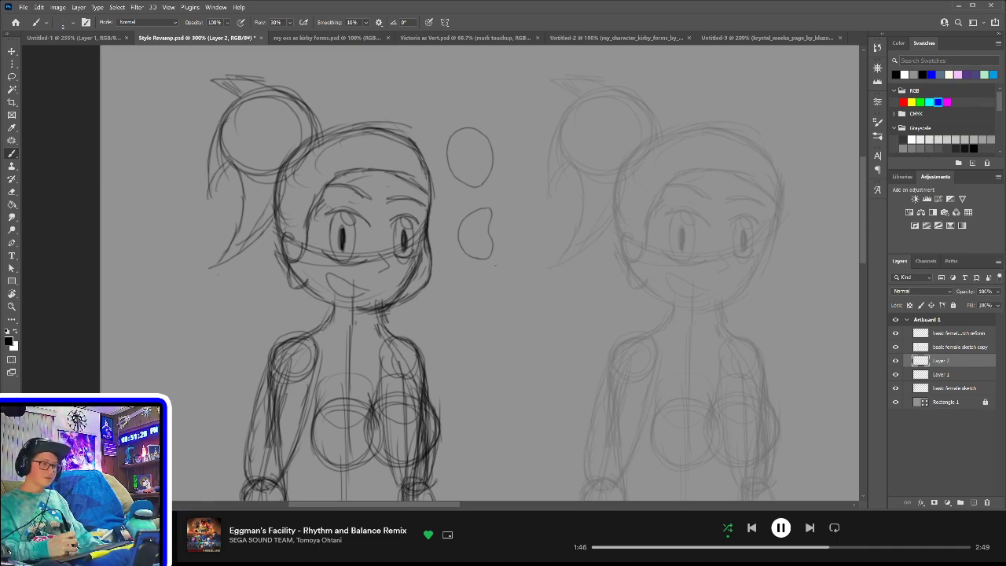
- Delete Layer 1 and Layer 2, which hold the redrawn cheek contour and the small head shapes
key(e)
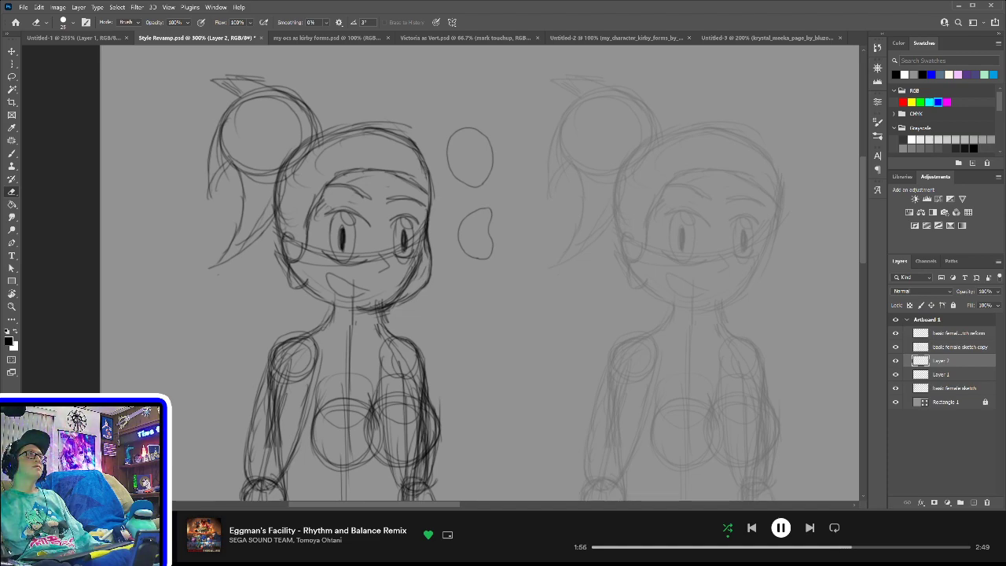
shift+click(956, 376)
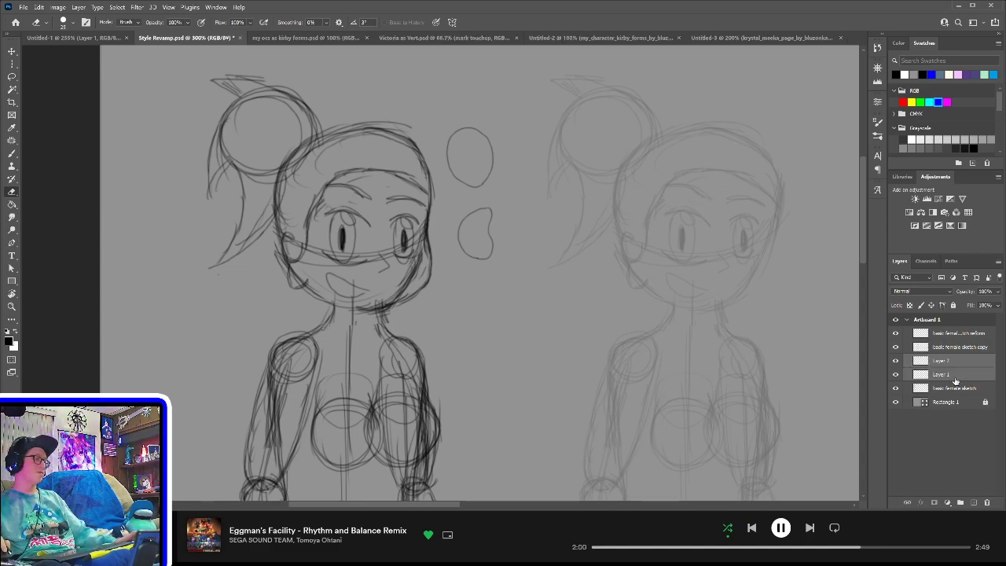
key(Delete)
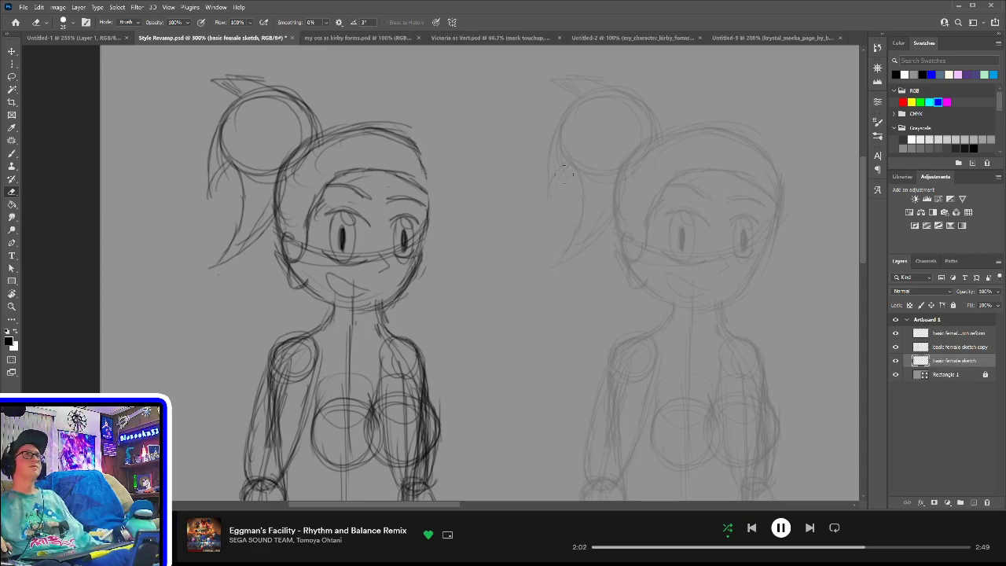
click(764, 38)
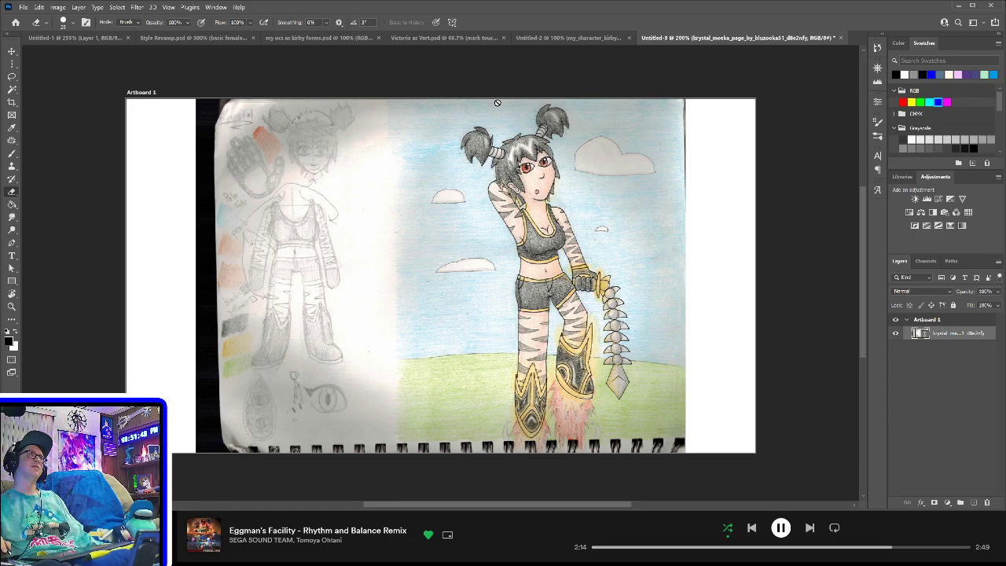
click(79, 37)
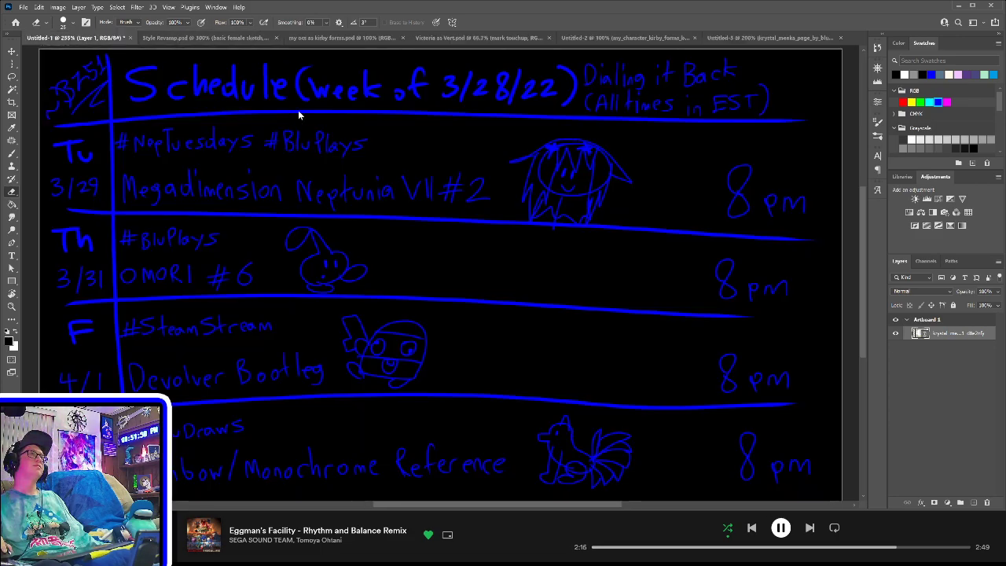
click(200, 37)
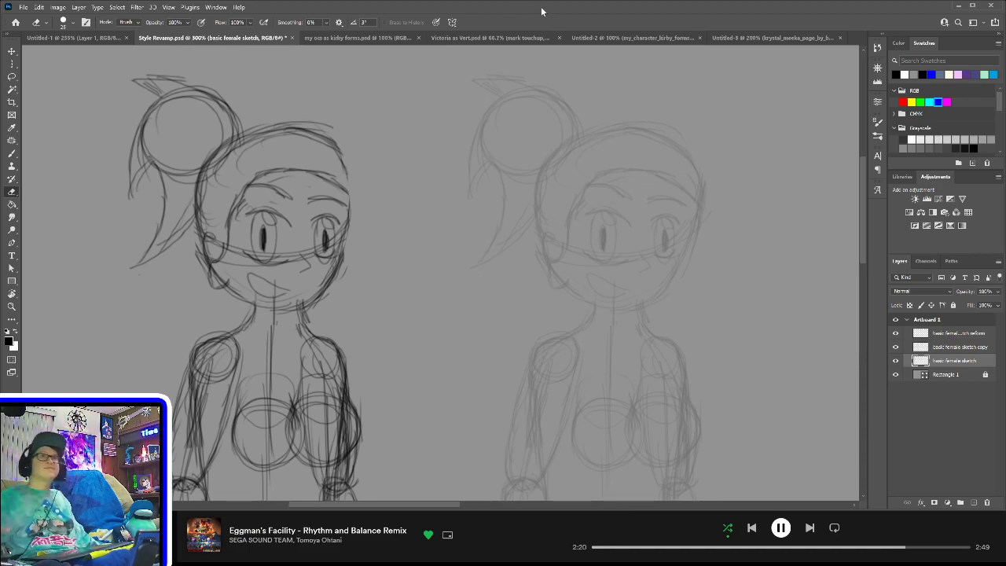
- Outline the ear at the left of the faded figure's head on the basic female sketch reform layer
click(953, 337)
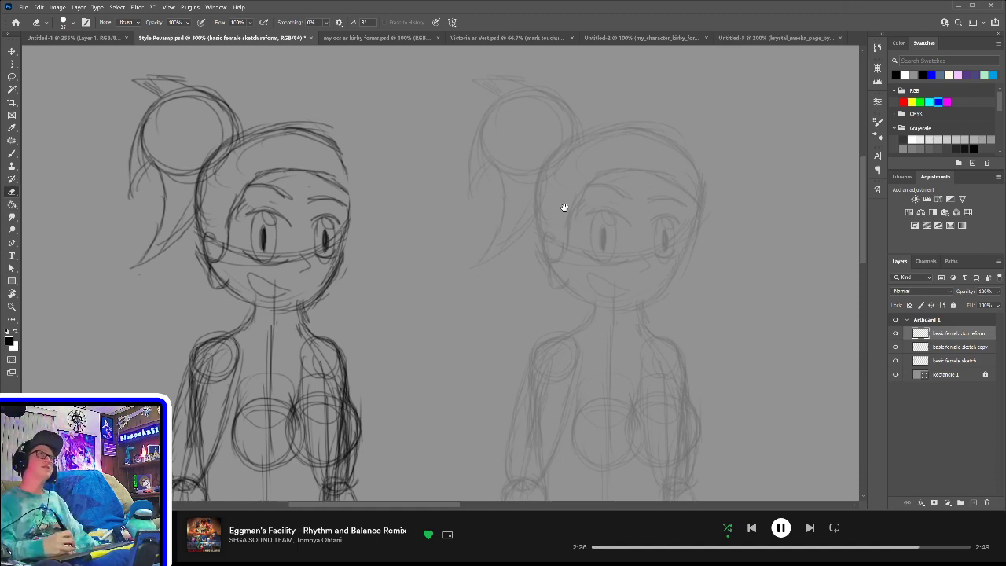
scroll(453, 254, up, 3)
key(b)
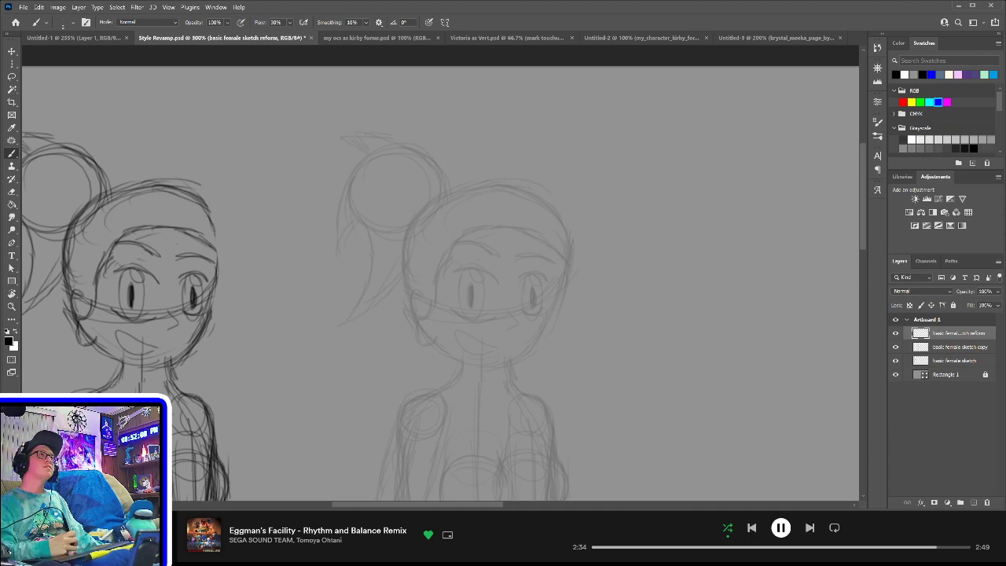
mouse_move(434, 339)
mouse_down()
mouse_move(422, 341)
mouse_move(423, 297)
mouse_up()
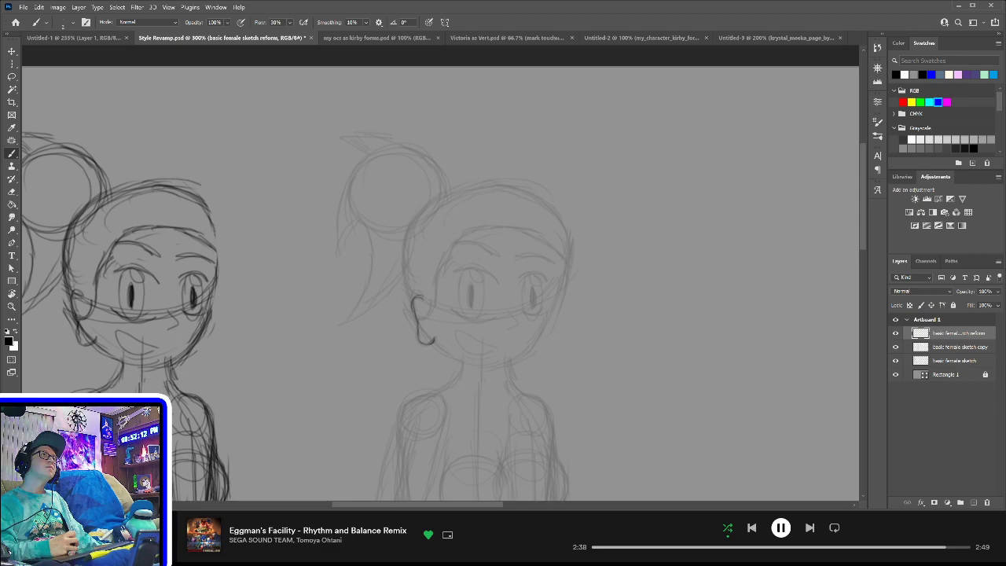
- Draw the hairline, face, chin and top-of-head contours over the faded figure's head
mouse_move(429, 318)
mouse_down()
mouse_move(446, 256)
mouse_move(473, 231)
mouse_move(516, 228)
mouse_move(551, 237)
mouse_move(572, 262)
mouse_move(546, 326)
mouse_up()
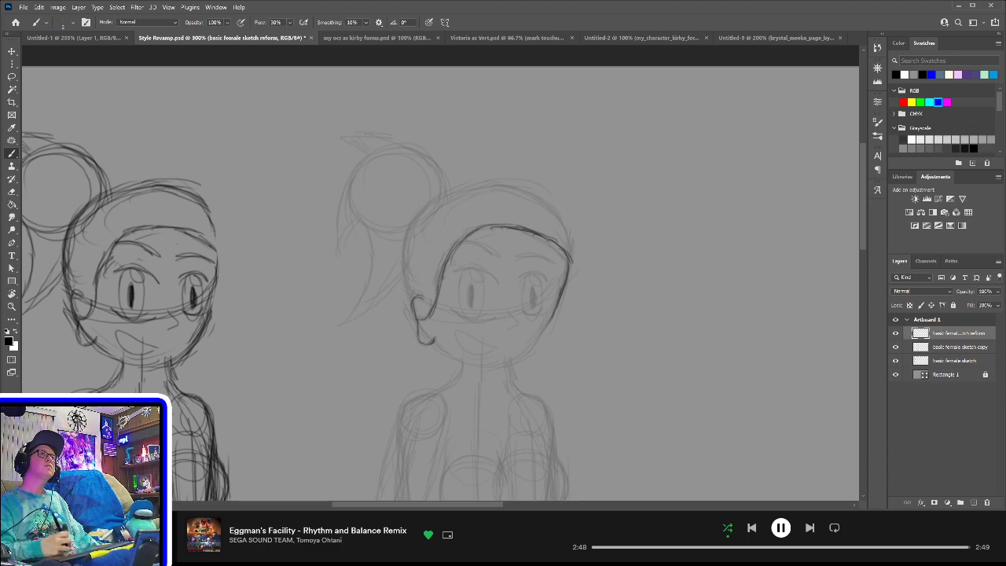
mouse_move(432, 342)
mouse_down()
mouse_move(450, 359)
mouse_move(487, 368)
mouse_move(517, 366)
mouse_move(541, 340)
mouse_move(528, 354)
mouse_up()
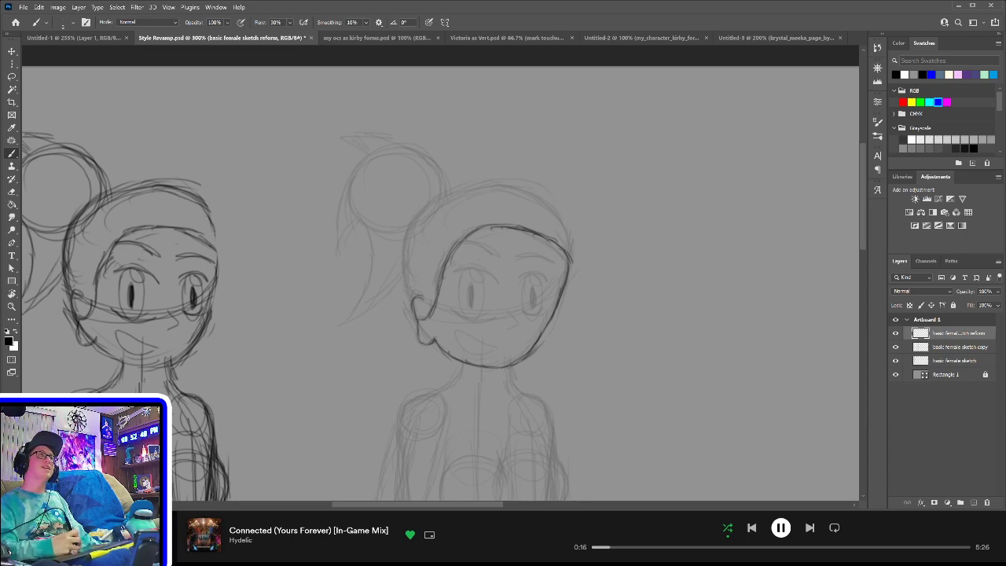
mouse_move(411, 284)
mouse_down()
mouse_move(415, 305)
mouse_move(404, 212)
mouse_move(454, 193)
mouse_move(541, 190)
mouse_move(569, 252)
mouse_up()
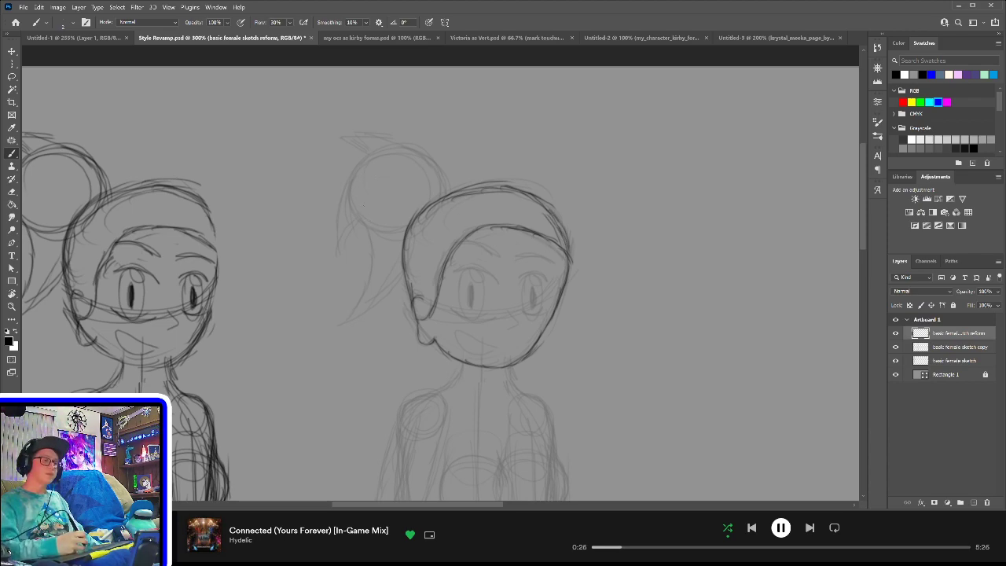
- Outline the ponytail behind the head with its pointed upper tip and curved lower strands
mouse_move(362, 219)
mouse_down()
mouse_move(361, 298)
mouse_move(334, 324)
mouse_move(405, 273)
mouse_up()
mouse_move(354, 226)
mouse_down()
mouse_move(340, 252)
mouse_move(365, 222)
mouse_up()
drag(341, 255, 338, 201)
drag(337, 236, 357, 174)
mouse_move(340, 211)
mouse_down()
mouse_move(368, 156)
mouse_move(371, 164)
mouse_move(374, 135)
mouse_move(437, 161)
mouse_move(455, 195)
mouse_up()
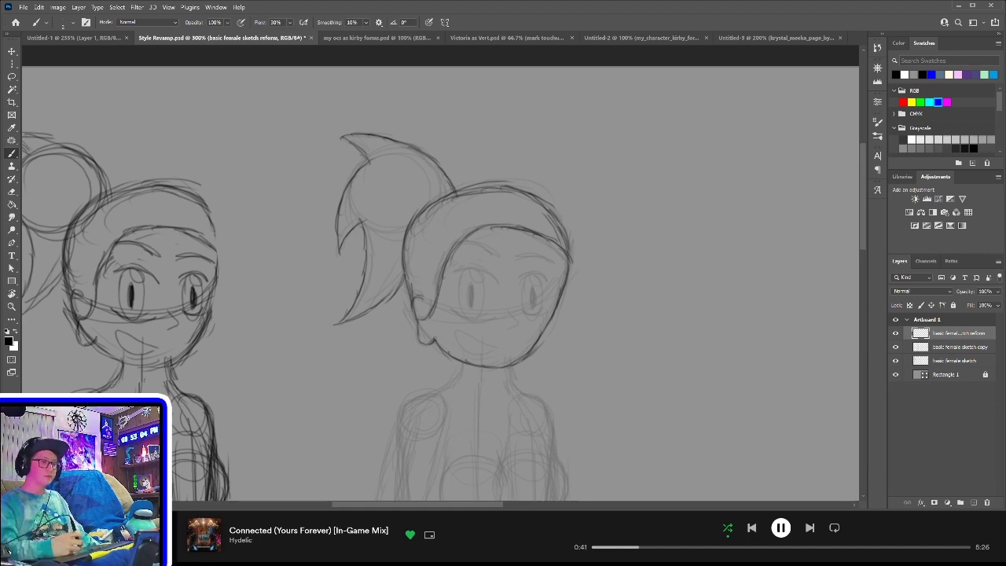
- Draw the nose and the open smiling mouth on the reformed face
drag(496, 290, 505, 214)
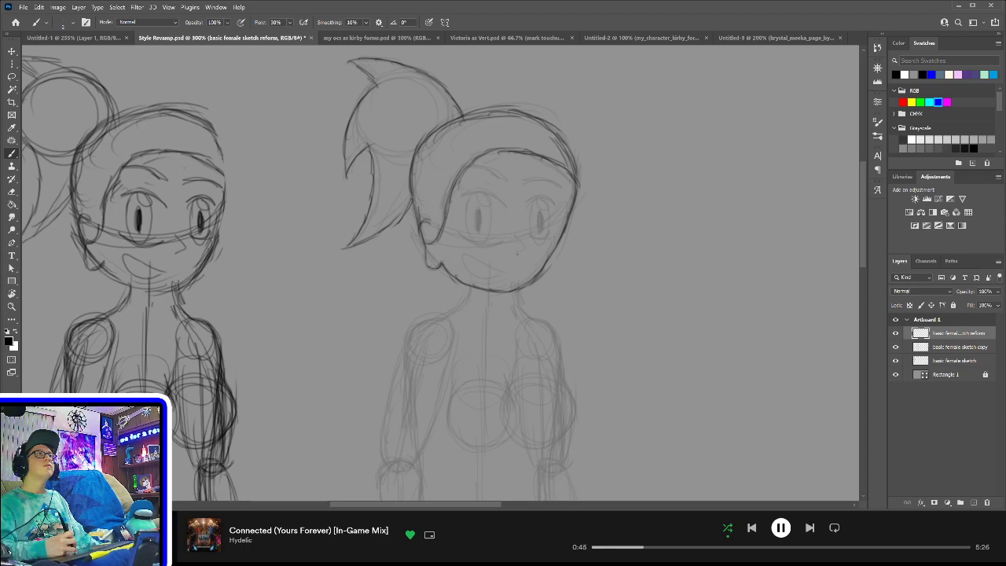
drag(459, 252, 502, 273)
key(ctrl+z)
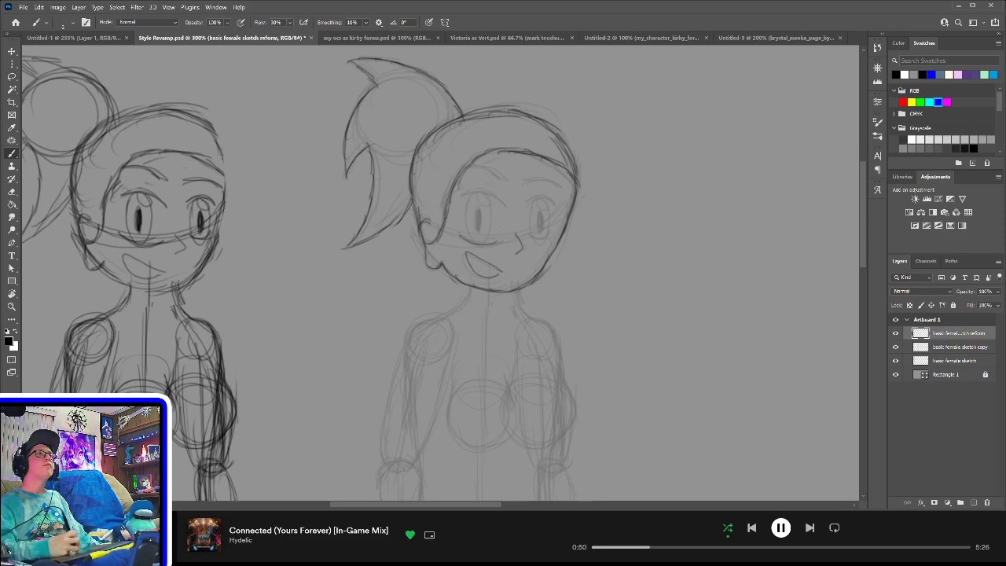
- Draw both oval eyes with highlights, slit pupils and upper lids, and add the eyebrows
mouse_move(475, 193)
mouse_down()
mouse_move(507, 209)
mouse_move(554, 203)
mouse_up()
drag(527, 234, 554, 236)
mouse_move(533, 202)
mouse_down()
mouse_move(531, 235)
mouse_move(536, 200)
mouse_move(475, 239)
mouse_move(491, 228)
mouse_move(468, 221)
mouse_move(480, 235)
mouse_move(491, 224)
mouse_move(468, 203)
mouse_move(489, 209)
mouse_move(479, 225)
mouse_up()
key(ctrl+z)
key(ctrl+z)
key(ctrl+z)
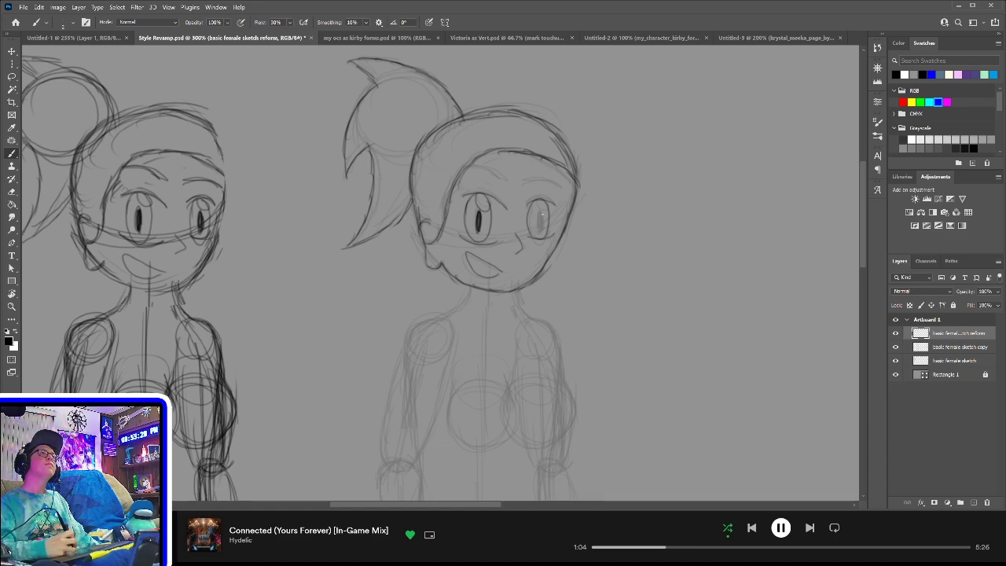
mouse_move(545, 203)
mouse_down()
mouse_move(539, 229)
mouse_move(556, 180)
mouse_move(565, 187)
mouse_up()
key(ctrl+z)
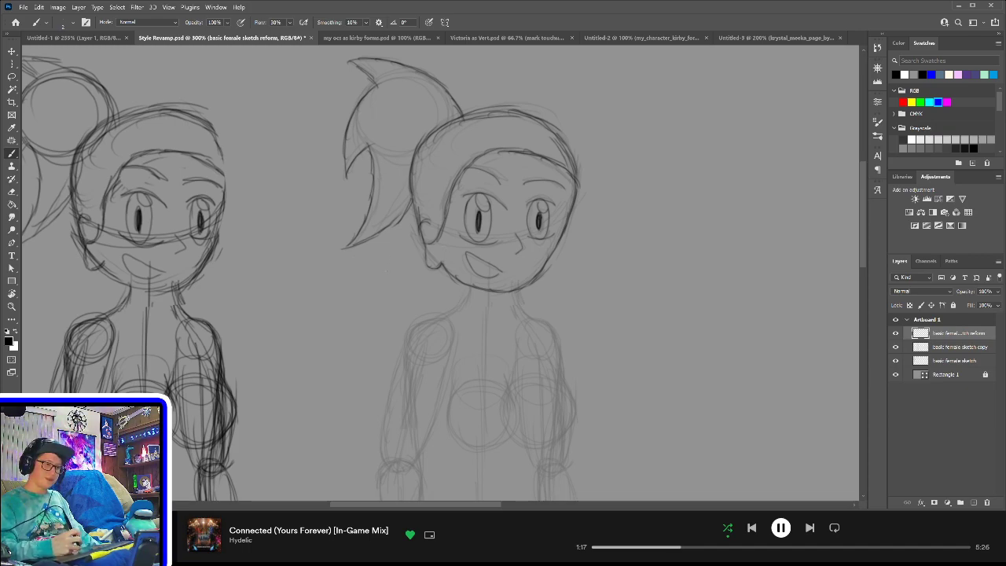
- Outline the left side of the neck, the shoulder and both edges of the left upper arm
mouse_move(479, 291)
mouse_down()
mouse_move(474, 218)
mouse_move(442, 242)
mouse_move(462, 238)
mouse_move(414, 264)
mouse_move(477, 220)
mouse_up()
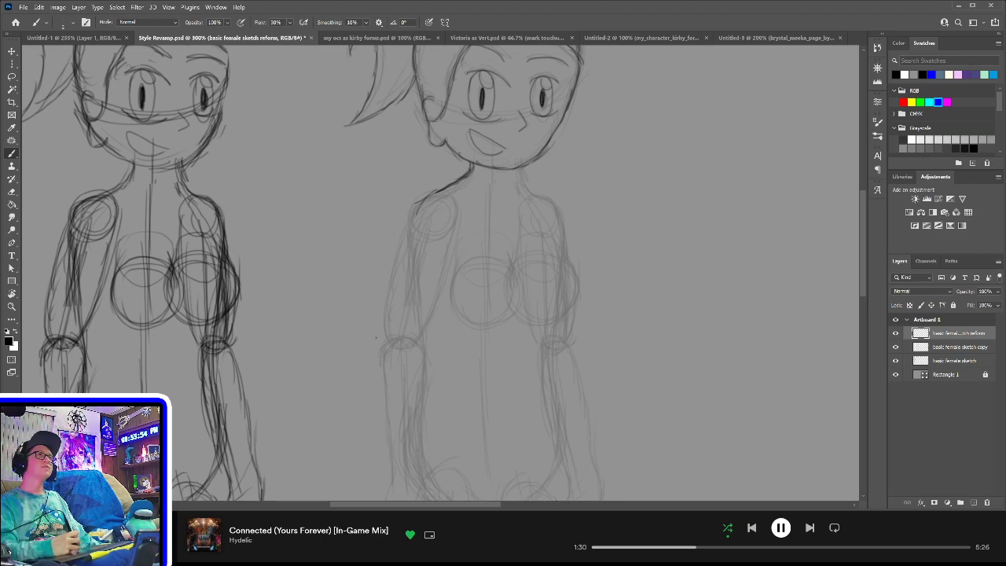
drag(380, 343, 381, 360)
mouse_move(385, 324)
mouse_down()
mouse_move(379, 364)
mouse_move(385, 302)
mouse_move(418, 211)
mouse_move(403, 229)
mouse_up()
drag(417, 211, 393, 280)
drag(408, 228, 380, 322)
drag(457, 220, 435, 312)
drag(456, 223, 431, 326)
drag(445, 263, 430, 386)
drag(429, 345, 429, 402)
- Draw the left mitten-shaped hand with its thumb and connect it to the elbow with both forearm edges
mouse_move(459, 370)
mouse_down()
mouse_move(479, 209)
mouse_move(473, 225)
mouse_up()
mouse_move(409, 303)
mouse_down()
mouse_move(407, 362)
mouse_move(426, 383)
mouse_move(444, 374)
mouse_move(436, 385)
mouse_move(443, 345)
mouse_move(443, 384)
mouse_up()
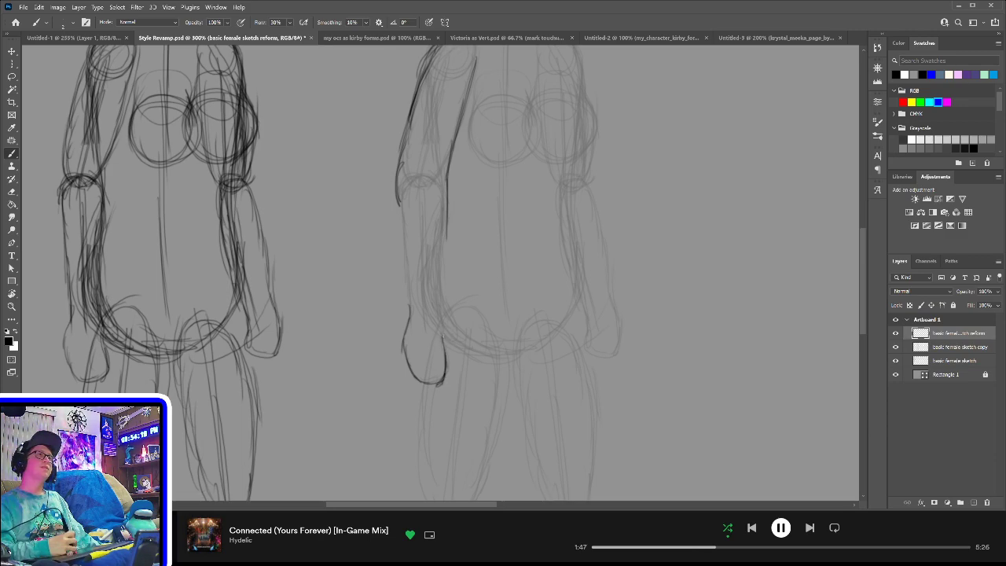
mouse_move(442, 333)
mouse_down()
mouse_move(456, 344)
mouse_move(448, 306)
mouse_up()
drag(449, 180, 451, 275)
drag(449, 234, 447, 305)
drag(446, 253, 447, 320)
drag(450, 281, 453, 308)
drag(398, 197, 405, 288)
drag(404, 228, 406, 325)
drag(407, 290, 409, 319)
mouse_move(403, 270)
mouse_down()
mouse_move(407, 317)
mouse_move(406, 306)
mouse_up()
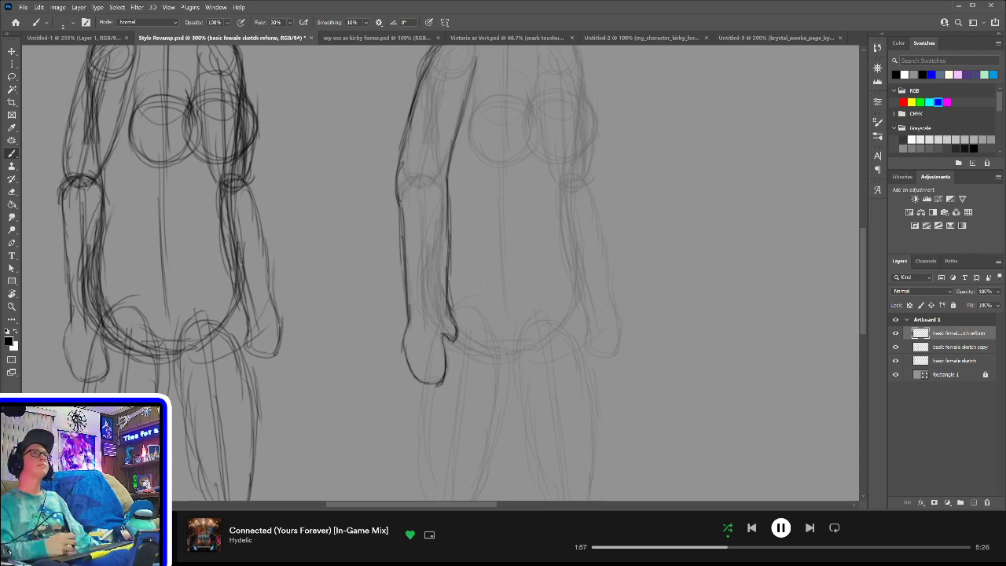
- Draw the chest curves and outline the right side of the neck and the right shoulder
drag(566, 219, 487, 320)
mouse_move(478, 216)
mouse_down()
mouse_move(477, 257)
mouse_move(497, 252)
mouse_move(517, 293)
mouse_up()
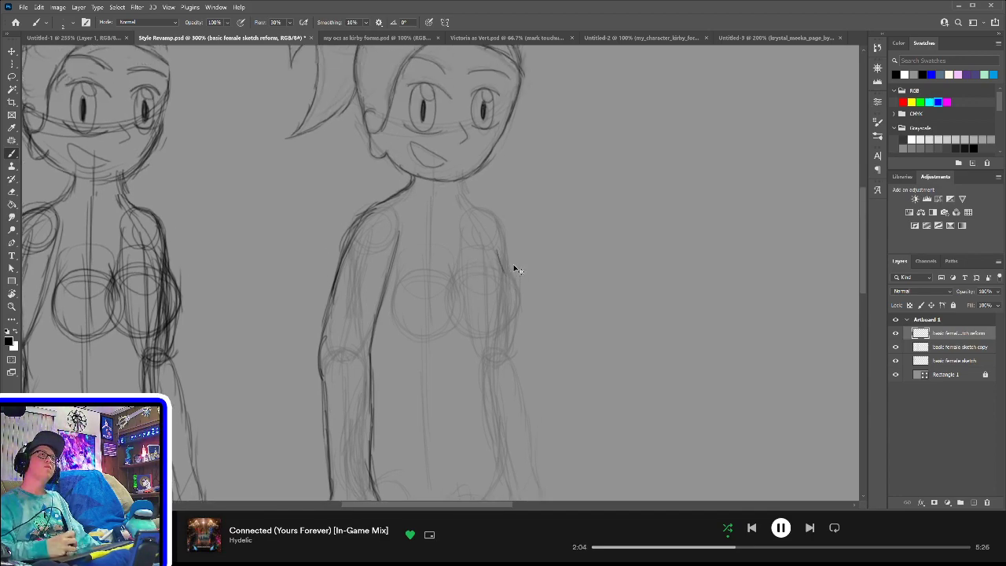
mouse_move(500, 252)
mouse_down()
mouse_move(520, 309)
mouse_move(501, 331)
mouse_up()
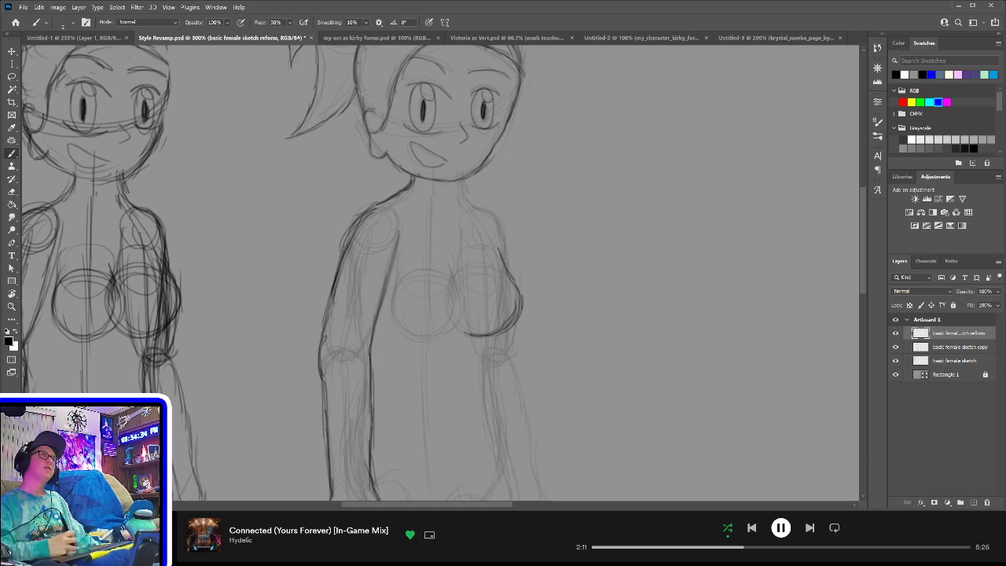
mouse_move(456, 275)
mouse_down()
mouse_move(462, 302)
mouse_move(449, 327)
mouse_move(420, 335)
mouse_move(428, 338)
mouse_up()
mouse_move(454, 277)
mouse_down()
mouse_move(462, 322)
mouse_move(446, 331)
mouse_up()
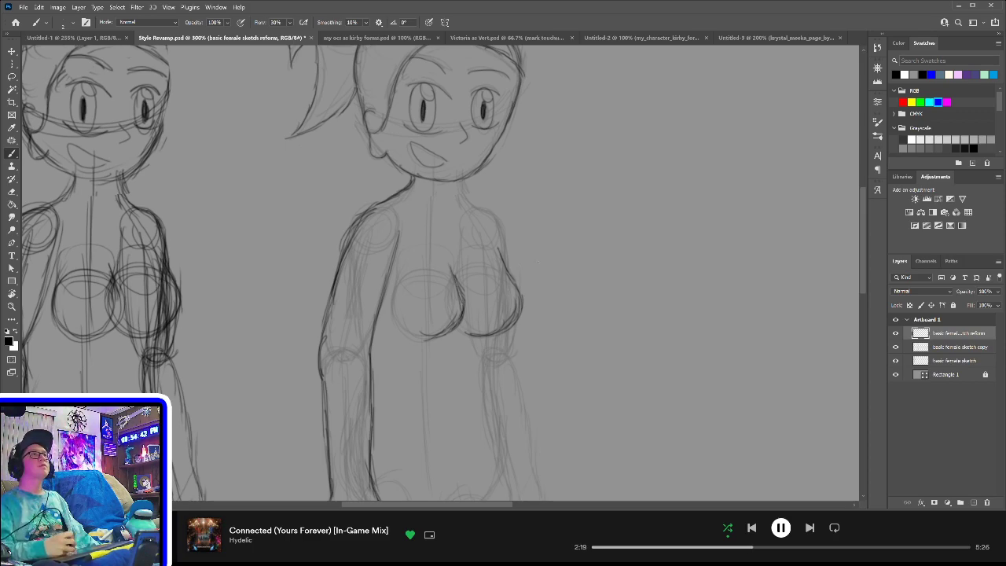
drag(489, 234, 512, 278)
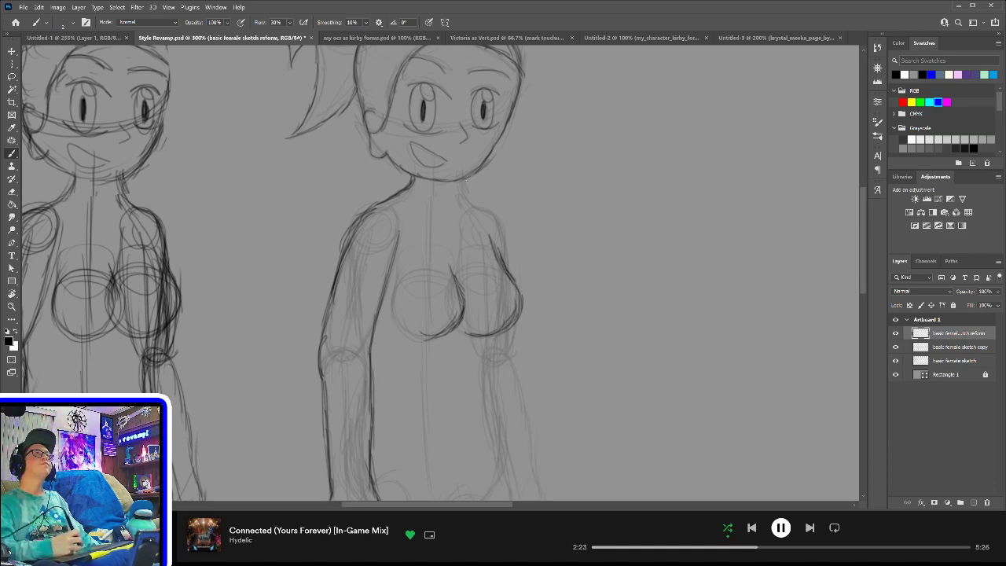
mouse_move(469, 179)
mouse_down()
mouse_move(497, 217)
mouse_move(509, 270)
mouse_up()
- Outline the right side of the torso from below the chest through the waist to the hip
drag(540, 302, 532, 236)
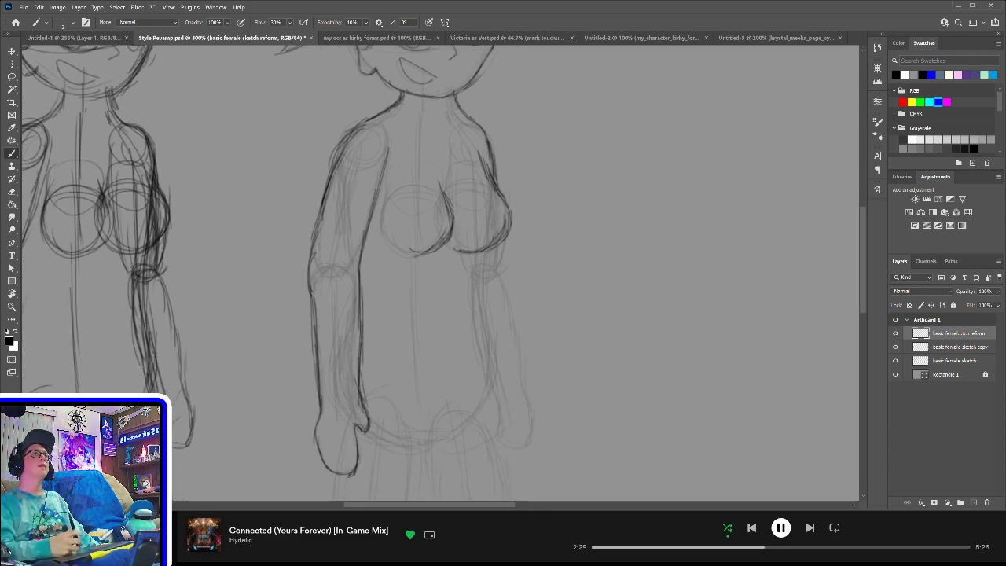
mouse_move(464, 264)
mouse_down()
mouse_move(478, 174)
mouse_move(498, 200)
mouse_up()
drag(493, 162, 499, 211)
drag(495, 177, 501, 235)
drag(496, 198, 503, 251)
drag(500, 237, 507, 286)
drag(500, 327, 492, 339)
drag(509, 302, 500, 327)
drag(511, 288, 494, 342)
mouse_move(506, 262)
mouse_down()
mouse_move(498, 337)
mouse_move(529, 277)
mouse_move(541, 340)
mouse_up()
- Sketch the upper contours of both thighs and join them with a short line at the crotch
drag(532, 282, 547, 362)
mouse_move(481, 294)
mouse_down()
mouse_move(479, 353)
mouse_move(489, 364)
mouse_up()
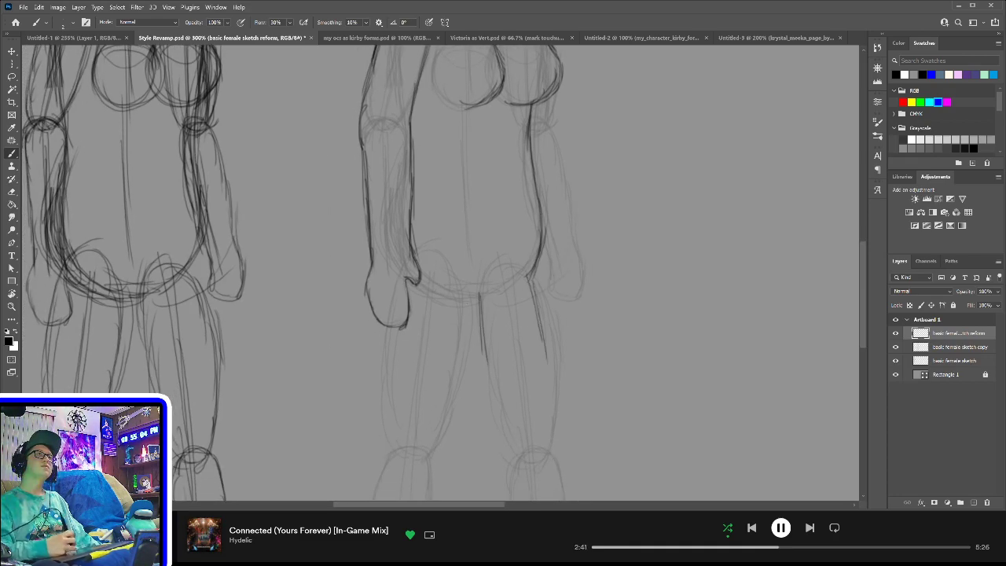
drag(463, 293, 456, 369)
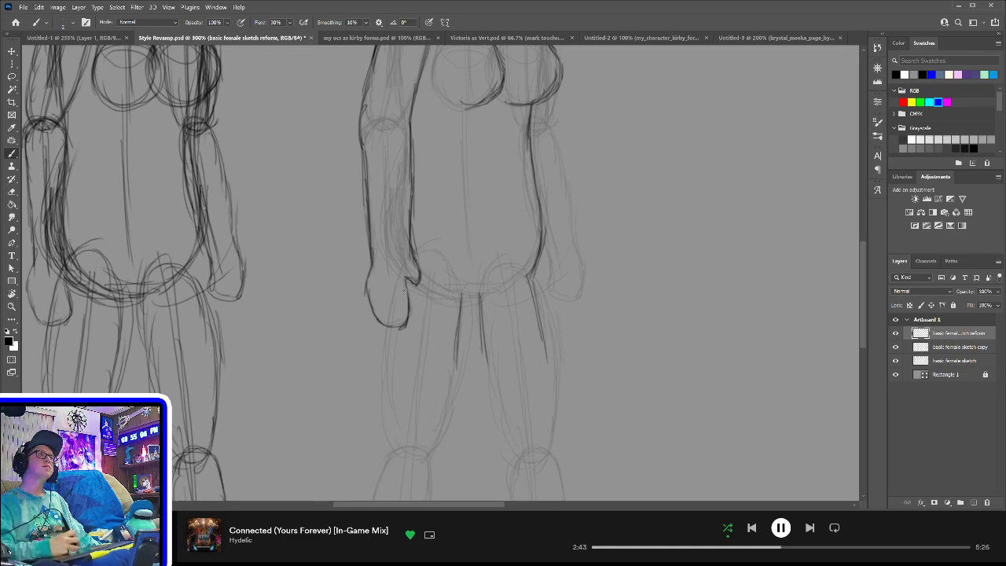
drag(395, 326, 392, 358)
drag(395, 321, 386, 437)
mouse_move(466, 314)
mouse_down()
mouse_move(478, 243)
mouse_move(456, 343)
mouse_up()
drag(471, 265, 465, 295)
drag(464, 296, 453, 377)
drag(470, 260, 464, 316)
drag(464, 316, 462, 365)
drag(469, 271, 454, 383)
drag(467, 295, 460, 380)
mouse_move(499, 228)
mouse_down()
mouse_move(500, 284)
mouse_move(490, 279)
mouse_up()
key(ctrl+z)
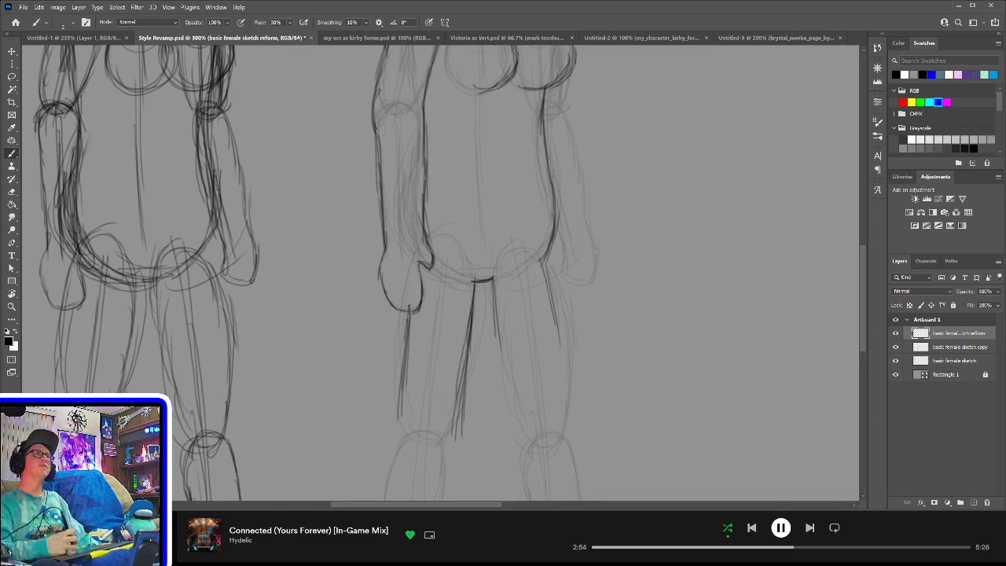
- Extend both edges of the left leg down to the ankle and outline the left foot
drag(530, 320, 511, 180)
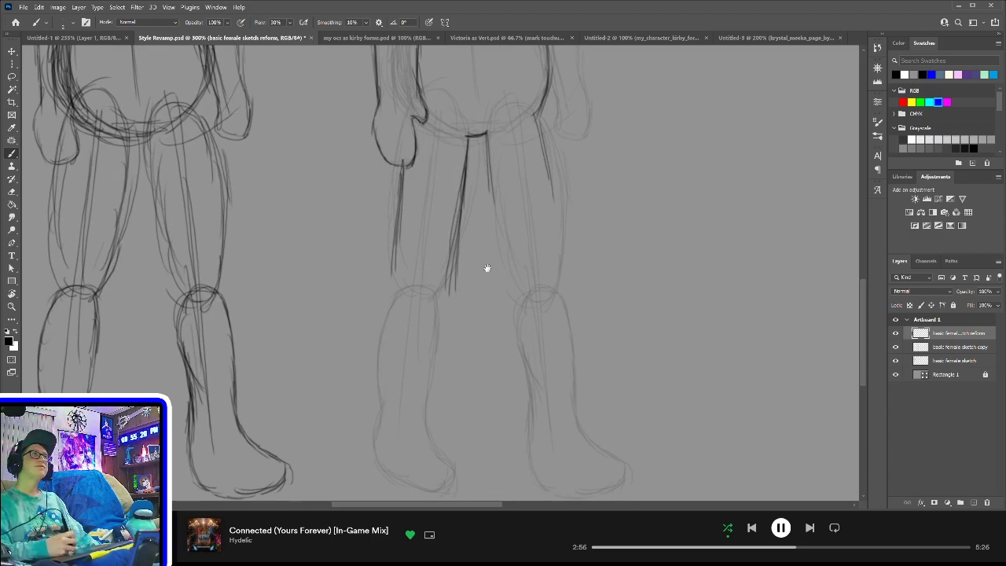
drag(488, 268, 501, 178)
mouse_move(411, 145)
mouse_down()
mouse_move(382, 380)
mouse_move(434, 406)
mouse_move(470, 408)
mouse_move(462, 414)
mouse_move(471, 371)
mouse_up()
mouse_move(445, 333)
mouse_down()
mouse_move(473, 381)
mouse_move(447, 305)
mouse_up()
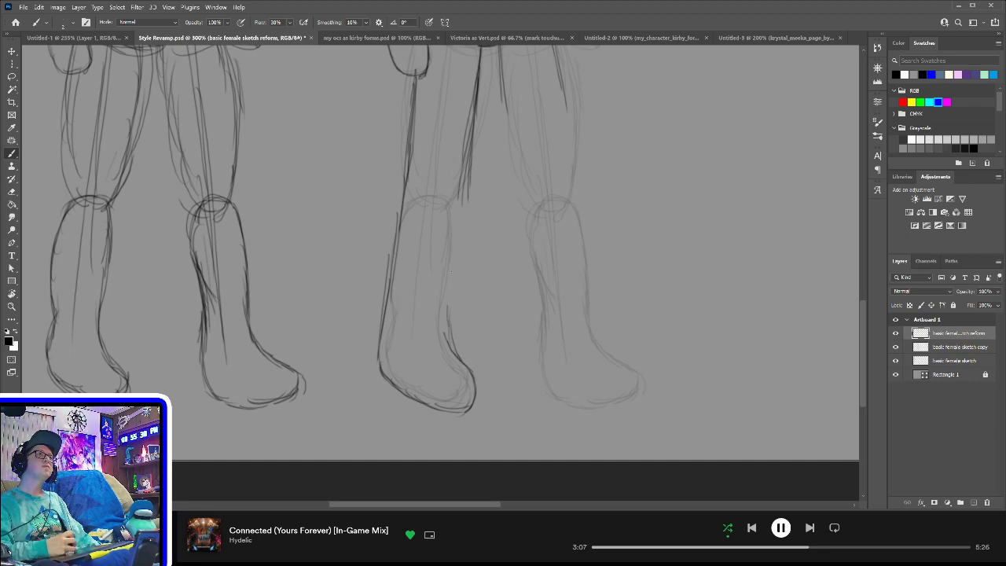
drag(470, 173, 453, 266)
drag(469, 154, 451, 286)
drag(462, 203, 449, 316)
drag(461, 236, 450, 329)
- Outline the right foot with its heel, sole, toe and instep up to the ankle
drag(586, 312, 486, 291)
mouse_move(442, 331)
mouse_down()
mouse_move(445, 380)
mouse_move(512, 393)
mouse_move(563, 384)
mouse_up()
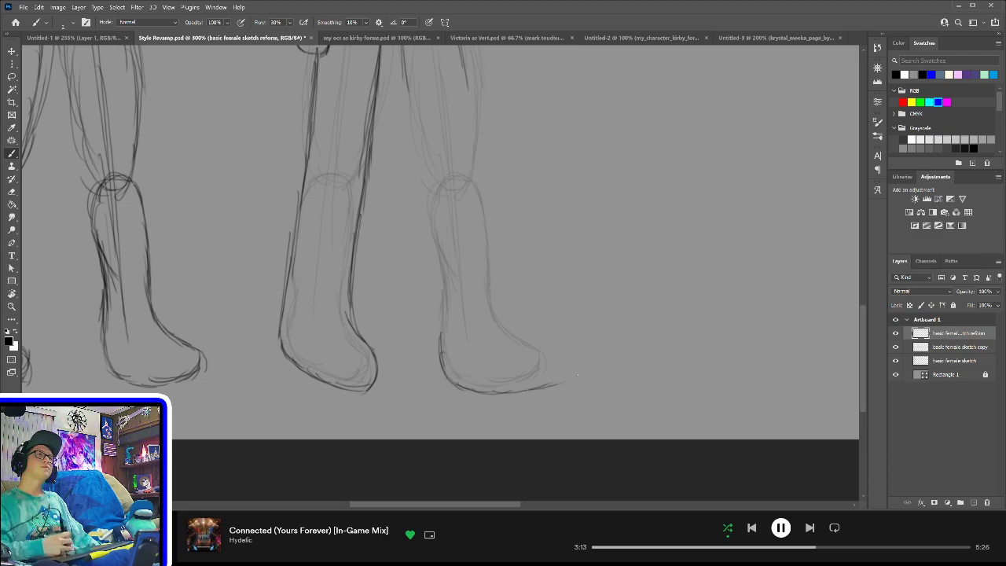
mouse_move(491, 301)
mouse_down()
mouse_move(508, 327)
mouse_move(541, 346)
mouse_move(544, 386)
mouse_up()
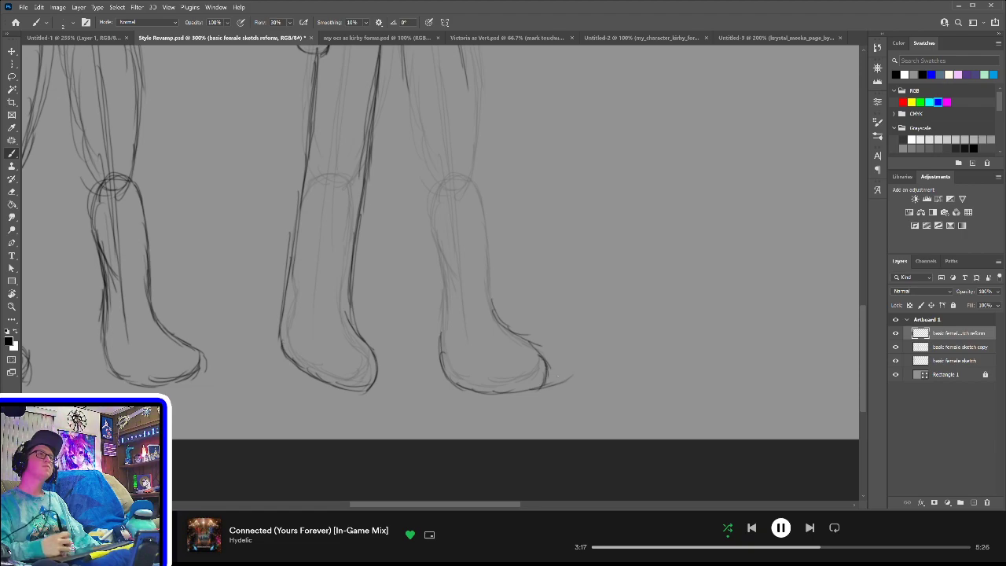
drag(438, 313, 439, 356)
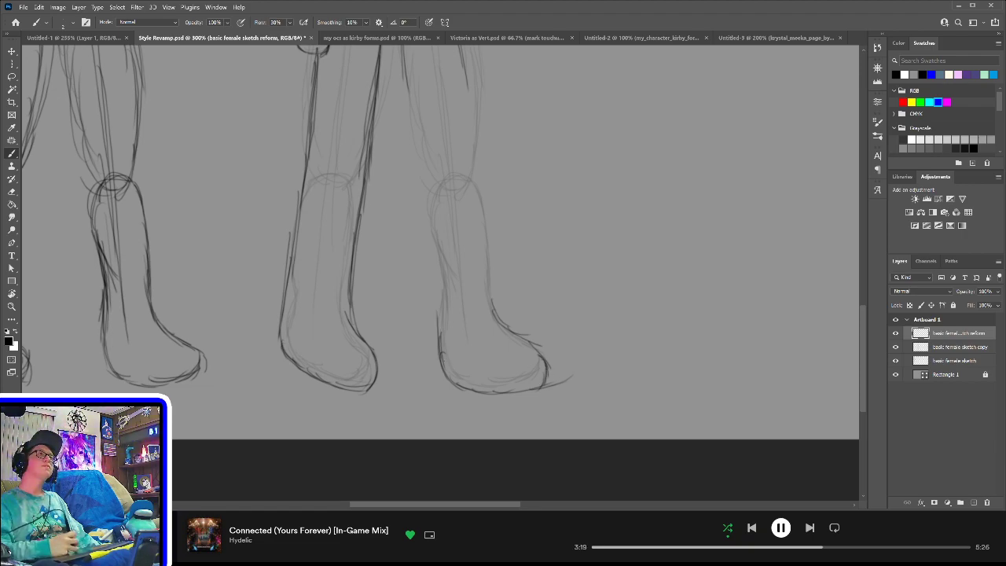
- Draw the inner edge of the right leg from the crotch down to the heel
scroll(472, 270, up, 5)
drag(407, 129, 431, 313)
drag(426, 269, 434, 371)
drag(424, 292, 435, 394)
drag(431, 281, 445, 409)
drag(433, 290, 441, 409)
drag(432, 313, 446, 406)
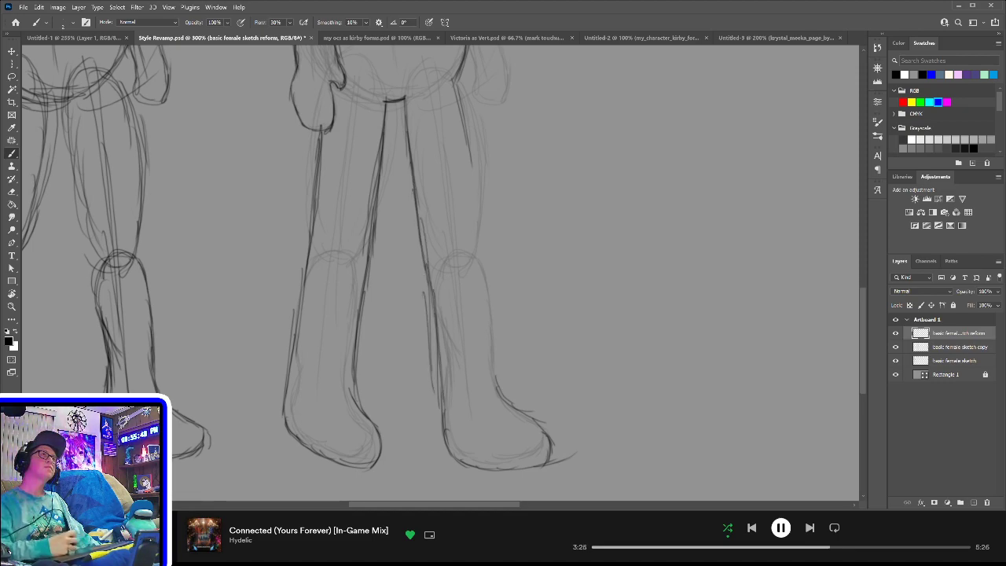
- Draw the outer edge of the right leg down to the ankle and erase the stray line beyond the toe
drag(457, 115, 483, 217)
drag(472, 154, 491, 261)
drag(481, 216, 492, 310)
drag(491, 242, 499, 327)
drag(497, 327, 500, 351)
drag(491, 296, 499, 381)
drag(494, 321, 500, 400)
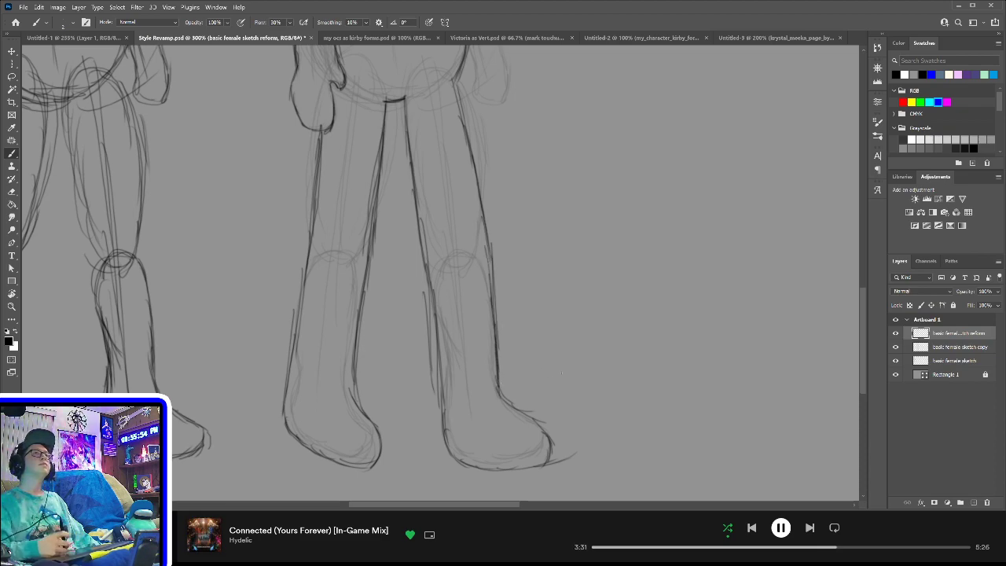
key(e)
drag(582, 455, 568, 458)
- Outline the right arm behind the torso with the Brush, including the hand and its thumb
scroll(550, 315, up, 10)
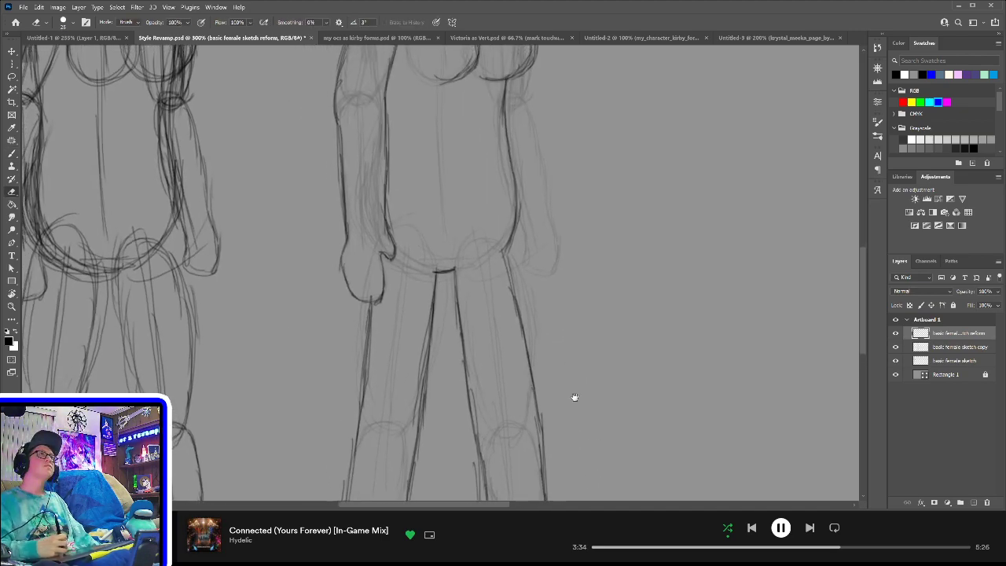
key(b)
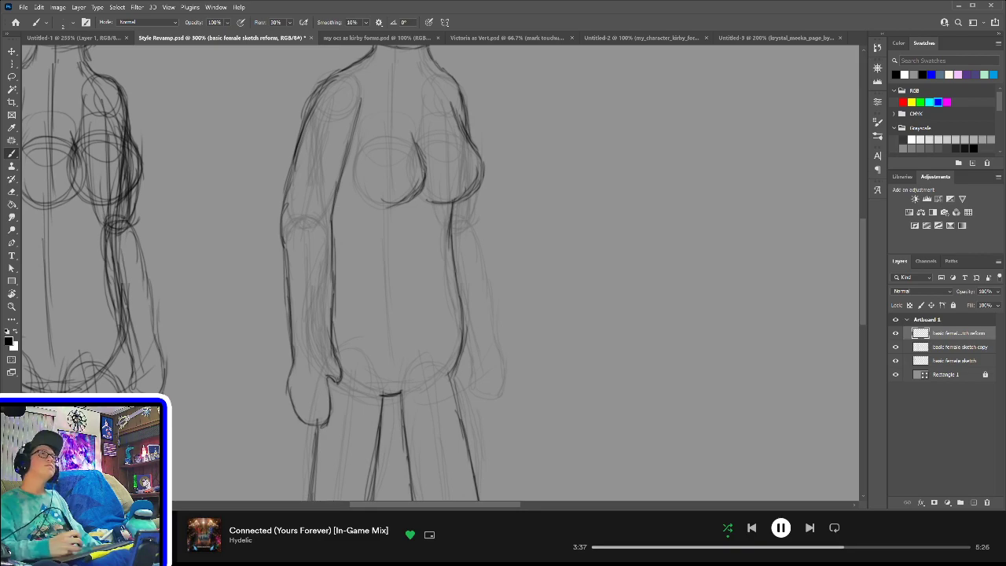
drag(468, 122, 472, 210)
drag(467, 140, 483, 298)
mouse_move(475, 226)
mouse_down()
mouse_move(494, 332)
mouse_move(471, 369)
mouse_move(474, 393)
mouse_move(502, 398)
mouse_up()
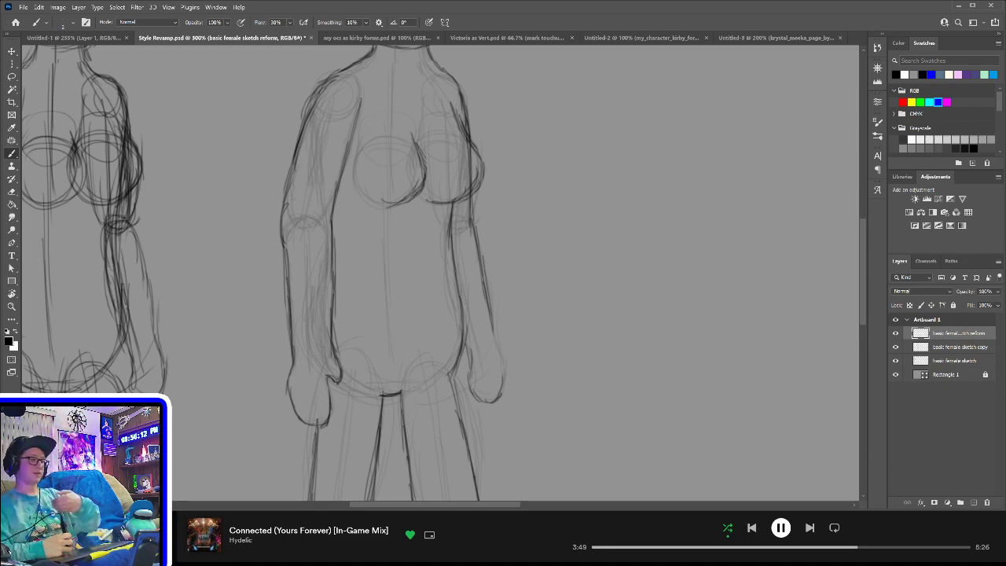
mouse_move(499, 343)
mouse_down()
mouse_move(512, 361)
mouse_move(502, 379)
mouse_up()
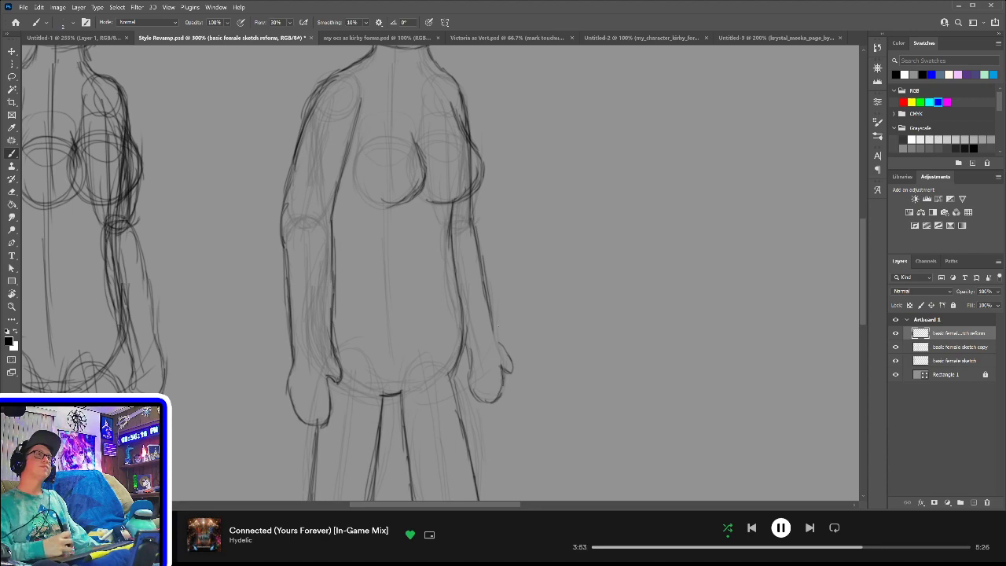
drag(493, 327, 505, 351)
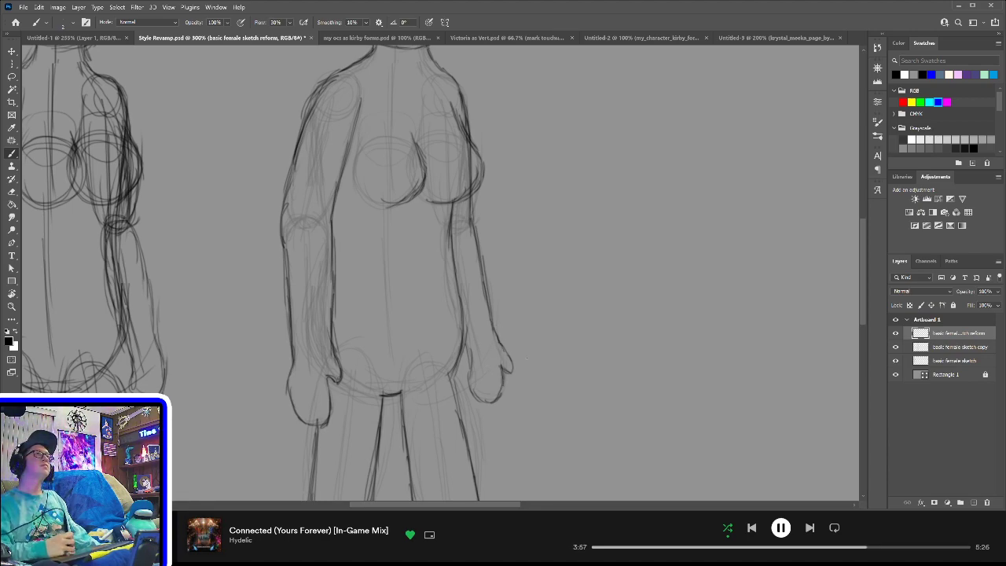
- Fit the artboard in view and hide the basic female sketch copy layer
drag(519, 259, 542, 380)
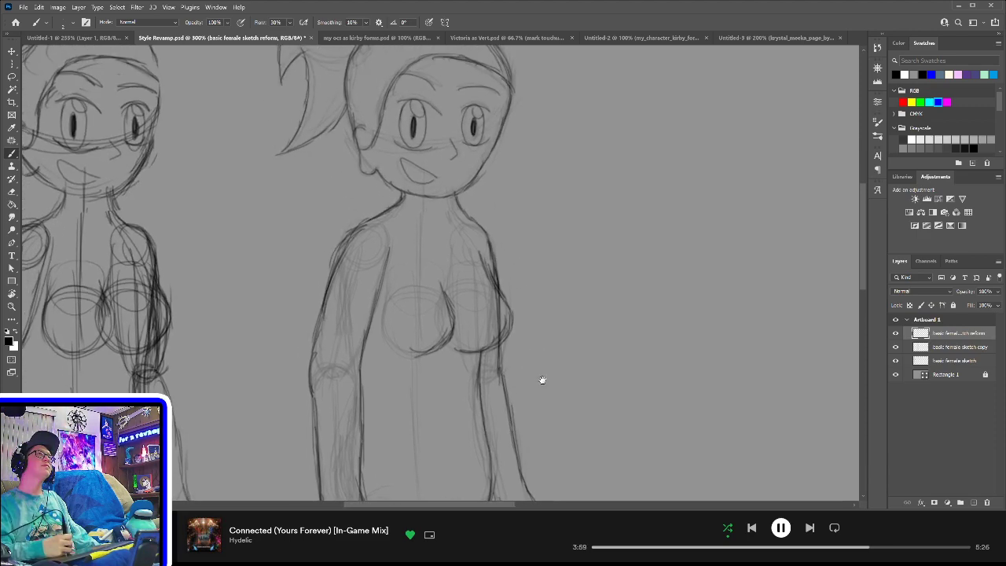
key(ctrl+0)
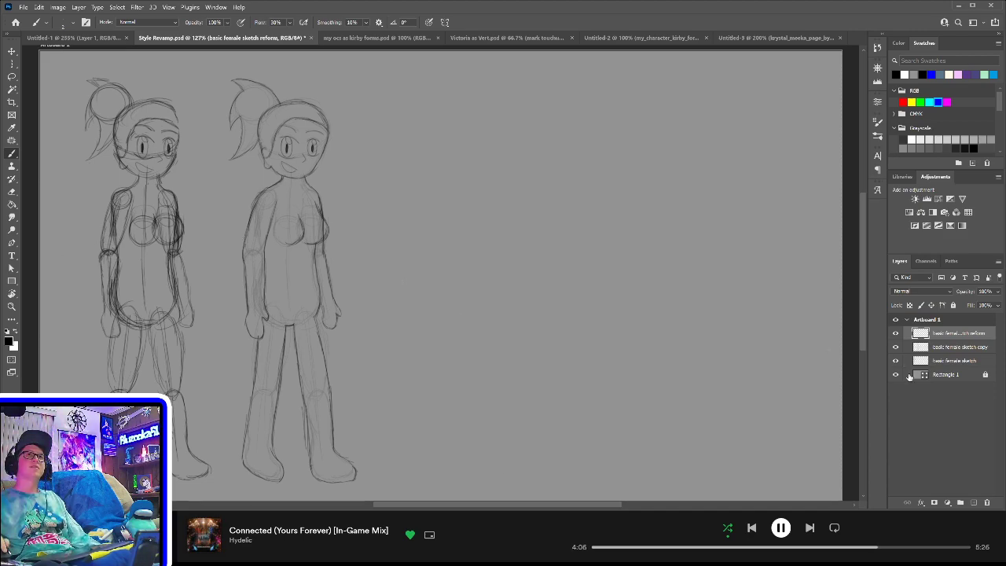
click(896, 347)
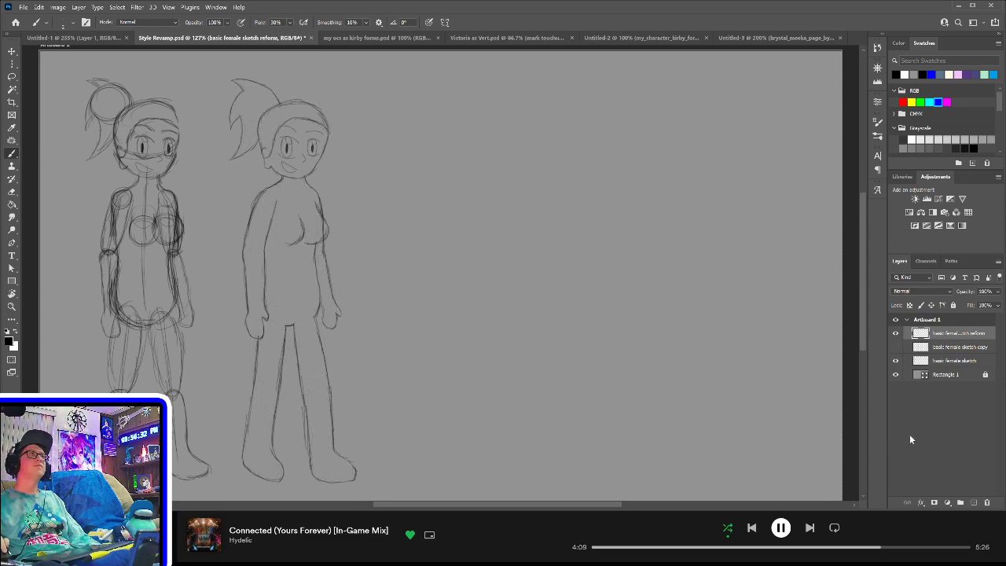
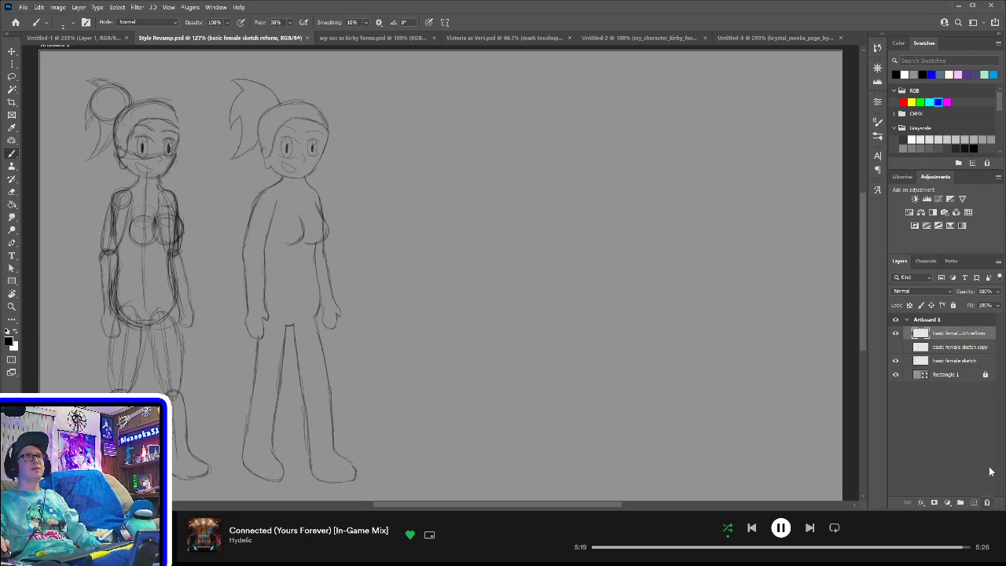
- Create a new layer named "basic female clothing sketch" and set the foreground colour to RGB blue
key(ctrl+s)
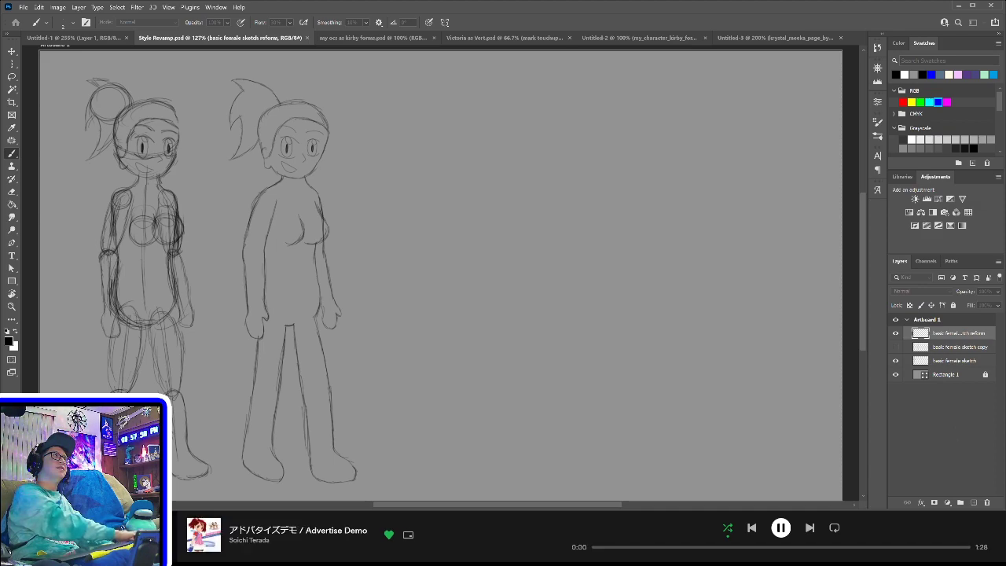
key(Return)
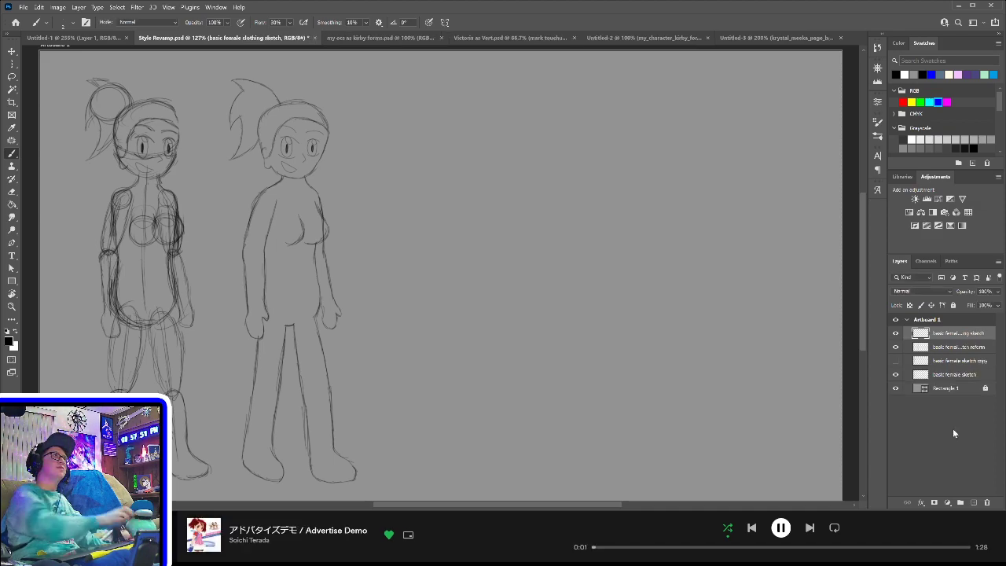
click(940, 102)
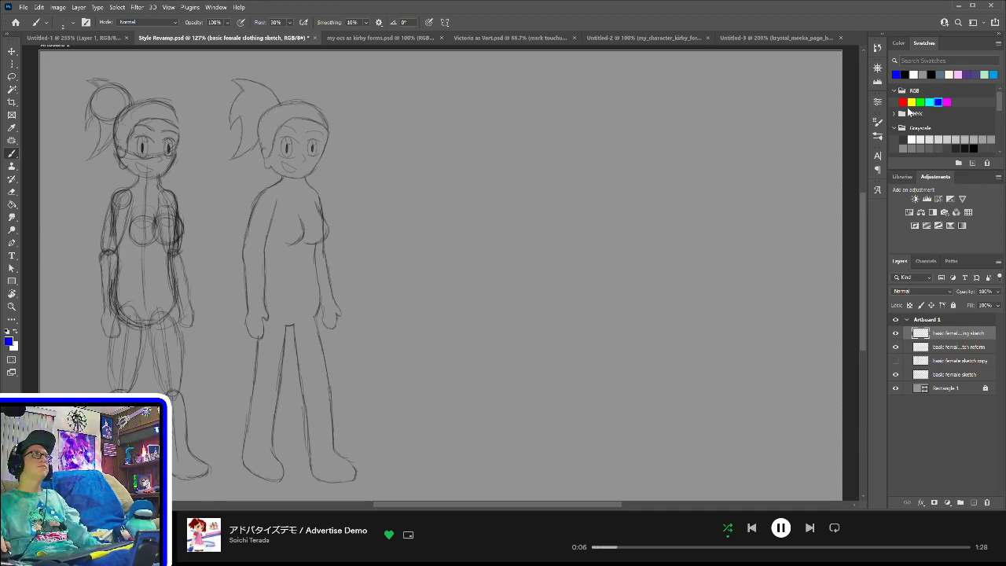
- Examine both figures up close, view the Untitled-3 character drawing and Untitled-1 schedule, and return to Style Revamp.psd
key(ctrl+plus)
key(ctrl+plus)
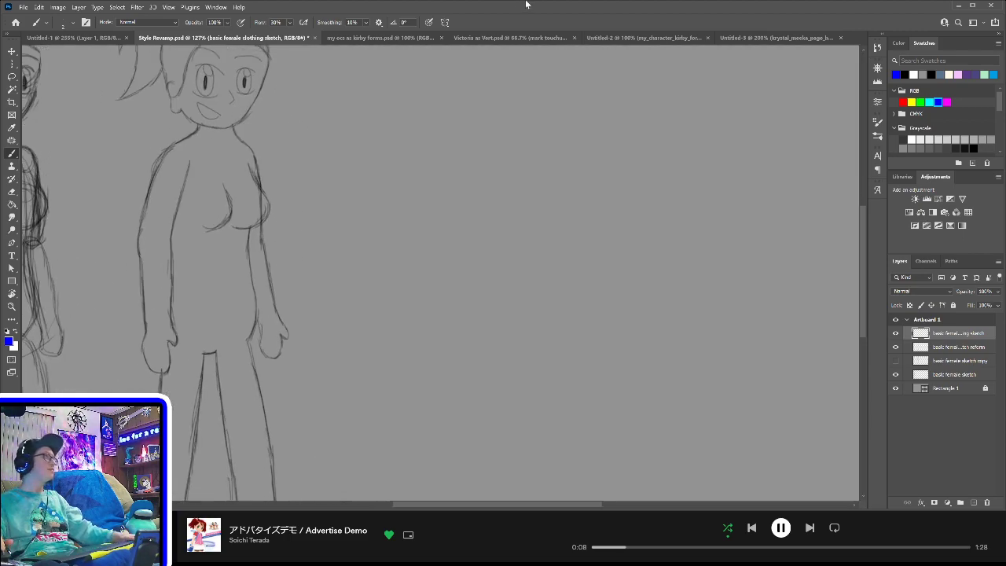
drag(181, 366, 370, 417)
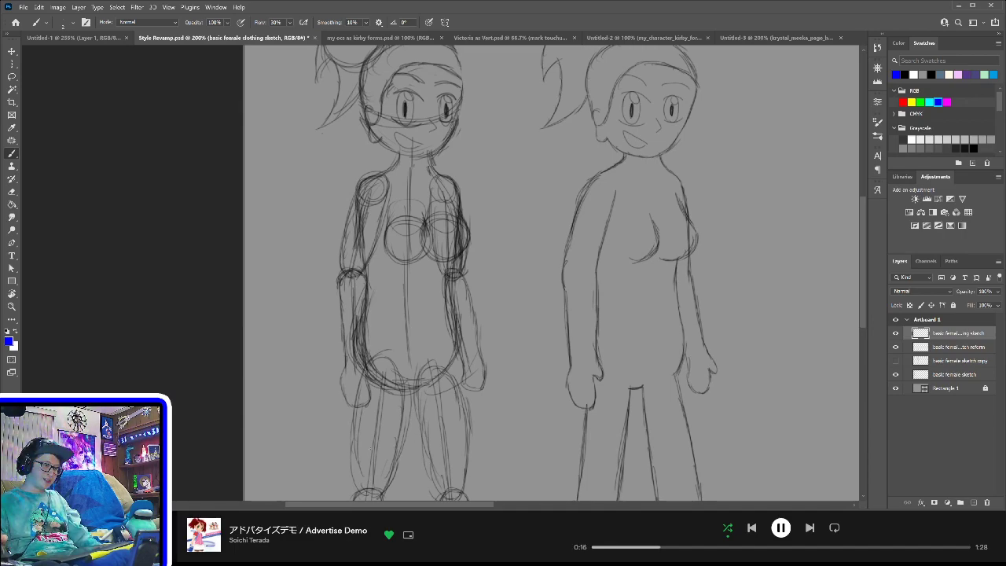
mouse_move(366, 391)
mouse_down()
mouse_move(341, 366)
mouse_move(341, 249)
mouse_up()
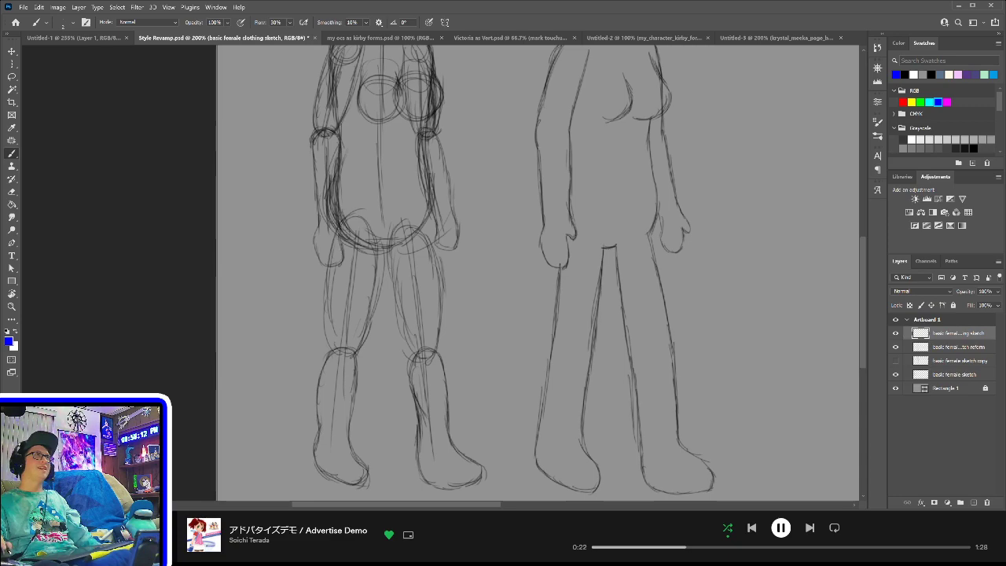
mouse_move(485, 260)
mouse_down()
mouse_move(427, 332)
mouse_move(422, 249)
mouse_move(420, 330)
mouse_move(416, 213)
mouse_move(416, 234)
mouse_up()
click(783, 37)
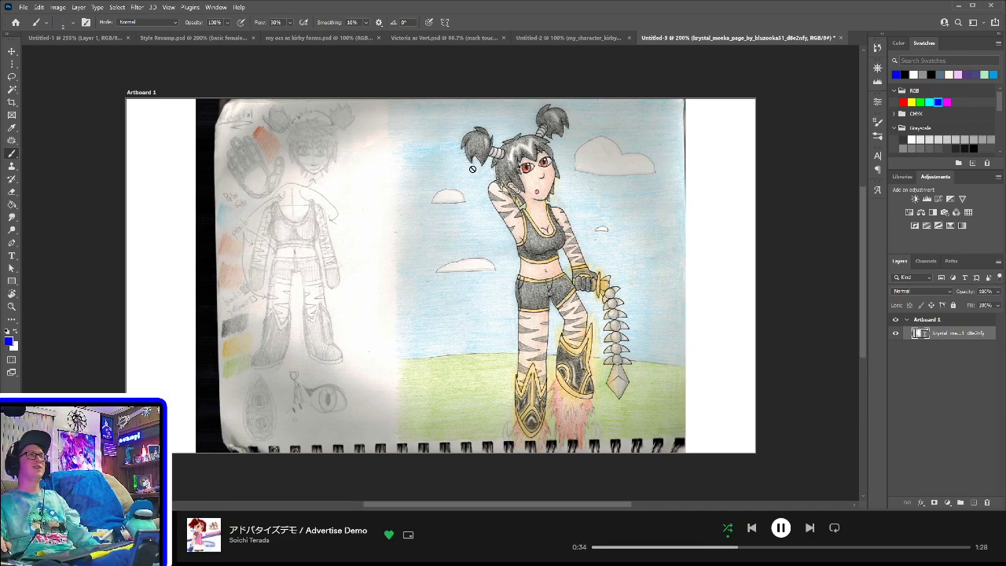
click(87, 37)
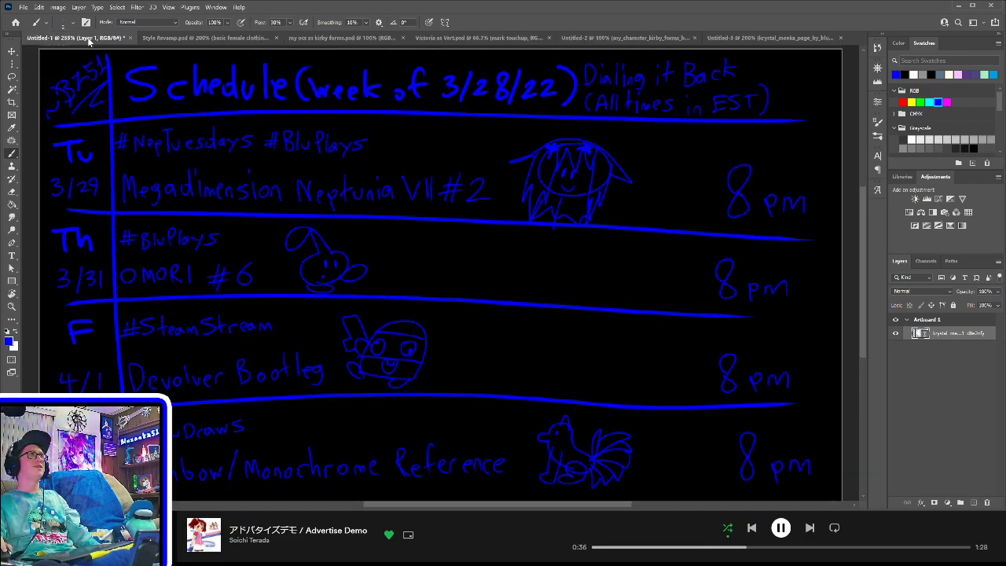
click(189, 37)
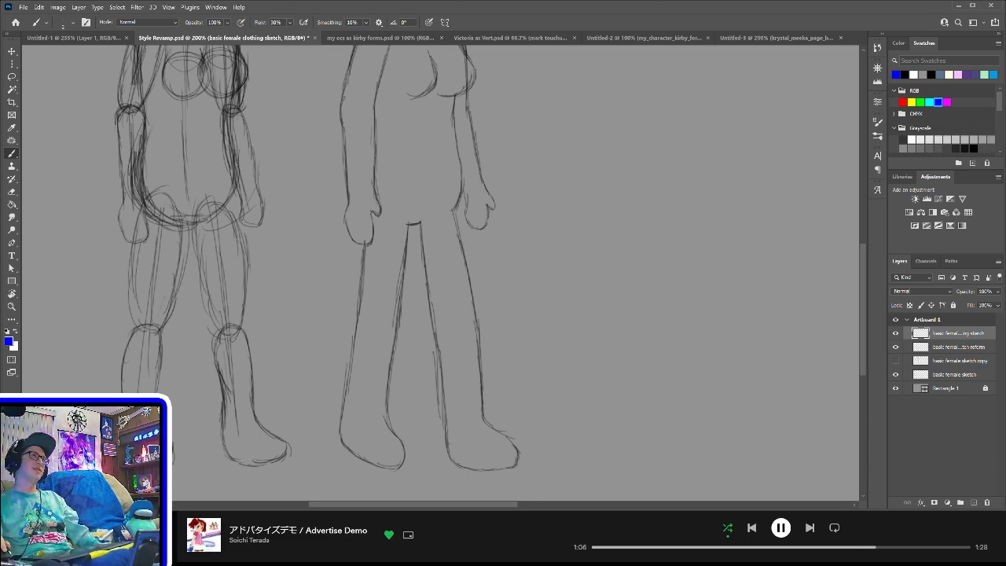
- Draw the left short sleeve on the original figure in blue, with its hem and outer edge up to the shoulder
drag(321, 301, 420, 310)
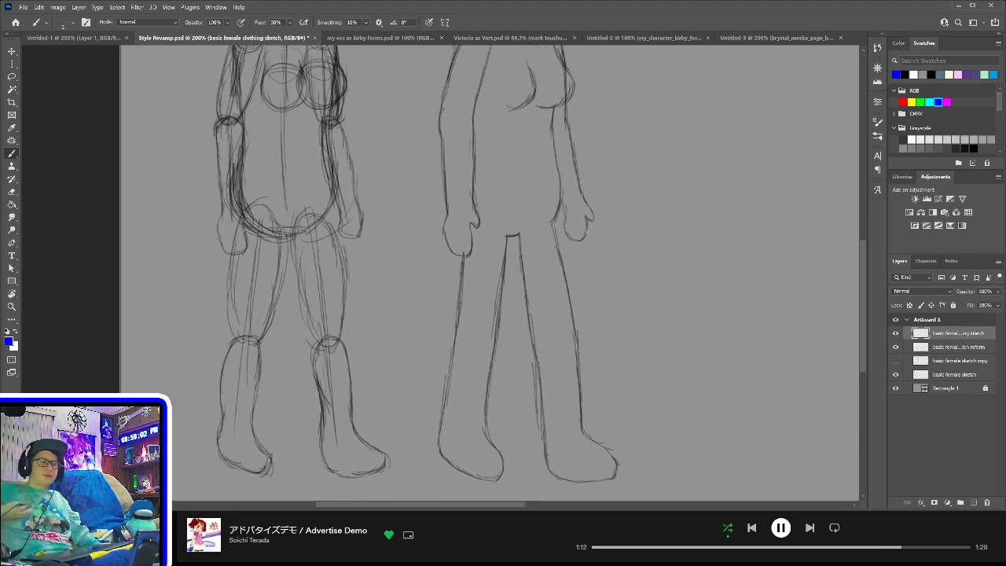
drag(284, 210, 389, 344)
key(ctrl+plus)
drag(352, 218, 384, 288)
drag(316, 263, 361, 273)
mouse_move(326, 266)
mouse_down()
mouse_move(349, 271)
mouse_move(316, 262)
mouse_up()
mouse_move(300, 228)
mouse_down()
mouse_move(295, 254)
mouse_move(306, 211)
mouse_up()
mouse_move(297, 253)
mouse_down()
mouse_move(319, 186)
mouse_move(362, 157)
mouse_up()
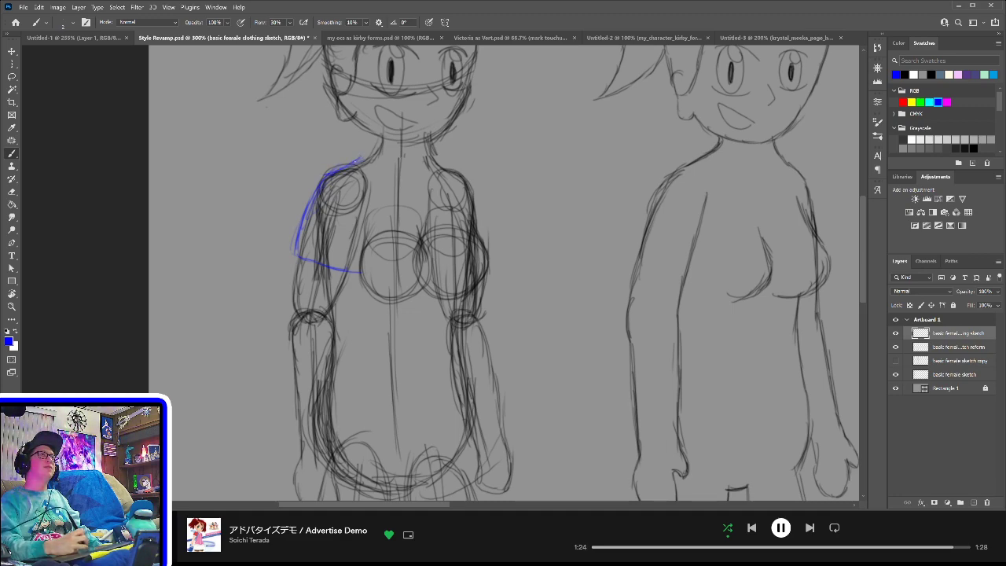
- Draw the shirt's scooped neckline across the original figure's chest, joining both shoulders
mouse_move(416, 198)
mouse_down()
mouse_move(440, 192)
mouse_move(387, 188)
mouse_move(373, 166)
mouse_up()
mouse_move(450, 173)
mouse_down()
mouse_move(434, 204)
mouse_move(461, 174)
mouse_move(470, 177)
mouse_move(436, 191)
mouse_up()
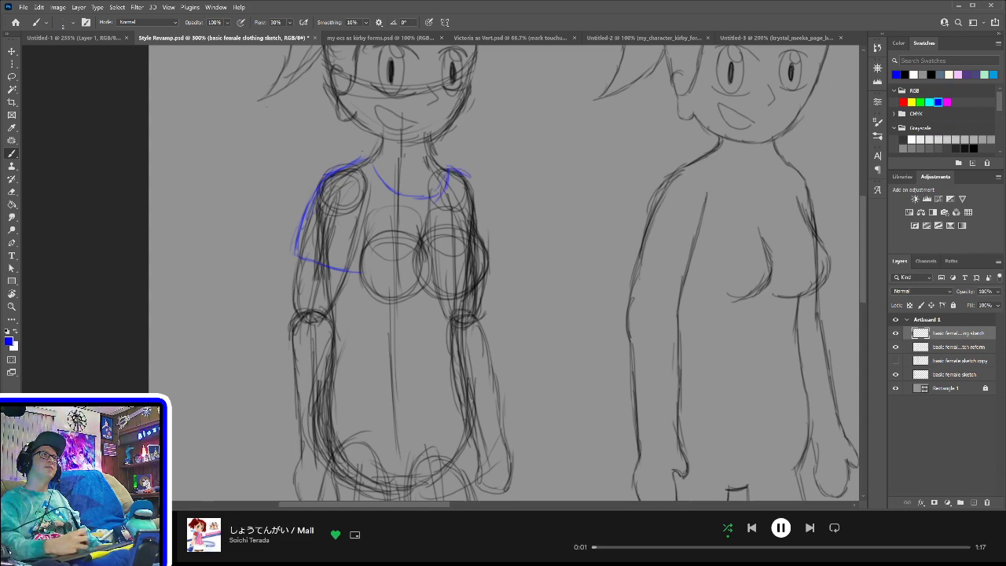
drag(365, 159, 382, 178)
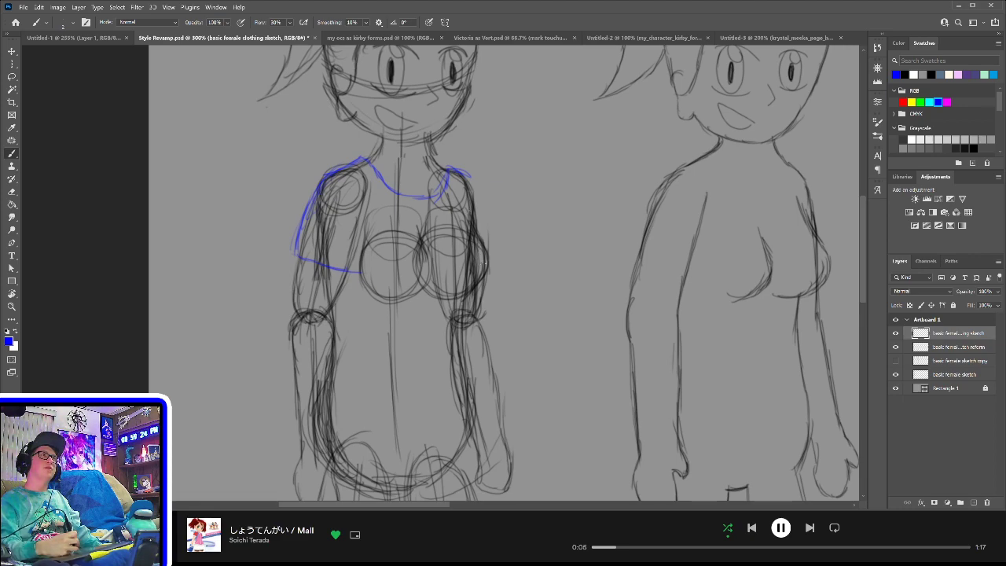
- Draw the outer edge of the right sleeve and the inner edge of the left sleeve on the original figure
drag(464, 168, 478, 236)
drag(479, 195, 481, 238)
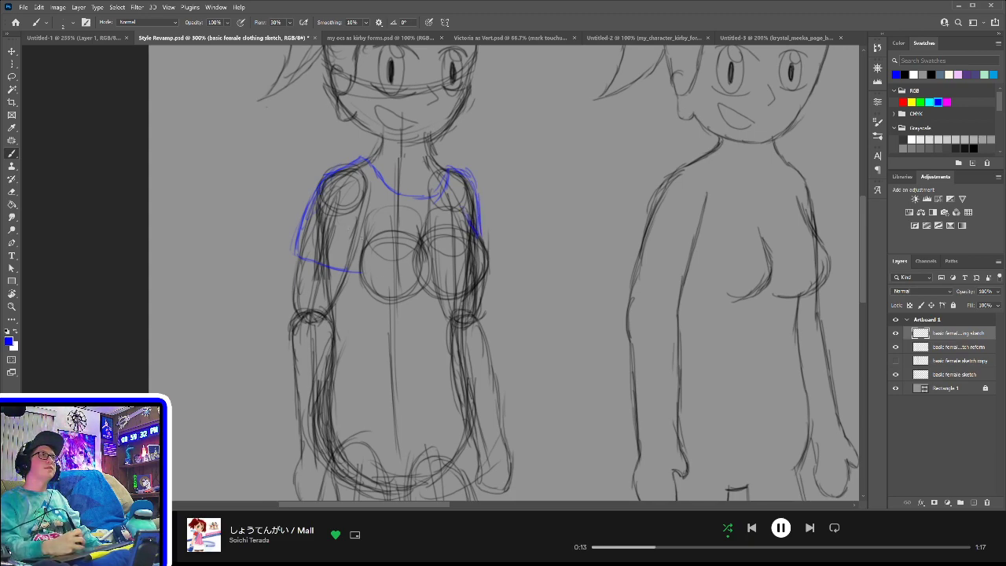
drag(363, 218, 356, 273)
- Draw the shirt's bottom hem across the original figure's hips and the shirt's right side edge down to it
scroll(395, 309, down, 5)
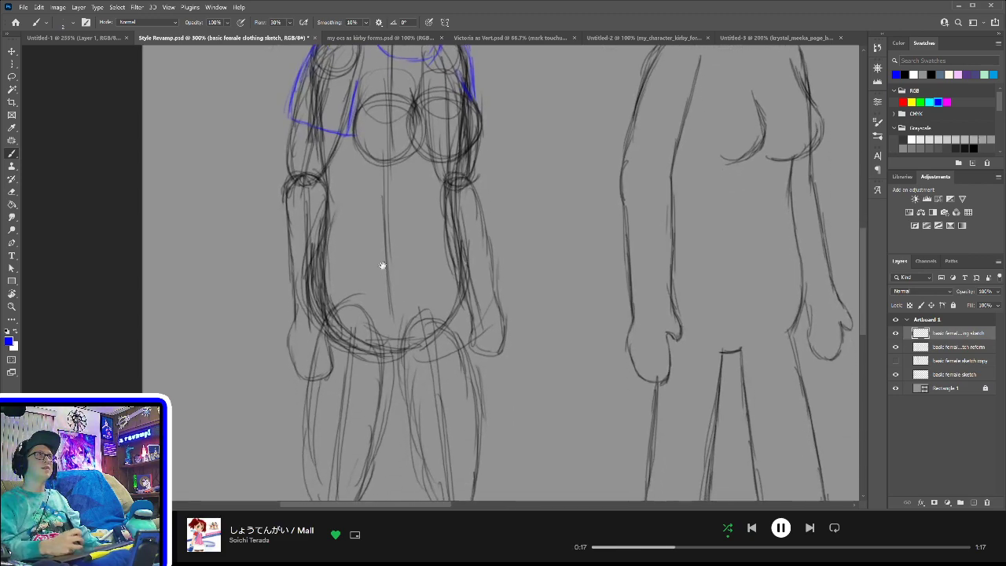
drag(384, 281, 412, 282)
drag(327, 286, 486, 281)
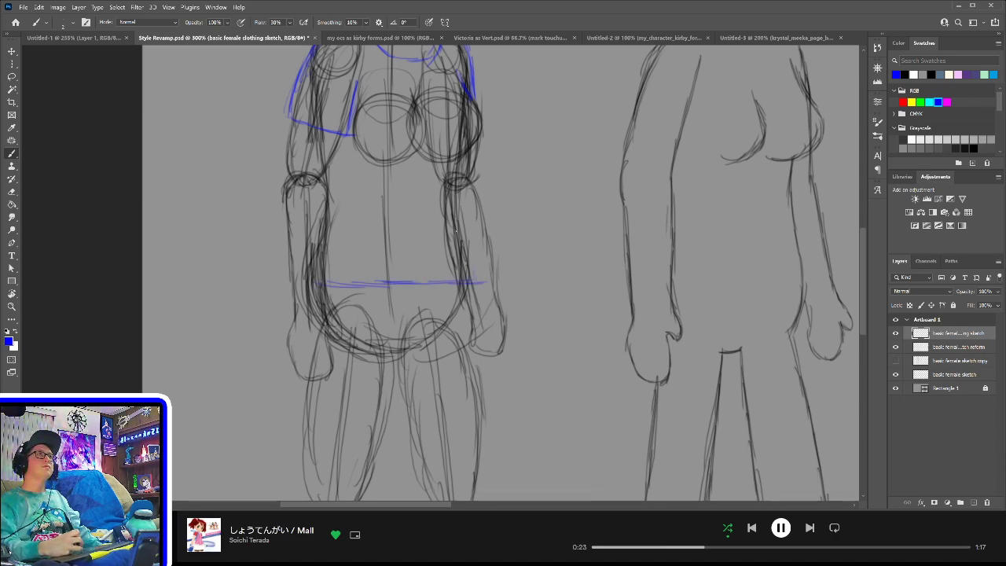
drag(464, 231, 476, 281)
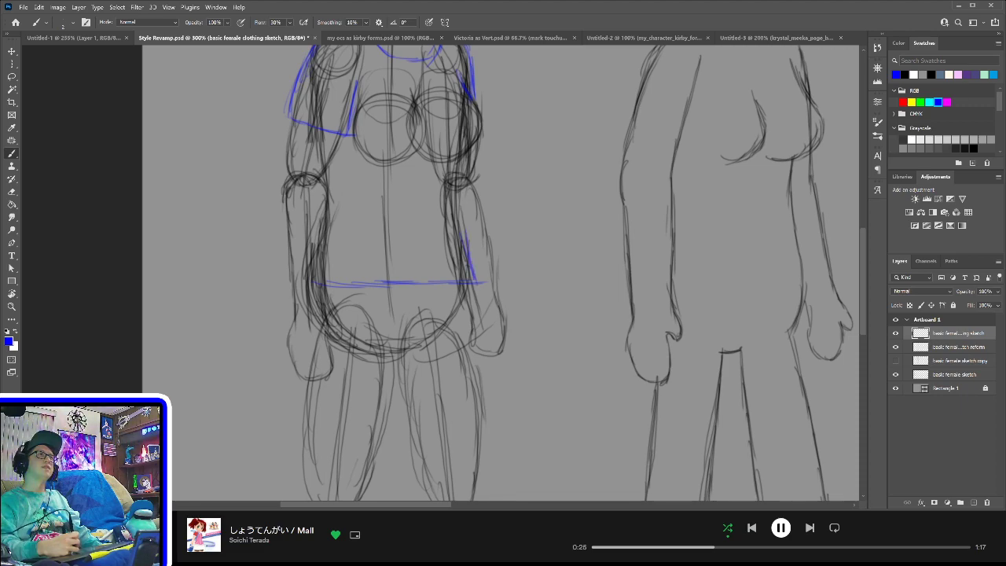
- Draw the left leg of the shorts on the original figure, with a mid-thigh hem and both side edges
drag(422, 332, 474, 188)
drag(400, 287, 445, 300)
drag(340, 284, 425, 295)
drag(365, 236, 355, 286)
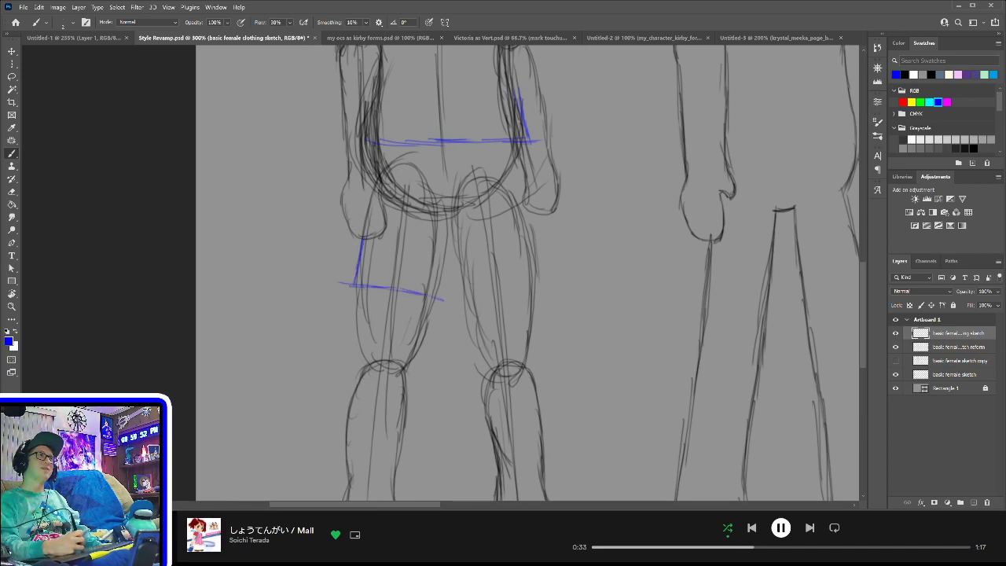
drag(445, 277, 444, 296)
drag(449, 225, 444, 297)
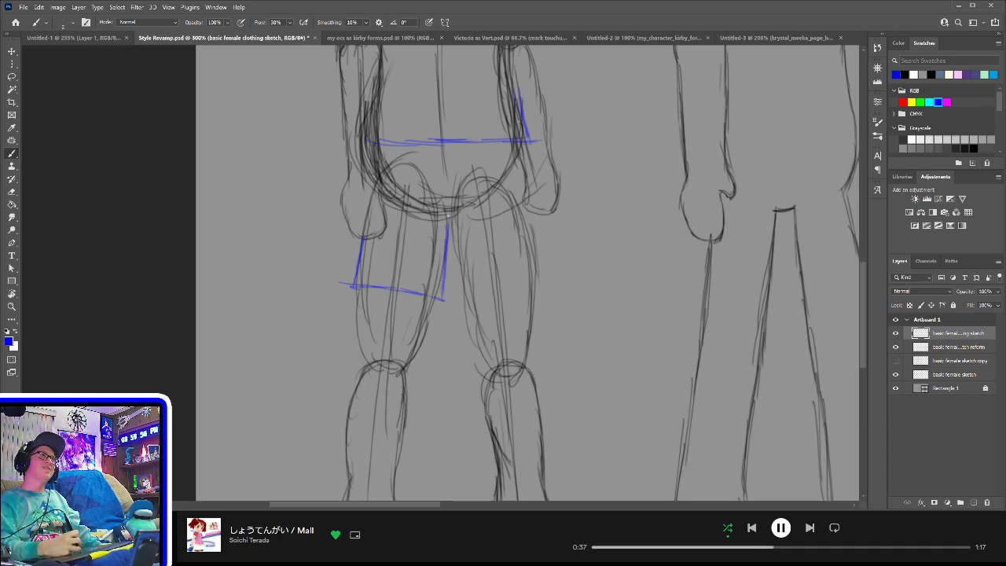
- Draw the right leg of the shorts on the original figure, with its hem and the outer edge up to the shirt
mouse_move(454, 220)
mouse_down()
mouse_move(462, 303)
mouse_move(539, 291)
mouse_up()
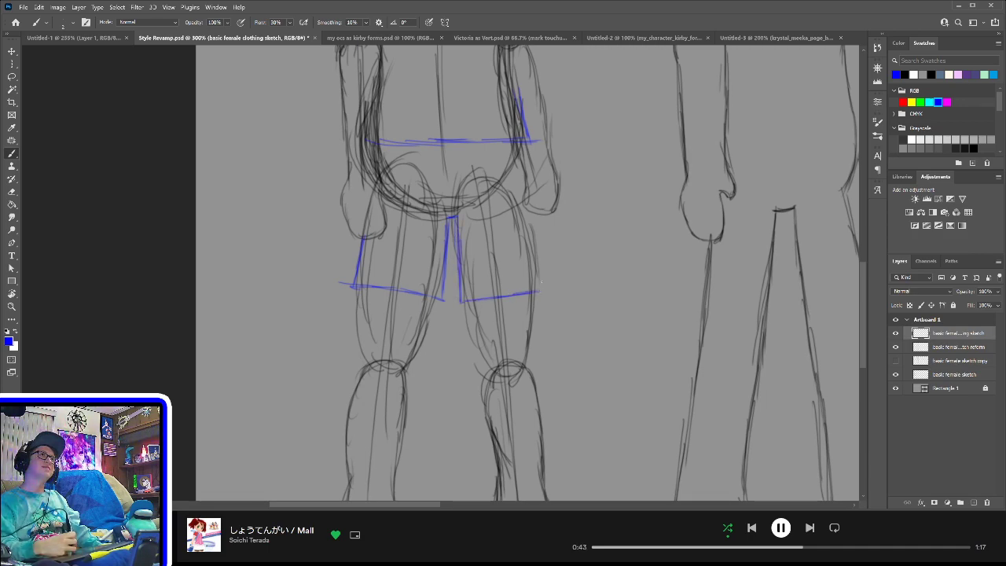
drag(521, 197, 541, 292)
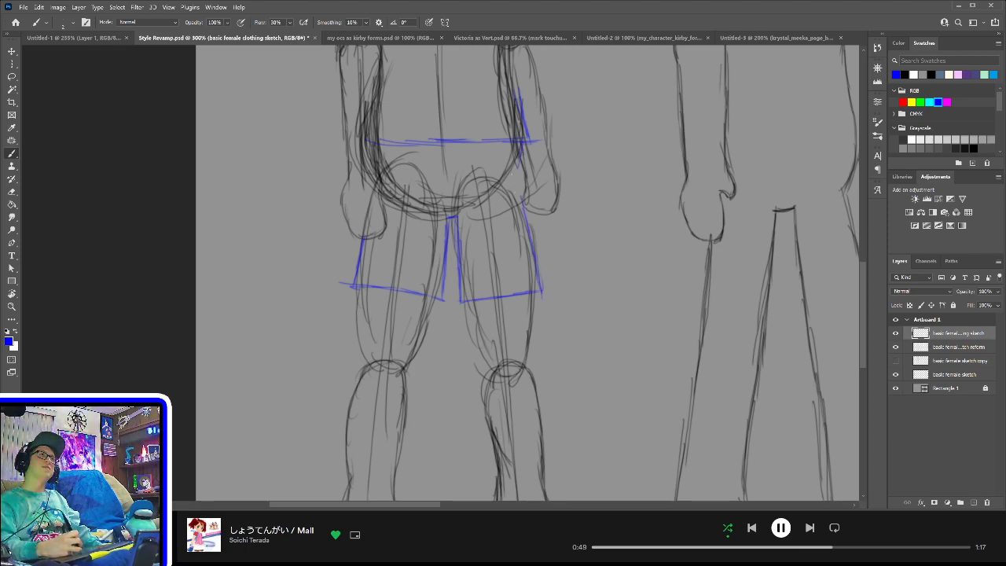
drag(516, 168, 523, 222)
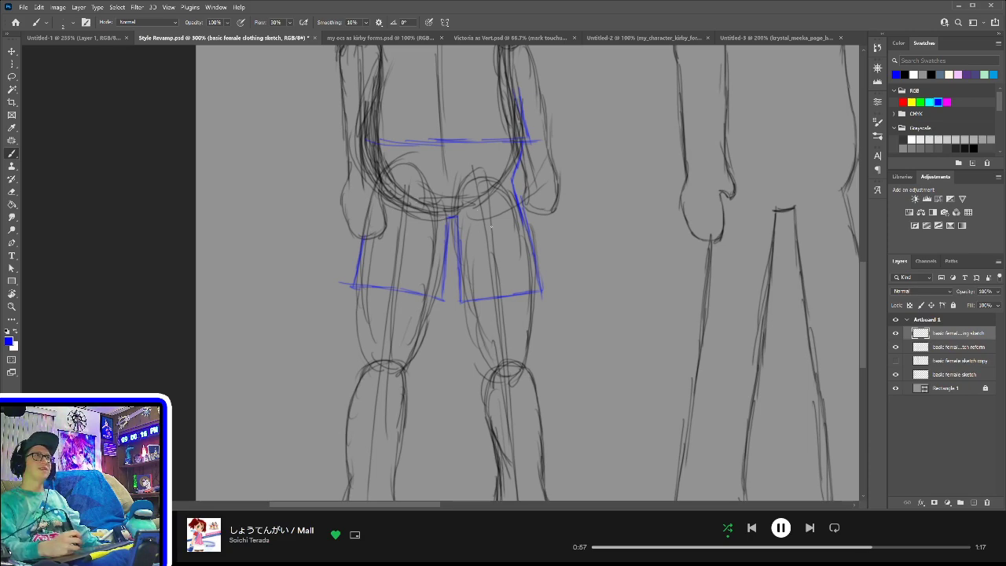
- Draw a line across each of the original figure's shins to mark the tops of the footwear
drag(511, 260, 508, 80)
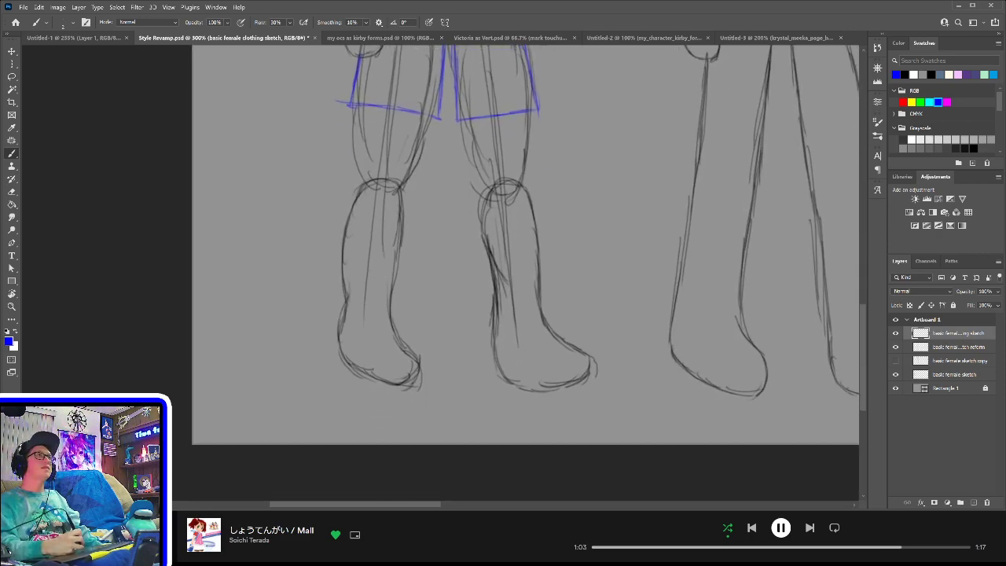
drag(343, 245, 398, 260)
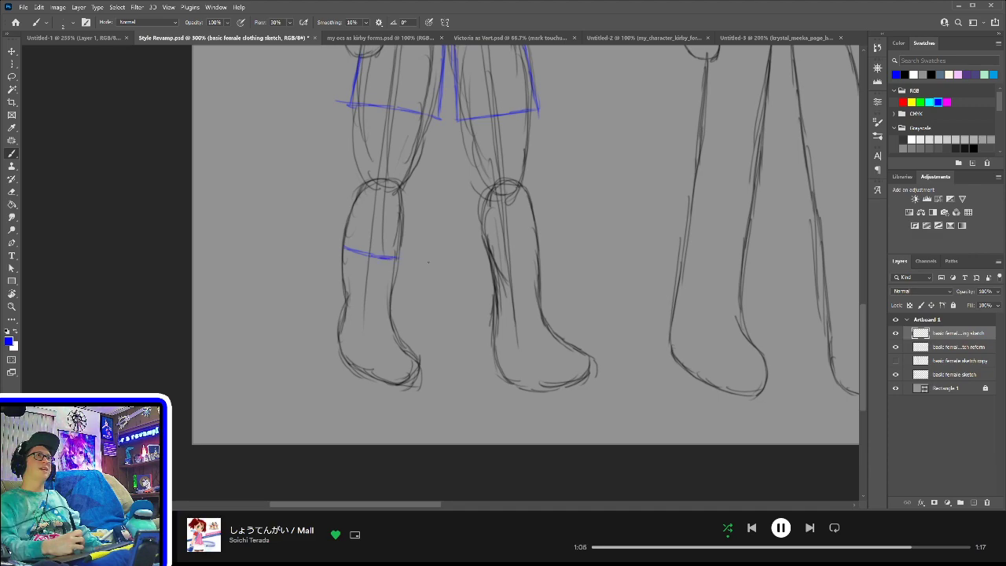
drag(487, 258, 546, 254)
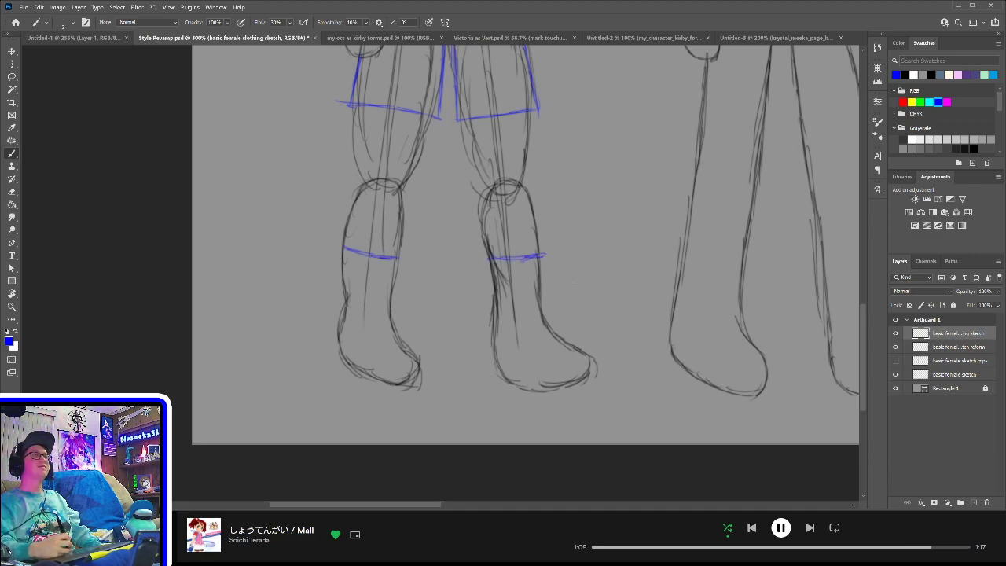
- Create a new layer named "basic female clothing sketch reform" for the revamped figure's outfit
drag(654, 282, 513, 288)
drag(618, 258, 507, 278)
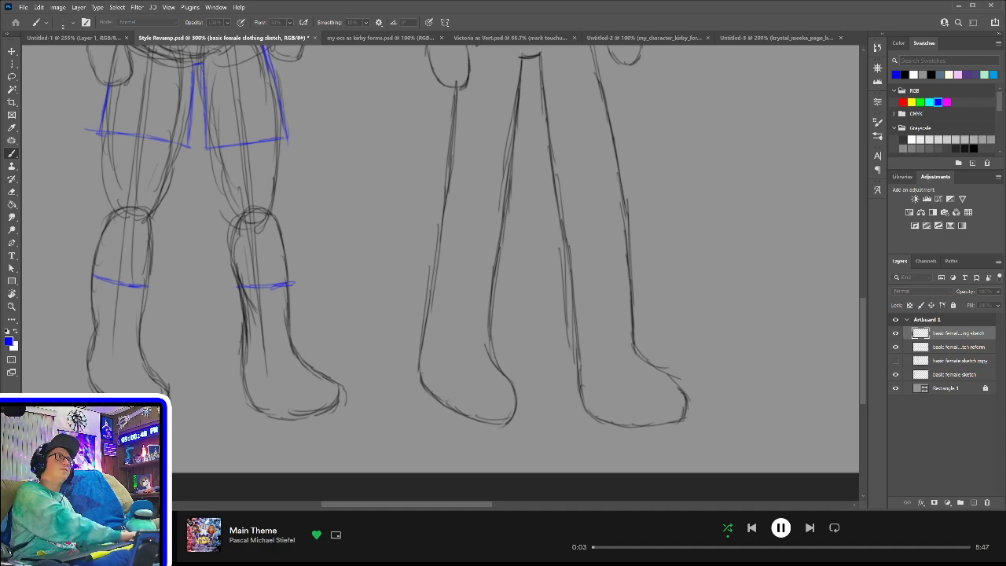
key(Return)
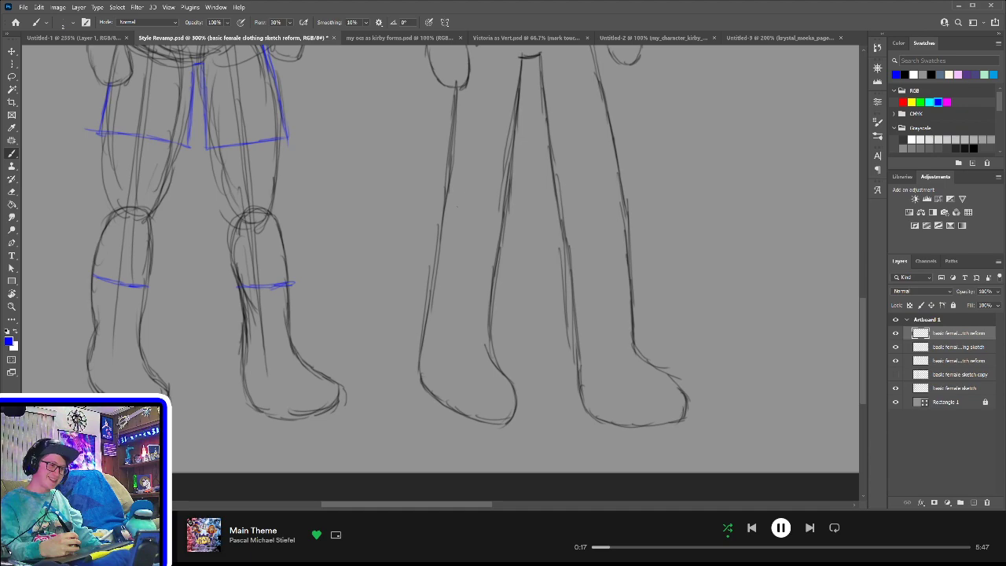
- Draw the footwear top line across each shin of the revamped figure in blue, following the original figure's outfit
drag(411, 160, 501, 319)
drag(434, 173, 501, 335)
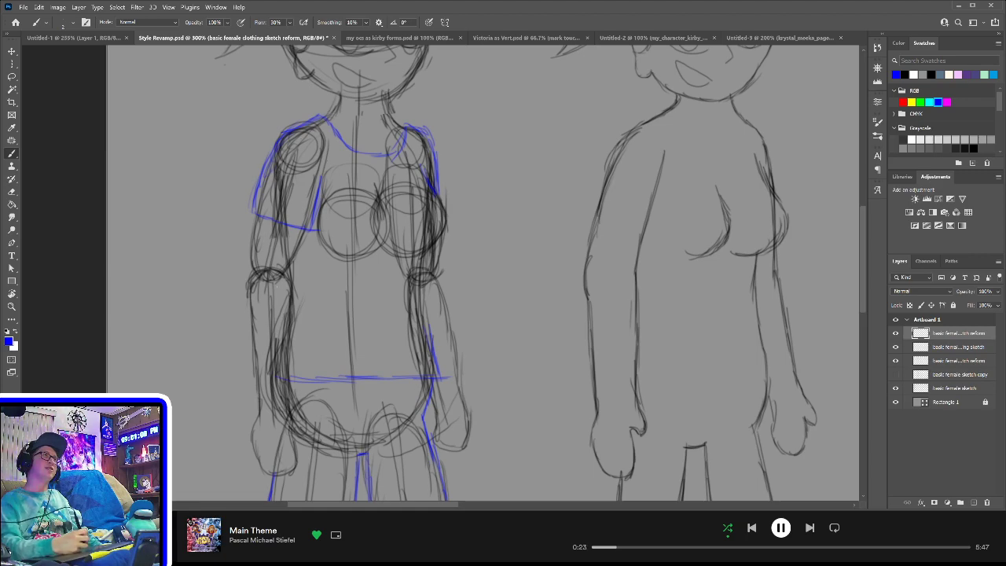
drag(310, 322, 327, 208)
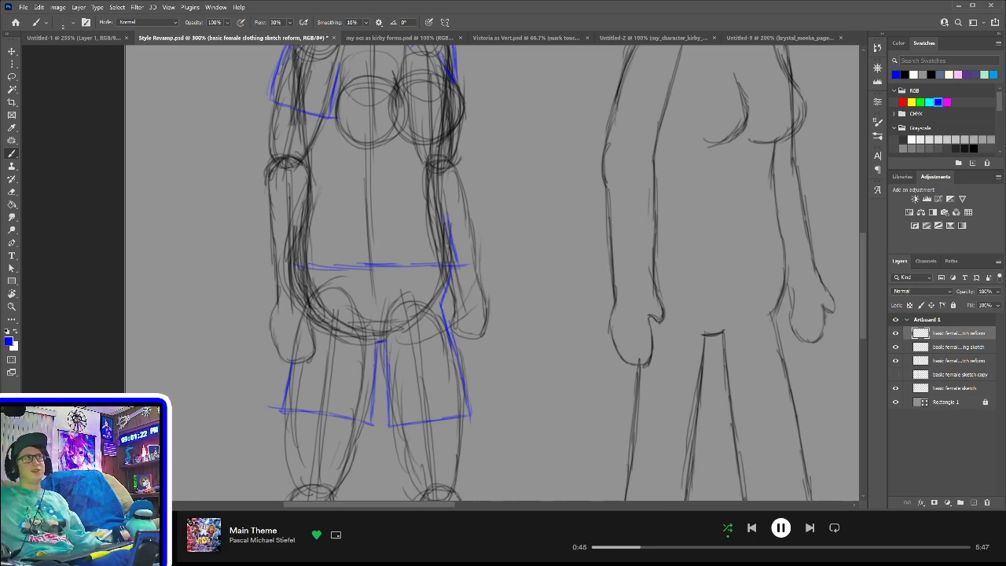
mouse_move(502, 188)
mouse_down()
mouse_move(483, 269)
mouse_move(507, 182)
mouse_up()
mouse_move(550, 307)
mouse_down()
mouse_move(540, 238)
mouse_move(421, 292)
mouse_move(511, 238)
mouse_move(487, 144)
mouse_up()
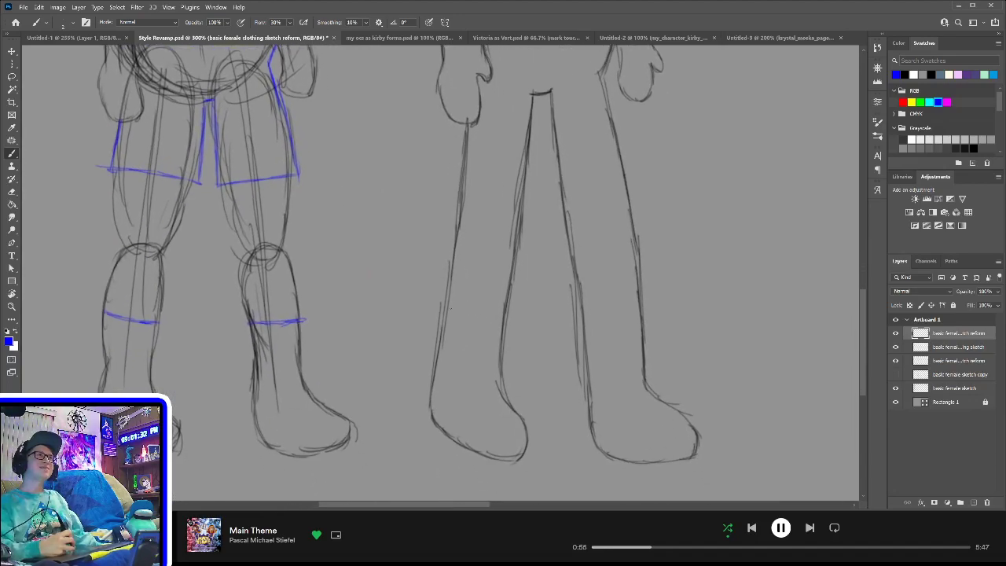
drag(446, 312, 508, 329)
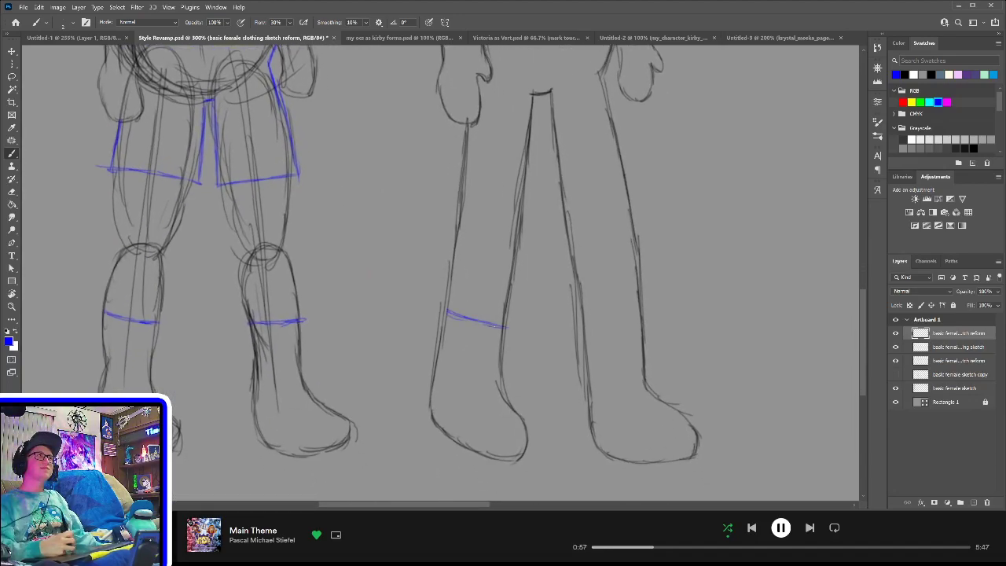
drag(605, 319, 647, 315)
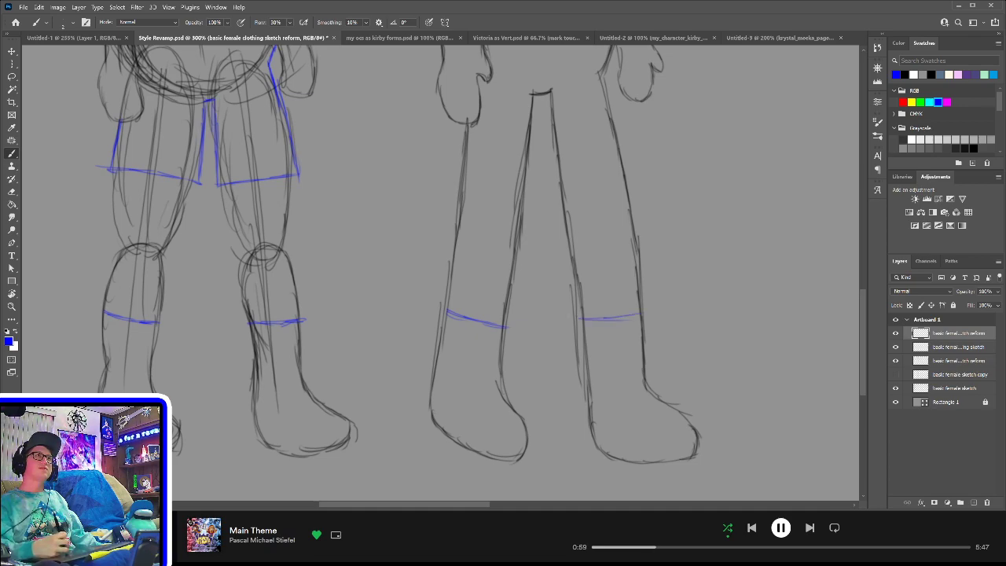
- Draw the left leg of the shorts on the revamped figure, with its flared outer edge, curved hem and inner edge
drag(620, 207, 639, 344)
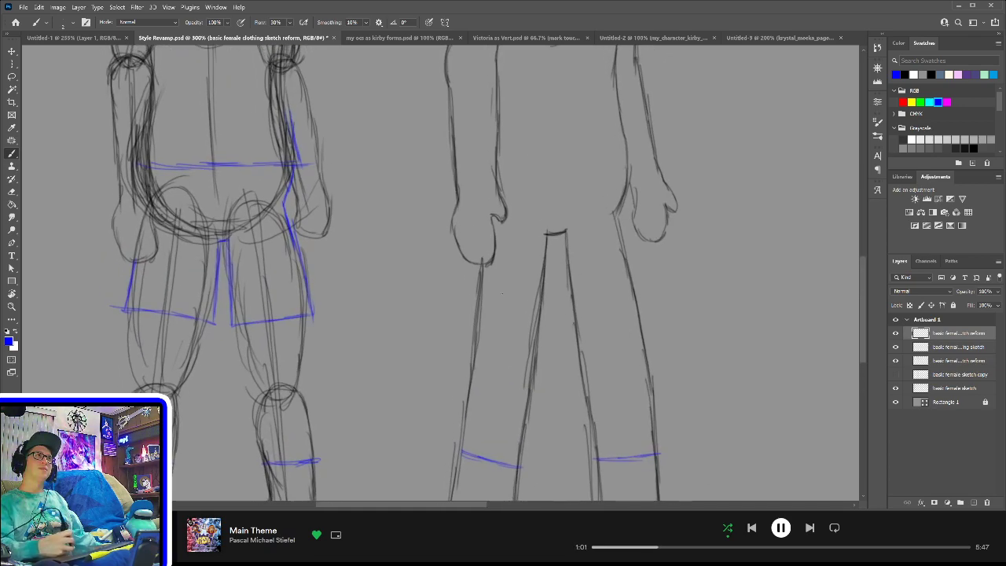
mouse_move(497, 311)
mouse_down()
mouse_move(555, 319)
mouse_move(533, 316)
mouse_up()
mouse_move(475, 259)
mouse_down()
mouse_move(466, 297)
mouse_move(502, 315)
mouse_up()
drag(480, 303, 504, 312)
key(0)
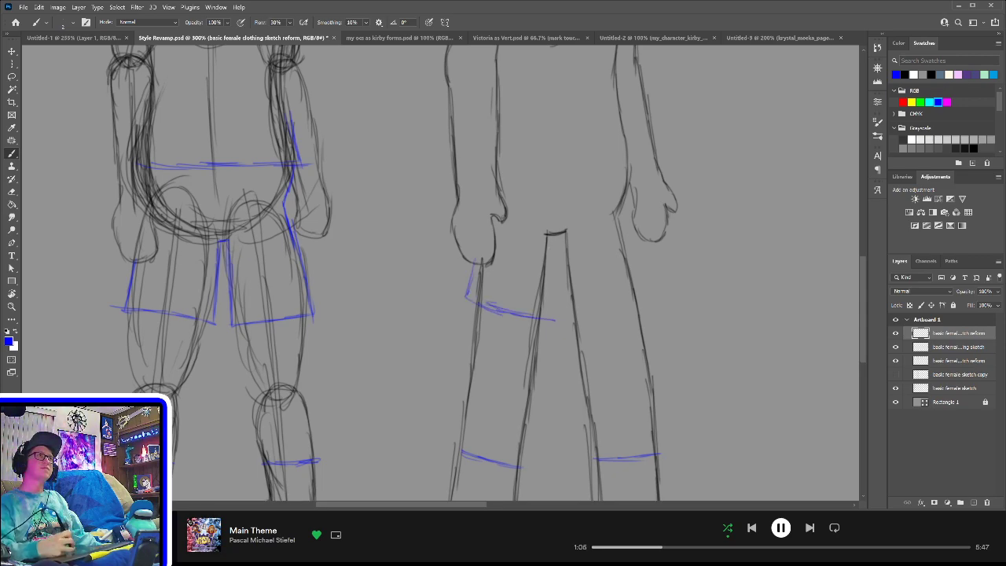
drag(554, 237, 544, 311)
drag(553, 259, 546, 316)
- Draw the right leg of the revamped figure's shorts, from the crotch along the hem and up the outer edge to the hip
mouse_move(555, 237)
mouse_down()
mouse_move(574, 323)
mouse_move(588, 322)
mouse_move(566, 319)
mouse_move(656, 308)
mouse_up()
mouse_move(618, 214)
mouse_down()
mouse_move(643, 308)
mouse_move(627, 231)
mouse_move(632, 254)
mouse_up()
drag(636, 185, 626, 213)
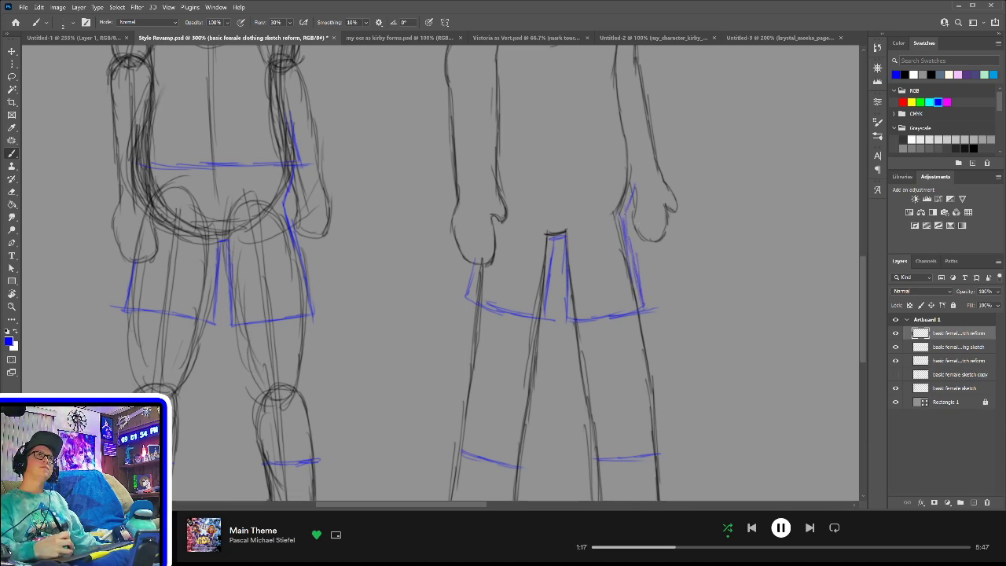
- Draw the shirt's hem across the revamped figure's hips and outline the left short sleeve up to the shoulder in blue
scroll(616, 274, up, 5)
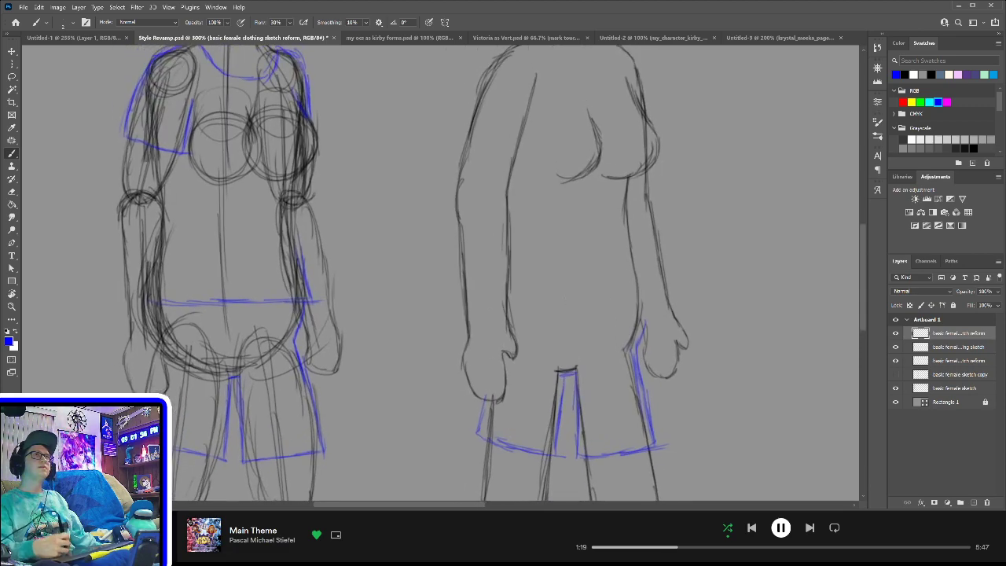
drag(509, 305, 638, 306)
scroll(629, 304, up, 3)
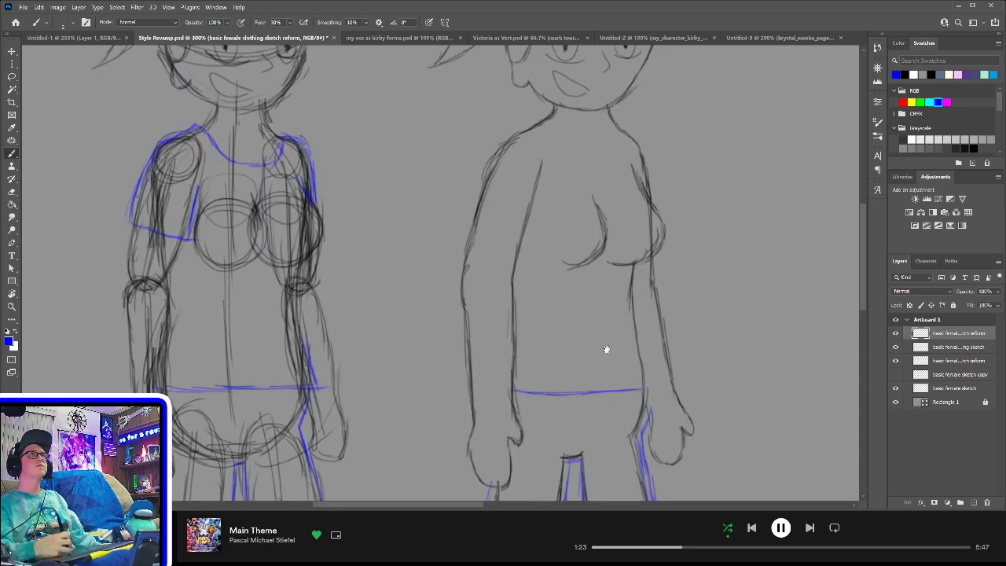
scroll(606, 349, up, 2)
drag(513, 276, 541, 285)
drag(466, 265, 507, 278)
mouse_move(476, 269)
mouse_down()
mouse_move(515, 280)
mouse_move(479, 240)
mouse_move(473, 264)
mouse_up()
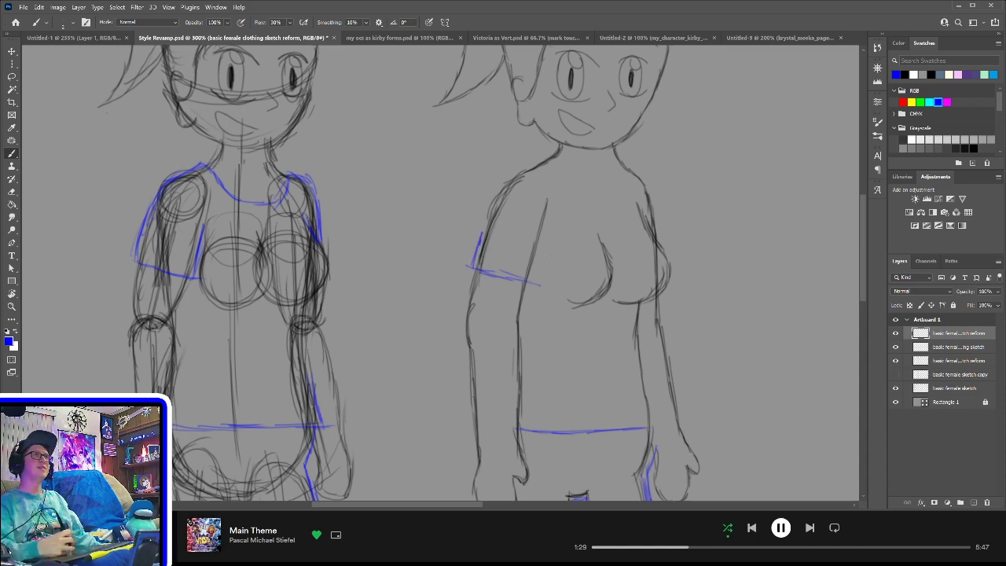
drag(546, 229, 540, 280)
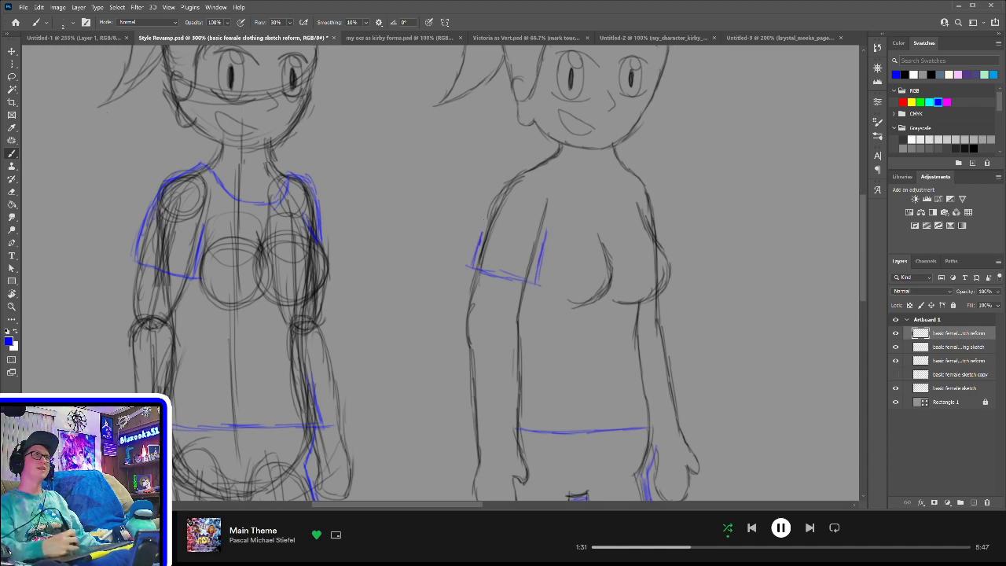
mouse_move(484, 234)
mouse_down()
mouse_move(495, 195)
mouse_move(498, 203)
mouse_move(525, 177)
mouse_up()
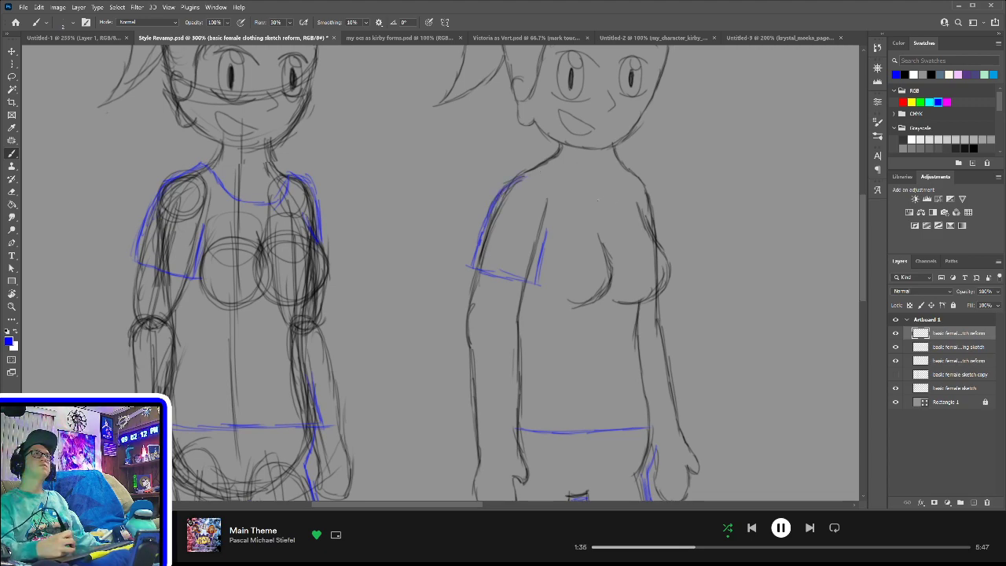
- Draw the revamped figure's curved shirt neckline, the left shoulder line and the outer edge of the right sleeve in blue
mouse_move(605, 200)
mouse_down()
mouse_move(623, 202)
mouse_move(603, 198)
mouse_up()
mouse_move(554, 161)
mouse_down()
mouse_move(575, 192)
mouse_move(615, 205)
mouse_up()
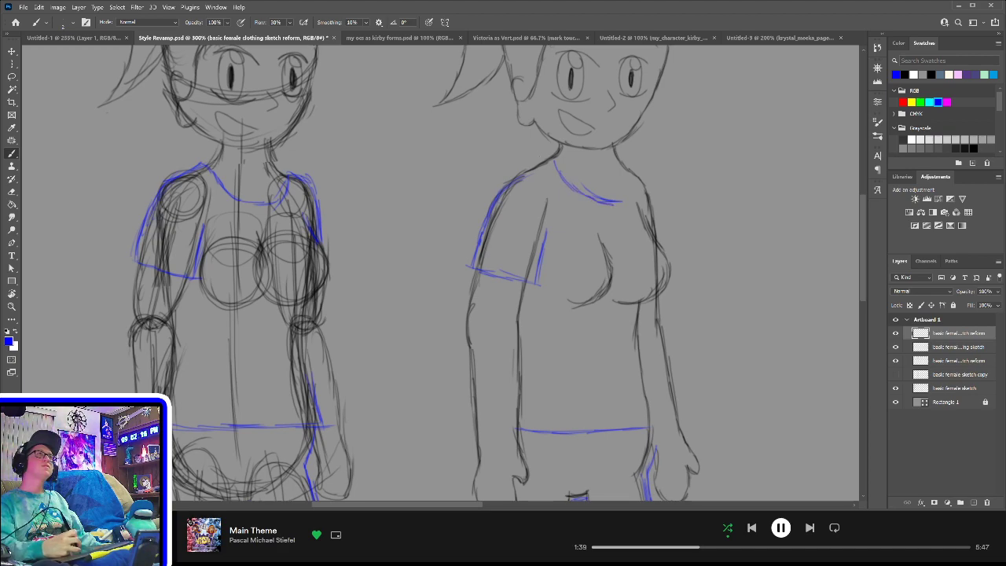
drag(547, 160, 568, 191)
drag(503, 185, 546, 156)
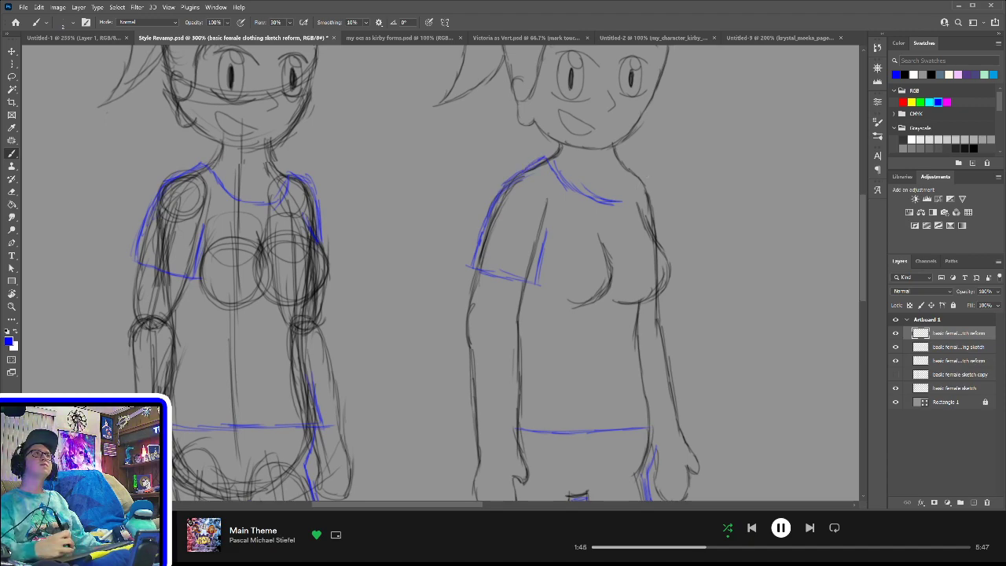
mouse_move(632, 194)
mouse_down()
mouse_move(642, 176)
mouse_move(664, 249)
mouse_up()
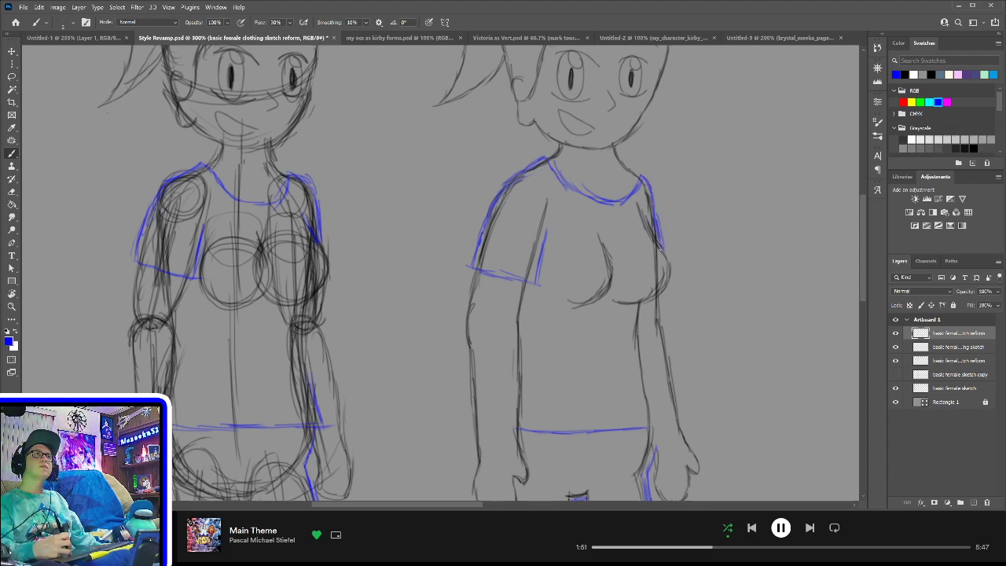
drag(649, 289, 642, 233)
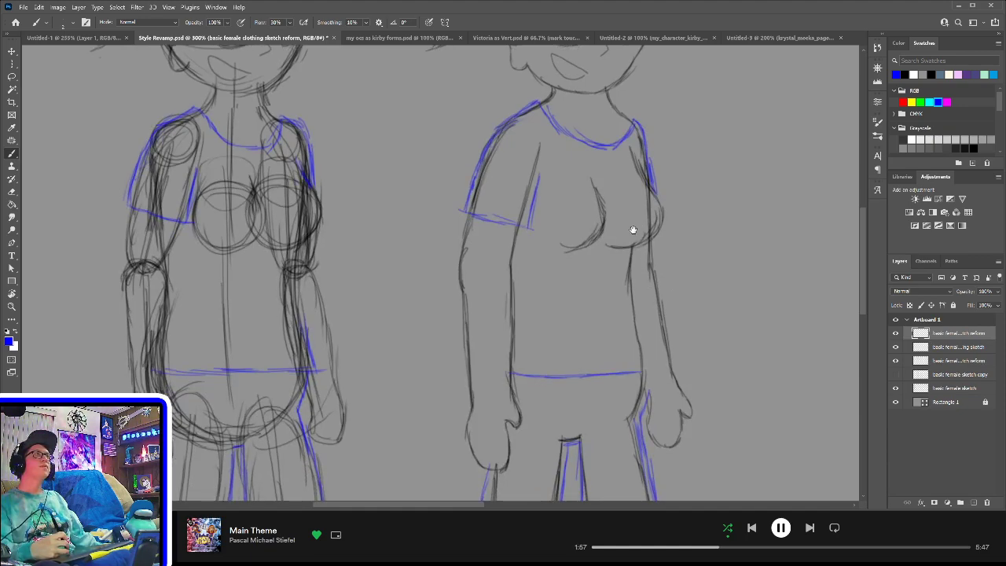
drag(633, 228, 639, 286)
key(ctrl+0)
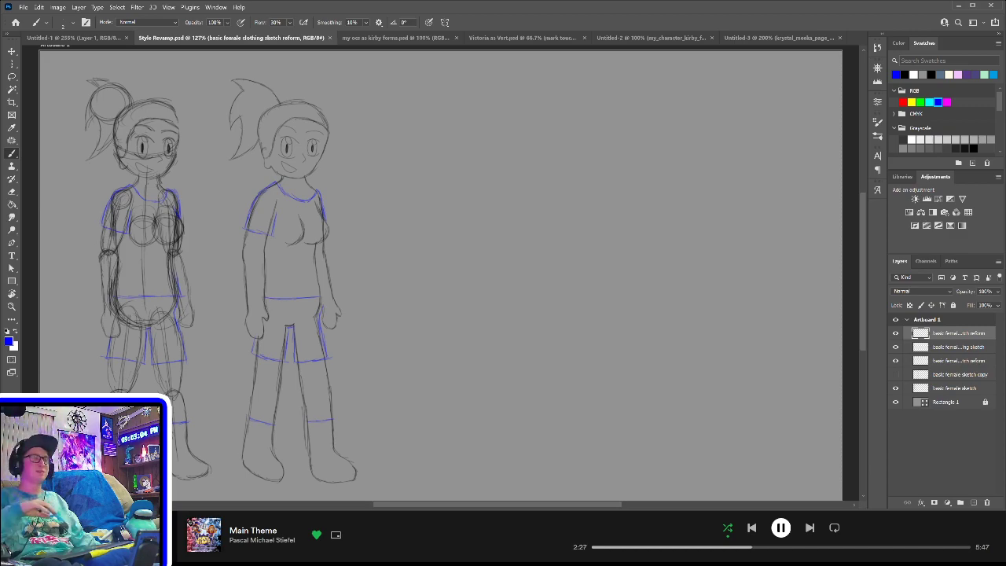
- Create a new layer named "basic drawing 1" above the sketch layers
key(ctrl+shift+n)
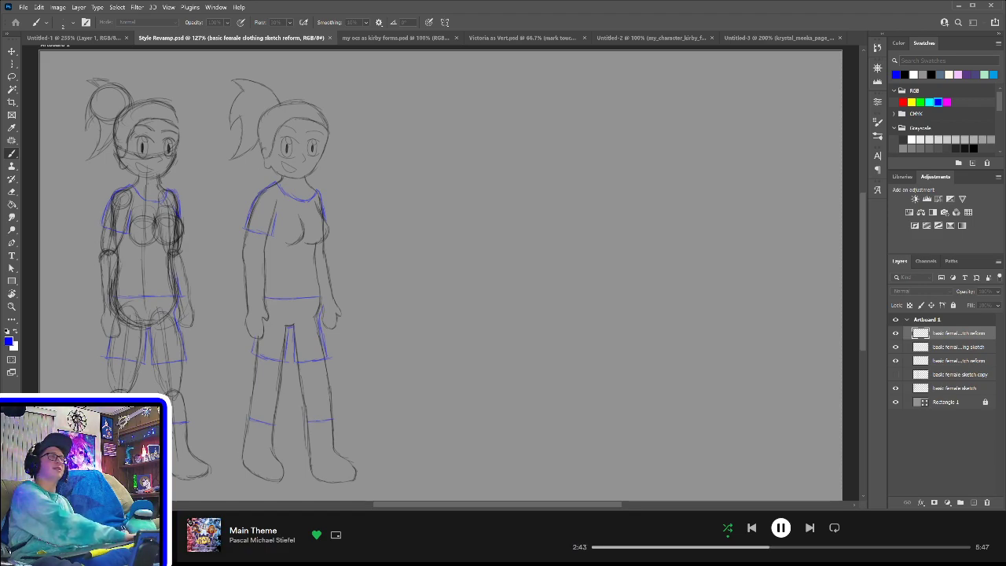
key(Return)
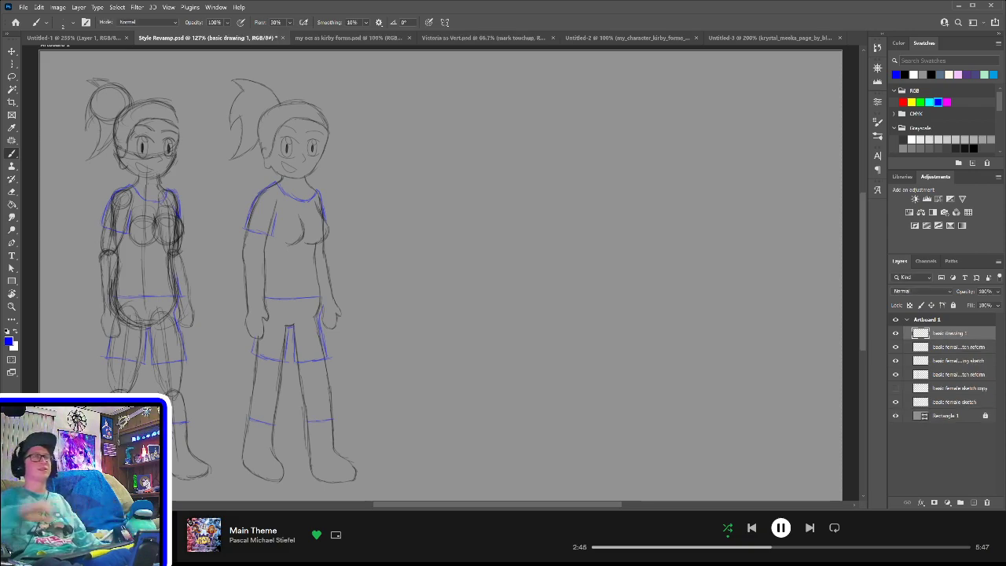
- Lower the opacity of all the female figure and clothing sketch layers to 48%, leaving basic drawing 1 out
click(963, 402)
shift+click(952, 338)
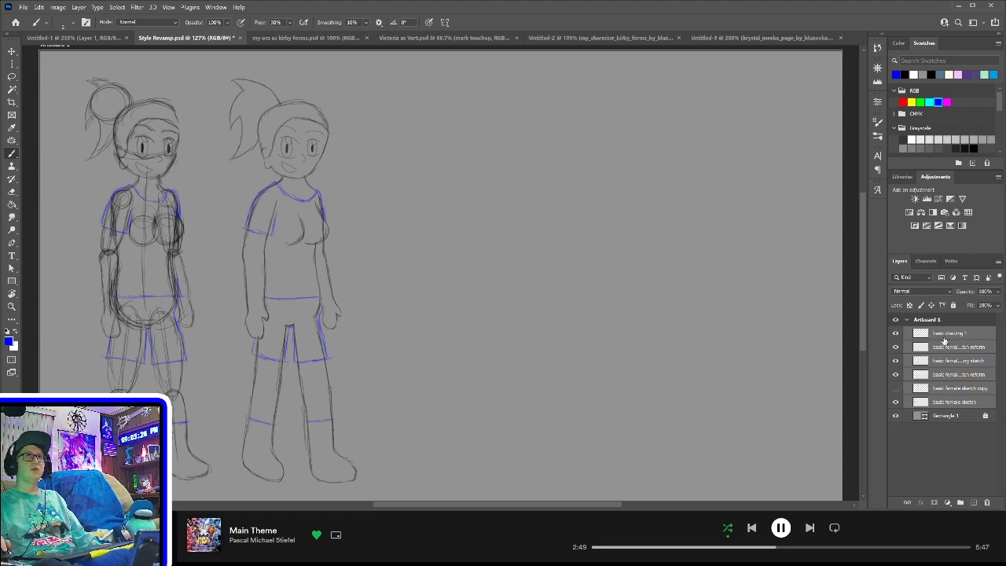
click(956, 334)
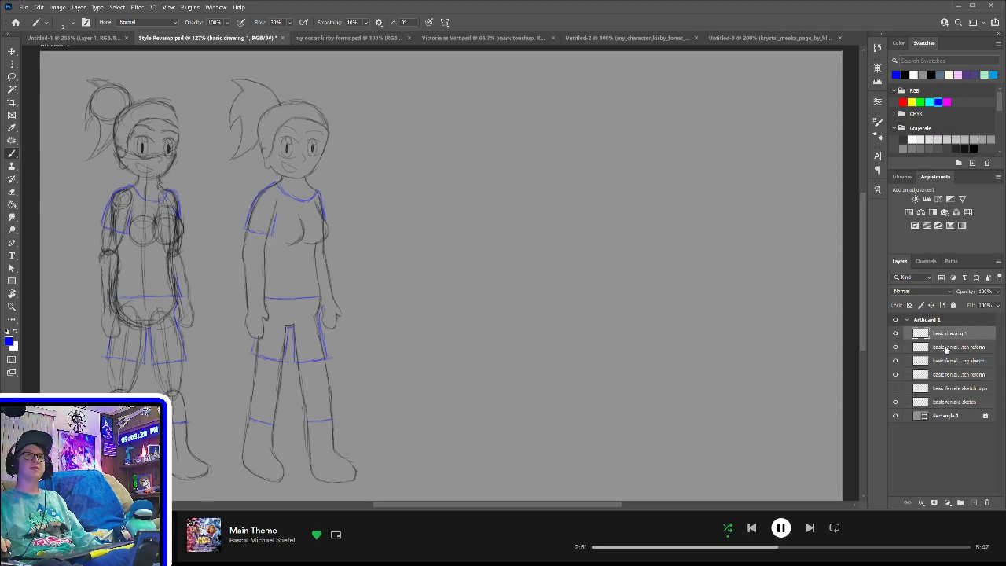
click(948, 350)
shift+click(945, 405)
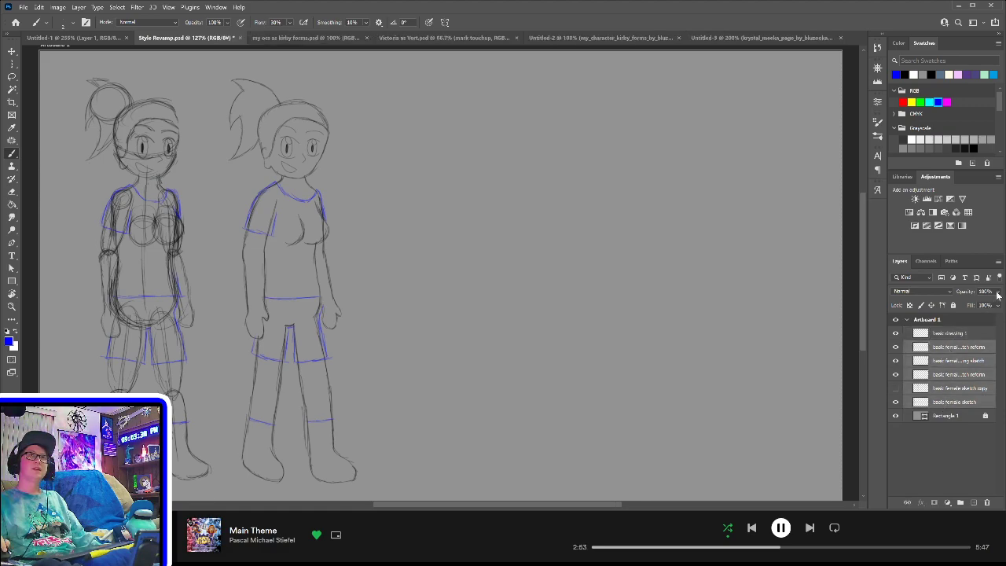
click(973, 307)
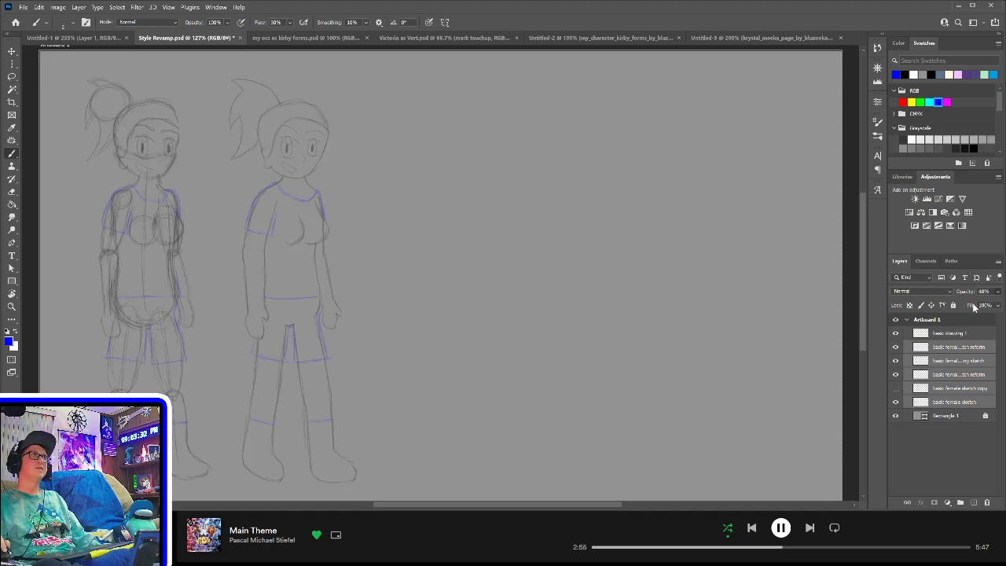
- Ready the brush for inking on the basic drawing 1 layer, with 100% flow and black as the foreground colour
click(947, 334)
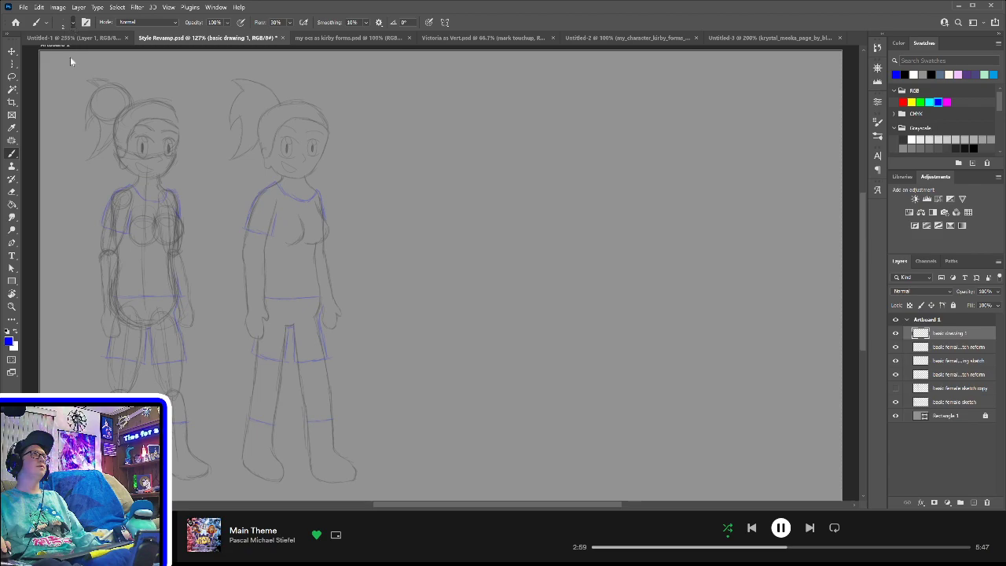
key(shift+0)
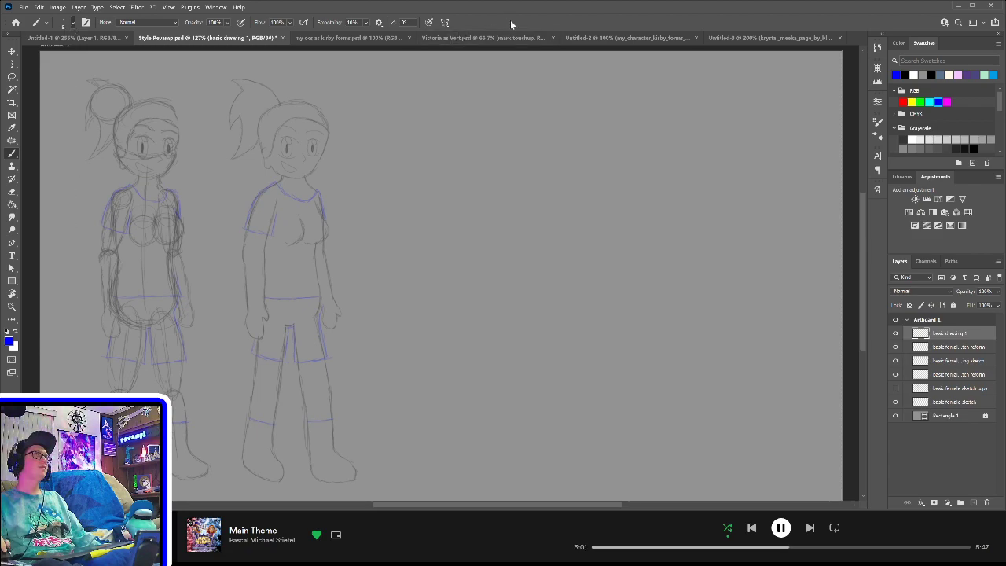
mouse_move(102, 191)
mouse_down()
mouse_move(189, 193)
mouse_move(196, 287)
mouse_up()
key(ctrl+z)
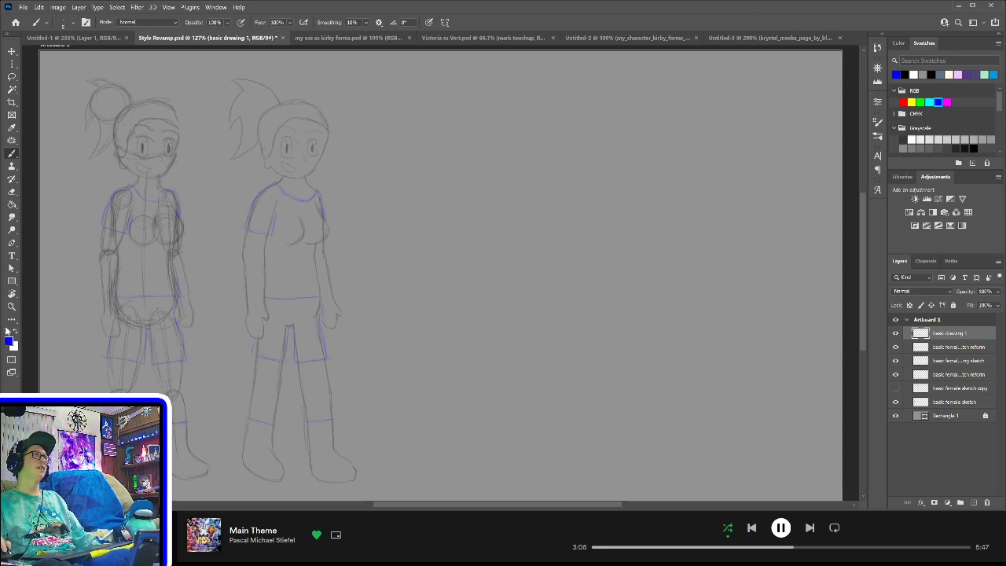
click(8, 330)
- Try out the black brush with loose freehand strokes around the figures, undoing each one
mouse_move(59, 257)
mouse_down()
mouse_move(87, 268)
mouse_move(140, 287)
mouse_up()
key(ctrl+z)
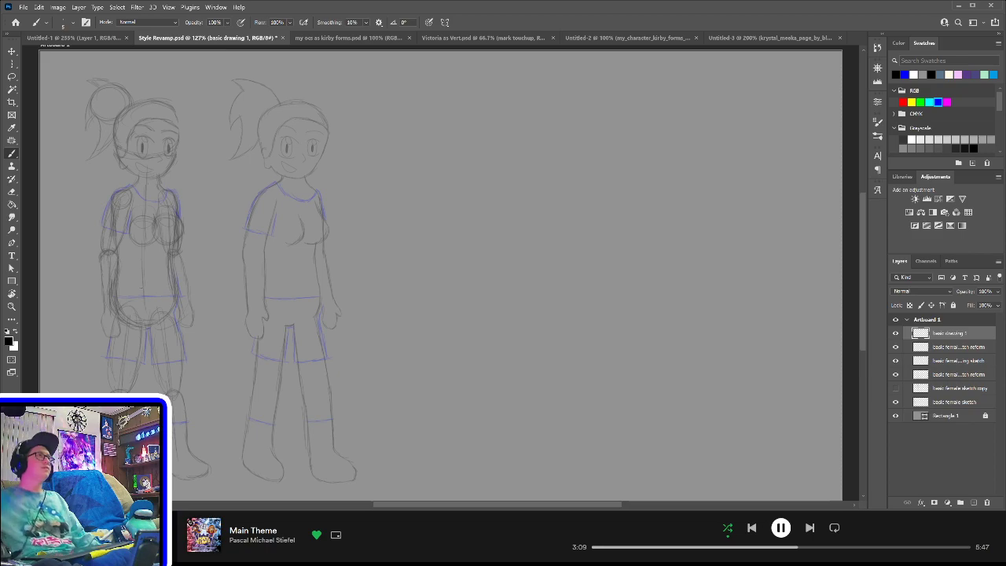
mouse_move(377, 262)
mouse_down()
mouse_move(422, 197)
mouse_move(243, 323)
mouse_up()
key(ctrl+z)
mouse_move(151, 247)
mouse_down()
mouse_move(213, 232)
mouse_move(172, 313)
mouse_move(126, 281)
mouse_up()
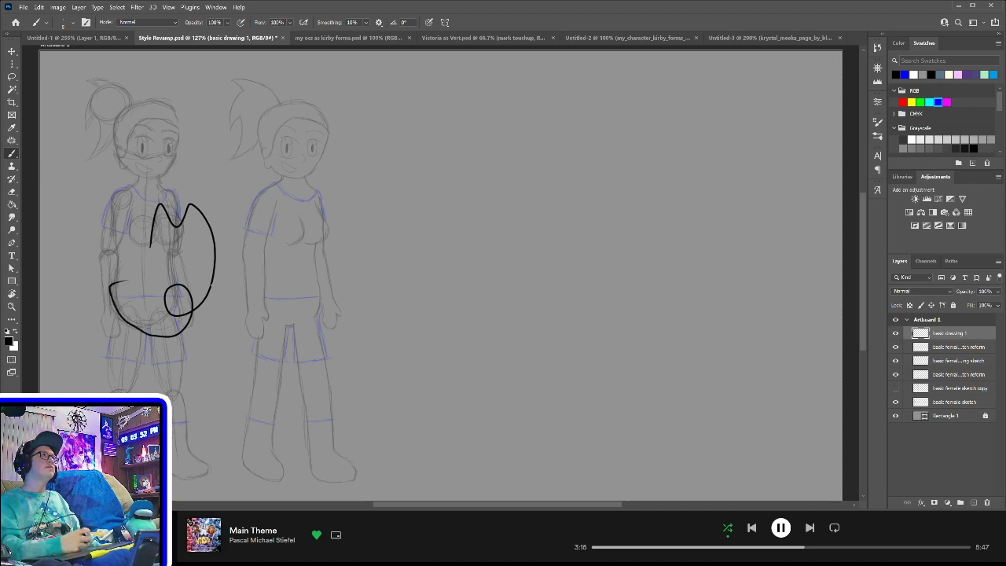
key(ctrl+z)
drag(157, 154, 159, 165)
key(ctrl+z)
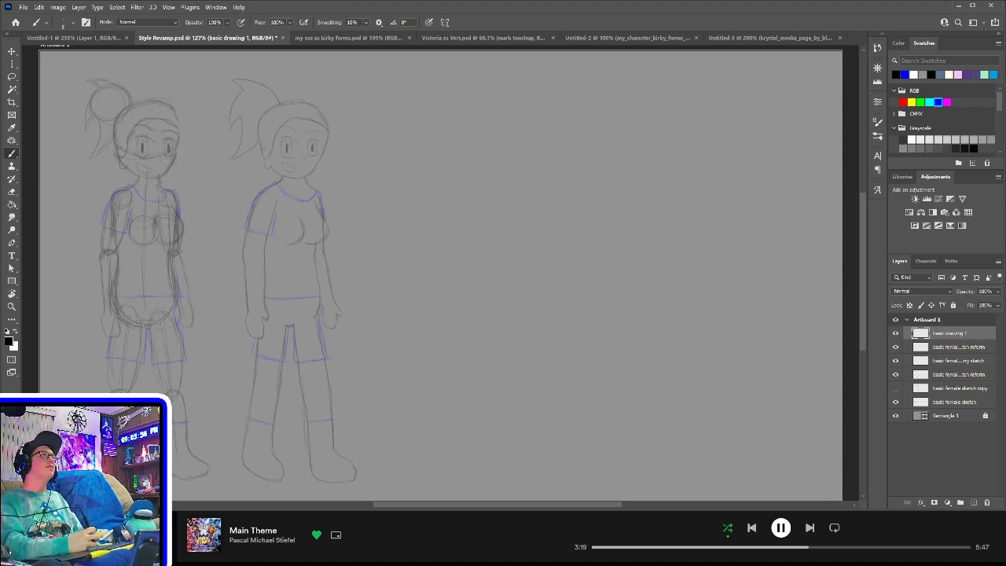
mouse_move(169, 157)
mouse_down()
mouse_move(158, 188)
mouse_move(170, 171)
mouse_up()
mouse_move(157, 169)
mouse_down()
mouse_move(193, 172)
mouse_move(161, 251)
mouse_up()
key(ctrl+z)
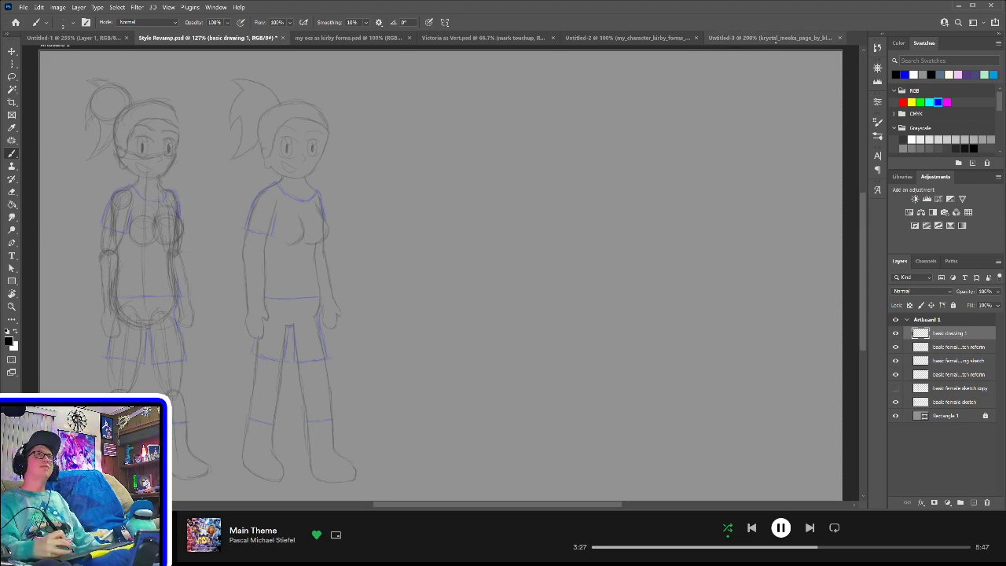
- Look at the coloured character drawing in Untitled-3, and try curved brush strokes beside the original figure in Style Revamp.psd
click(747, 37)
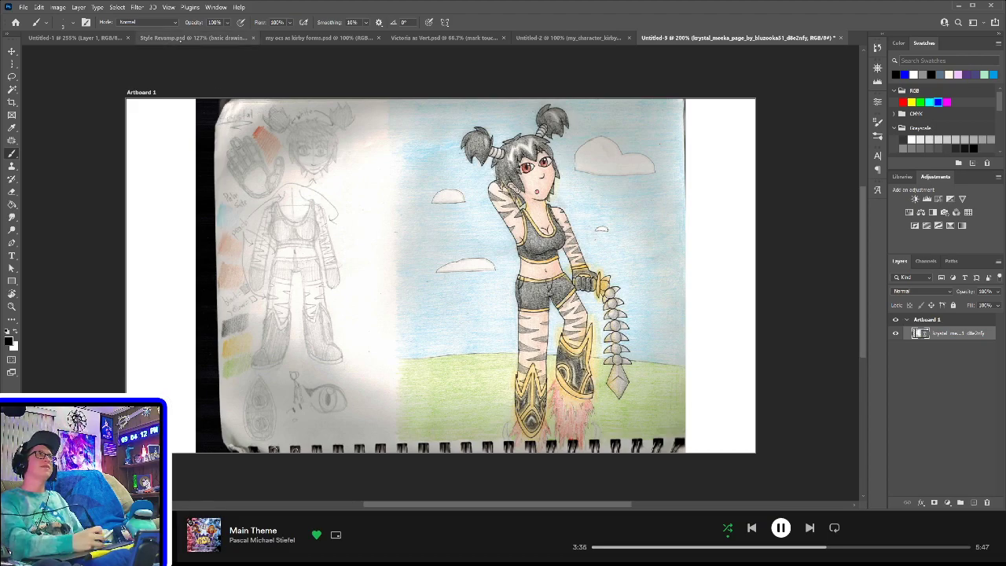
click(192, 38)
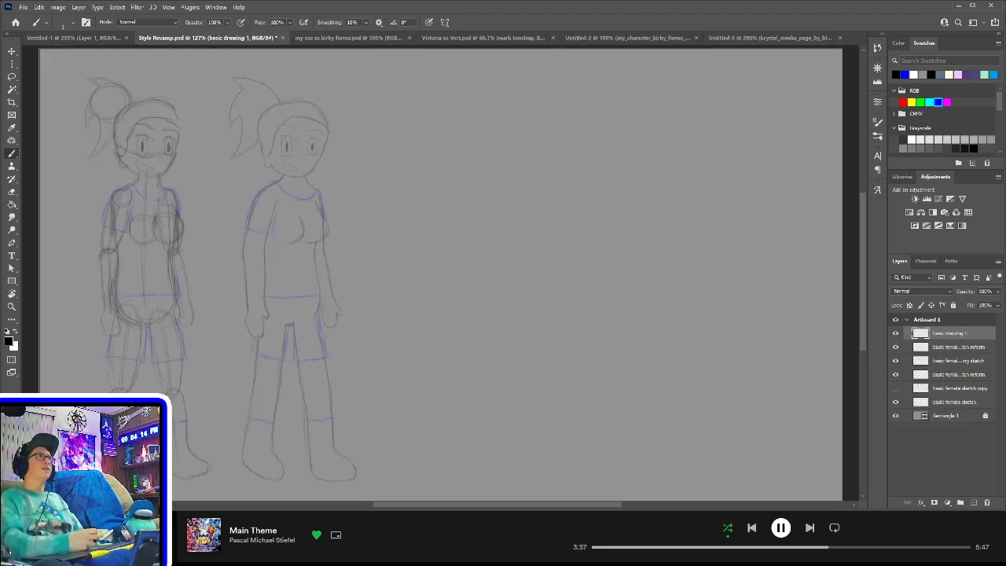
mouse_move(175, 189)
mouse_down()
mouse_move(214, 174)
mouse_move(176, 255)
mouse_up()
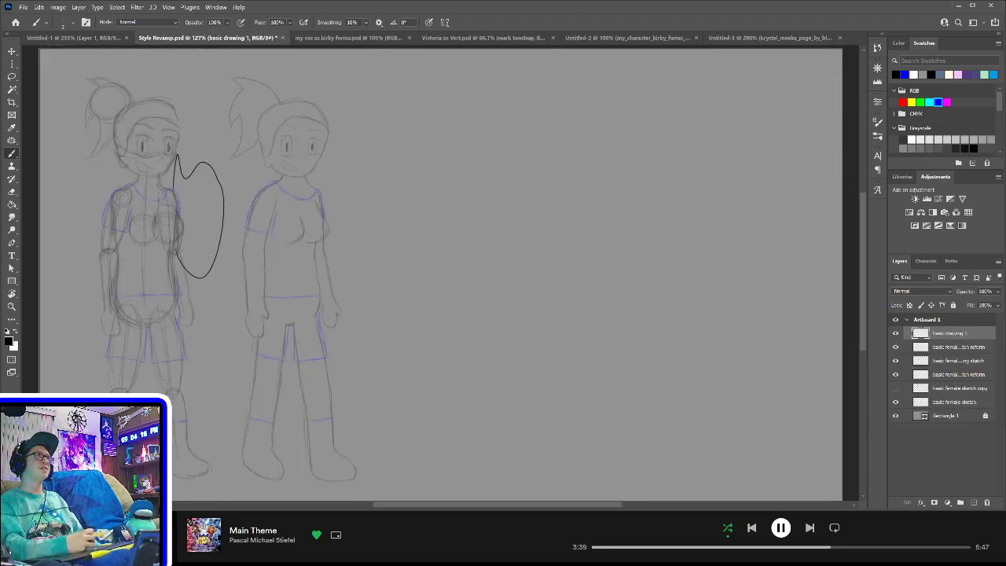
key(ctrl+z)
drag(180, 111, 181, 191)
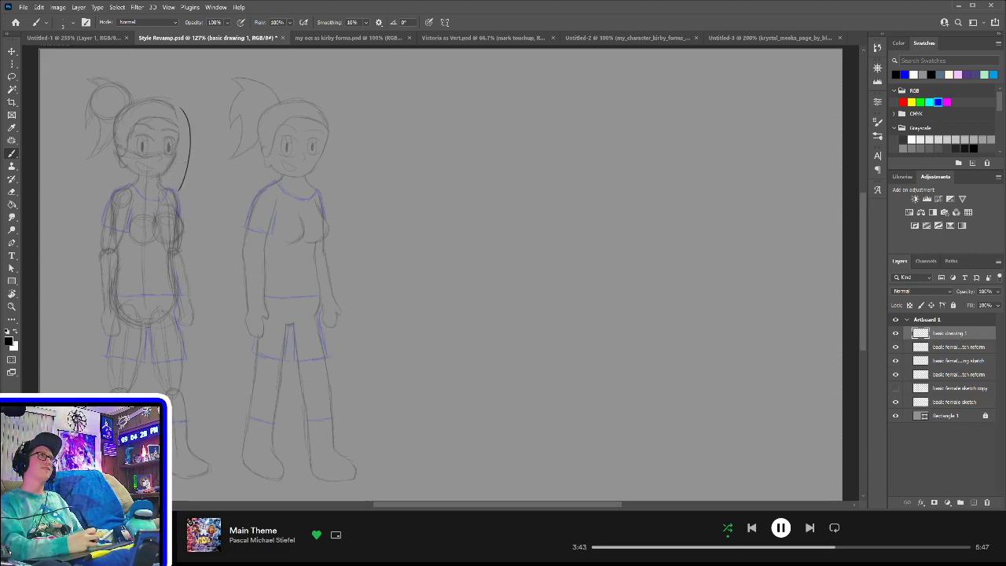
key(ctrl+z)
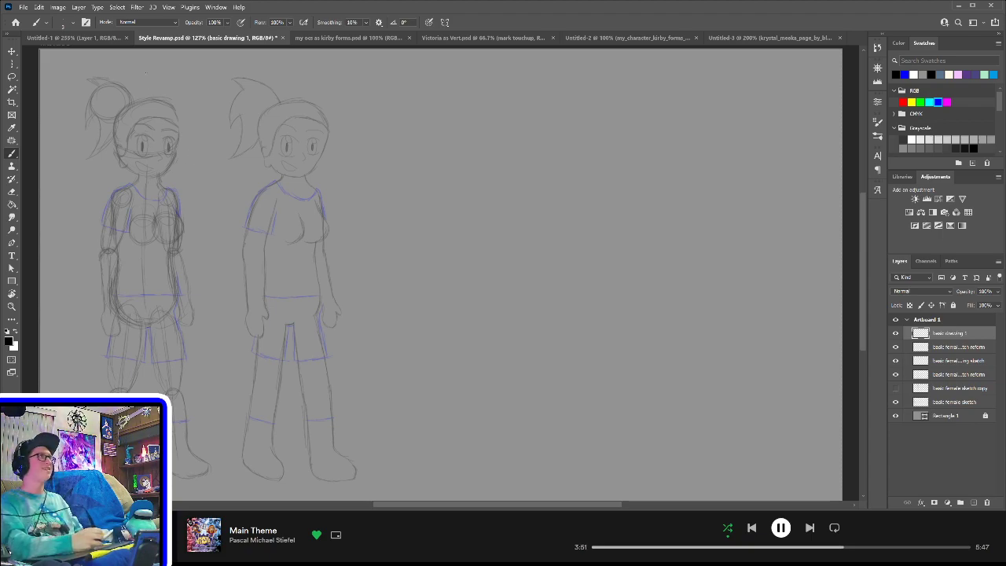
- Ink the original figure's ear, front hairline and right edge of the hair in black over the faded sketch
key(ctrl+plus)
drag(153, 166, 571, 273)
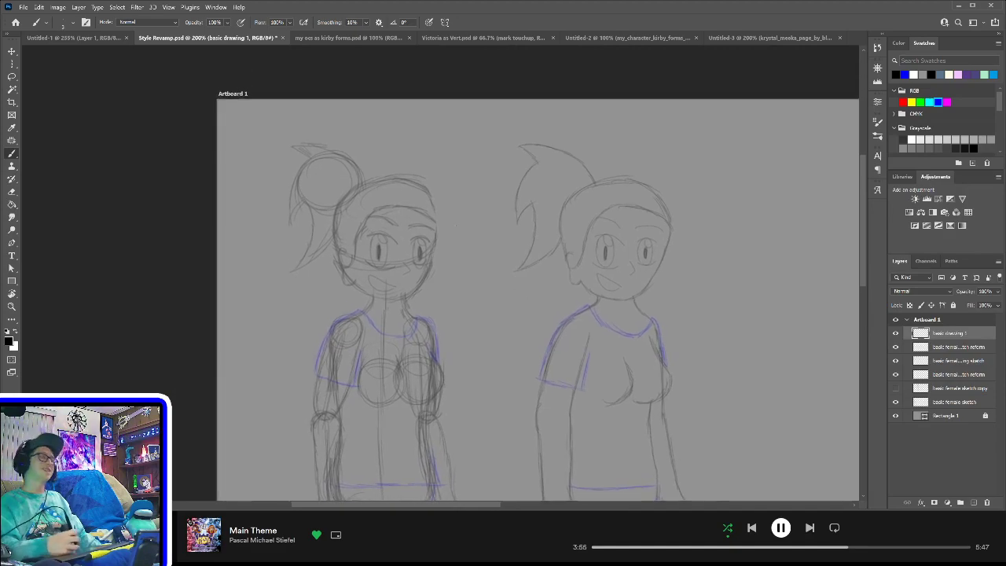
key(ctrl+plus)
drag(322, 186, 371, 233)
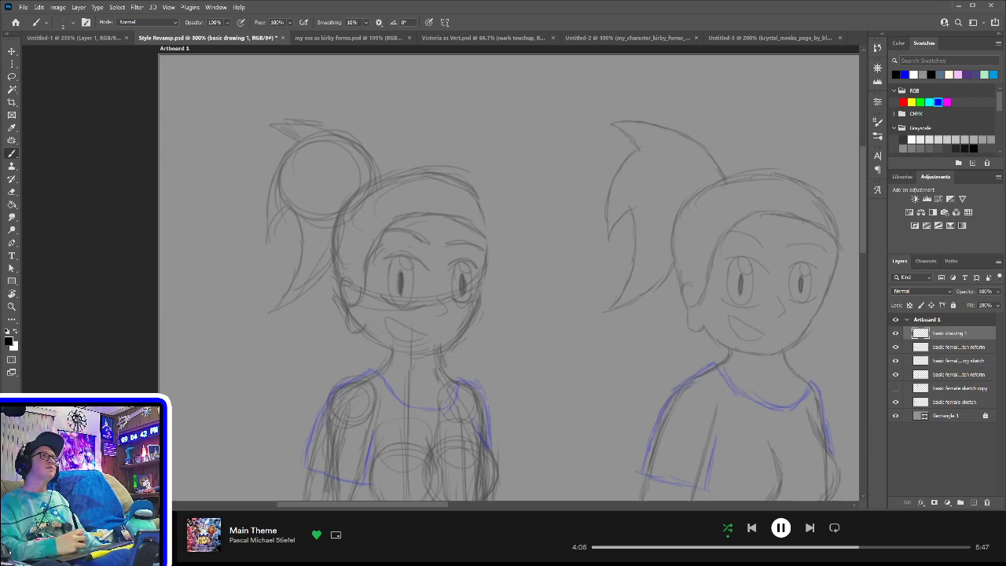
mouse_move(333, 254)
mouse_down()
mouse_move(319, 278)
mouse_move(273, 304)
mouse_up()
key(ctrl+z)
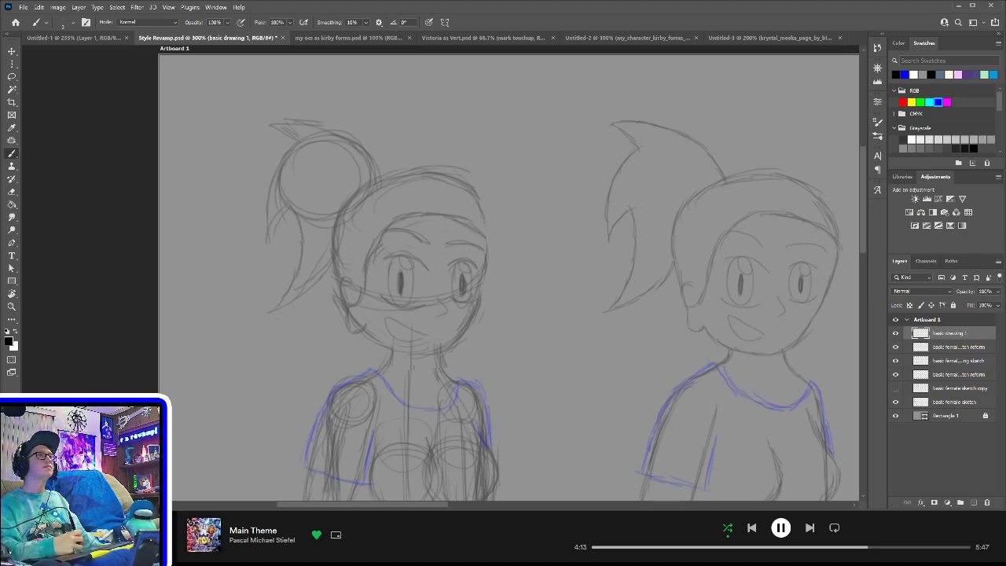
mouse_move(361, 331)
mouse_down()
mouse_move(340, 302)
mouse_move(349, 284)
mouse_move(357, 300)
mouse_move(390, 247)
mouse_move(365, 264)
mouse_move(383, 227)
mouse_move(443, 213)
mouse_move(436, 210)
mouse_move(485, 238)
mouse_move(467, 179)
mouse_up()
key(ctrl+z)
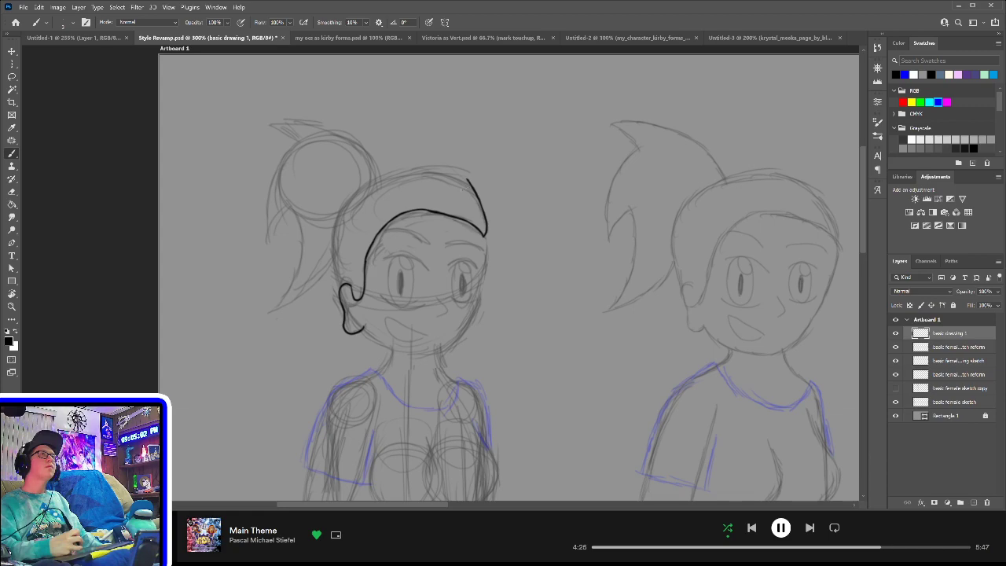
key(ctrl+z)
drag(484, 237, 464, 179)
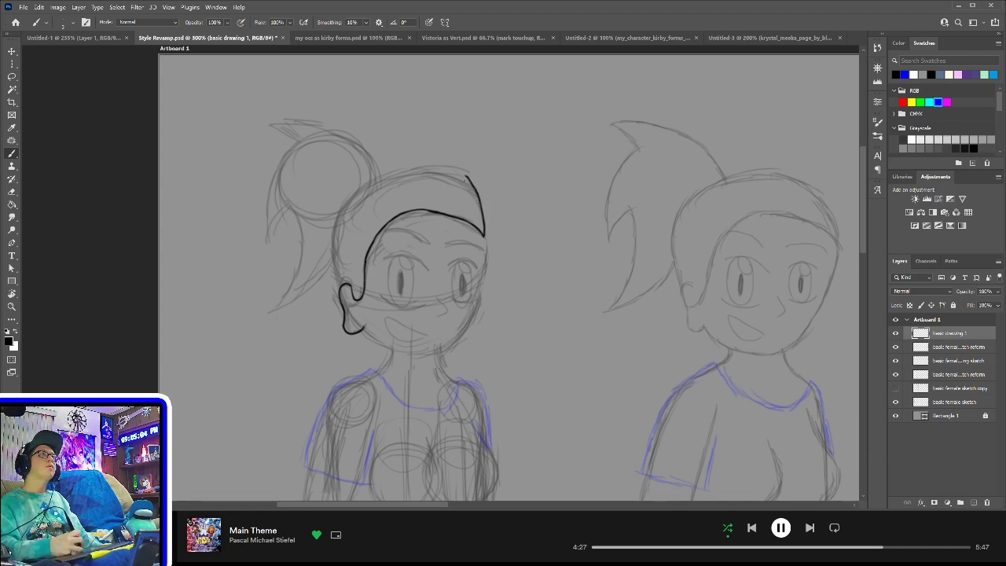
- Ink the outer hair outline of the original figure from the ear up around the back of the head to the crown
mouse_move(340, 285)
mouse_down()
mouse_move(332, 214)
mouse_move(367, 183)
mouse_up()
key(ctrl+z)
mouse_move(342, 280)
mouse_down()
mouse_move(357, 186)
mouse_move(421, 167)
mouse_up()
key(ctrl+z)
mouse_move(342, 280)
mouse_down()
mouse_move(342, 220)
mouse_move(431, 176)
mouse_move(482, 198)
mouse_up()
key(ctrl+z)
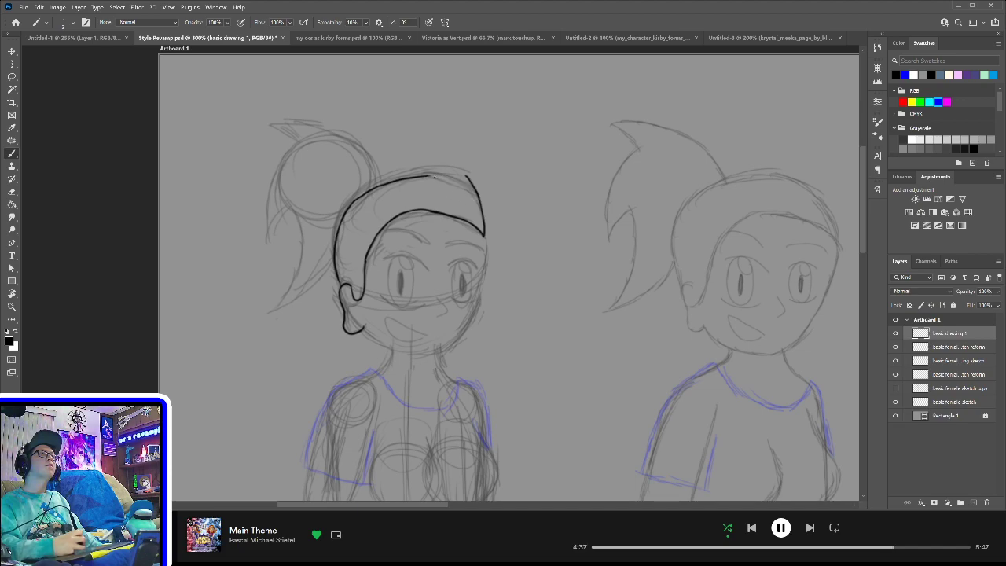
- Ink the original figure's hair outline in black from the crown down to the right end of the front hairline
mouse_move(427, 176)
mouse_down()
mouse_move(480, 200)
mouse_move(469, 190)
mouse_move(481, 208)
mouse_up()
key(e)
key(b)
key(ctrl+z)
key(ctrl+z)
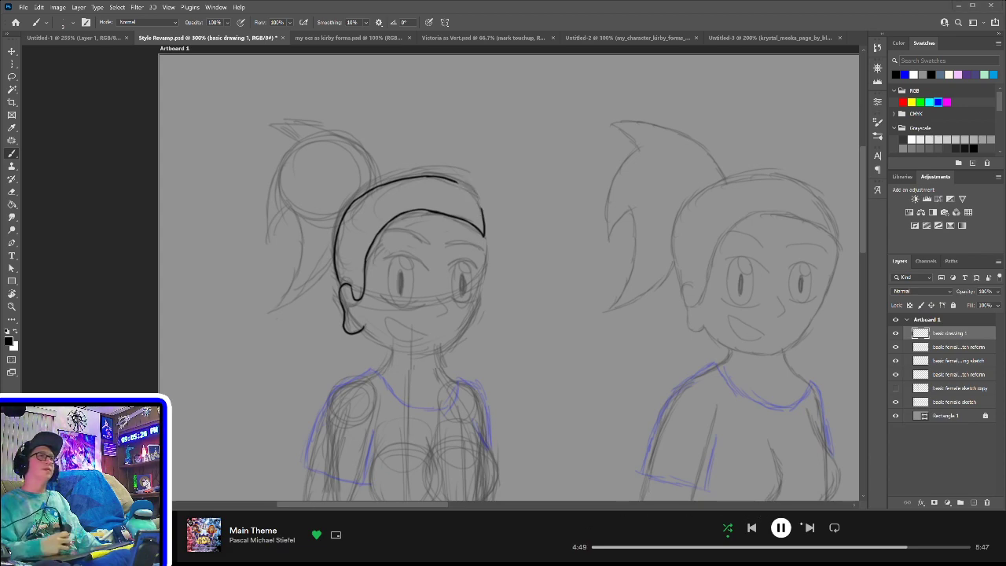
click(810, 529)
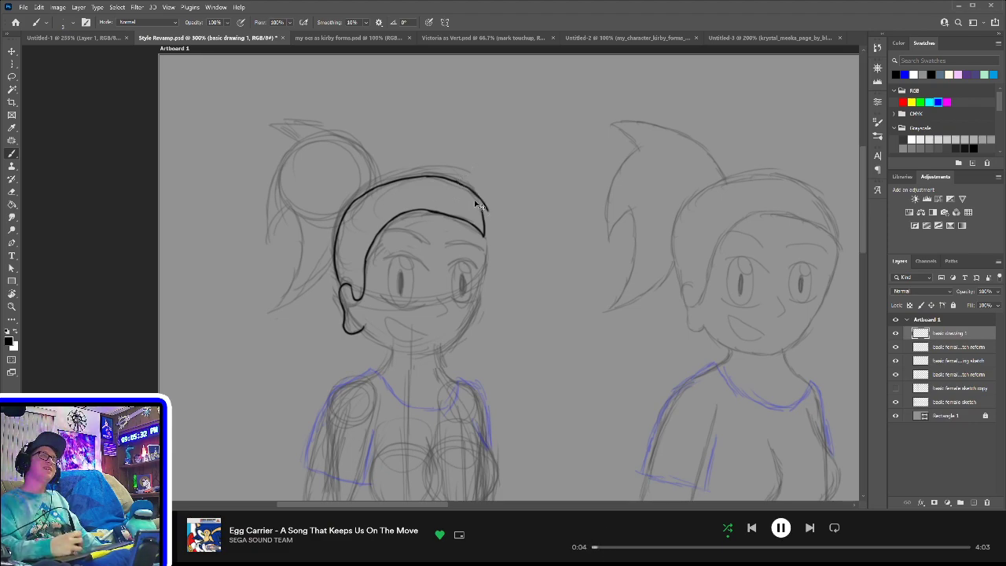
drag(456, 183, 484, 222)
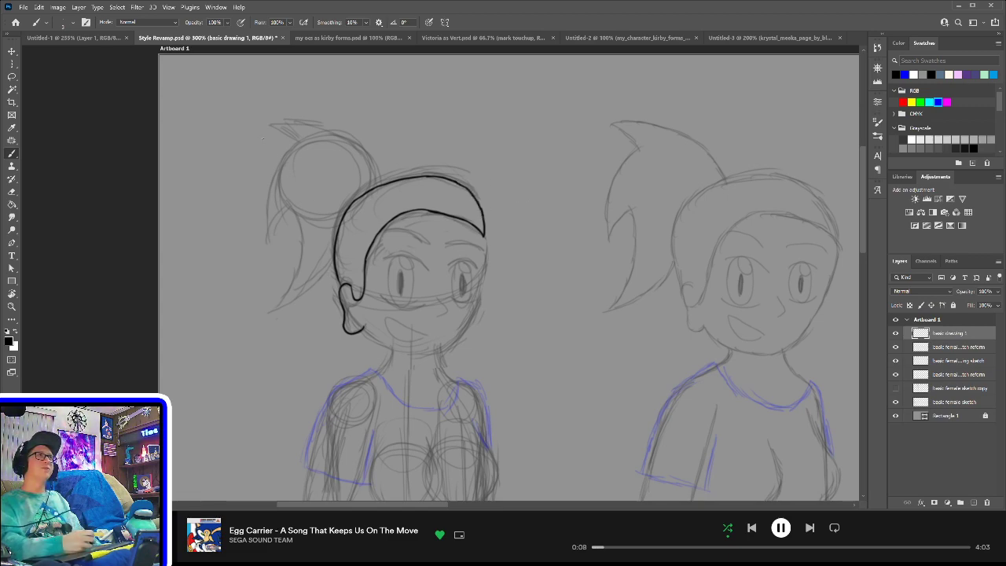
- Ink the ponytail's upper edge as one smooth curve from its pointed tip to the head, redoing the stroke until it fits
mouse_move(271, 125)
mouse_down()
mouse_move(302, 124)
mouse_move(381, 184)
mouse_up()
key(ctrl+z)
mouse_move(270, 123)
mouse_down()
mouse_move(329, 130)
mouse_move(379, 181)
mouse_up()
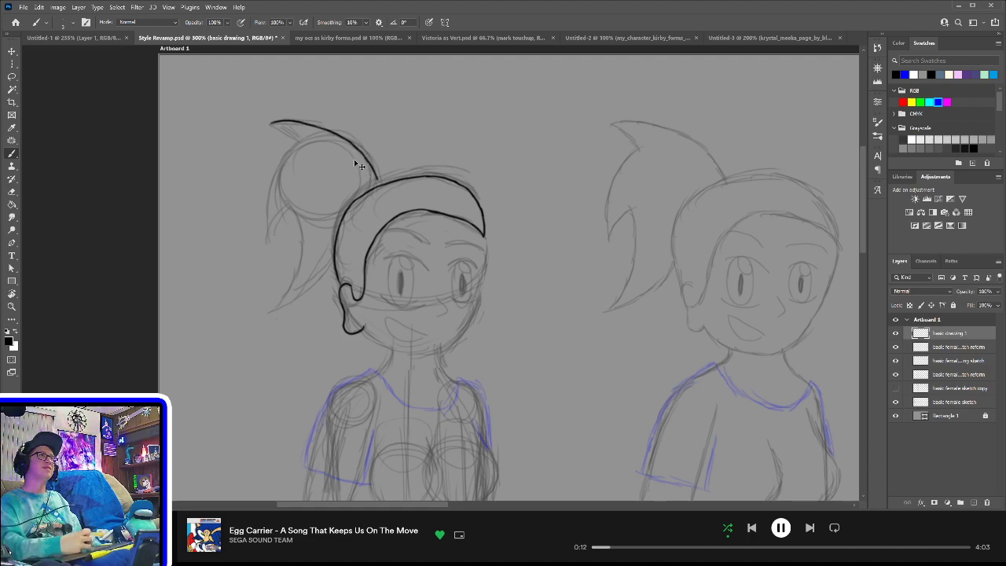
key(ctrl+z)
mouse_move(271, 124)
mouse_down()
mouse_move(364, 149)
mouse_move(379, 179)
mouse_up()
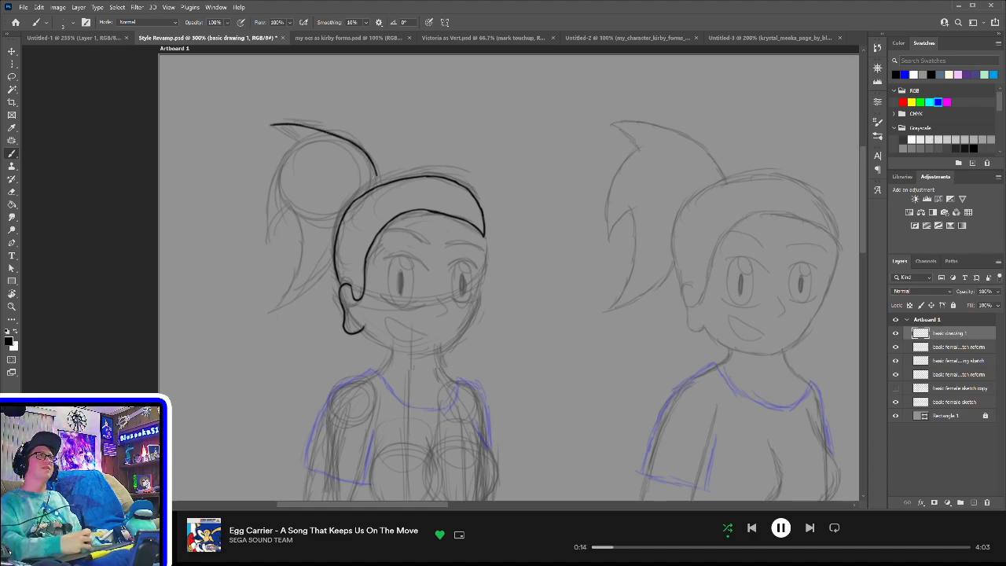
key(ctrl+z)
mouse_move(270, 124)
mouse_down()
mouse_move(318, 125)
mouse_move(379, 181)
mouse_up()
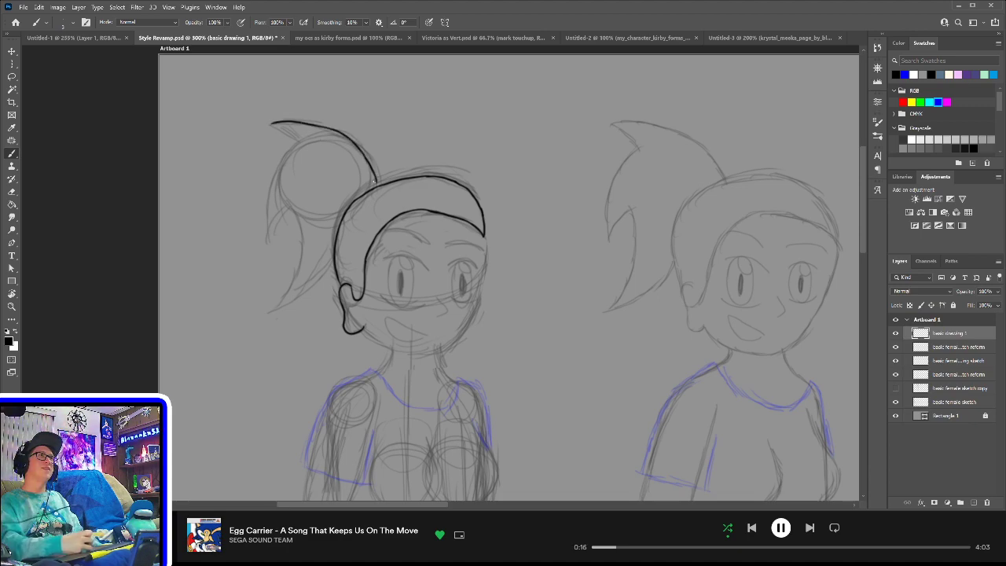
key(ctrl+z)
mouse_move(269, 123)
mouse_down()
mouse_move(371, 159)
mouse_move(384, 181)
mouse_up()
key(ctrl+z)
mouse_move(271, 123)
mouse_down()
mouse_move(357, 137)
mouse_move(379, 181)
mouse_up()
key(ctrl+z)
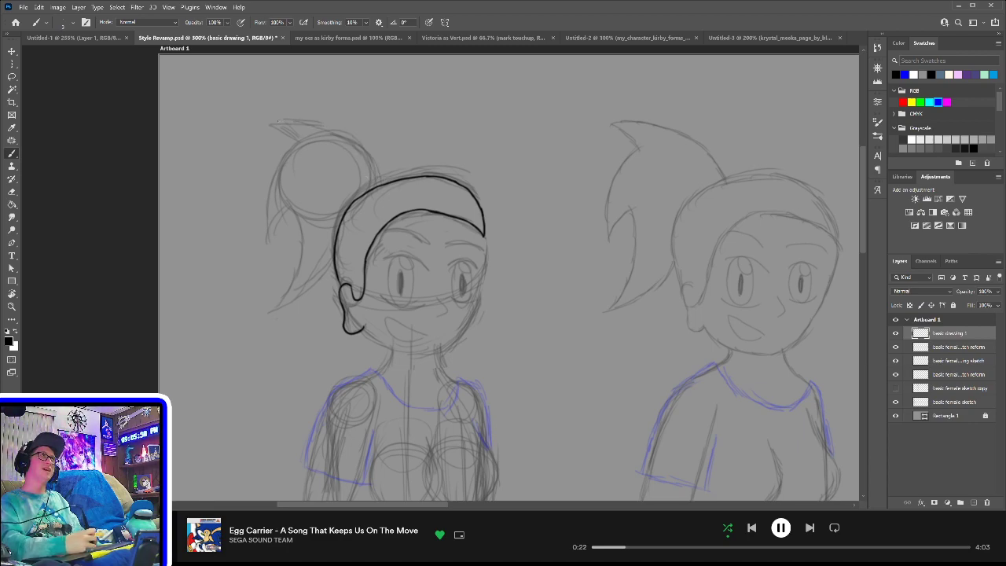
mouse_move(270, 123)
mouse_down()
mouse_move(355, 138)
mouse_move(382, 190)
mouse_up()
key(ctrl+z)
mouse_move(270, 122)
mouse_down()
mouse_move(375, 168)
mouse_move(376, 181)
mouse_up()
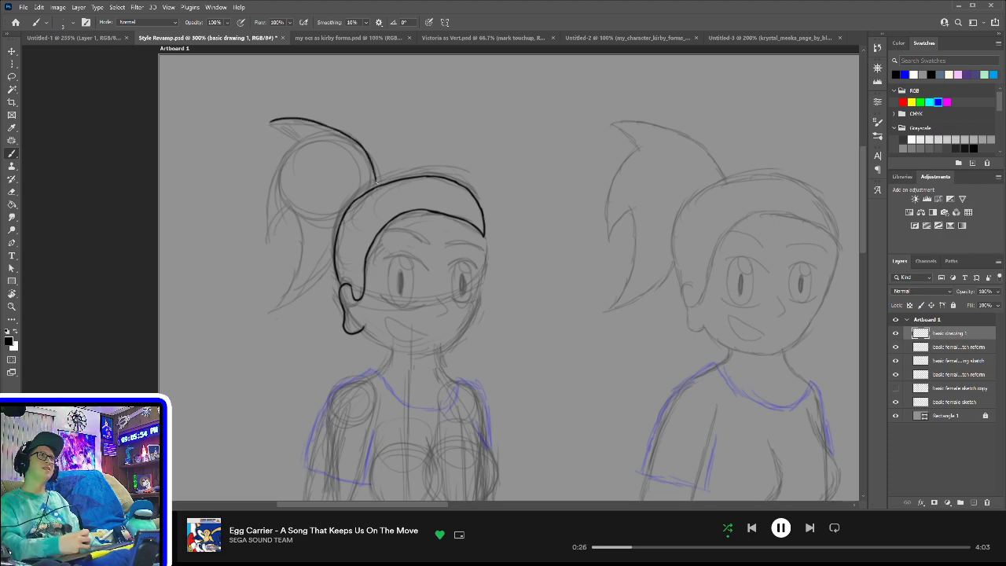
- Ink the ponytail's outer edge, middle notch and lower spike back to the head, and save the file
mouse_move(272, 125)
mouse_down()
mouse_move(290, 139)
mouse_move(272, 232)
mouse_move(290, 210)
mouse_up()
key(ctrl+z)
mouse_move(291, 140)
mouse_down()
mouse_move(262, 188)
mouse_move(266, 236)
mouse_move(286, 208)
mouse_move(272, 305)
mouse_move(334, 264)
mouse_up()
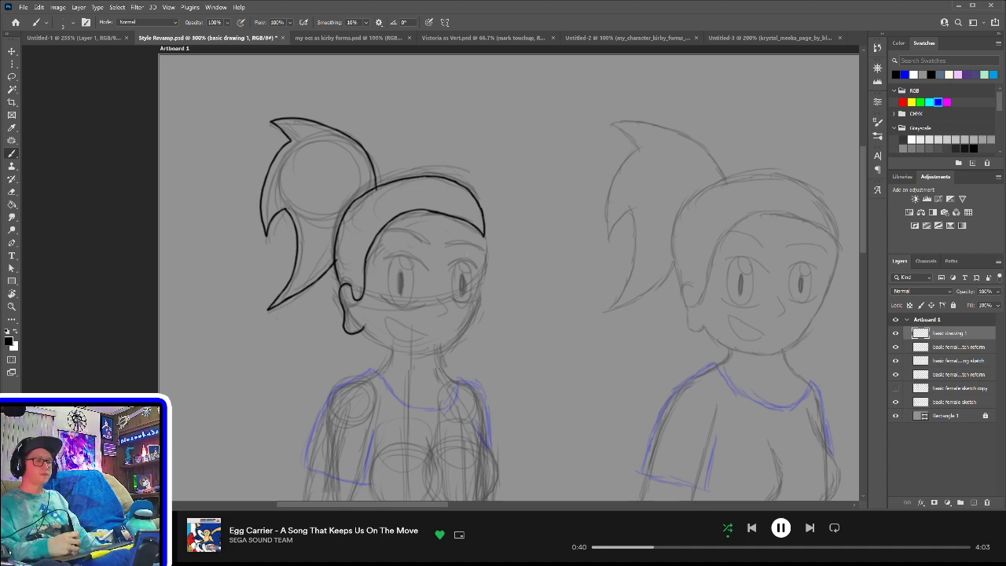
drag(409, 228, 445, 150)
key(ctrl+s)
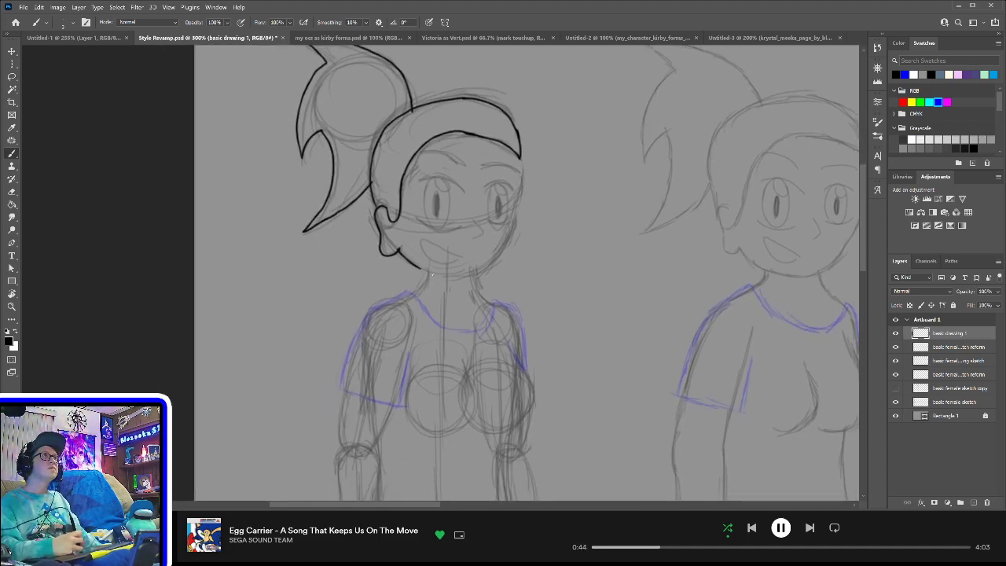
- Ink the jawline, both sides of the neck, the right edge of the face and both eyebrows
mouse_move(398, 248)
mouse_down()
mouse_move(422, 269)
mouse_move(414, 295)
mouse_move(476, 268)
mouse_up()
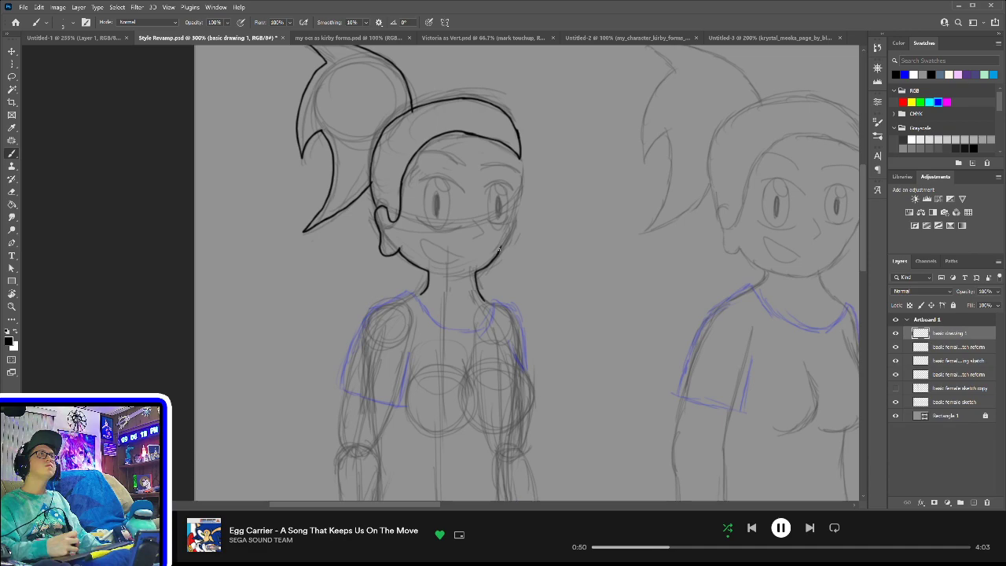
mouse_move(500, 250)
mouse_down()
mouse_move(520, 154)
mouse_move(520, 190)
mouse_up()
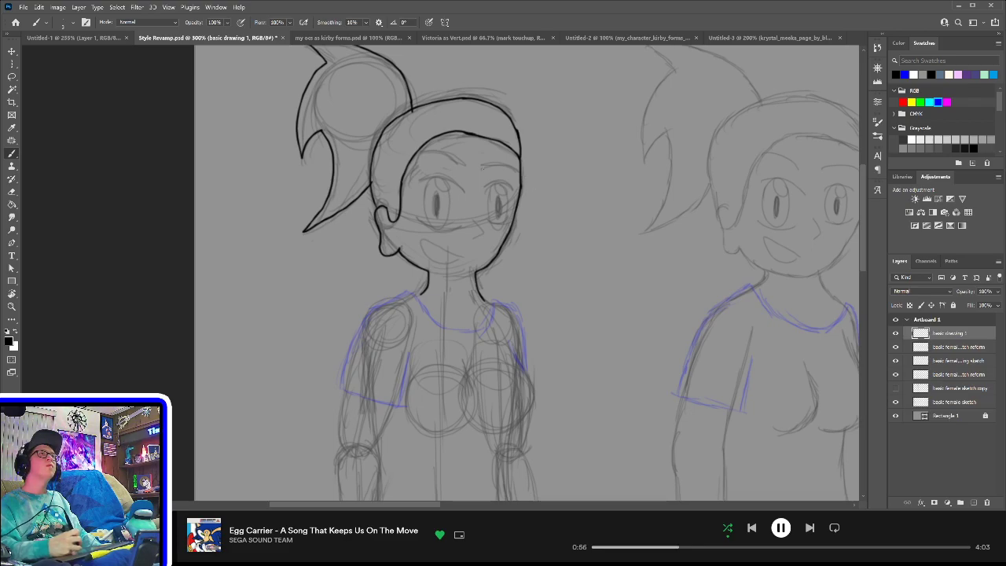
drag(419, 163, 517, 166)
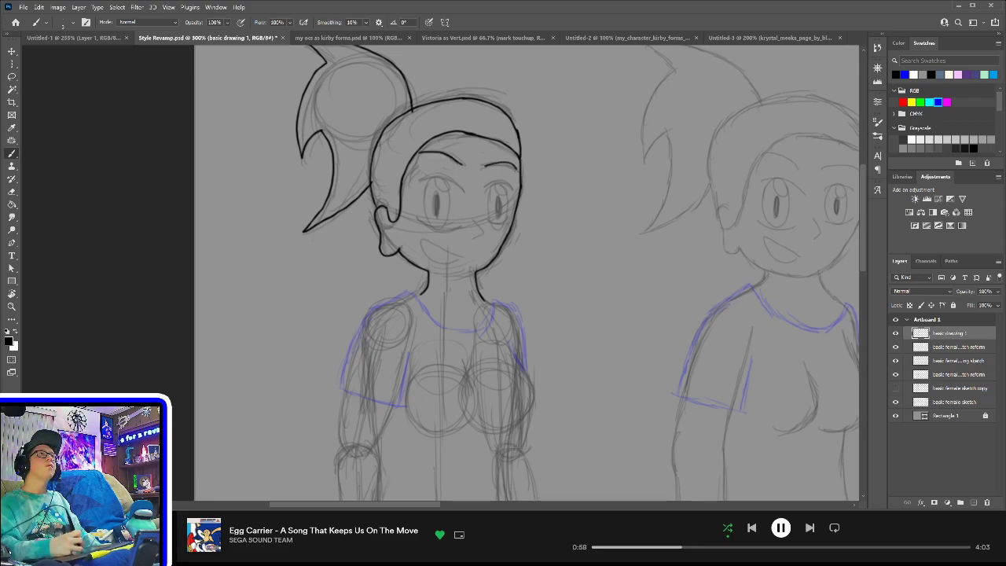
- Ink both eyes with their lash lines, oval irises, highlights and filled black pupils
mouse_move(420, 181)
mouse_down()
mouse_move(464, 194)
mouse_move(514, 189)
mouse_move(489, 219)
mouse_move(419, 221)
mouse_up()
key(ctrl+z)
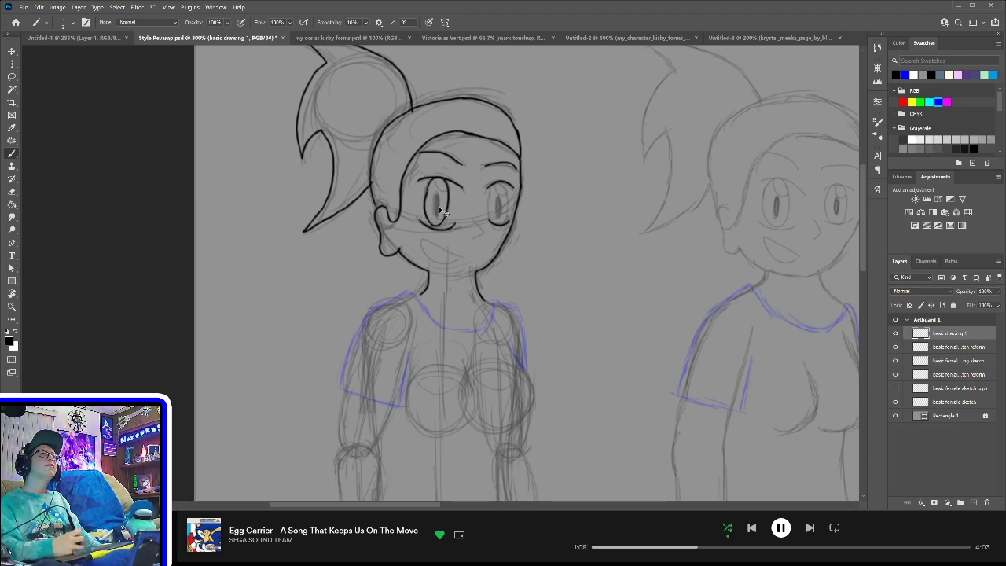
drag(452, 203, 425, 184)
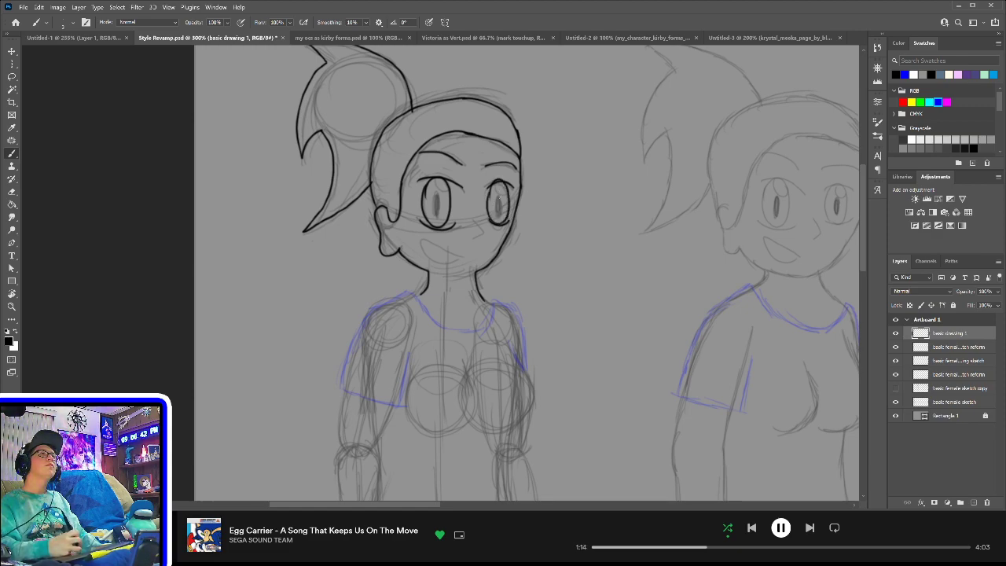
mouse_move(507, 192)
mouse_down()
mouse_move(489, 195)
mouse_move(505, 188)
mouse_move(498, 198)
mouse_up()
key(ctrl+z)
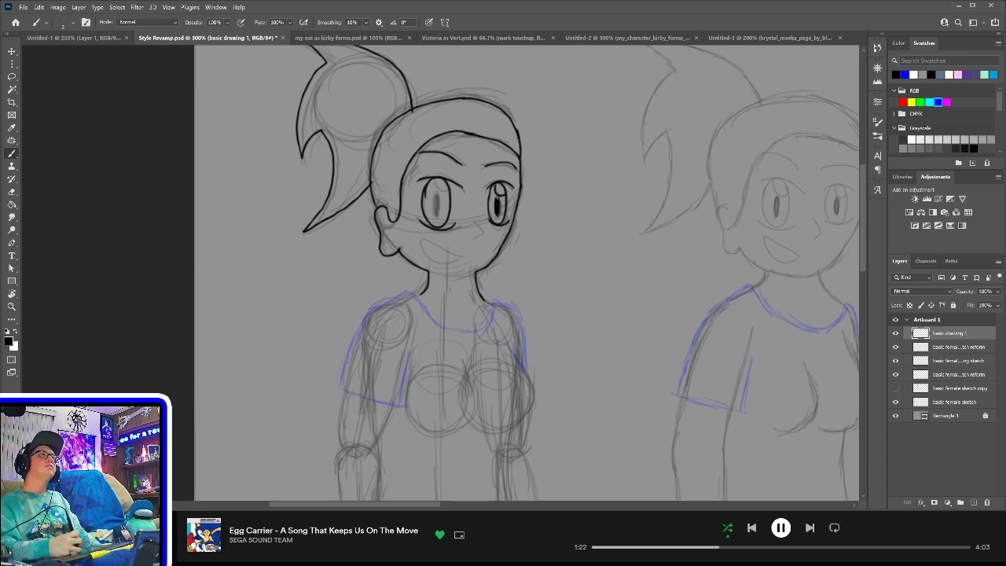
mouse_move(439, 181)
mouse_down()
mouse_move(448, 190)
mouse_move(439, 212)
mouse_move(480, 237)
mouse_move(423, 239)
mouse_up()
- Ink the open smiling mouth and the nose, and close the chin line between the two sides of the jaw
mouse_move(424, 242)
mouse_down()
mouse_move(469, 269)
mouse_move(425, 240)
mouse_up()
key(ctrl+z)
key(ctrl+z)
key(ctrl+z)
mouse_move(424, 241)
mouse_down()
mouse_move(445, 267)
mouse_move(466, 259)
mouse_move(432, 245)
mouse_move(463, 253)
mouse_up()
key(ctrl+z)
key(ctrl+z)
key(ctrl+z)
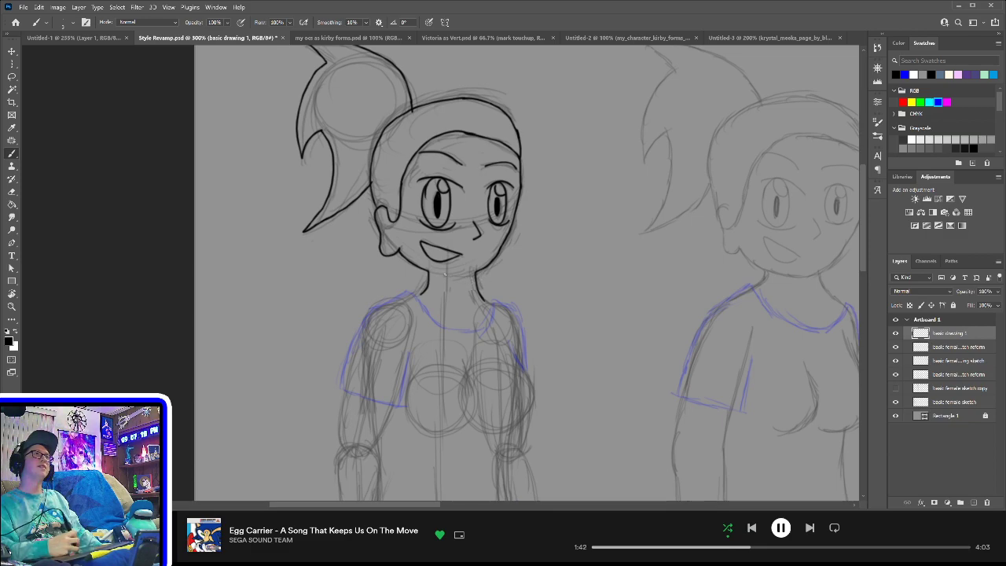
drag(445, 275, 488, 264)
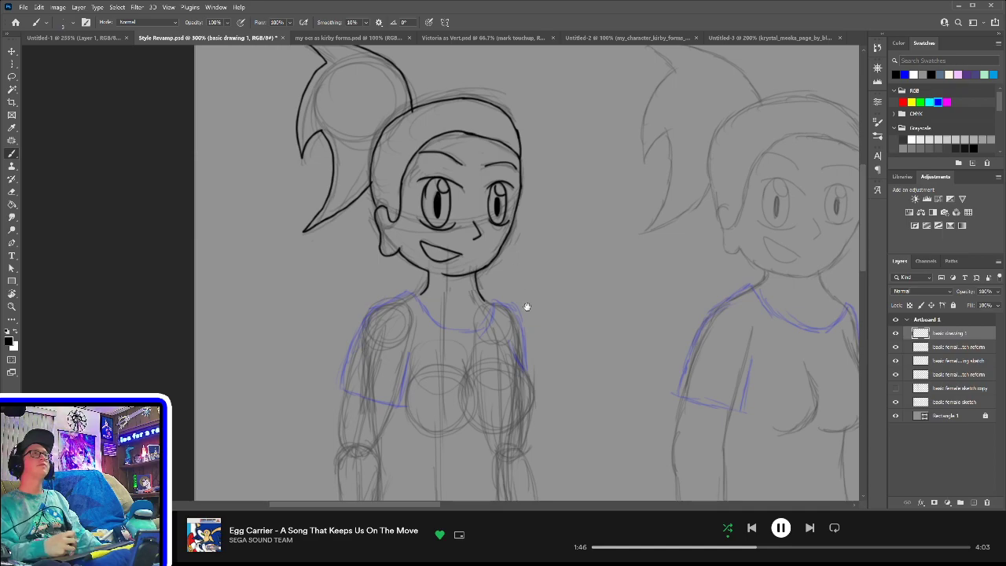
- Ink the T-shirt's shoulders and curved neckline, and outline the sleeve on the figure's left-hand side
drag(527, 307, 530, 227)
mouse_move(339, 321)
mouse_down()
mouse_move(354, 269)
mouse_move(381, 233)
mouse_move(424, 224)
mouse_up()
mouse_move(426, 239)
mouse_down()
mouse_move(473, 259)
mouse_move(494, 229)
mouse_move(516, 250)
mouse_up()
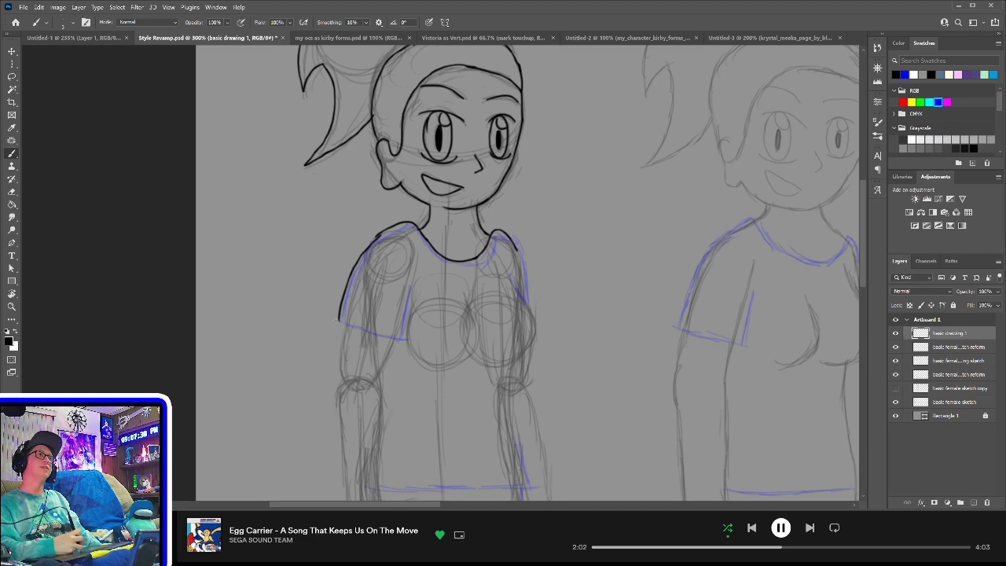
mouse_move(339, 320)
mouse_down()
mouse_move(412, 335)
mouse_move(384, 334)
mouse_move(401, 335)
mouse_move(413, 291)
mouse_up()
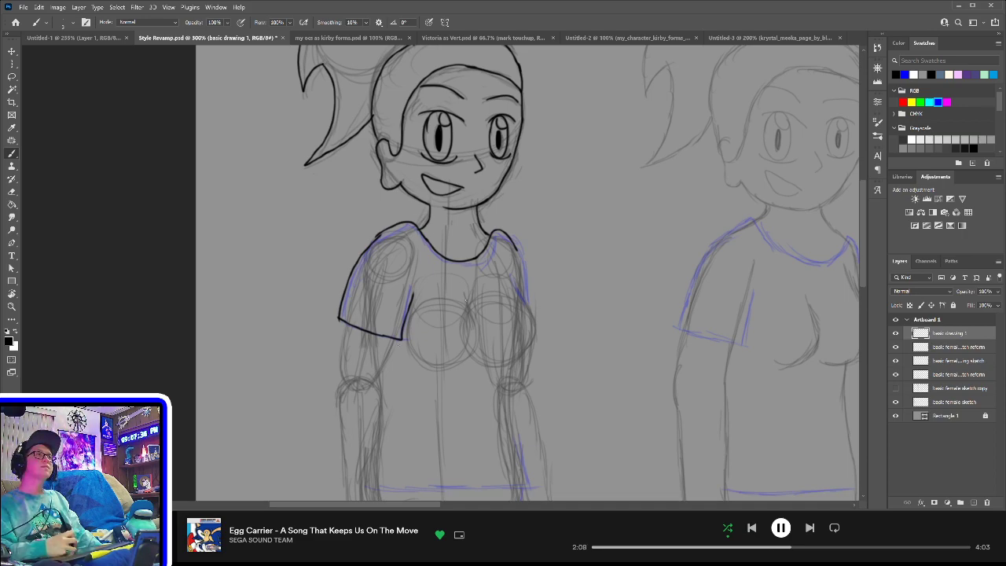
- Ink the curved chest line at the middle of the shirt, redoing the stroke until it follows the sketch
drag(537, 320, 484, 289)
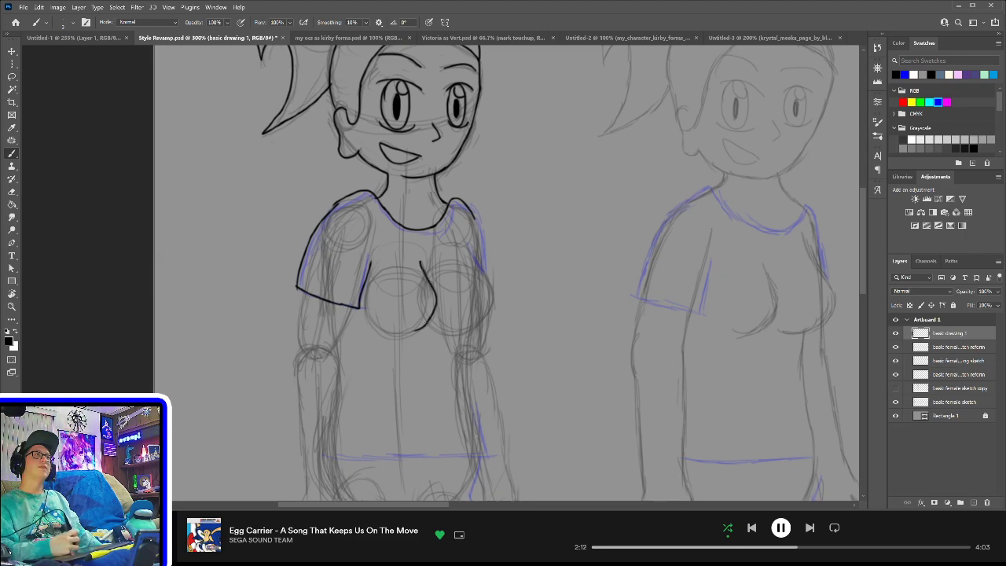
mouse_move(423, 261)
mouse_down()
mouse_move(438, 306)
mouse_move(411, 336)
mouse_up()
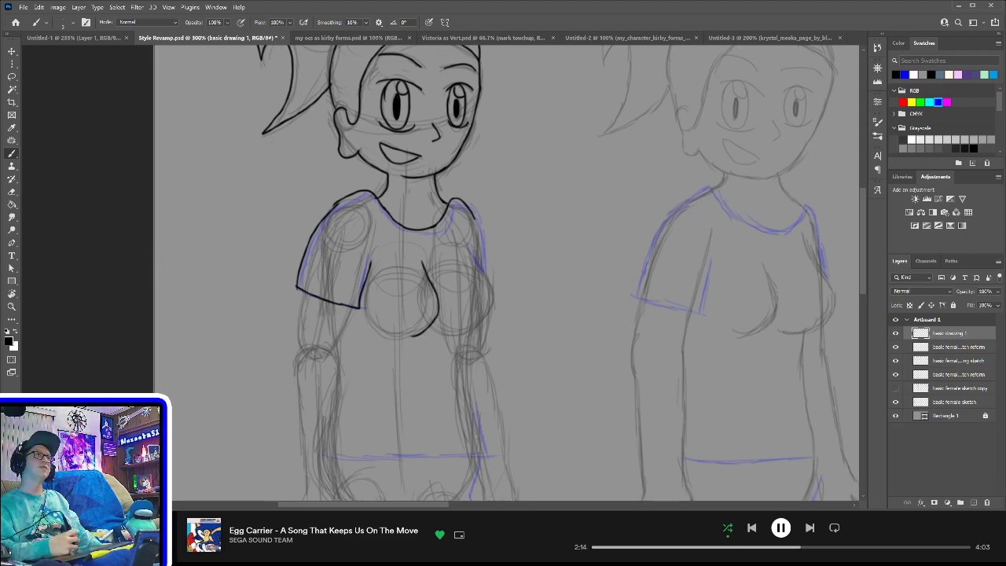
key(ctrl+z)
mouse_move(423, 261)
mouse_down()
mouse_move(438, 295)
mouse_move(437, 320)
mouse_up()
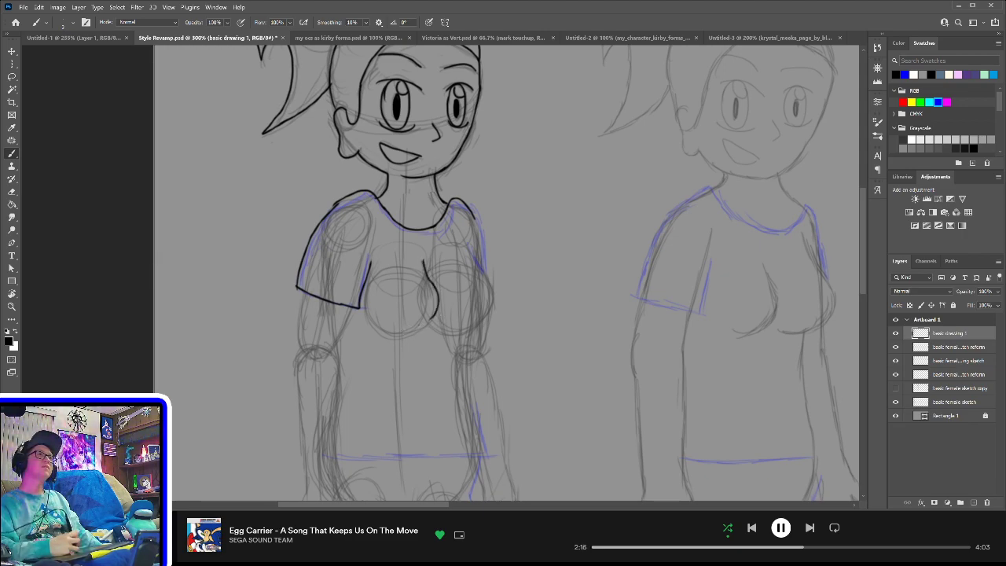
key(ctrl+z)
drag(424, 262, 431, 290)
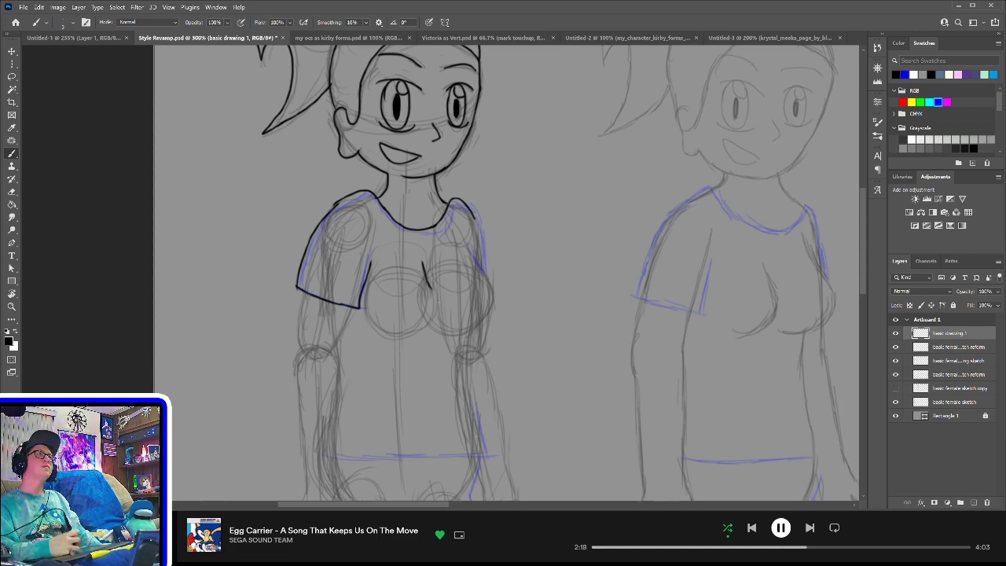
key(ctrl+z)
drag(419, 259, 418, 334)
key(ctrl+z)
drag(422, 270, 415, 329)
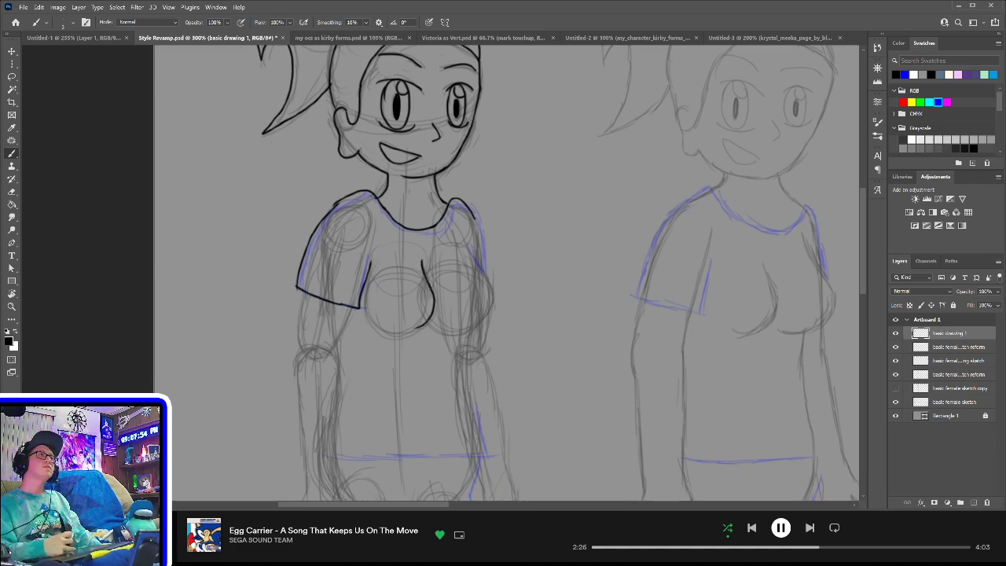
- Ink the right contour of the torso from the chest past the waist, and the outer edge of the right sleeve
mouse_move(472, 250)
mouse_down()
mouse_move(484, 270)
mouse_move(469, 381)
mouse_move(483, 440)
mouse_up()
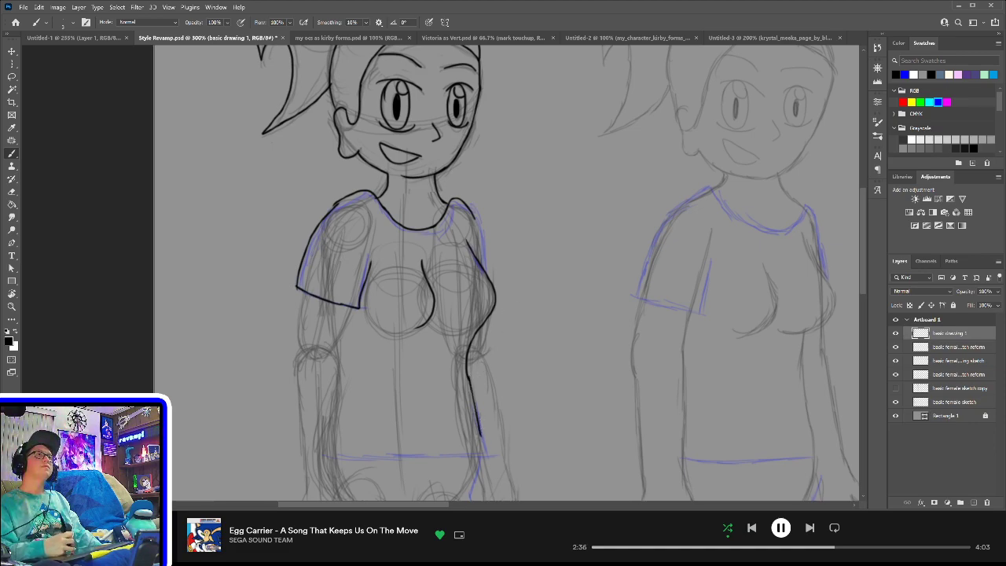
drag(480, 355, 489, 315)
key(ctrl+z)
mouse_move(486, 272)
mouse_down()
mouse_move(473, 214)
mouse_move(483, 237)
mouse_up()
key(ctrl+z)
key(ctrl+z)
drag(486, 273, 473, 218)
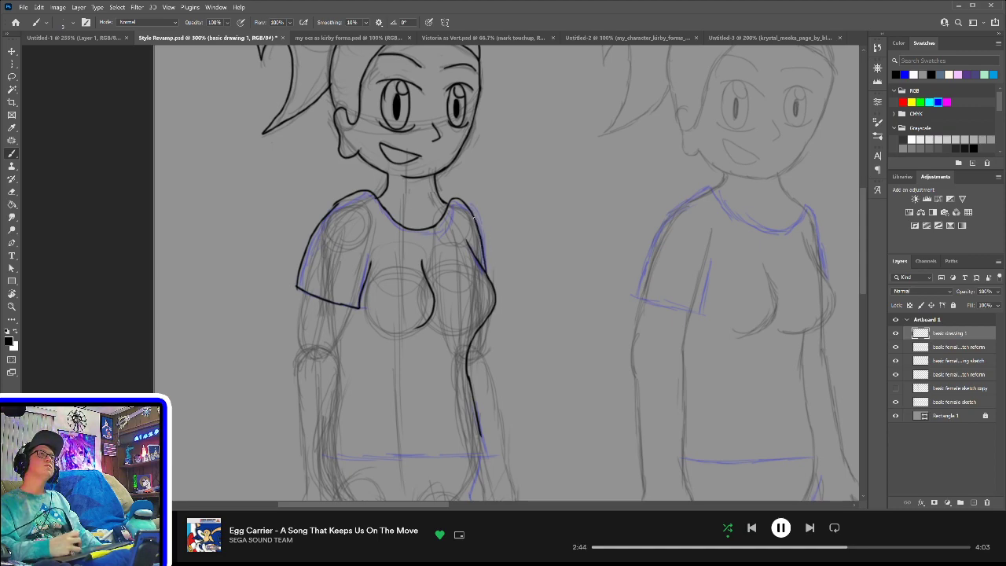
- Ink both sides of the left-hand upper arm from the sleeve hem down to the elbow
drag(496, 334, 500, 233)
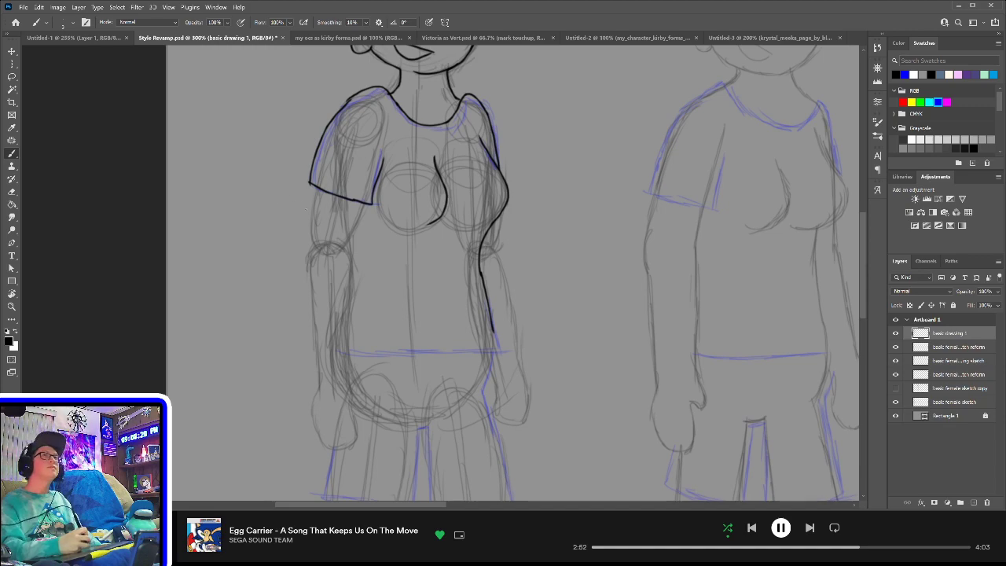
drag(311, 188, 309, 250)
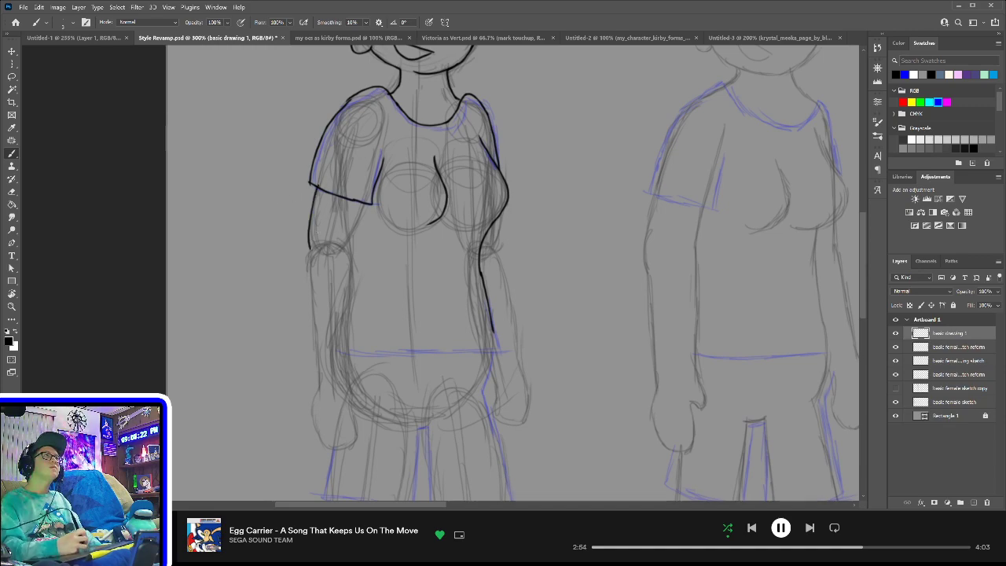
drag(367, 203, 341, 249)
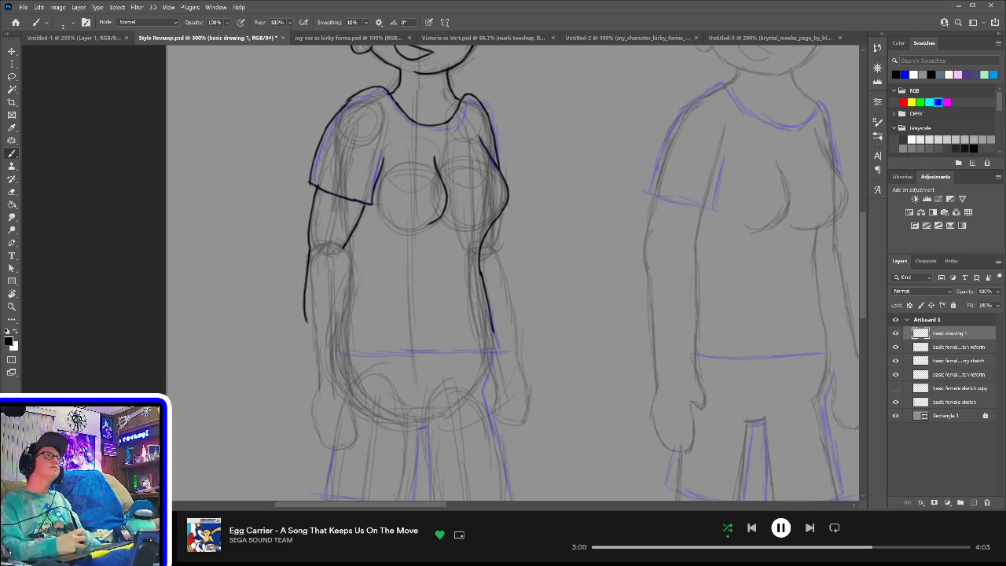
- Ink both sides of the left-hand forearm from the elbow down to the wrist, redoing strokes that stray from the sketch
drag(312, 248, 319, 307)
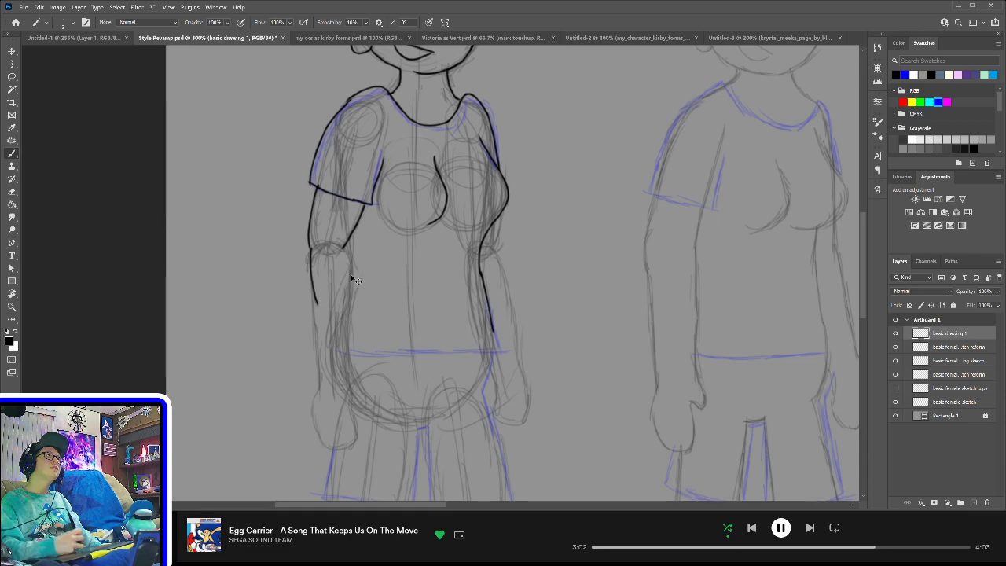
key(ctrl+z)
drag(310, 252, 305, 316)
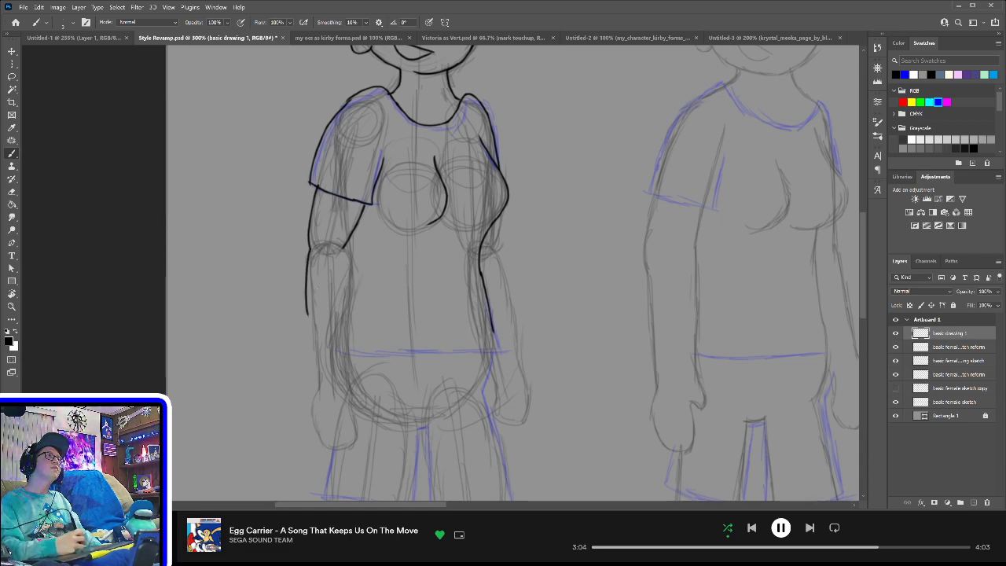
key(ctrl+z)
drag(310, 251, 315, 315)
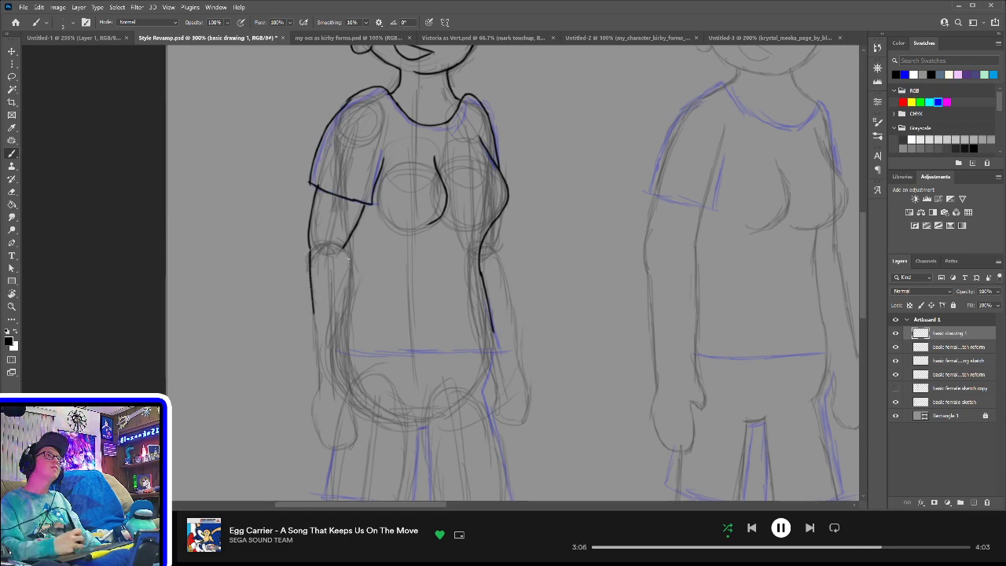
drag(342, 248, 352, 315)
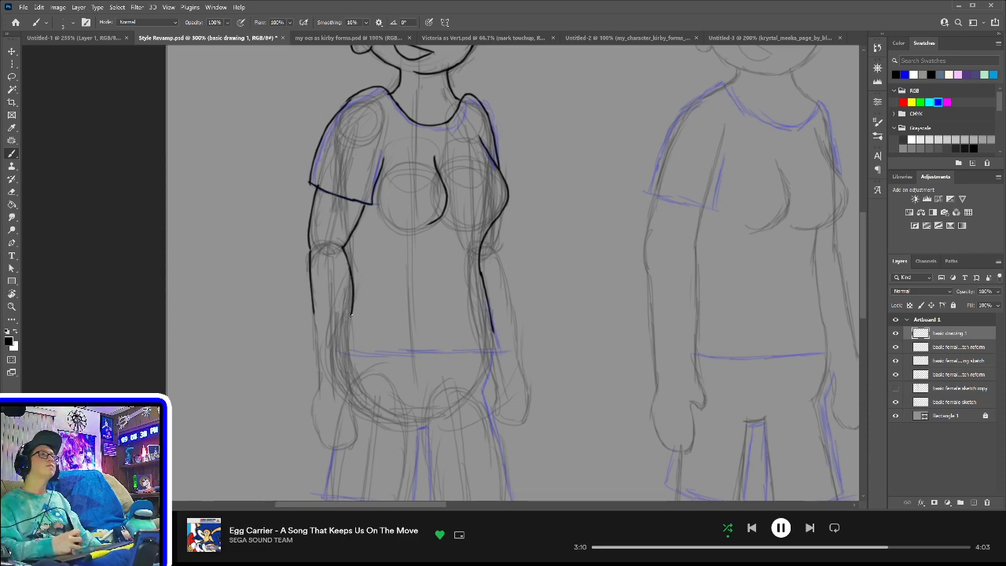
drag(352, 316, 342, 376)
key(ctrl+z)
drag(351, 315, 346, 376)
drag(313, 309, 317, 370)
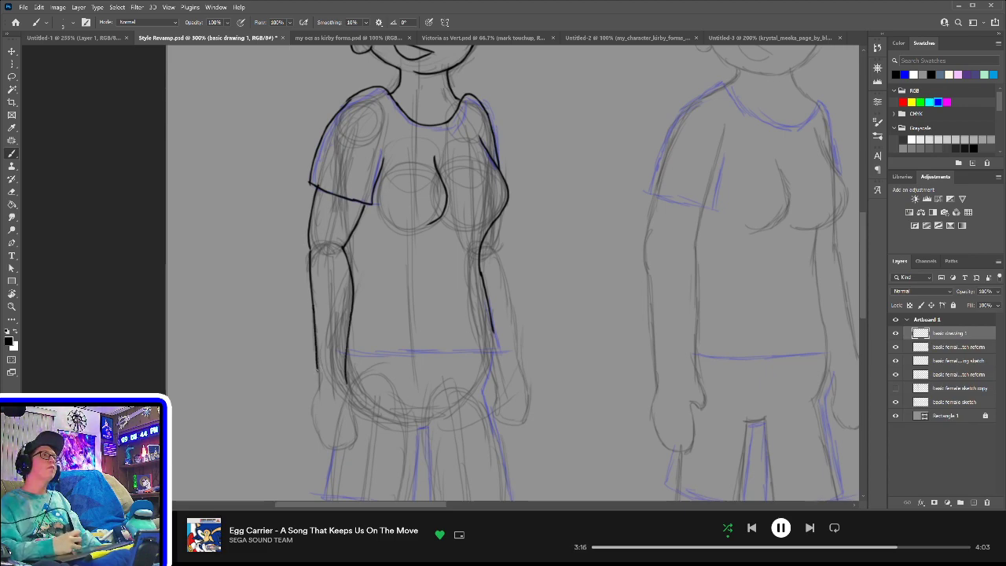
- Ink the outline of the left-hand hand with its thumb, joining it to both sides of the wrist
mouse_move(347, 381)
mouse_down()
mouse_move(359, 408)
mouse_move(357, 443)
mouse_move(326, 448)
mouse_move(349, 431)
mouse_move(324, 450)
mouse_move(317, 373)
mouse_up()
key(ctrl+z)
key(ctrl+z)
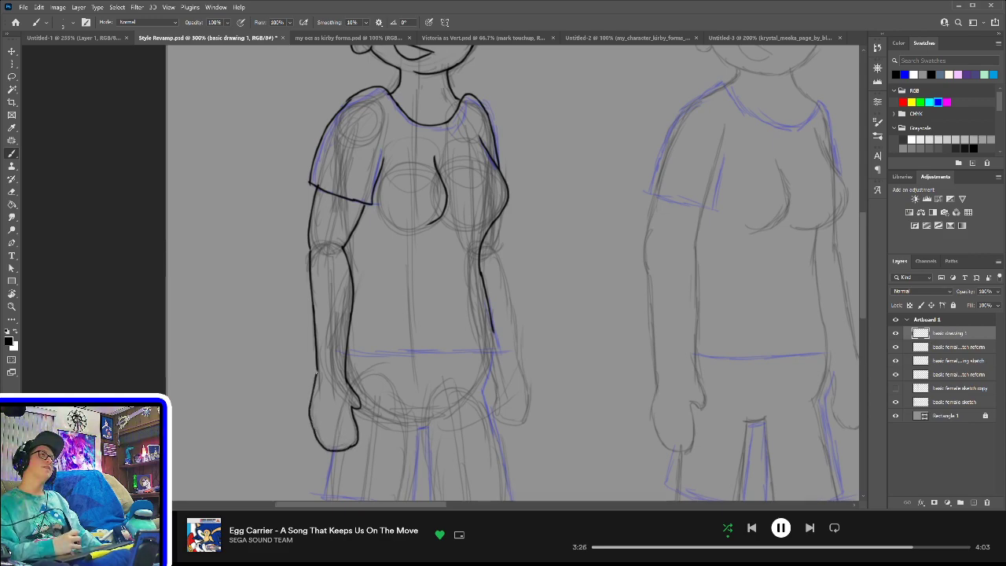
- Redraw the outer wrist line of the figure's right arm and ink the shirt's bottom hem along the blue guide
key(ctrl+z)
mouse_move(316, 433)
mouse_down()
mouse_move(319, 377)
mouse_move(319, 389)
mouse_up()
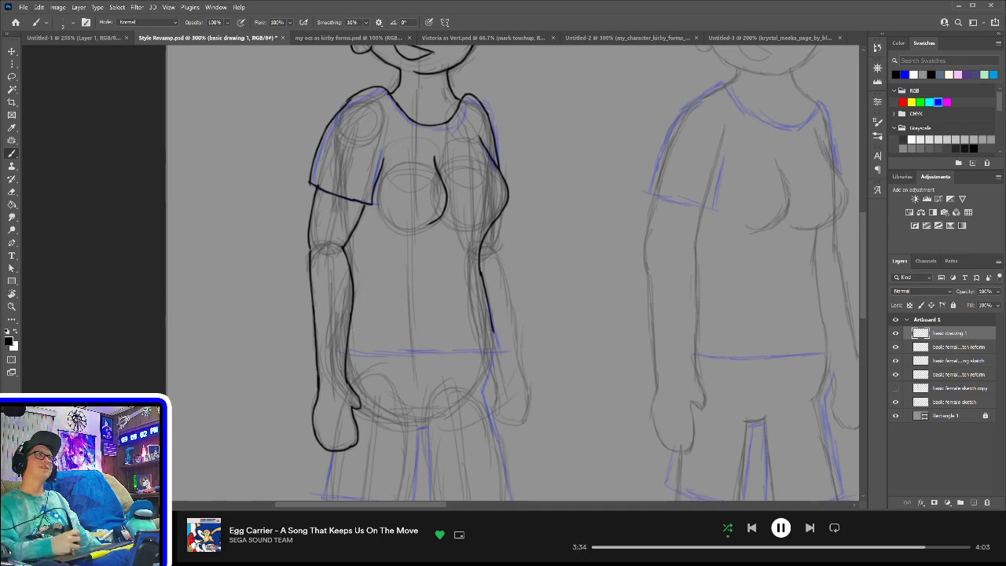
mouse_move(346, 355)
mouse_down()
mouse_move(493, 353)
mouse_move(494, 329)
mouse_up()
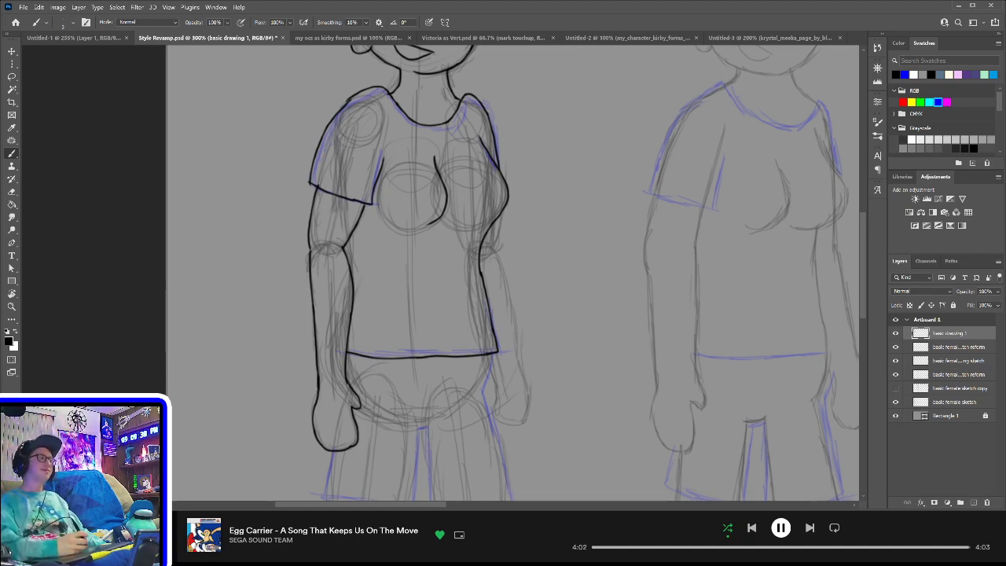
- Erase the inked mitten-shaped hand below the wrist of the figure's right arm
key(e)
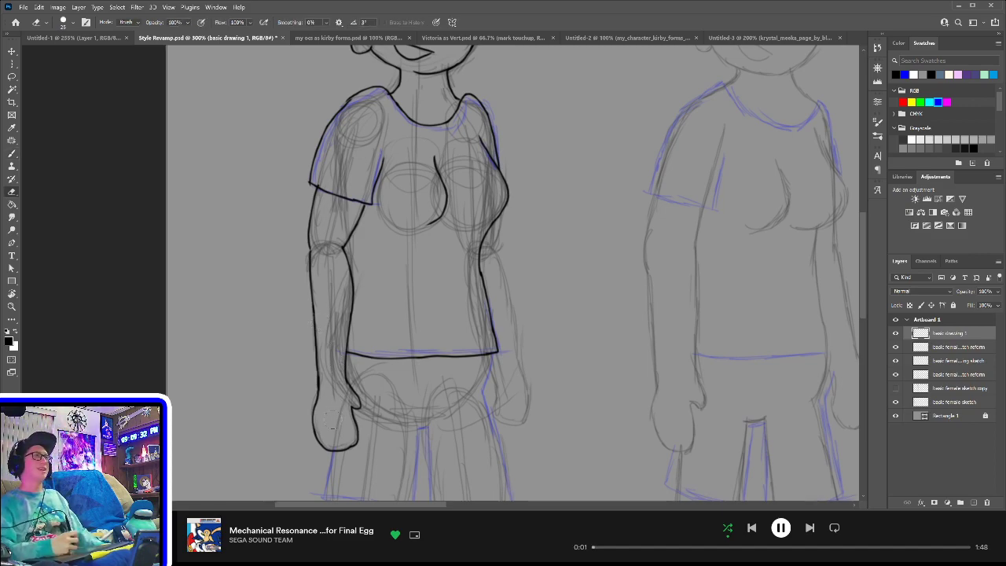
mouse_move(311, 398)
mouse_down()
mouse_move(320, 429)
mouse_move(362, 443)
mouse_move(360, 414)
mouse_move(366, 428)
mouse_move(396, 306)
mouse_move(422, 275)
mouse_up()
key(ctrl+plus)
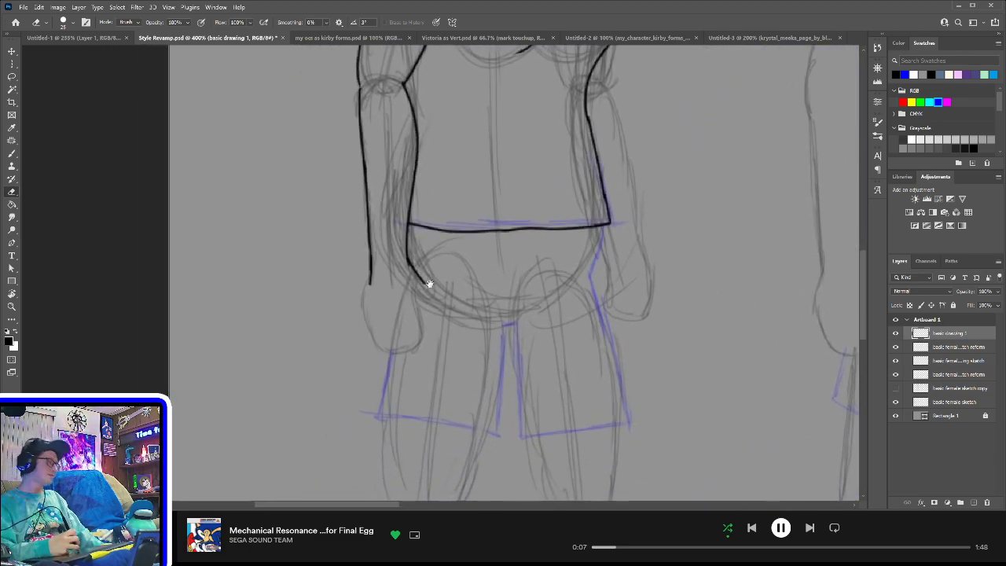
- Ink the thumb and index finger of the figure's right hand with the Brush, redoing strokes as needed
key(b)
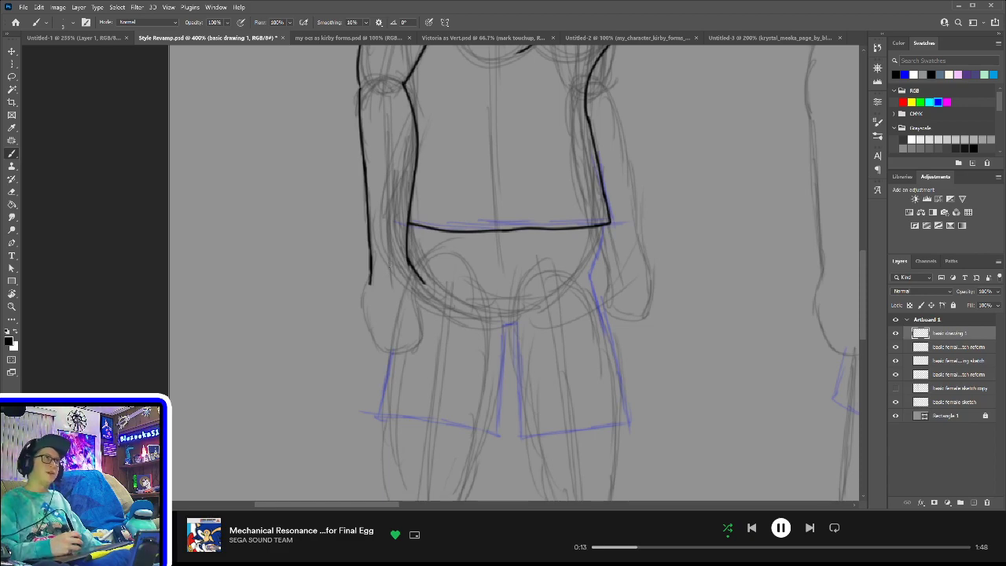
mouse_move(424, 282)
mouse_down()
mouse_move(417, 293)
mouse_move(427, 297)
mouse_move(411, 279)
mouse_move(370, 284)
mouse_move(426, 296)
mouse_move(406, 315)
mouse_move(418, 346)
mouse_move(396, 325)
mouse_move(394, 300)
mouse_up()
key(ctrl+z)
key(ctrl+z)
key(ctrl+z)
key(ctrl+z)
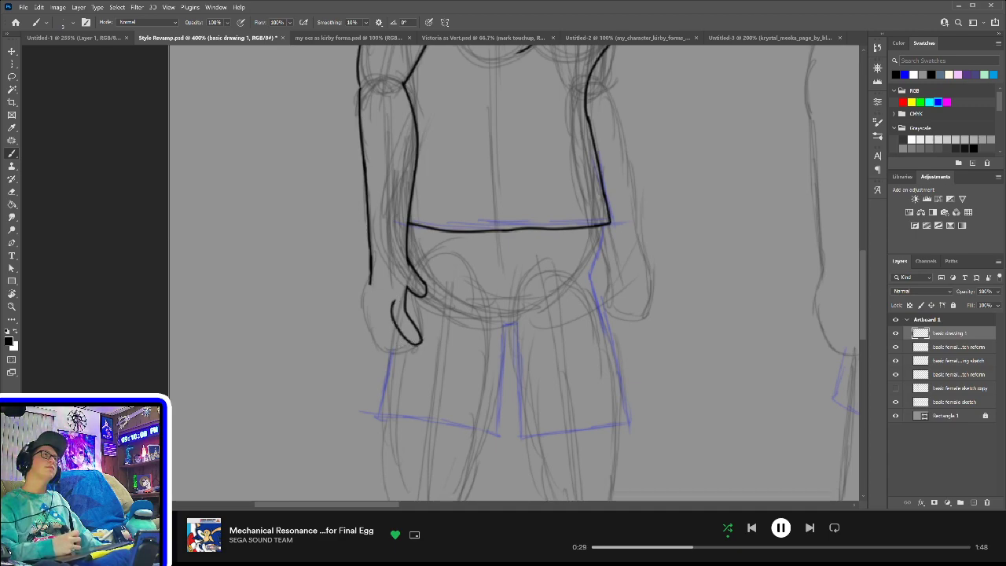
- Ink the remaining fingers and the outer edge of the figure's right hand up to the wrist
mouse_move(413, 342)
mouse_down()
mouse_move(394, 355)
mouse_move(400, 346)
mouse_move(376, 339)
mouse_move(398, 349)
mouse_move(379, 292)
mouse_up()
key(ctrl+z)
key(ctrl+z)
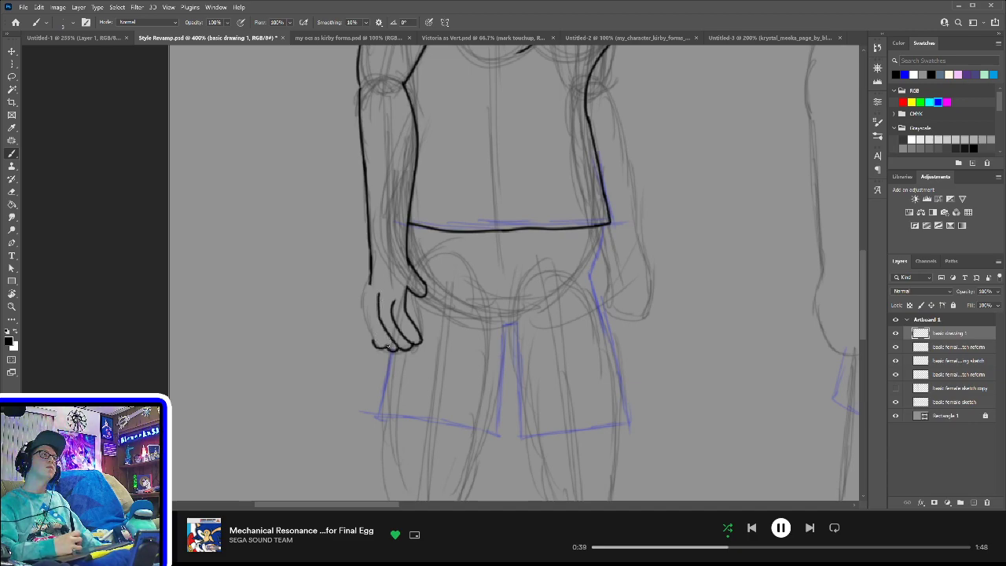
drag(387, 348, 369, 298)
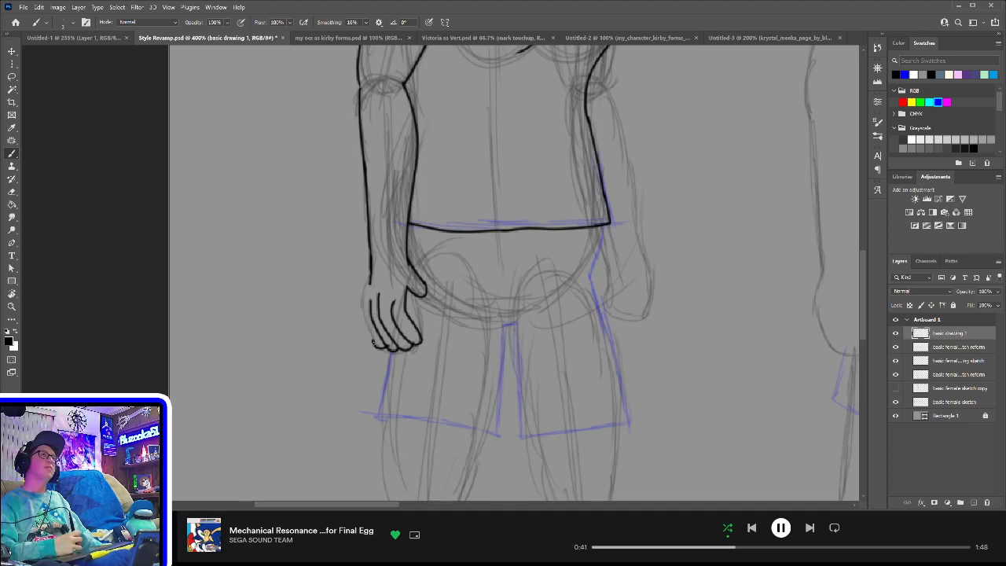
mouse_move(372, 340)
mouse_down()
mouse_move(360, 297)
mouse_move(369, 254)
mouse_up()
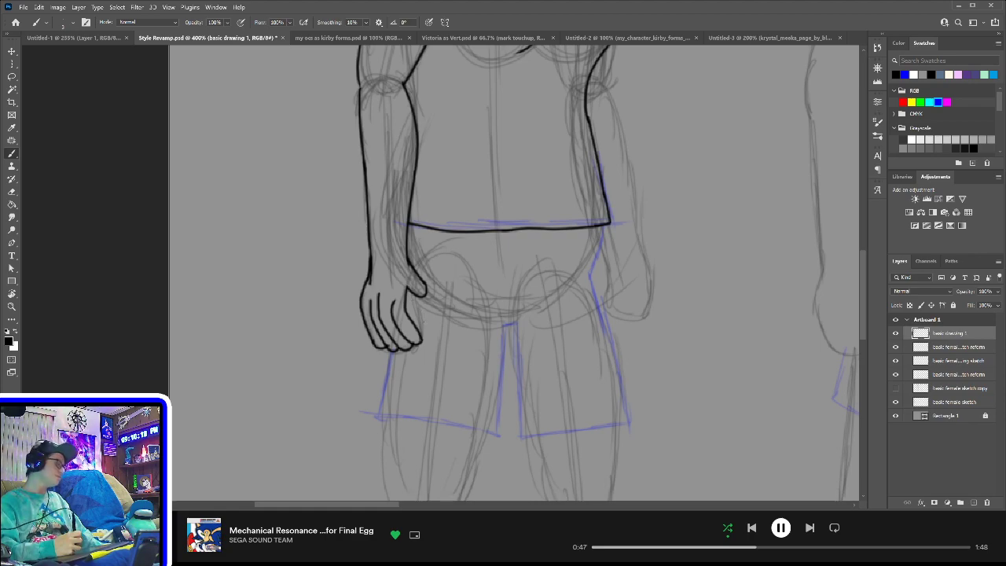
- Erase the thumb tip of the figure's right hand and redraw it slightly longer
key(e)
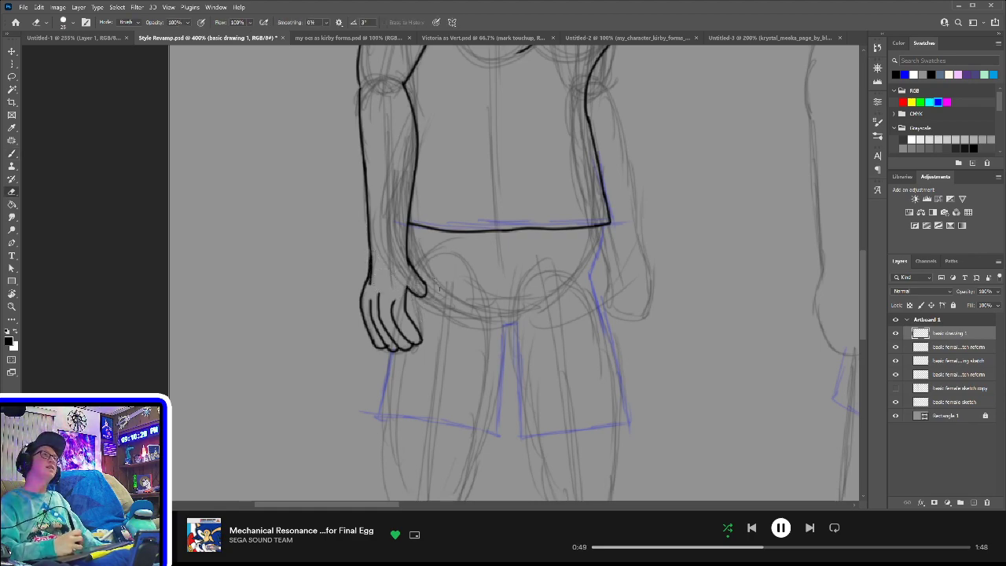
mouse_move(426, 299)
mouse_down()
mouse_move(429, 291)
mouse_move(417, 308)
mouse_move(415, 296)
mouse_move(429, 307)
mouse_move(420, 299)
mouse_up()
key(b)
key(ctrl+z)
key(ctrl+z)
key(ctrl+z)
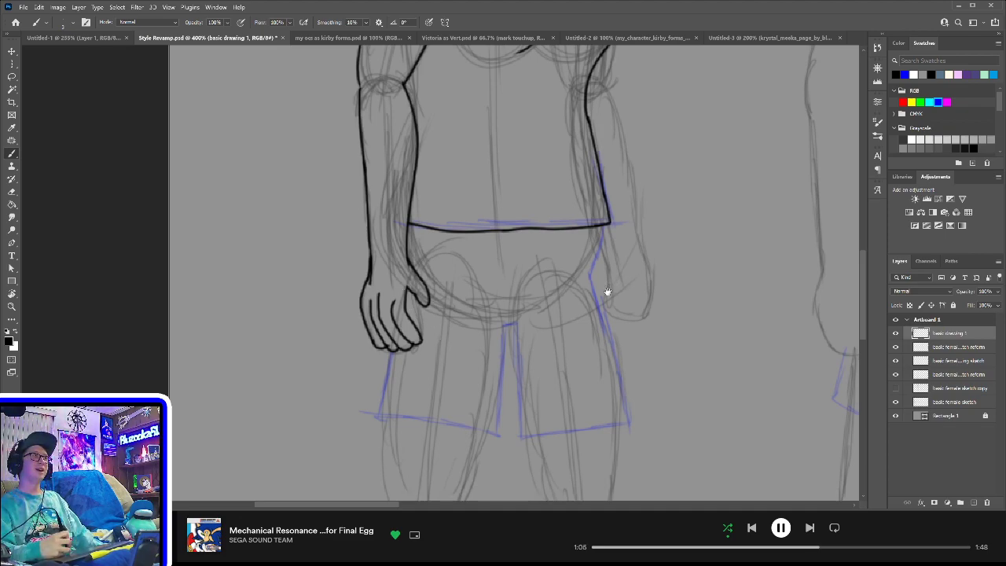
- Ink the outer edge and the rounded fingertips of the figure's left hand
drag(628, 262, 520, 306)
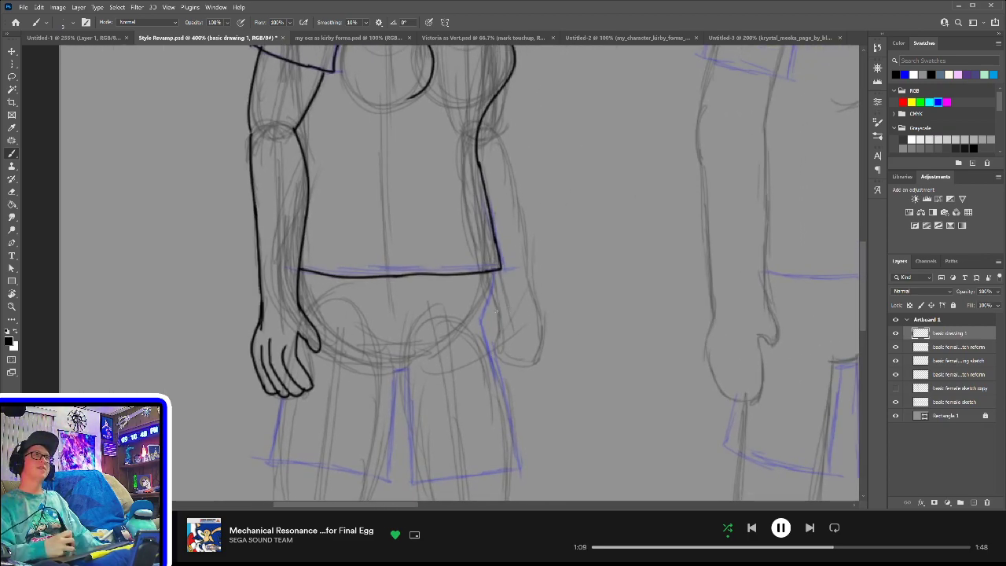
mouse_move(492, 287)
mouse_down()
mouse_move(497, 363)
mouse_move(495, 353)
mouse_move(537, 360)
mouse_up()
key(ctrl+z)
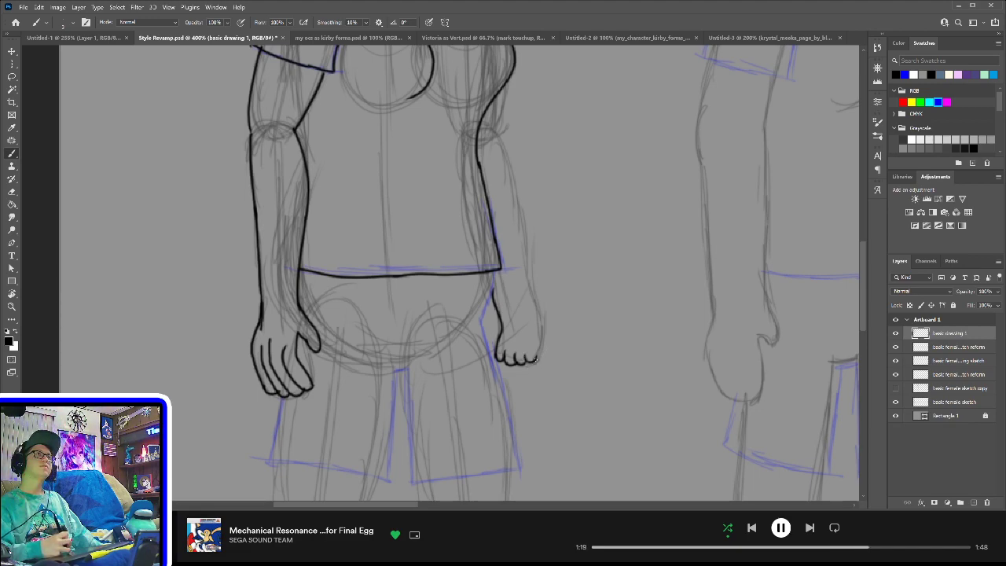
- Ink the thumb of the figure's left hand and the dividing lines between its fingers
drag(534, 300, 549, 335)
key(ctrl+z)
key(ctrl+z)
mouse_move(532, 297)
mouse_down()
mouse_move(554, 324)
mouse_move(550, 344)
mouse_up()
drag(541, 323, 535, 362)
key(ctrl+z)
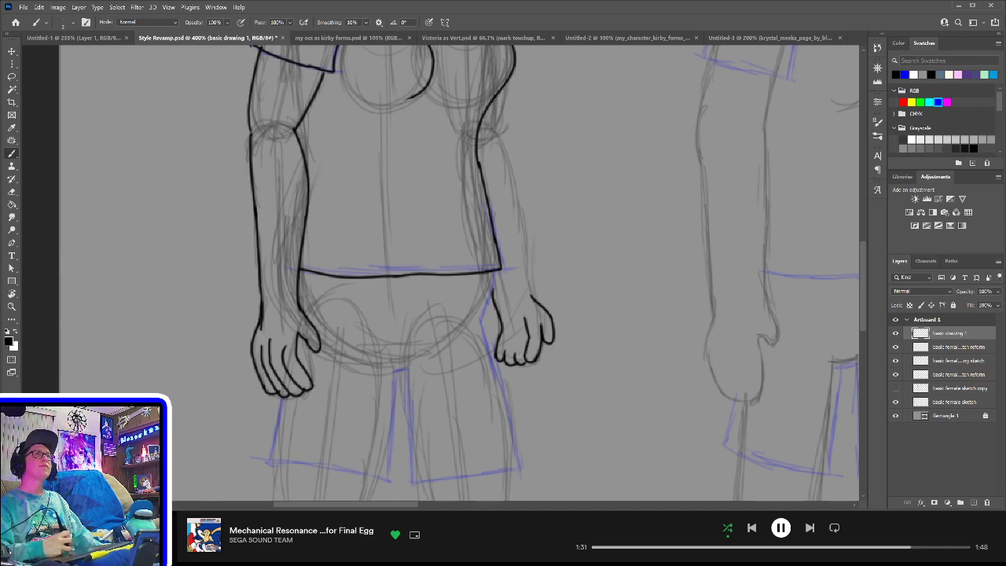
mouse_move(514, 322)
mouse_down()
mouse_move(521, 339)
mouse_move(511, 343)
mouse_move(510, 331)
mouse_up()
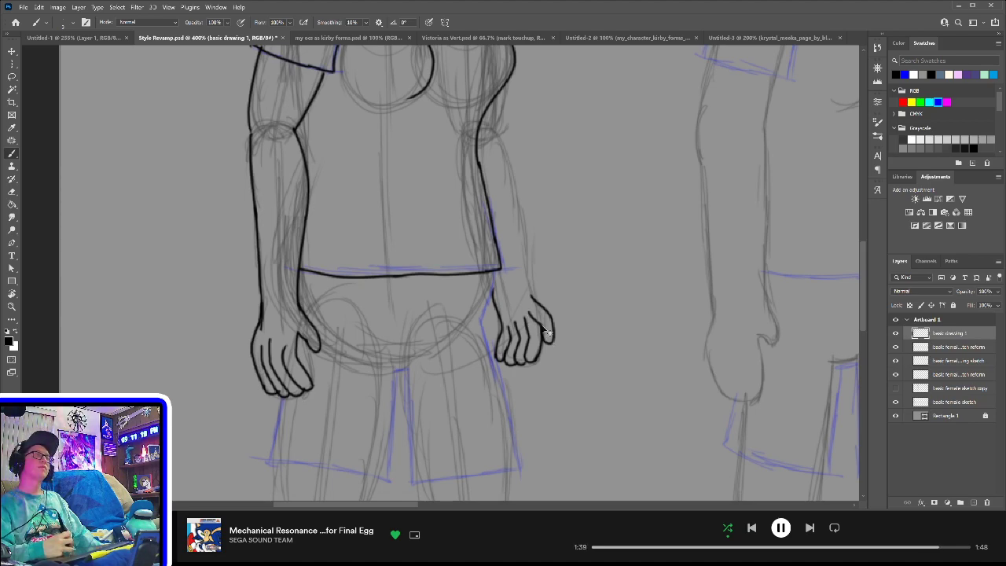
mouse_move(520, 311)
mouse_down()
mouse_move(541, 323)
mouse_move(544, 339)
mouse_up()
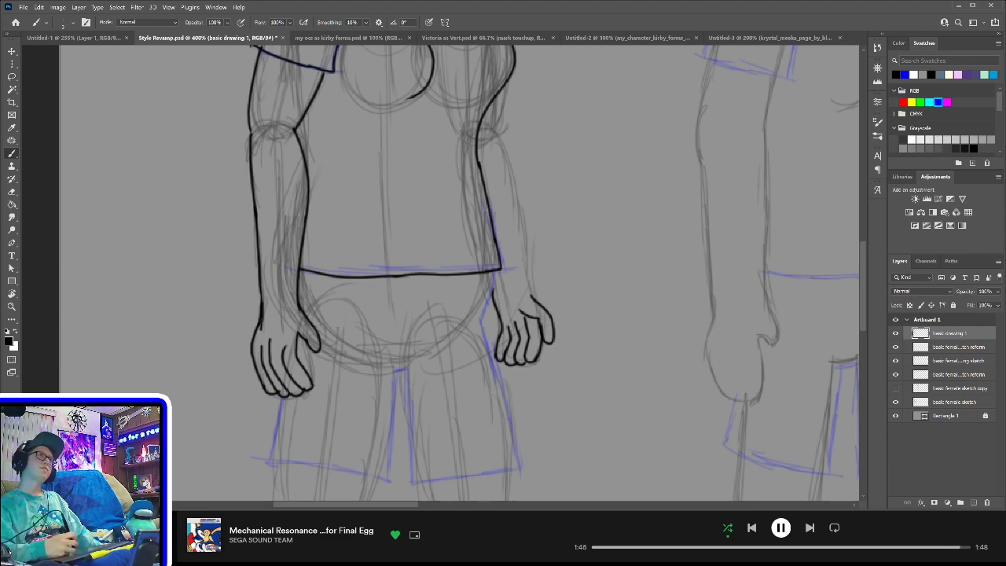
- Ink the outer line of the figure's left arm from the wrist up past the elbow
mouse_move(537, 301)
mouse_down()
mouse_move(534, 261)
mouse_move(547, 306)
mouse_move(531, 259)
mouse_up()
key(ctrl+z)
key(ctrl+z)
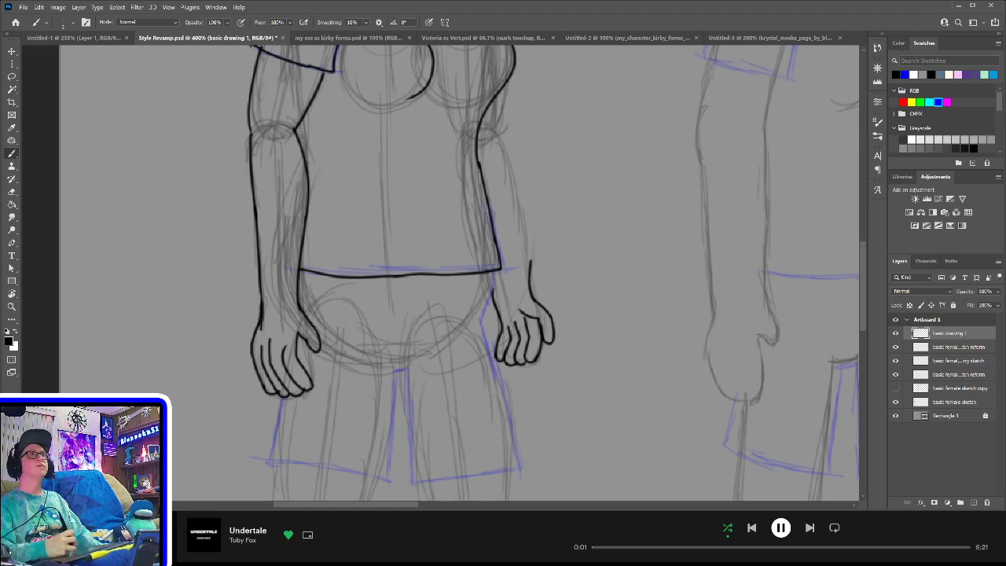
mouse_move(549, 260)
mouse_down()
mouse_move(551, 225)
mouse_move(556, 318)
mouse_move(533, 344)
mouse_move(537, 379)
mouse_move(510, 249)
mouse_move(518, 208)
mouse_move(514, 241)
mouse_up()
key(ctrl+z)
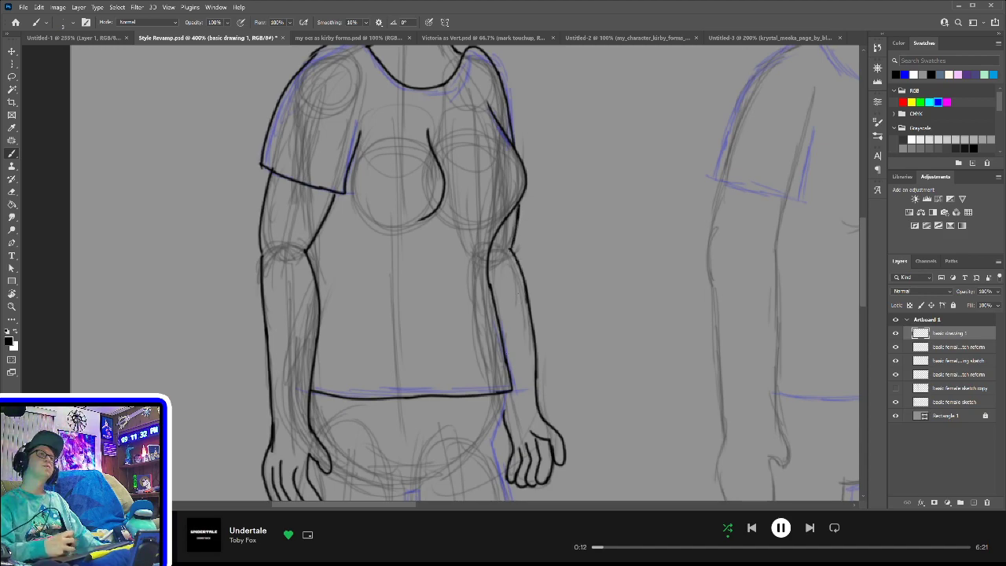
- Ink the hip line below the shirt and the outer edge and hem of the shorts' left leg
scroll(508, 328, down, 3)
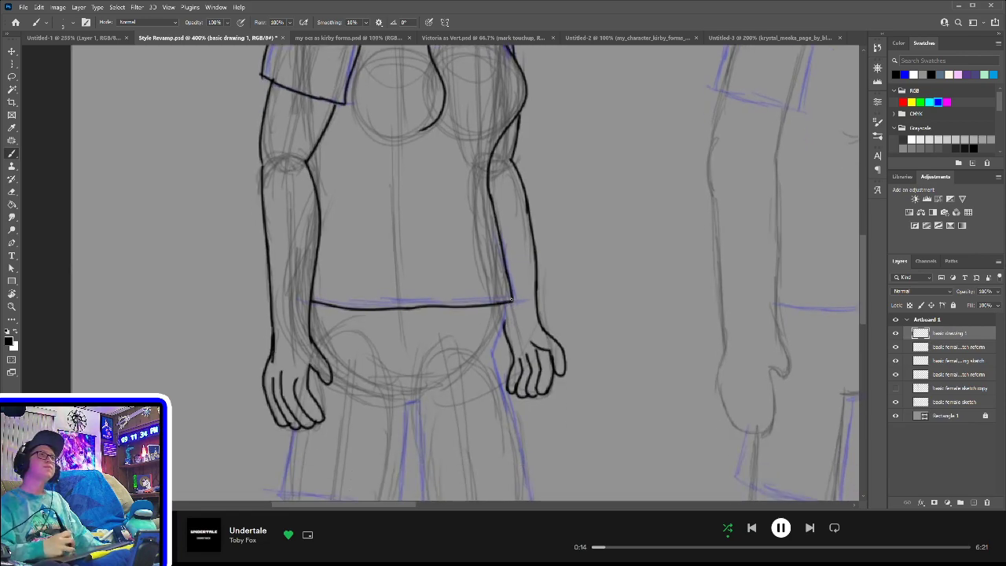
mouse_move(509, 300)
mouse_down()
mouse_move(493, 363)
mouse_move(509, 305)
mouse_move(537, 320)
mouse_move(531, 270)
mouse_up()
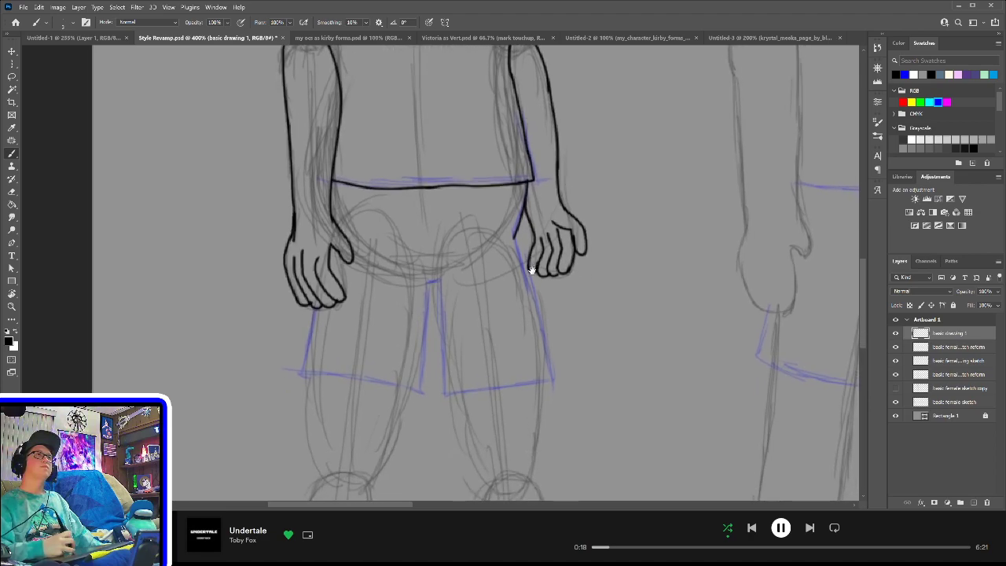
mouse_move(513, 235)
mouse_down()
mouse_move(533, 305)
mouse_move(550, 383)
mouse_up()
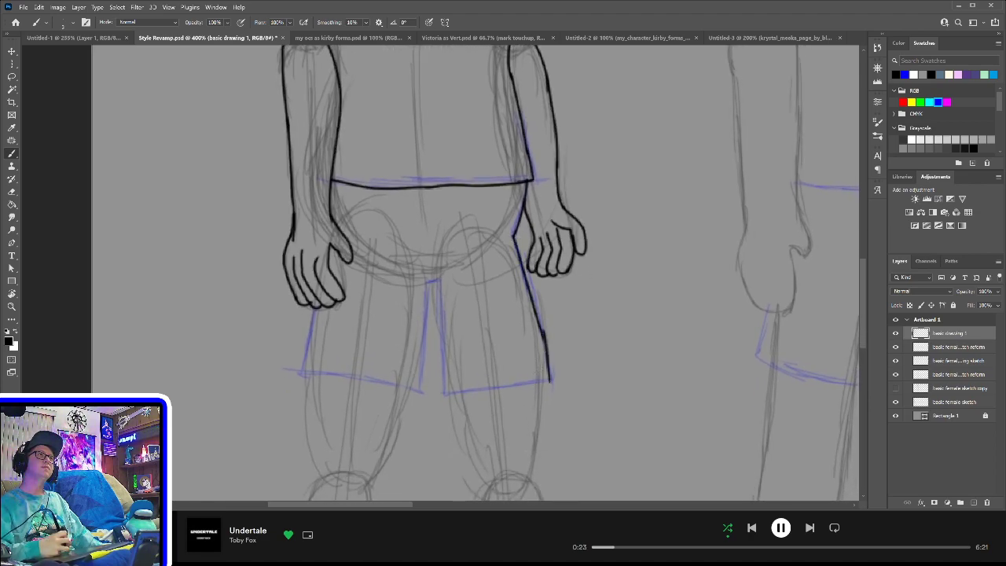
key(ctrl+z)
mouse_move(544, 343)
mouse_down()
mouse_move(552, 376)
mouse_move(507, 386)
mouse_up()
drag(444, 393, 513, 385)
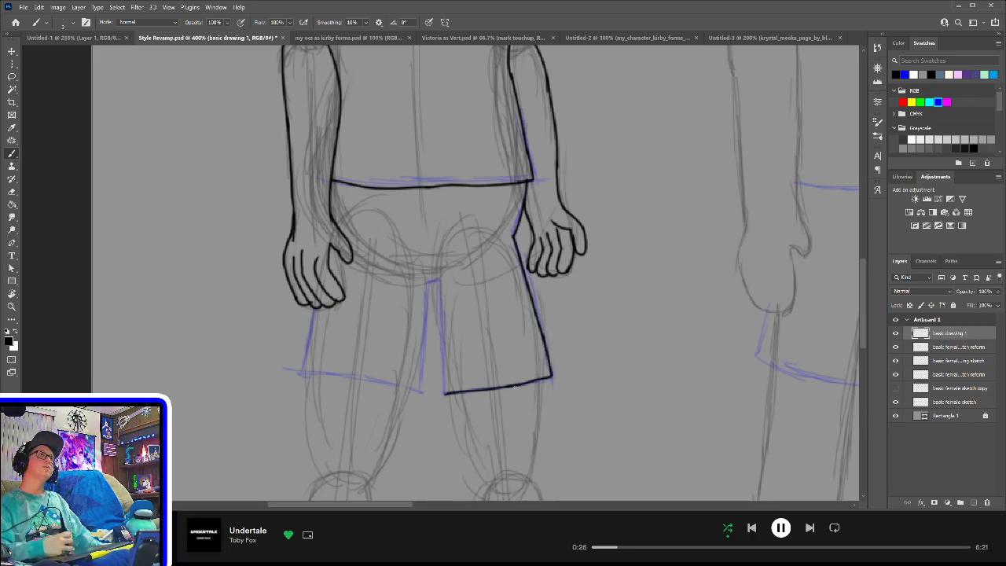
- Ink the inner edges of both shorts legs and the hem and outer edge of the right one
mouse_move(444, 389)
mouse_down()
mouse_move(439, 282)
mouse_move(421, 393)
mouse_move(265, 370)
mouse_up()
key(ctrl+z)
key(ctrl+z)
mouse_move(421, 391)
mouse_down()
mouse_move(304, 369)
mouse_move(314, 309)
mouse_move(309, 336)
mouse_up()
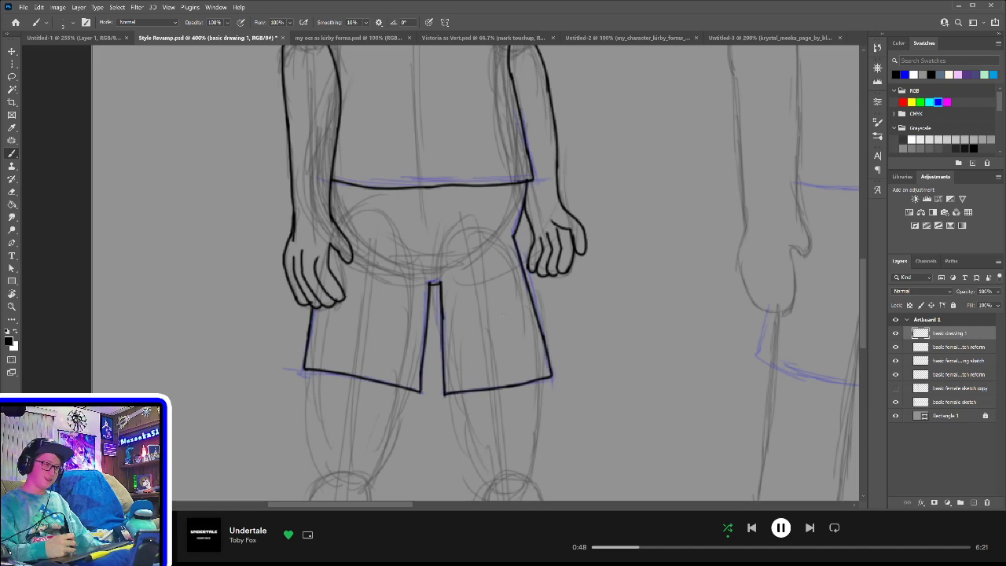
- Ink a short curved fold line from the shorts' crotch toward the figure's left hip
drag(483, 314, 480, 199)
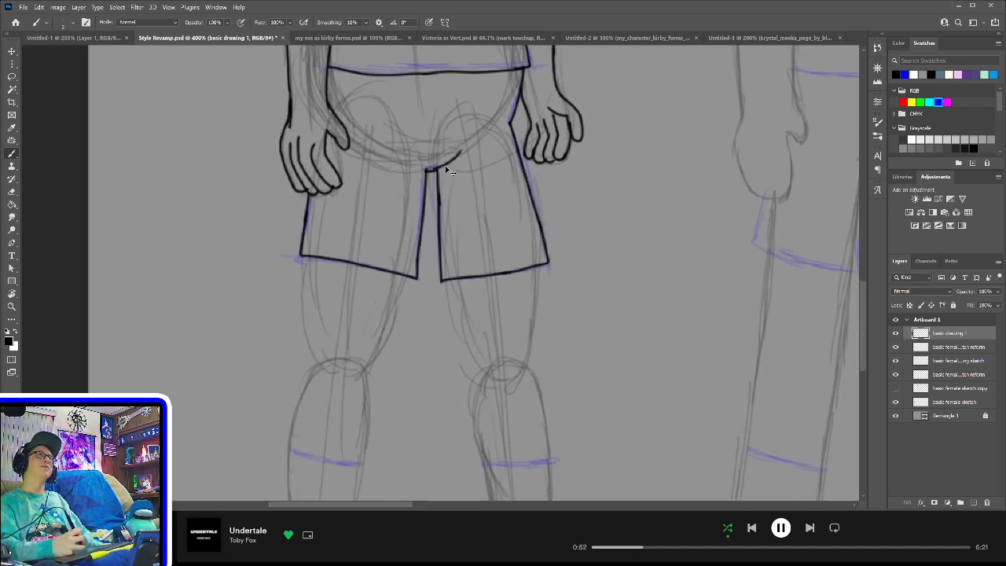
mouse_move(432, 167)
mouse_down()
mouse_move(467, 146)
mouse_move(461, 153)
mouse_up()
key(ctrl+z)
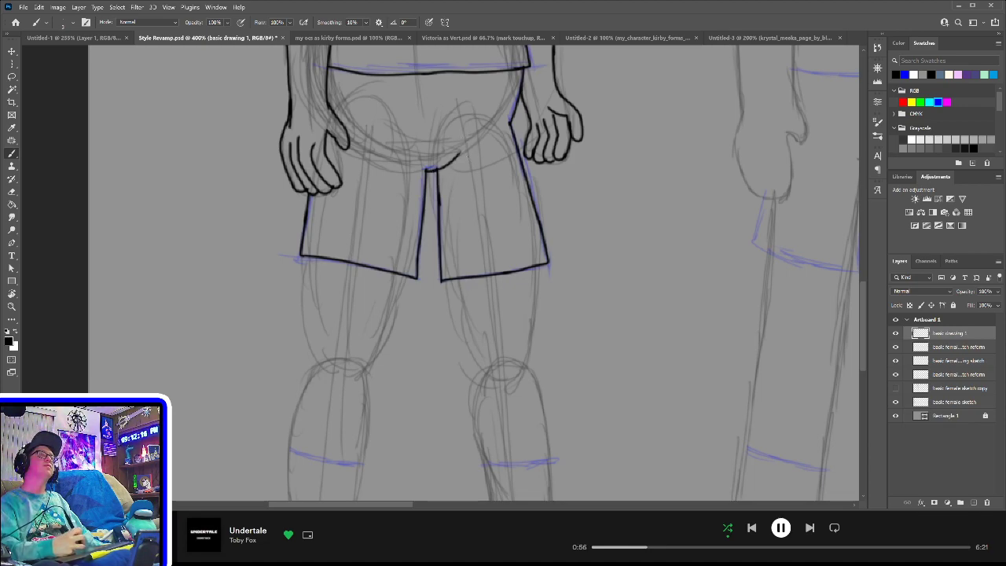
- Ink both sides of the figure's right leg from the shorts' hem past the knee to the upper calf
drag(477, 260, 480, 168)
drag(310, 156, 312, 263)
key(ctrl+z)
mouse_move(310, 162)
mouse_down()
mouse_move(327, 271)
mouse_move(379, 263)
mouse_move(400, 182)
mouse_up()
key(ctrl+z)
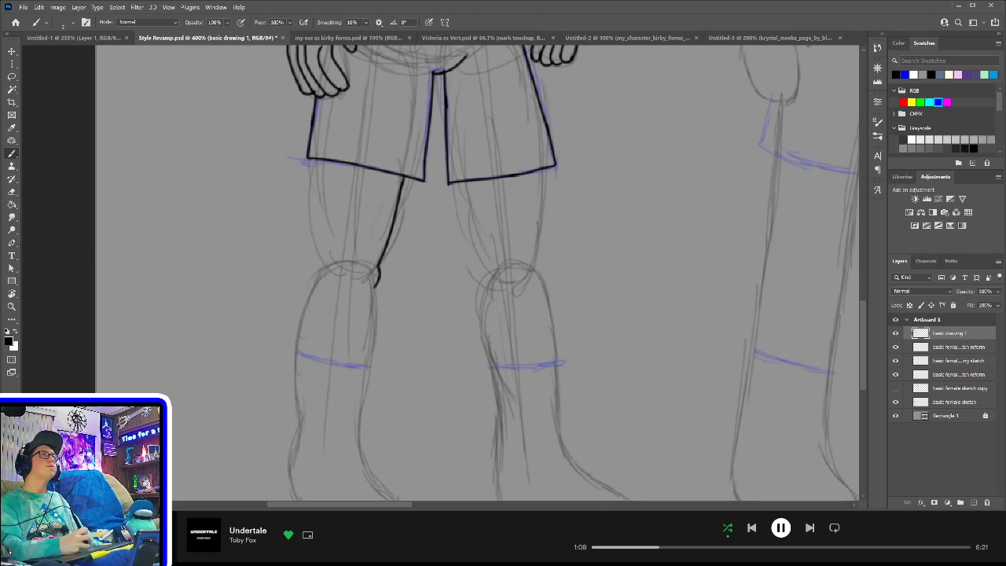
mouse_move(313, 161)
mouse_down()
mouse_move(314, 279)
mouse_move(295, 341)
mouse_up()
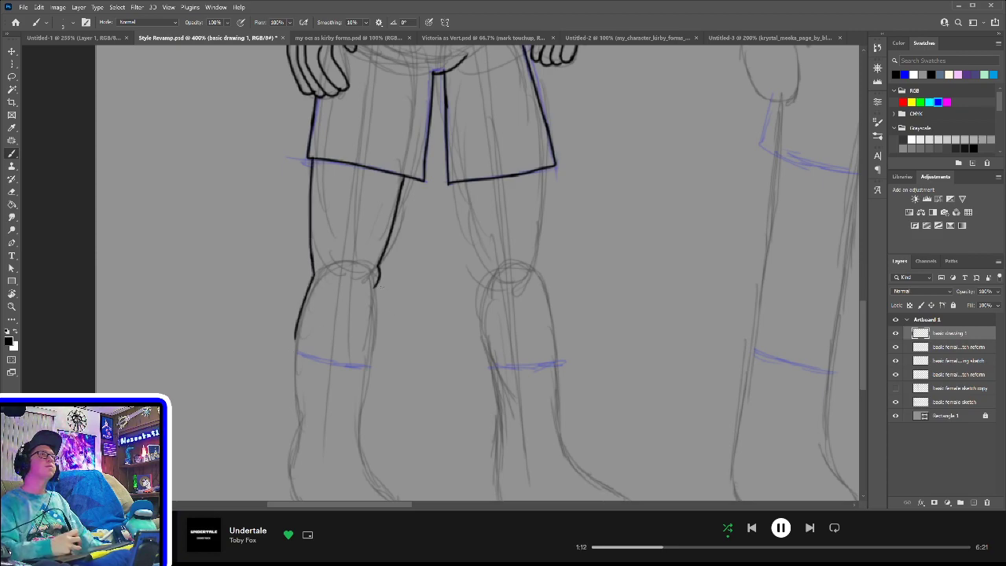
drag(375, 284, 370, 351)
- Ink the lower part of the figure's right leg and its foot as one closed outline
scroll(398, 236, down, 3)
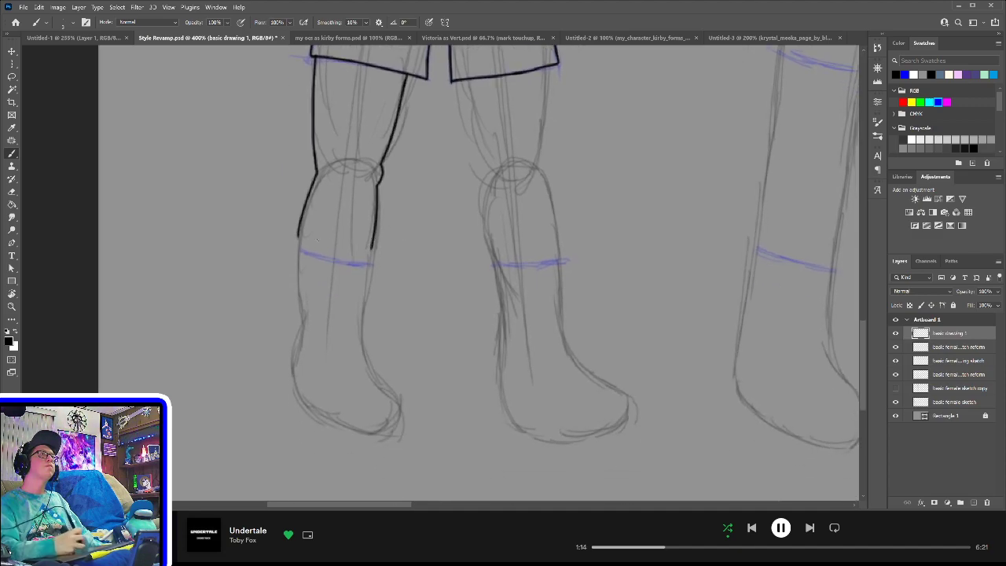
mouse_move(298, 234)
mouse_down()
mouse_move(301, 391)
mouse_move(325, 418)
mouse_up()
key(ctrl+z)
mouse_move(298, 329)
mouse_down()
mouse_move(325, 414)
mouse_move(357, 407)
mouse_move(324, 413)
mouse_move(376, 431)
mouse_move(388, 396)
mouse_move(396, 407)
mouse_move(368, 332)
mouse_up()
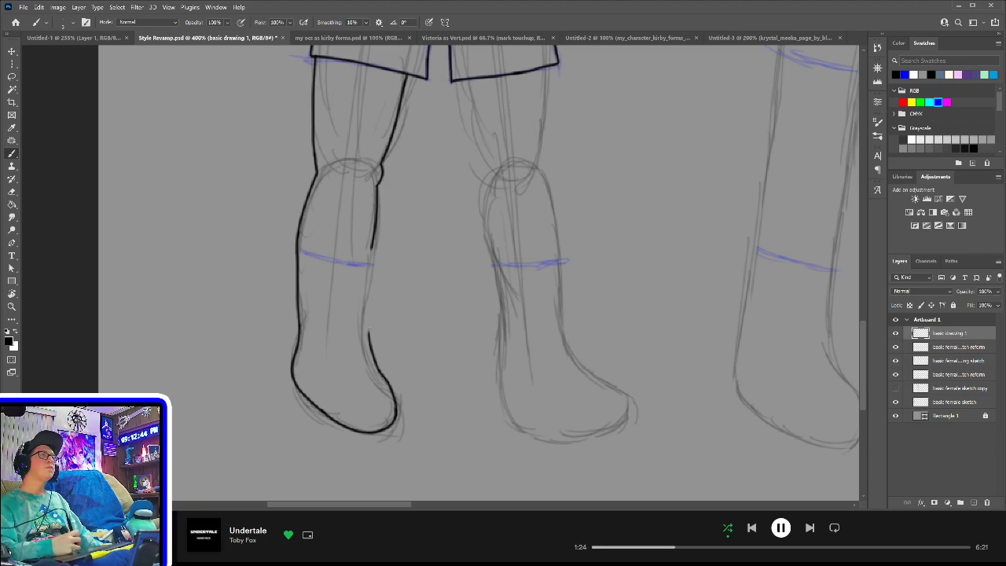
key(ctrl+z)
mouse_move(396, 417)
mouse_down()
mouse_move(364, 350)
mouse_move(369, 337)
mouse_move(364, 352)
mouse_move(370, 252)
mouse_move(368, 283)
mouse_up()
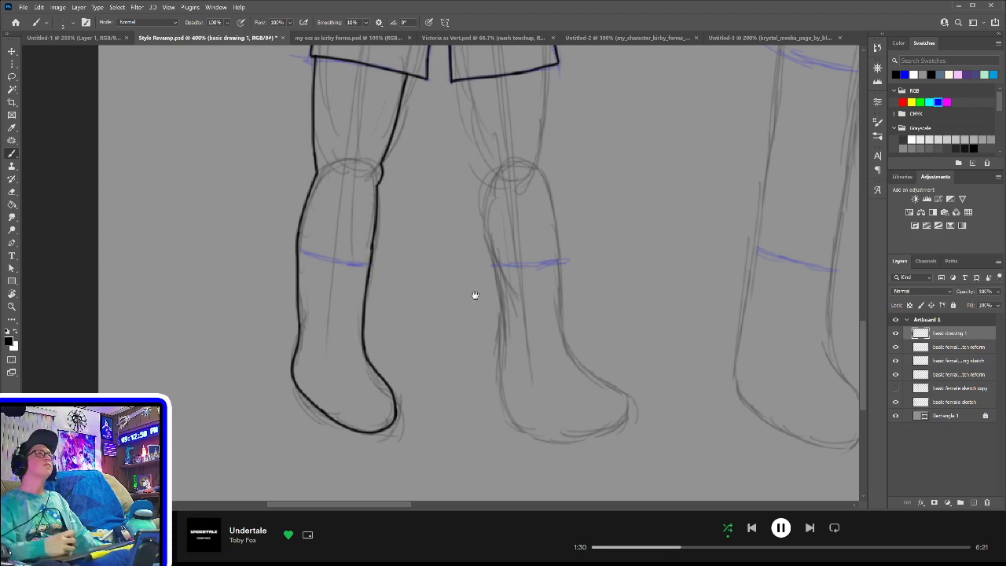
- Ink both thigh lines of the figure's left leg, continuing the outer one past the knee to the blue calf guide
drag(474, 296, 392, 280)
drag(416, 361, 487, 431)
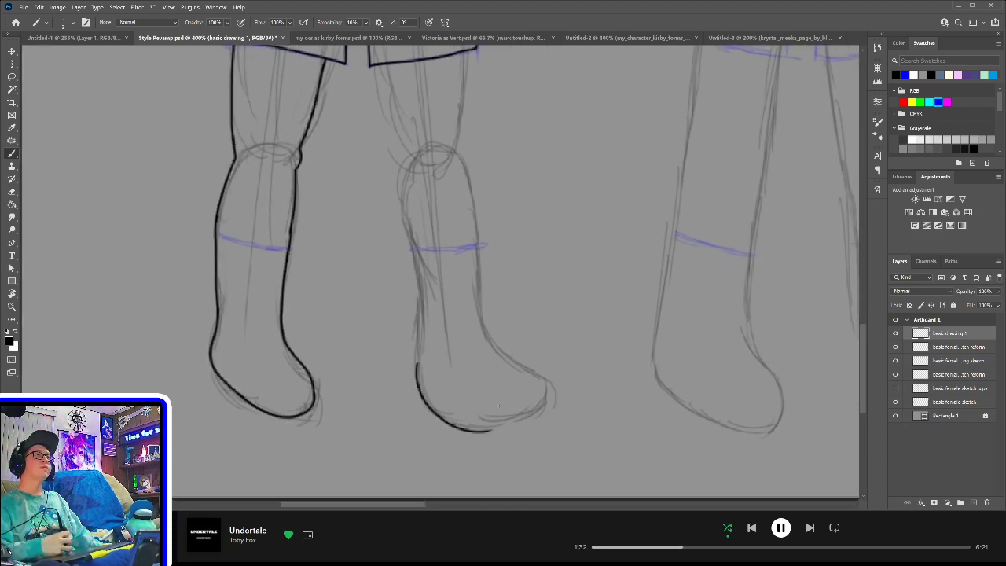
key(ctrl+z)
drag(430, 224, 434, 277)
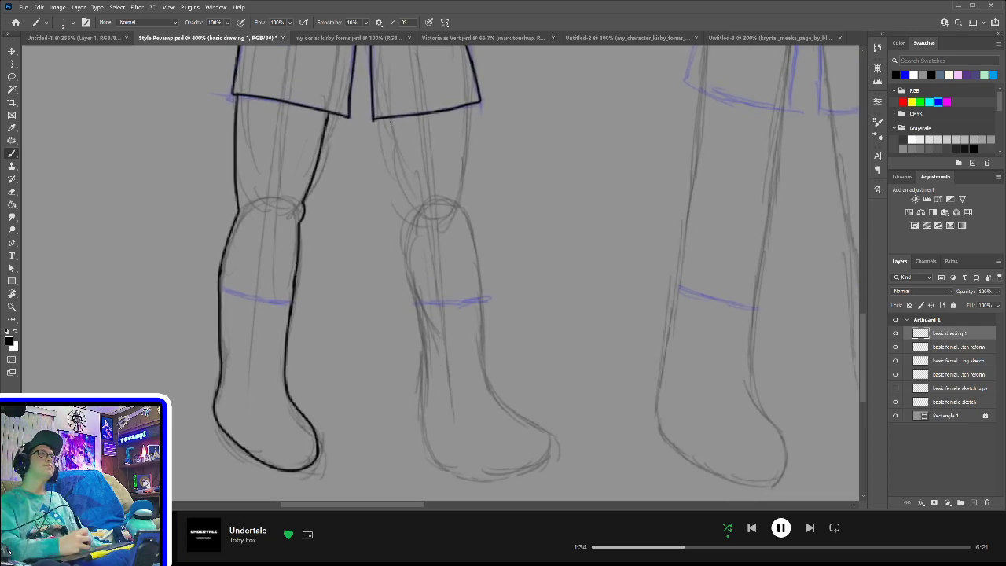
drag(382, 118, 408, 206)
drag(464, 104, 479, 299)
- Ink the inner calf line of the figure's left leg from the knee to the blue guide, redoing it until it fits
drag(406, 209, 401, 309)
key(ctrl+z)
drag(407, 208, 421, 312)
key(ctrl+z)
drag(408, 208, 415, 320)
key(ctrl+z)
drag(407, 209, 415, 303)
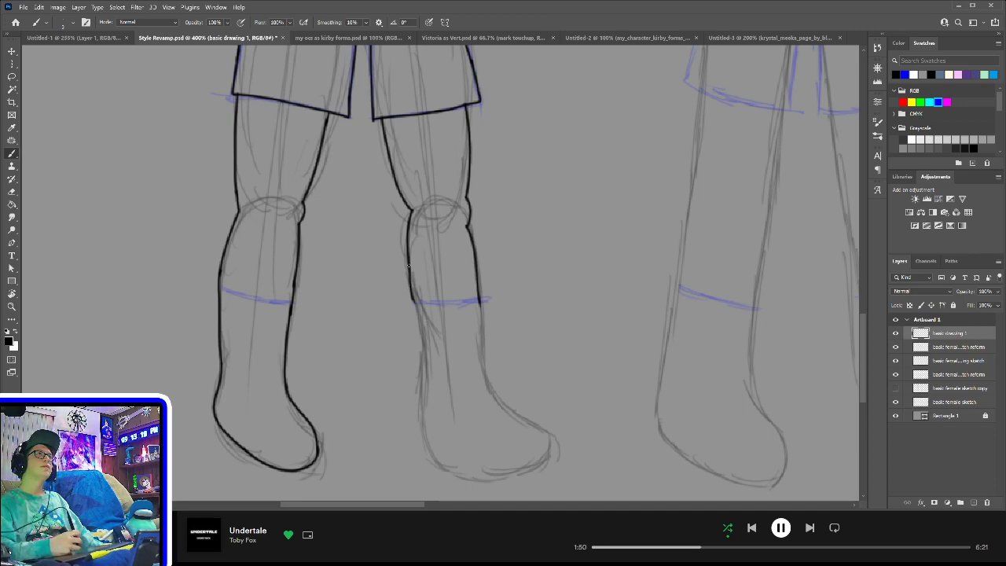
- Ink the inner line of the figure's left lower leg from the blue calf guide around the heel onto the sole, redoing it until it fits
drag(412, 300, 421, 356)
key(ctrl+z)
mouse_move(412, 299)
mouse_down()
mouse_move(426, 367)
mouse_move(421, 434)
mouse_move(471, 478)
mouse_up()
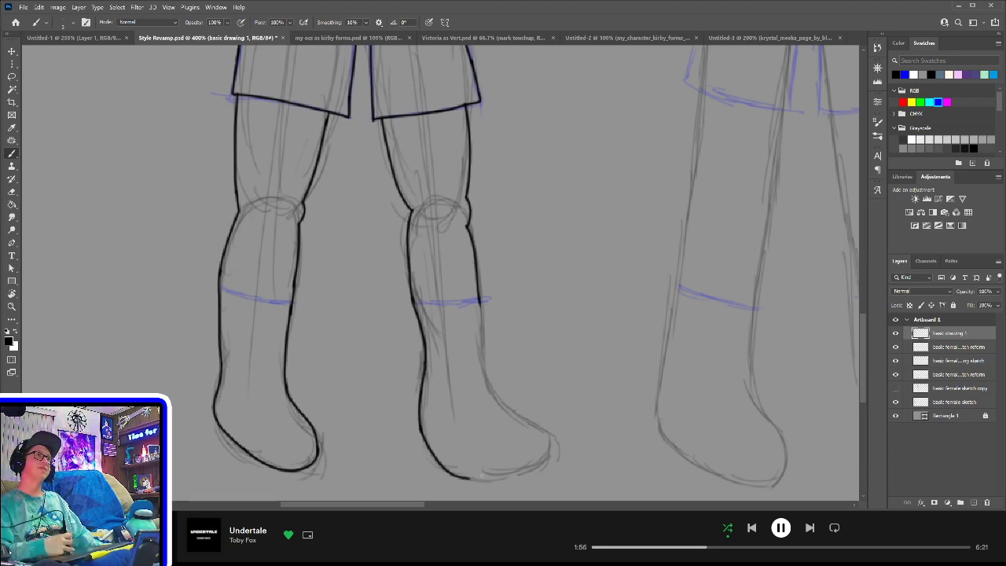
key(ctrl+z)
drag(420, 430, 497, 473)
key(ctrl+z)
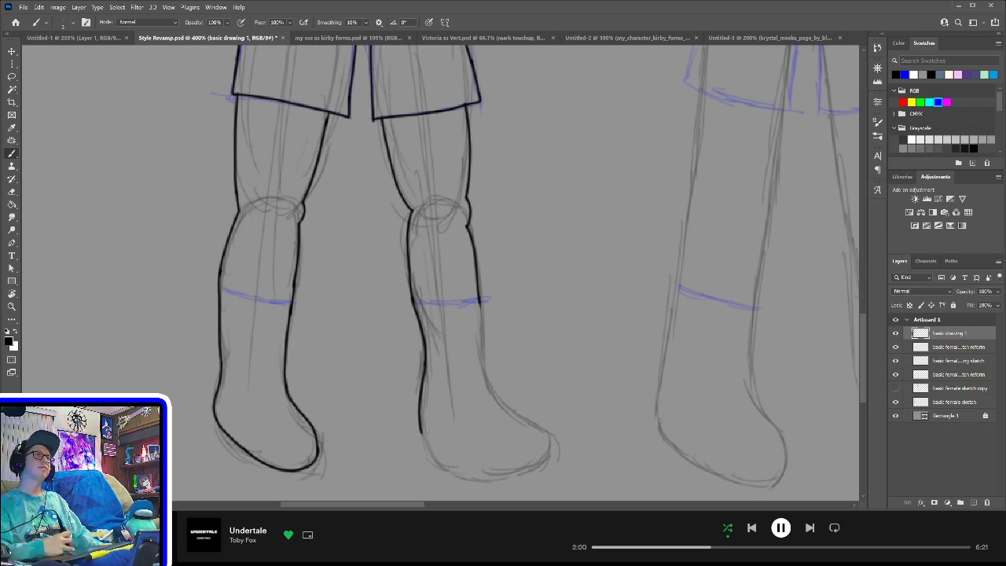
mouse_move(420, 431)
mouse_down()
mouse_move(463, 473)
mouse_move(488, 475)
mouse_move(532, 458)
mouse_move(506, 474)
mouse_move(531, 433)
mouse_up()
key(ctrl+z)
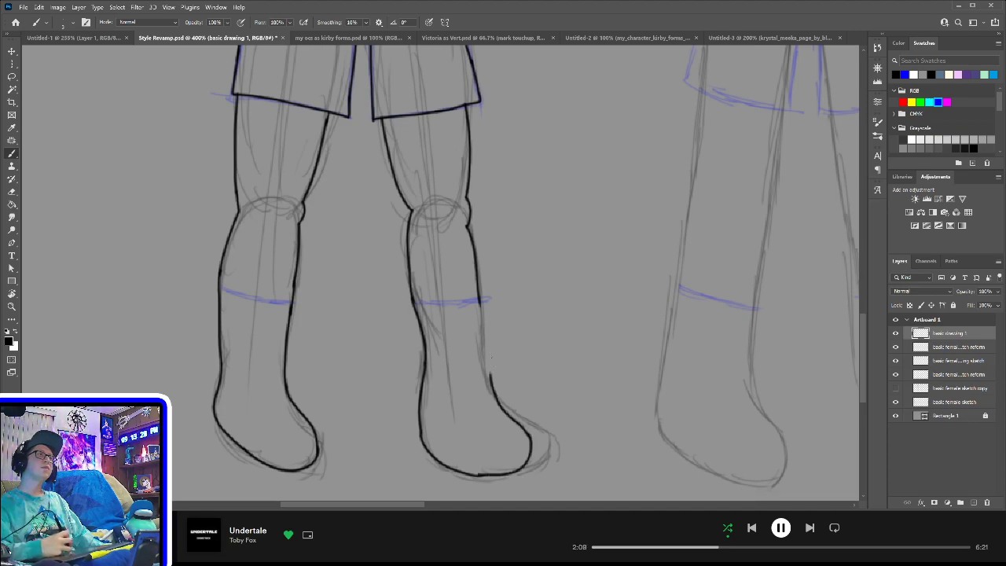
key(ctrl+z)
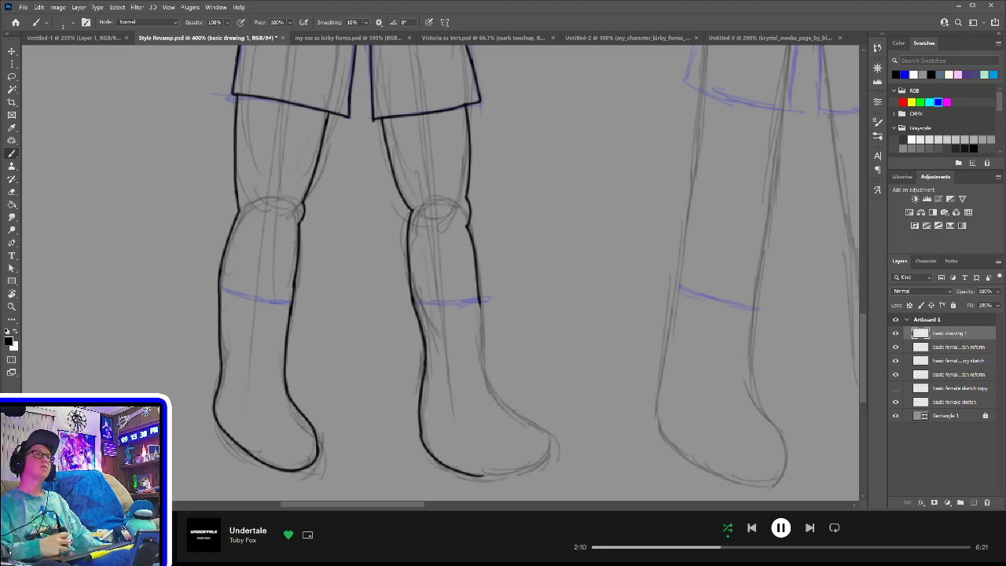
- Ink the left foot's toe and instep and continue up the outer shin to the blue calf guide, closing the leg outline
mouse_move(479, 475)
mouse_down()
mouse_move(505, 475)
mouse_move(545, 440)
mouse_move(492, 394)
mouse_up()
key(ctrl+z)
drag(546, 445, 498, 387)
key(ctrl+z)
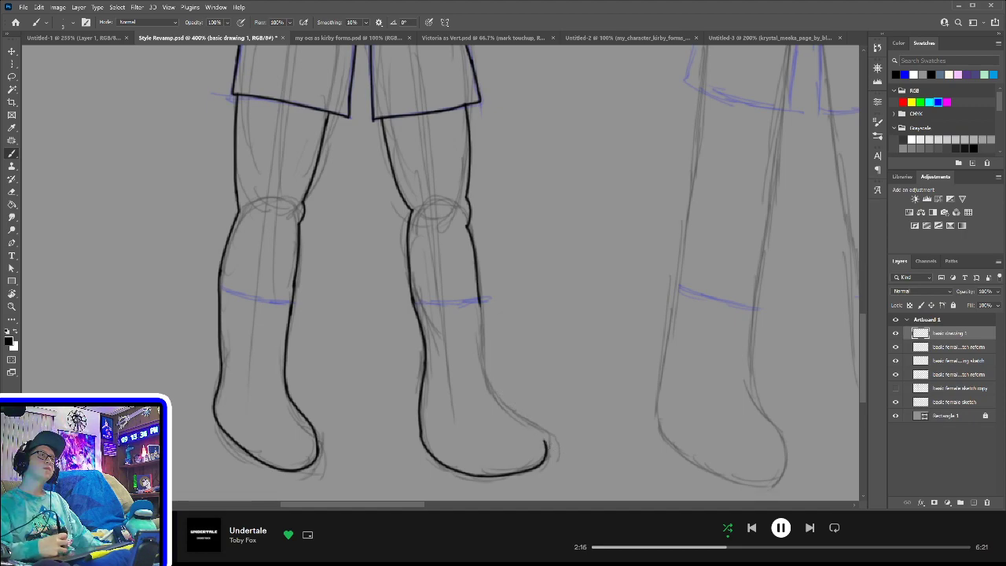
mouse_move(546, 447)
mouse_down()
mouse_move(496, 390)
mouse_move(481, 339)
mouse_up()
drag(479, 296, 482, 349)
key(ctrl+z)
drag(479, 297, 482, 352)
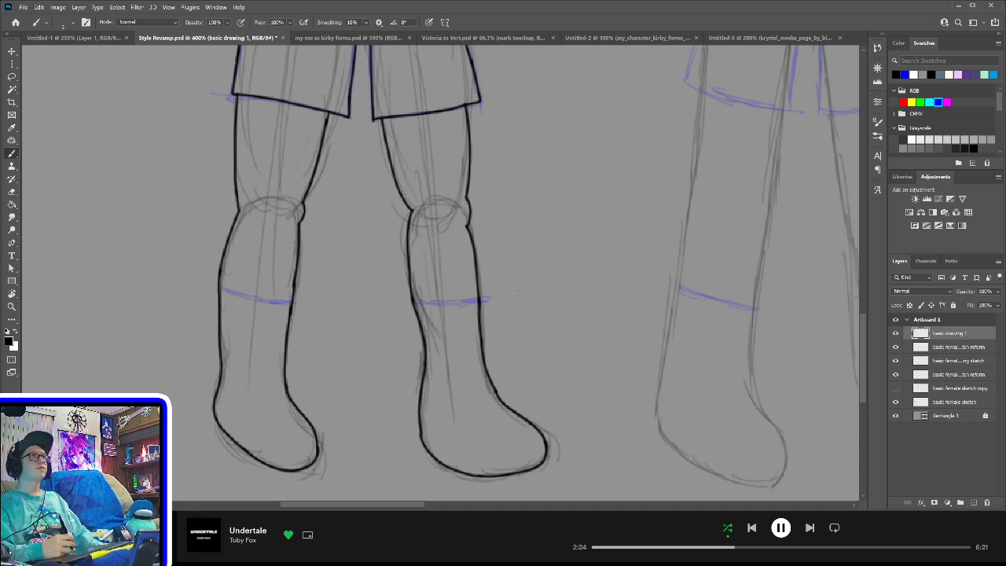
- Ink a slightly curved line across each calf along the blue guides on both legs
drag(219, 289, 288, 313)
key(ctrl+z)
drag(221, 289, 294, 301)
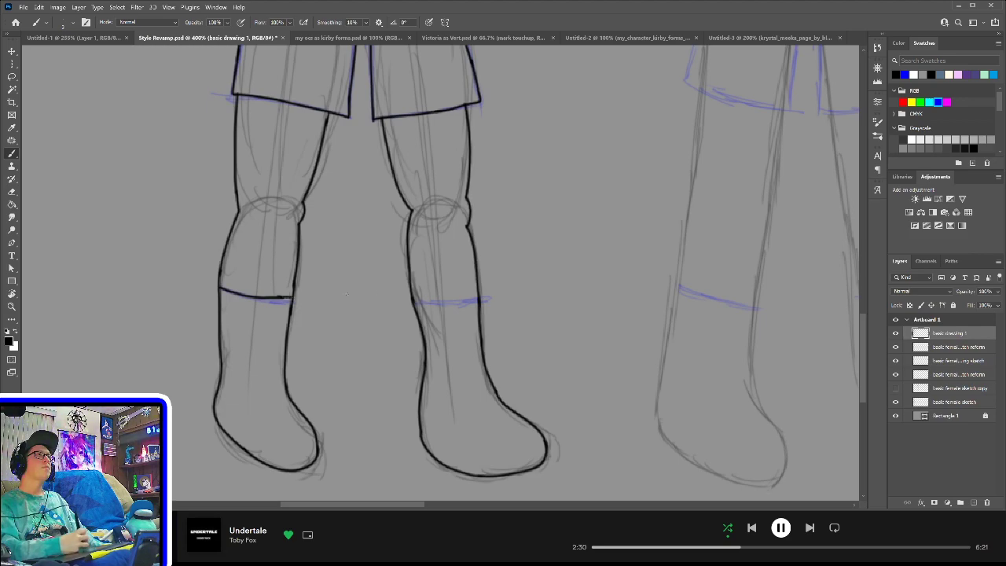
drag(409, 297, 479, 293)
- Add a new layer named basic drawing 2 directly above basic drawing 1
drag(539, 223, 536, 300)
key(ctrl+0)
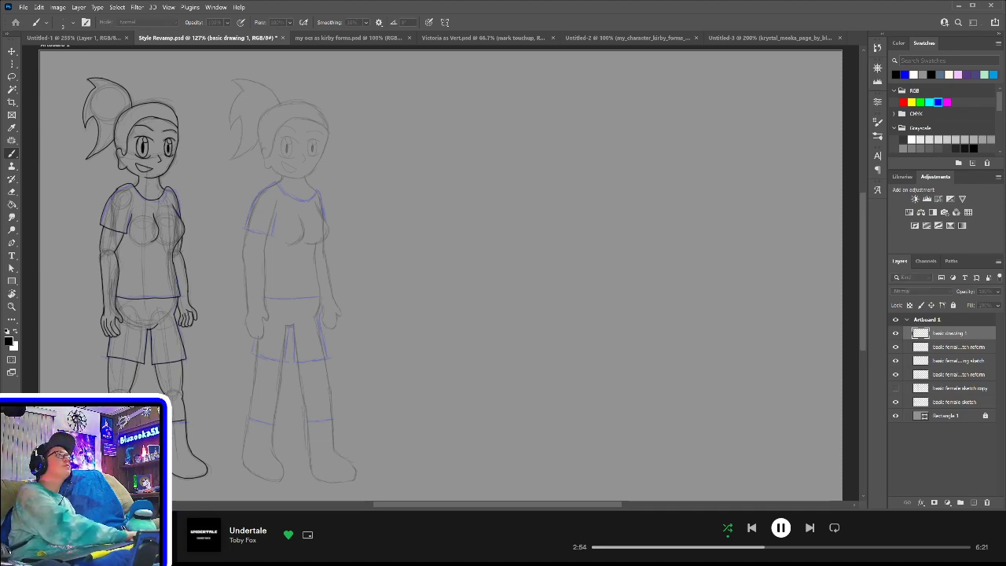
key(Return)
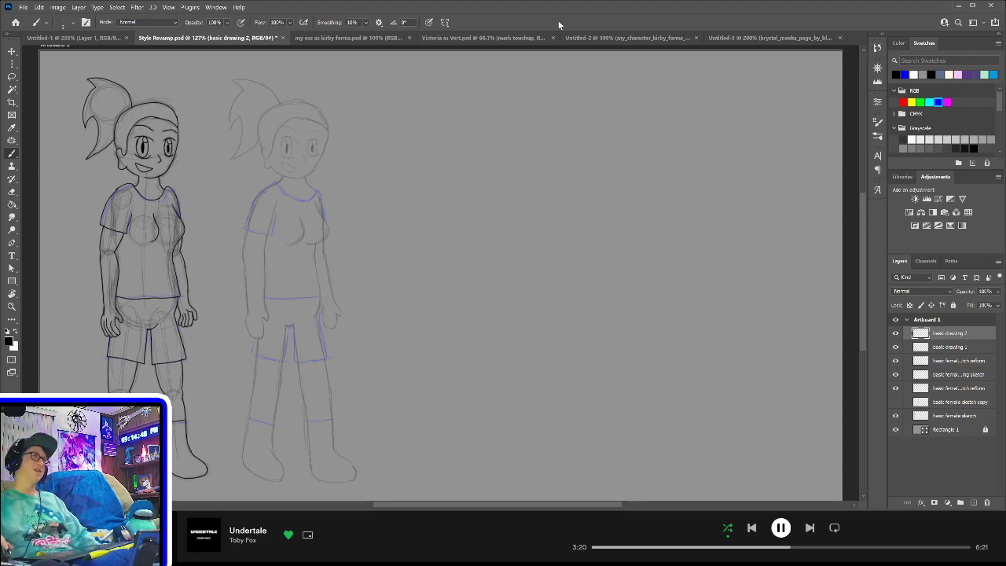
- Ink the spiky ponytail outline of the second figure, from its base on the head around the pointed tips and back to the head
key(ctrl+plus)
mouse_move(182, 182)
mouse_down()
mouse_move(312, 312)
mouse_move(422, 399)
mouse_move(396, 355)
mouse_move(402, 375)
mouse_up()
key(ctrl+plus)
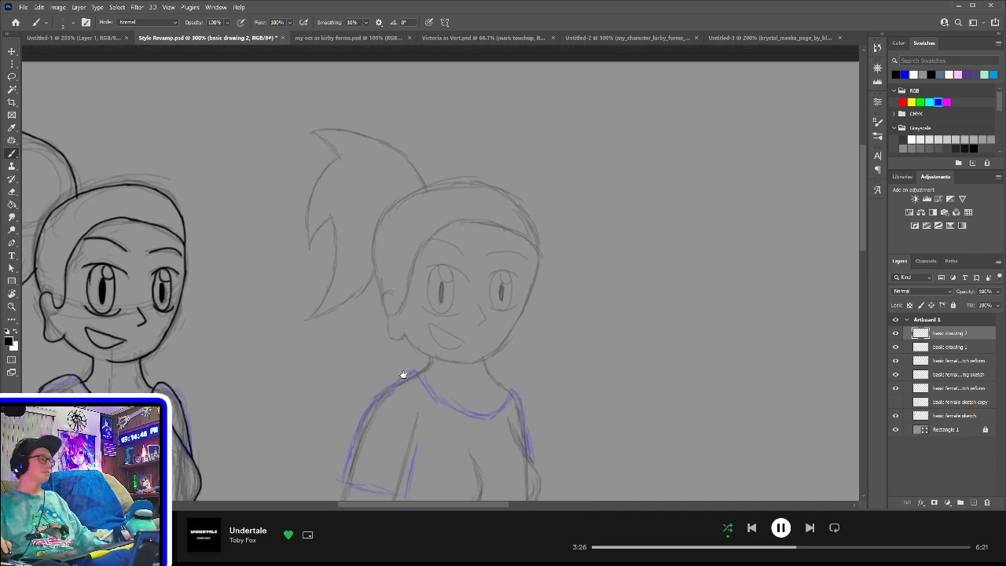
key(ctrl+plus)
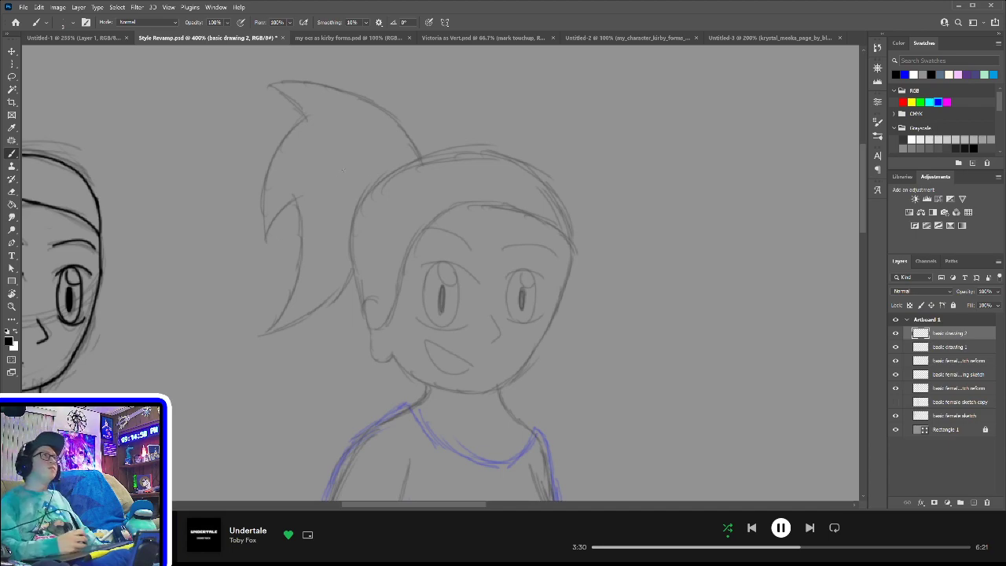
drag(349, 268, 501, 260)
key(ctrl+z)
drag(314, 136, 331, 204)
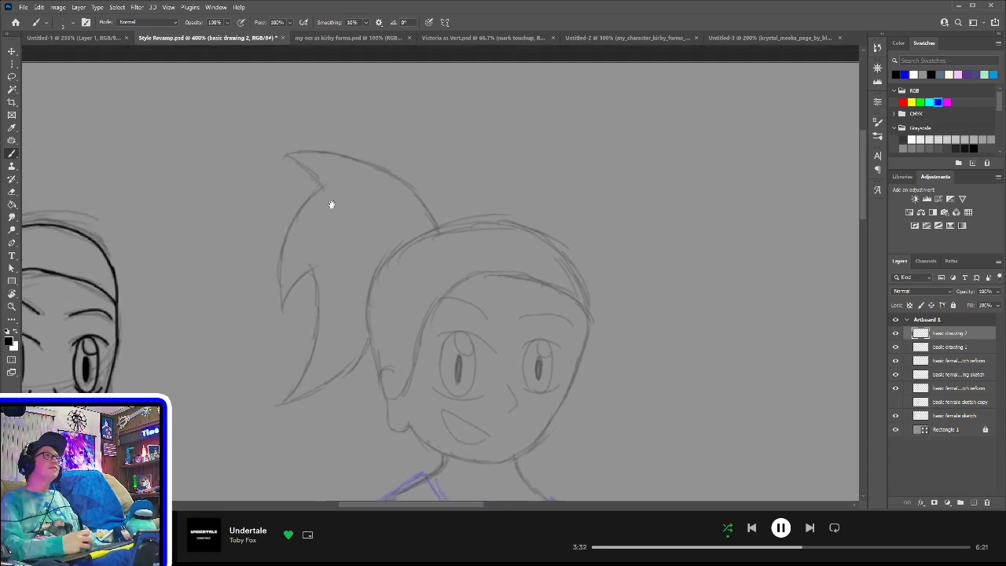
drag(281, 152, 431, 234)
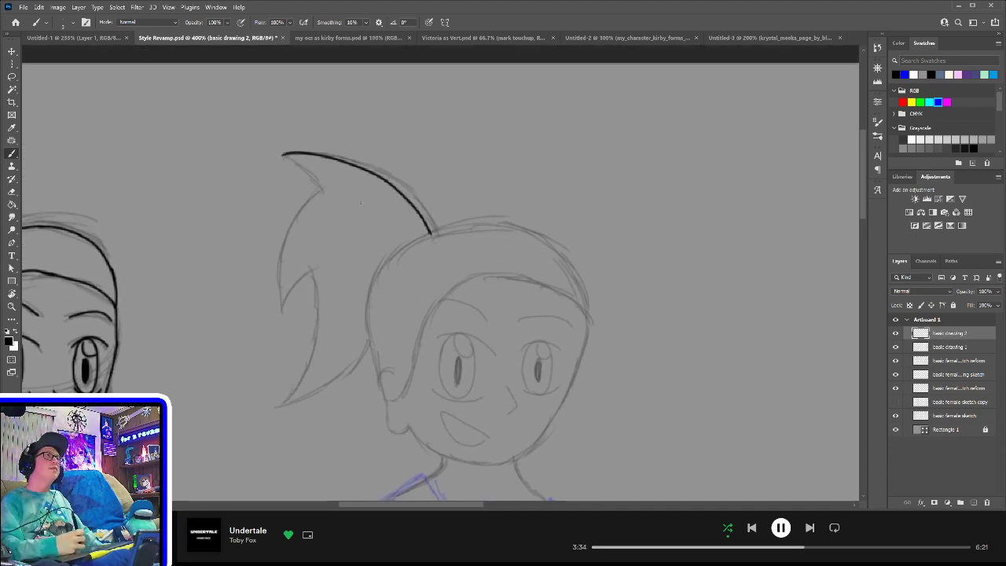
mouse_move(282, 153)
mouse_down()
mouse_move(320, 190)
mouse_move(284, 248)
mouse_move(291, 288)
mouse_move(278, 299)
mouse_move(402, 224)
mouse_move(451, 211)
mouse_move(422, 218)
mouse_move(360, 334)
mouse_move(438, 301)
mouse_move(465, 280)
mouse_up()
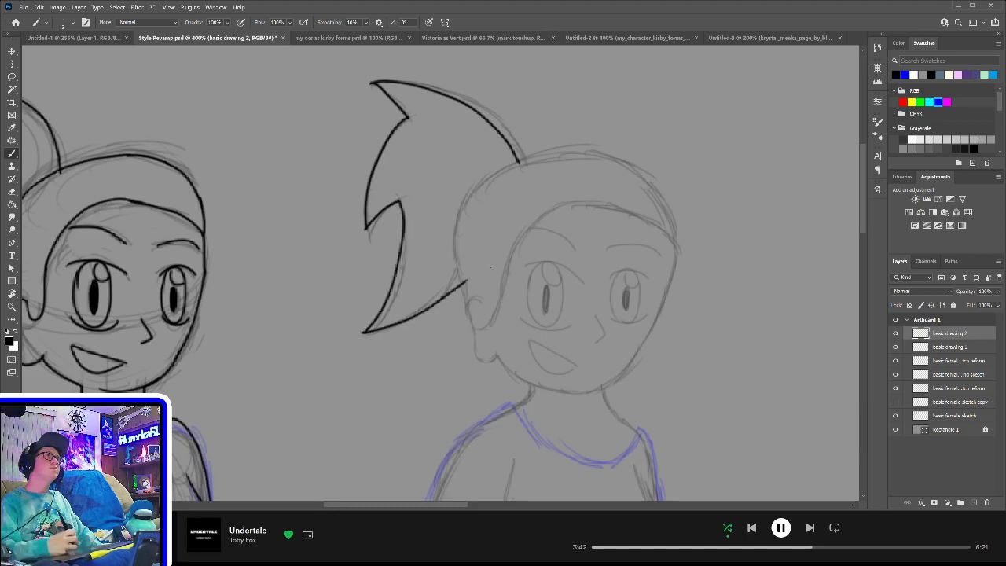
key(ctrl+z)
mouse_move(364, 333)
mouse_down()
mouse_move(464, 272)
mouse_move(490, 207)
mouse_move(479, 182)
mouse_up()
- Ink the second figure's ear and the hairline sweeping over the forehead to the pointed tip beside the face
mouse_move(470, 287)
mouse_down()
mouse_move(444, 235)
mouse_move(485, 244)
mouse_move(455, 239)
mouse_move(548, 141)
mouse_move(569, 142)
mouse_move(536, 141)
mouse_move(607, 145)
mouse_move(632, 162)
mouse_up()
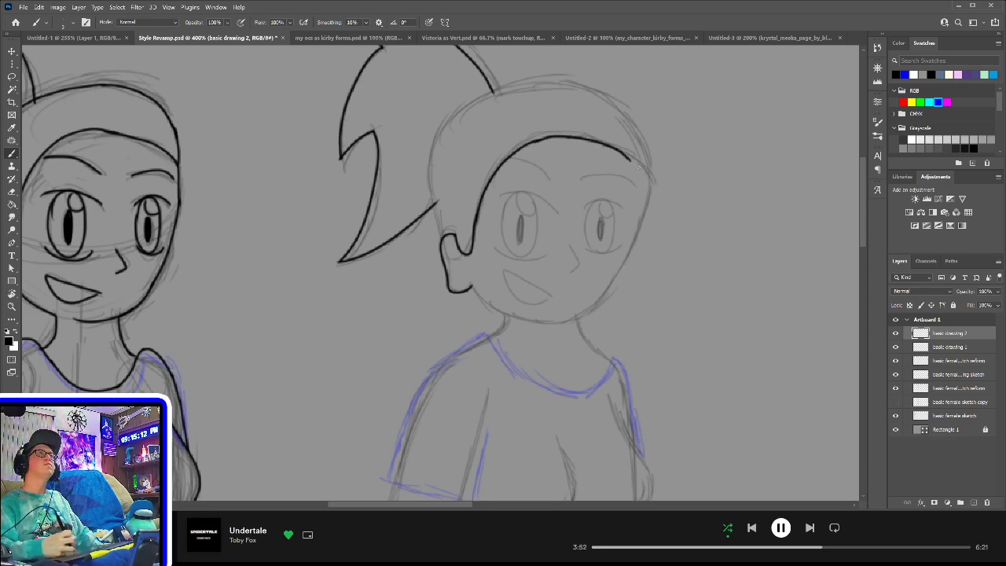
key(ctrl+z)
mouse_move(537, 142)
mouse_down()
mouse_move(590, 144)
mouse_move(653, 183)
mouse_move(639, 169)
mouse_move(654, 181)
mouse_move(637, 124)
mouse_move(665, 211)
mouse_up()
key(ctrl+z)
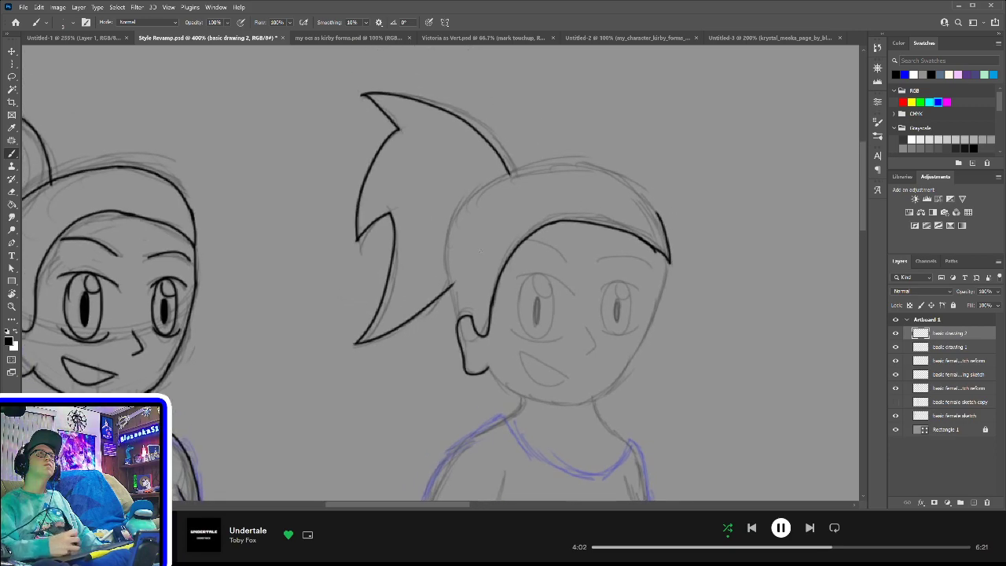
- Ink the back of the second figure's head from the lower ponytail root up to the crown
mouse_move(454, 285)
mouse_down()
mouse_move(460, 203)
mouse_move(541, 169)
mouse_move(564, 166)
mouse_up()
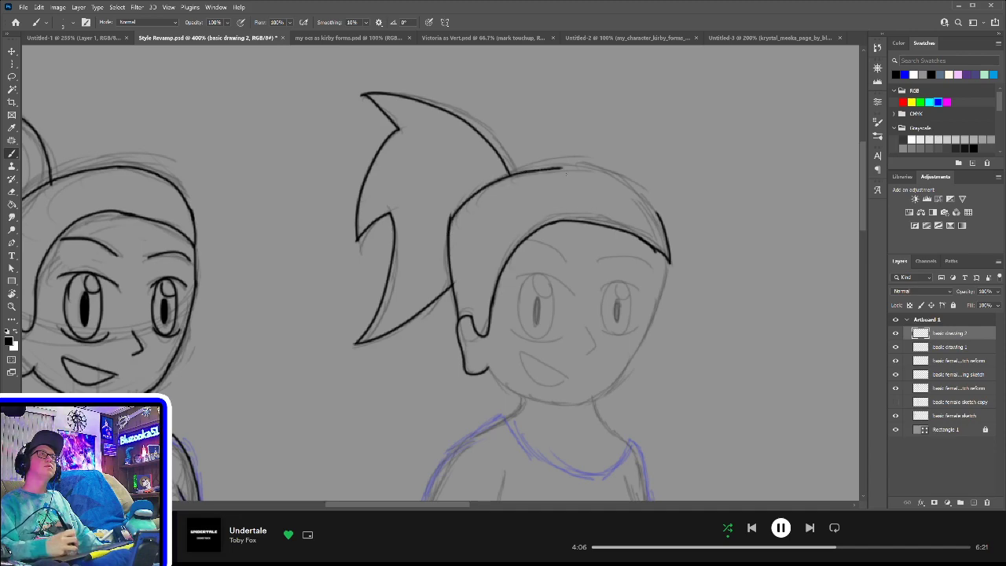
key(ctrl+z)
mouse_move(448, 257)
mouse_down()
mouse_move(450, 227)
mouse_move(562, 165)
mouse_move(654, 205)
mouse_up()
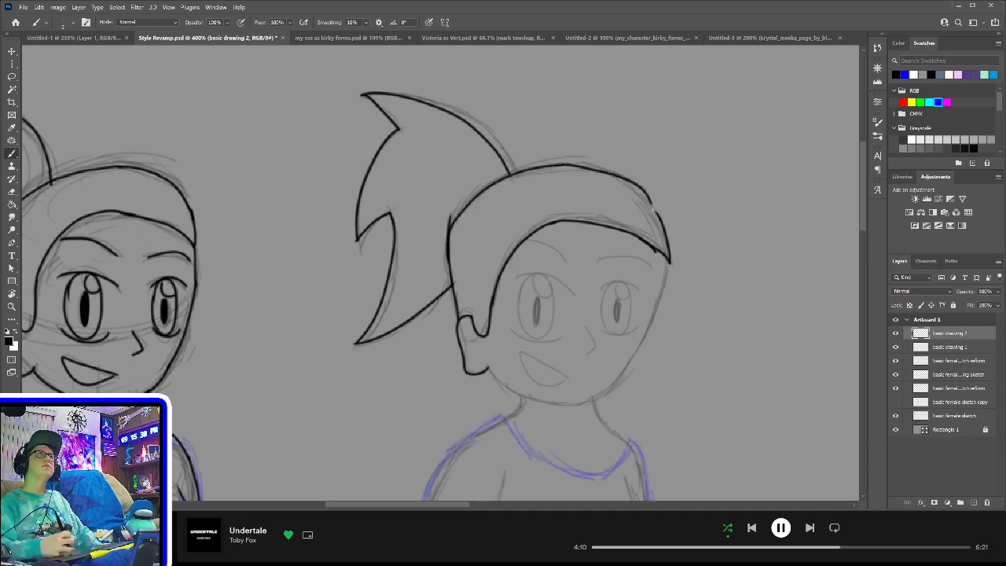
key(ctrl+z)
- Ink the hair's outer curve from the crown down to the pointed tip beside the face, redoing it until it joins smoothly
mouse_move(555, 166)
mouse_down()
mouse_move(606, 177)
mouse_move(654, 214)
mouse_up()
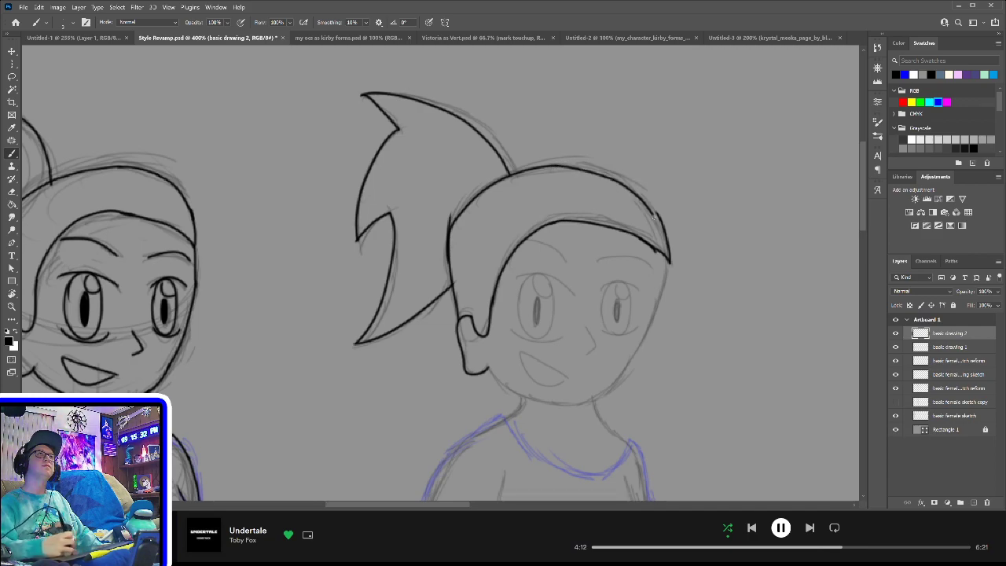
key(ctrl+z)
mouse_move(549, 166)
mouse_down()
mouse_move(612, 178)
mouse_move(661, 218)
mouse_up()
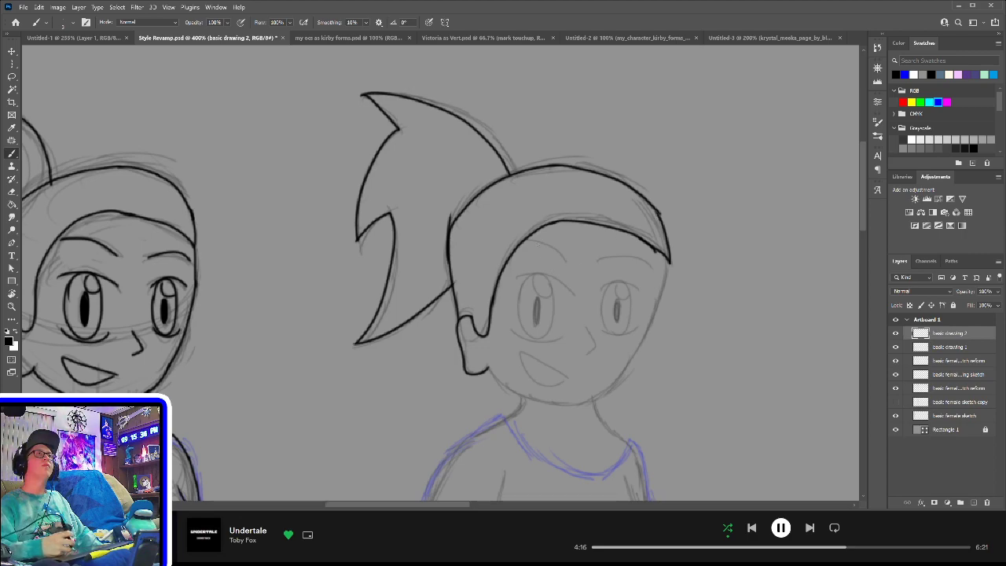
drag(568, 272, 571, 209)
drag(614, 166, 581, 239)
key(ctrl+z)
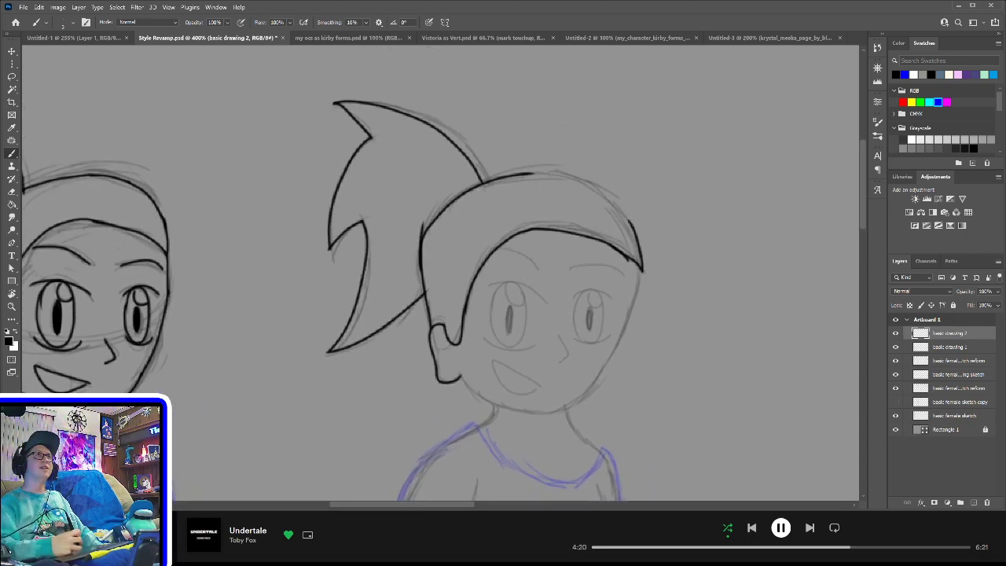
drag(530, 172, 642, 221)
key(ctrl+z)
drag(529, 173, 629, 224)
key(ctrl+z)
mouse_move(516, 175)
mouse_down()
mouse_move(556, 174)
mouse_move(638, 231)
mouse_move(627, 213)
mouse_move(643, 252)
mouse_up()
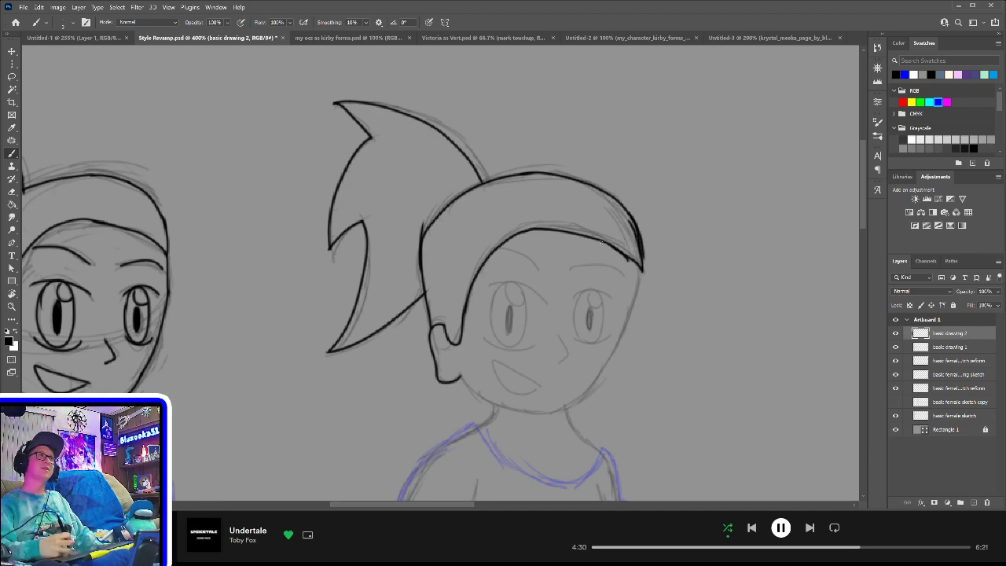
drag(533, 283, 515, 224)
drag(755, 168, 667, 324)
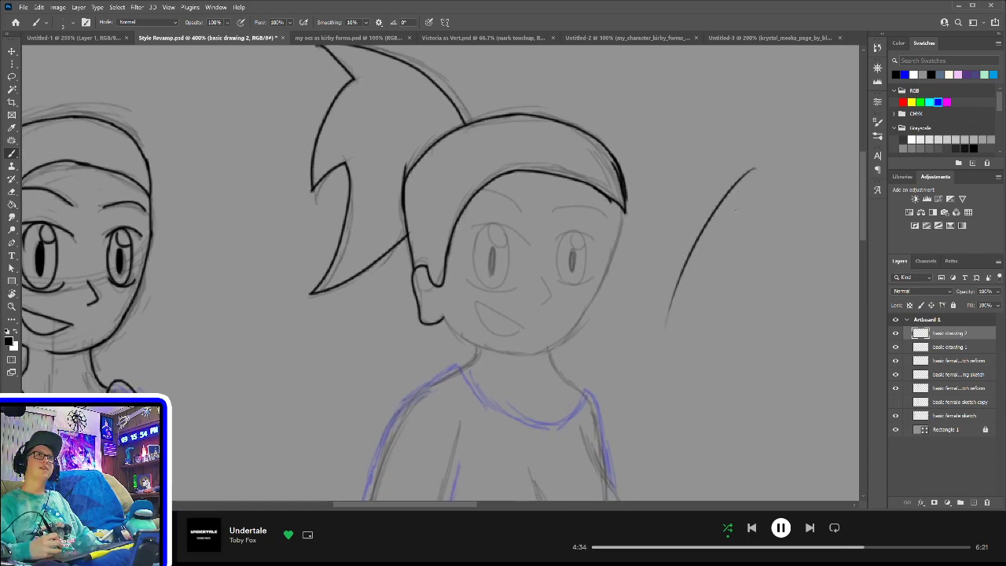
key(ctrl+z)
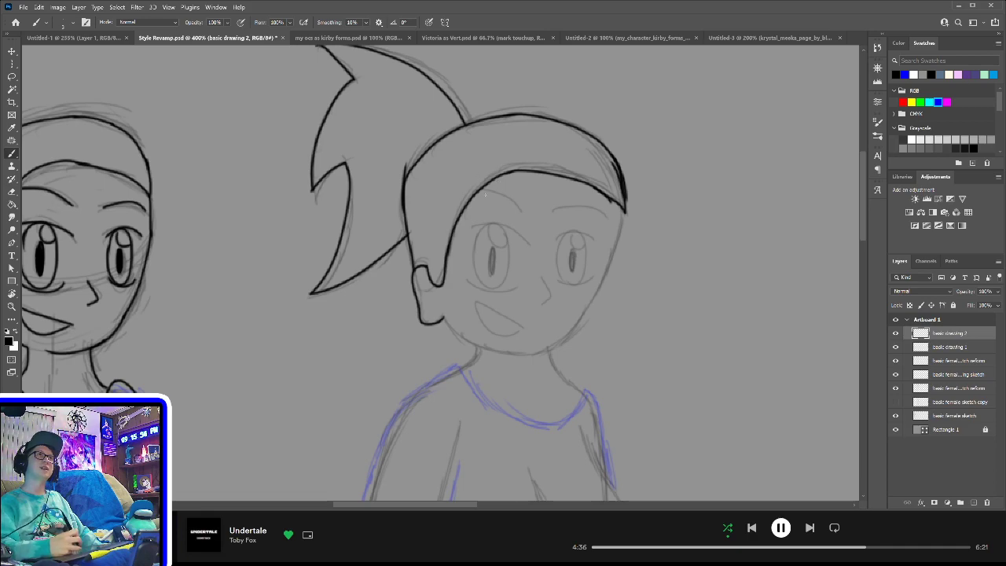
drag(780, 144, 692, 322)
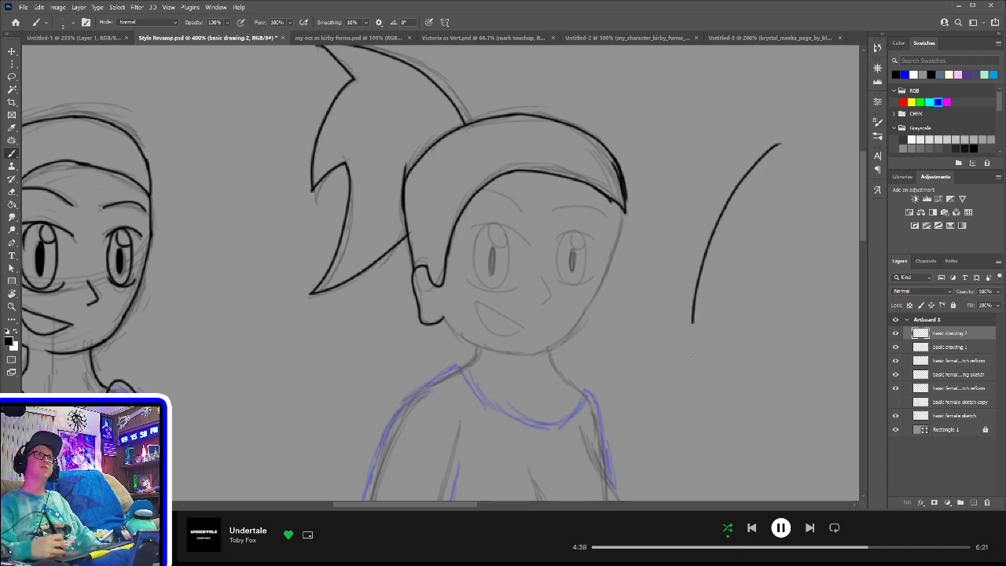
key(ctrl+z)
mouse_move(784, 144)
mouse_down()
mouse_move(747, 181)
mouse_move(688, 293)
mouse_move(680, 379)
mouse_up()
drag(794, 178, 727, 364)
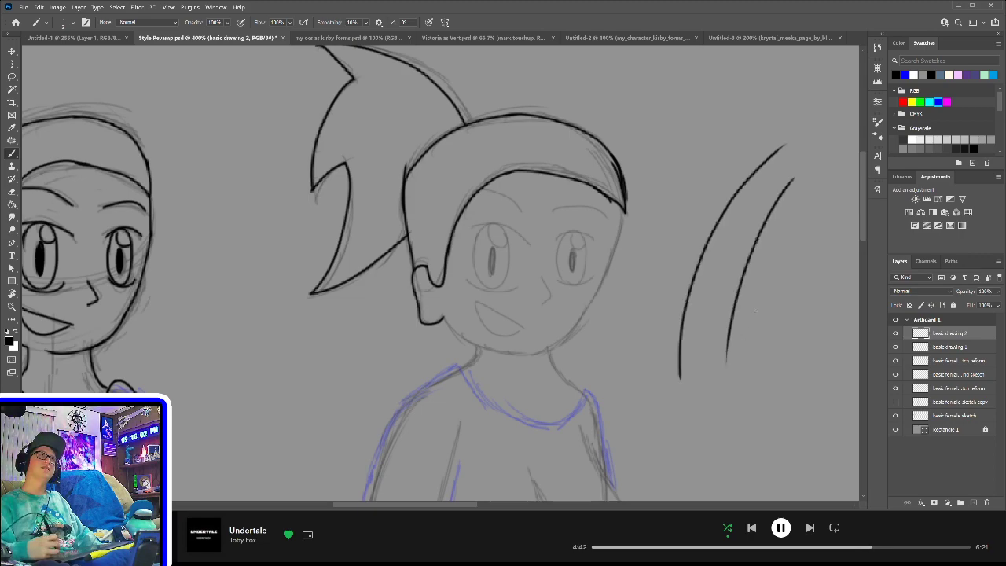
key(ctrl+z)
key(ctrl+z)
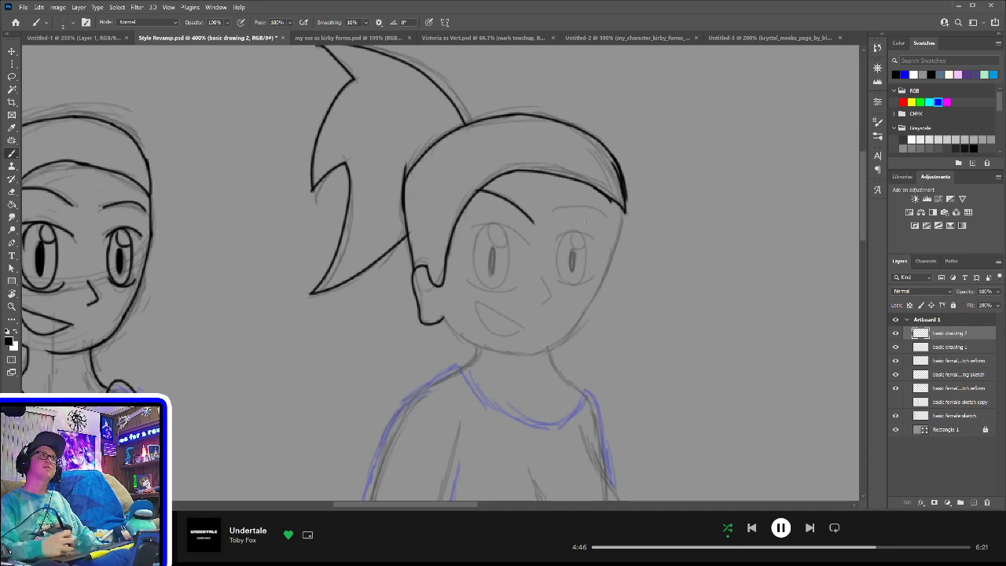
- Ink the second figure's eyebrows and the upper and lower lash lines of both eyes
drag(482, 189, 607, 216)
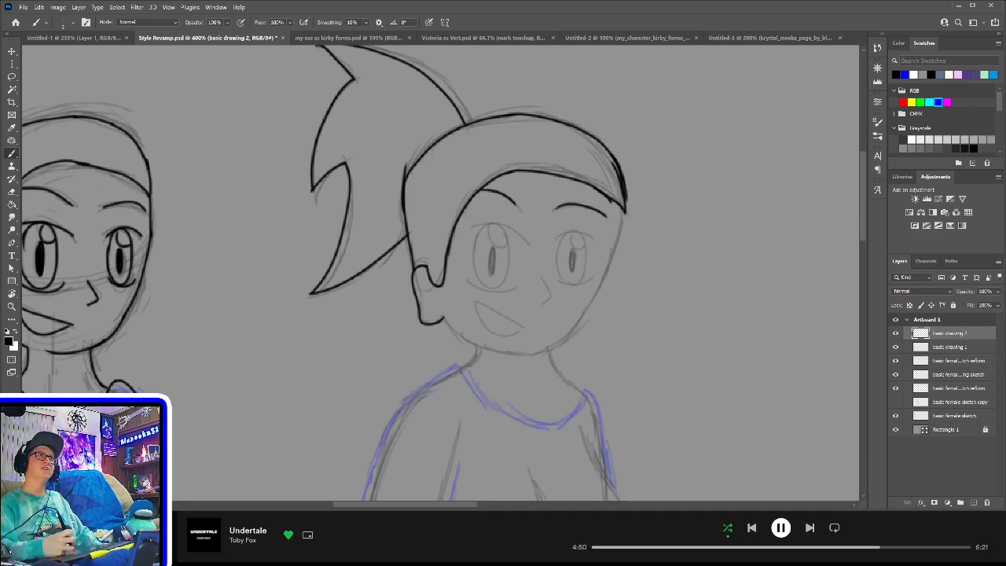
drag(473, 224, 518, 237)
mouse_move(469, 280)
mouse_down()
mouse_move(492, 295)
mouse_move(599, 277)
mouse_up()
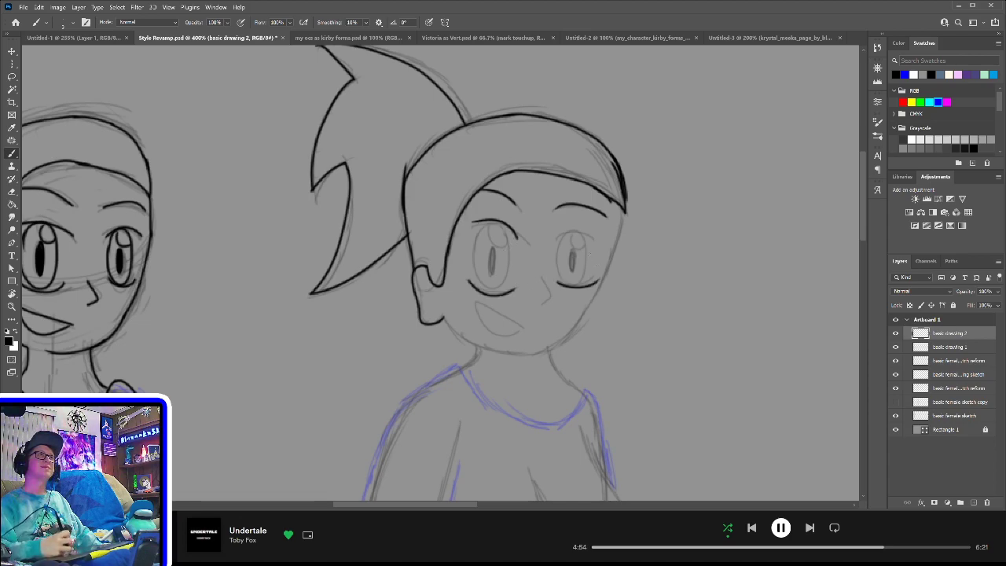
mouse_move(558, 238)
mouse_down()
mouse_move(602, 237)
mouse_move(572, 267)
mouse_up()
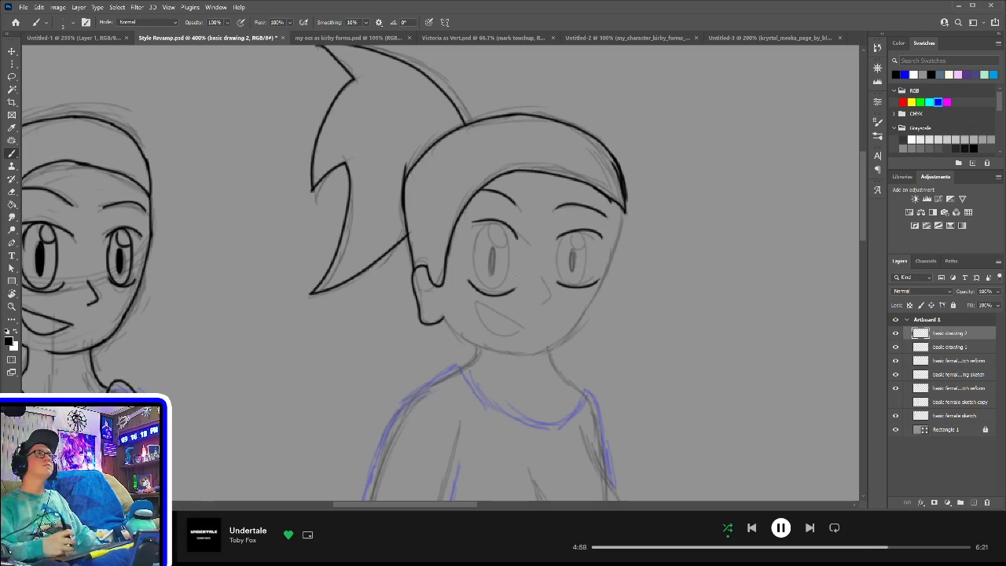
- Ink the iris outline, highlight and filled black pupil of the second figure's right eye, redoing the lash lines around it
mouse_move(477, 248)
mouse_down()
mouse_move(509, 267)
mouse_move(508, 287)
mouse_up()
drag(481, 229, 482, 248)
key(ctrl+z)
key(ctrl+z)
key(ctrl+z)
key(ctrl+z)
key(ctrl+z)
mouse_move(466, 278)
mouse_down()
mouse_move(496, 291)
mouse_move(596, 280)
mouse_up()
key(ctrl+z)
drag(557, 240, 594, 234)
mouse_move(479, 245)
mouse_down()
mouse_move(499, 281)
mouse_move(504, 238)
mouse_move(479, 246)
mouse_move(498, 233)
mouse_move(485, 249)
mouse_move(475, 243)
mouse_move(508, 274)
mouse_move(471, 257)
mouse_move(498, 233)
mouse_move(492, 264)
mouse_up()
key(ctrl+z)
key(ctrl+z)
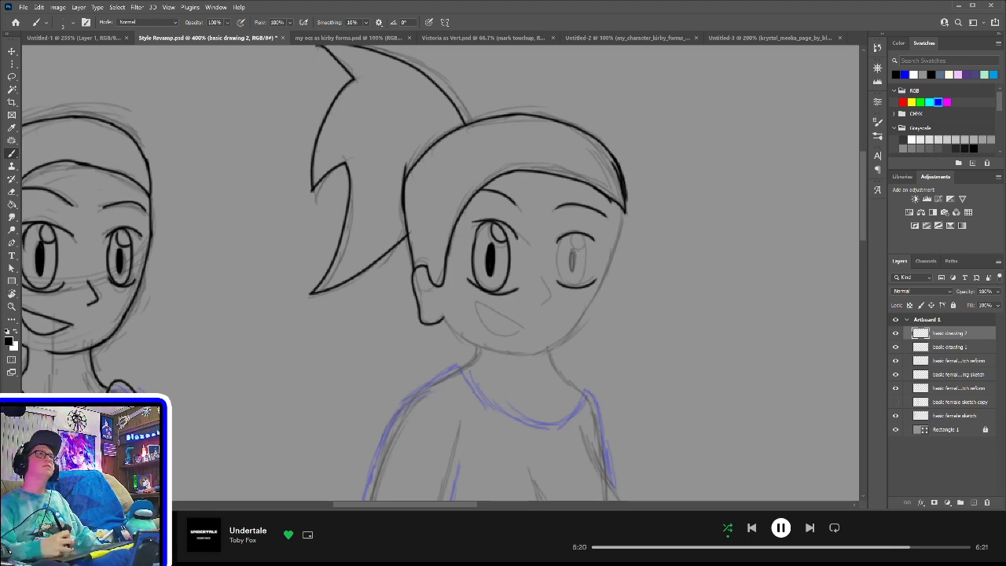
- Ink the iris, highlight and filled pupil of the second figure's left eye, and ink the nose
drag(563, 239, 567, 285)
key(ctrl+z)
mouse_move(564, 236)
mouse_down()
mouse_move(561, 249)
mouse_move(576, 246)
mouse_move(572, 236)
mouse_move(574, 269)
mouse_move(574, 256)
mouse_move(542, 301)
mouse_move(544, 281)
mouse_up()
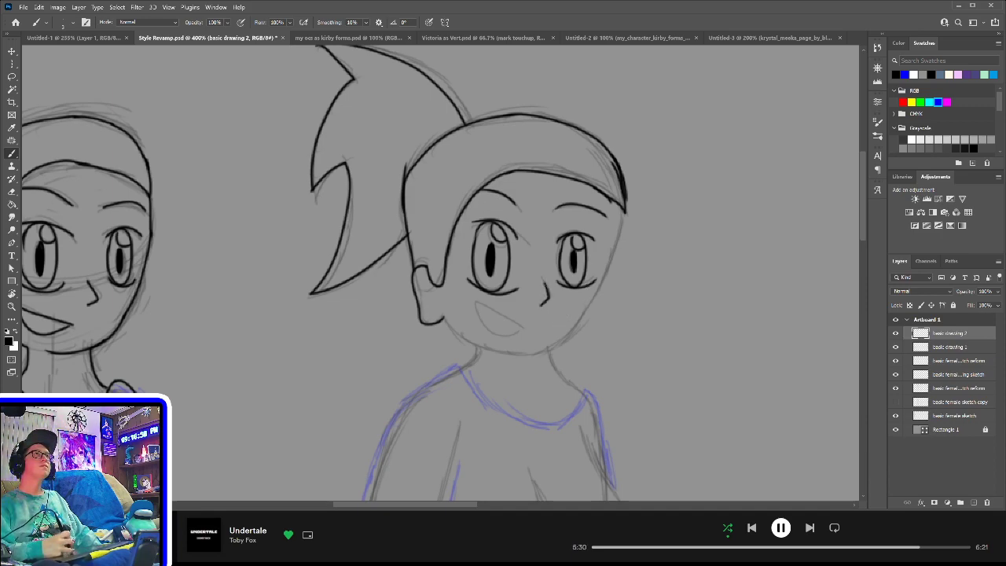
- Ink the second figure's mouth, jawline, both sides of the neck and the face contour up to the hair, redoing the far neck line
mouse_move(525, 325)
mouse_down()
mouse_move(477, 308)
mouse_move(522, 329)
mouse_up()
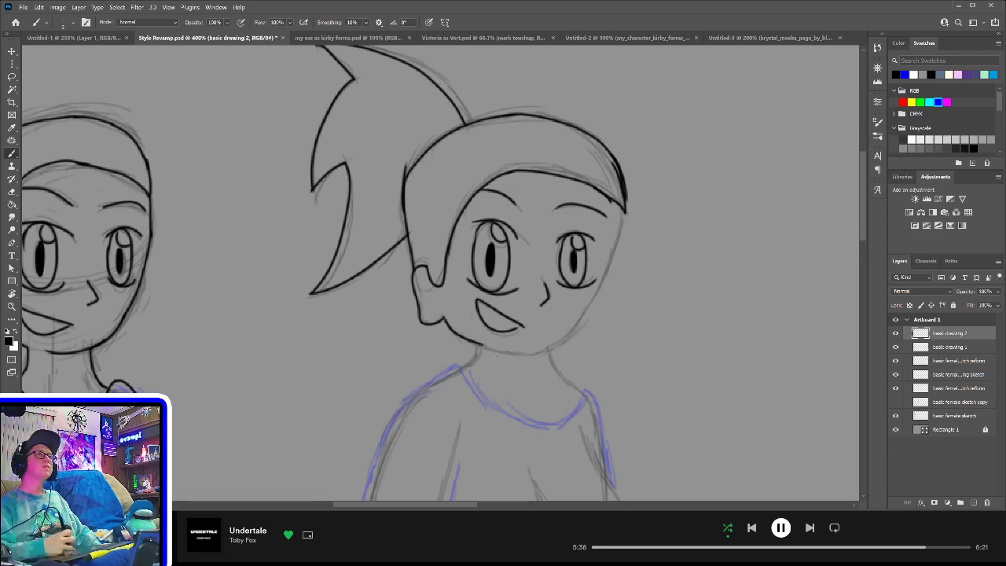
mouse_move(444, 317)
mouse_down()
mouse_move(469, 340)
mouse_move(474, 366)
mouse_up()
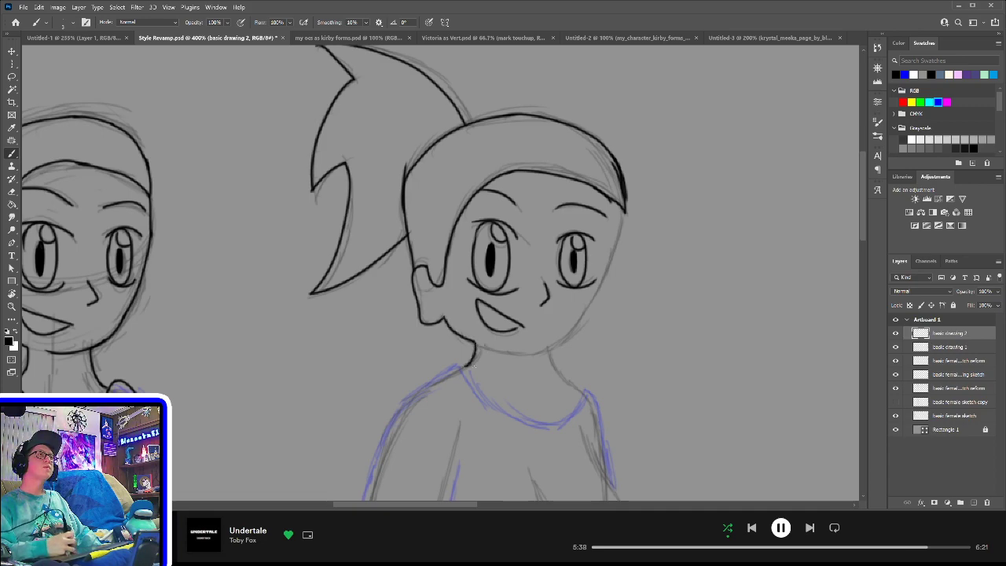
mouse_move(554, 369)
mouse_down()
mouse_move(554, 340)
mouse_move(574, 318)
mouse_up()
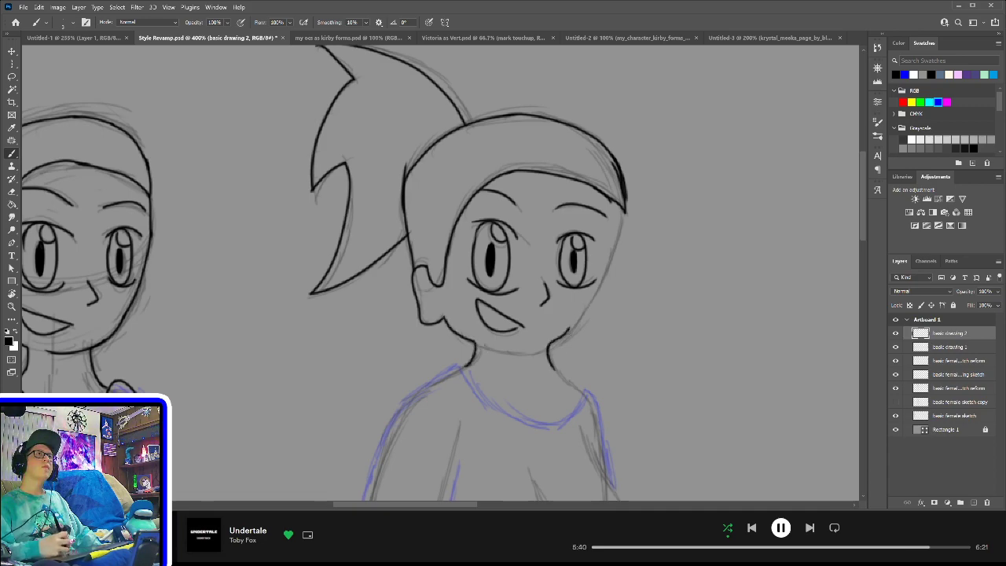
key(ctrl+z)
mouse_move(557, 370)
mouse_down()
mouse_move(550, 348)
mouse_move(583, 316)
mouse_move(627, 206)
mouse_up()
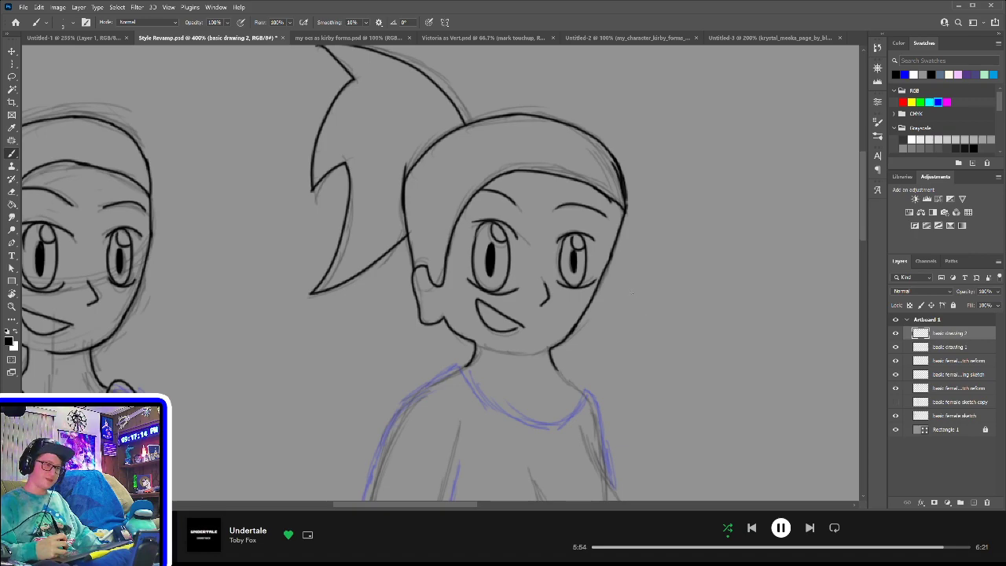
- Ink the shirt's near shoulder curve, neckline and far shoulder on the second figure, redoing the strokes until they join smoothly
scroll(598, 309, down, 4)
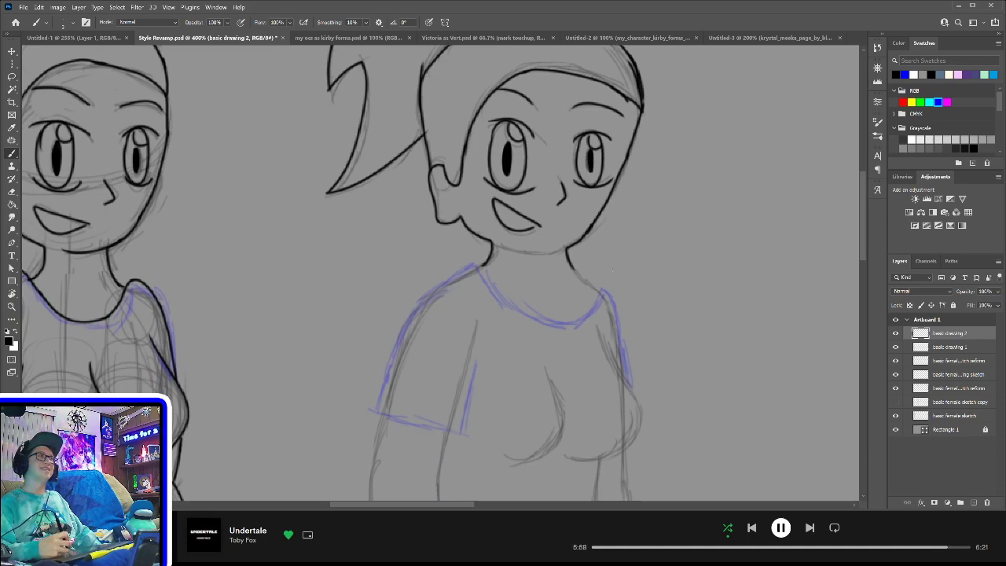
drag(608, 270, 601, 212)
drag(393, 271, 467, 216)
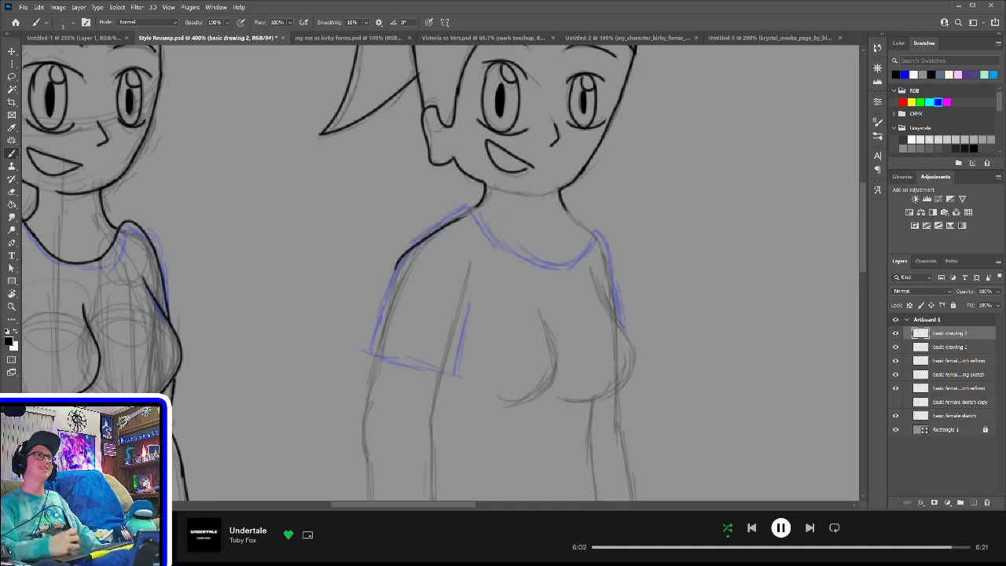
key(ctrl+z)
mouse_move(393, 275)
mouse_down()
mouse_move(417, 239)
mouse_move(472, 209)
mouse_up()
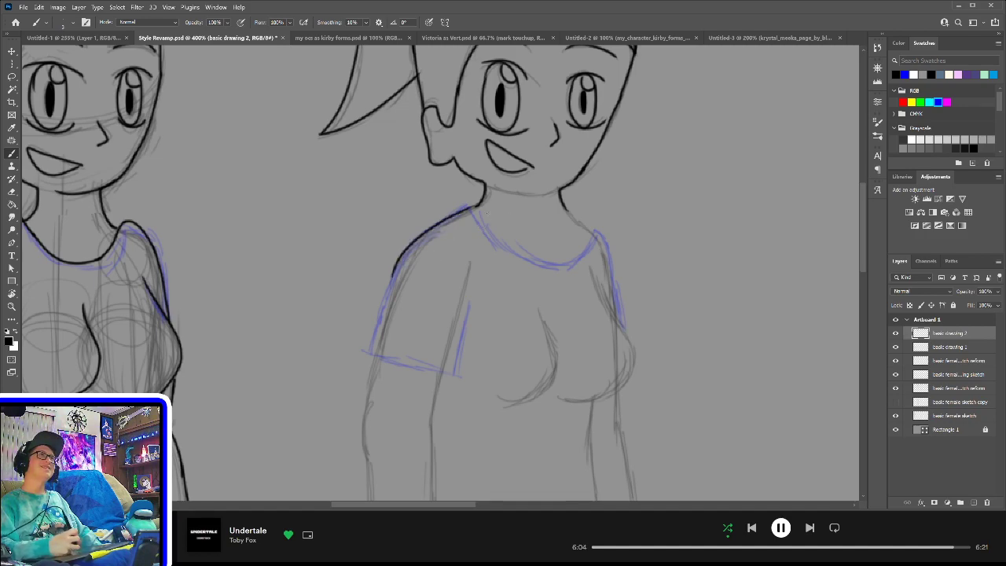
key(ctrl+z)
mouse_move(389, 279)
mouse_down()
mouse_move(438, 220)
mouse_move(463, 207)
mouse_move(505, 257)
mouse_move(545, 268)
mouse_up()
key(ctrl+z)
mouse_move(476, 216)
mouse_down()
mouse_move(540, 266)
mouse_move(574, 262)
mouse_move(597, 232)
mouse_move(617, 314)
mouse_up()
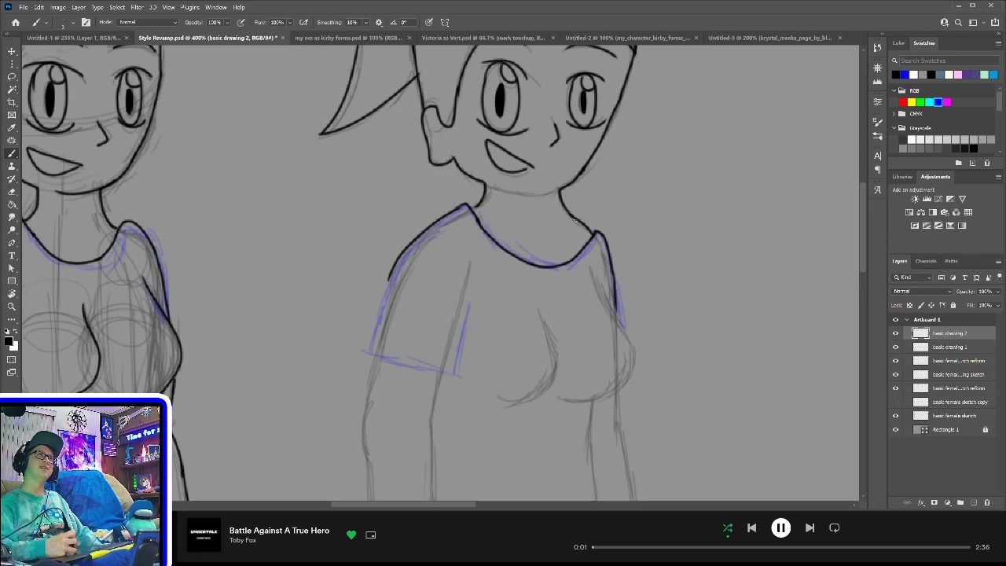
- Ink the near short sleeve's outer edge, hem and inner edge, redoing the outer edge once
scroll(488, 255, down, 3)
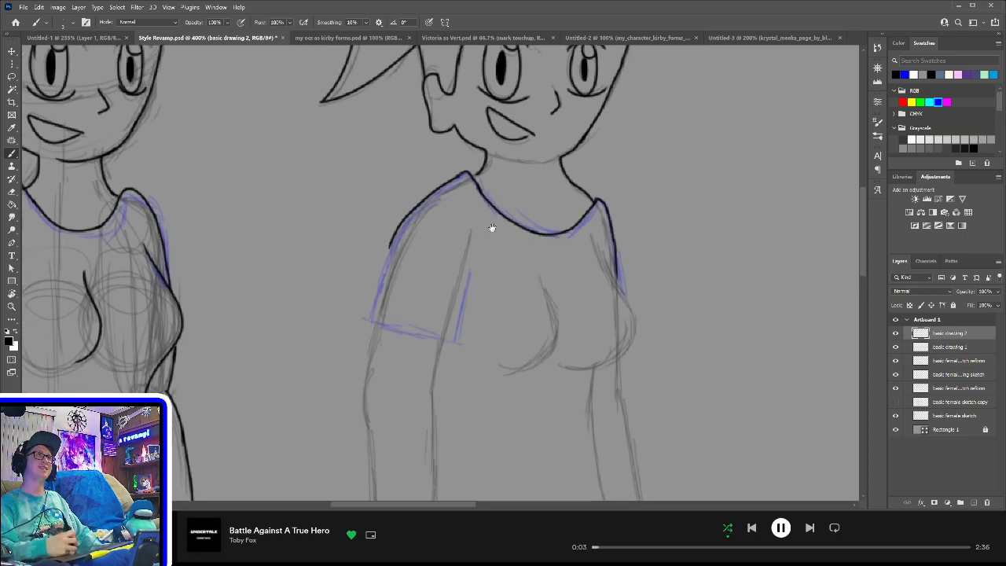
drag(393, 208, 367, 295)
key(ctrl+z)
mouse_move(397, 200)
mouse_down()
mouse_move(375, 278)
mouse_move(386, 285)
mouse_move(457, 292)
mouse_move(420, 294)
mouse_move(459, 301)
mouse_move(479, 231)
mouse_up()
scroll(550, 264, right, 3)
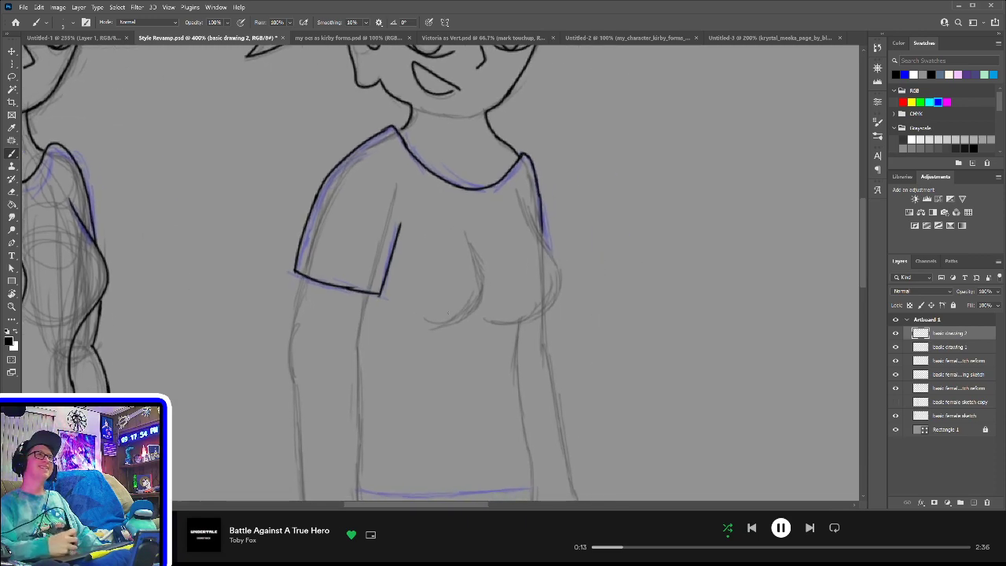
- Ink the second figure's two chest curves, carrying the far one down to the start of the waist
mouse_move(428, 321)
mouse_down()
mouse_move(475, 241)
mouse_move(455, 316)
mouse_up()
key(ctrl+z)
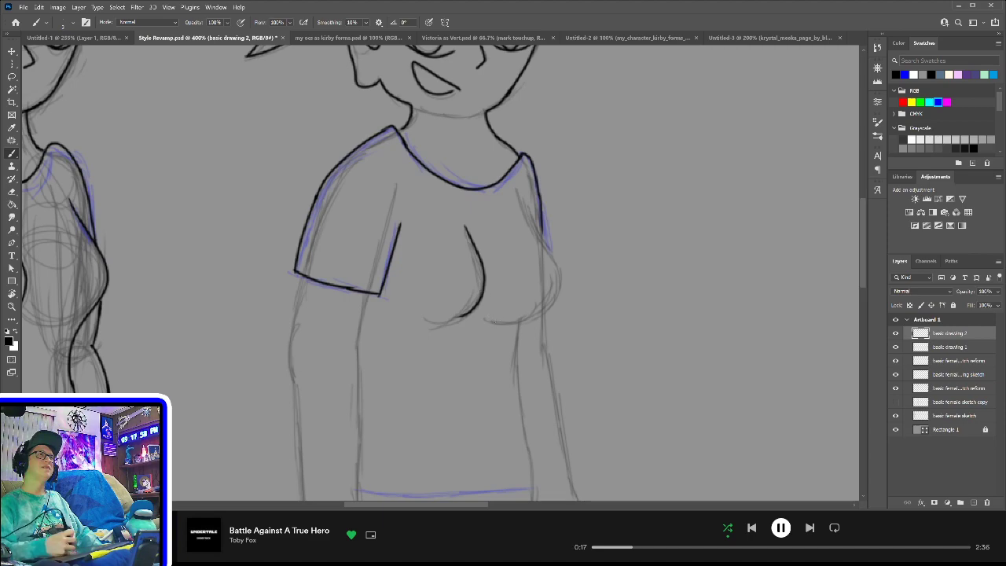
mouse_move(518, 356)
mouse_down()
mouse_move(557, 307)
mouse_move(535, 322)
mouse_move(559, 271)
mouse_up()
key(ctrl+z)
mouse_move(522, 197)
mouse_down()
mouse_move(550, 309)
mouse_move(531, 325)
mouse_up()
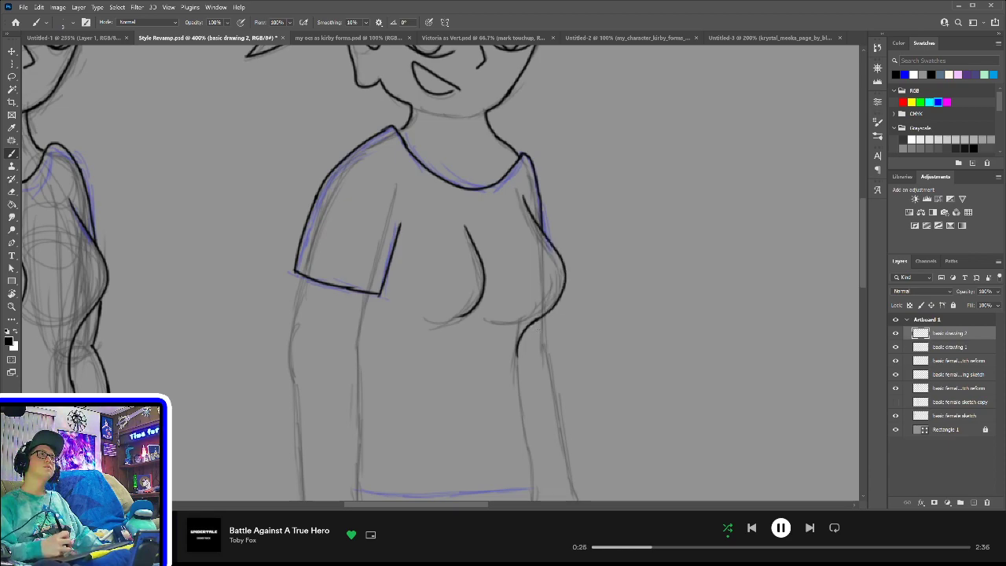
- Ink the outer and inner outlines of the near arm from the sleeve hem down to the wrist
drag(595, 292, 589, 254)
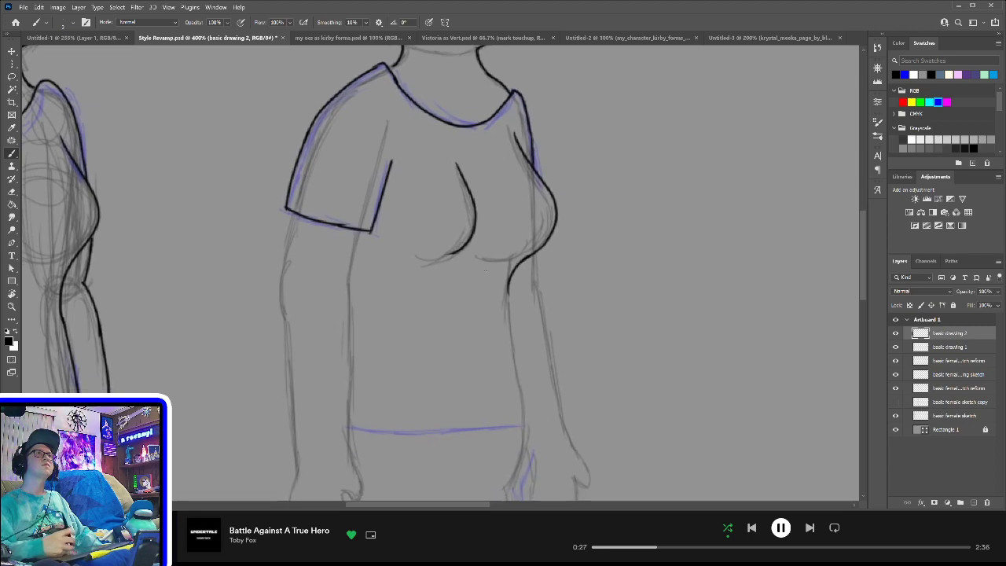
drag(454, 286, 539, 191)
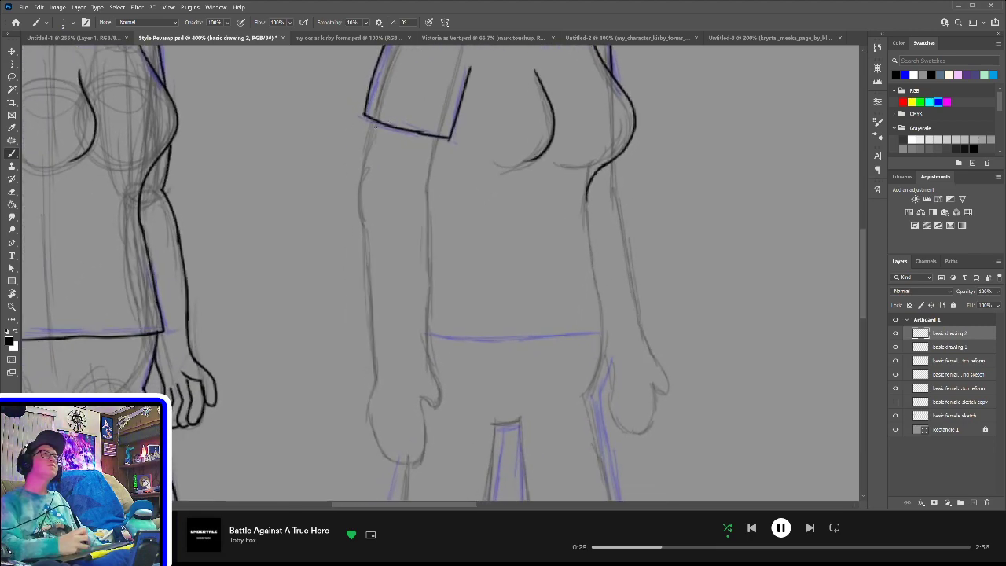
drag(375, 123, 356, 262)
key(ctrl+z)
drag(374, 121, 361, 272)
mouse_move(441, 140)
mouse_down()
mouse_move(427, 300)
mouse_move(443, 250)
mouse_move(393, 193)
mouse_up()
mouse_move(366, 151)
mouse_down()
mouse_move(380, 329)
mouse_move(415, 356)
mouse_move(397, 355)
mouse_move(425, 329)
mouse_up()
key(ctrl+z)
drag(438, 272, 428, 180)
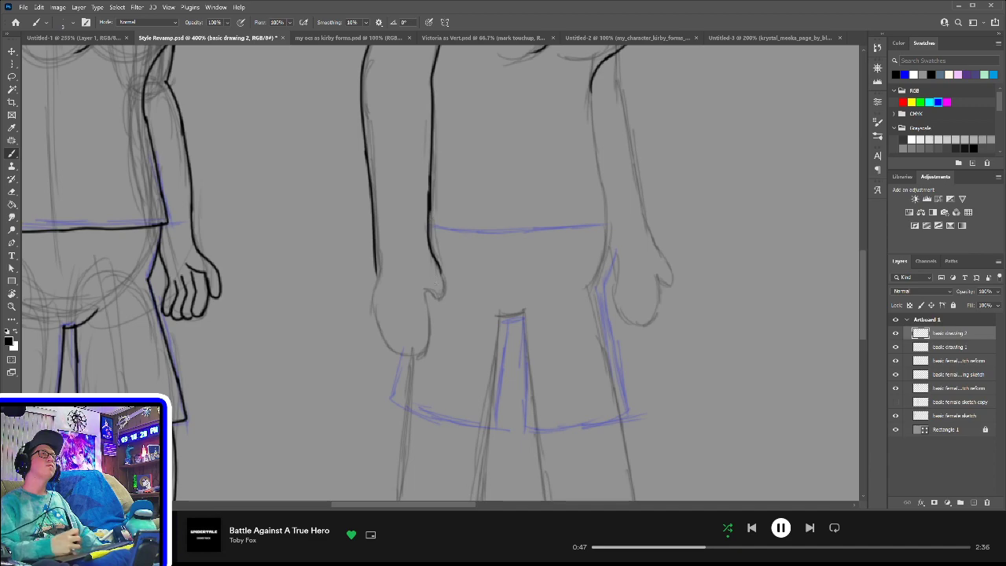
- Ink the near hand's thumb and the four rounded fingers, redoing the first thumb stroke
mouse_move(440, 269)
mouse_down()
mouse_move(437, 297)
mouse_move(527, 285)
mouse_up()
key(ctrl+z)
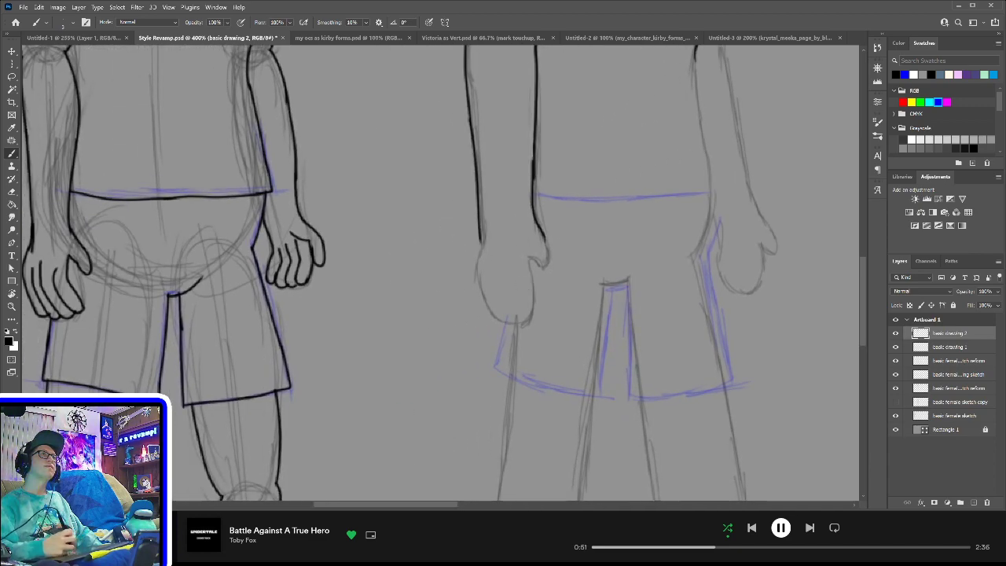
mouse_move(544, 239)
mouse_down()
mouse_move(548, 272)
mouse_move(536, 256)
mouse_up()
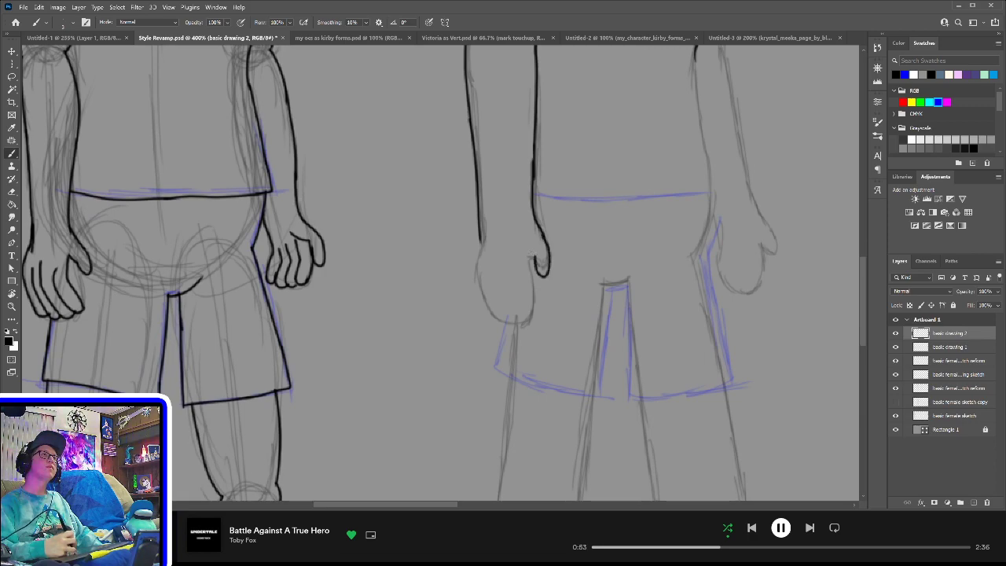
mouse_move(536, 261)
mouse_down()
mouse_move(528, 252)
mouse_move(530, 319)
mouse_move(512, 287)
mouse_move(520, 321)
mouse_move(504, 294)
mouse_move(500, 318)
mouse_move(496, 292)
mouse_move(496, 318)
mouse_move(483, 289)
mouse_move(514, 261)
mouse_up()
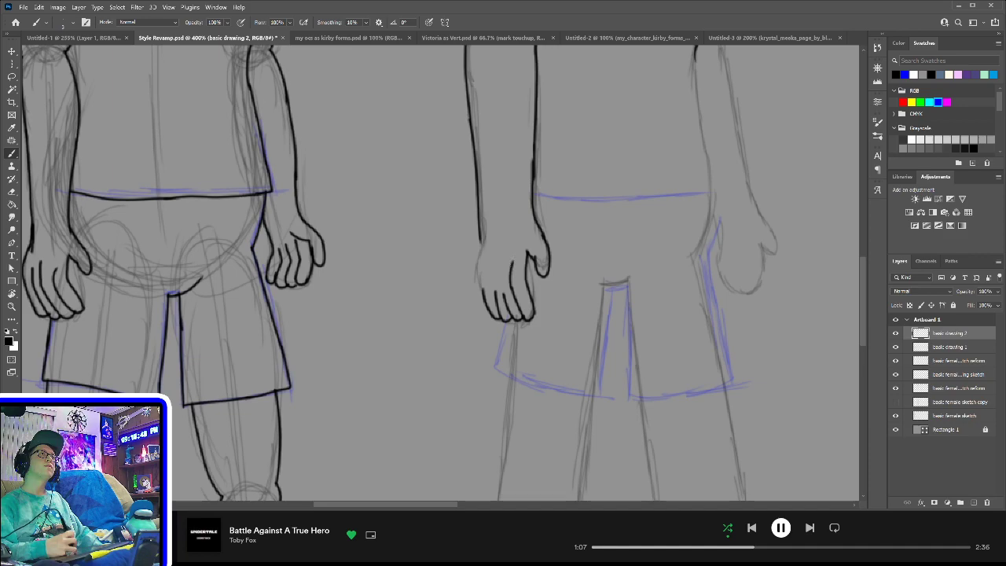
- Ink the near hand's outer edge from the wrist to the little finger, undoing the unsuitable finger strokes
drag(505, 300, 504, 263)
key(ctrl+z)
mouse_move(506, 299)
mouse_down()
mouse_move(505, 268)
mouse_move(496, 294)
mouse_move(498, 263)
mouse_move(495, 291)
mouse_move(482, 290)
mouse_move(486, 250)
mouse_up()
key(ctrl+z)
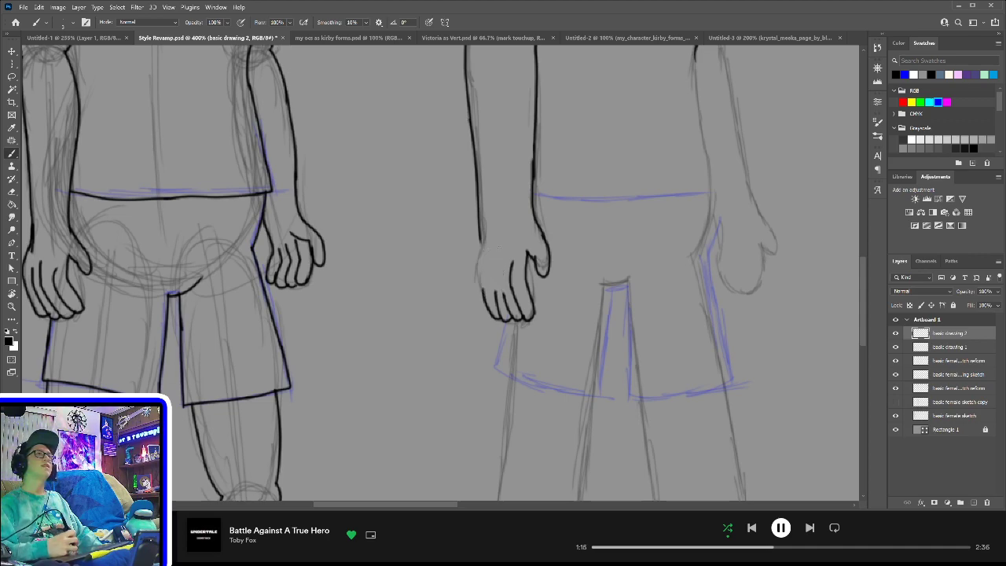
drag(482, 297, 481, 234)
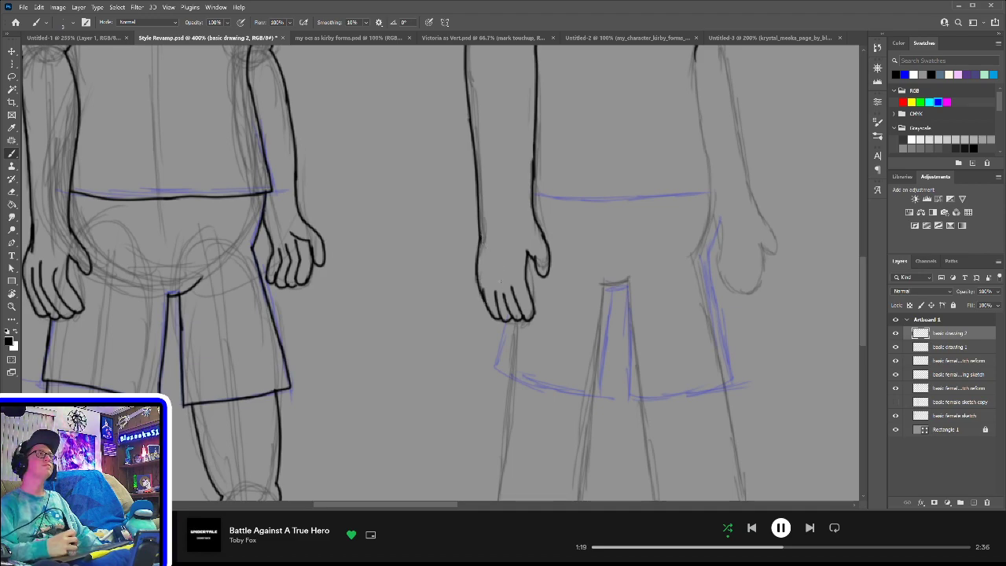
- Extend the dividing lines between the near hand's fingers up toward the knuckles, redoing the last one
drag(510, 289, 511, 243)
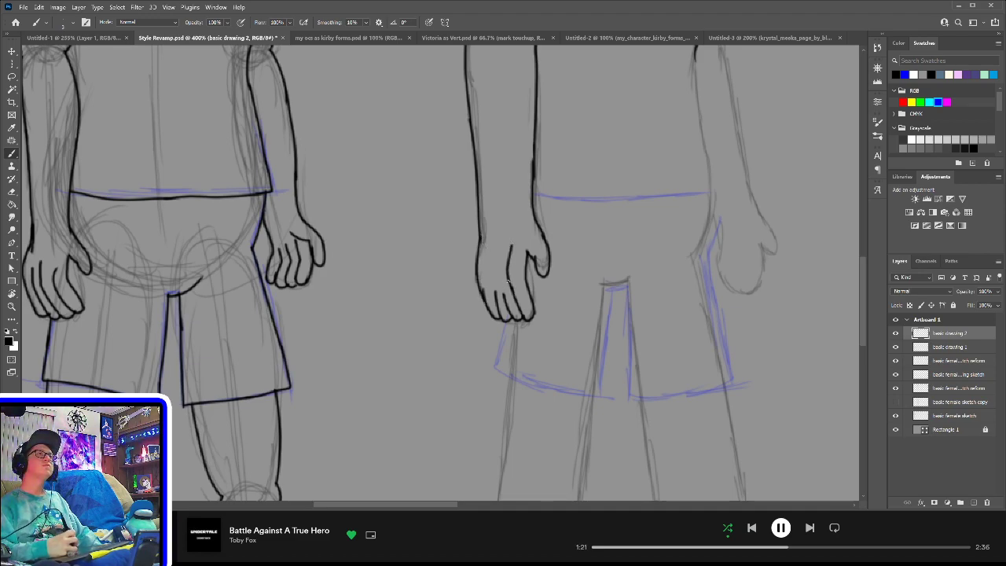
drag(505, 299, 499, 259)
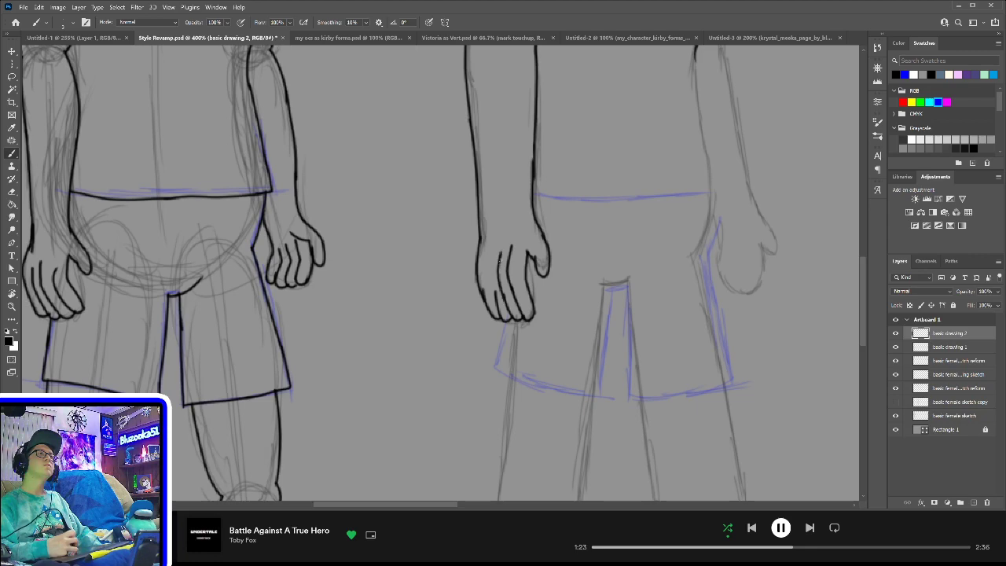
drag(500, 319, 494, 252)
key(ctrl+z)
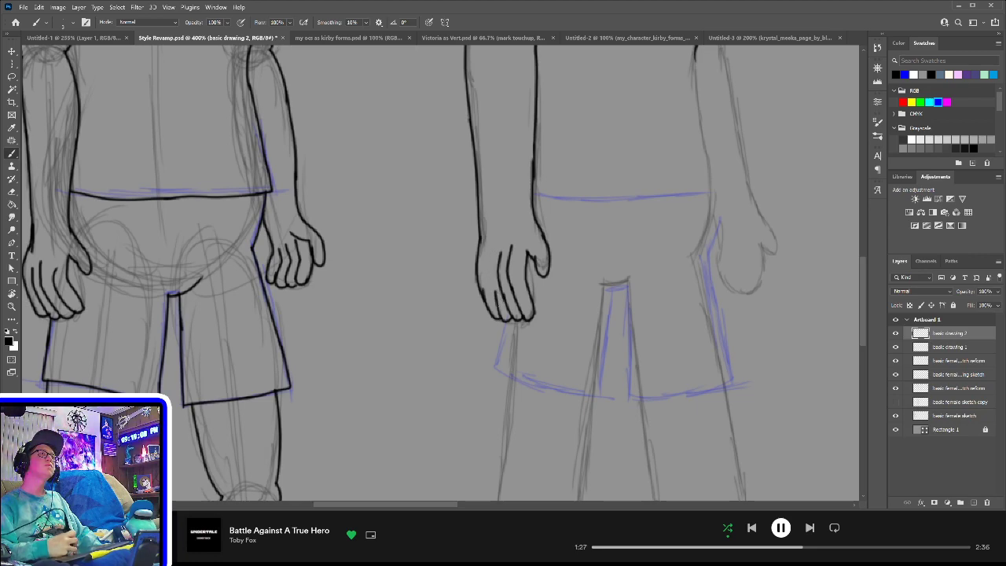
drag(500, 320, 491, 254)
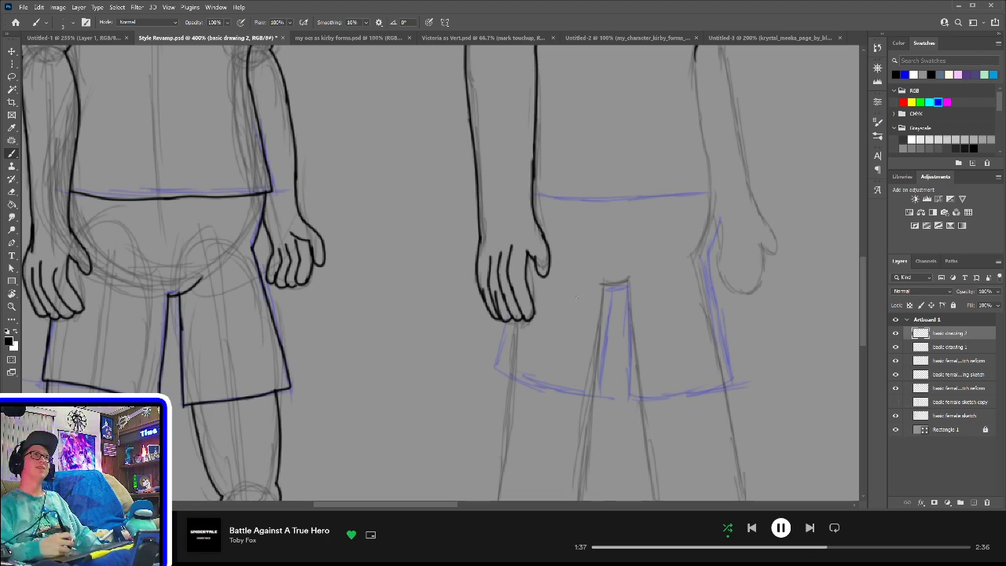
- Ink the shorts' outer edges, leg hems and the gap between the legs, redoing the far leg's hem
drag(611, 288, 483, 259)
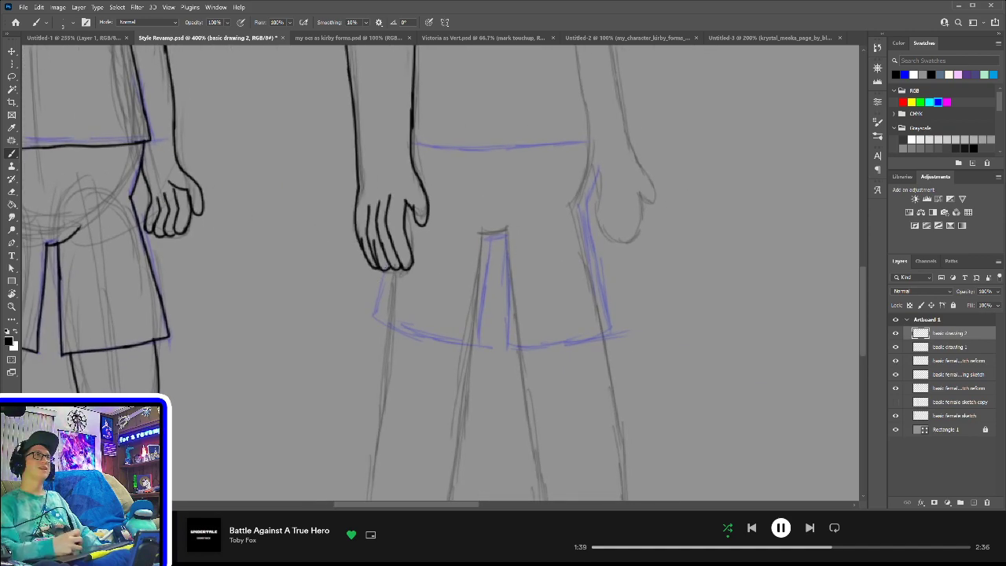
mouse_move(386, 268)
mouse_down()
mouse_move(375, 316)
mouse_move(406, 335)
mouse_move(497, 342)
mouse_move(487, 344)
mouse_move(491, 240)
mouse_move(493, 253)
mouse_move(492, 239)
mouse_move(505, 237)
mouse_move(508, 329)
mouse_move(525, 347)
mouse_move(600, 332)
mouse_up()
key(ctrl+z)
drag(541, 347, 601, 322)
key(ctrl+z)
mouse_move(540, 349)
mouse_down()
mouse_move(617, 319)
mouse_move(599, 331)
mouse_move(587, 205)
mouse_up()
drag(598, 170, 586, 214)
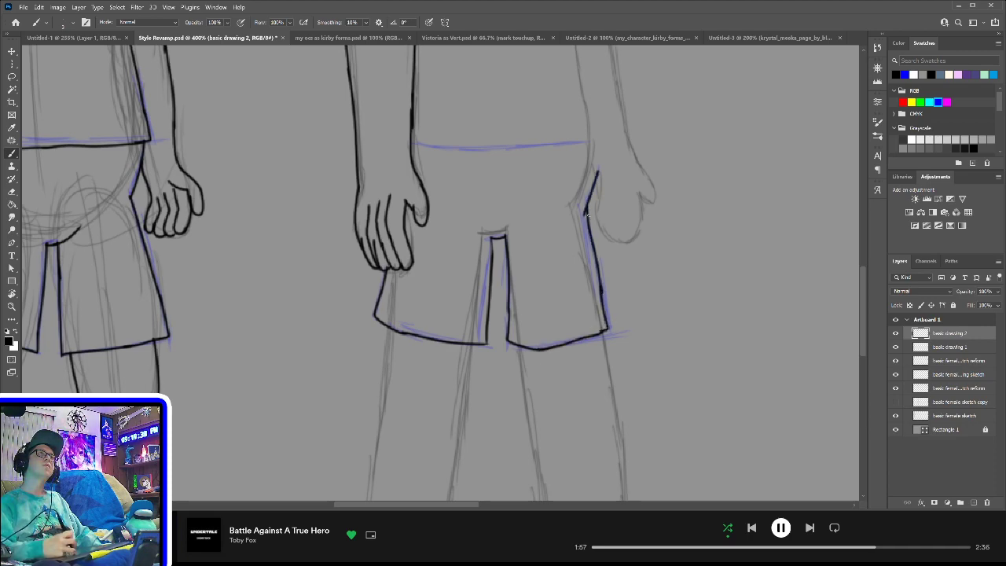
- Undo the trial hip stroke, and ink the shirt's bottom hem and the far side of the waist up to the chest
drag(618, 180, 609, 268)
drag(584, 231, 580, 292)
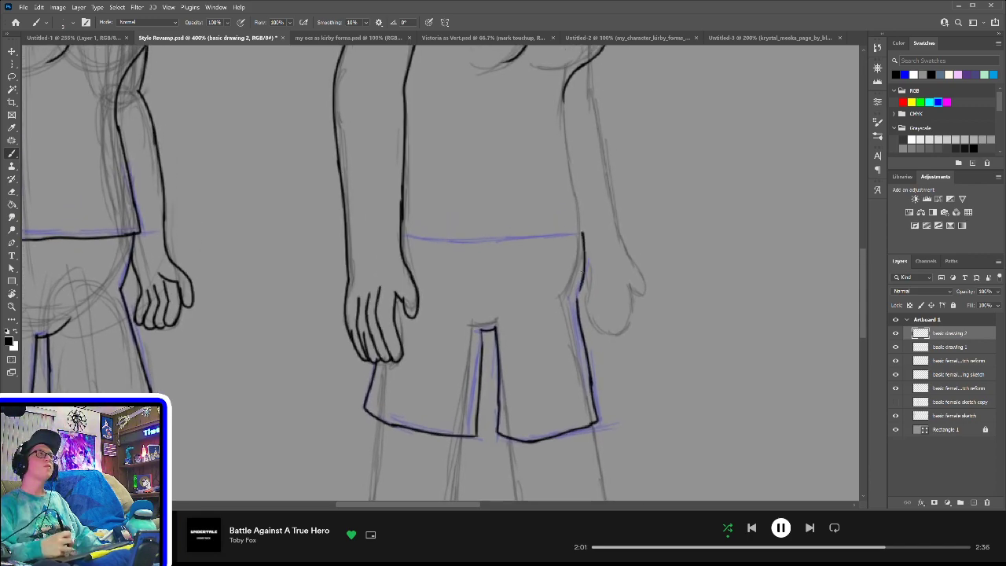
key(ctrl+z)
drag(400, 236, 543, 248)
key(ctrl+z)
mouse_move(400, 236)
mouse_down()
mouse_move(441, 243)
mouse_move(575, 233)
mouse_move(585, 256)
mouse_move(567, 296)
mouse_move(558, 201)
mouse_up()
drag(549, 155, 557, 221)
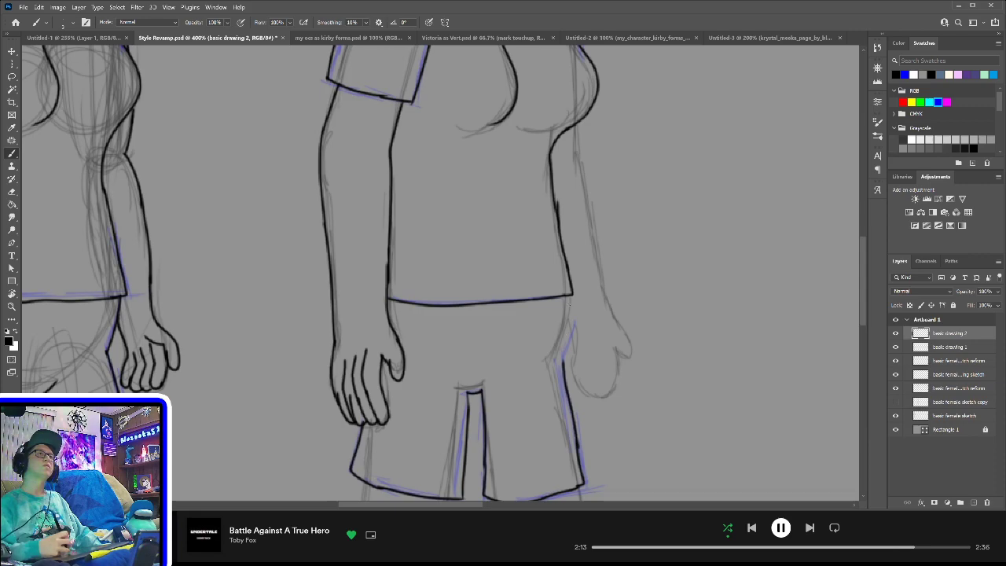
- Ink the far hip line from the shirt hem to the shorts and a short inner edge for the far hand
drag(571, 296, 563, 370)
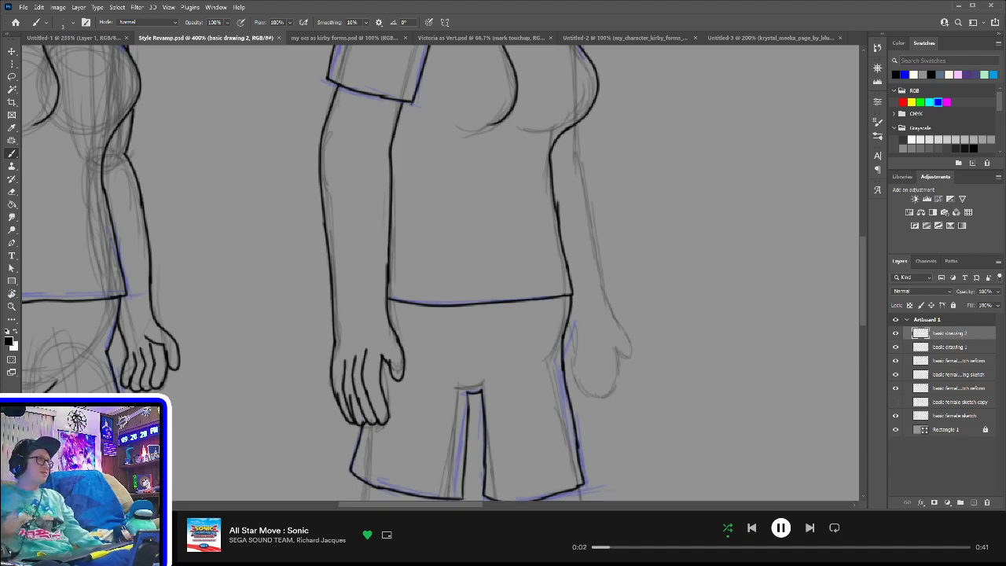
mouse_move(612, 305)
mouse_down()
mouse_move(675, 283)
mouse_move(642, 351)
mouse_up()
key(ctrl+z)
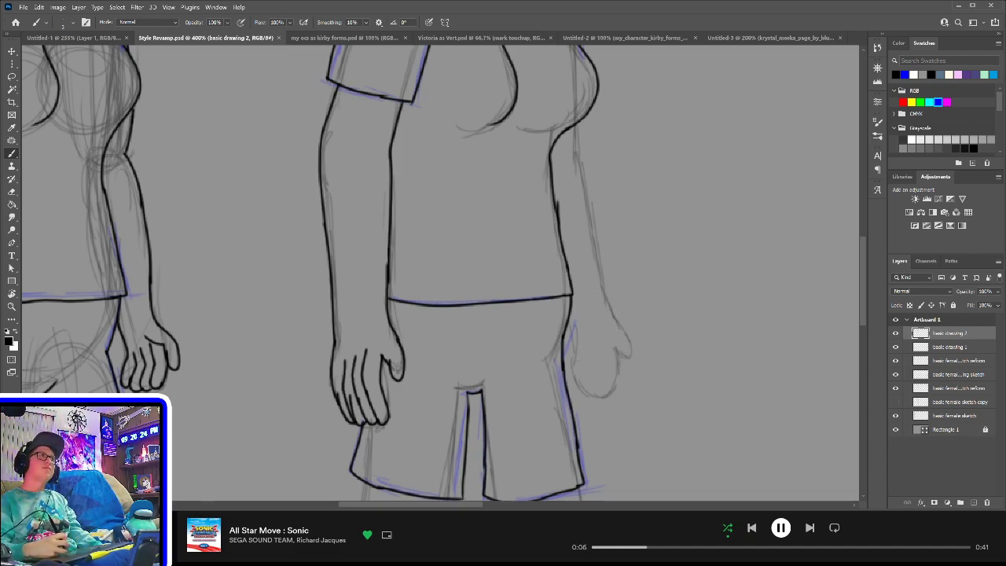
drag(570, 301, 573, 343)
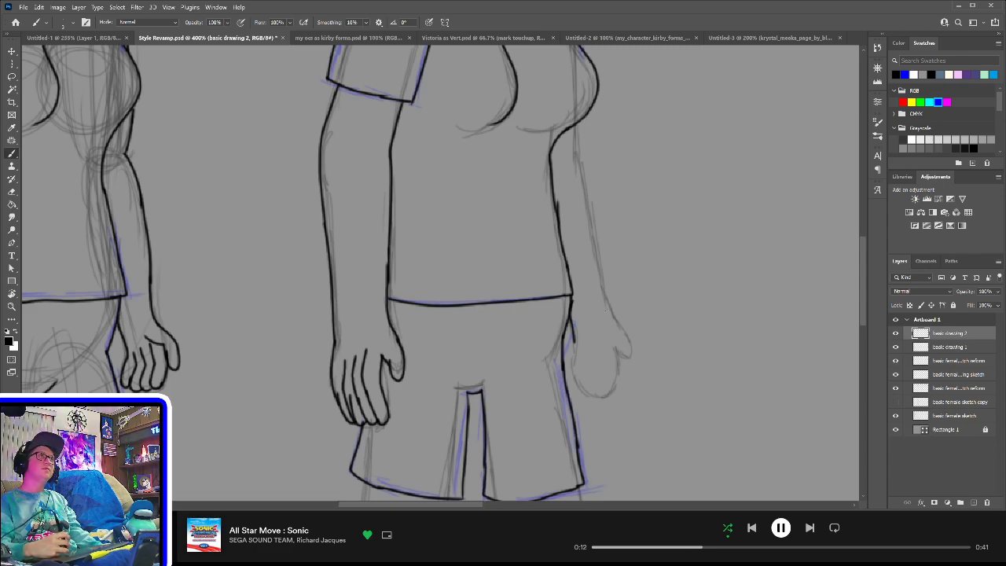
- Ink the far arm's outer line from below the chest to the wrist, redoing the strokes for a smooth join
drag(618, 322, 605, 278)
drag(618, 229, 612, 306)
key(ctrl+z)
drag(619, 399, 601, 347)
drag(578, 203, 601, 354)
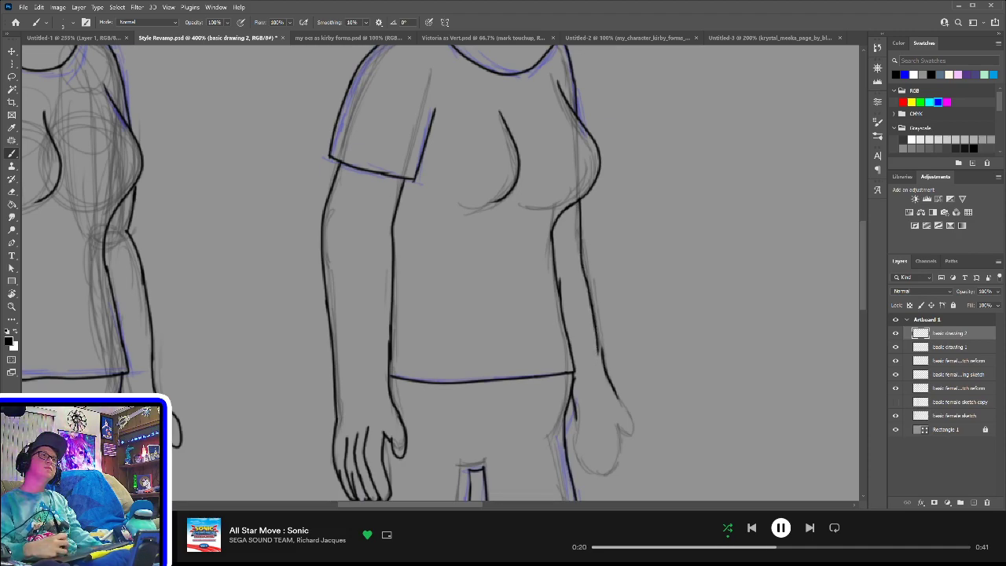
key(ctrl+z)
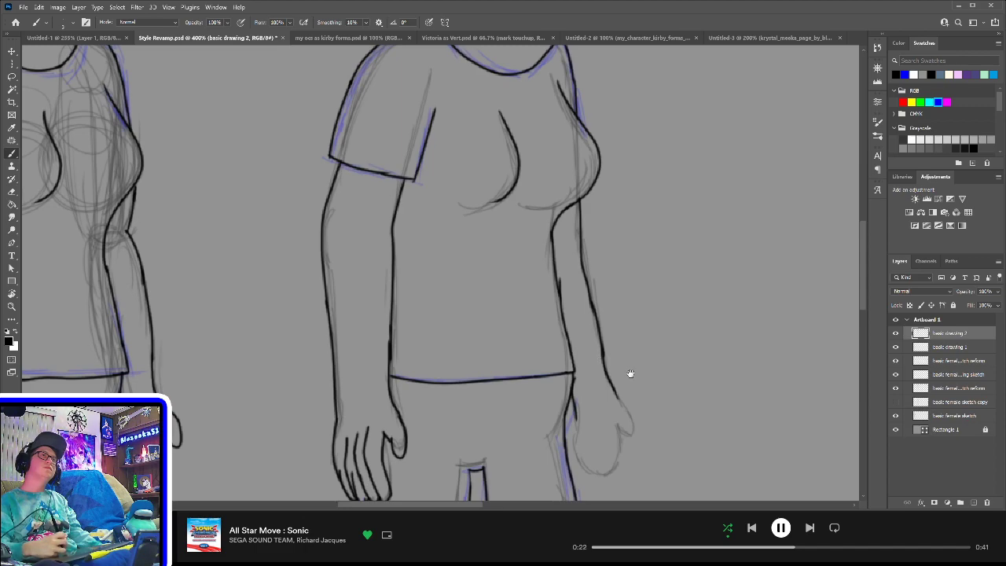
- Ink the second figure's far hand with its thumb and outer finger outlines, redoing the finger strokes
scroll(629, 375, down, 3)
mouse_move(629, 308)
mouse_down()
mouse_move(649, 356)
mouse_move(637, 349)
mouse_up()
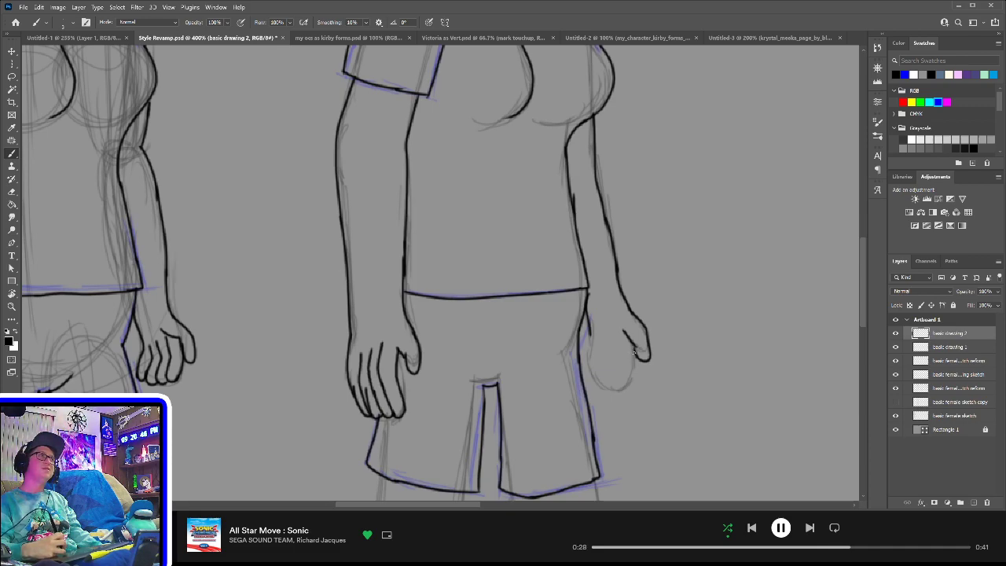
drag(633, 340, 621, 388)
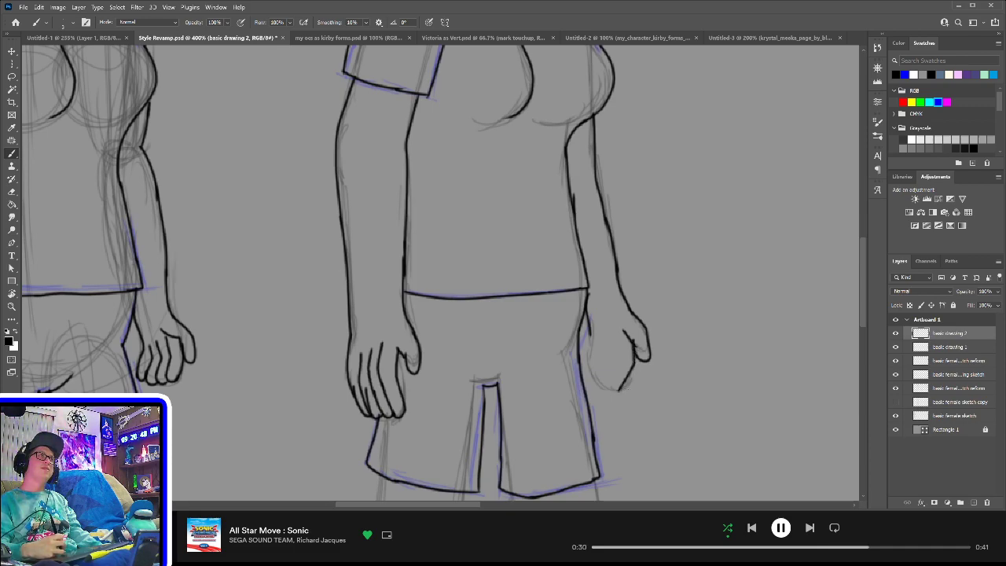
key(ctrl+z)
mouse_move(634, 339)
mouse_down()
mouse_move(625, 391)
mouse_move(620, 370)
mouse_move(622, 389)
mouse_move(597, 377)
mouse_move(604, 386)
mouse_move(611, 367)
mouse_move(602, 383)
mouse_move(592, 354)
mouse_up()
key(ctrl+z)
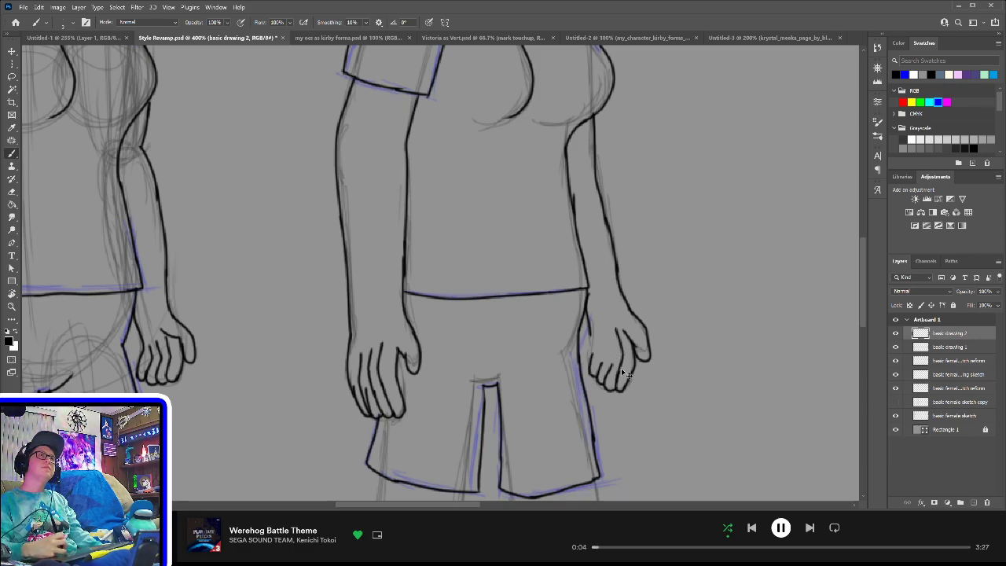
- Ink the lines separating the far hand's fingers and the crease at the base of the thumb
drag(619, 382, 616, 334)
drag(608, 371, 588, 322)
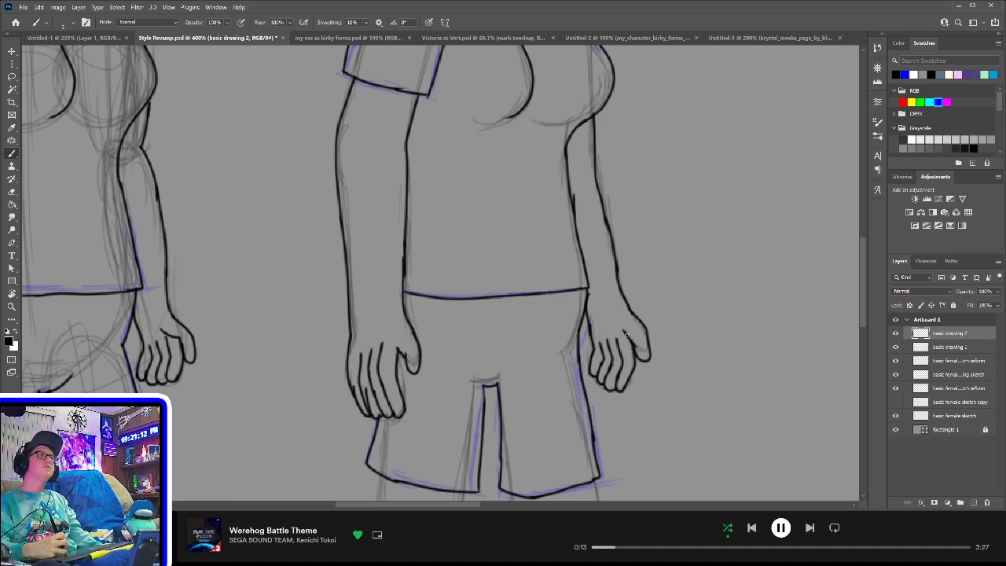
drag(624, 334, 609, 324)
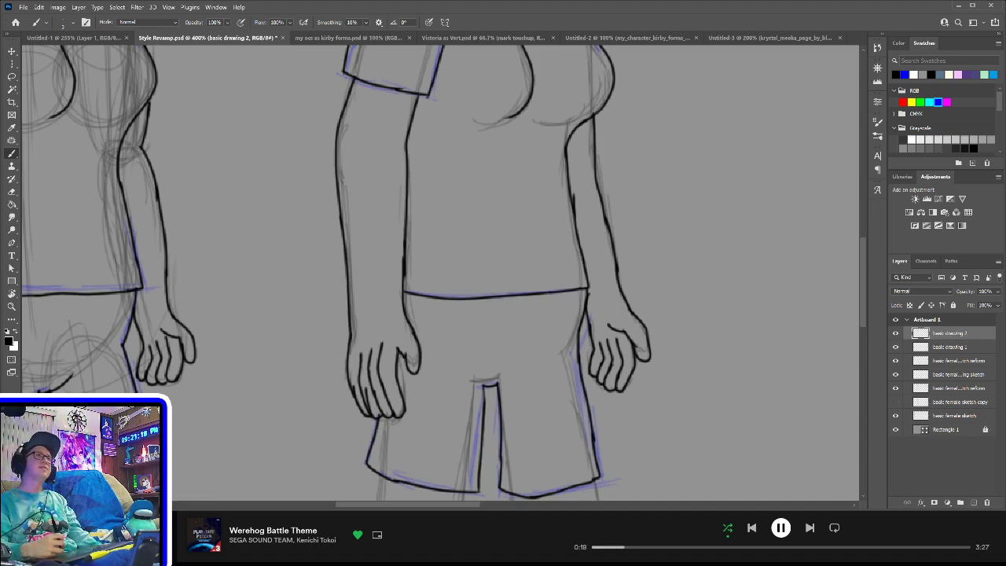
- Ink both edges of the near leg from the shorts' hem down past the sock line, redoing the outer edge
mouse_move(565, 416)
mouse_down()
mouse_move(602, 353)
mouse_move(626, 360)
mouse_move(648, 351)
mouse_up()
drag(600, 386, 586, 234)
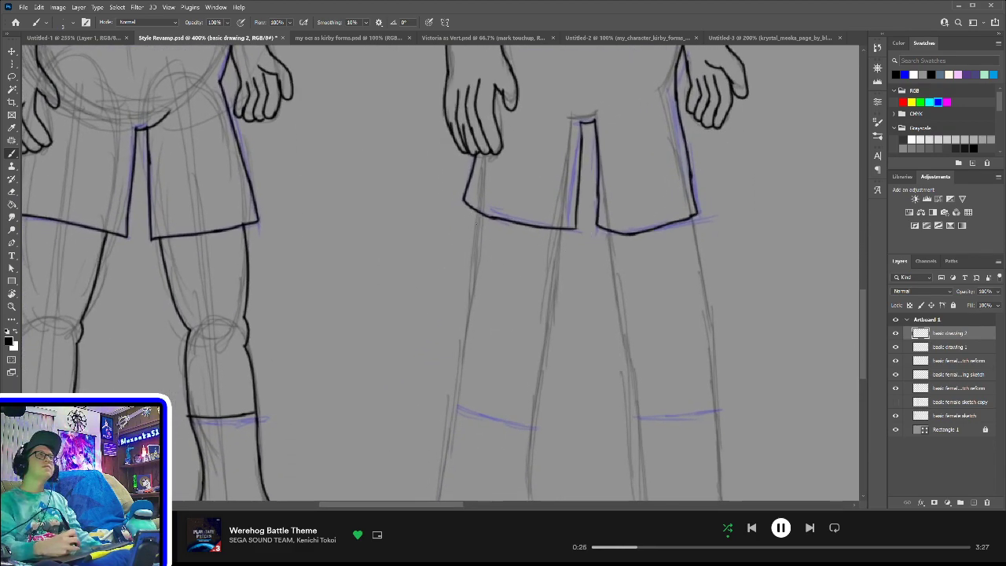
drag(480, 214, 438, 450)
key(ctrl+z)
drag(477, 212, 446, 442)
drag(566, 226, 524, 442)
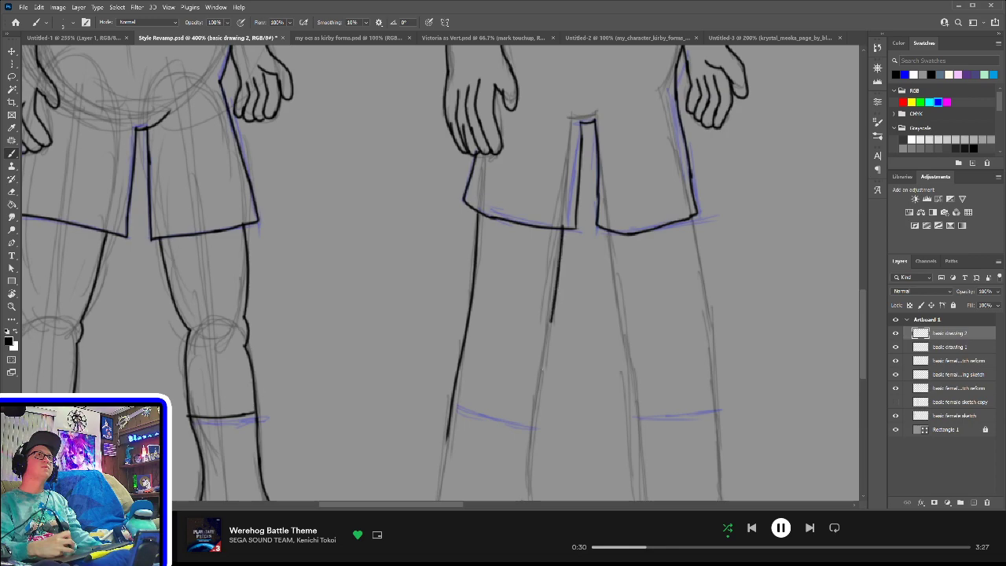
- Ink the far leg's inner edge from the shorts' hem to just below the sock line, redoing it for a better curve
drag(621, 369, 585, 252)
drag(577, 142, 596, 384)
key(ctrl+z)
drag(579, 145, 598, 374)
key(ctrl+z)
drag(578, 143, 602, 363)
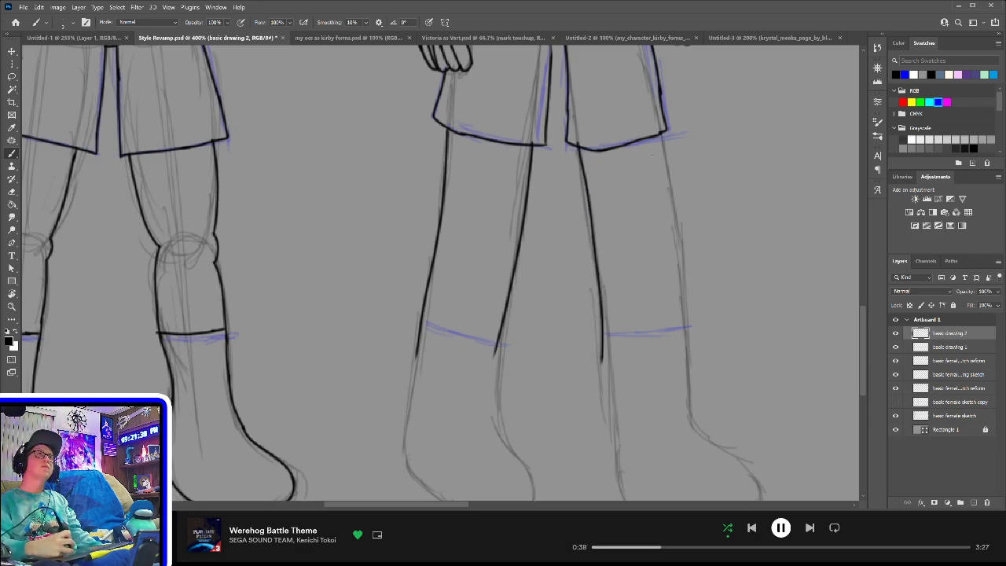
- Ink the far leg's outer edge from the shorts' hem to above the ankle, redoing the stroke until it follows the sketch
drag(662, 135, 686, 305)
key(ctrl+z)
drag(669, 133, 684, 314)
key(ctrl+z)
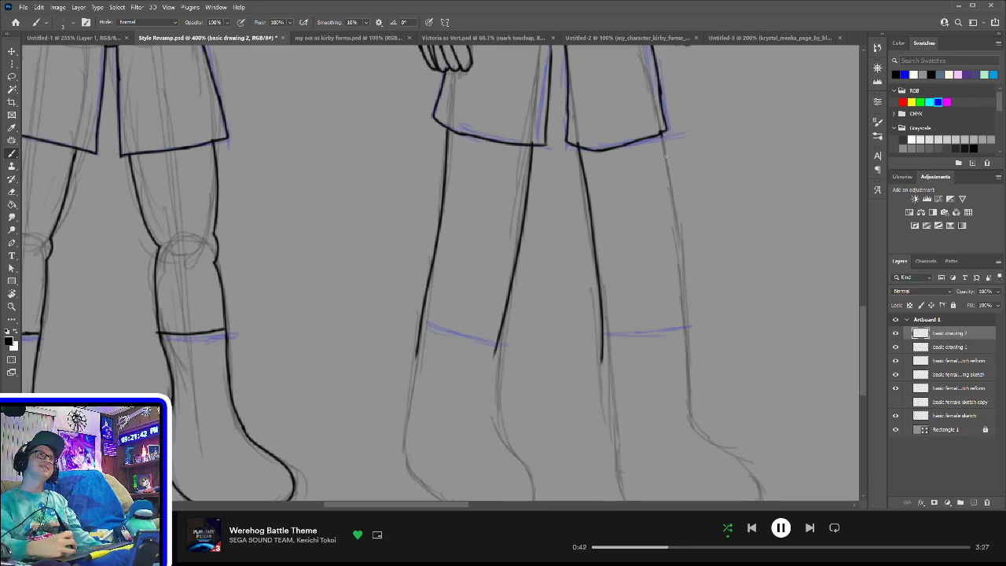
drag(662, 134, 677, 361)
key(ctrl+z)
drag(660, 135, 696, 405)
- Ink the far foot's outline from lower leg to toe, redoing the top of the foot, and add the sock's top edge
drag(702, 367, 696, 235)
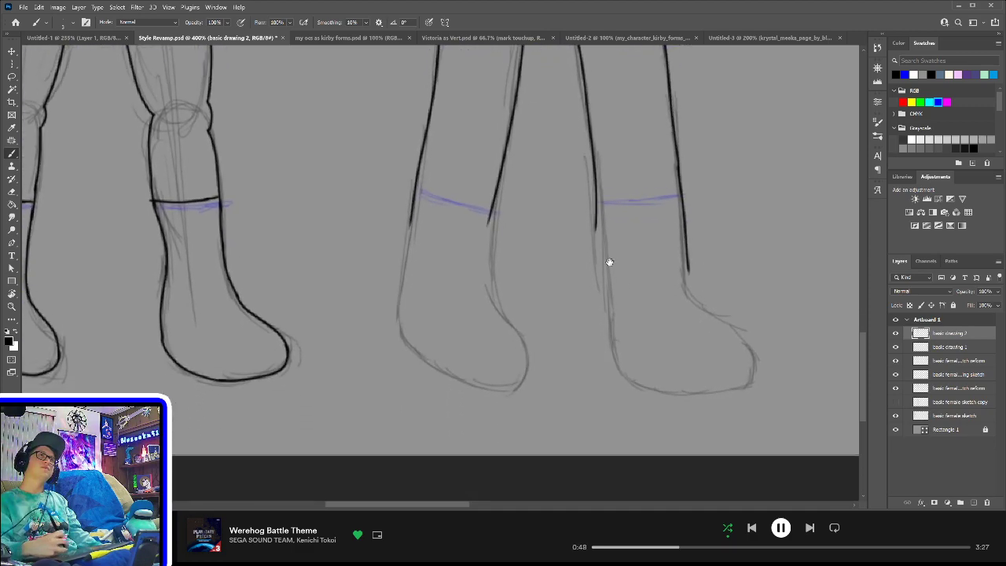
drag(610, 262, 610, 244)
mouse_move(593, 156)
mouse_down()
mouse_move(600, 315)
mouse_move(605, 291)
mouse_move(633, 374)
mouse_move(649, 369)
mouse_move(632, 374)
mouse_move(738, 366)
mouse_move(753, 330)
mouse_up()
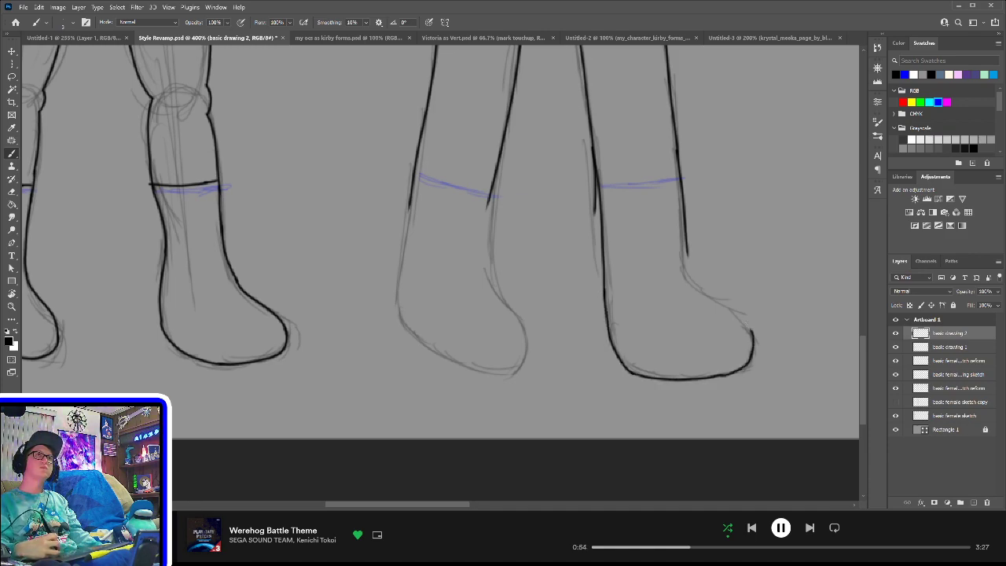
mouse_move(686, 250)
mouse_down()
mouse_move(714, 298)
mouse_move(737, 307)
mouse_up()
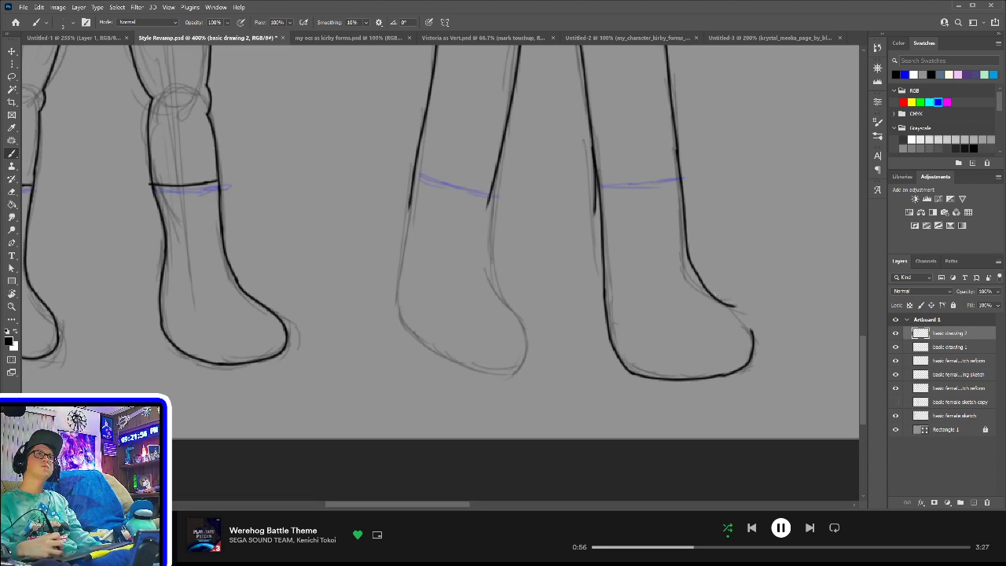
key(ctrl+z)
mouse_move(686, 245)
mouse_down()
mouse_move(693, 280)
mouse_move(754, 337)
mouse_up()
key(ctrl+z)
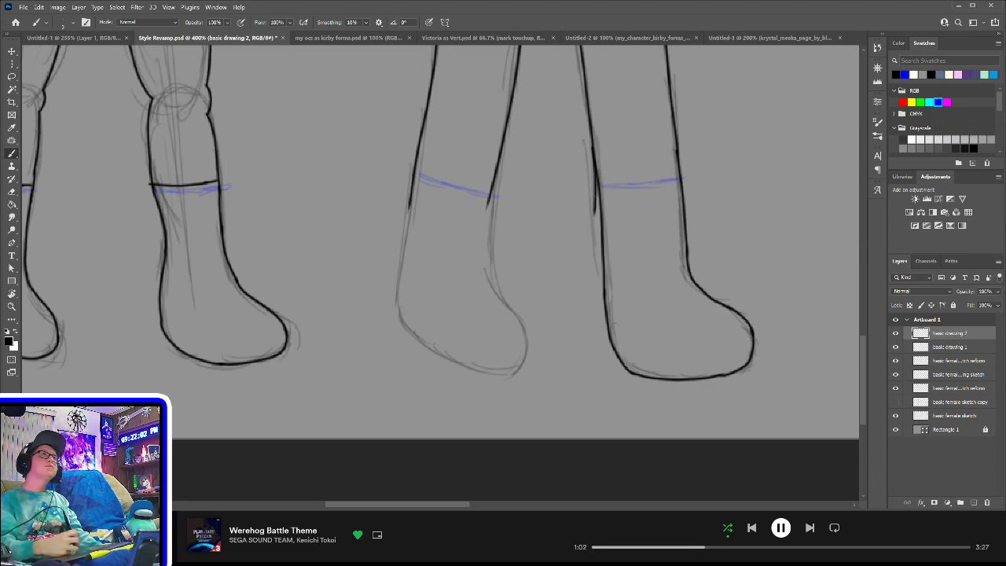
drag(596, 187, 683, 178)
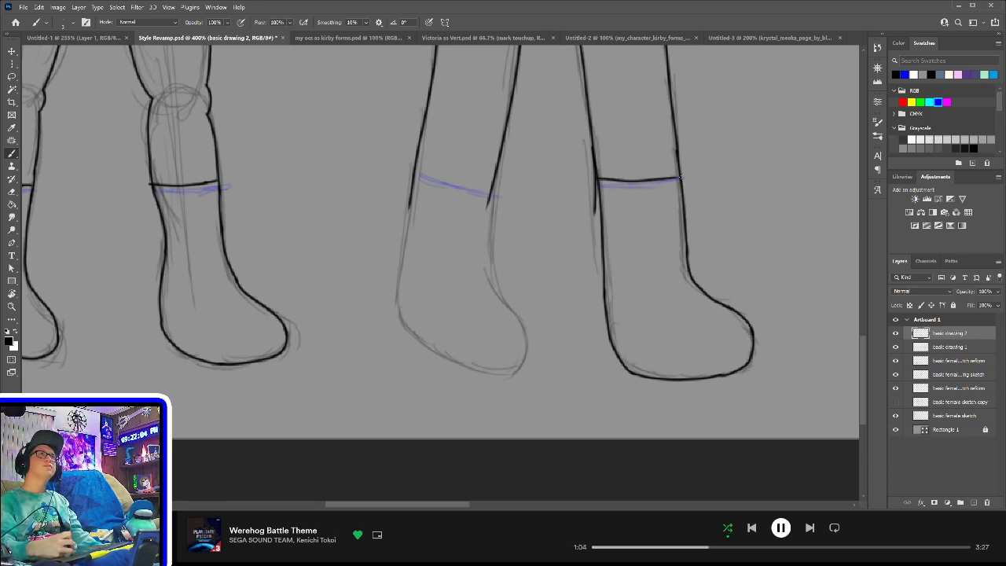
- Ink the near lower leg and foot outline, redoing the heel and sole strokes, and add the sock's top edge
mouse_move(408, 205)
mouse_down()
mouse_move(387, 283)
mouse_move(413, 342)
mouse_up()
key(ctrl+z)
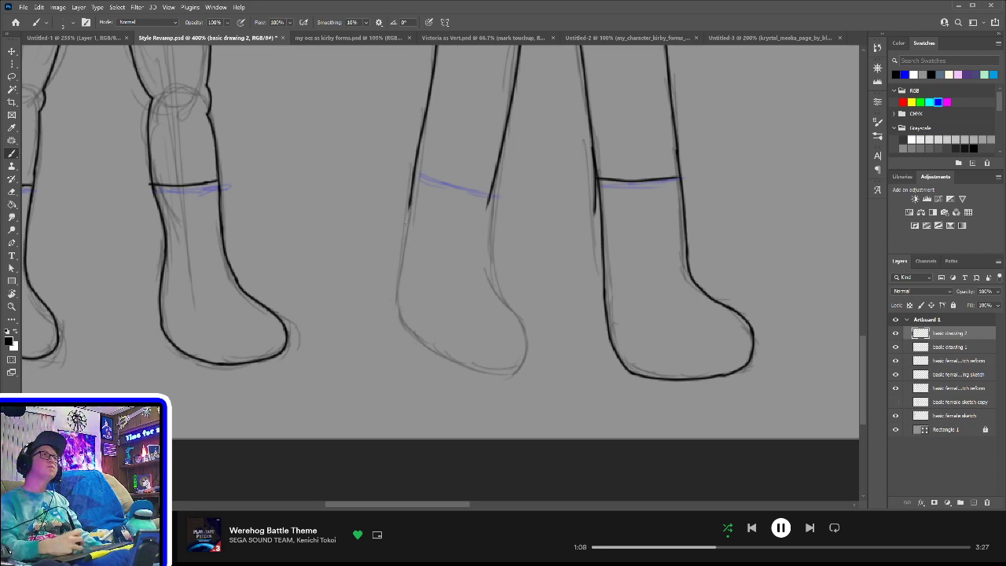
mouse_move(409, 203)
mouse_down()
mouse_move(392, 291)
mouse_move(409, 330)
mouse_move(457, 368)
mouse_move(494, 374)
mouse_up()
key(ctrl+z)
mouse_move(399, 323)
mouse_down()
mouse_move(463, 370)
mouse_move(526, 376)
mouse_move(511, 379)
mouse_move(526, 338)
mouse_up()
key(ctrl+z)
mouse_move(510, 380)
mouse_down()
mouse_move(527, 348)
mouse_move(501, 285)
mouse_move(489, 202)
mouse_move(490, 232)
mouse_up()
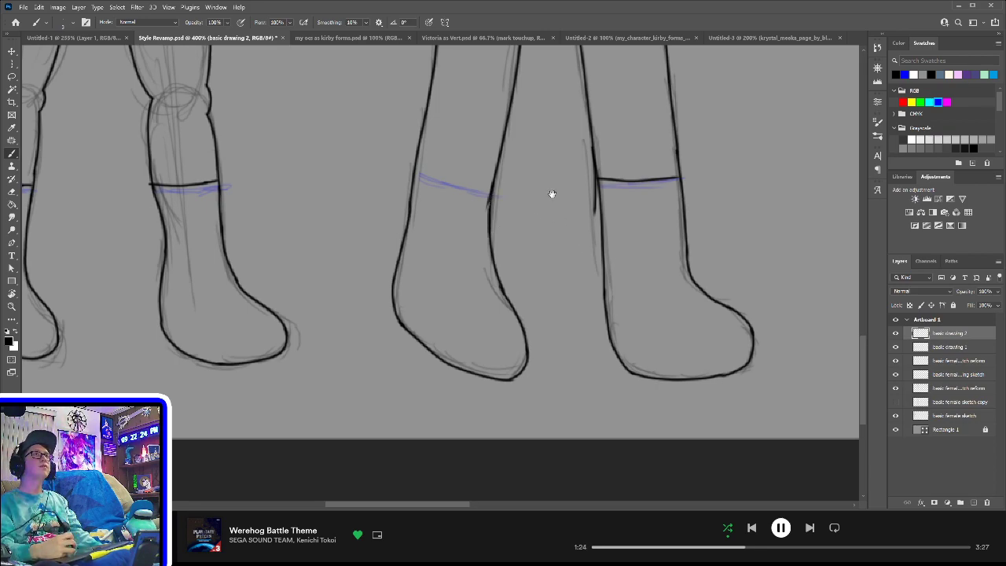
scroll(545, 243, up, 4)
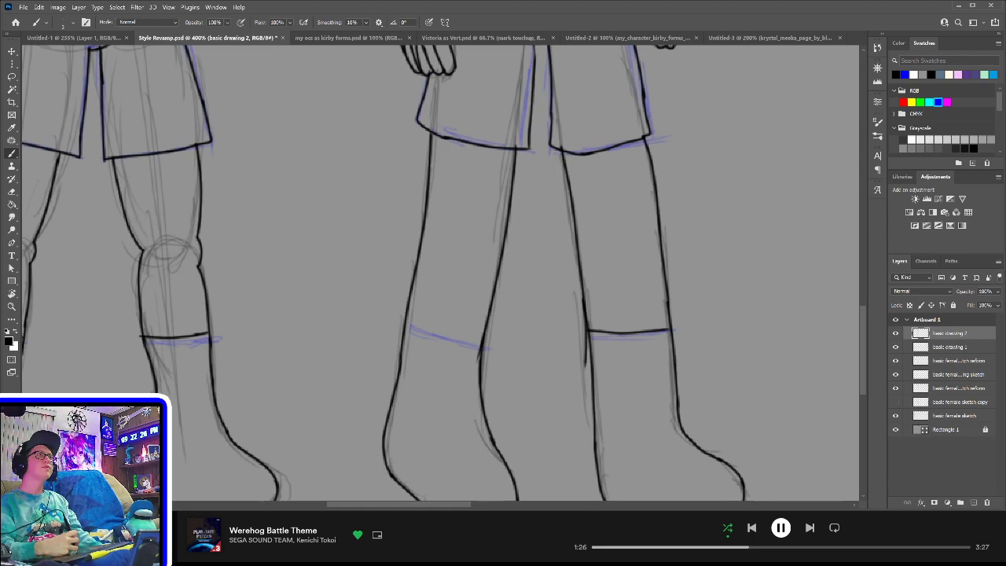
drag(407, 321, 482, 343)
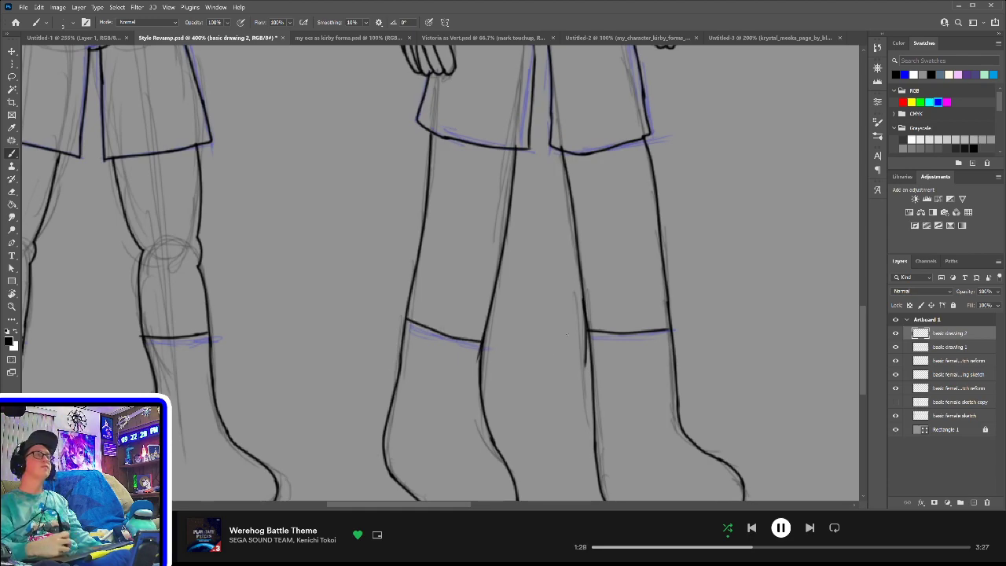
- Save the document, and hide all the visible rough sketch layers beneath the two line-art layers
scroll(566, 334, down, 6)
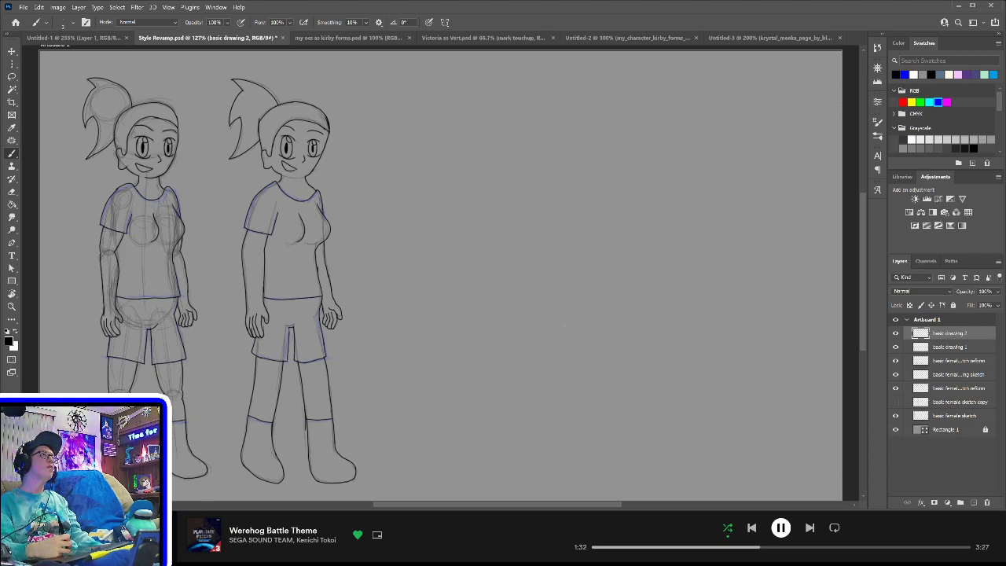
key(ctrl+s)
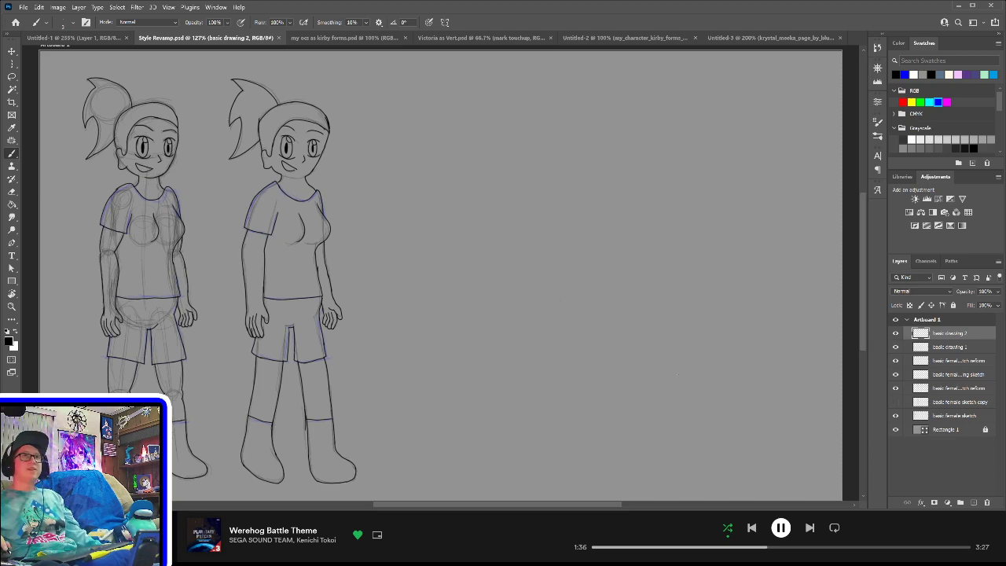
click(895, 374)
click(896, 360)
click(895, 388)
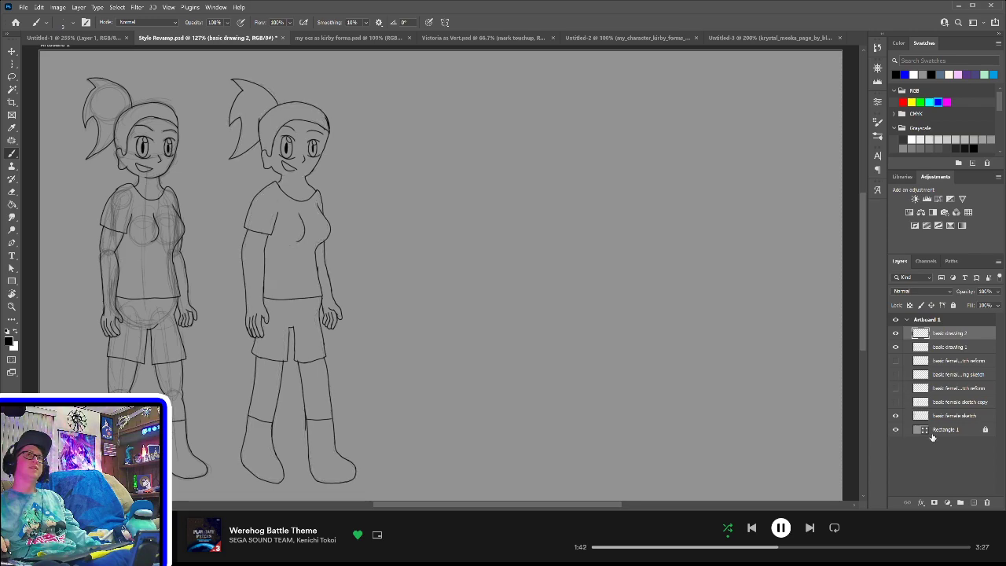
click(896, 415)
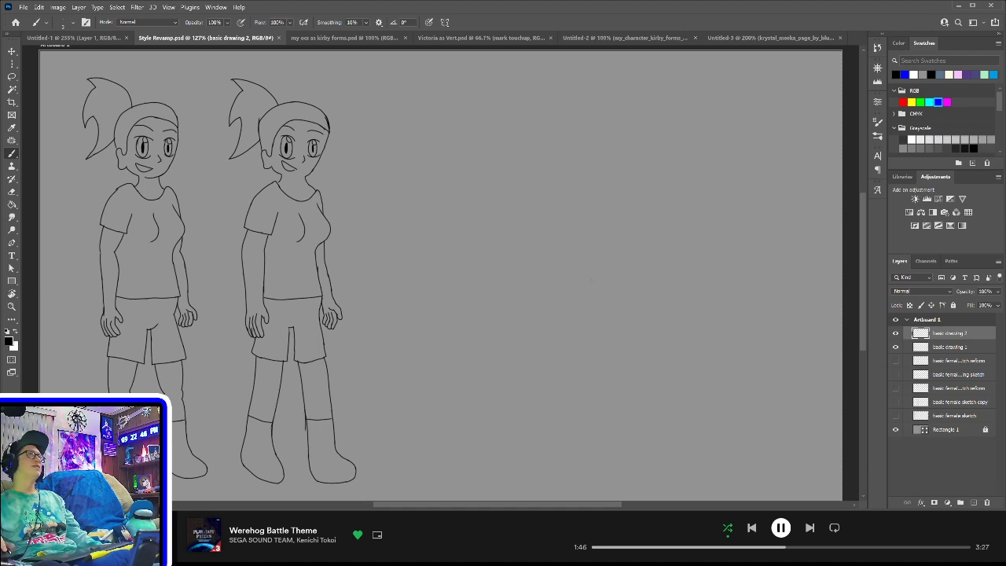
- Ink a short crease at the crotch of the second figure's shorts, and save the document
drag(427, 508, 341, 507)
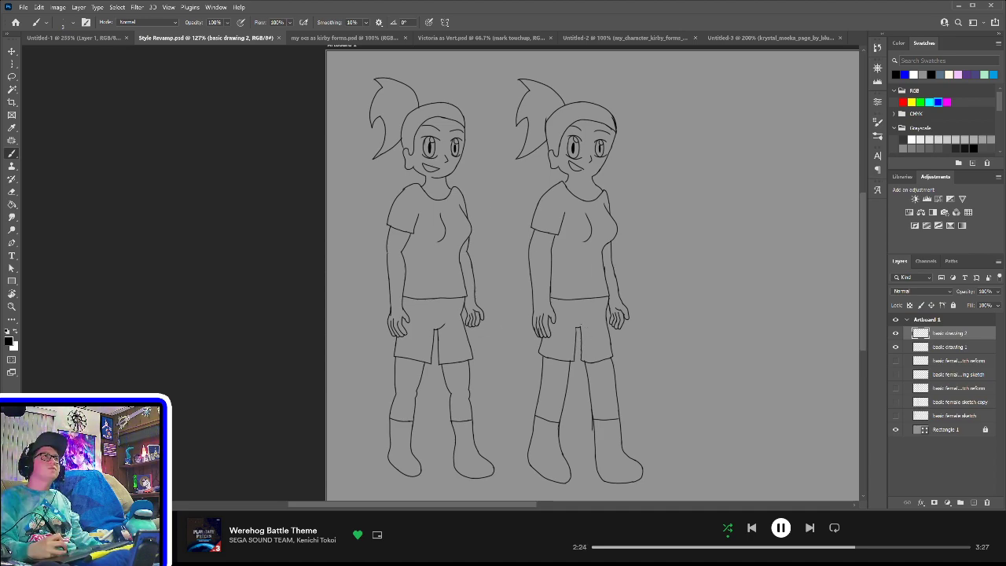
drag(587, 328, 595, 336)
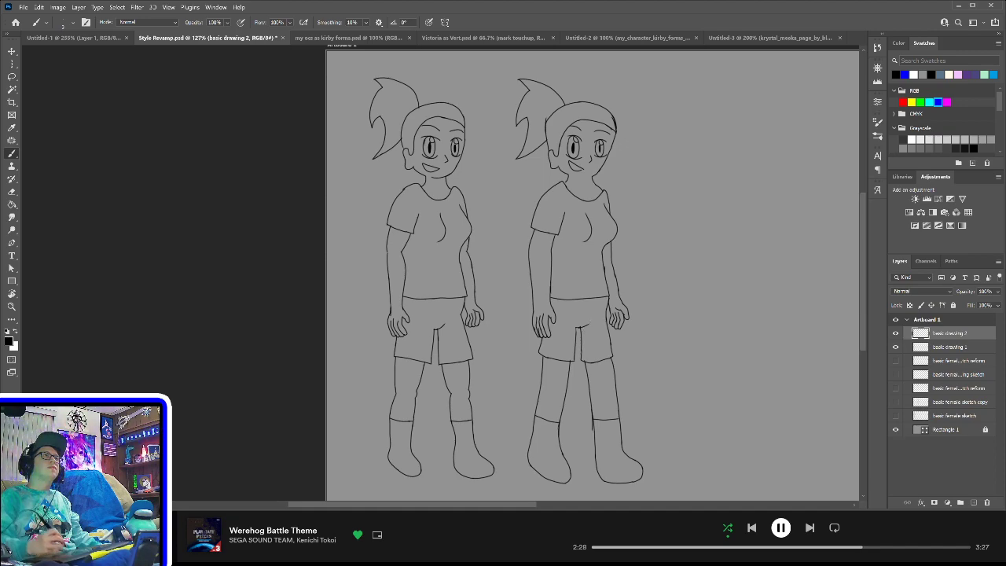
key(ctrl+s)
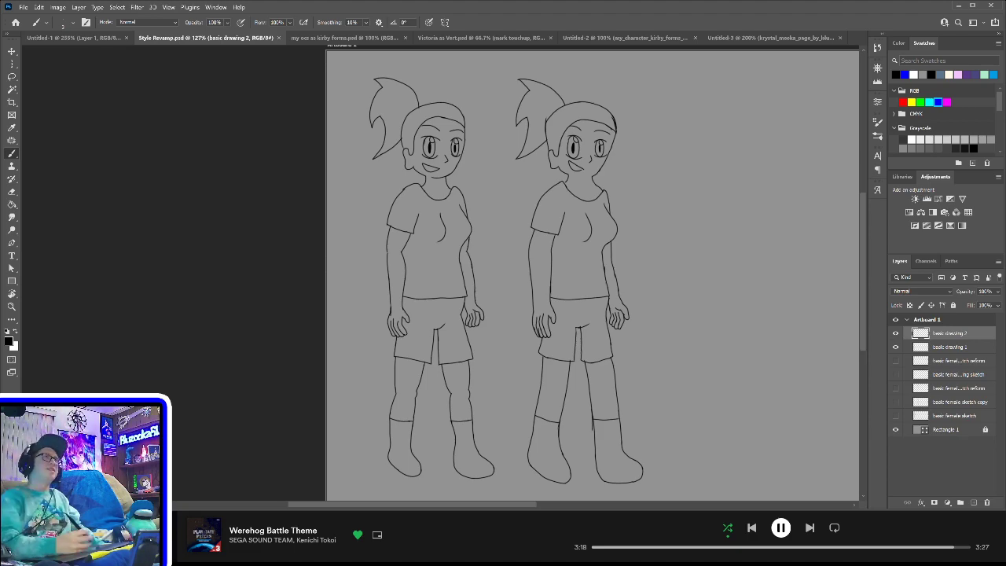
key(ctrl+z)
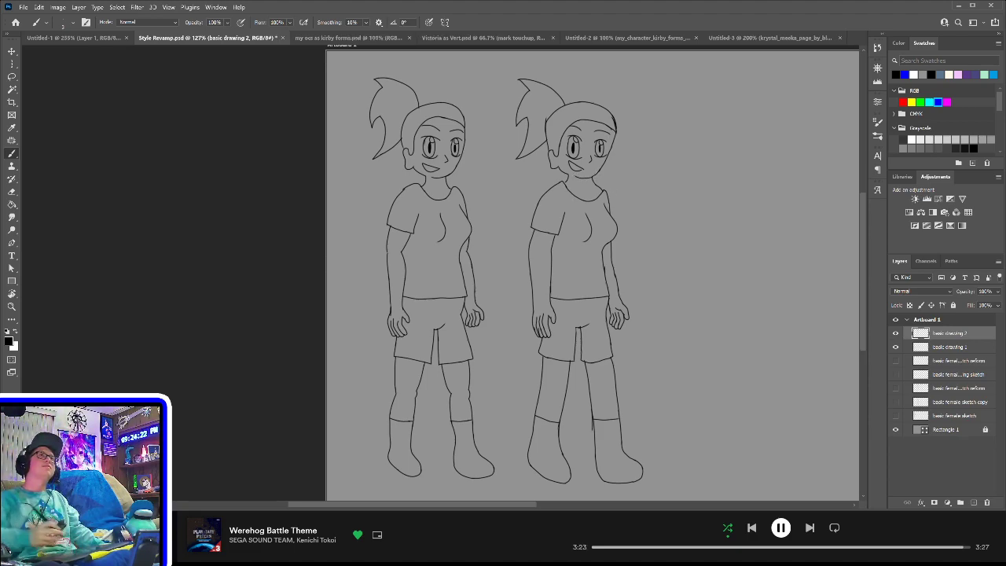
key(ctrl+s)
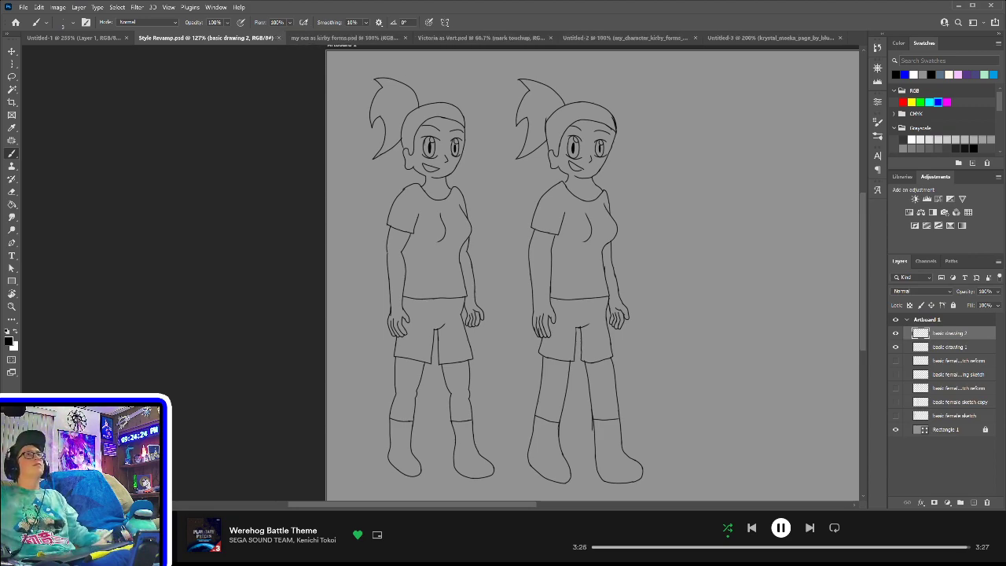
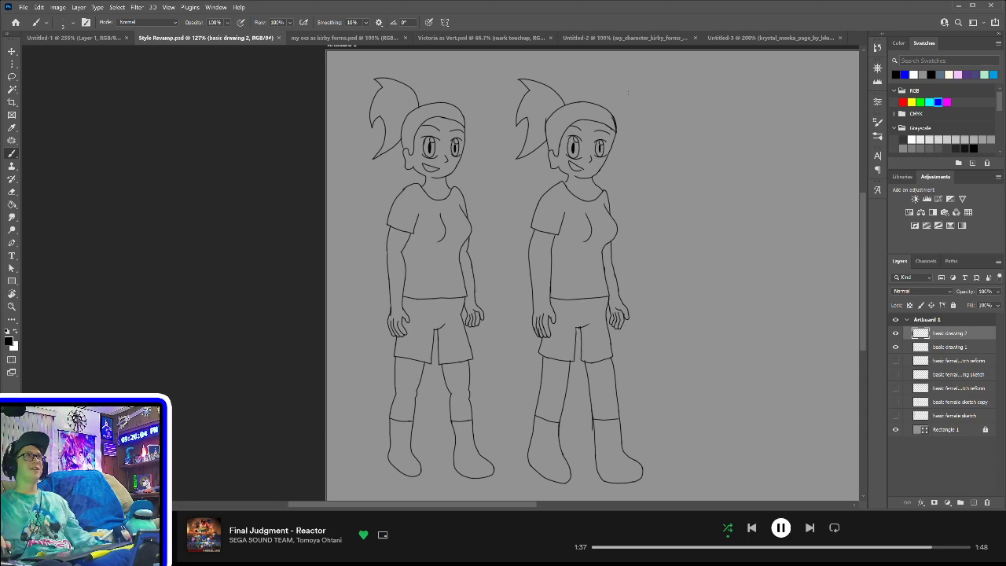
- Look over the finished line art and the artwork in my ocs as kirby forms.psd, Victoria as Vert.psd and Untitled-2
drag(620, 280, 301, 274)
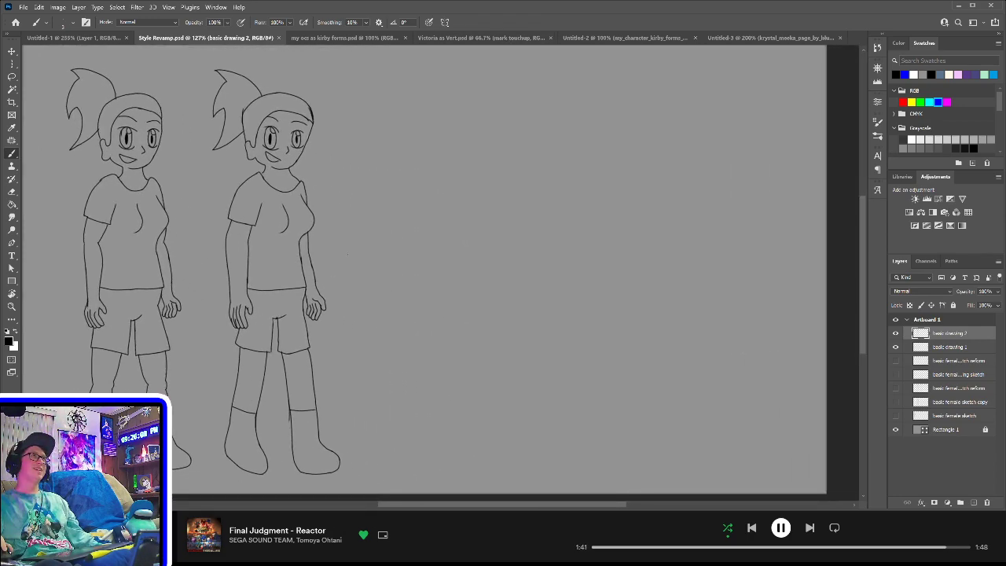
mouse_move(366, 262)
mouse_down()
mouse_move(396, 285)
mouse_move(409, 279)
mouse_move(385, 272)
mouse_up()
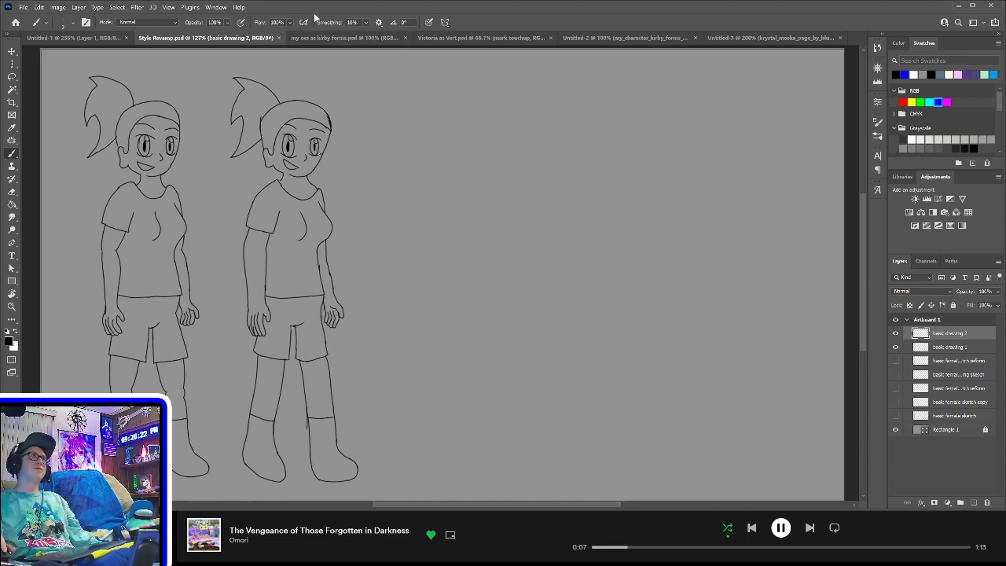
click(318, 38)
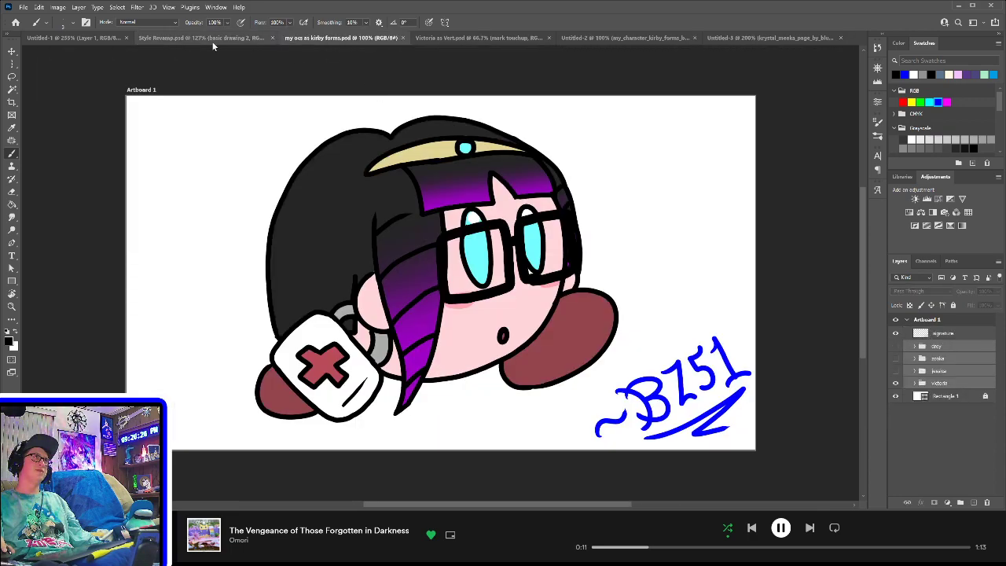
click(462, 38)
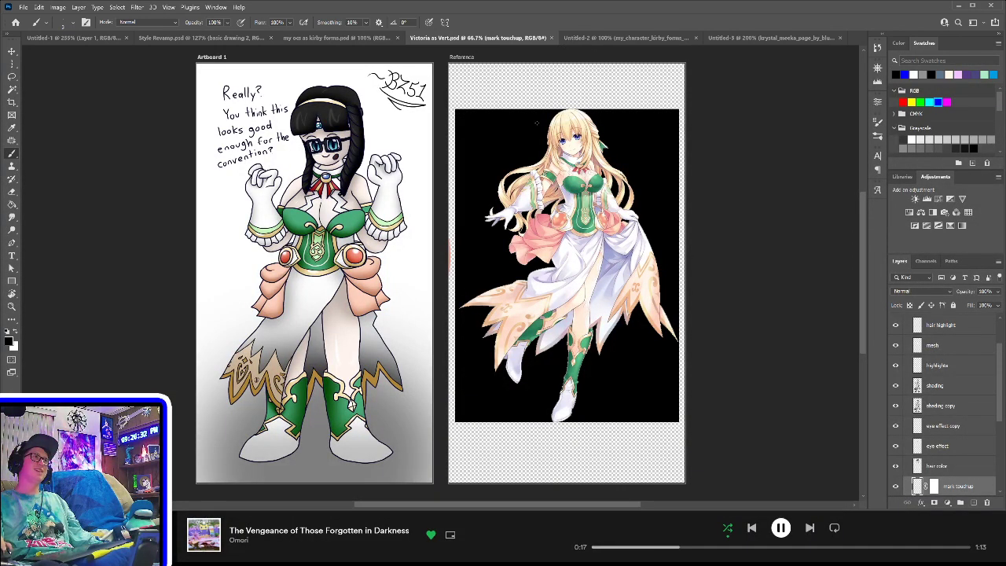
click(604, 37)
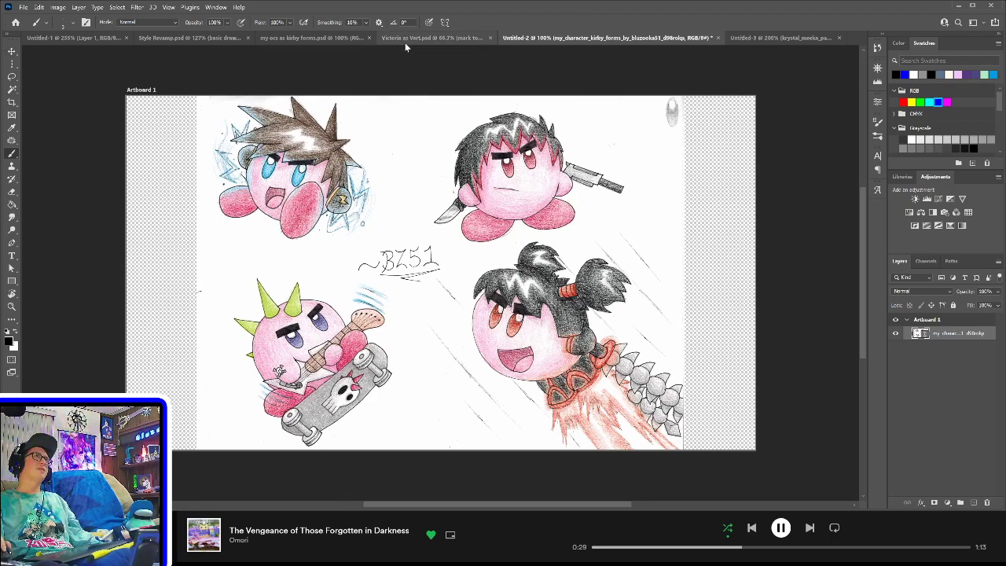
- In my ocs as kirby forms.psd, add a new layer named victoria shading directly above the victoria group
click(295, 38)
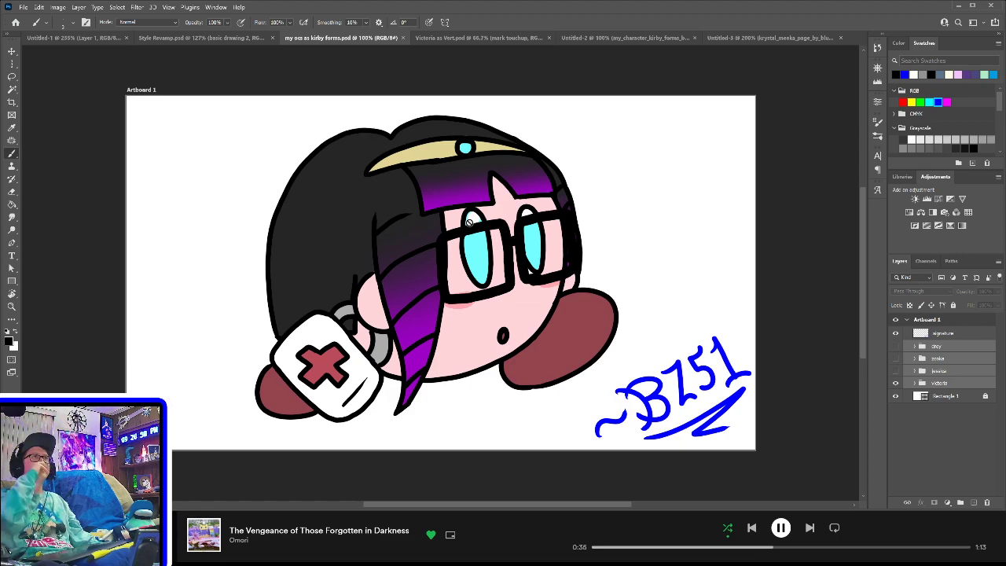
click(943, 348)
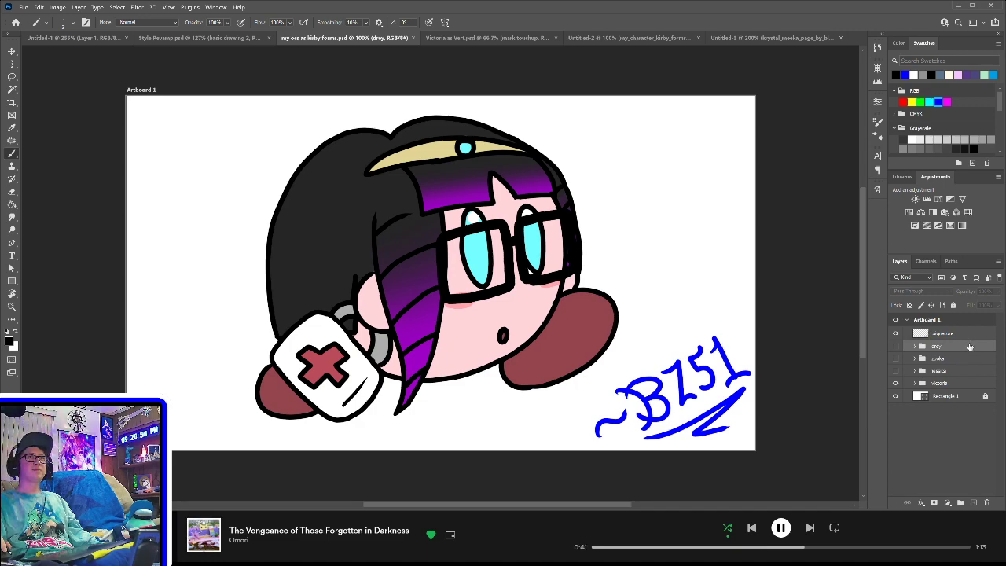
click(955, 383)
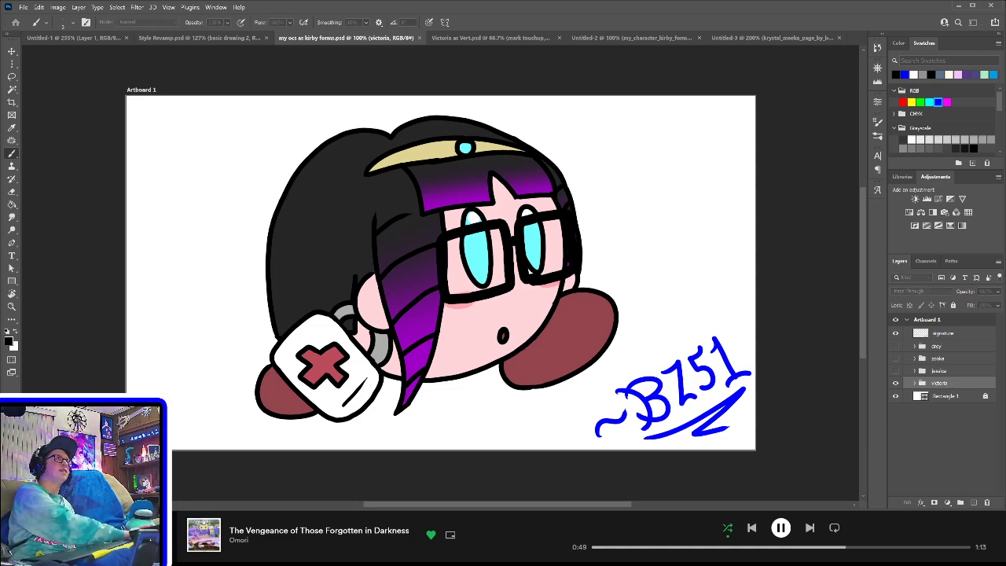
key(Return)
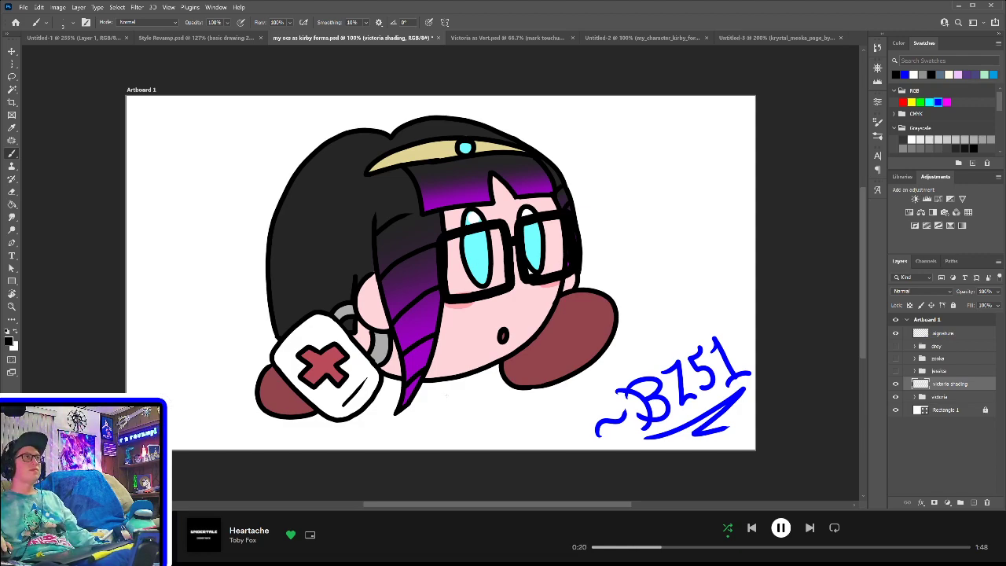
- Look over the artwork in Untitled-3, and examine the brown-haired Kirby form in Untitled-2 up close
click(739, 37)
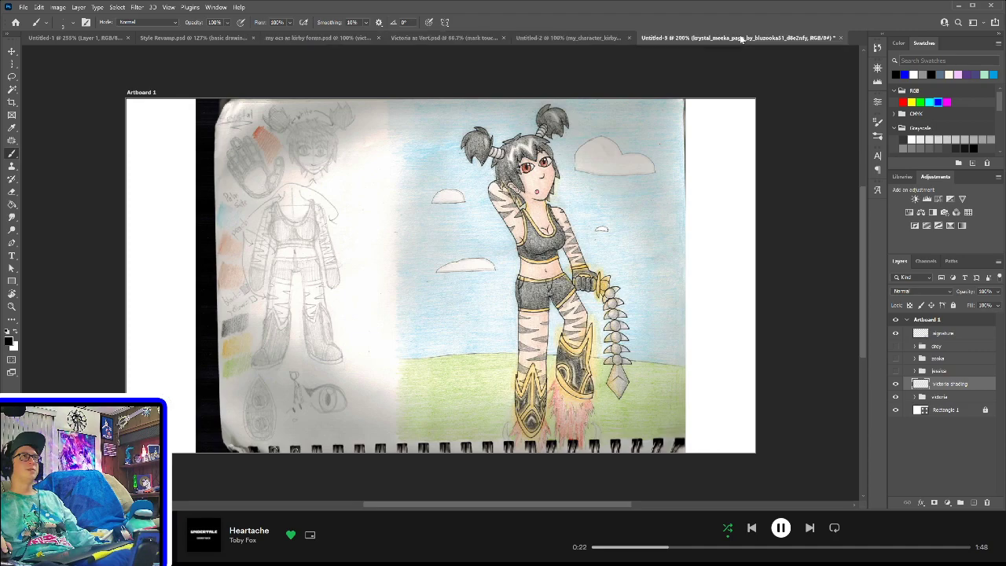
click(578, 37)
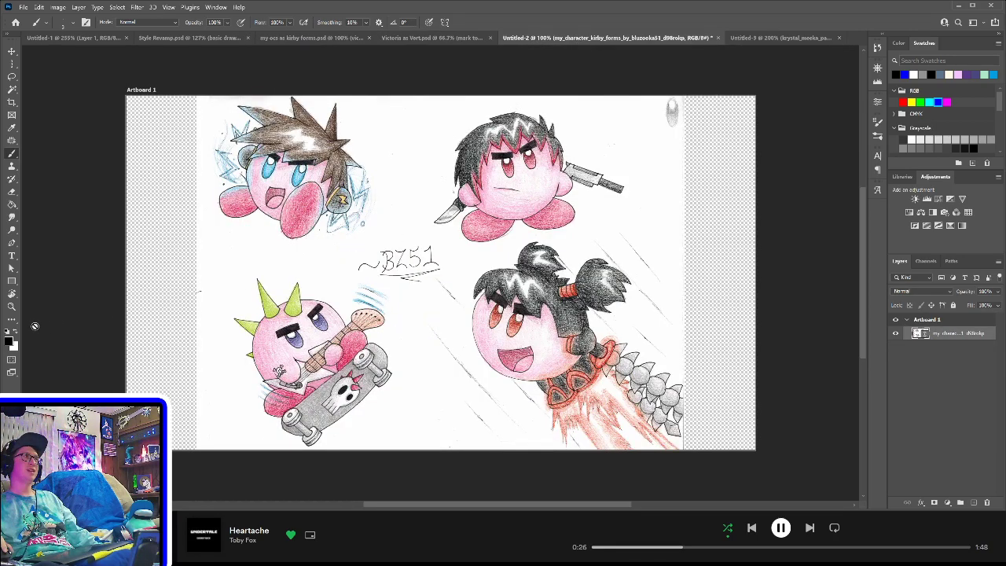
click(12, 307)
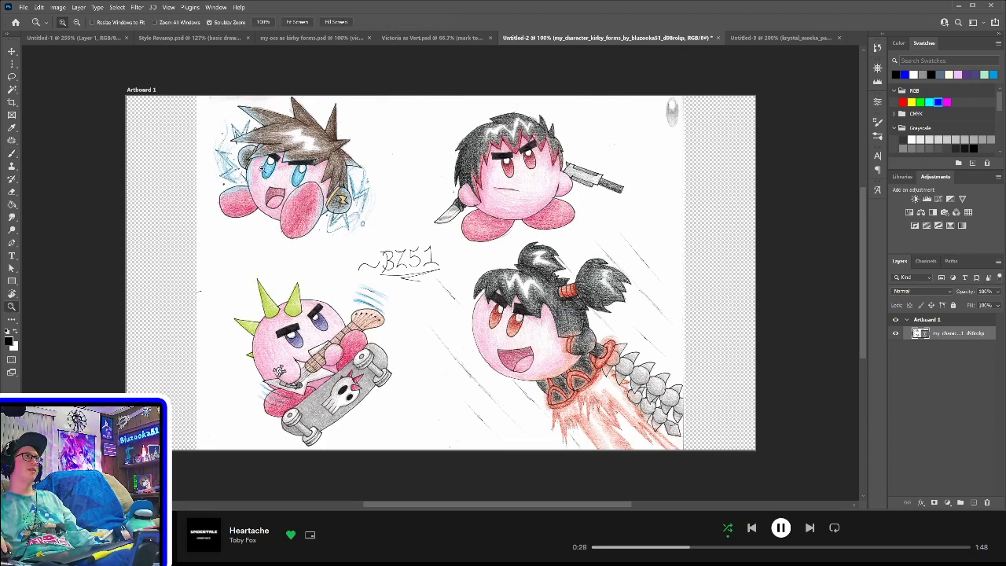
drag(269, 165, 279, 186)
scroll(281, 187, up, 3)
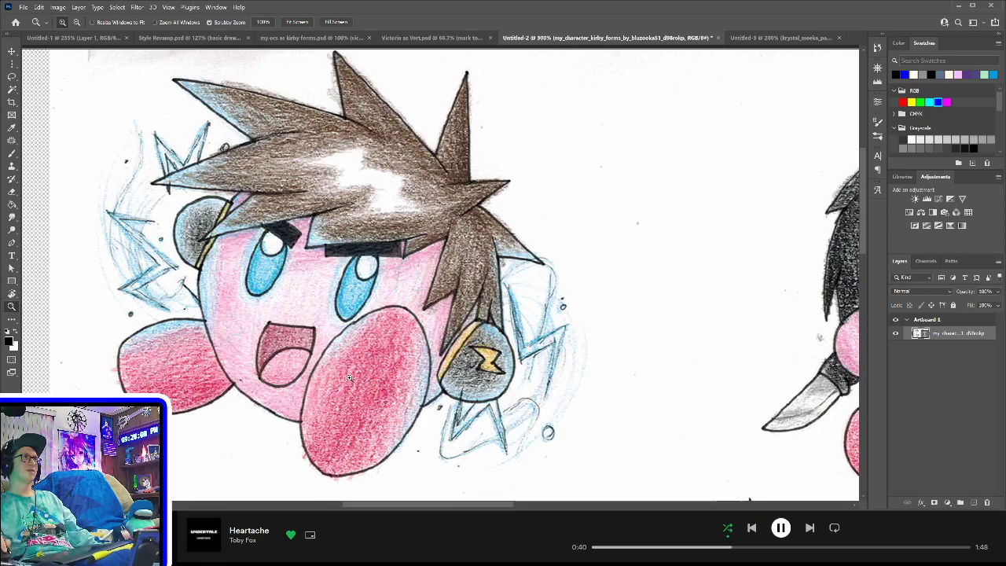
key(ctrl+0)
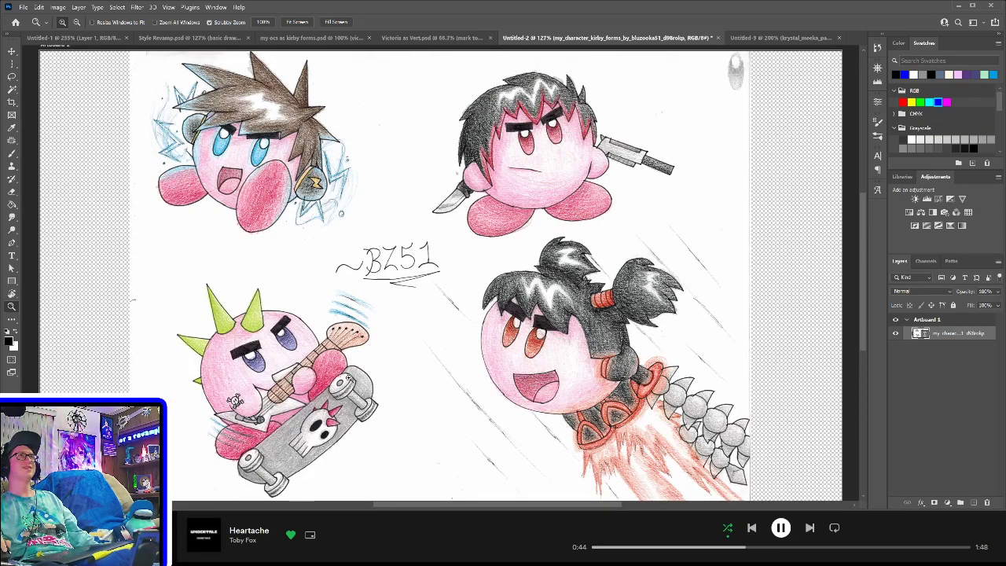
- Examine the pencil shading on the brown-haired Kirby form's hair, face, feet and headphones in close-up
drag(223, 138, 224, 192)
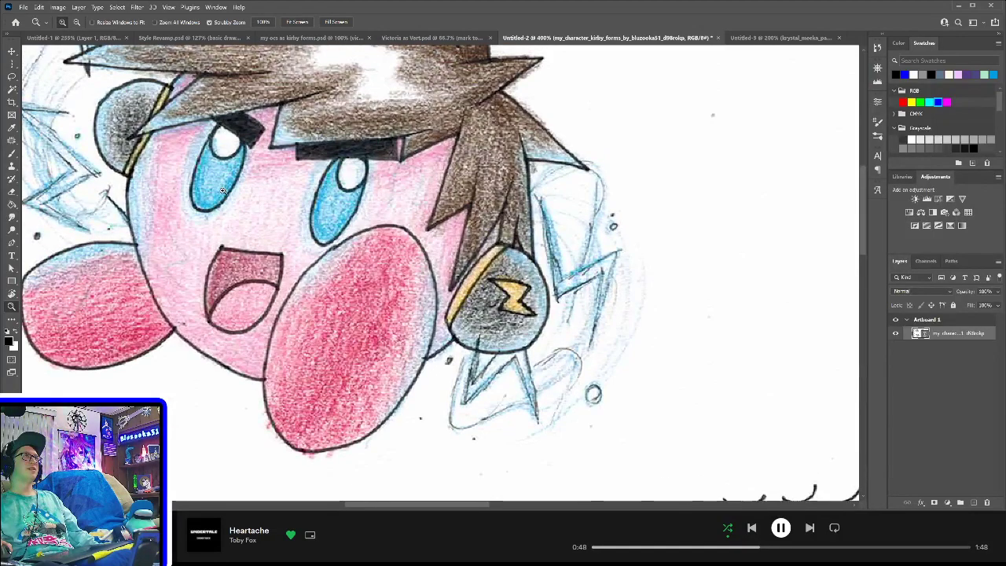
scroll(271, 230, up, 5)
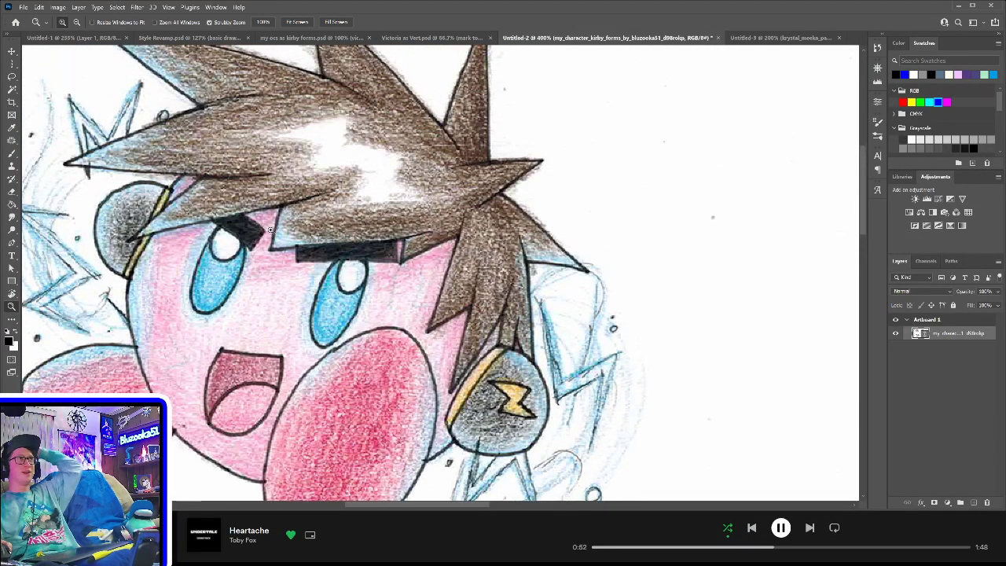
scroll(271, 253, down, 1)
scroll(270, 253, up, 3)
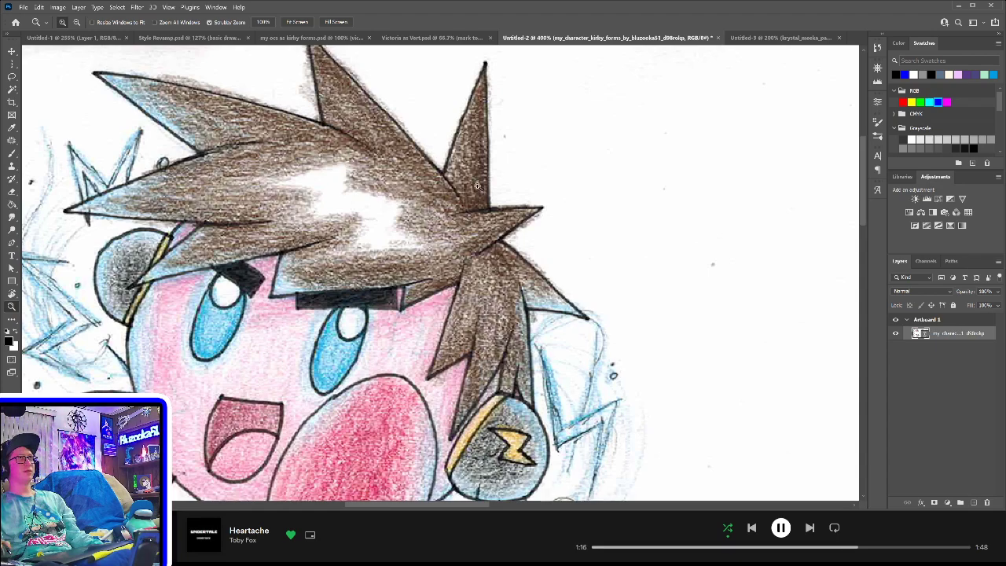
scroll(458, 241, down, 2)
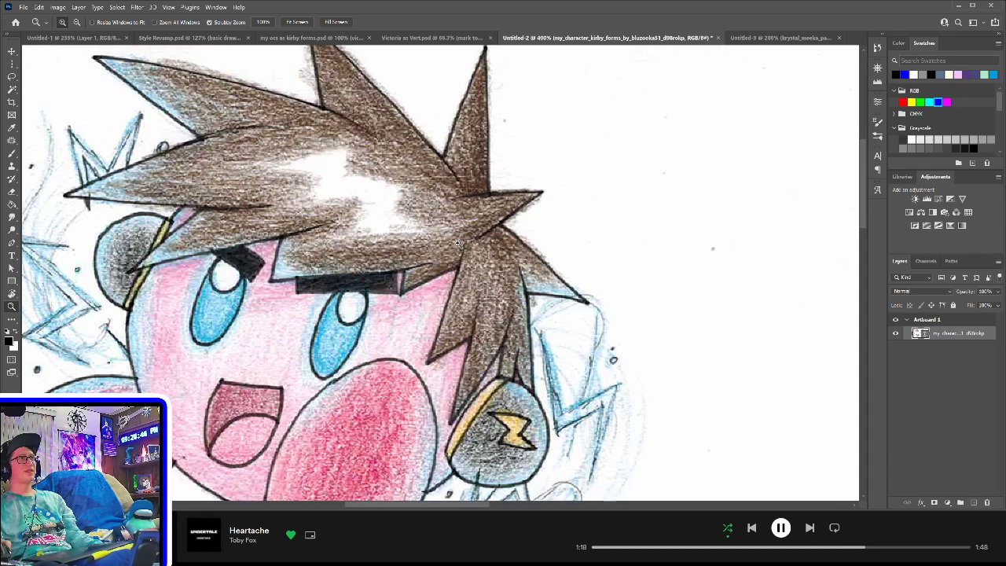
scroll(456, 198, up, 3)
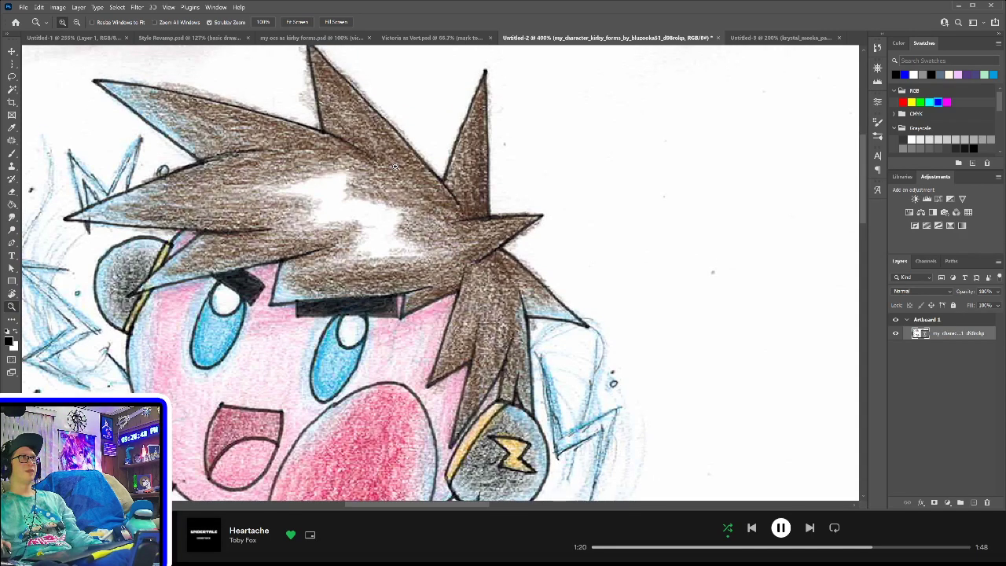
scroll(324, 301, down, 4)
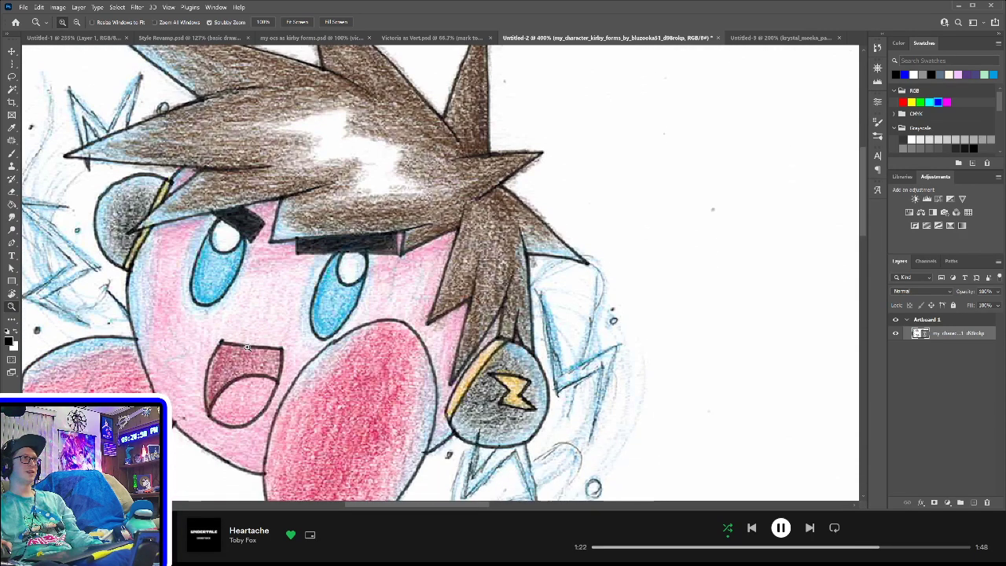
scroll(252, 419, down, 1)
scroll(252, 420, up, 1)
scroll(252, 419, down, 3)
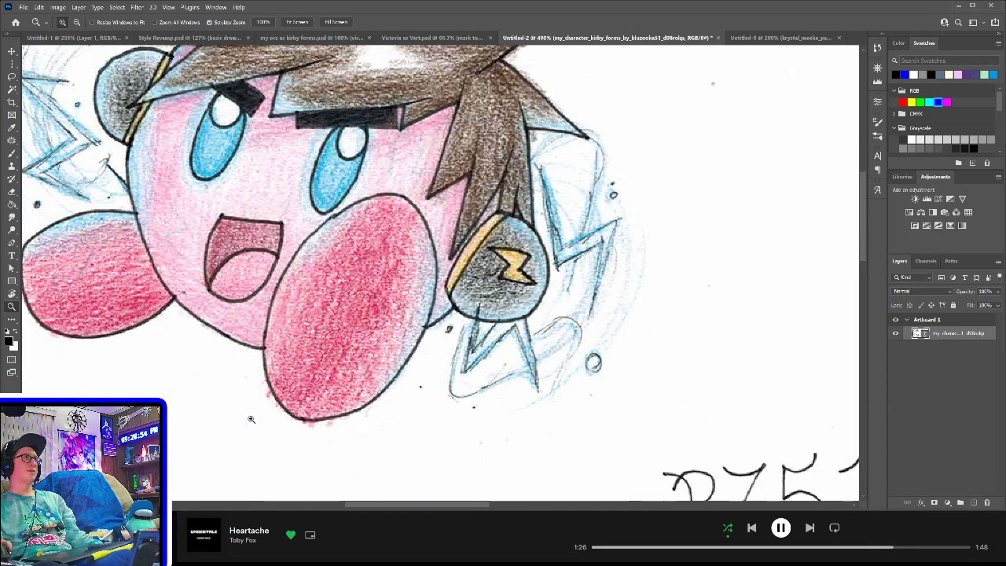
key(ctrl+0)
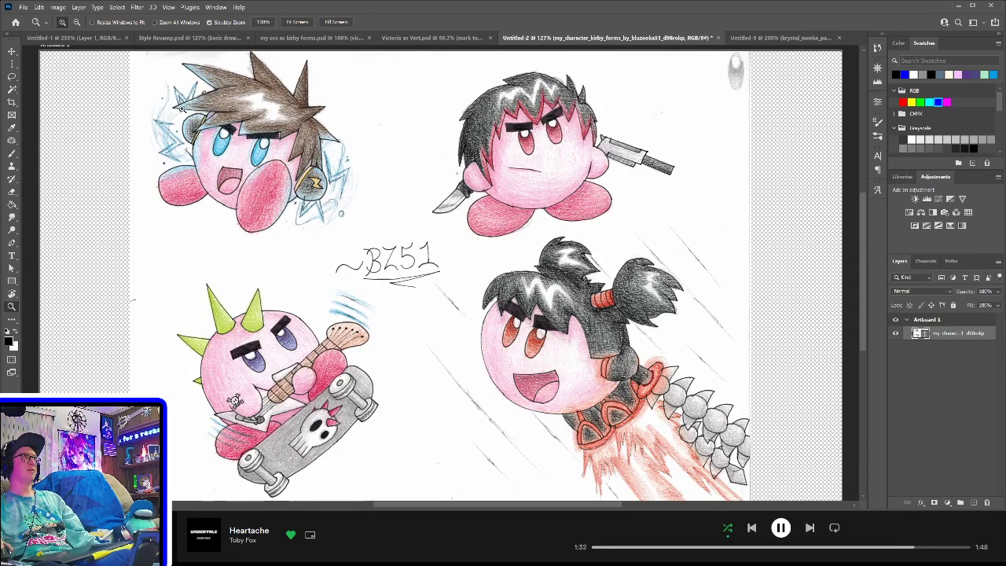
- In my ocs as kirby forms.psd, select both feet with the Magic Wand on the victoria drawing layer and expand the selection
click(290, 37)
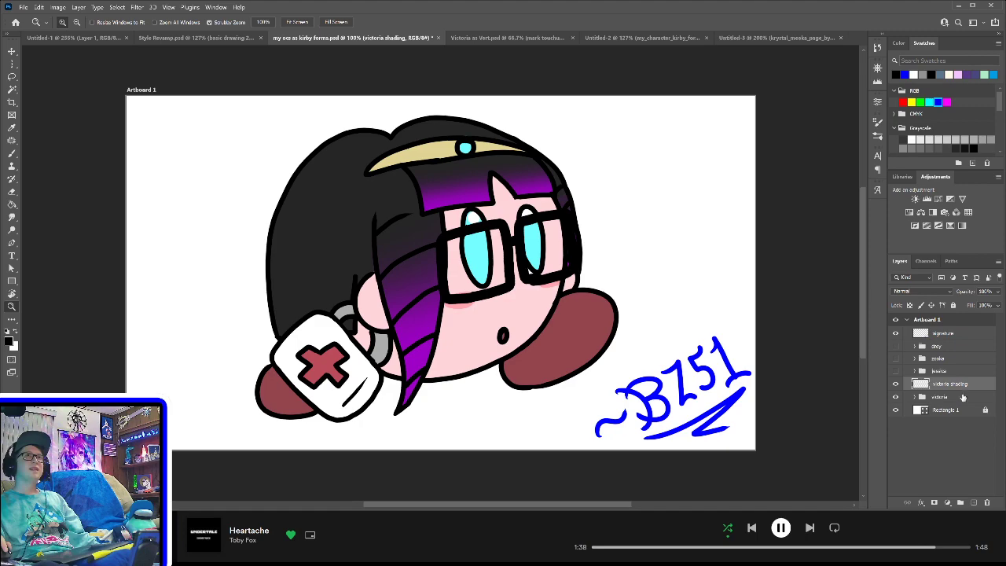
key(w)
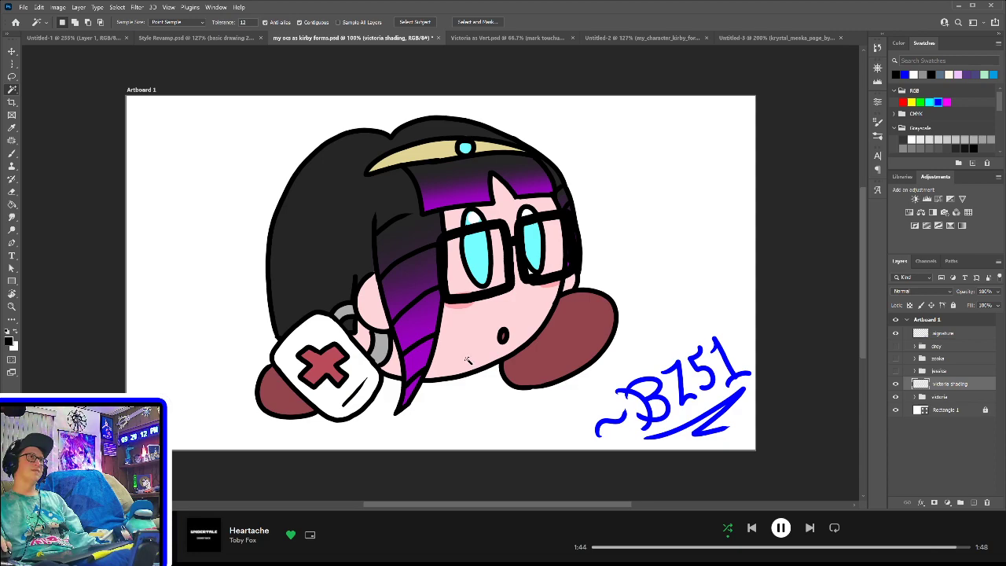
click(278, 403)
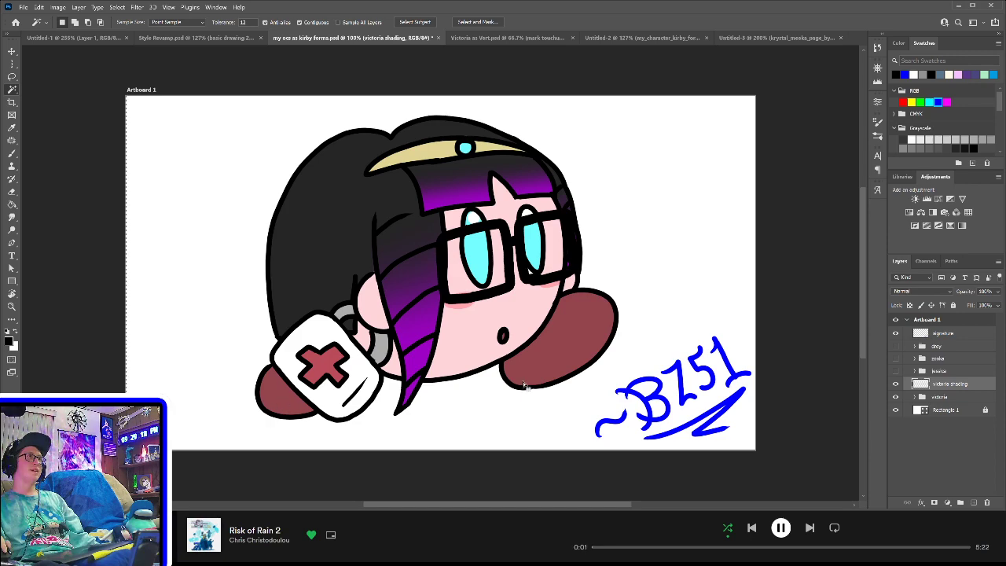
click(919, 398)
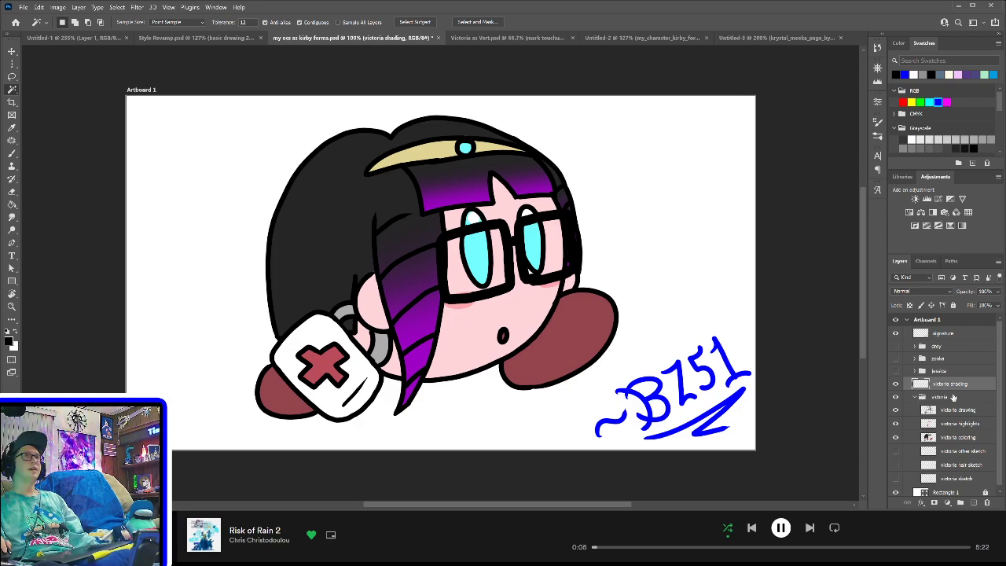
click(934, 412)
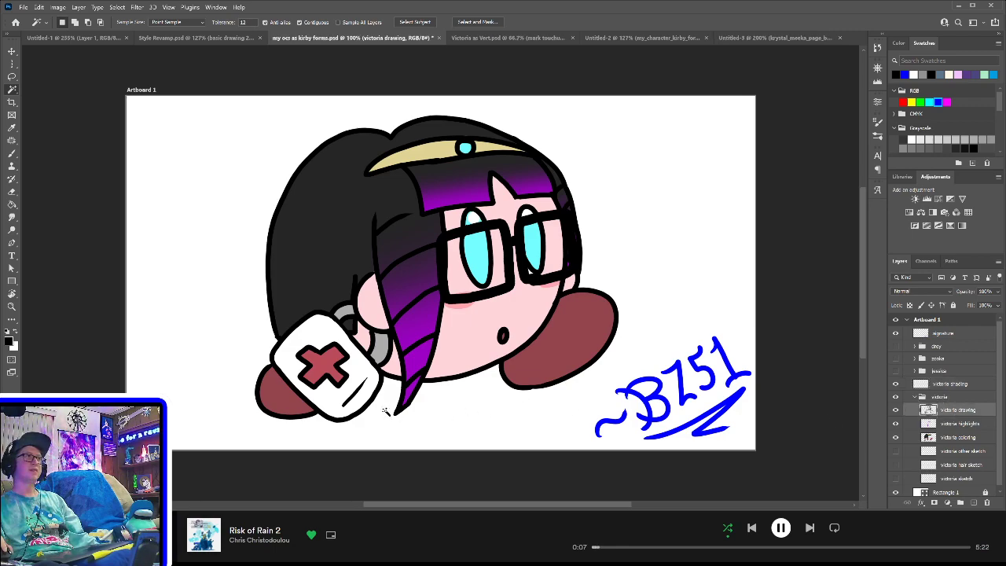
click(290, 399)
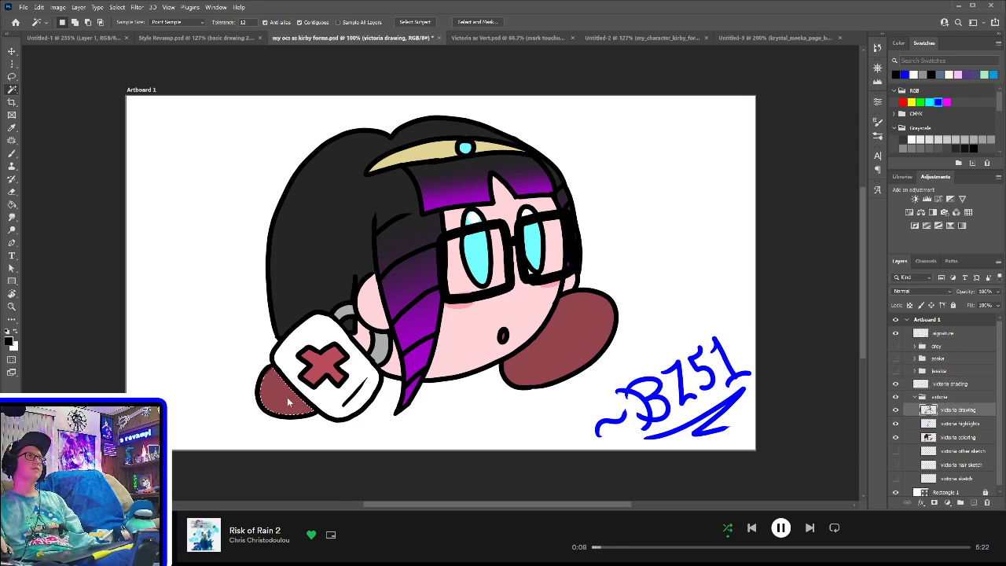
shift+click(565, 356)
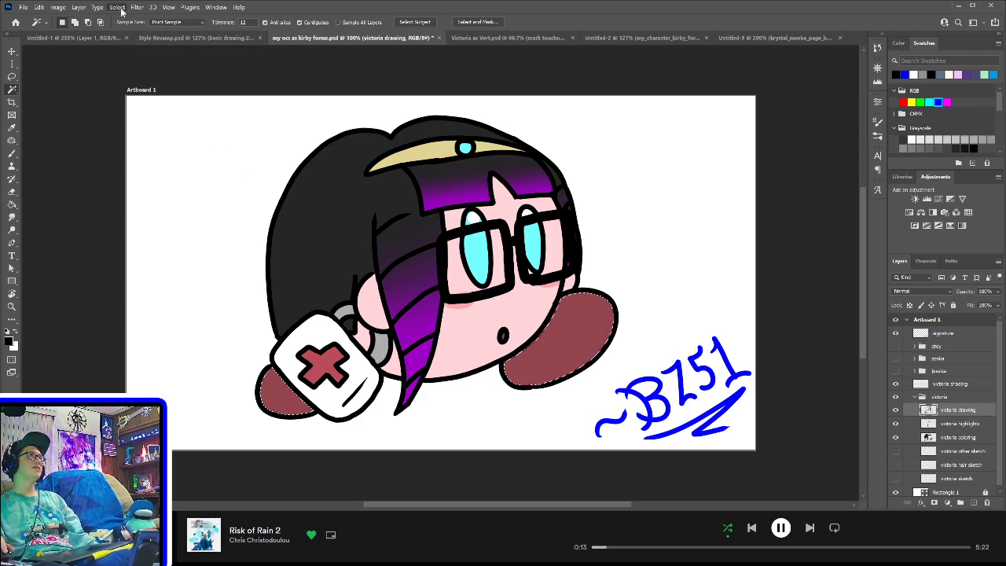
click(240, 168)
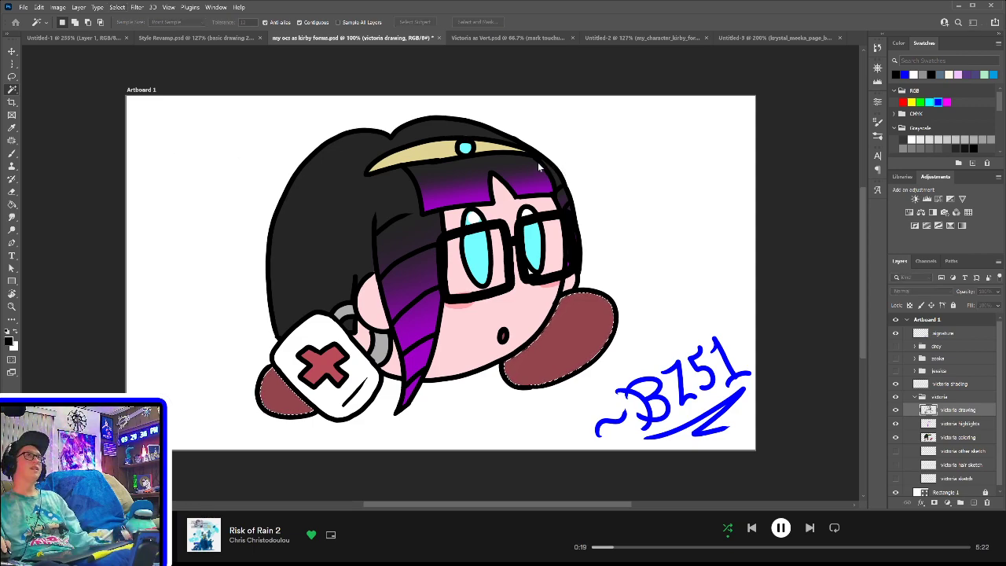
key(Return)
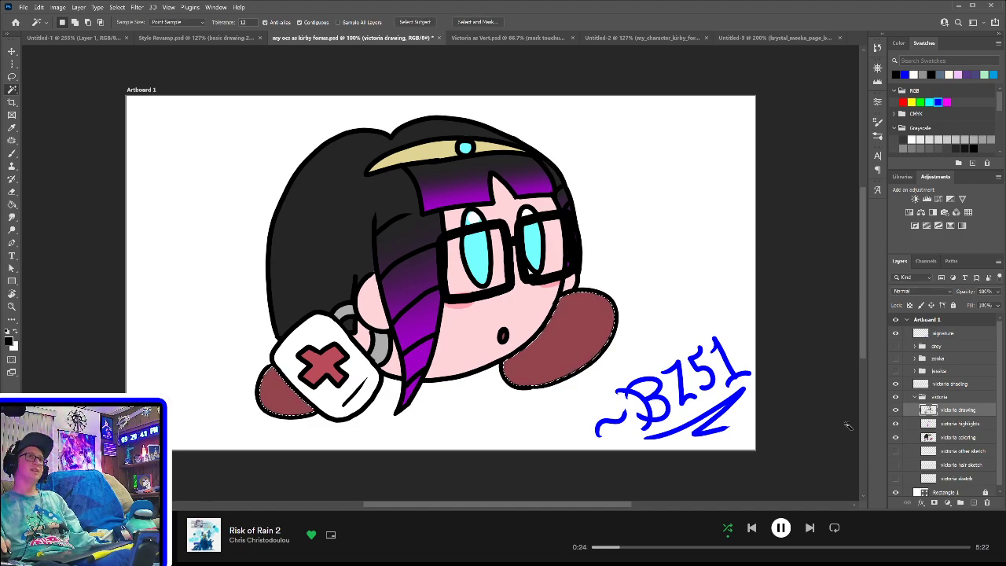
- Move the victoria shading layer into the victoria group above victoria drawing, and shade the foot behind the red-cross bag with a soft black brush
click(951, 384)
drag(953, 385, 957, 397)
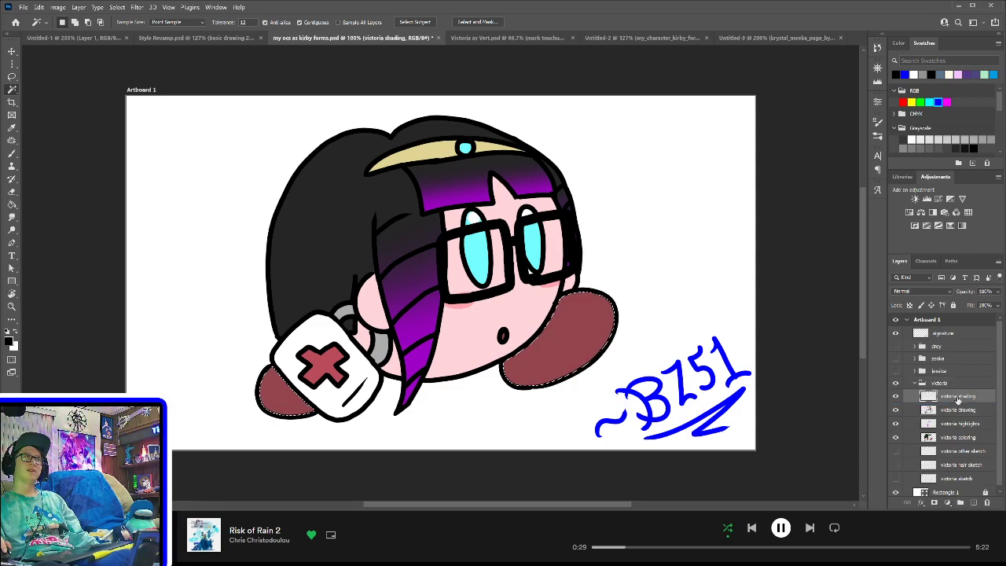
key(b)
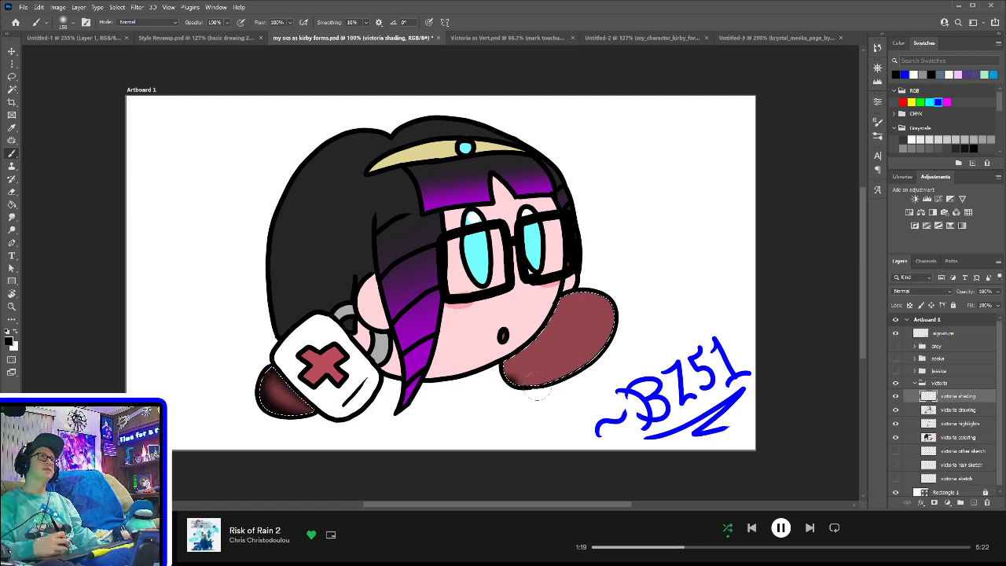
drag(504, 381, 601, 366)
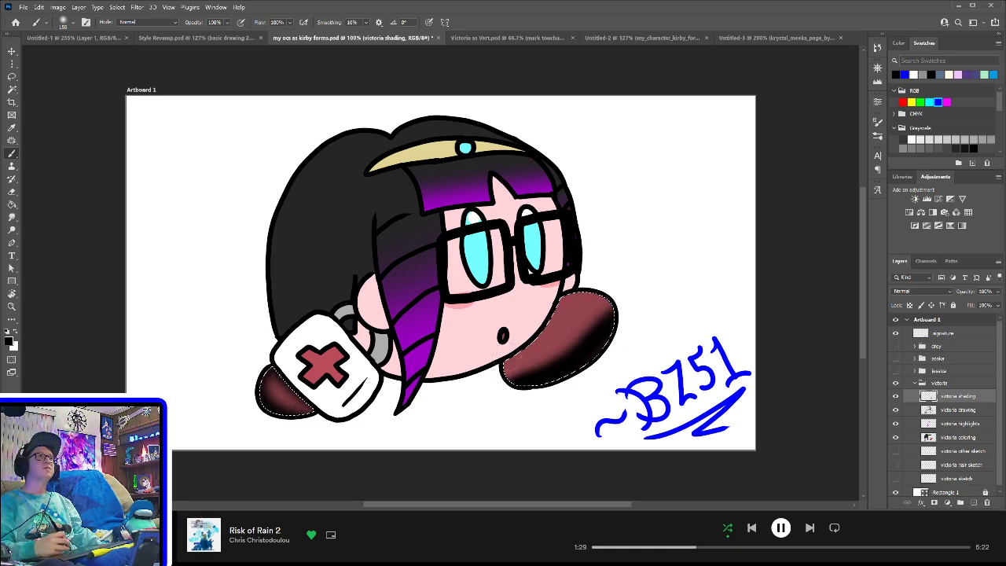
drag(625, 294, 615, 361)
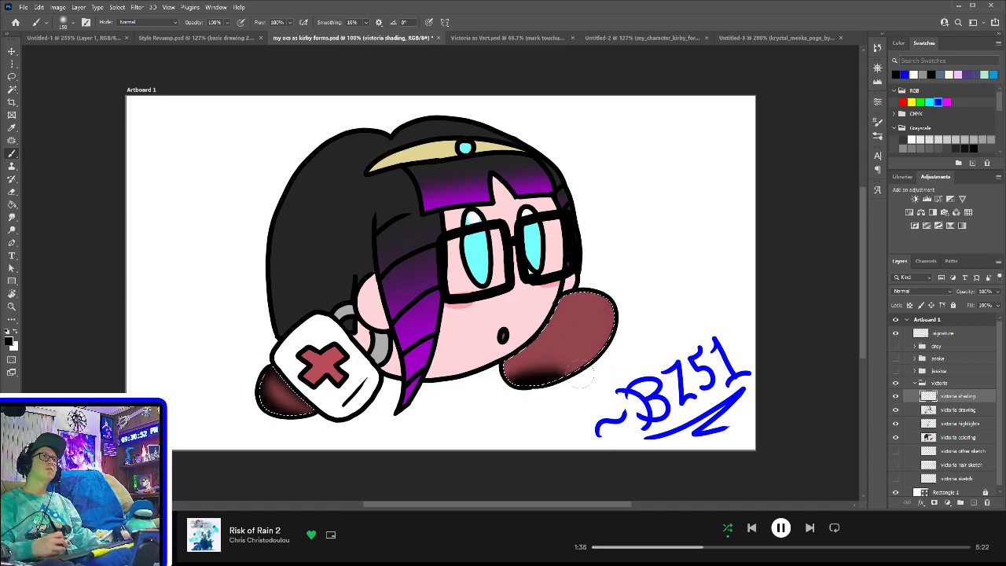
key(ctrl+z)
key(ctrl+z)
- Enlarge the soft black brush to 250 px, and shade the lower and upper edges of the larger foot within the selection
key(])
key(])
key(])
key(])
key(])
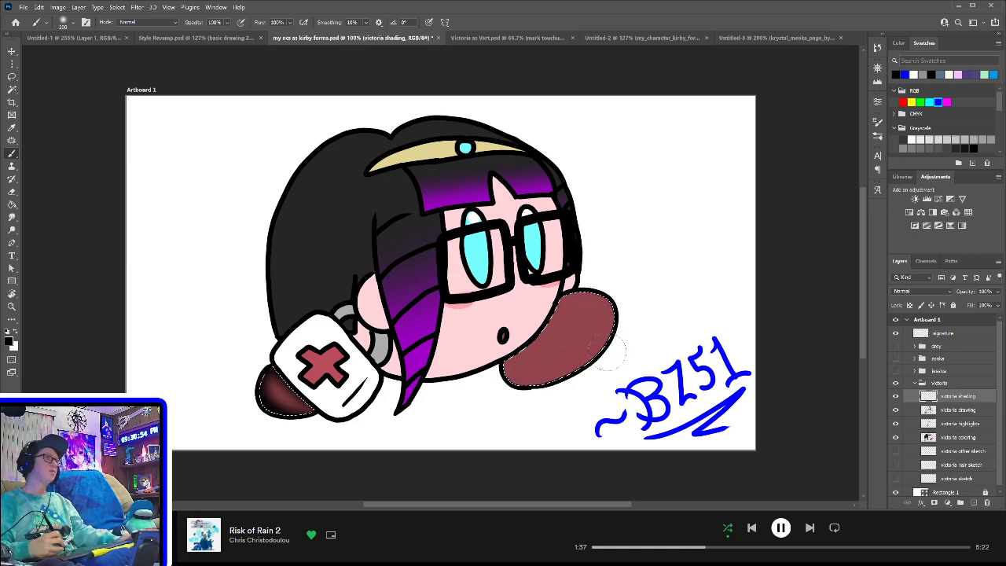
key(bracketleft)
key(bracketleft)
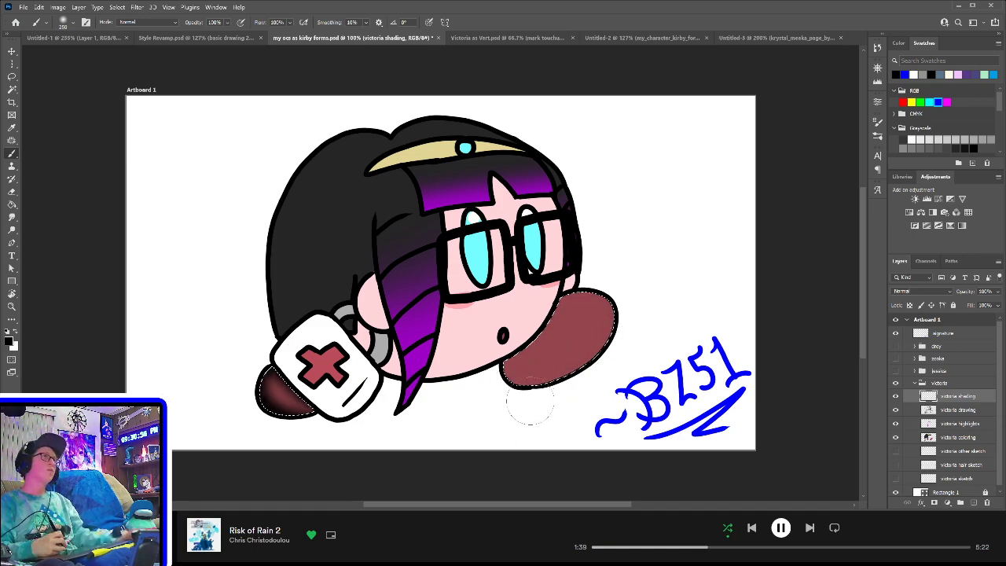
drag(522, 370, 580, 375)
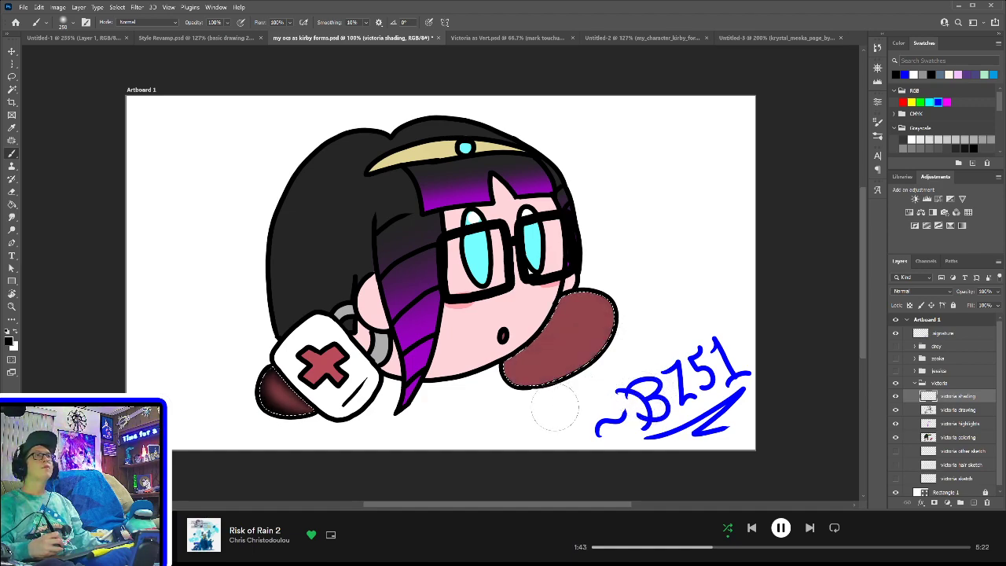
drag(525, 391, 630, 332)
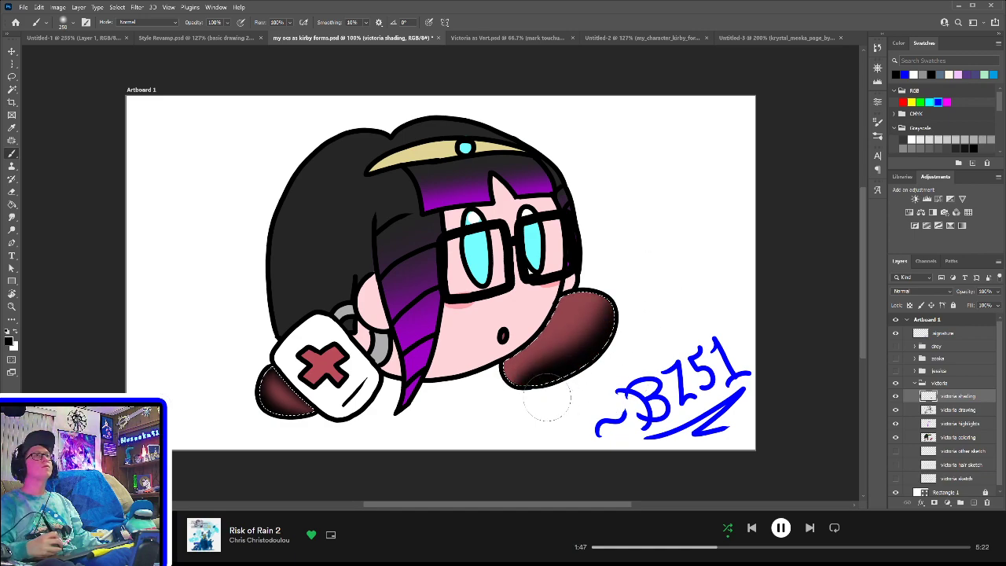
mouse_move(507, 366)
mouse_down()
mouse_move(597, 249)
mouse_move(597, 293)
mouse_up()
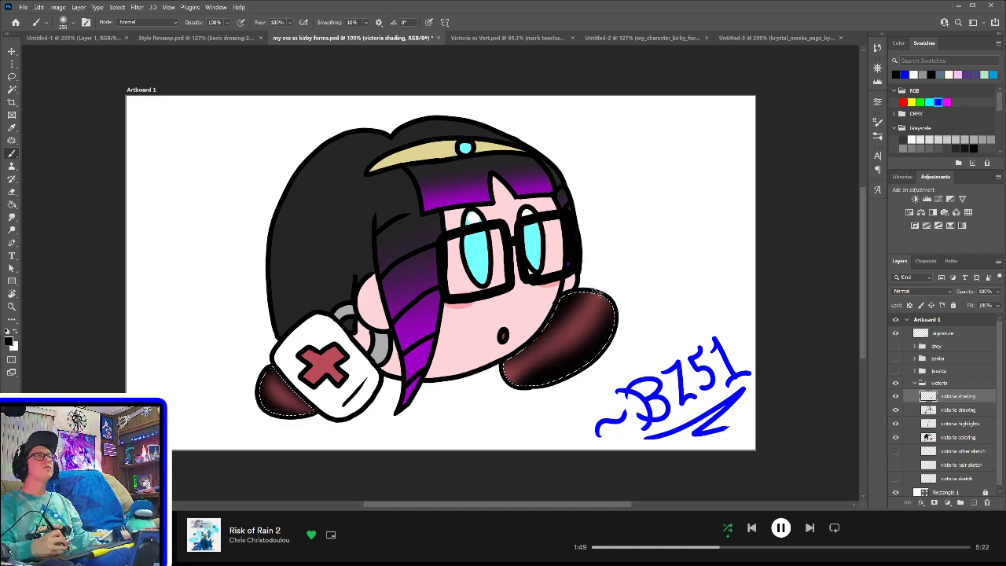
- Reduce the soft black brush to 125 px and shade along the upper edge of the larger foot within the selection
key([)
key([)
key([)
key([)
drag(507, 357, 586, 295)
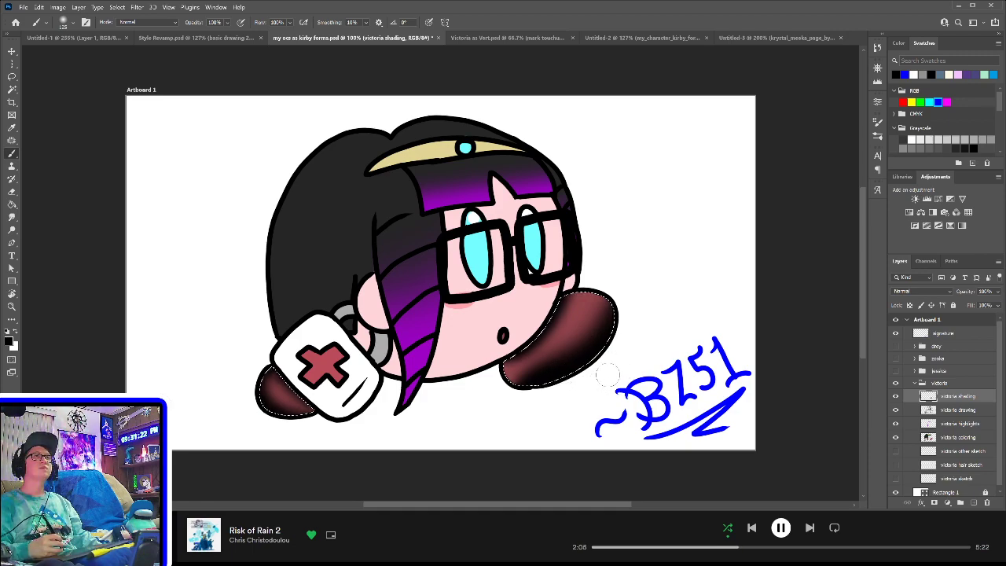
- Check the blend mode and opacity of the shading and shading copy layers in Victoria as Vert.psd
click(953, 412)
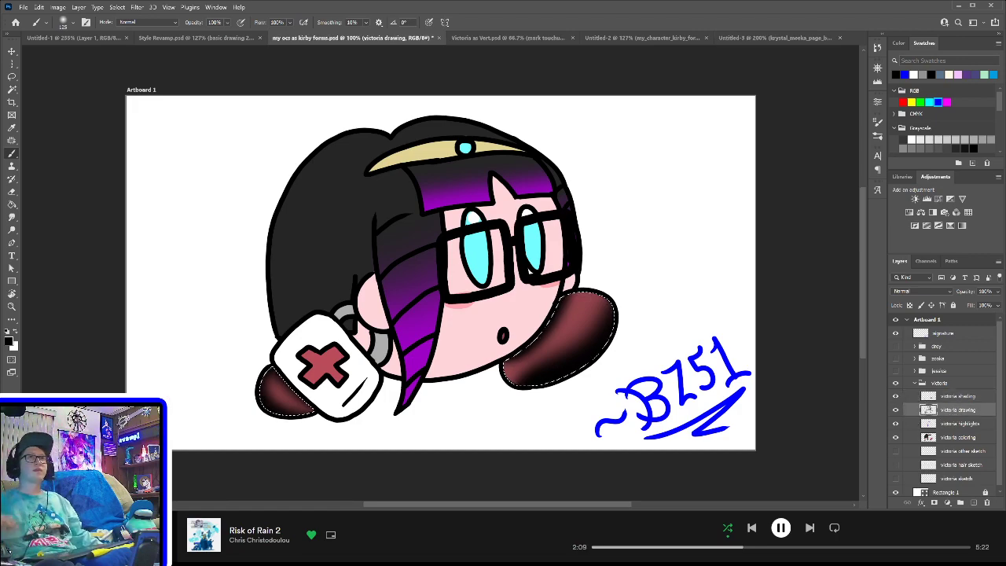
click(963, 396)
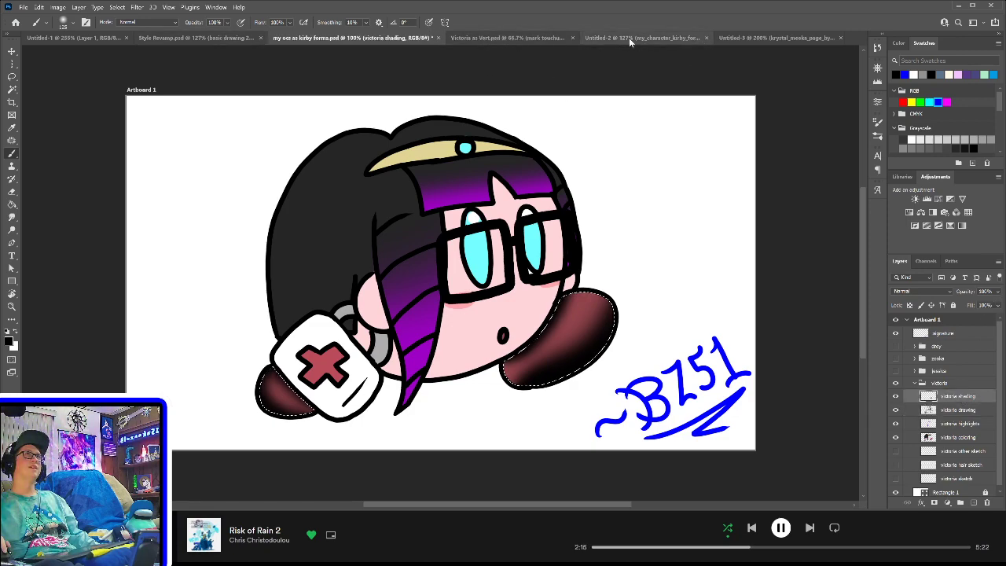
click(500, 38)
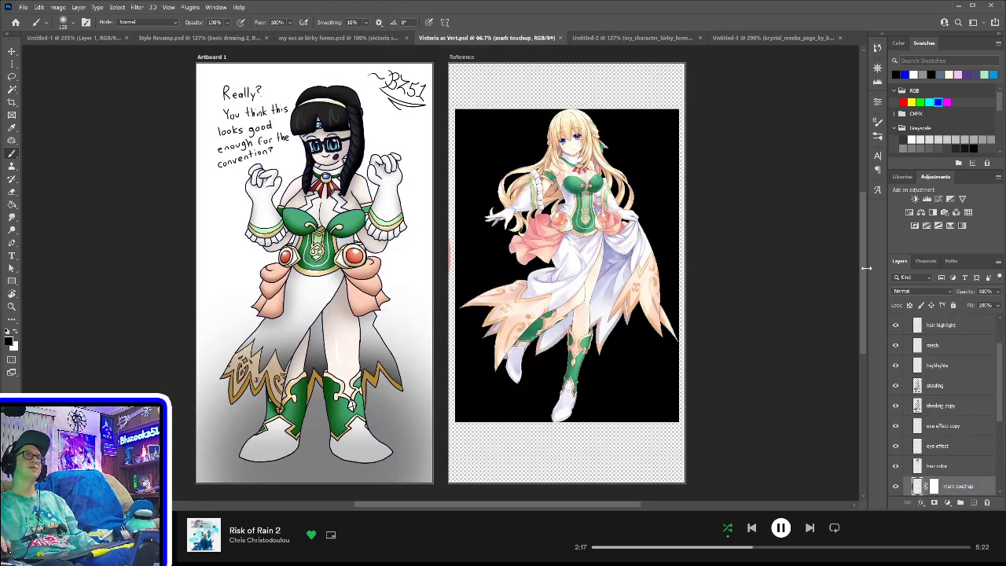
click(959, 407)
click(949, 390)
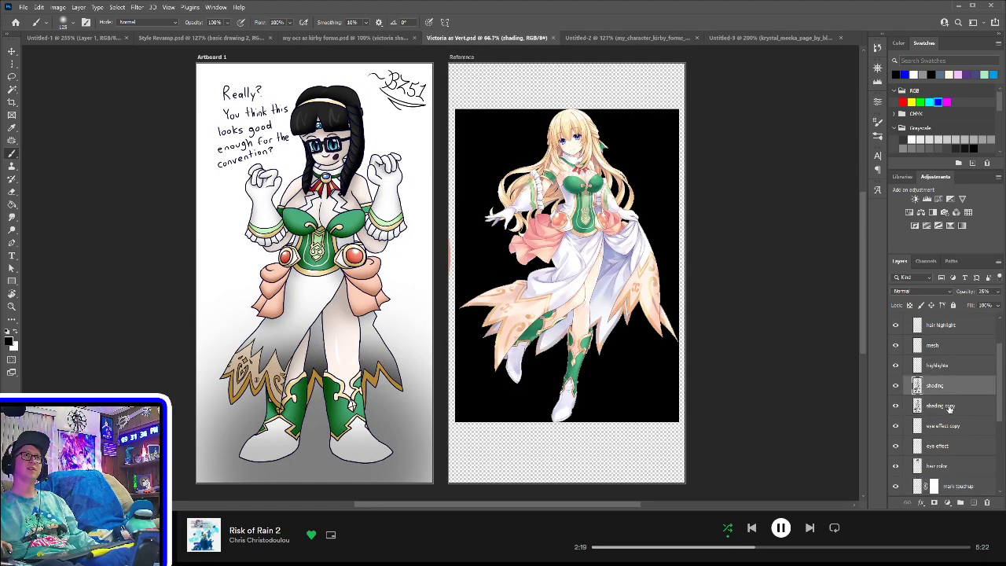
click(950, 406)
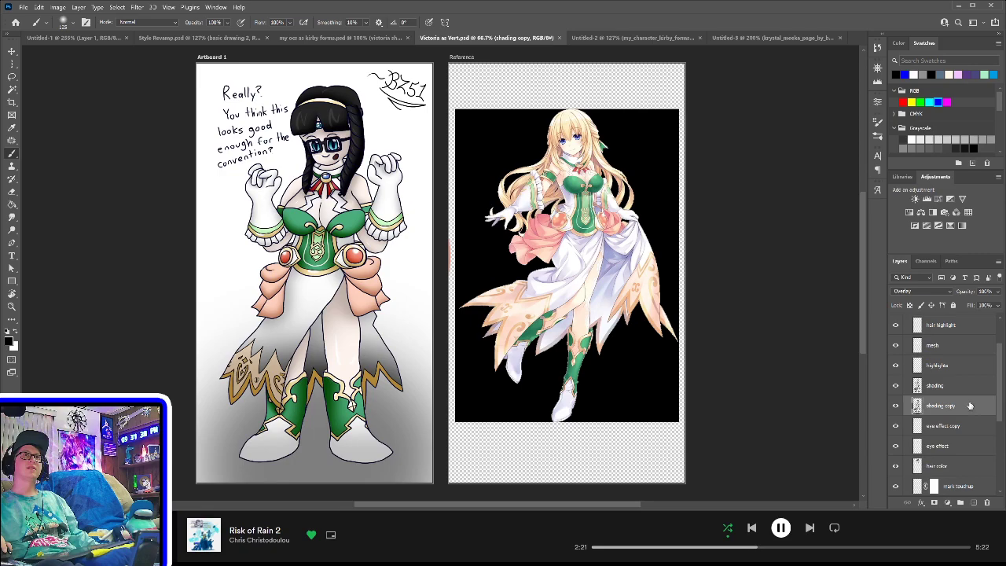
click(961, 388)
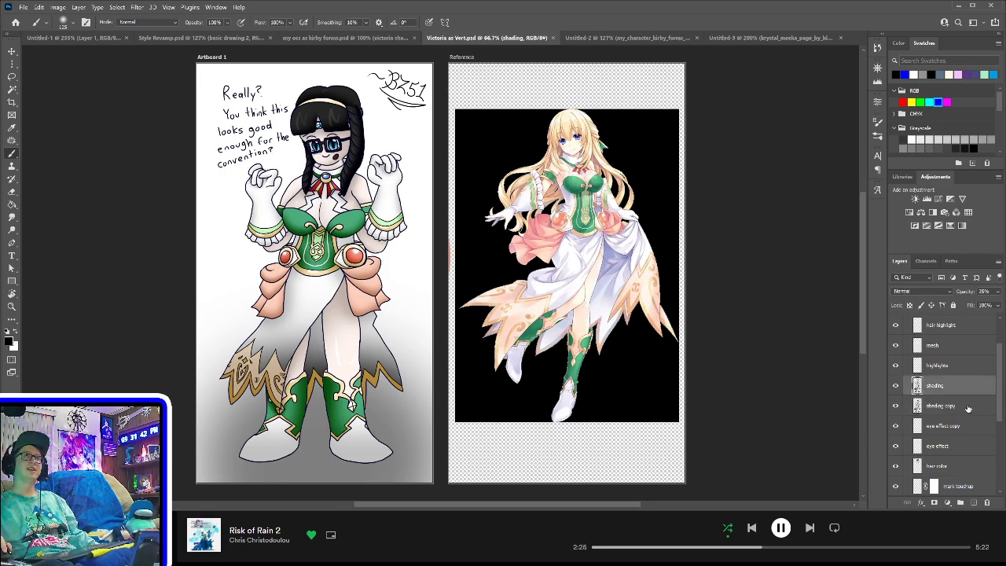
click(969, 408)
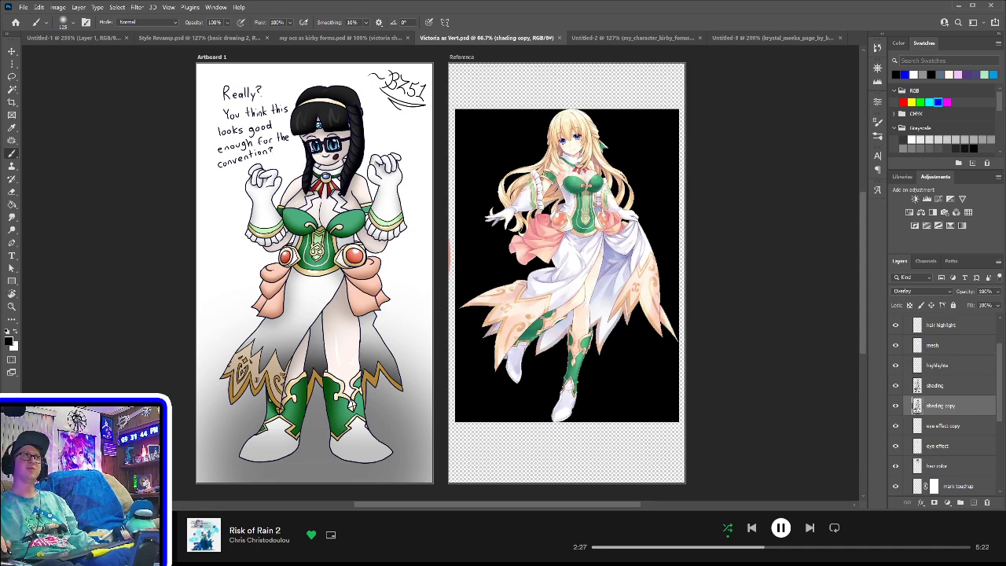
- Return to my ocs as kirby forms.psd and set the victoria shading layer's opacity to 35%
click(322, 38)
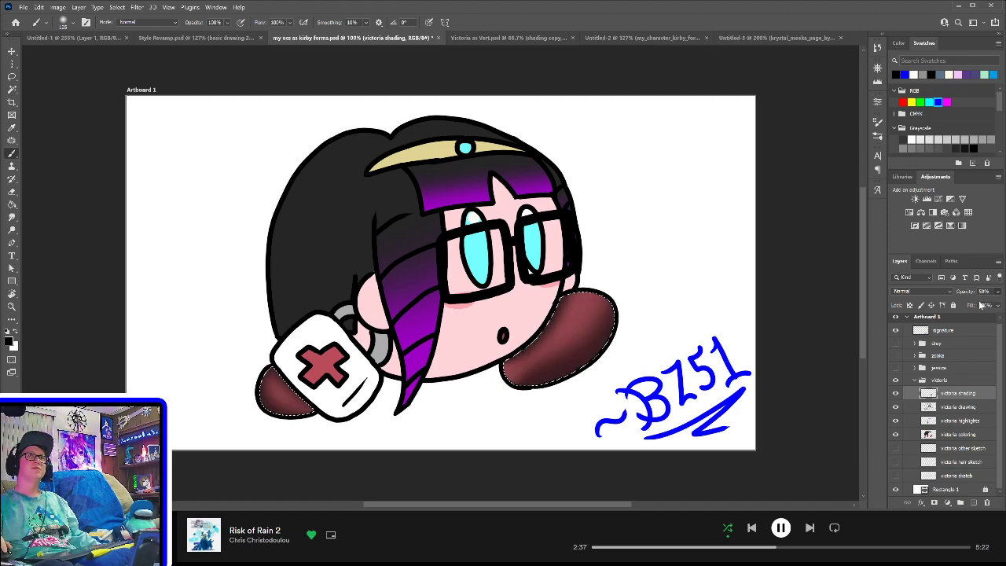
text(35)
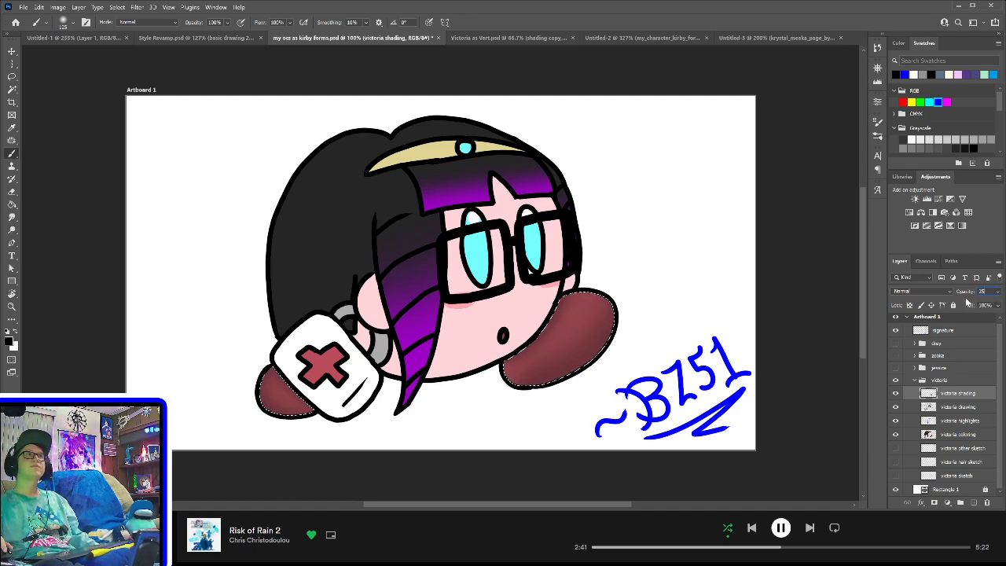
key(Return)
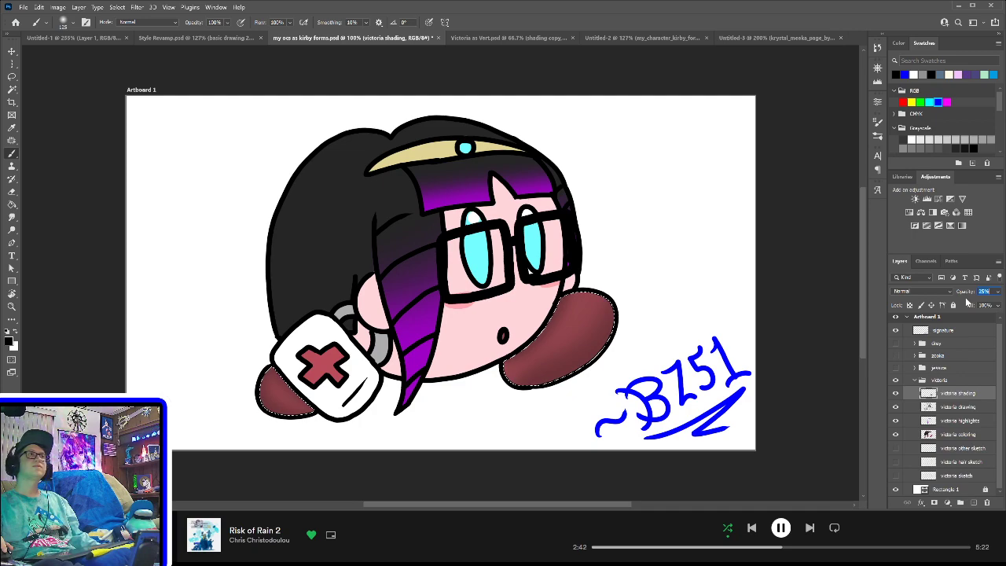
- On the victoria drawing layer, Magic Wand-select the face skin, including inside the glasses and beside the bag, and switch to the Brush tool
click(967, 407)
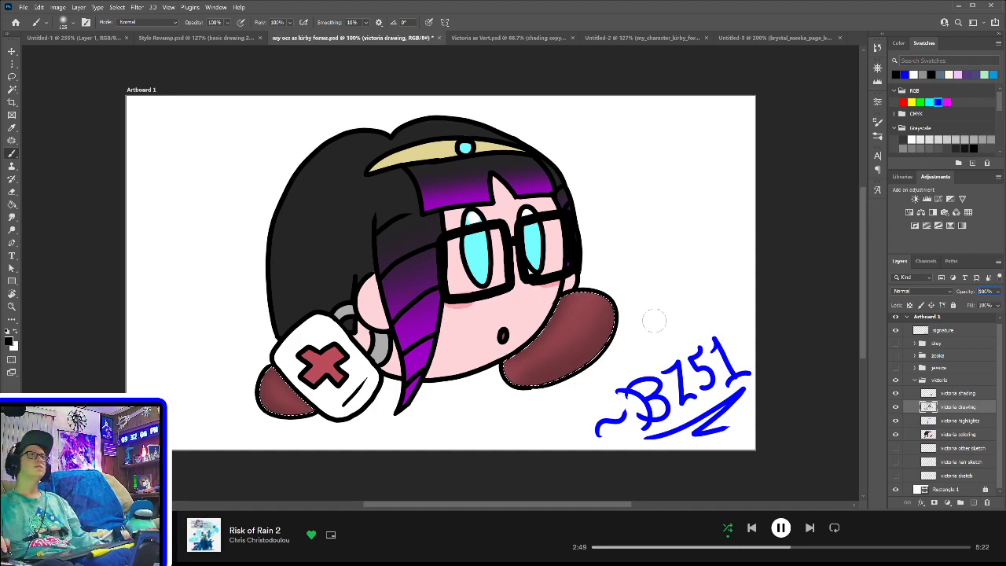
key(w)
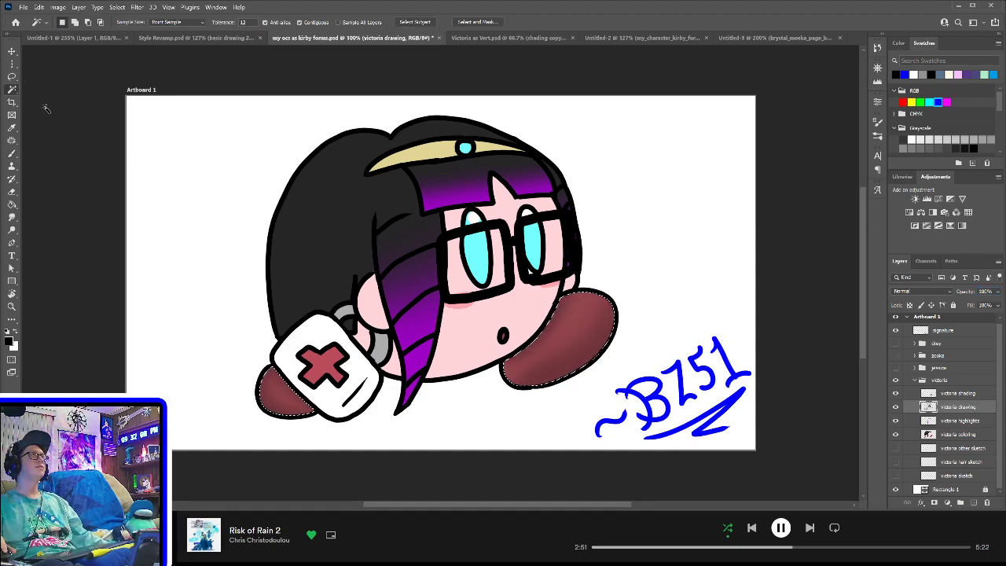
click(463, 328)
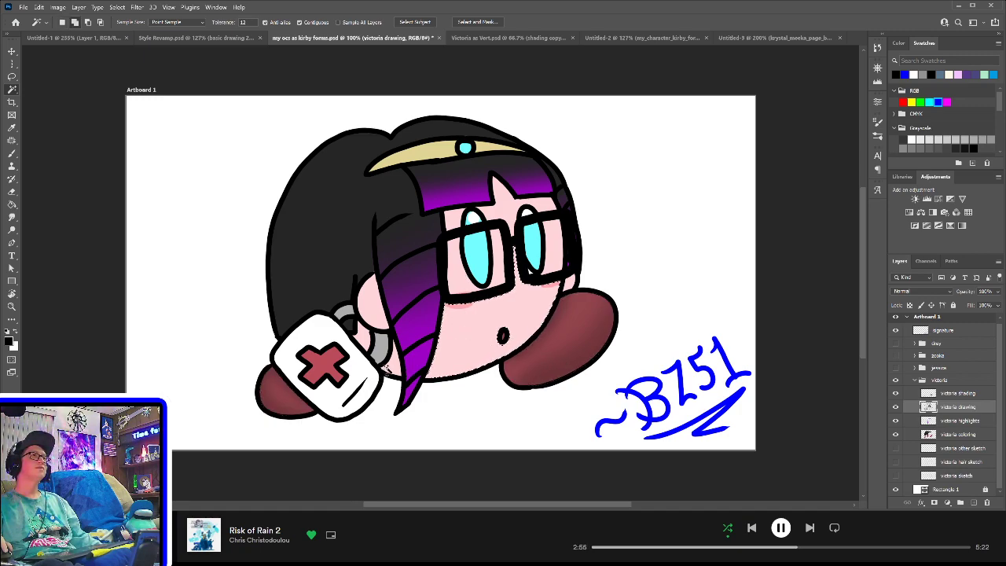
shift+click(366, 313)
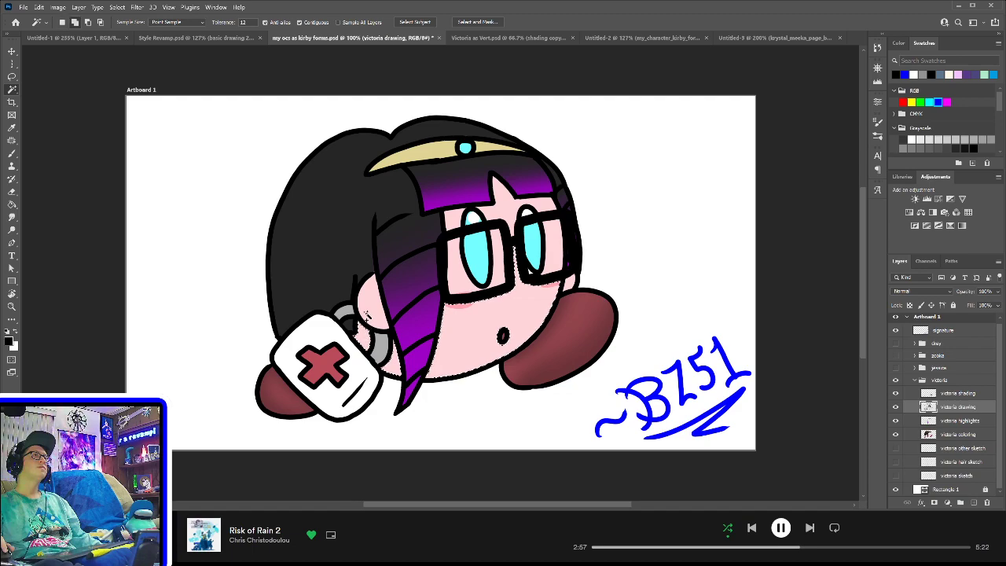
shift+click(558, 259)
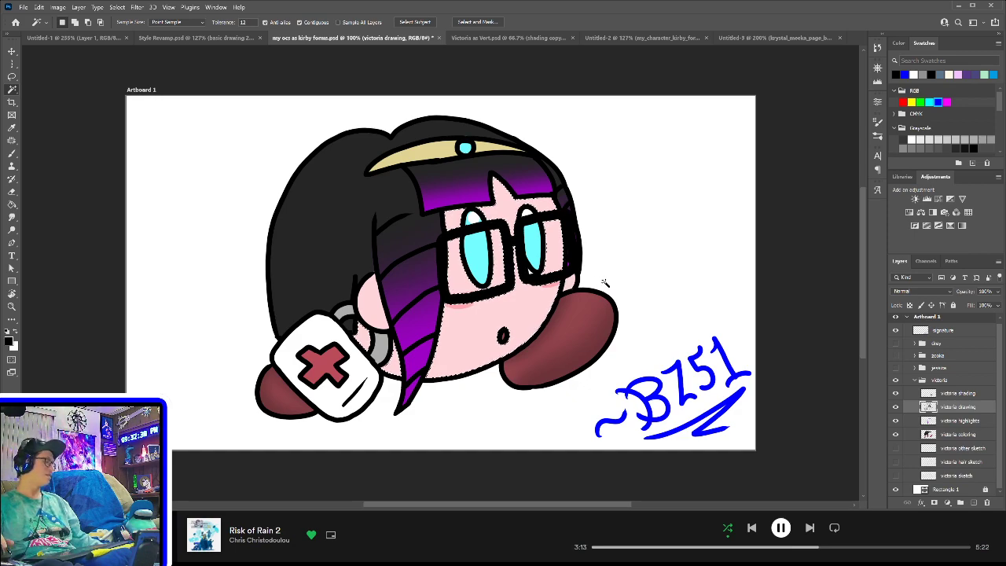
key(b)
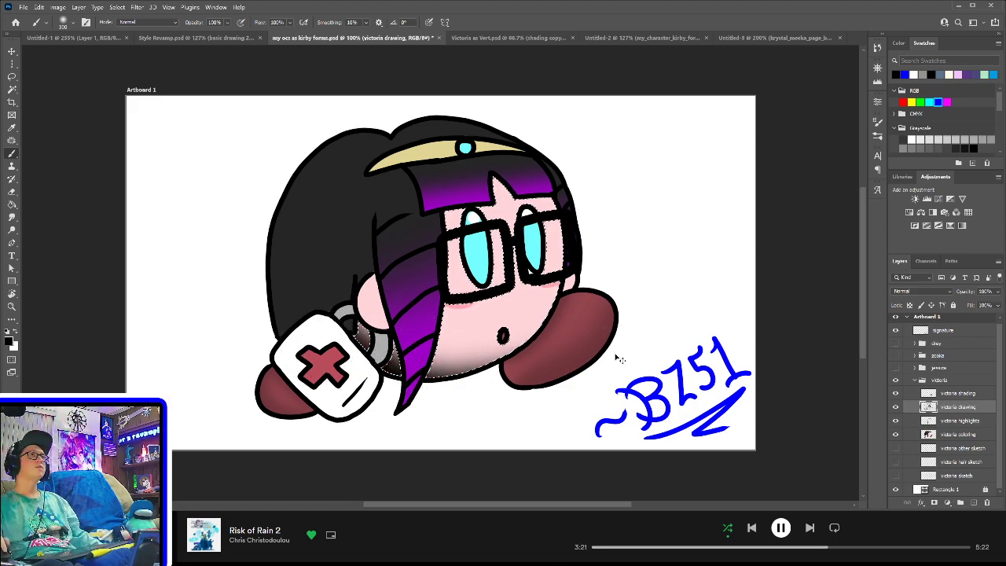
key(ctrl+z)
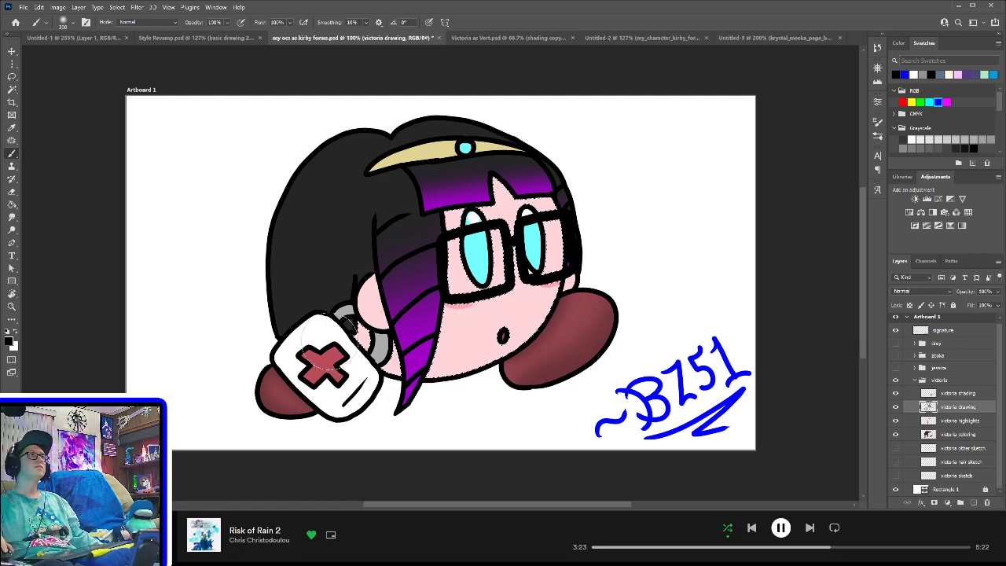
key(ctrl+shift+z)
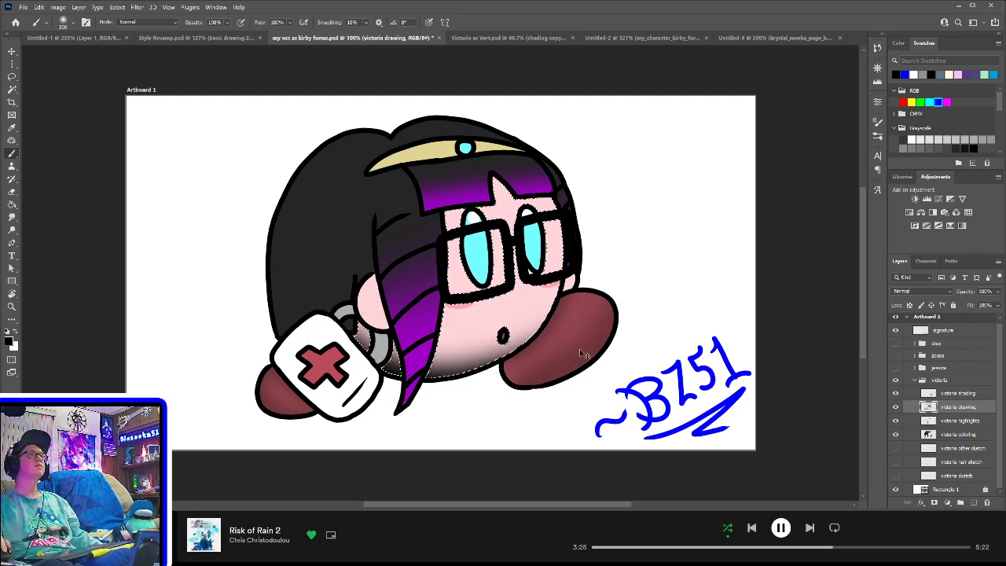
key(ctrl+z)
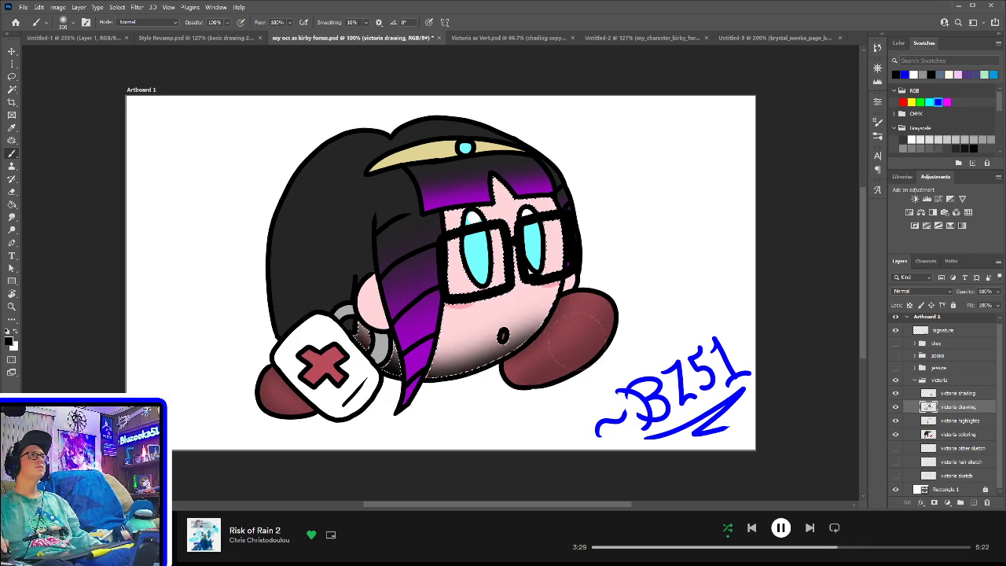
key(ctrl+z)
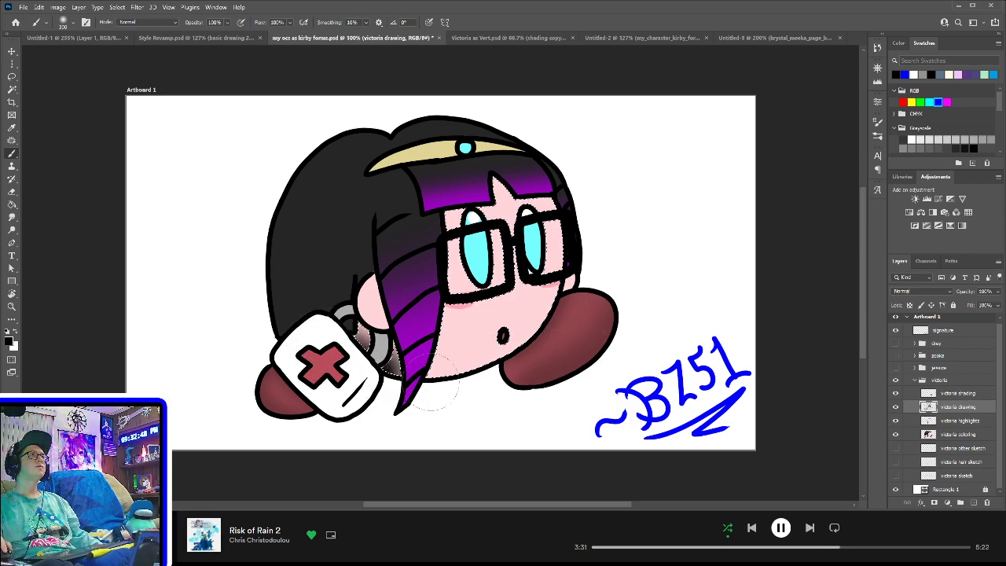
mouse_move(414, 383)
mouse_down()
mouse_move(535, 337)
mouse_move(594, 289)
mouse_up()
key(ctrl+z)
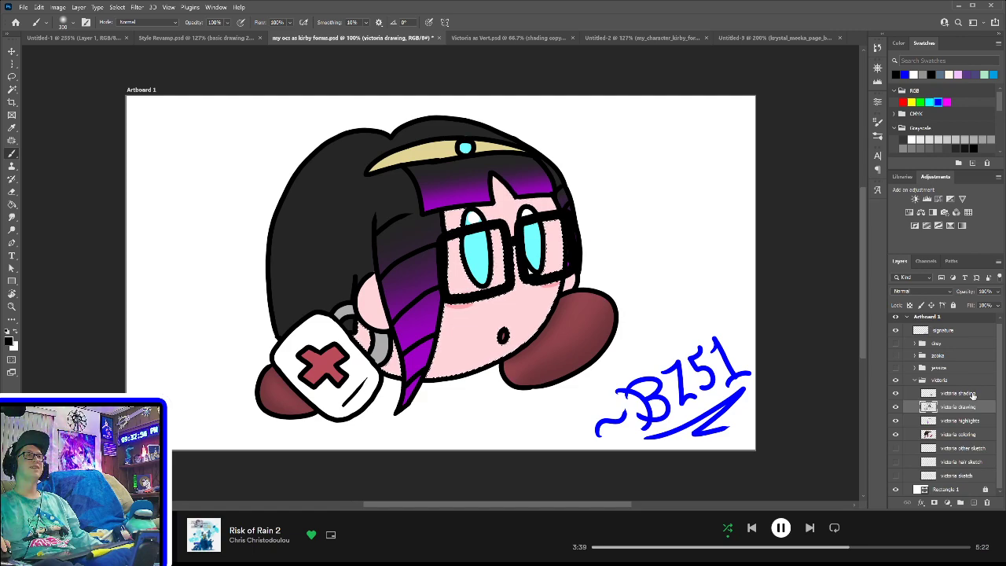
key(ctrl+z)
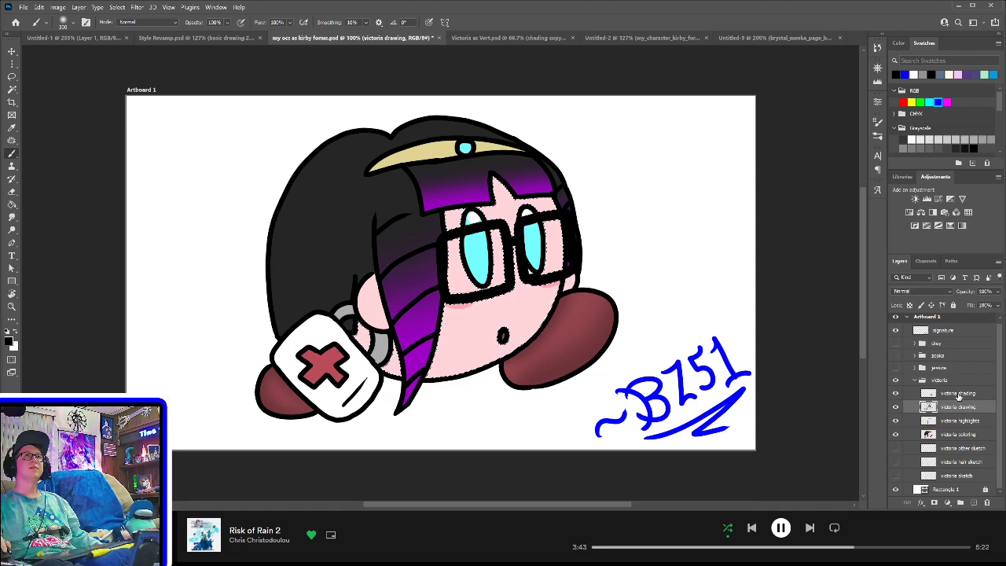
- On the victoria shading layer, shade the lower edge of the face with a 300 px soft black brush, replacing the first stroke
click(959, 395)
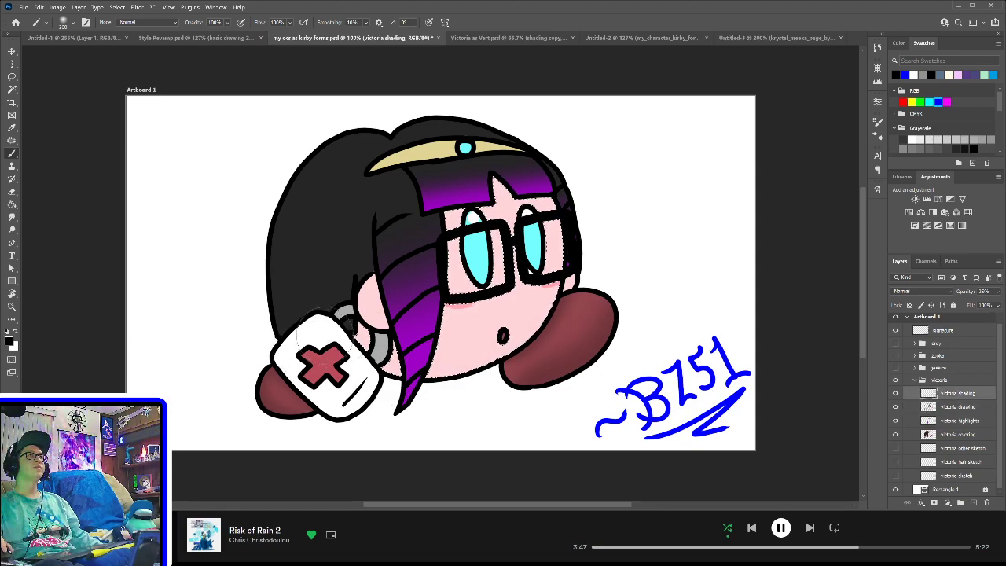
drag(500, 383, 474, 391)
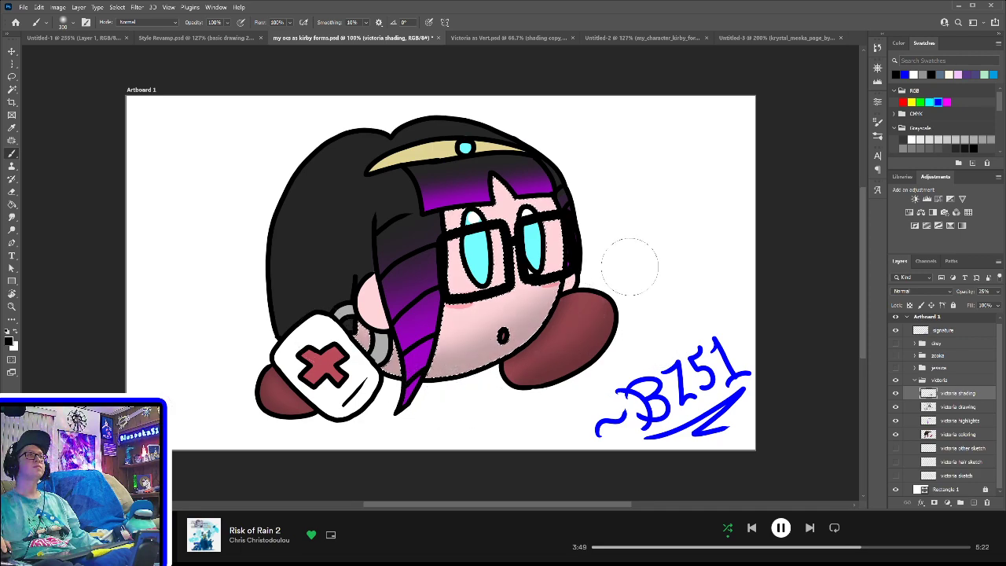
key(ctrl+z)
mouse_move(406, 372)
mouse_down()
mouse_move(464, 359)
mouse_move(643, 231)
mouse_up()
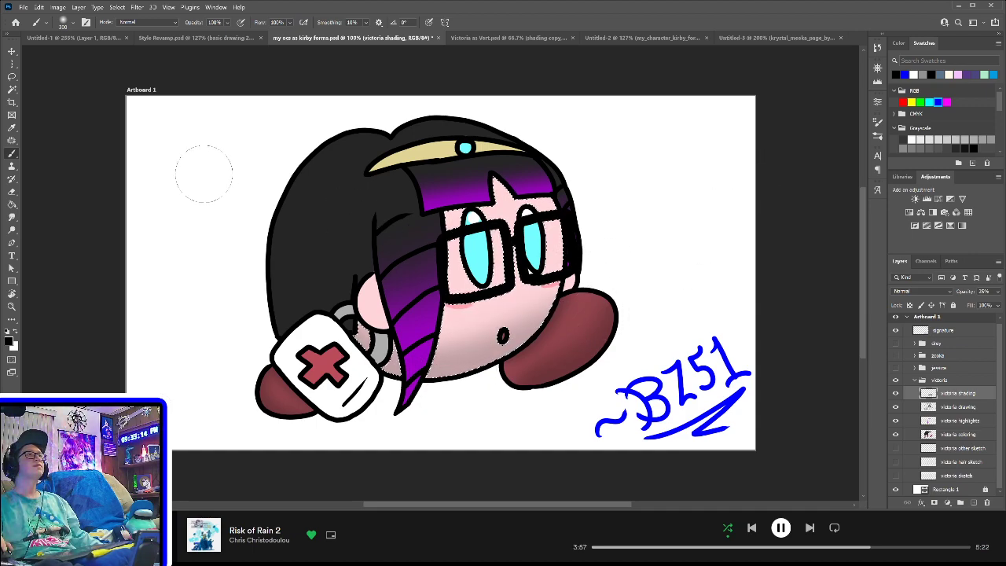
- Select both ears with the Magic Wand on the victoria drawing layer and expand the selection
click(12, 90)
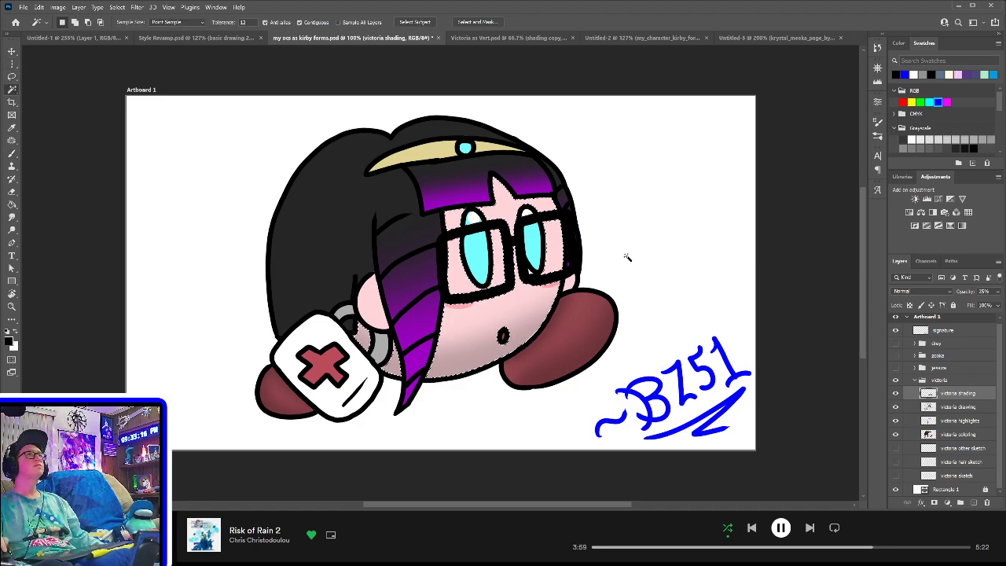
key(alt+bracketleft)
click(368, 312)
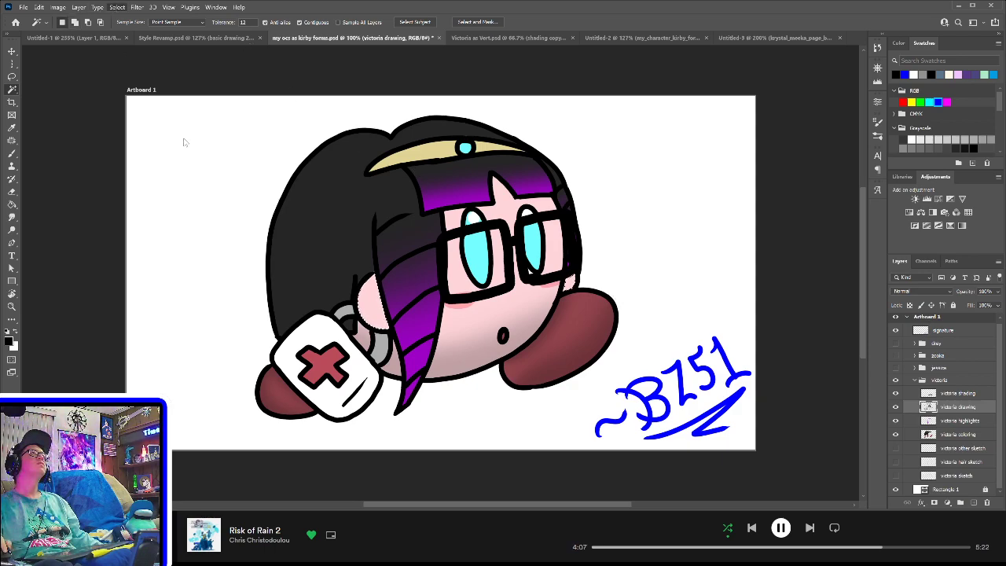
click(216, 166)
click(573, 182)
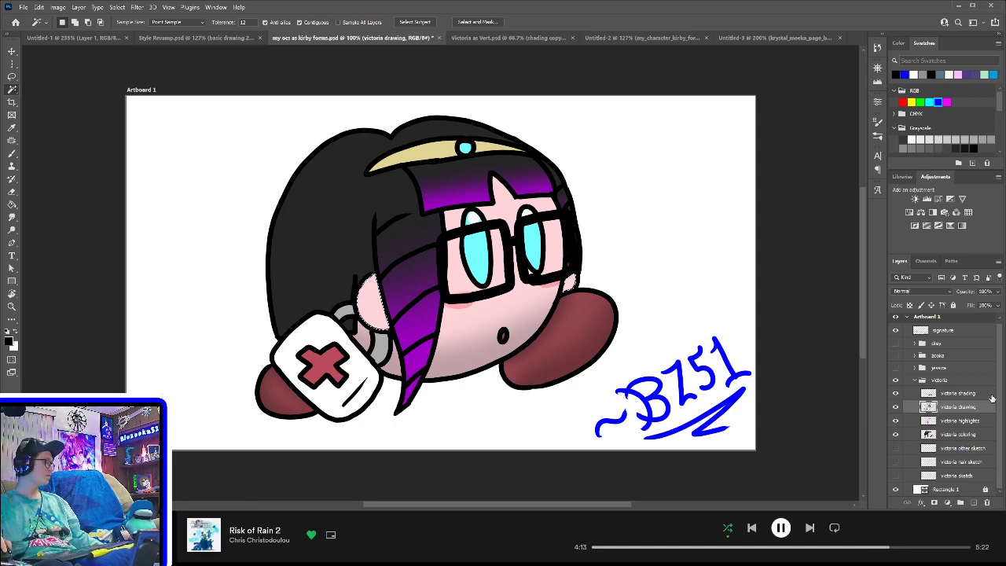
- Shade both ears on the victoria shading layer with the soft black brush, reducing its size to 125 px
click(975, 393)
key(b)
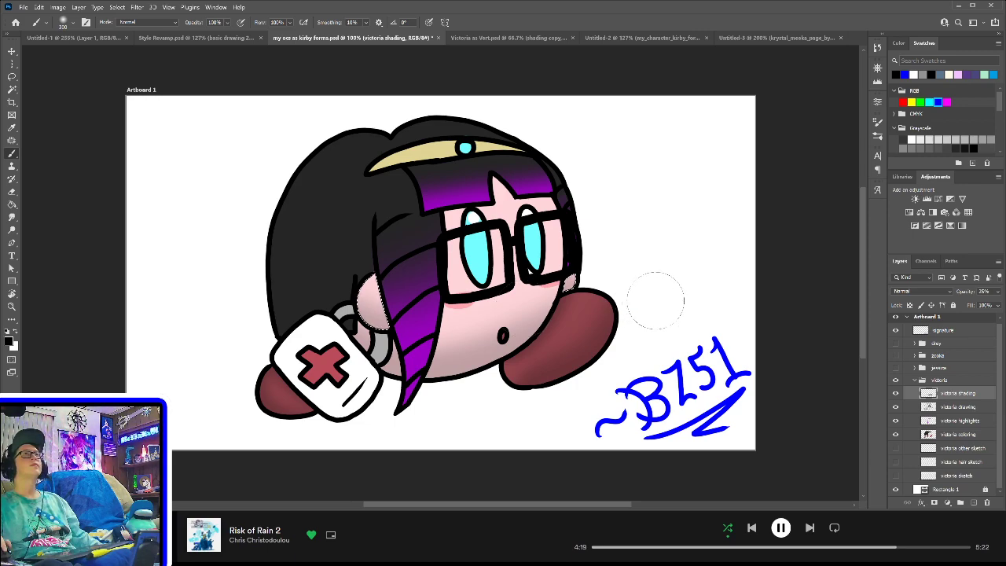
key(bracketleft)
key(bracketleft)
key(bracketleft)
key(bracketleft)
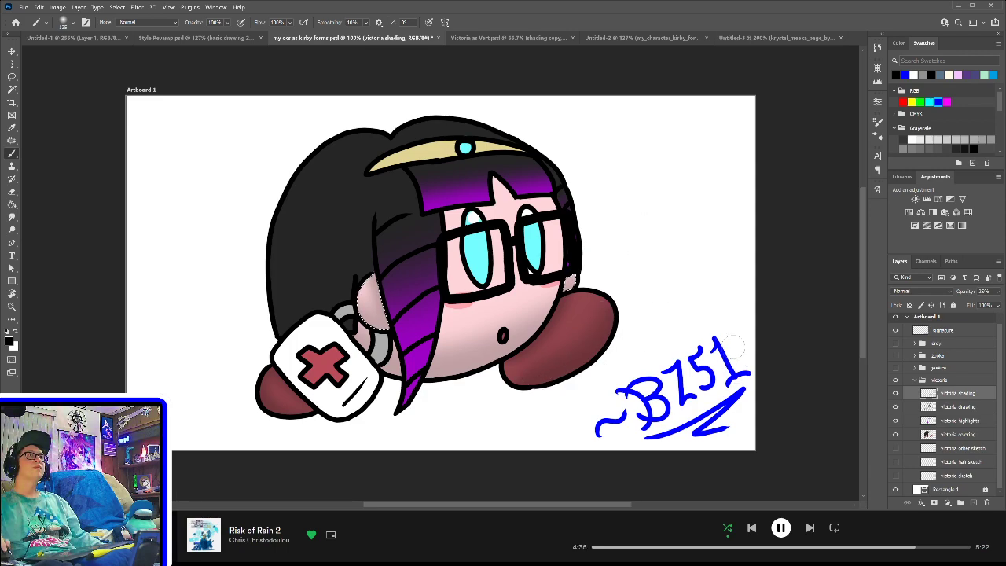
- Select the bag and its red cross with the Magic Wand on the victoria drawing layer, expand the selection, and switch to the Brush tool
click(960, 407)
key(w)
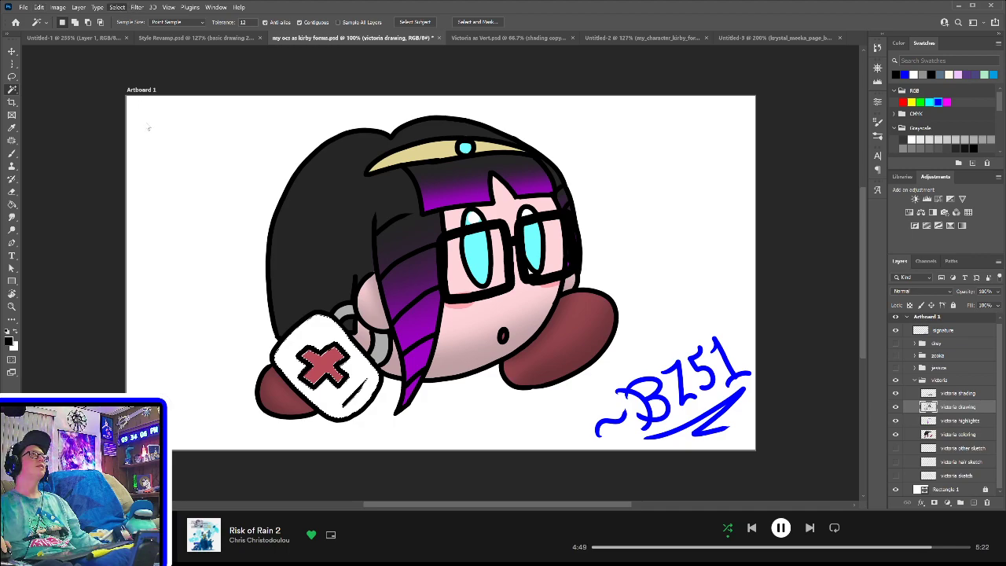
click(269, 168)
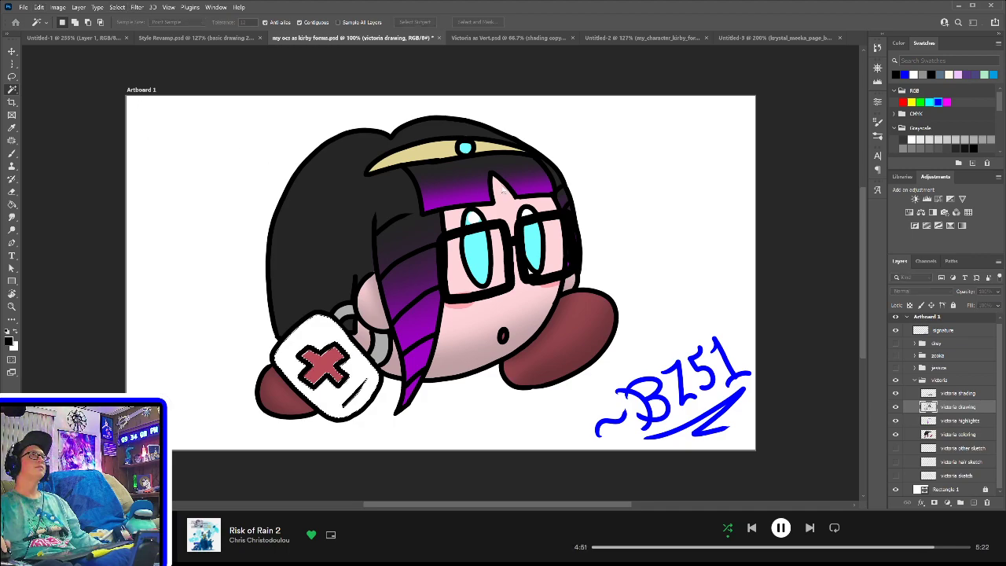
click(544, 161)
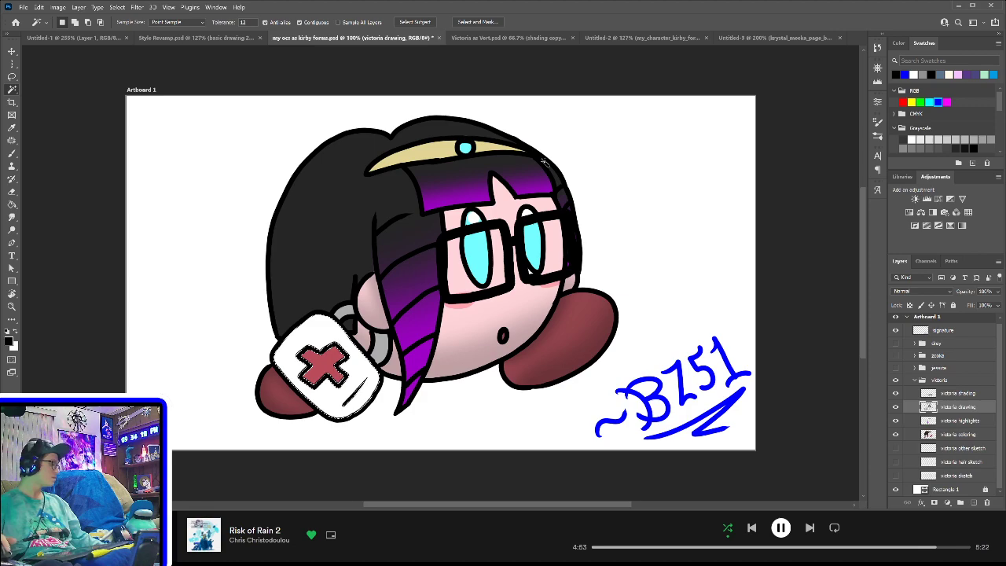
key(b)
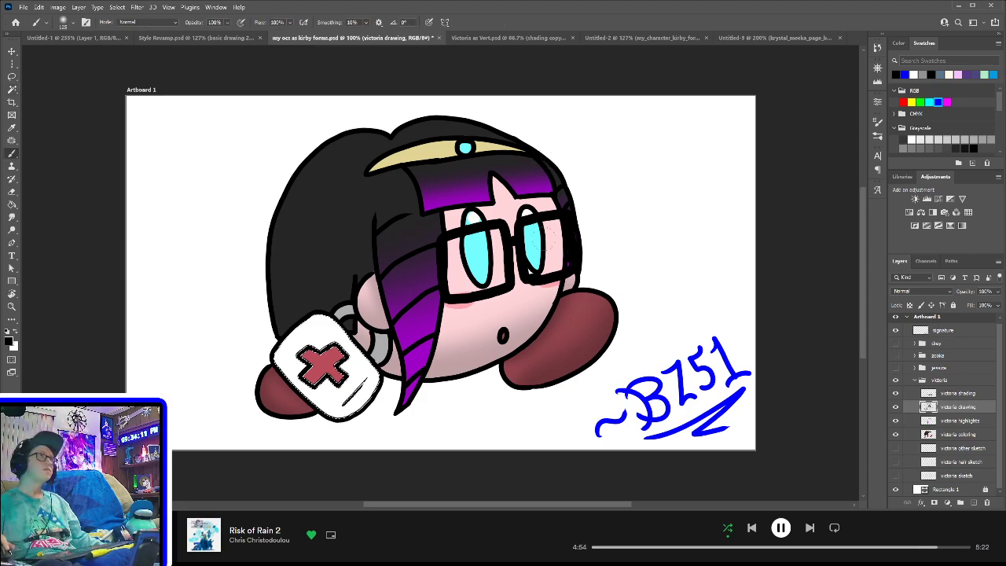
- Shade the bag on the victoria shading layer with the soft black brush enlarged to 250 px
click(968, 394)
key(bracketright)
key(bracketright)
key(bracketright)
key(bracketright)
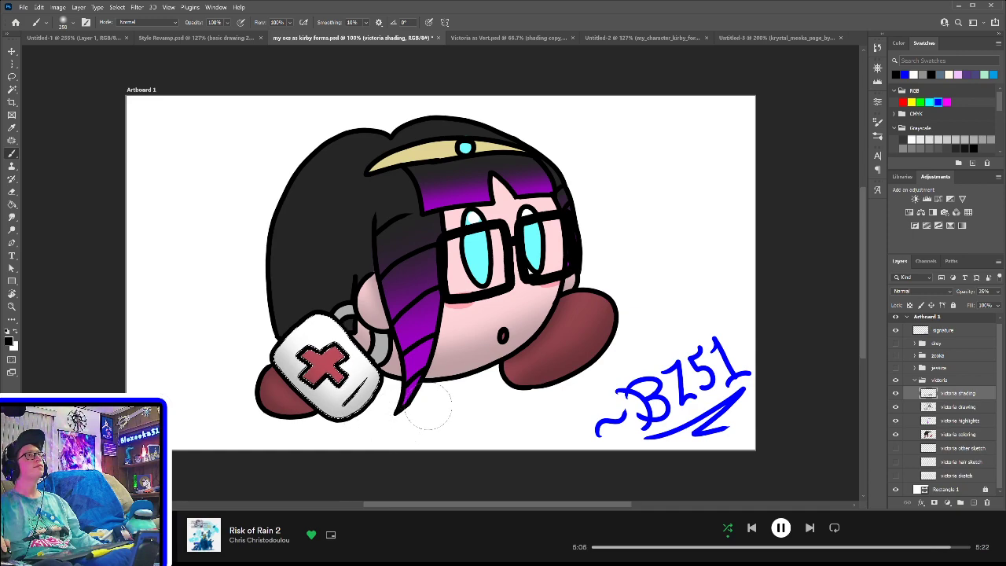
- Select the grey bag strap sections with the Magic Wand on the victoria drawing layer, expand the selection, and switch to the Brush tool
key(w)
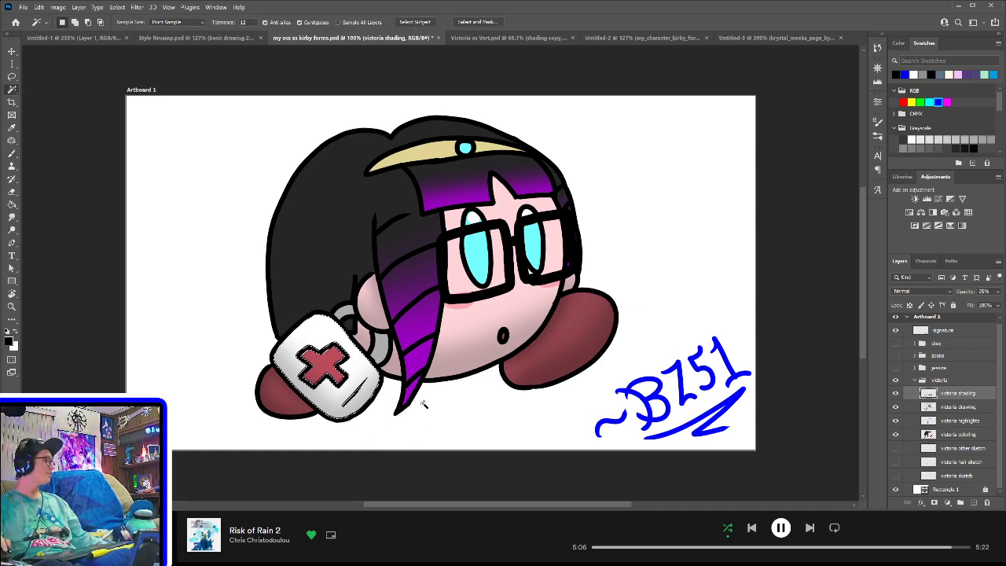
click(959, 407)
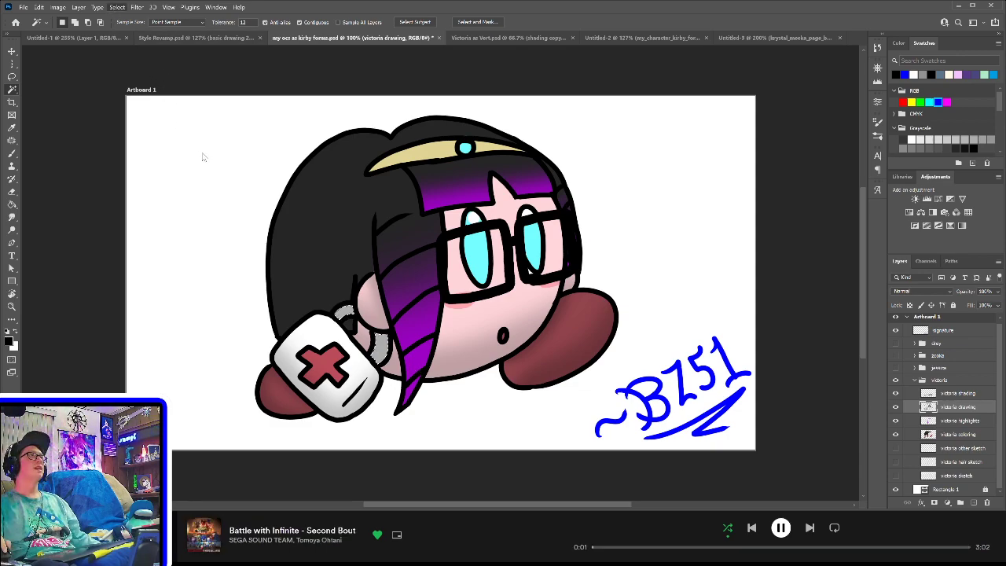
click(227, 162)
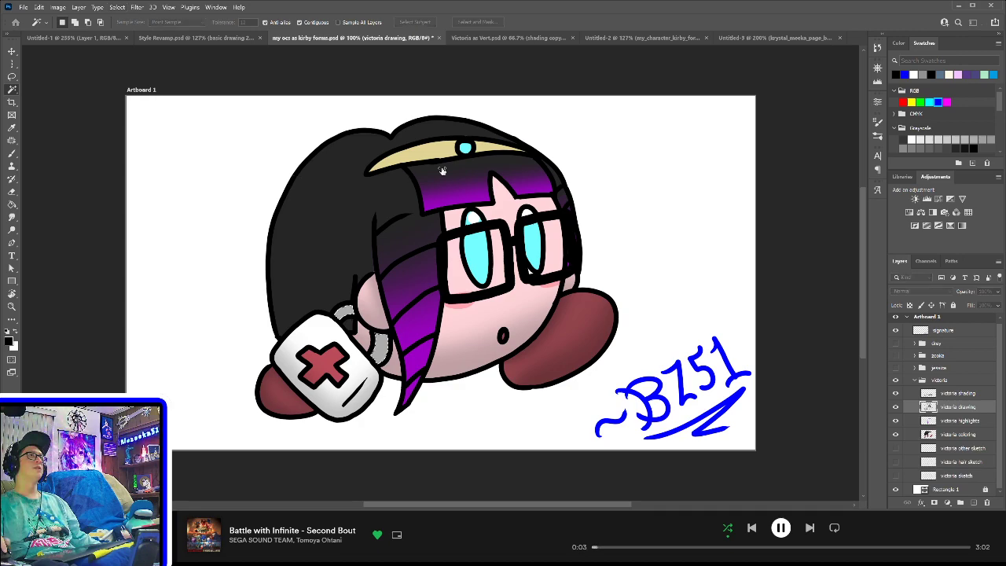
click(562, 171)
key(b)
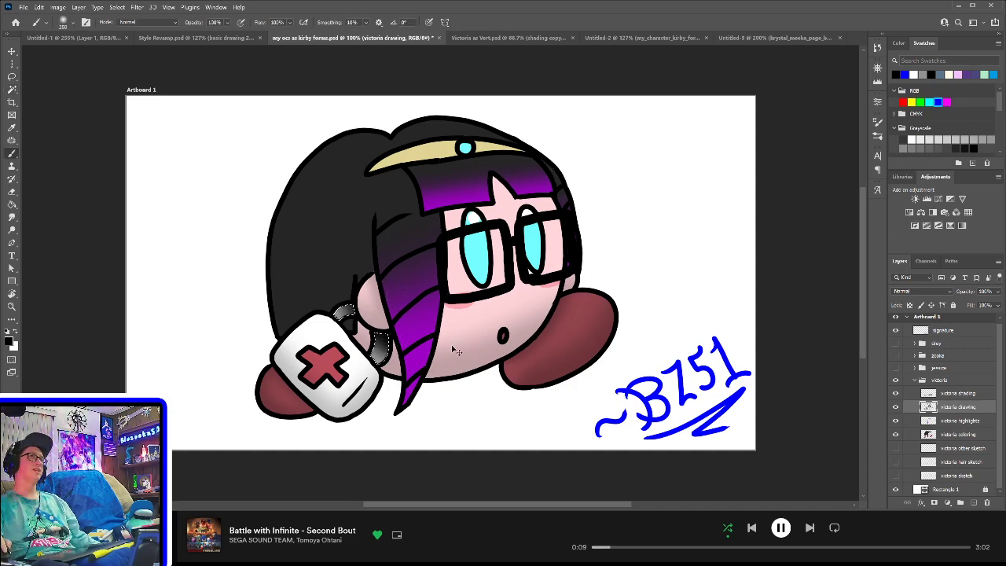
- Shade the bag strap on the victoria shading layer with the 250 px soft black brush and deselect it
click(969, 394)
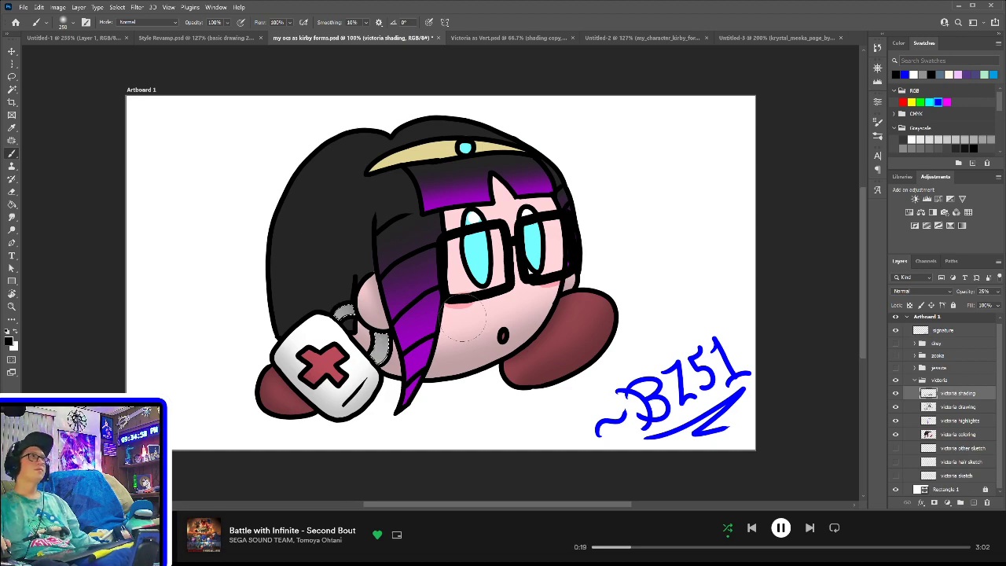
click(11, 76)
key(ctrl+d)
- Select all the hair sections, including the side lock and bangs, with the Magic Wand on the victoria drawing layer and expand the selection
key(w)
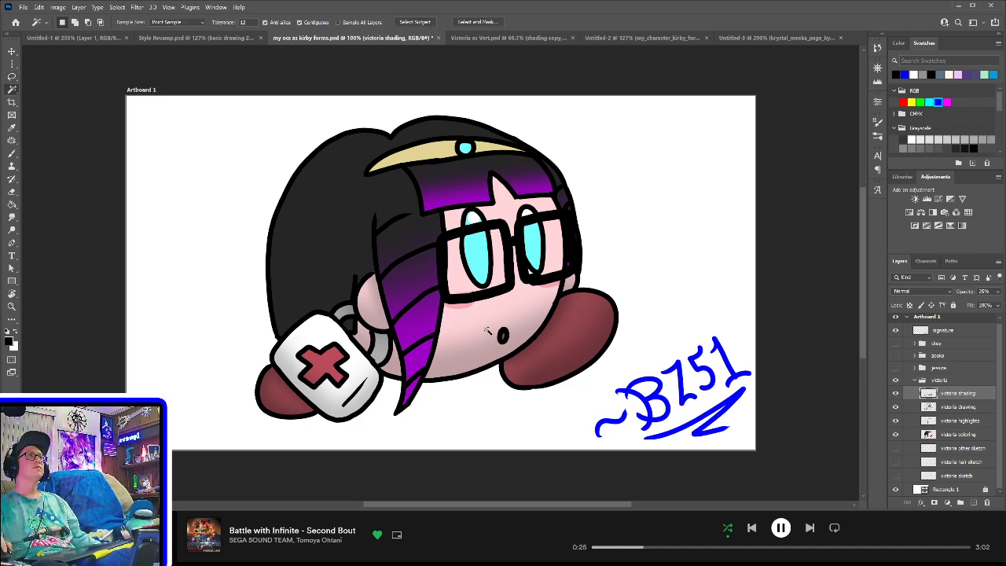
click(959, 408)
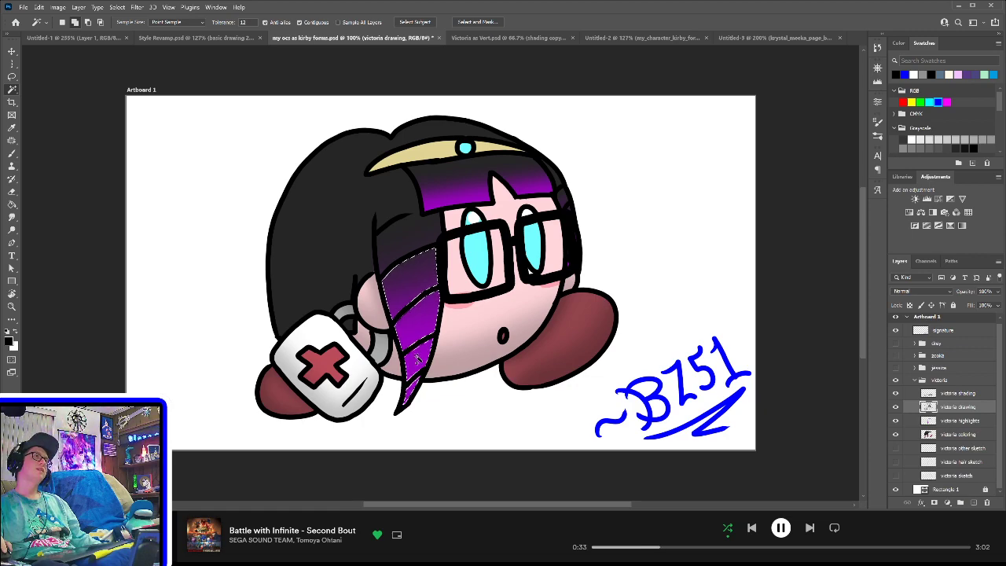
shift+click(409, 238)
shift+click(447, 186)
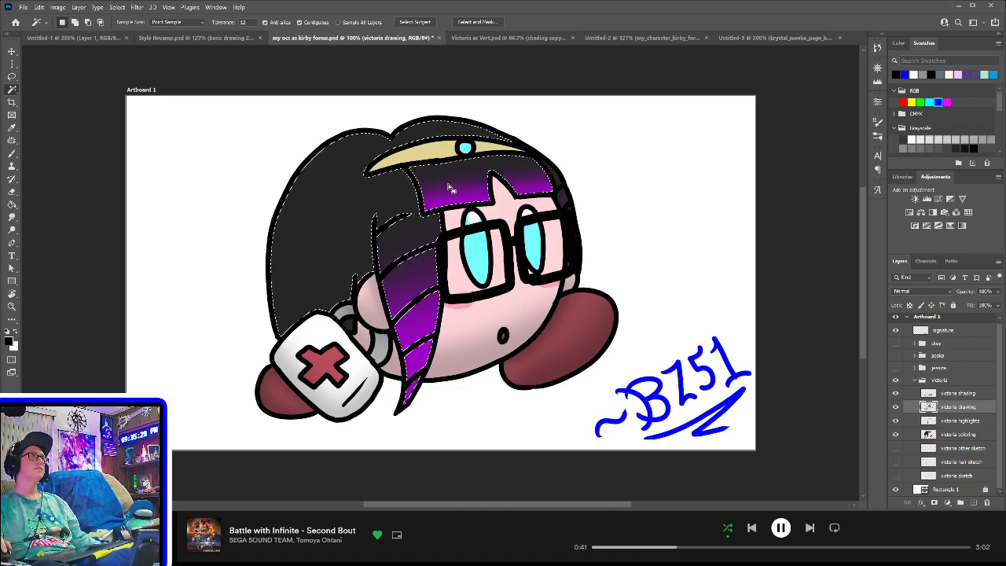
key(ctrl+z)
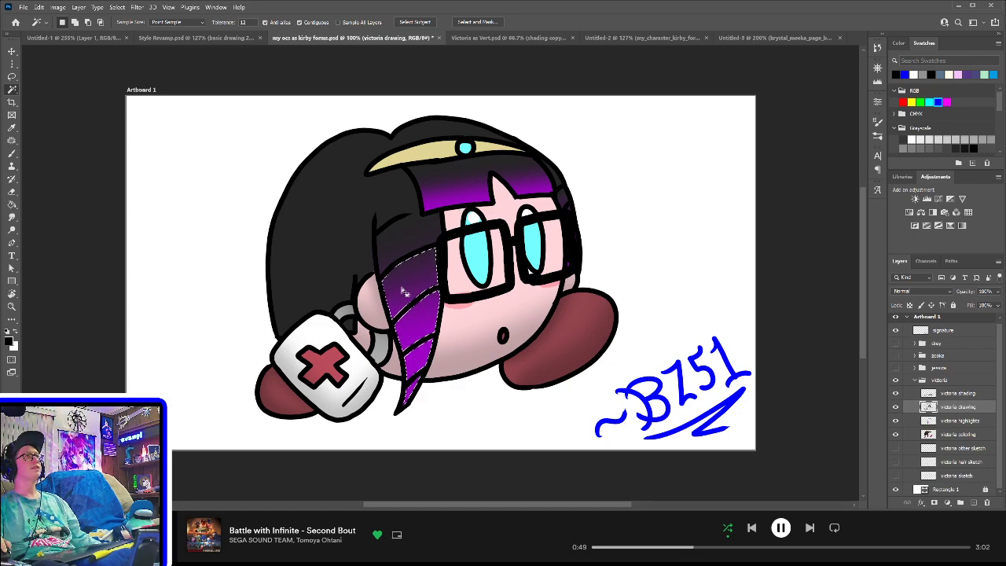
shift+click(396, 250)
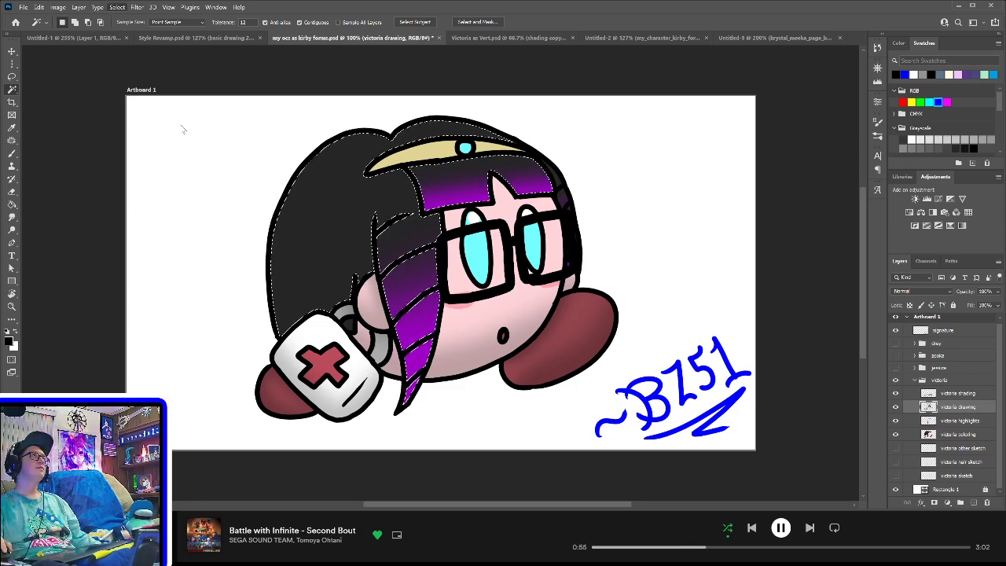
shift+click(553, 166)
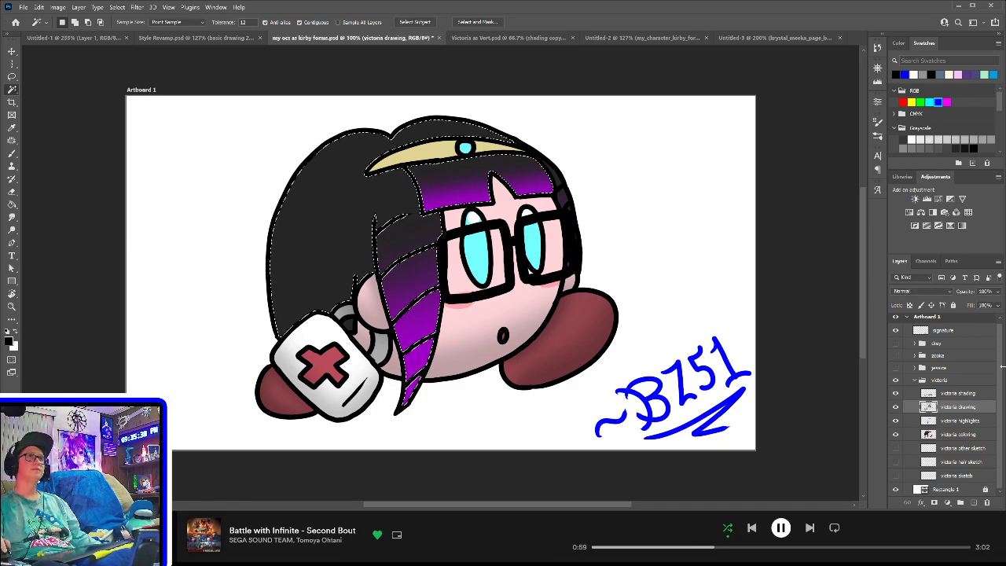
- Shade the hair on the victoria shading layer with the 250 px soft black brush, replacing the first stroke
click(979, 394)
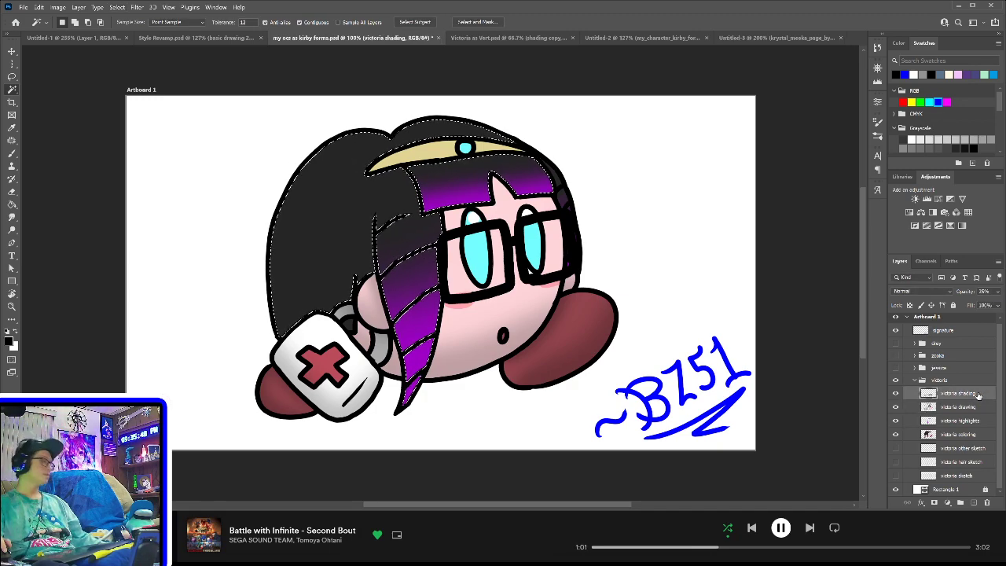
key(b)
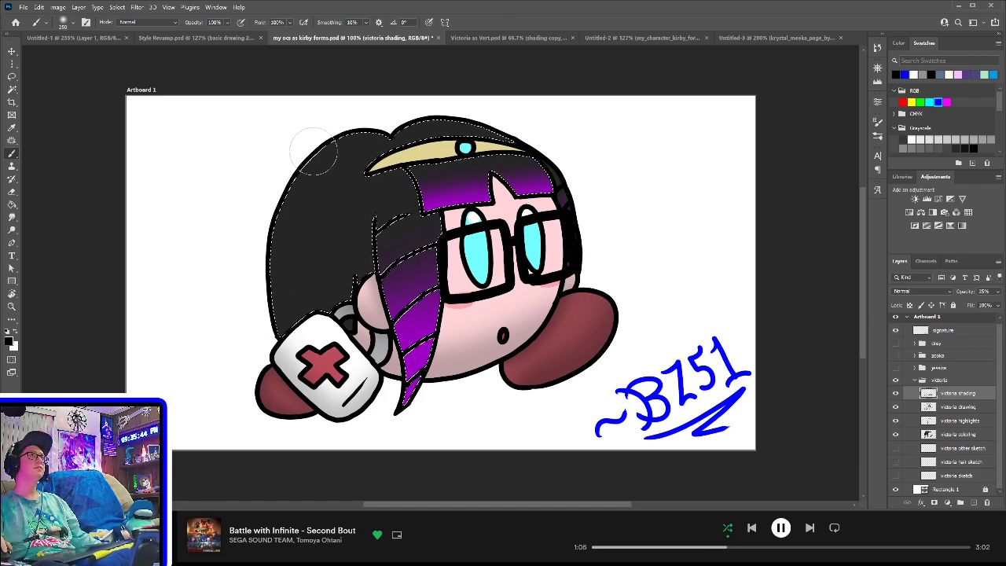
mouse_move(380, 204)
mouse_down()
mouse_move(363, 225)
mouse_move(377, 233)
mouse_move(373, 222)
mouse_move(401, 334)
mouse_up()
key(ctrl+z)
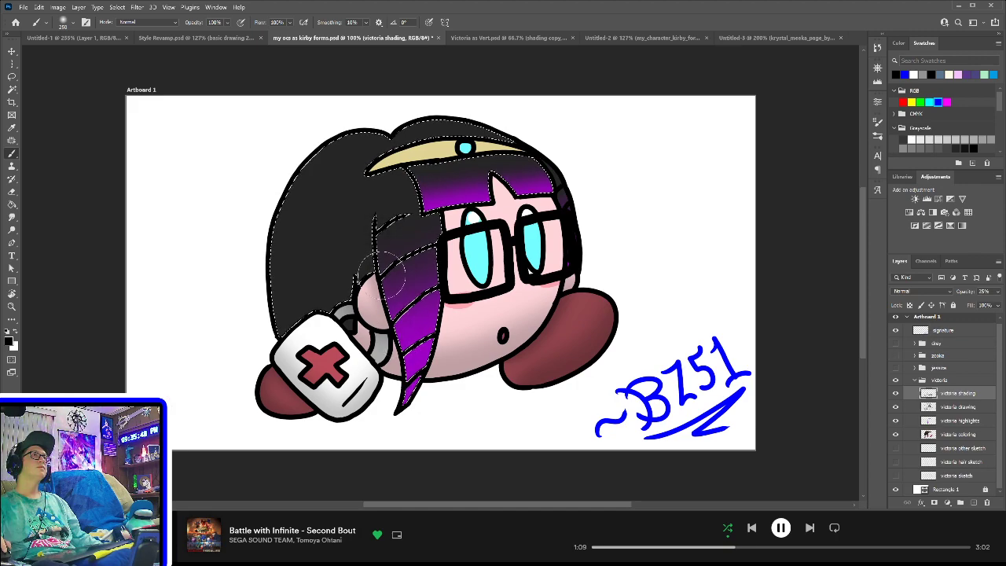
click(373, 217)
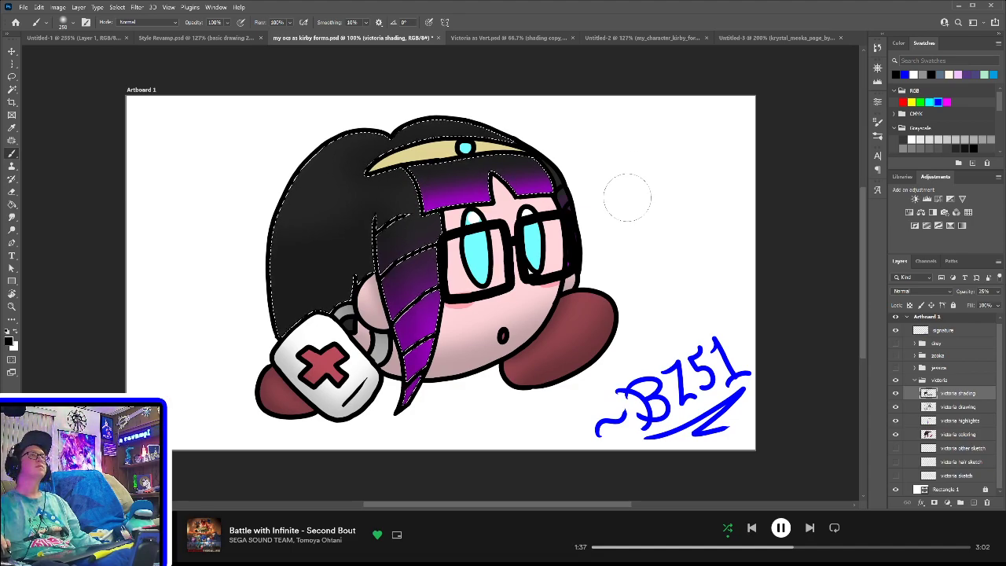
- Replace the hair selection with a Magic Wand selection of both eyes on the victoria drawing layer and switch to the Brush tool
click(960, 412)
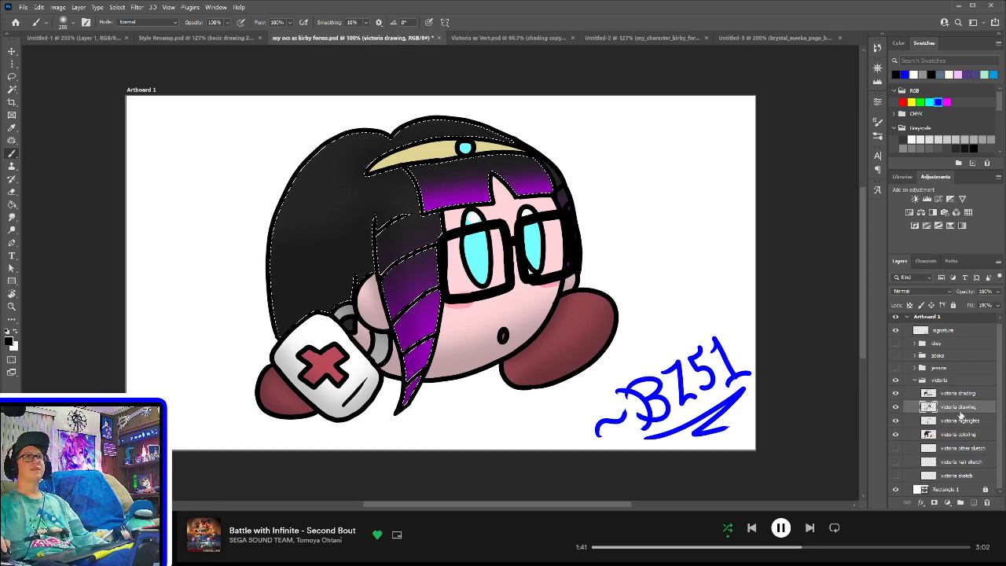
key(w)
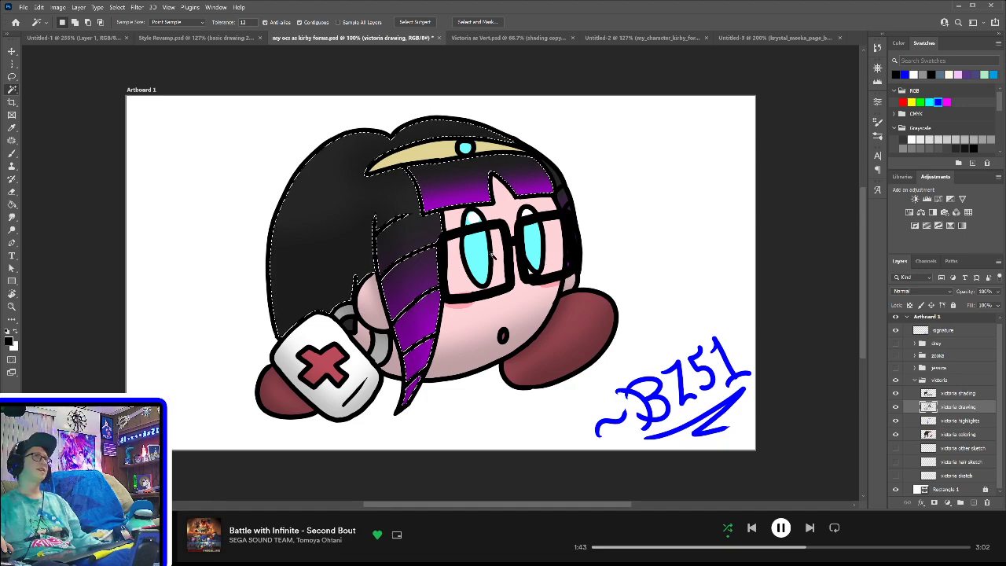
key(ctrl+d)
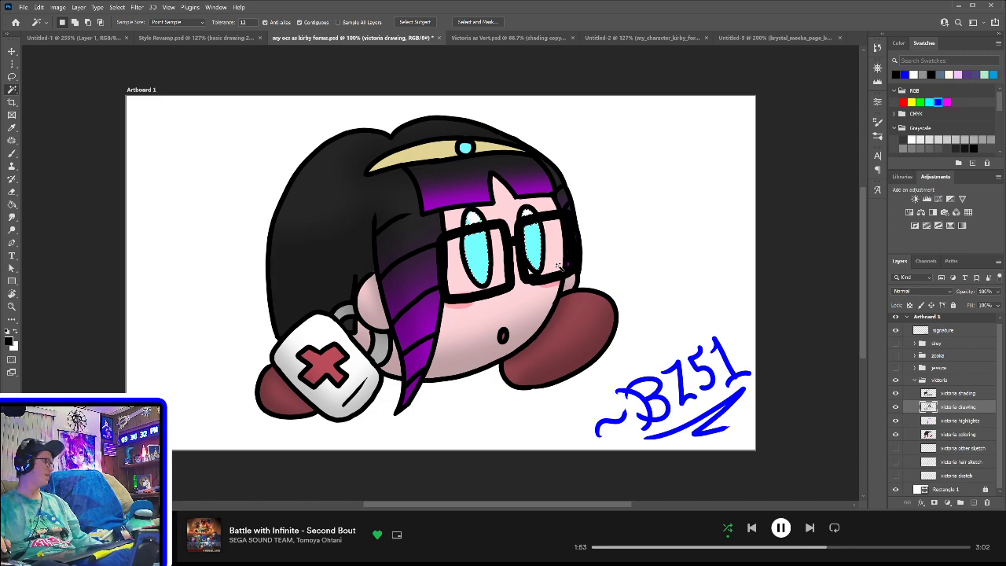
key(b)
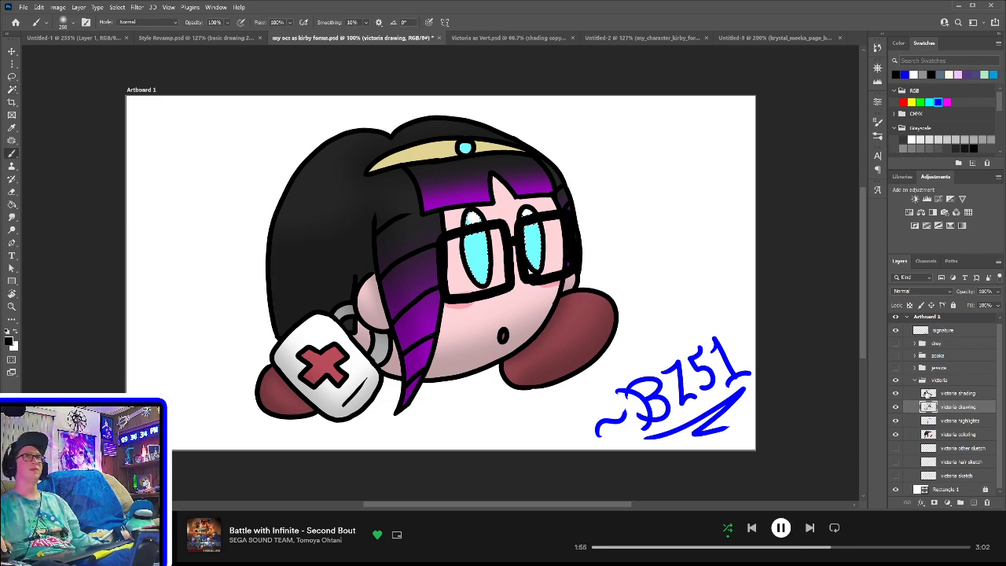
- Create a new layer named eye shade above the victoria shading layer
click(948, 383)
click(952, 393)
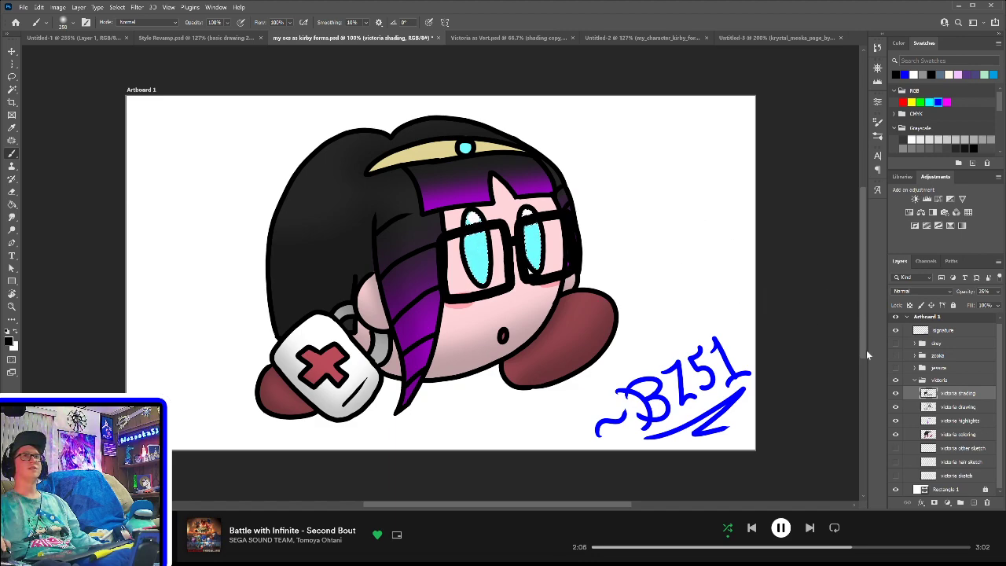
key(ctrl+s)
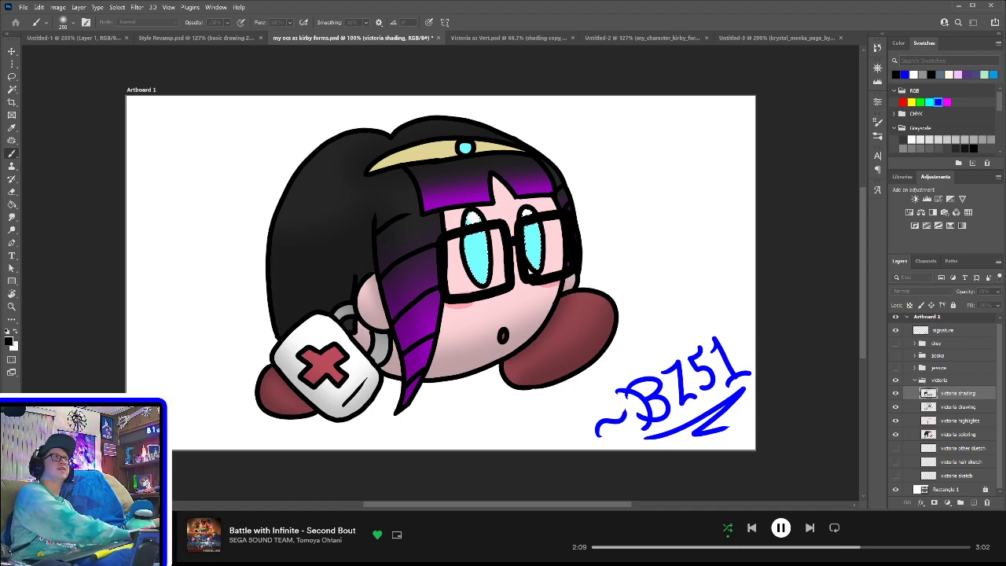
text(eye shade)
key(Return)
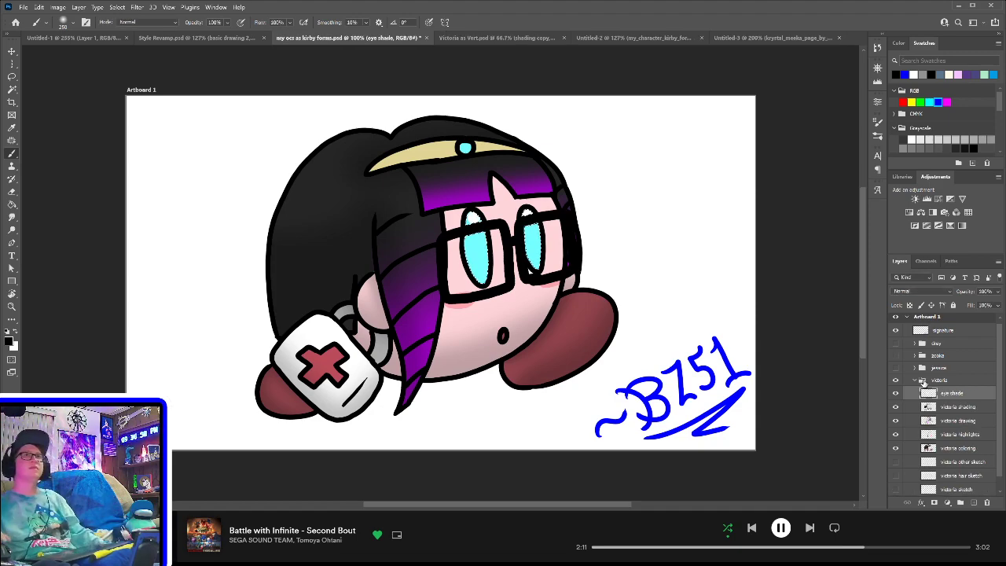
- Try to shade the upper part of both eyes on the eye shade layer with the 250 px soft black brush
drag(428, 235, 642, 197)
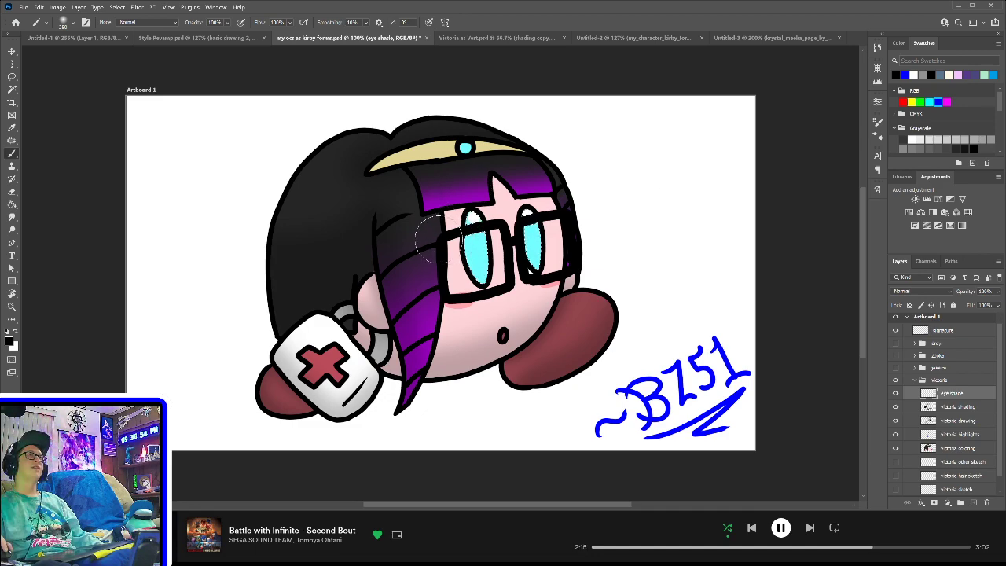
drag(436, 234, 663, 203)
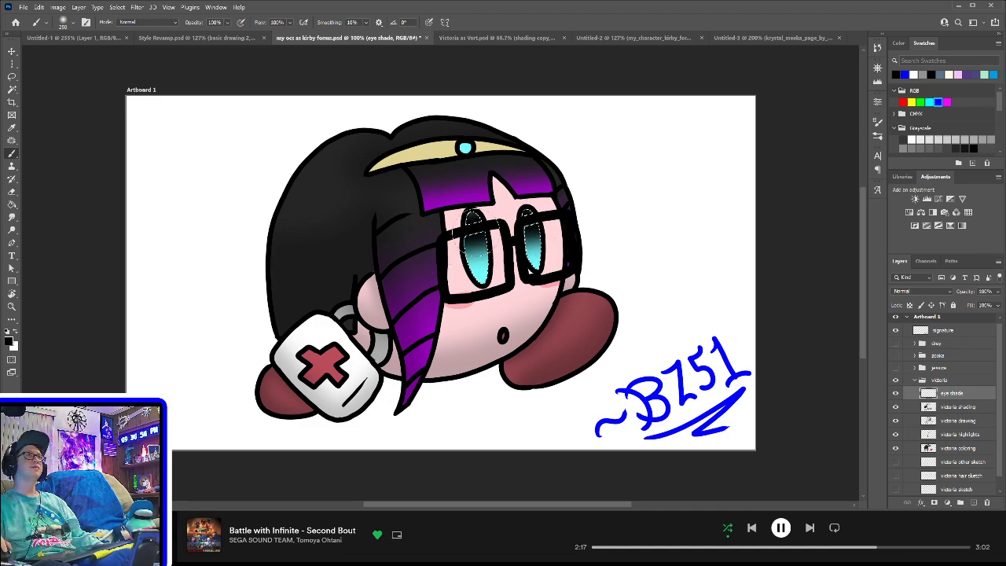
key(ctrl+z)
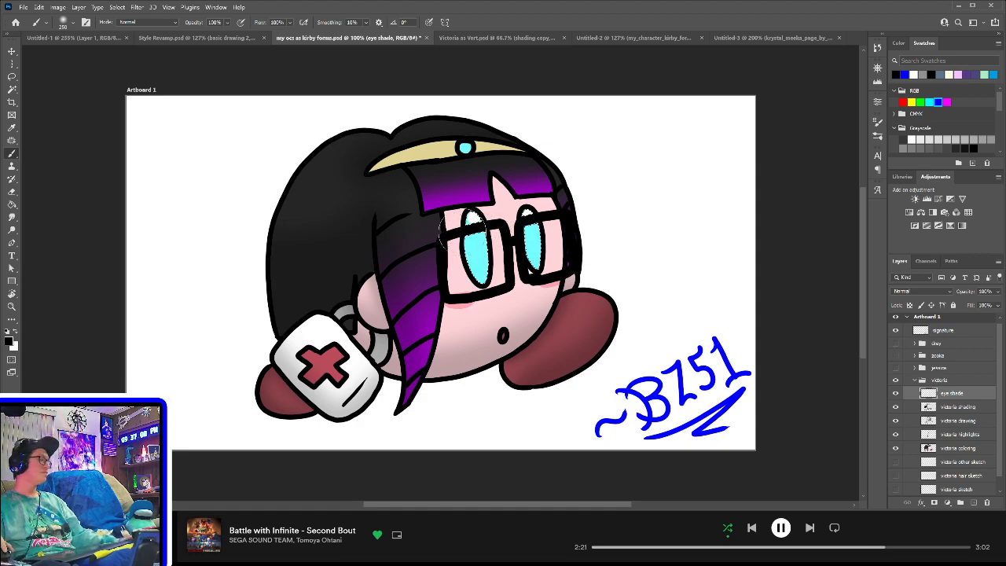
drag(433, 232, 638, 209)
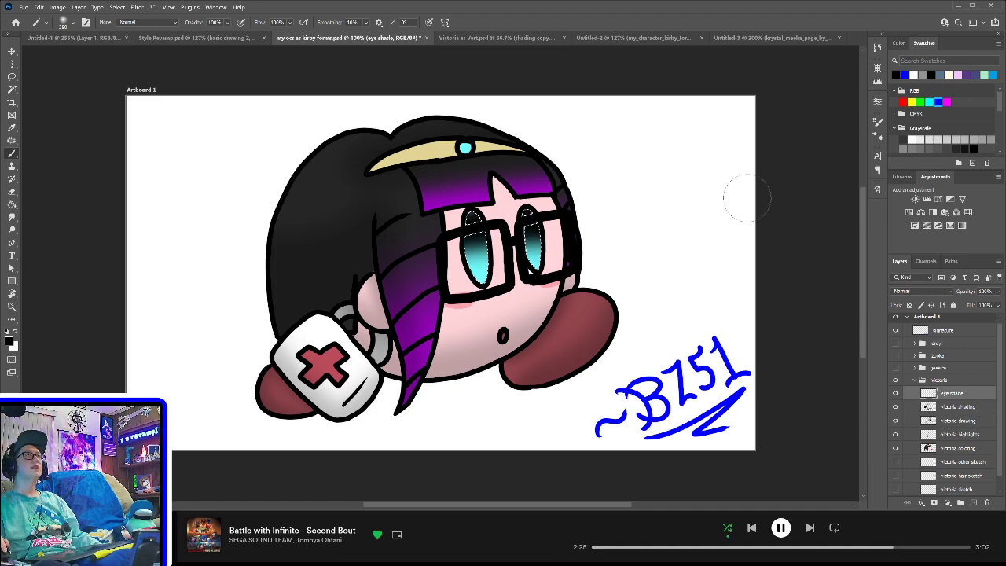
- Remove the eye shading and reselect both eyes with the Magic Wand on the victoria drawing layer
click(956, 408)
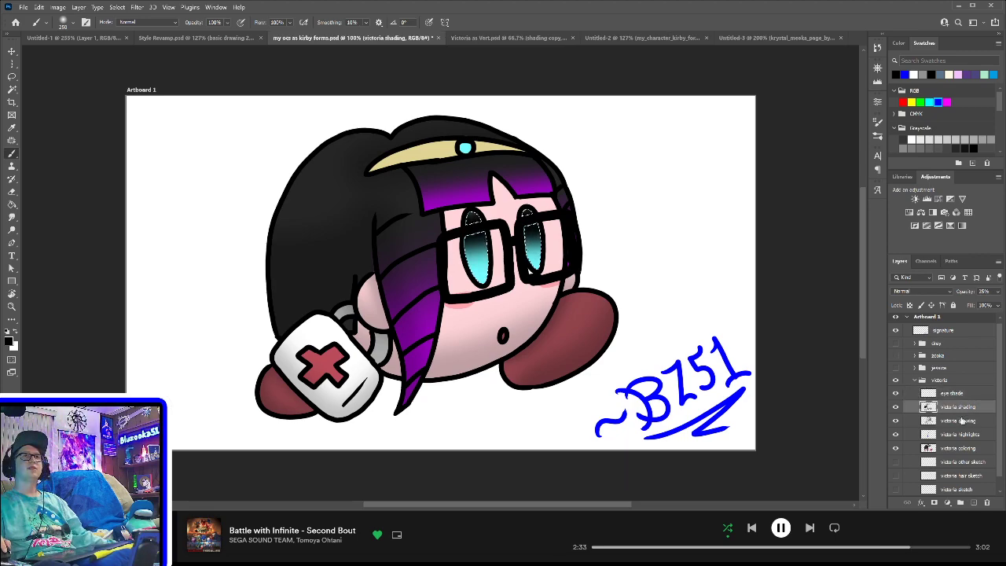
click(962, 422)
key(w)
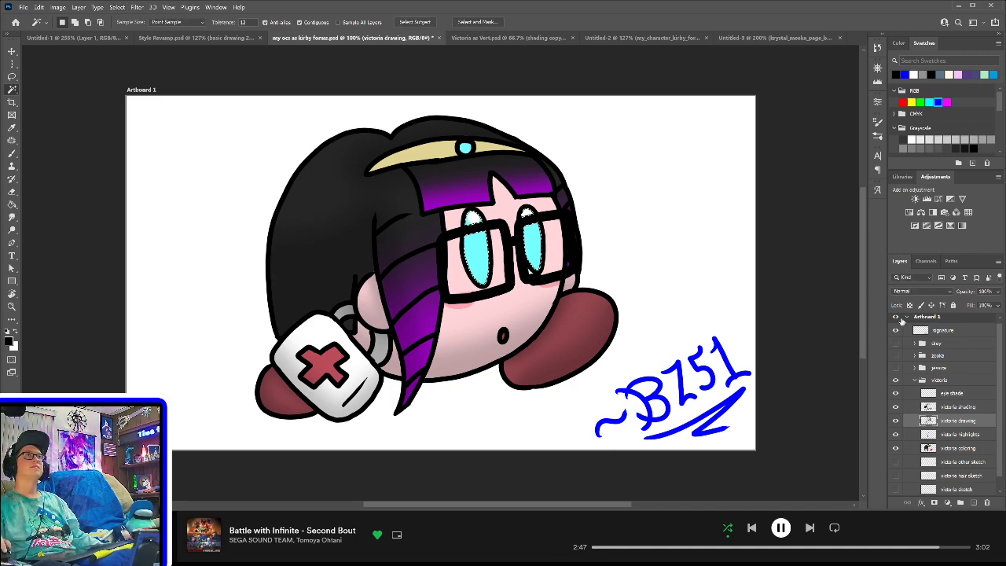
- Paint soft black shading across the upper part of both selected eyes on the eye shade layer with the 250 px brush
click(956, 407)
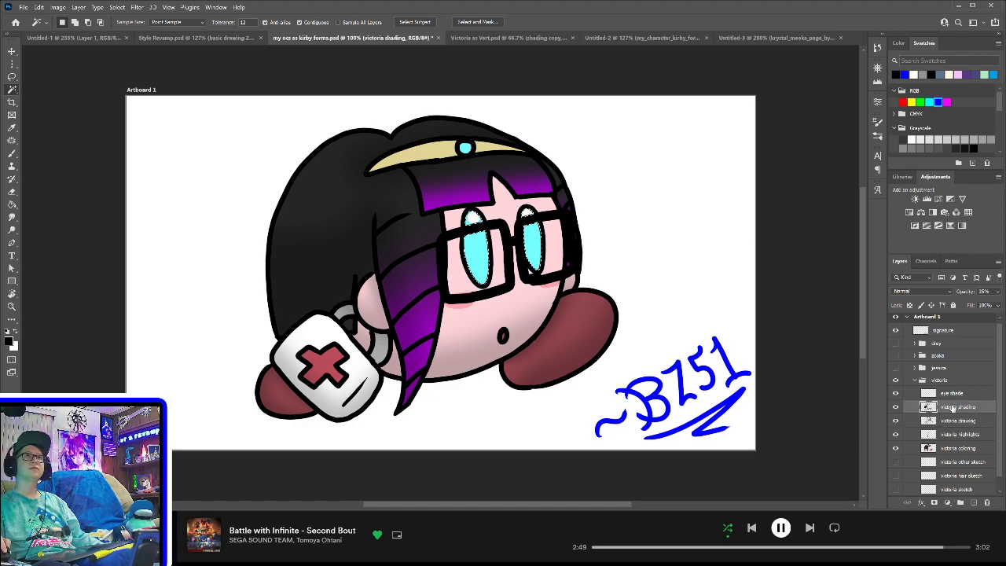
click(947, 395)
key(b)
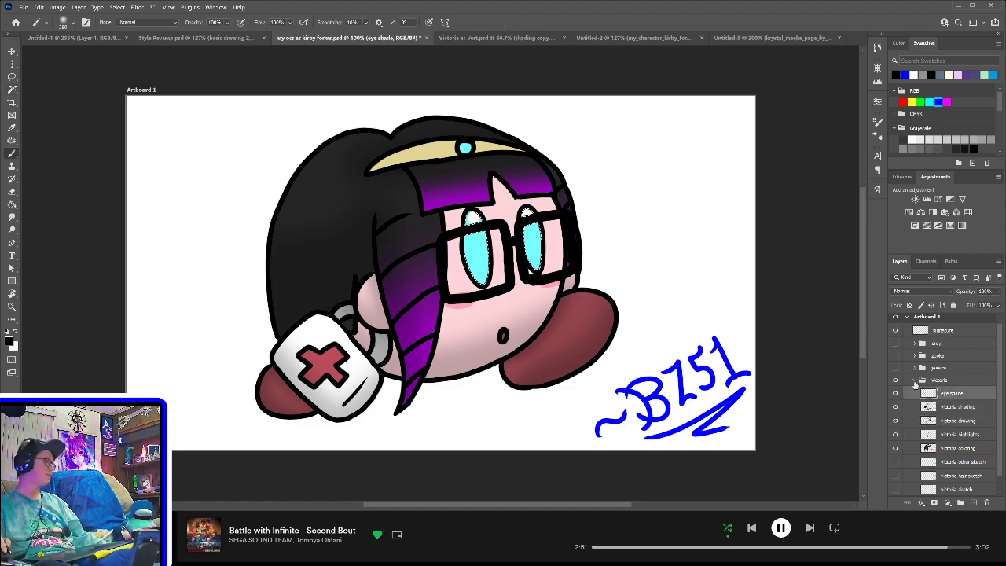
drag(498, 223, 621, 215)
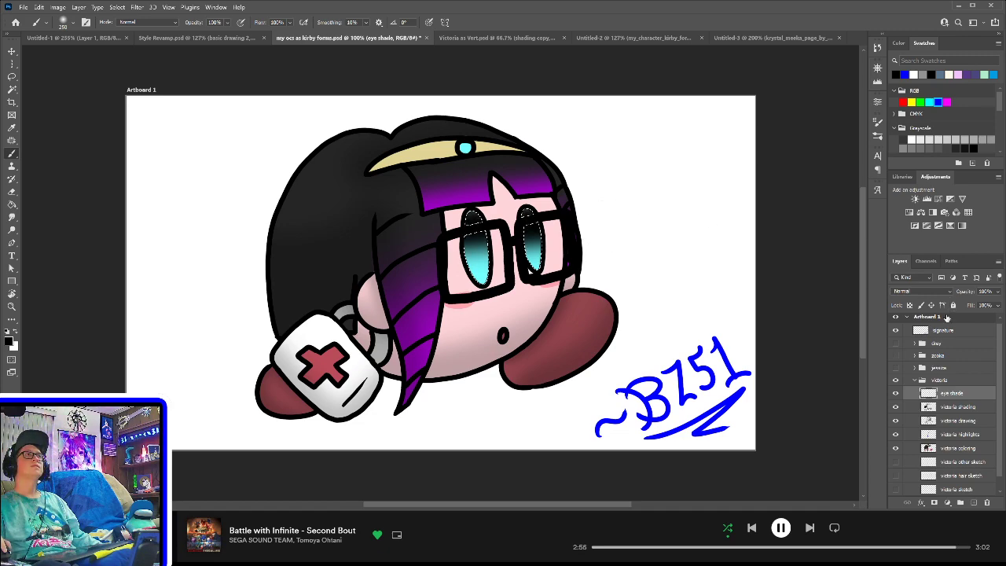
- Select the forehead and lens skin areas from the victoria drawing layer and shade them in soft black on victoria shading with the 100 px brush
click(961, 409)
click(961, 421)
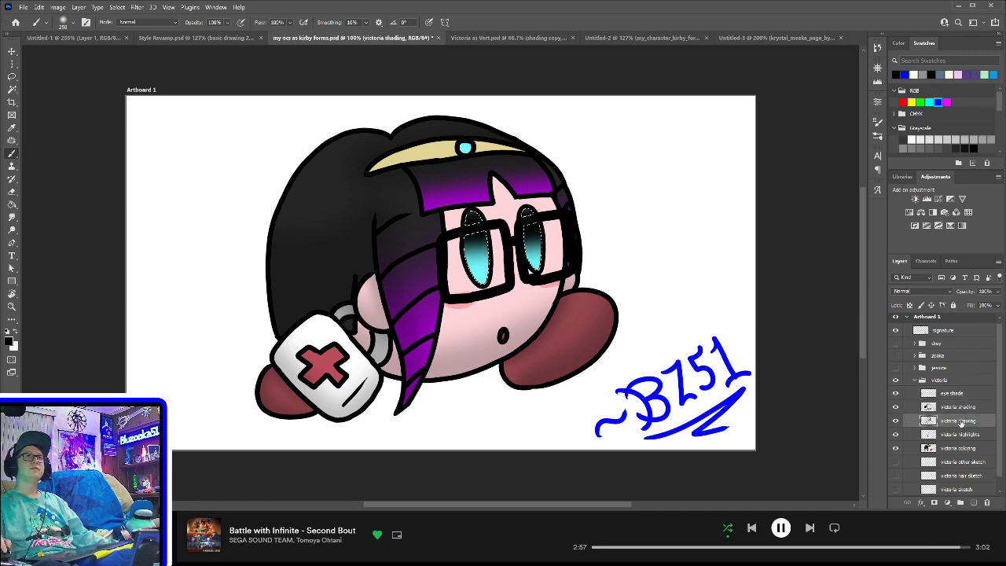
key(w)
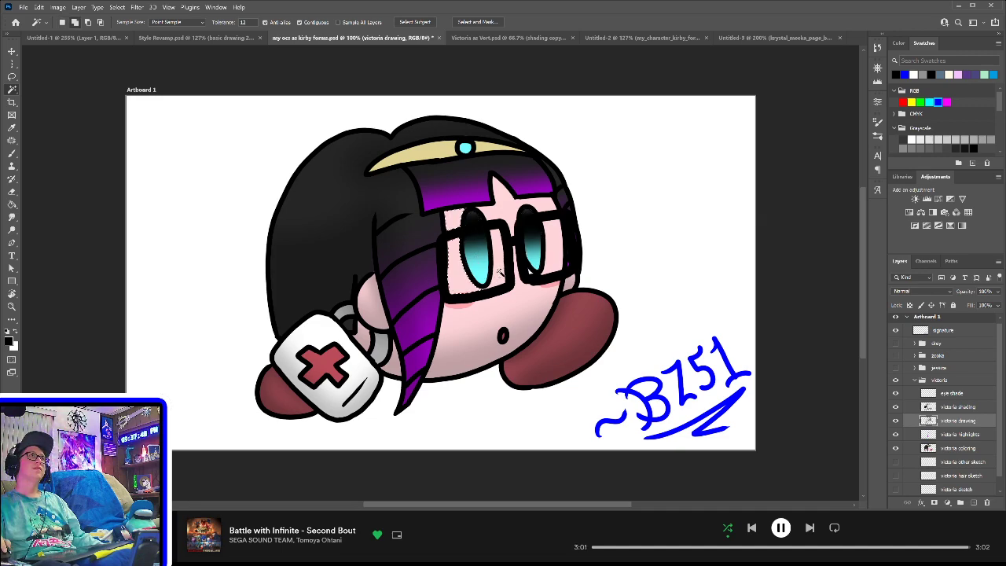
shift+click(501, 198)
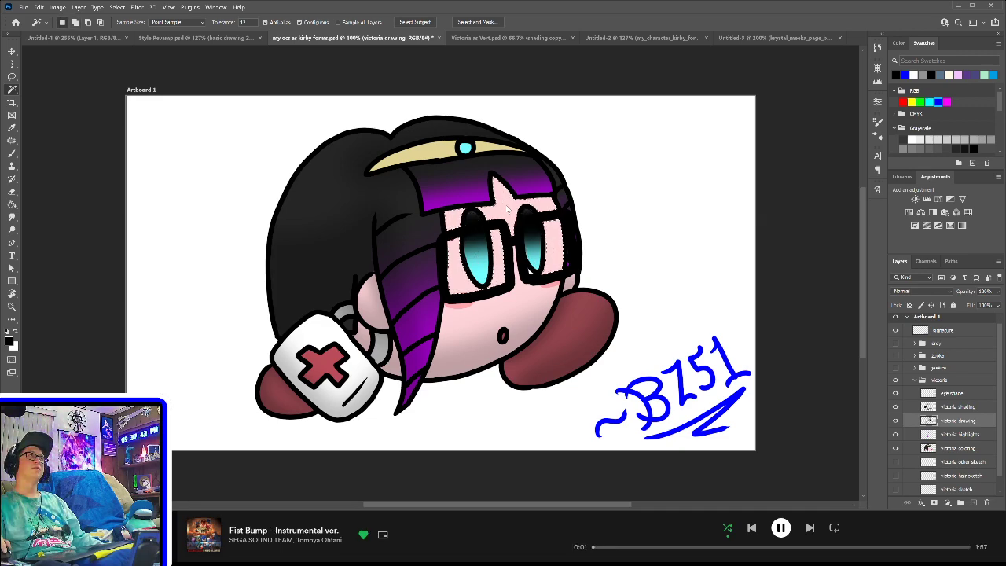
click(959, 407)
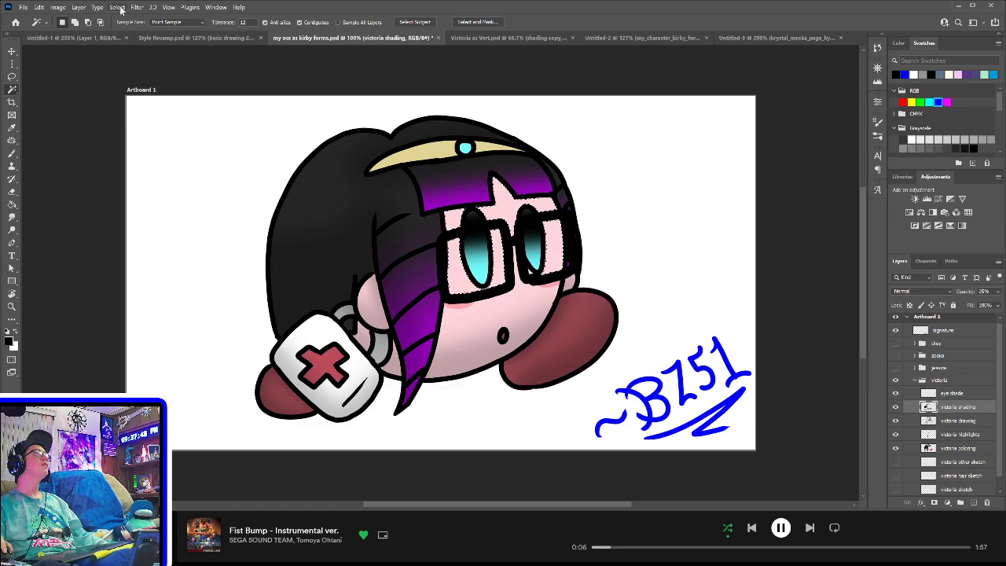
click(233, 169)
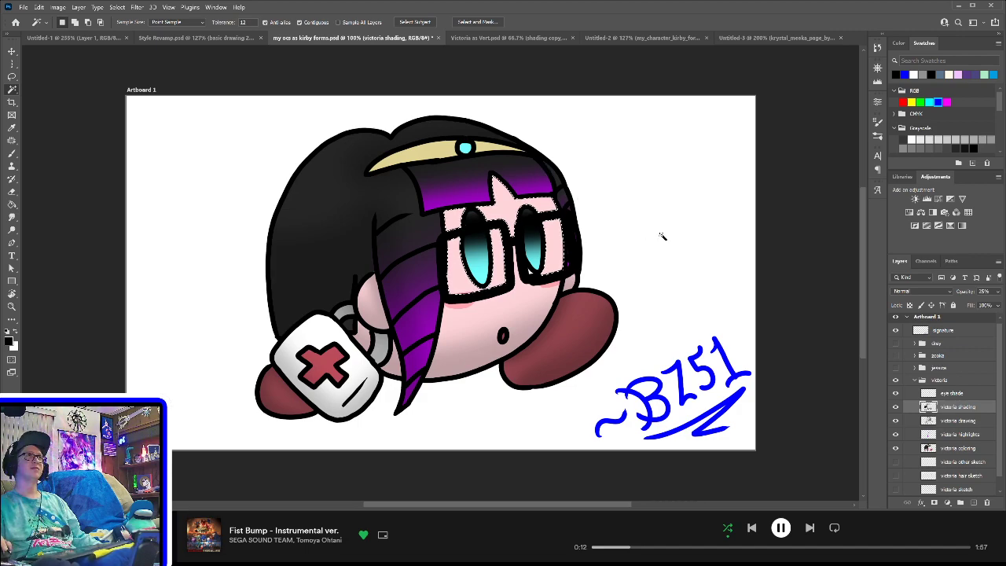
key(b)
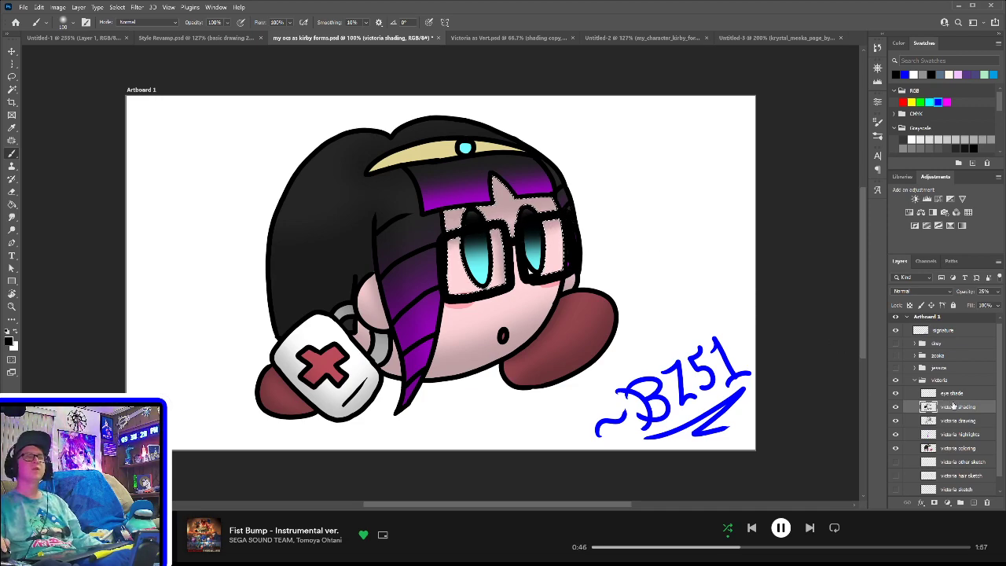
- Select the lens areas and lower face from victoria drawing, expand the selection, and softly shade below the glasses on victoria shading with the 100 px brush
key(w)
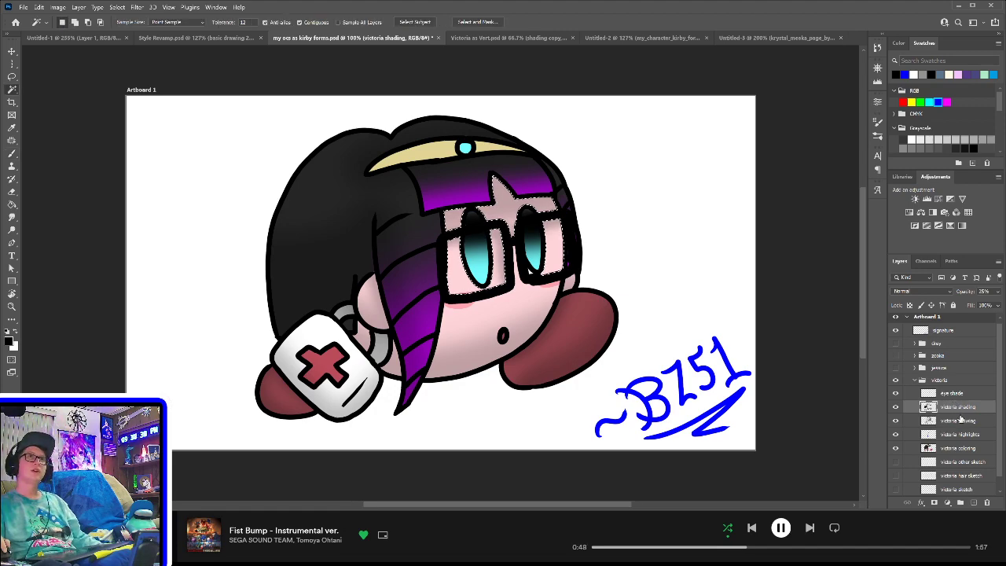
click(961, 421)
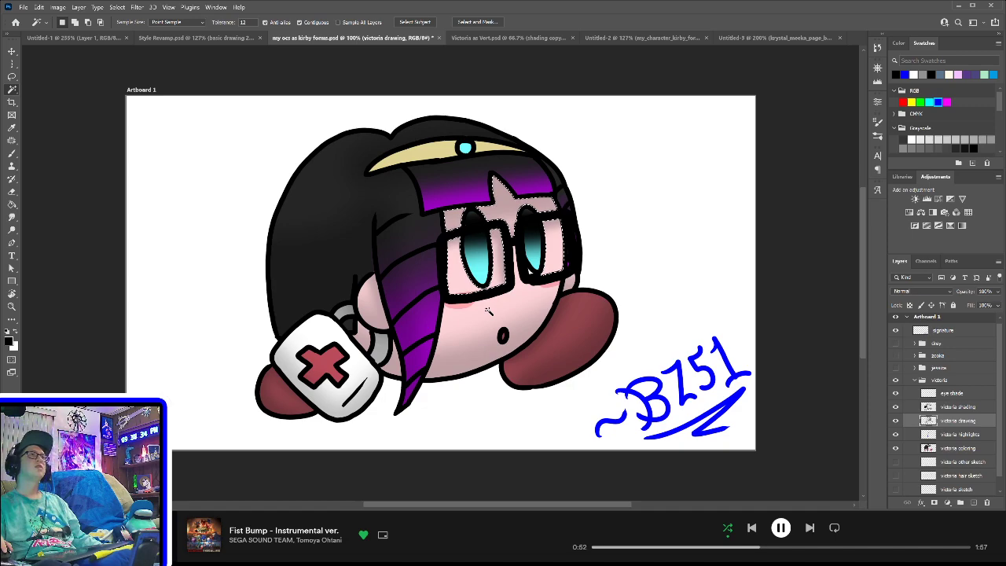
shift+click(489, 312)
click(705, 237)
click(459, 268)
shift+click(500, 266)
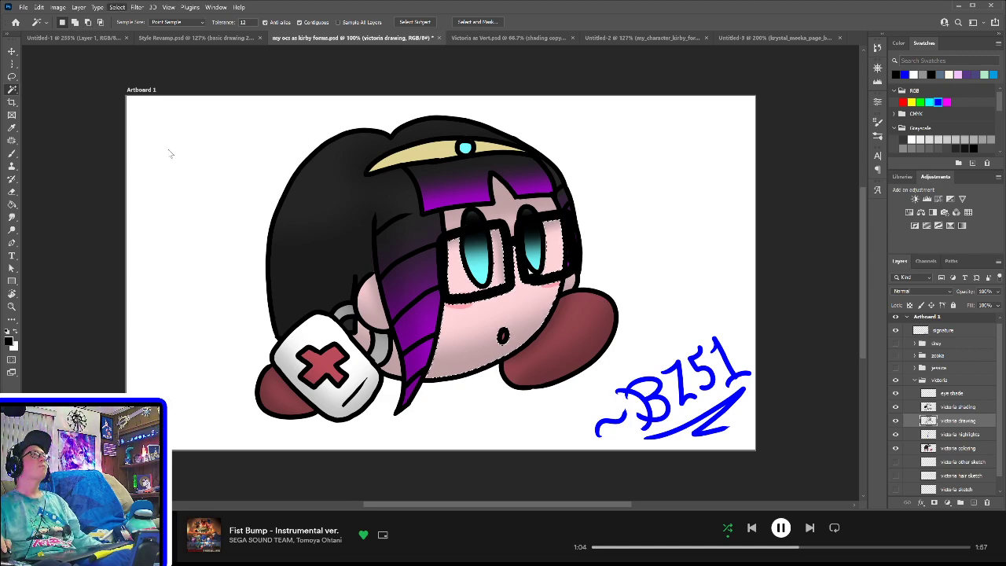
click(225, 163)
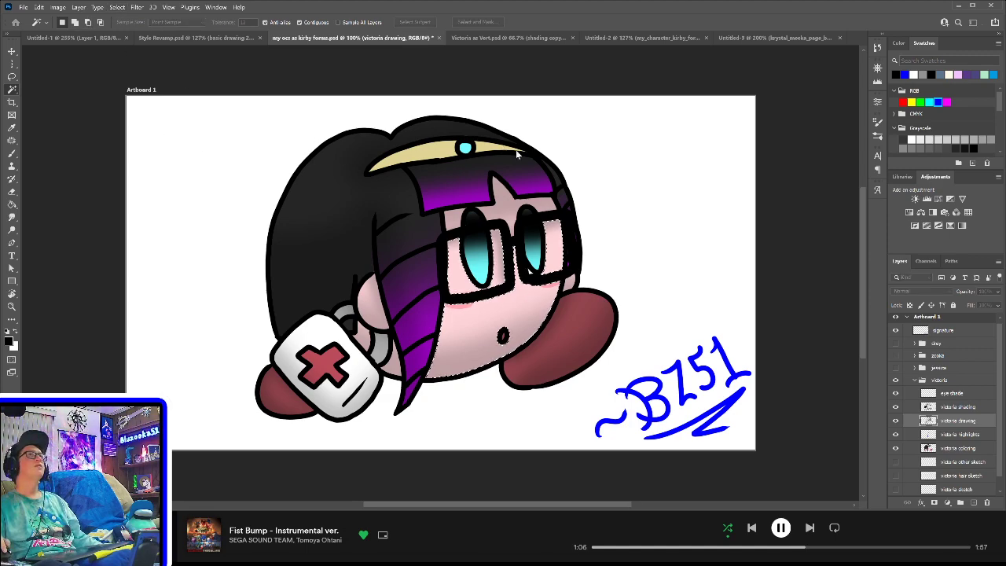
click(559, 166)
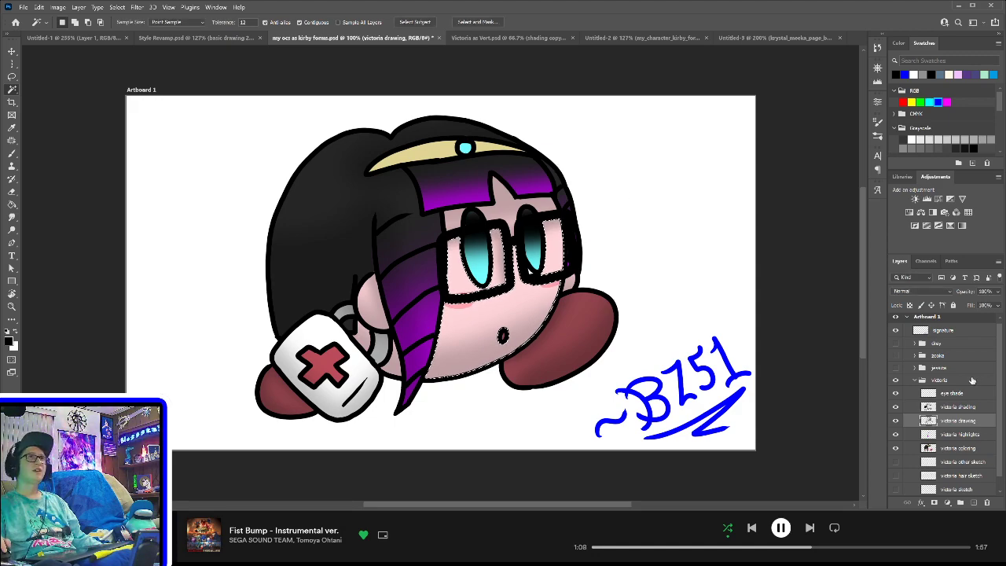
click(962, 408)
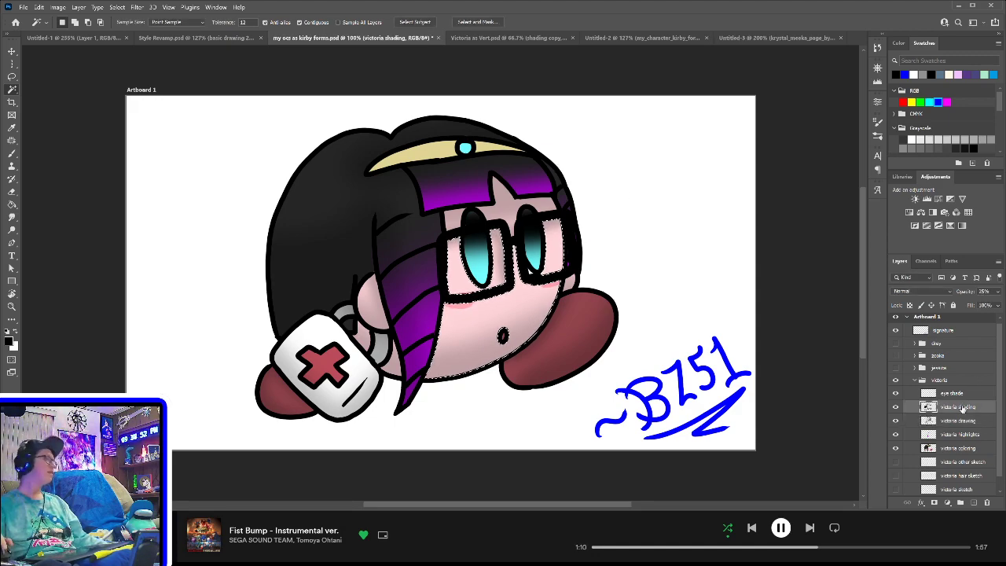
key(b)
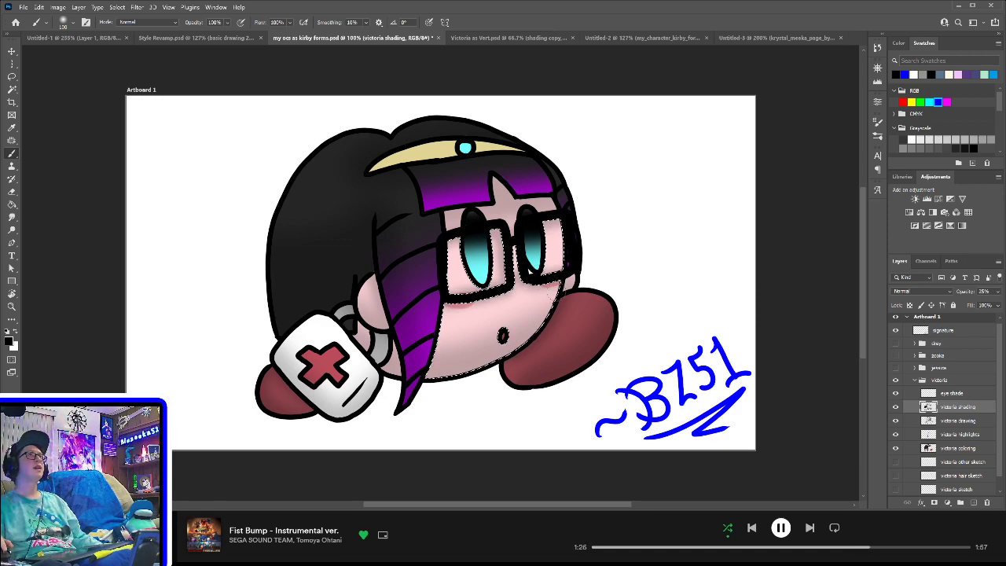
- Select both gold headband sections from victoria drawing, shade their lower edges on victoria shading with the 80 px soft black brush, and deselect
click(946, 423)
key(w)
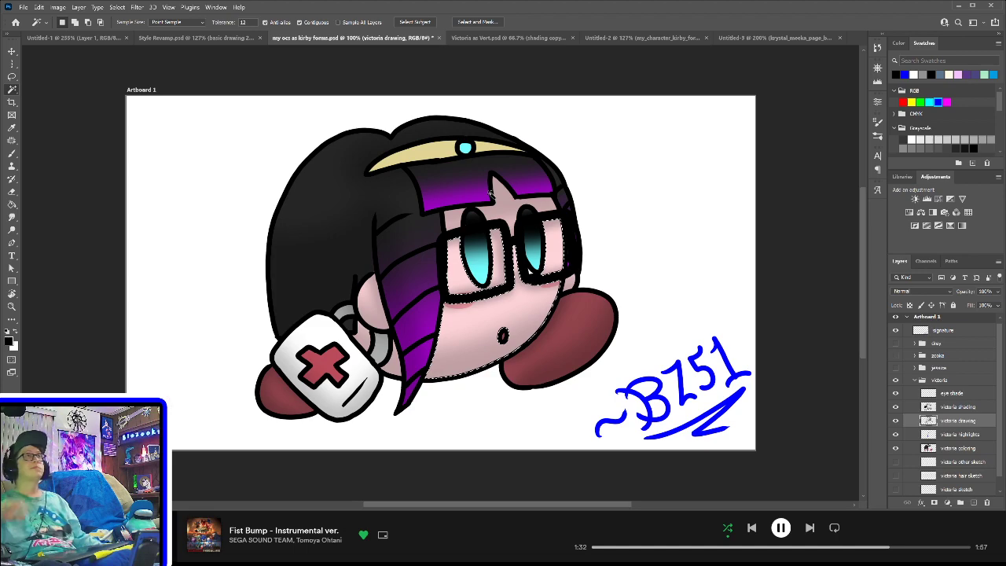
click(451, 153)
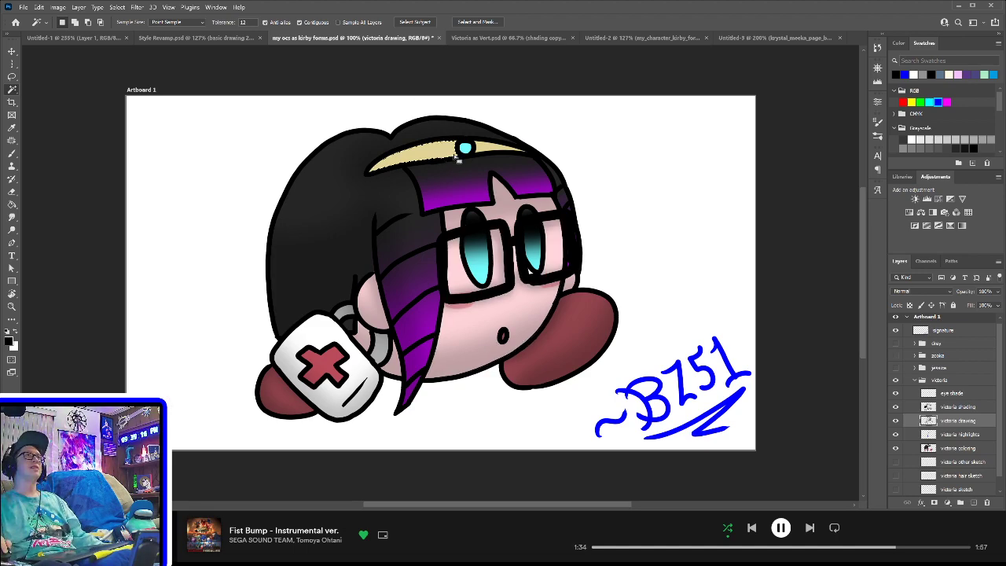
shift+click(483, 148)
shift+click(468, 149)
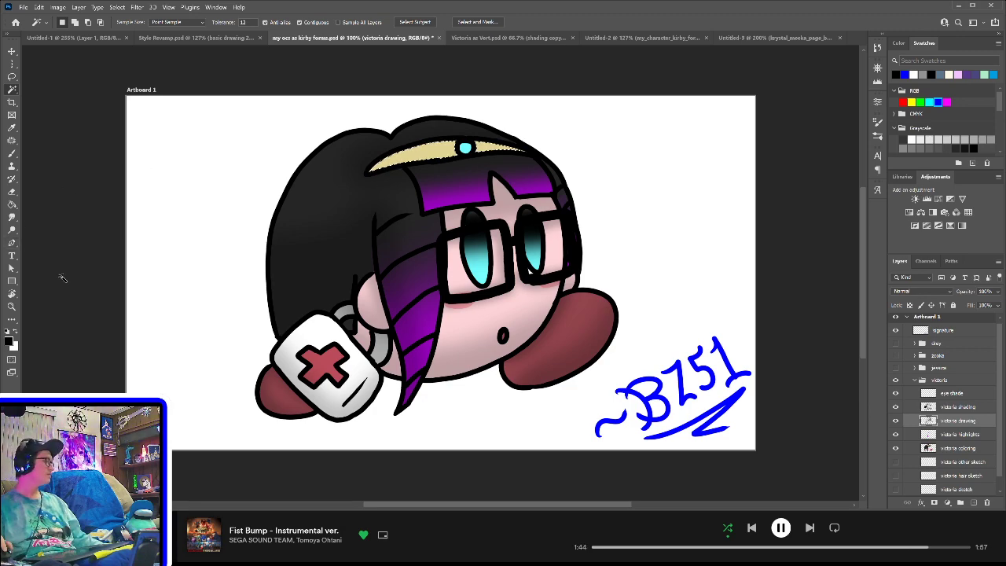
key(b)
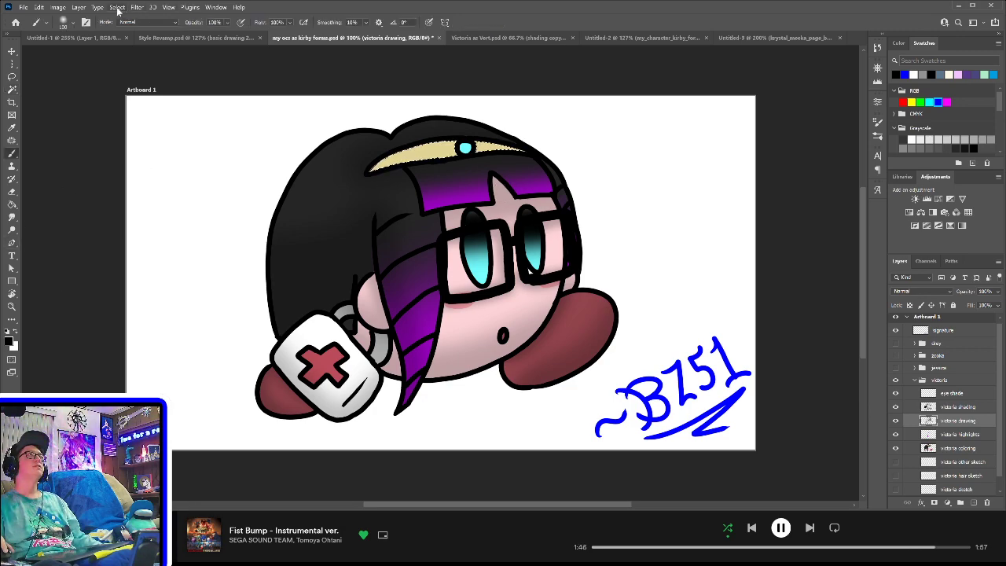
click(241, 163)
click(557, 165)
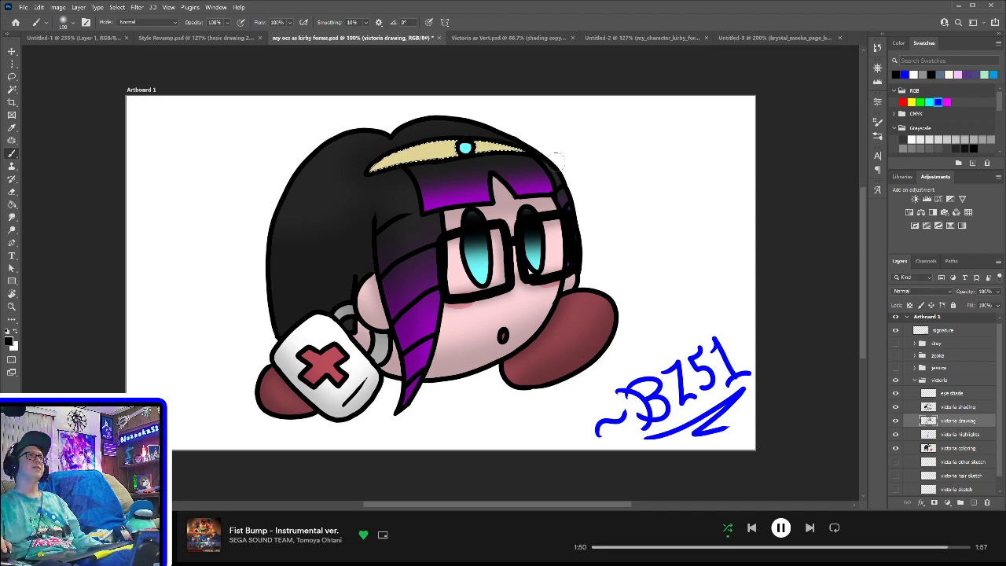
click(967, 409)
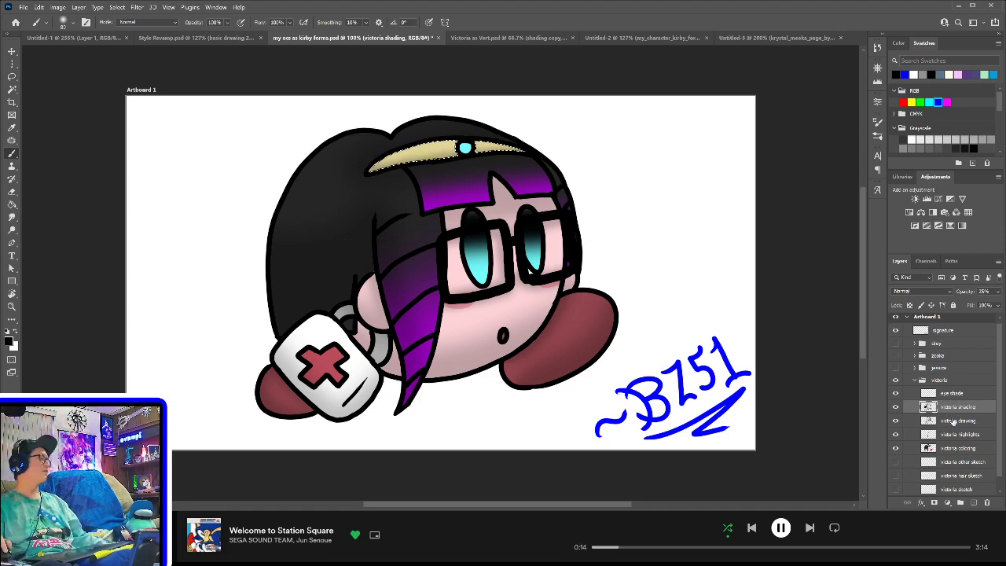
click(12, 76)
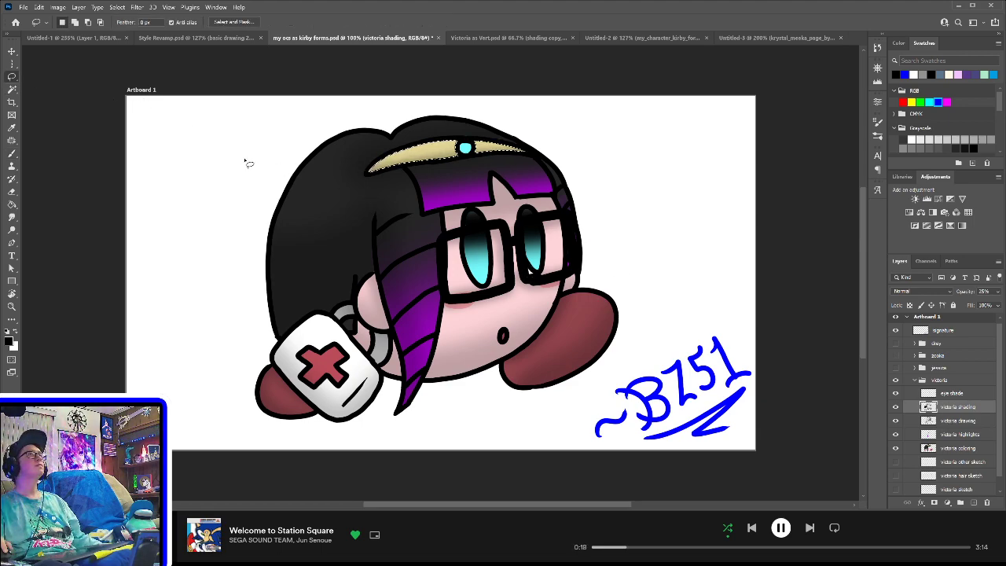
key(b)
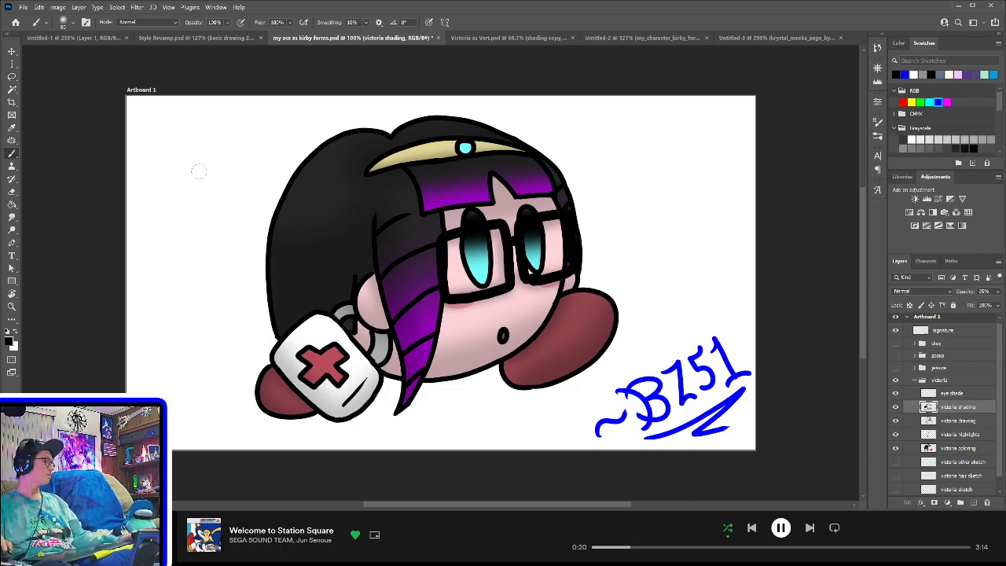
- Reduce the brush to 20 px and paint soft black shading inside the headband's cyan gem on the victoria shading layer
key(ctrl+plus)
key(ctrl+plus)
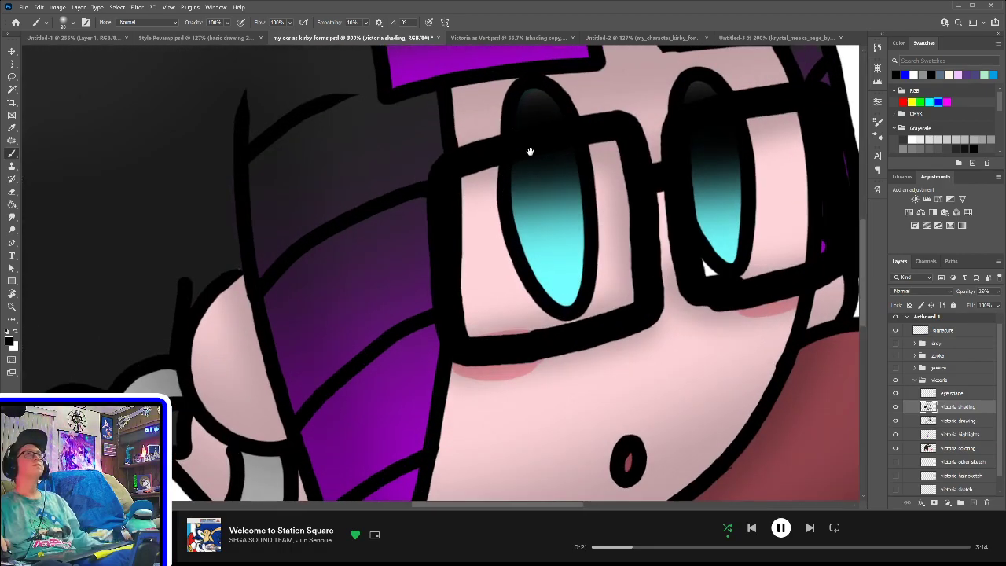
drag(530, 152, 525, 344)
drag(479, 155, 479, 299)
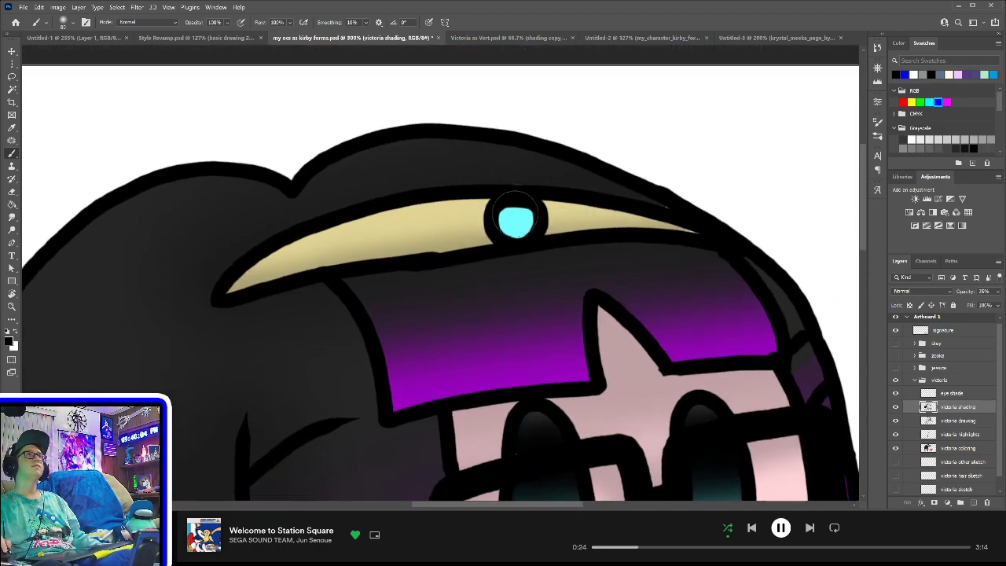
key(bracketleft)
key(bracketleft)
key(bracketleft)
key(bracketleft)
key(bracketleft)
key(bracketleft)
key(bracketleft)
key(bracketleft)
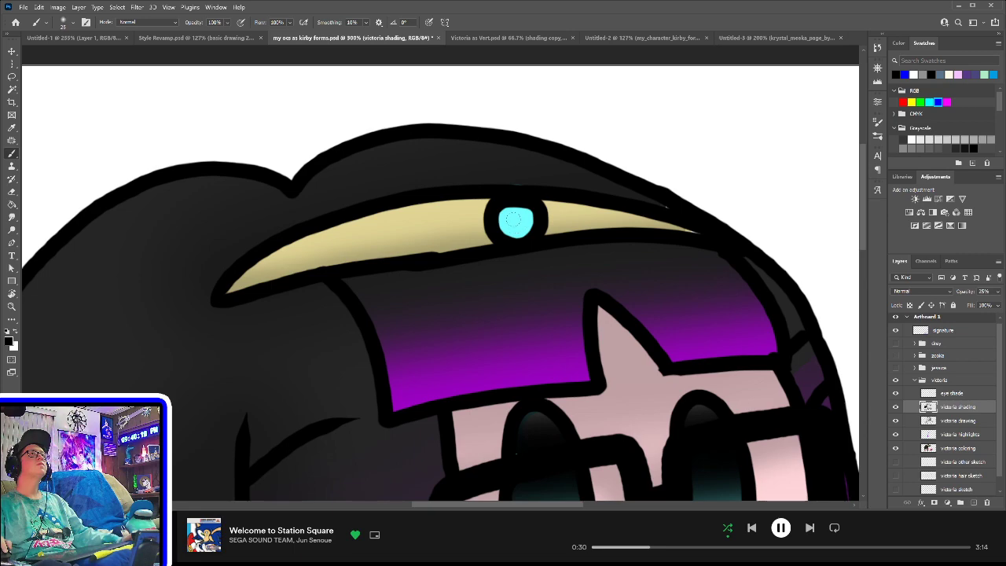
mouse_move(515, 220)
mouse_down()
mouse_move(515, 239)
mouse_move(509, 230)
mouse_move(532, 220)
mouse_up()
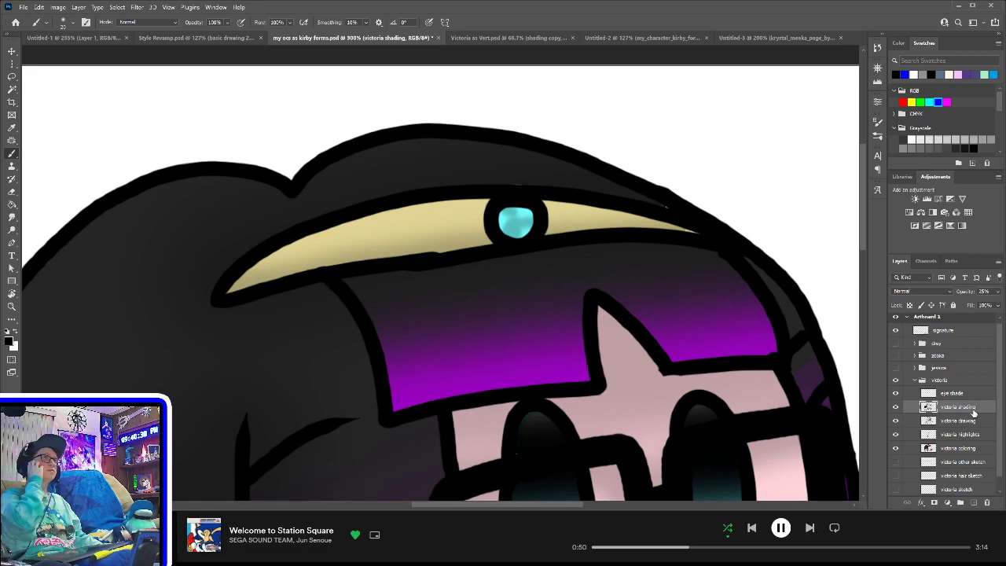
- Create a new layer named victoria lighting above the victoria shading layer and switch the foreground colour to white
key(ctrl+1)
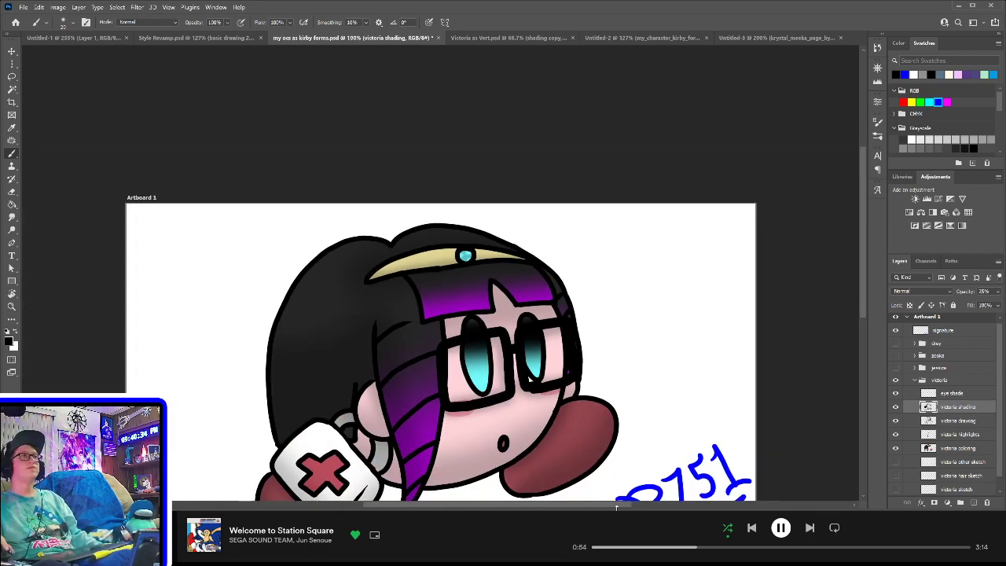
drag(586, 442, 617, 337)
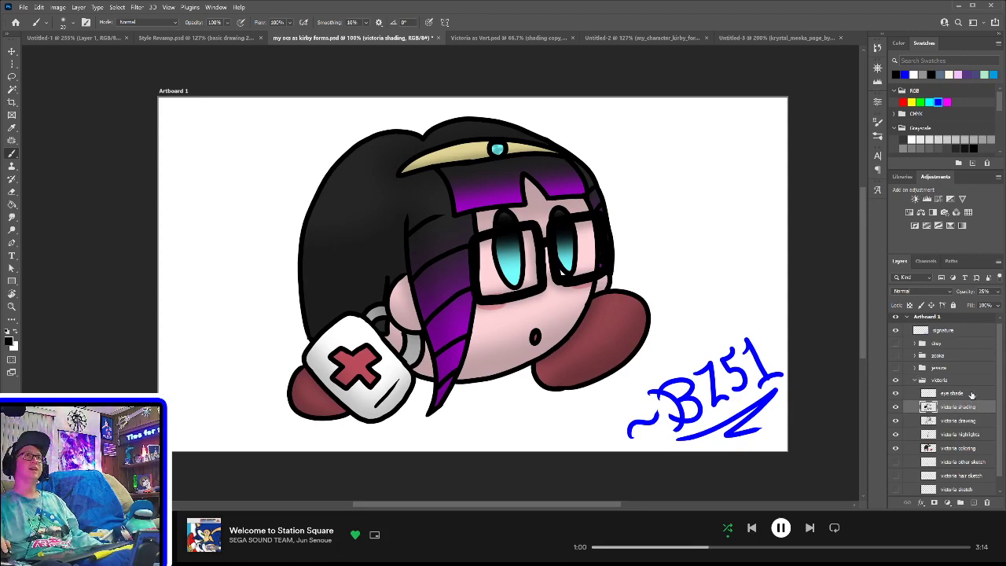
click(972, 394)
click(971, 407)
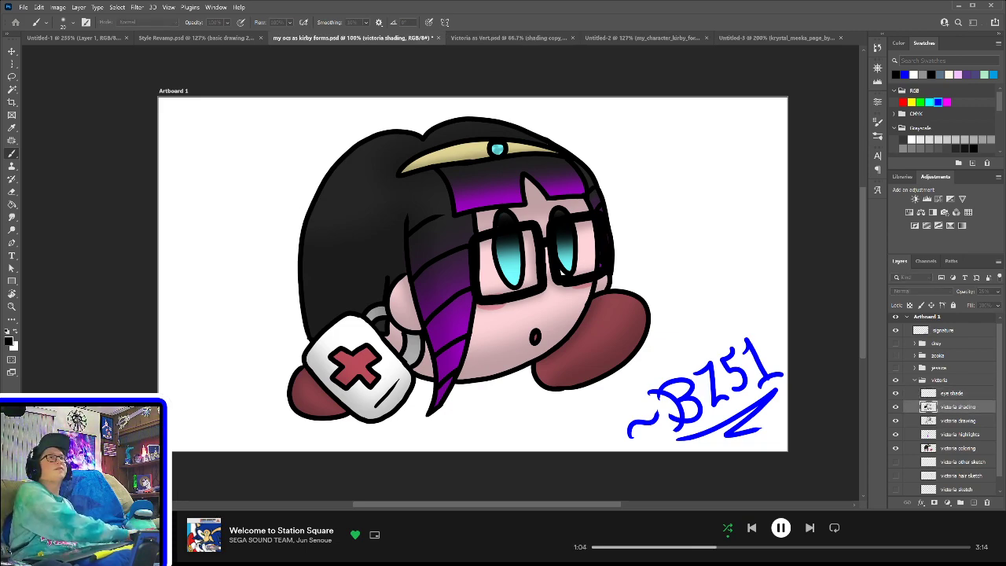
key(Return)
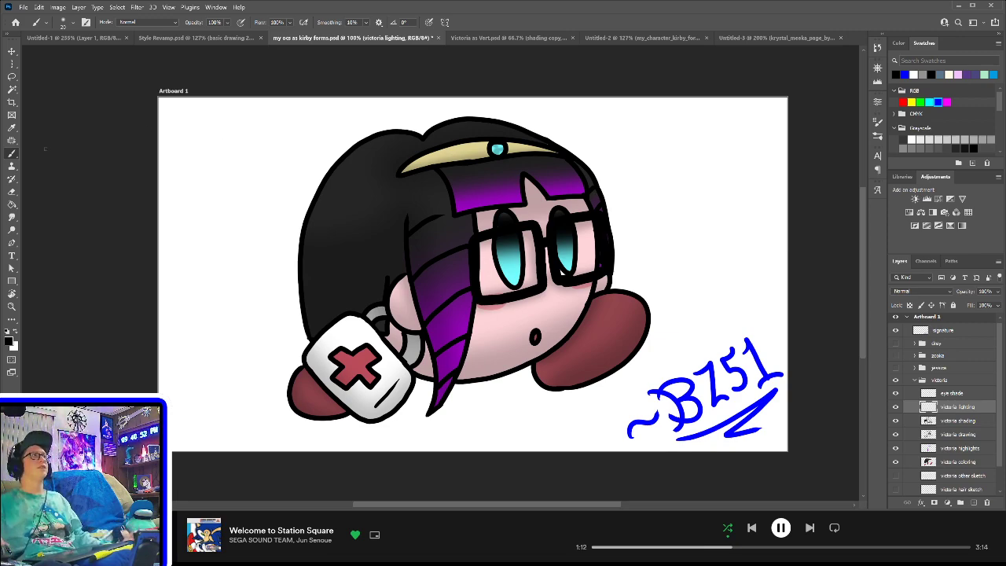
click(16, 333)
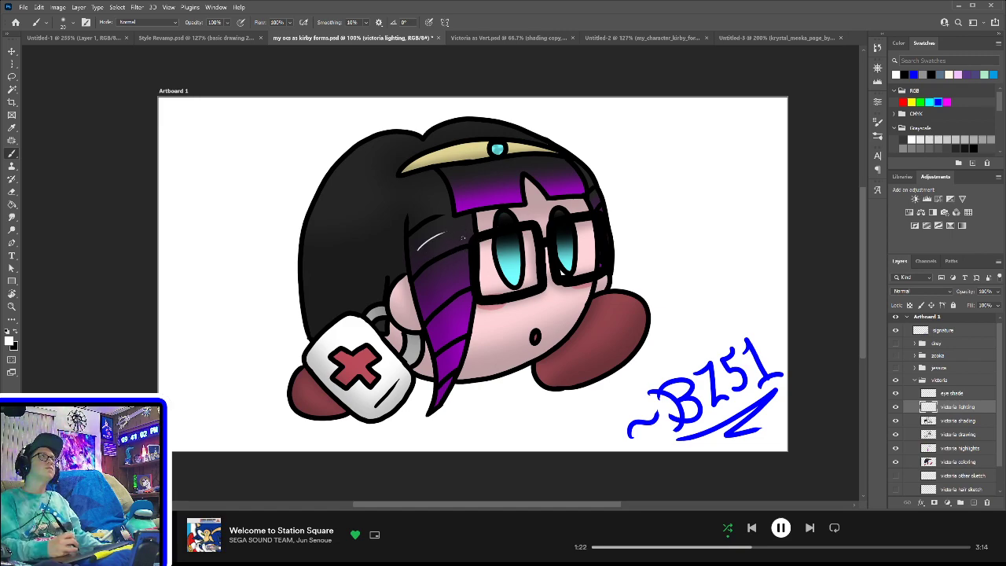
- Try white highlight strokes on the upper section of the purple side lock and on the black back hair
key(ctrl+z)
drag(423, 253, 465, 228)
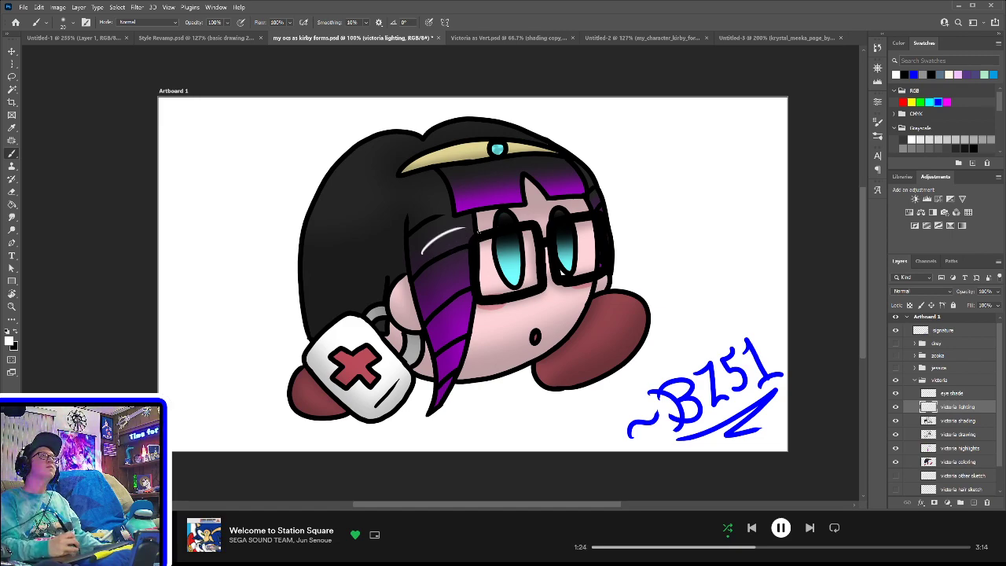
key(ctrl+z)
mouse_move(356, 264)
mouse_down()
mouse_move(368, 219)
mouse_move(374, 274)
mouse_up()
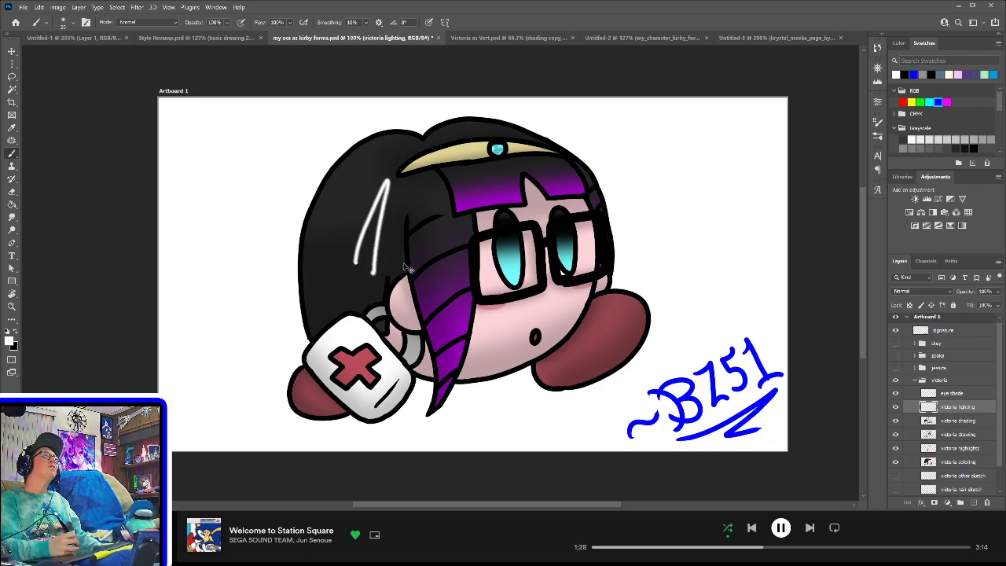
key(ctrl+z)
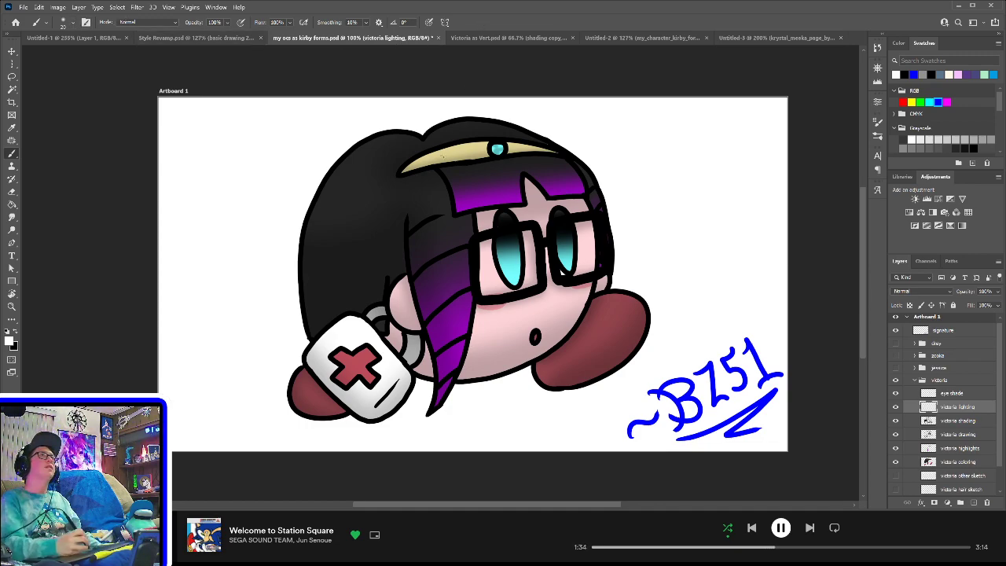
- Paint a short curved white highlight on each of the four upper sections of the purple side lock with the 20 px brush
drag(412, 253, 448, 235)
key(ctrl+z)
key(ctrl+z)
key(ctrl+z)
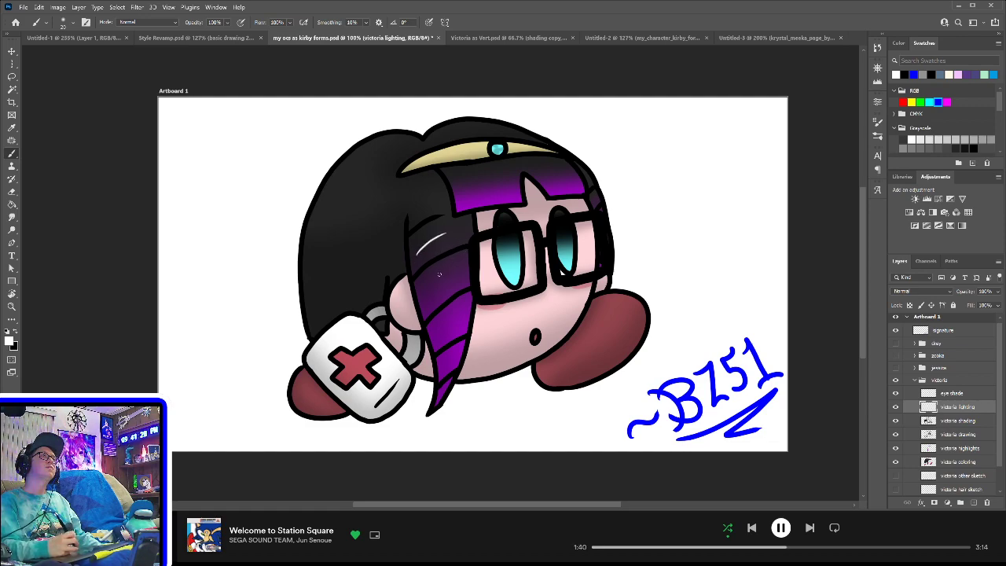
drag(428, 293, 455, 275)
drag(440, 331, 455, 318)
drag(443, 362, 460, 351)
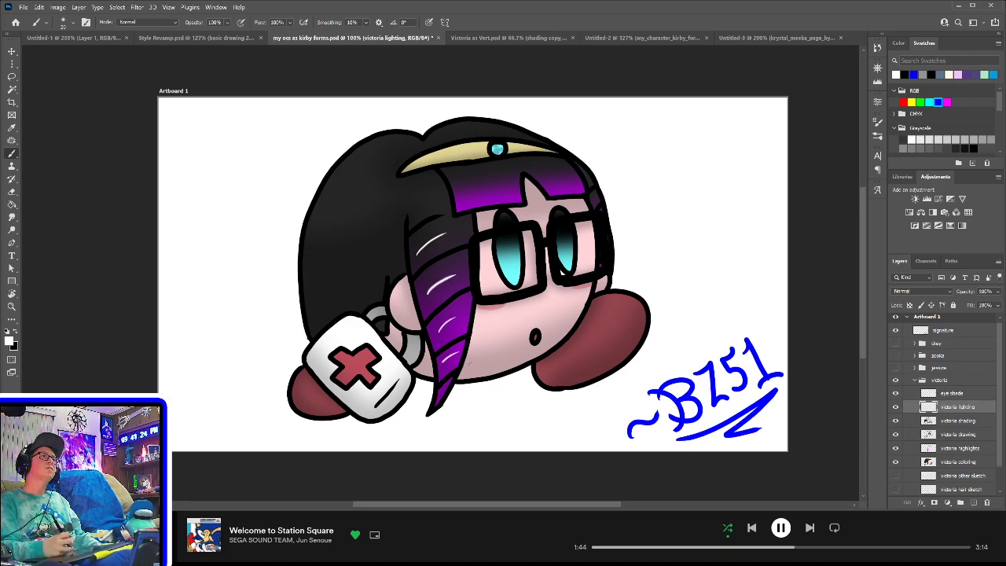
mouse_move(359, 180)
mouse_down()
mouse_move(386, 193)
mouse_move(437, 193)
mouse_move(390, 198)
mouse_up()
key(ctrl+z)
key(ctrl+z)
key(ctrl+z)
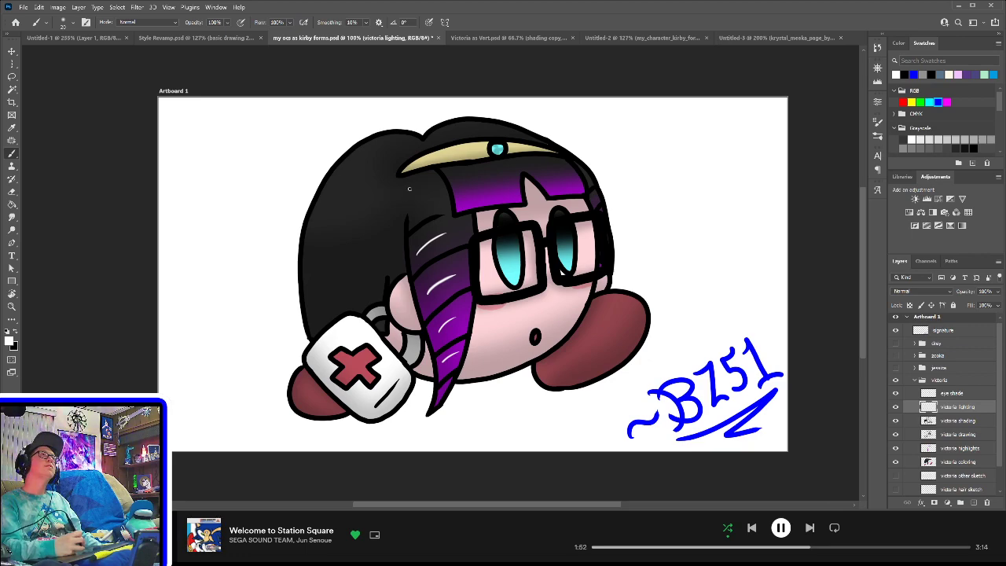
- Paint a curved white highlight on the black hair between the headband's pointed end and the purple side lock
drag(421, 187, 404, 220)
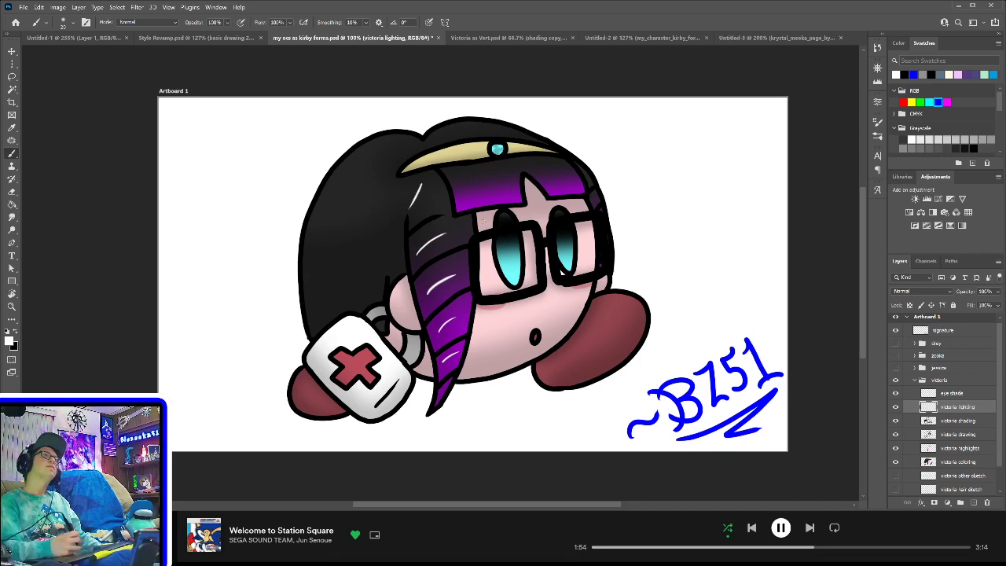
key(ctrl+z)
drag(412, 207, 432, 175)
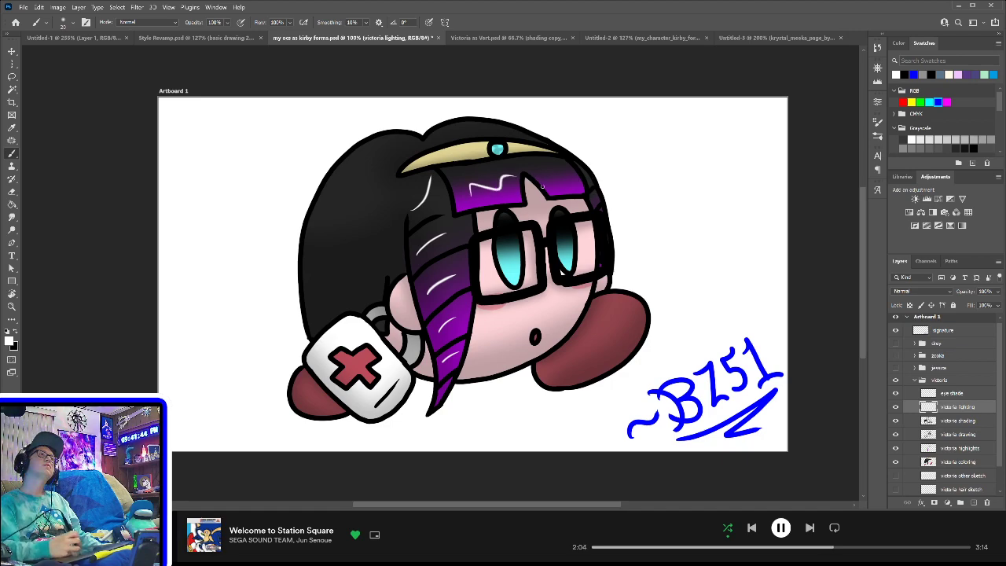
- Try wavy and single-stroke white highlights on the two purple sections of the bangs
drag(466, 189, 574, 169)
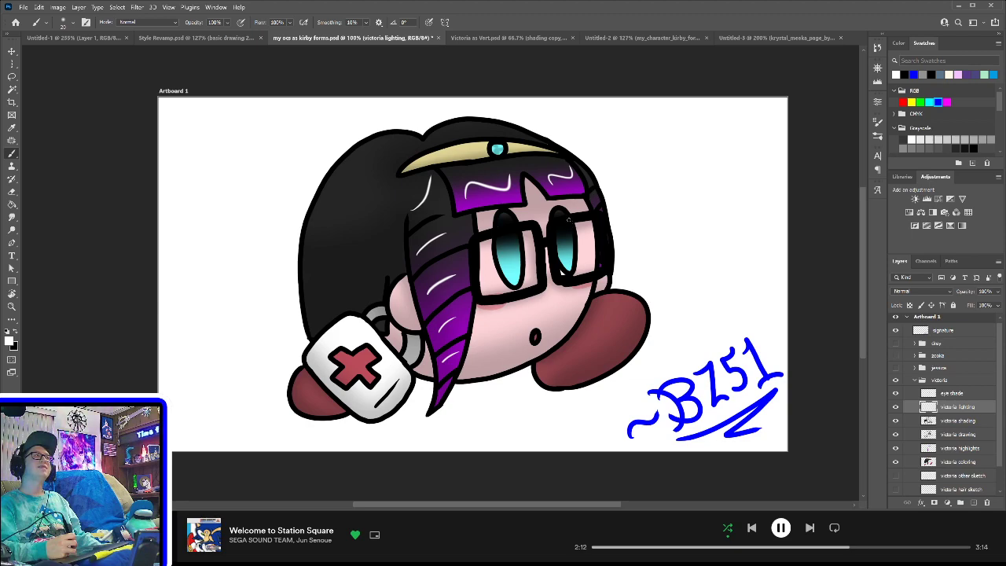
key(ctrl+z)
key(ctrl+z)
mouse_move(463, 191)
mouse_down()
mouse_move(507, 181)
mouse_move(478, 198)
mouse_move(498, 191)
mouse_move(487, 196)
mouse_up()
key(ctrl+z)
key(ctrl+z)
key(ctrl+z)
key(ctrl+z)
key(ctrl+z)
drag(555, 168, 570, 187)
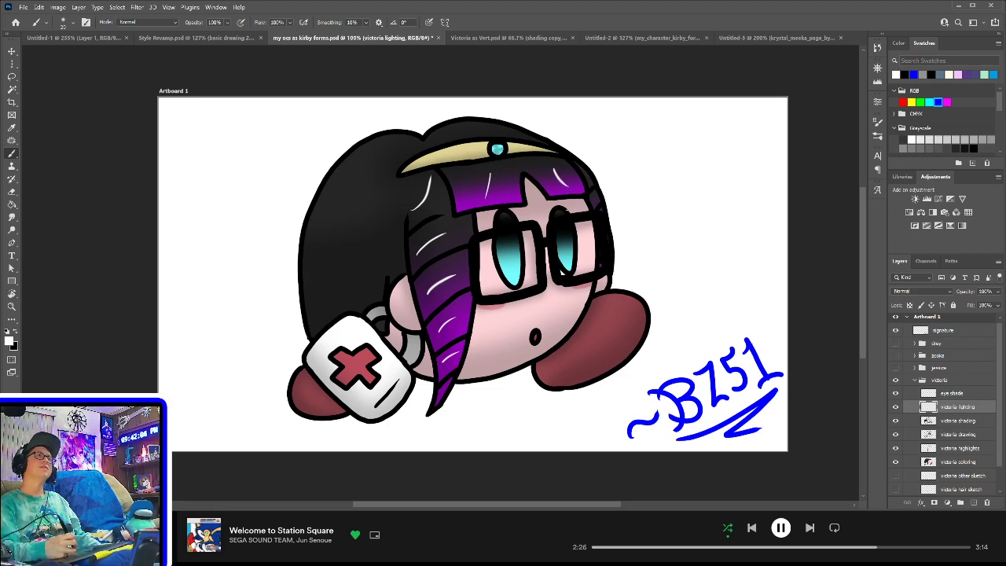
- Replace the bang highlights with a white zigzag stroke on each purple section and add a white glint to the headband's cyan gem
key(ctrl+z)
key(ctrl+z)
mouse_move(472, 199)
mouse_down()
mouse_move(493, 185)
mouse_move(573, 182)
mouse_up()
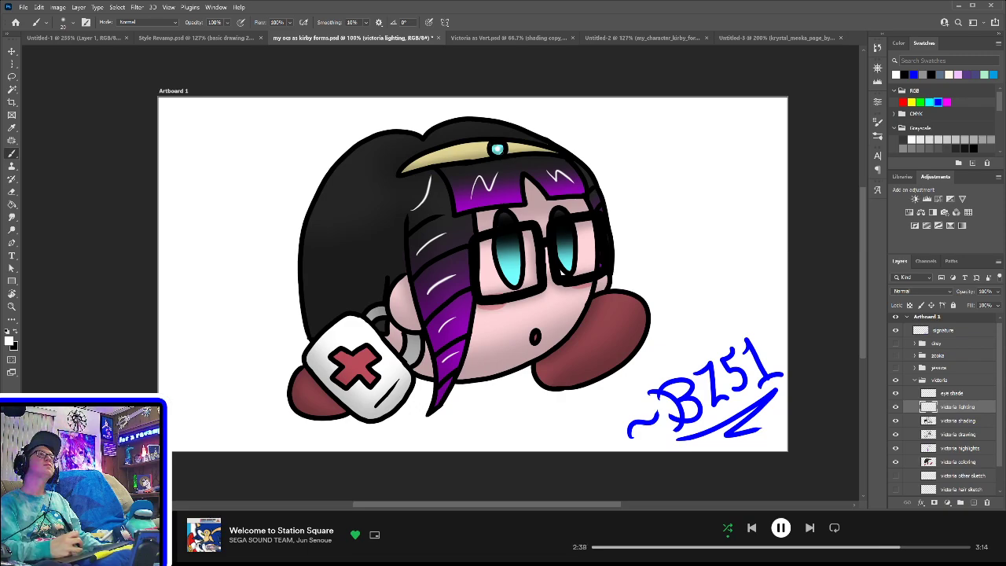
key(ctrl+plus)
key(ctrl+plus)
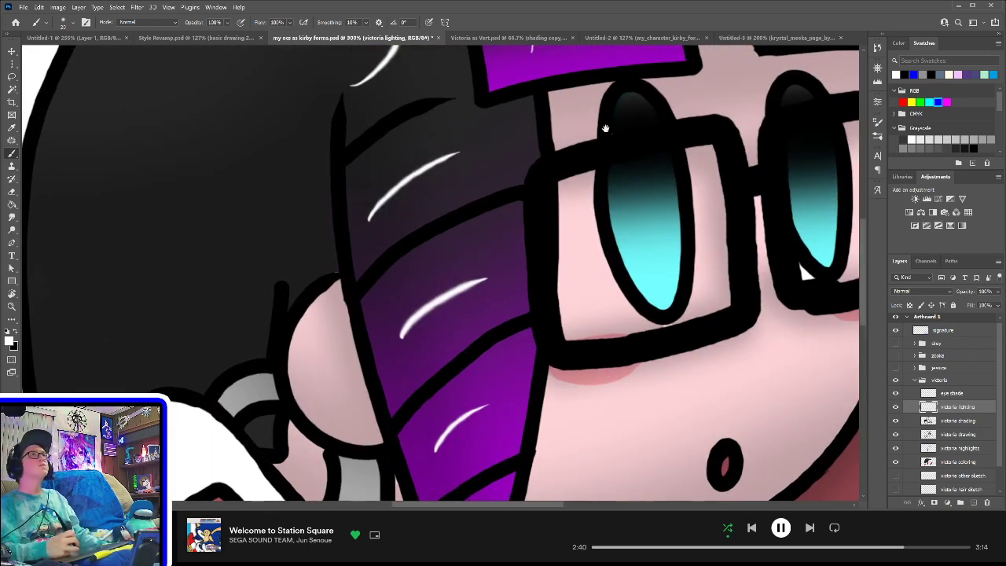
scroll(515, 160, up, 10)
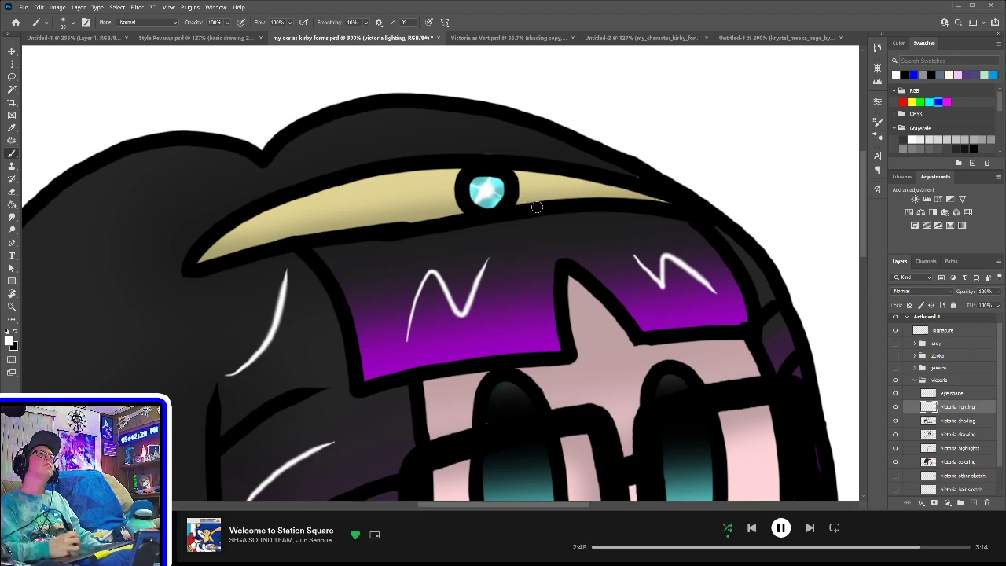
- Move the victoria lighting layer above the eye shade layer inside the victoria group
drag(576, 294, 547, 123)
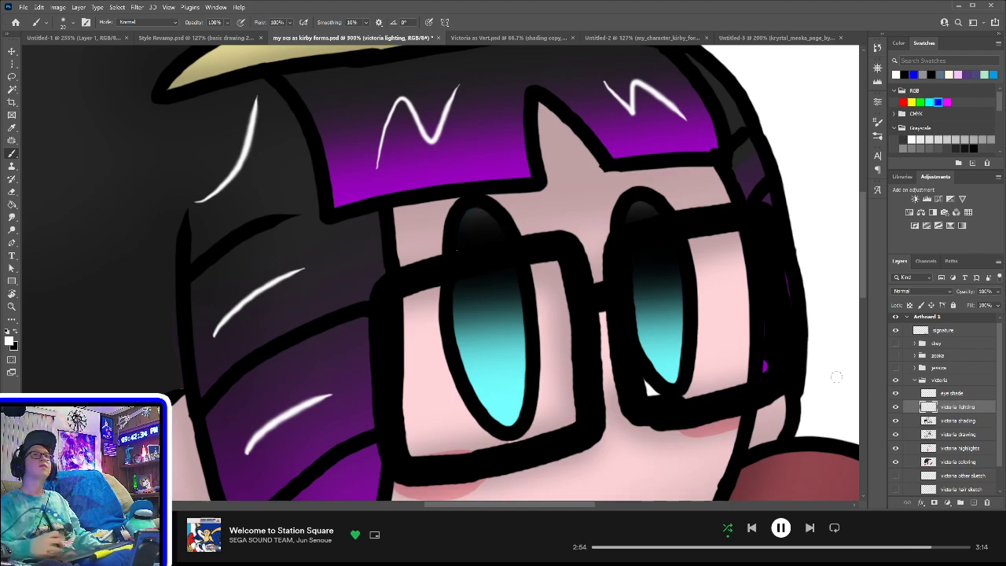
drag(958, 408, 947, 384)
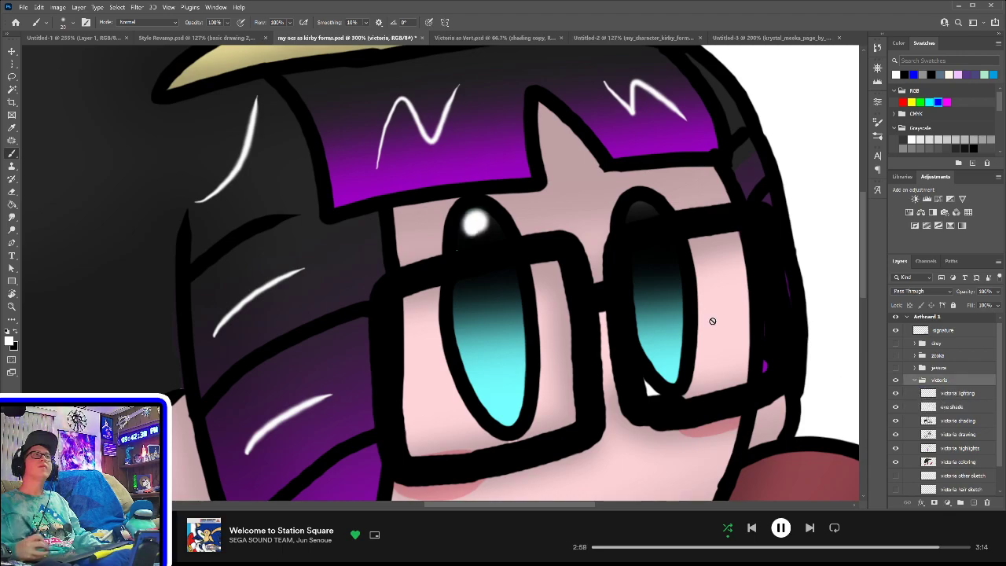
key(ctrl+z)
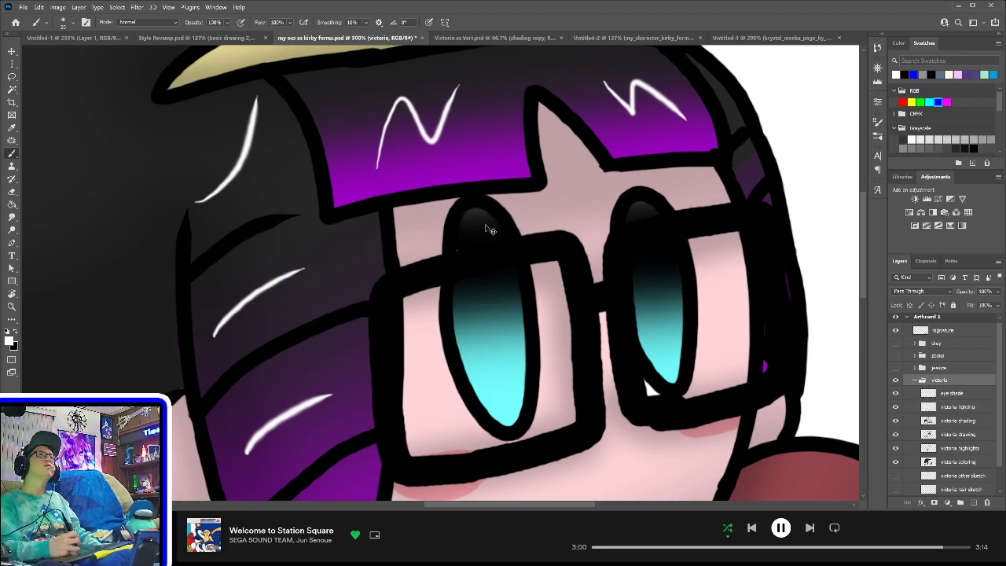
drag(947, 408, 943, 388)
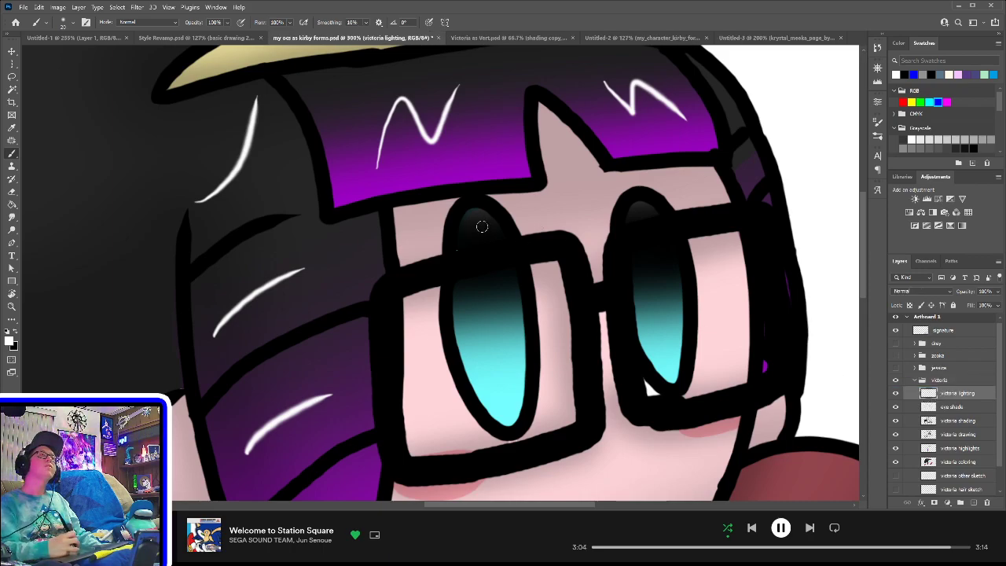
- Paint a small oval white highlight in the black upper part of the eye nearest the purple side lock
drag(478, 234, 482, 225)
key(ctrl+z)
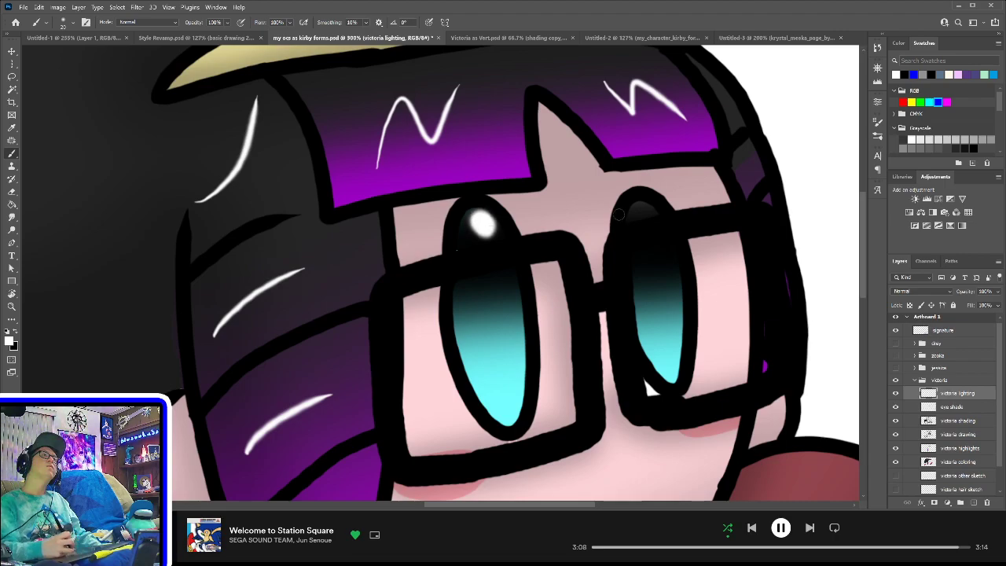
- Paint a round white highlight on the upper part of the eye that still lacks one
drag(639, 213, 648, 213)
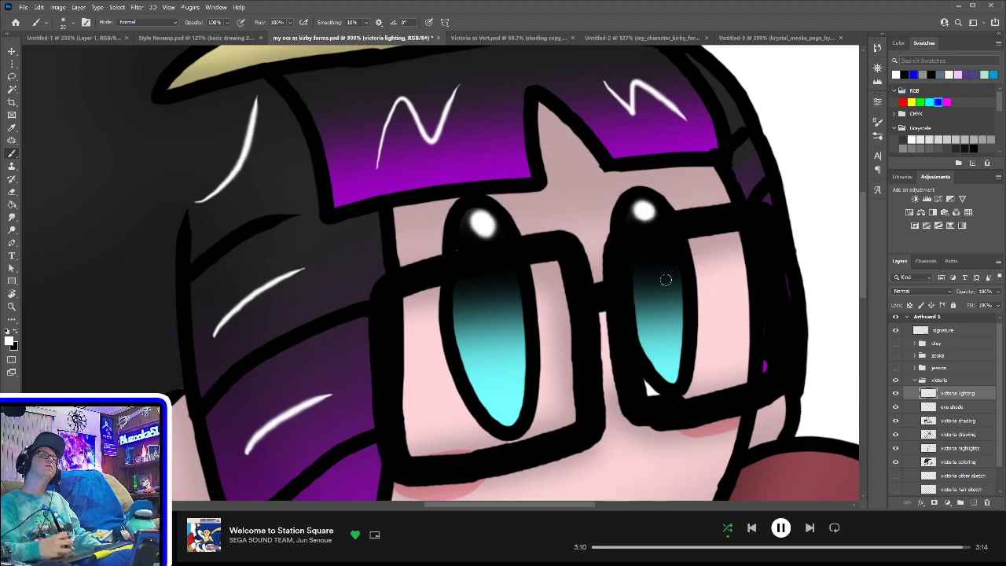
key(ctrl+minus)
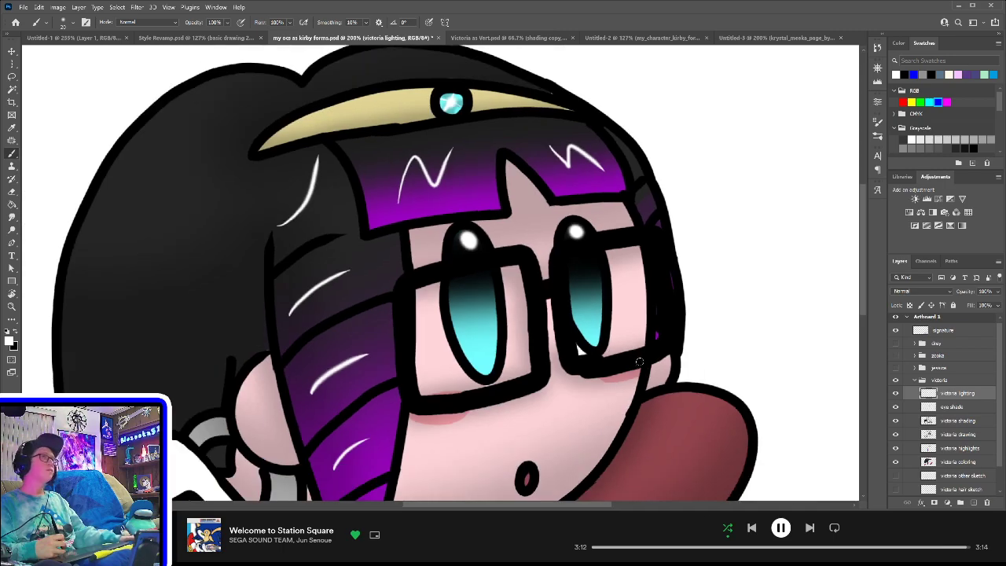
drag(486, 385, 545, 253)
drag(484, 259, 519, 260)
key(ctrl+z)
key(ctrl+z)
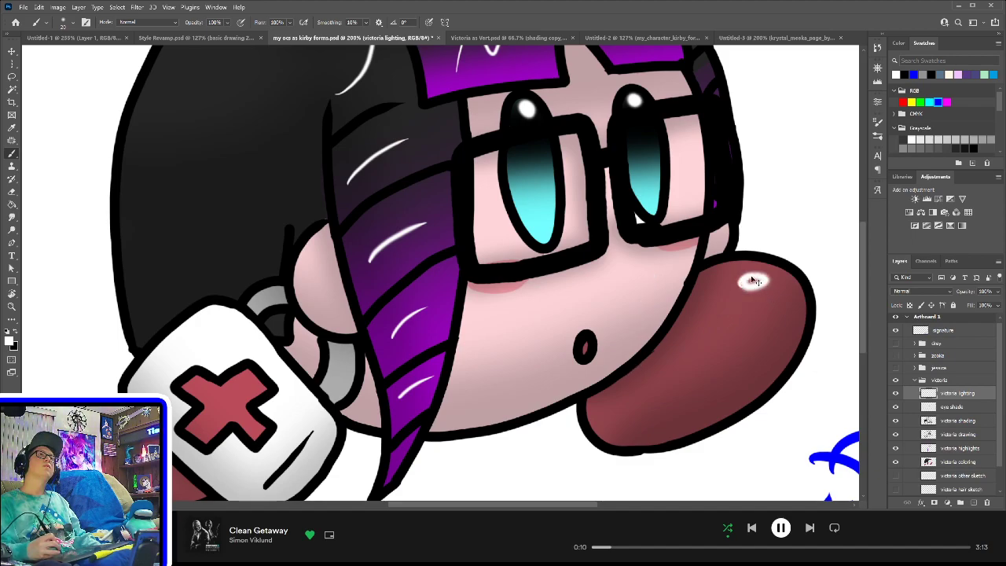
mouse_move(740, 273)
mouse_down()
mouse_move(771, 276)
mouse_move(747, 272)
mouse_up()
key(ctrl+z)
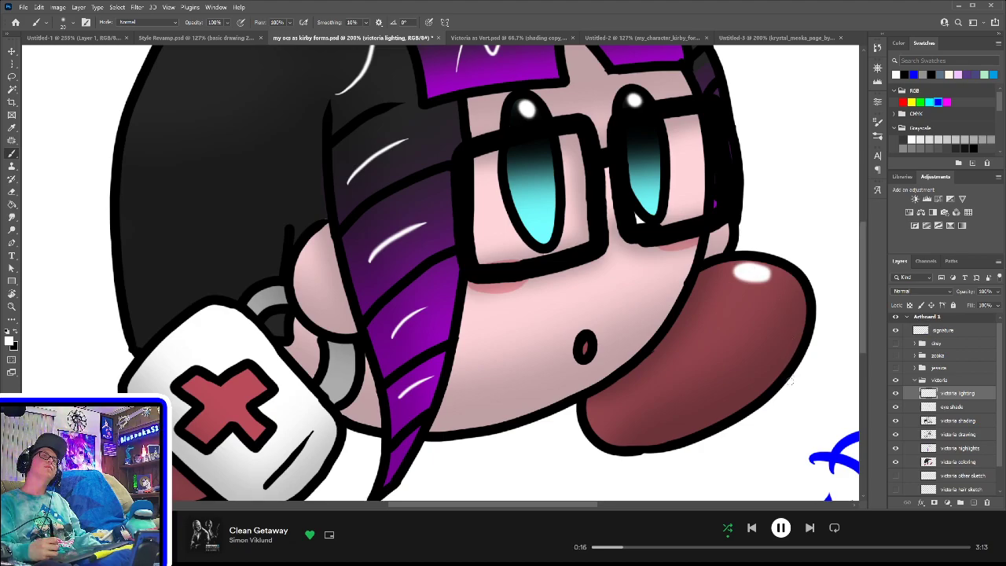
key(ctrl+z)
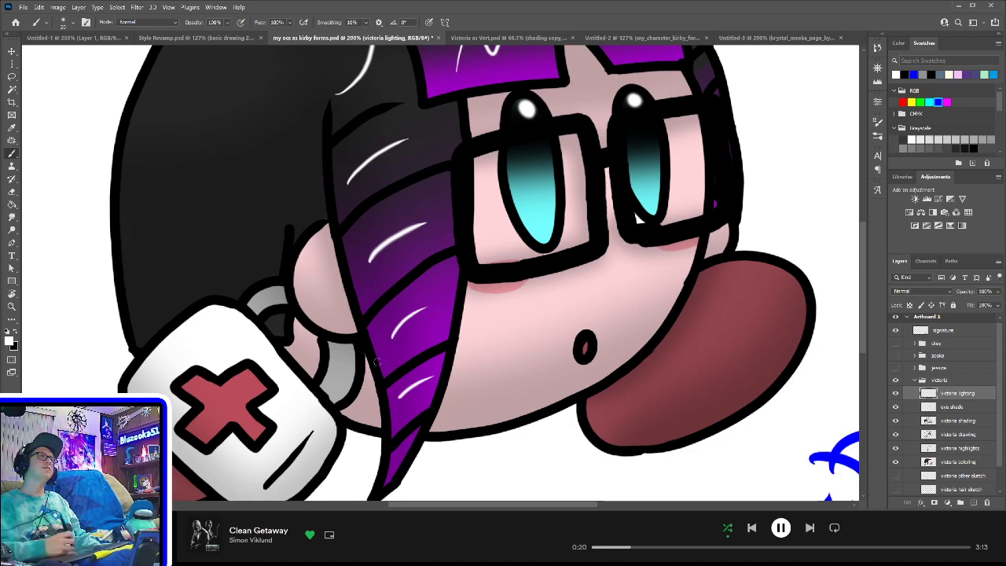
- Paint a white highlight on the lower grey ring beside the white cross pad, and save the document
drag(348, 351, 341, 381)
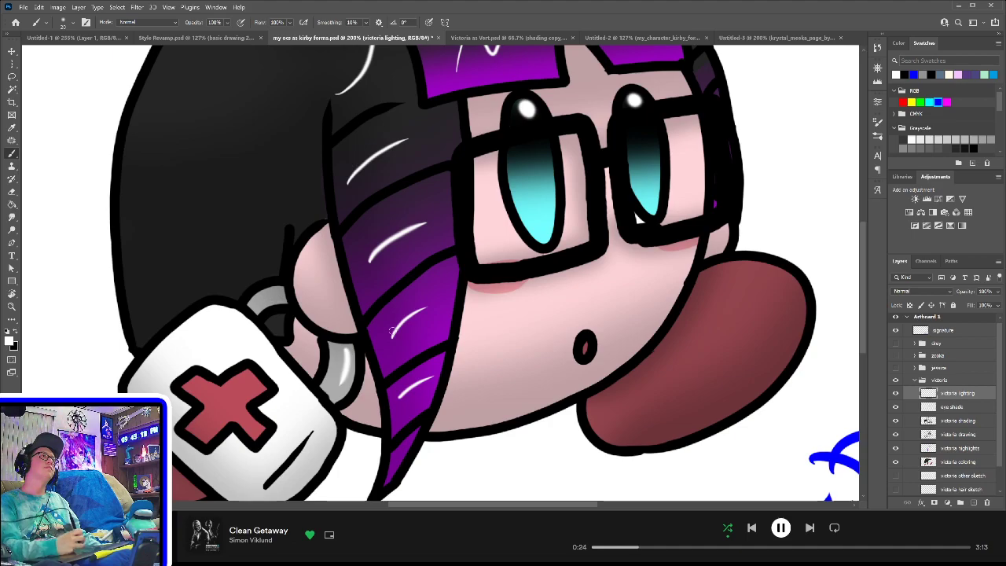
key(ctrl+0)
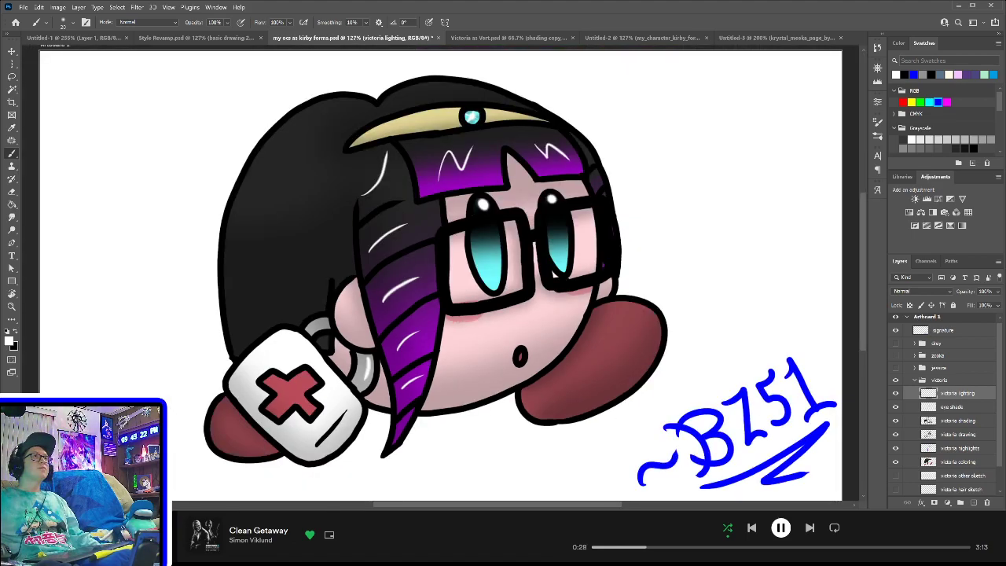
key(ctrl+s)
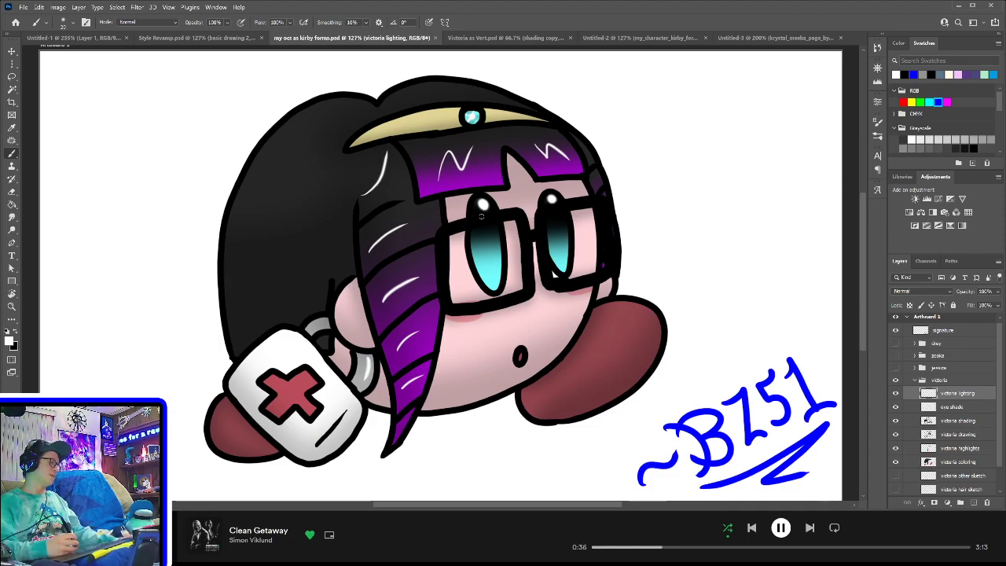
- Paint curved white highlights along the upper right corners of both lens frames of the glasses
key(ctrl+plus)
mouse_move(588, 199)
mouse_down()
mouse_move(506, 244)
mouse_move(484, 222)
mouse_move(493, 247)
mouse_up()
key(ctrl+z)
drag(451, 217, 489, 247)
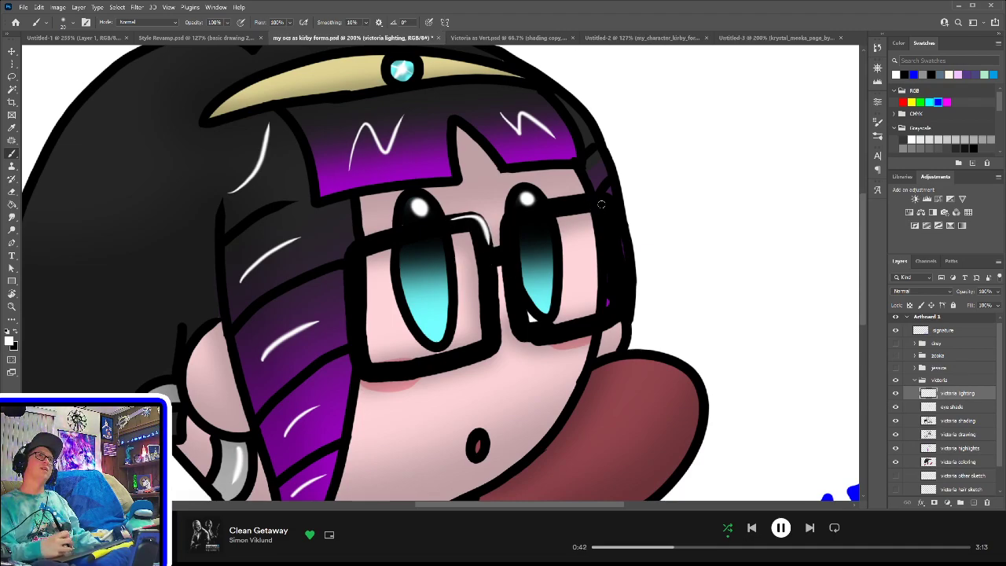
mouse_move(586, 197)
mouse_down()
mouse_move(615, 226)
mouse_move(604, 195)
mouse_move(615, 215)
mouse_up()
key(ctrl+z)
key(ctrl+z)
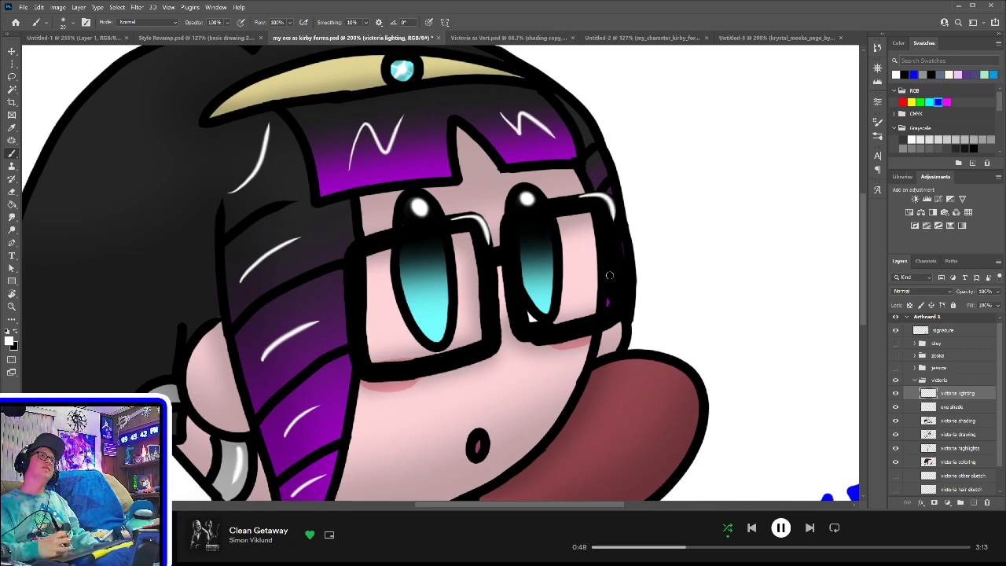
- Paint small white highlights on the lower left corners and vertical sides of both lens frames, and save the document
drag(538, 337, 521, 328)
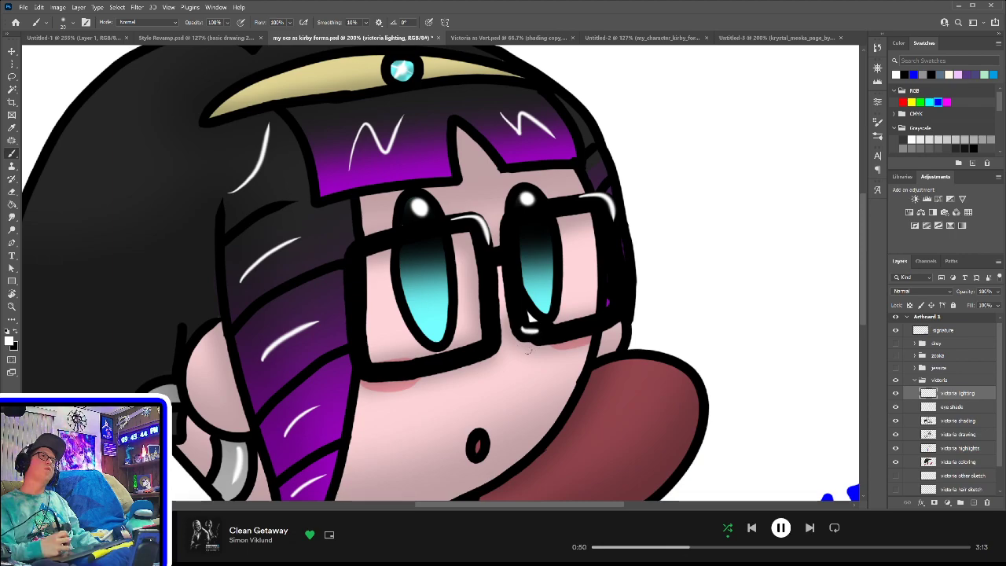
drag(382, 363, 368, 367)
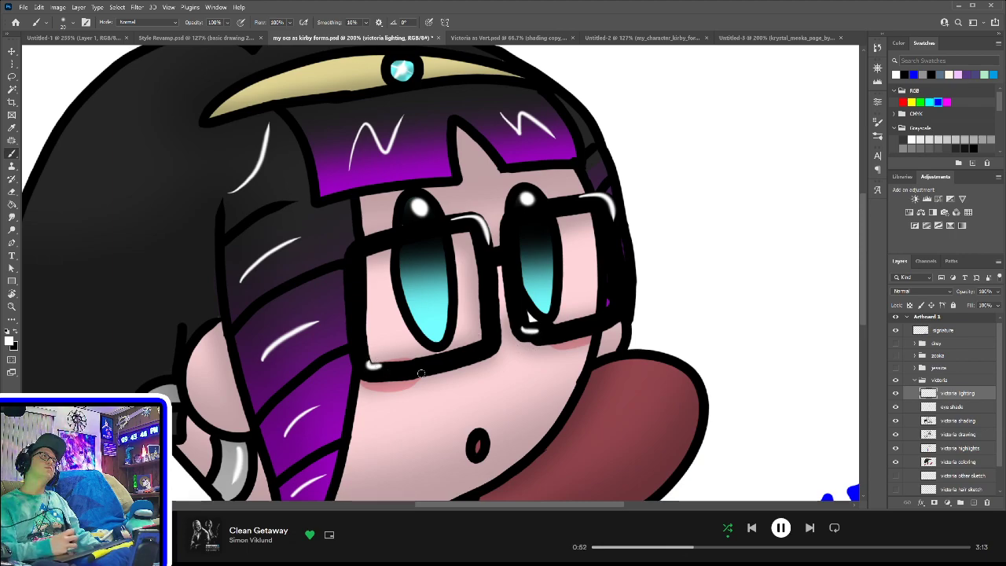
drag(486, 293, 486, 326)
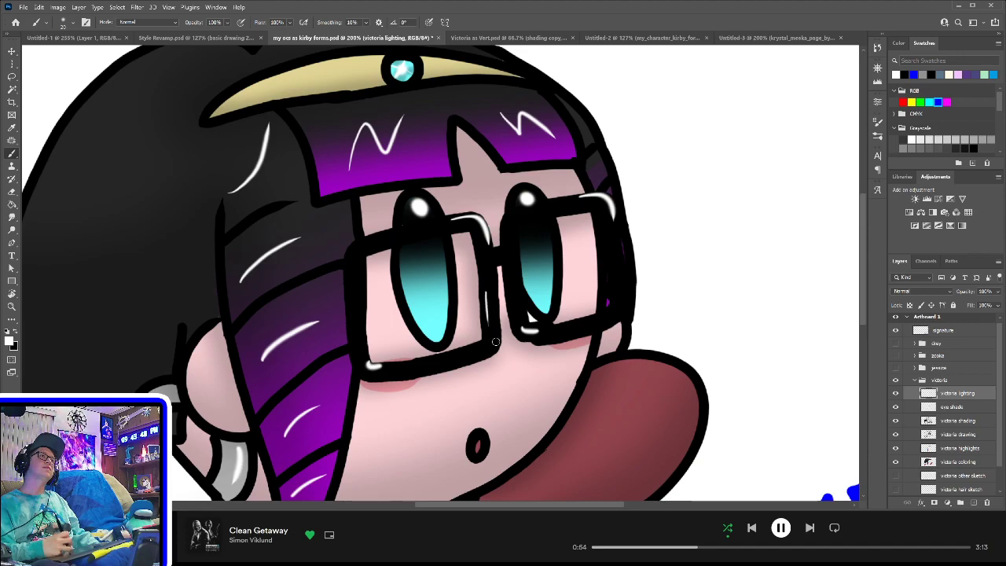
drag(617, 264, 618, 288)
drag(517, 232, 515, 271)
drag(362, 262, 362, 299)
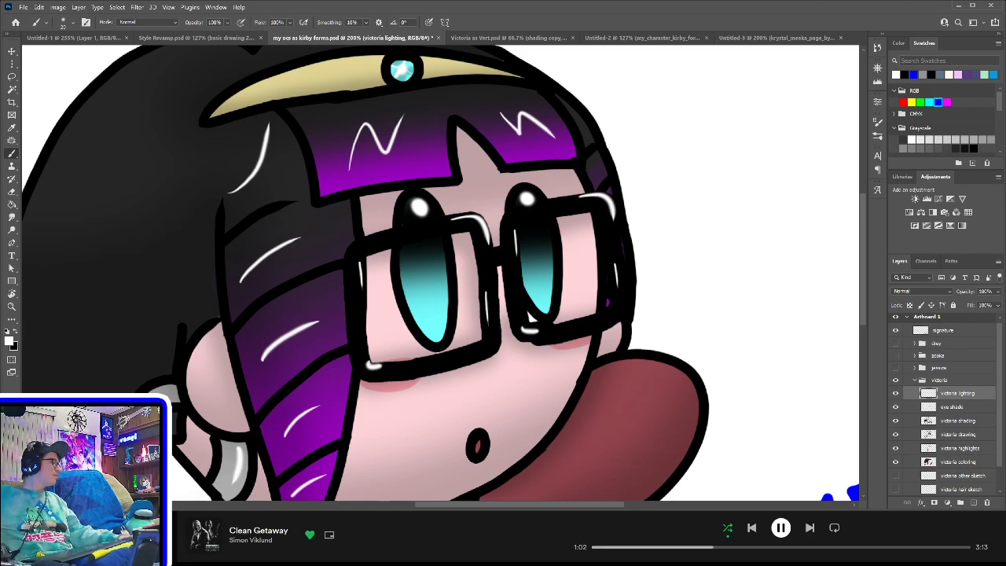
key(ctrl+0)
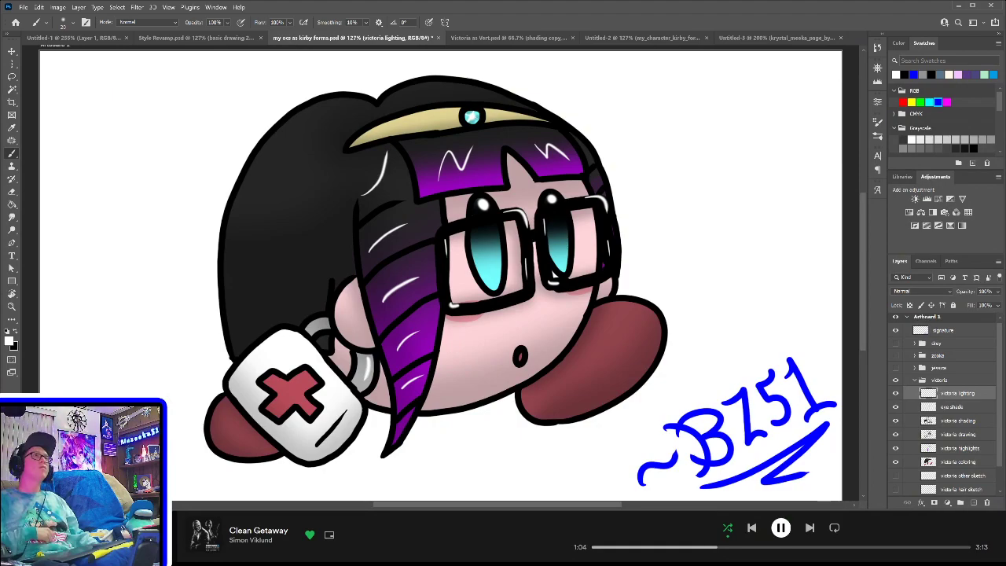
key(ctrl+s)
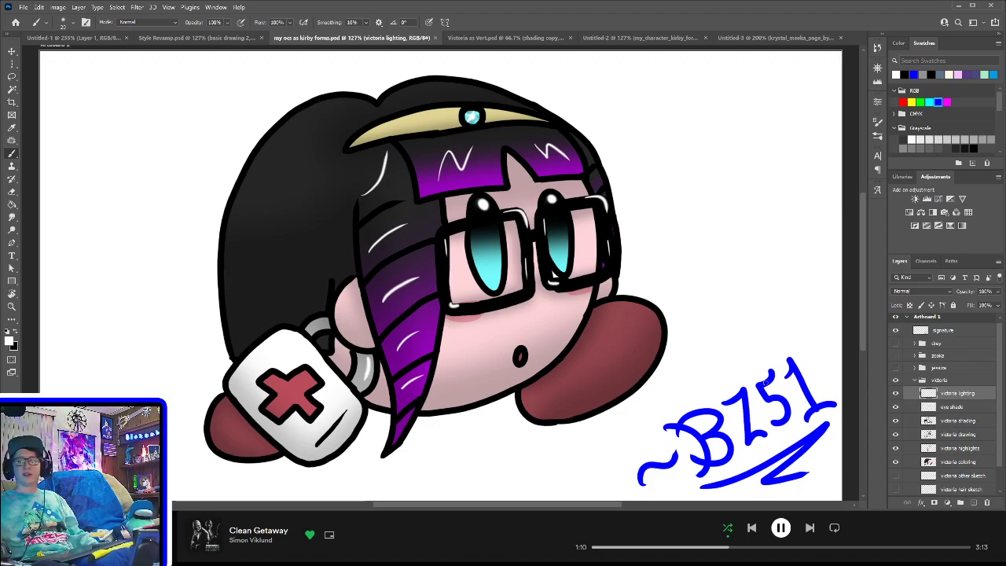
- Duplicate the "victoria shading" layer and place the copy below the original
click(973, 425)
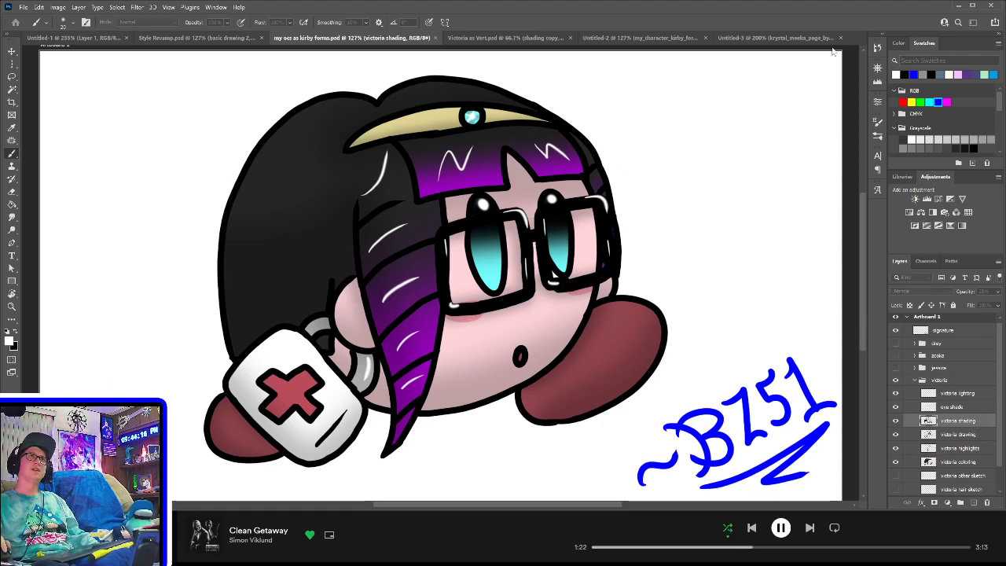
key(ctrl+j)
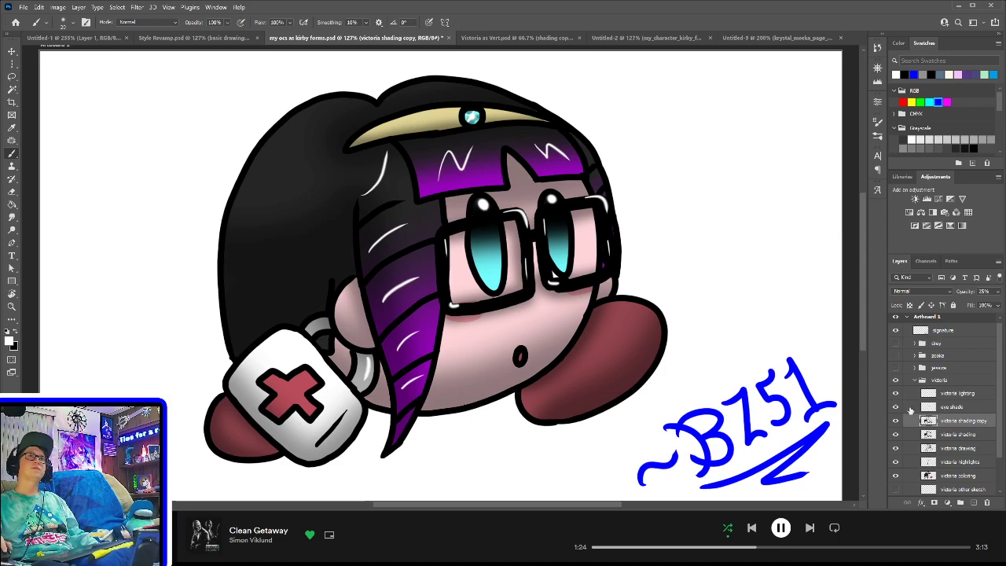
drag(973, 422, 976, 438)
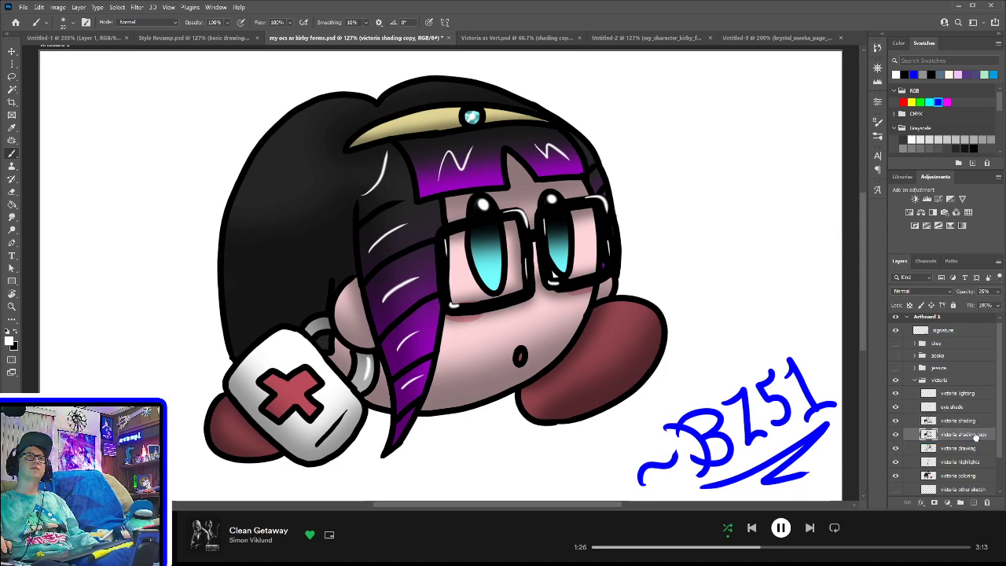
- Set the shading copy to 100% opacity with the Overlay blend mode, and compare the drawing with and without it
click(998, 293)
drag(982, 304, 998, 304)
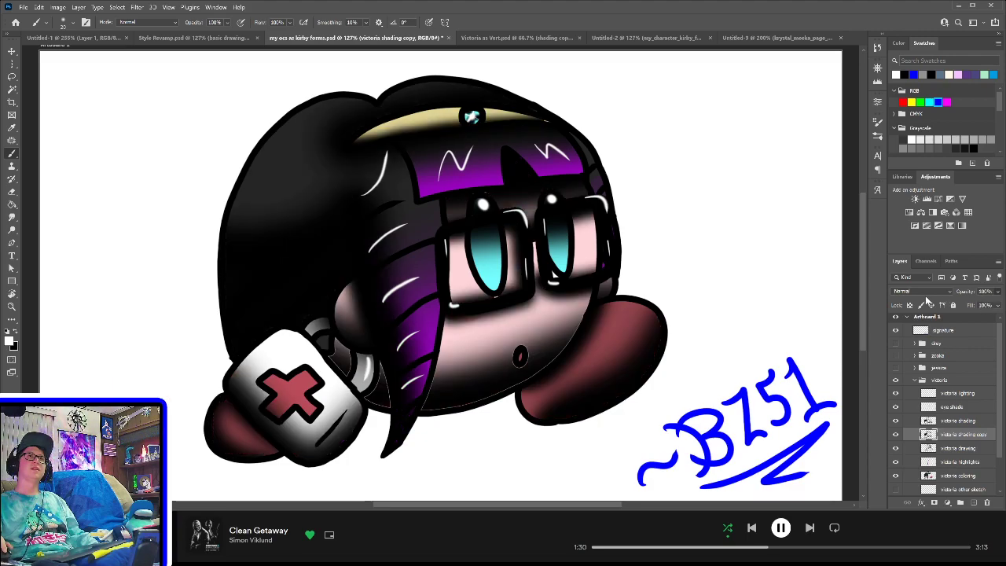
click(934, 293)
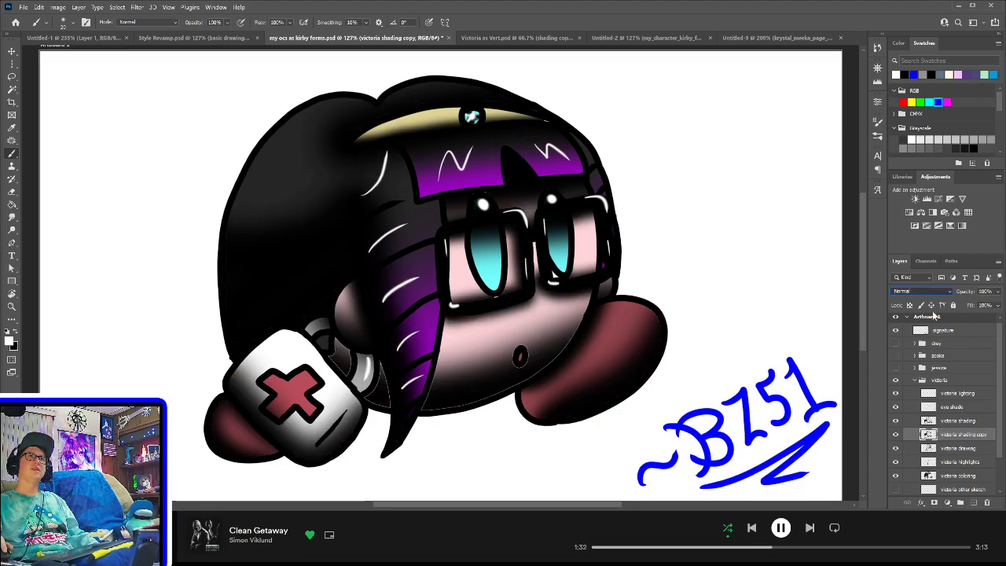
click(929, 399)
key(Up)
key(Up)
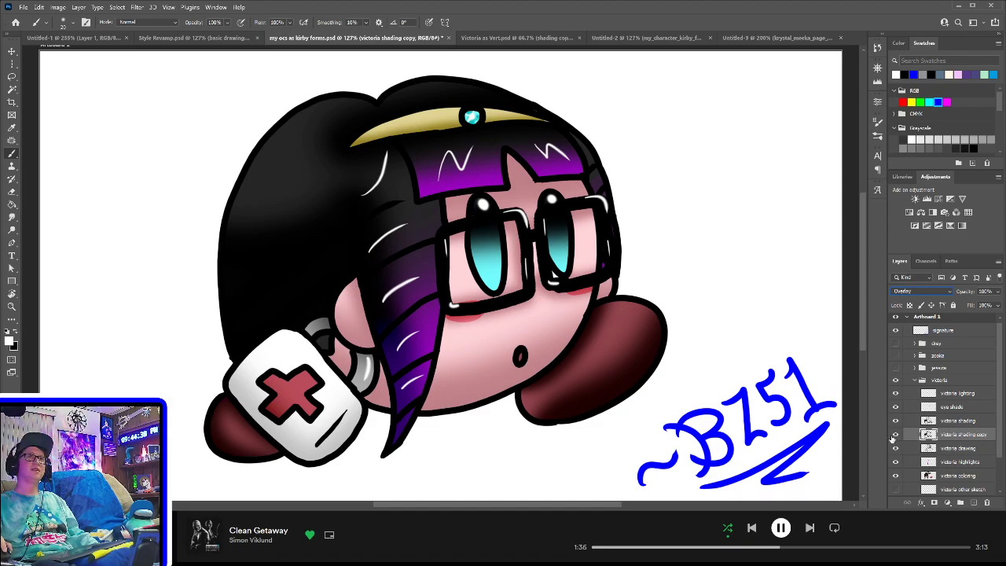
click(894, 435)
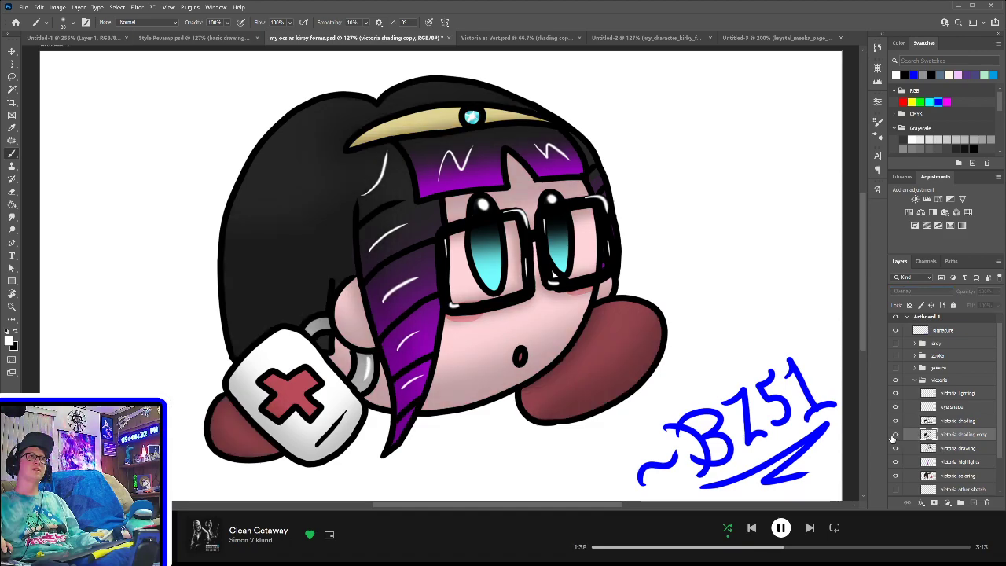
click(895, 435)
click(895, 435)
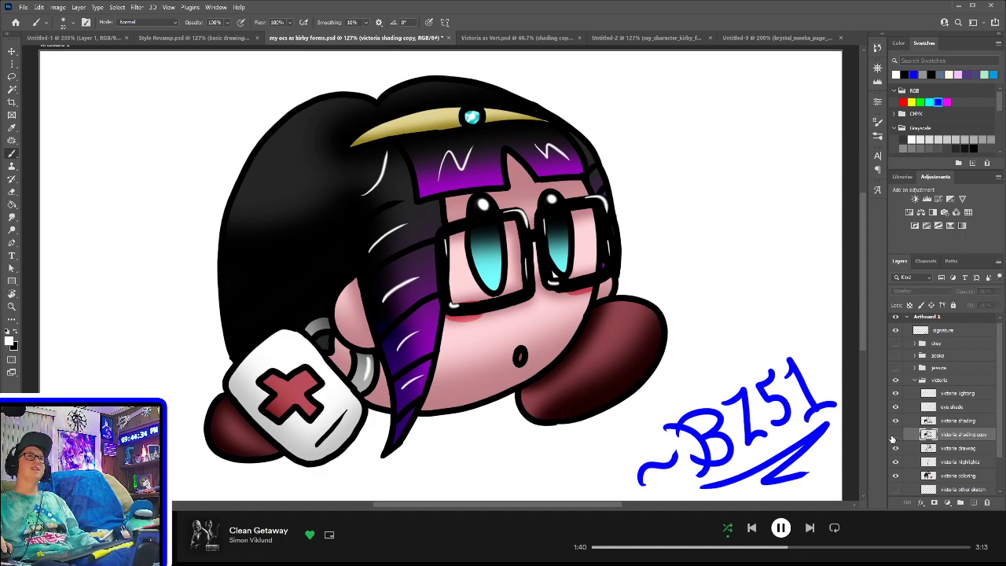
click(895, 435)
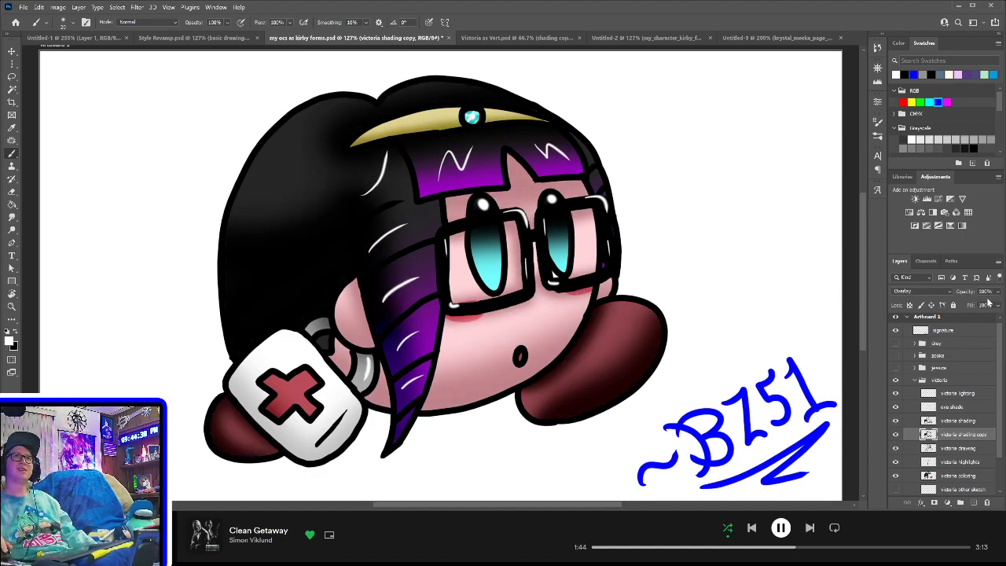
- Lower the opacity of the Overlay shading copy to 25%
drag(987, 307, 962, 305)
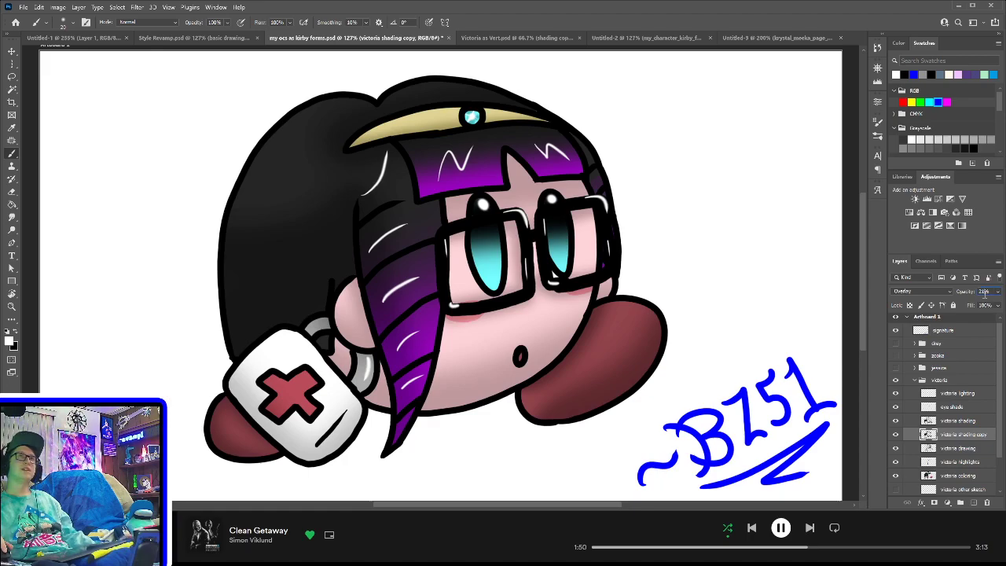
click(979, 292)
text(25)
key(Return)
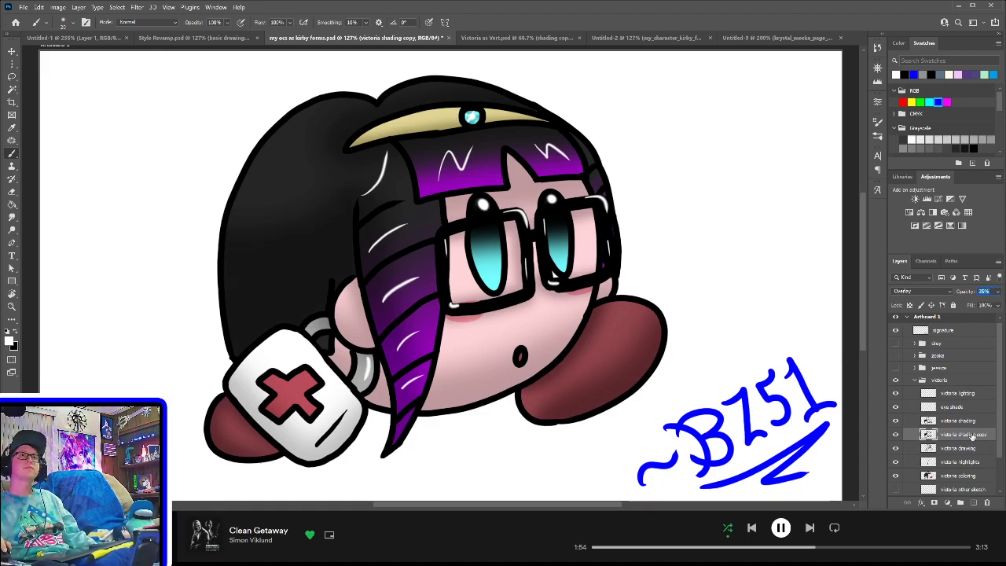
- Compare the drawing with and without the shading copy, and move that layer above "victoria shading"
click(896, 434)
click(895, 434)
click(896, 434)
click(896, 434)
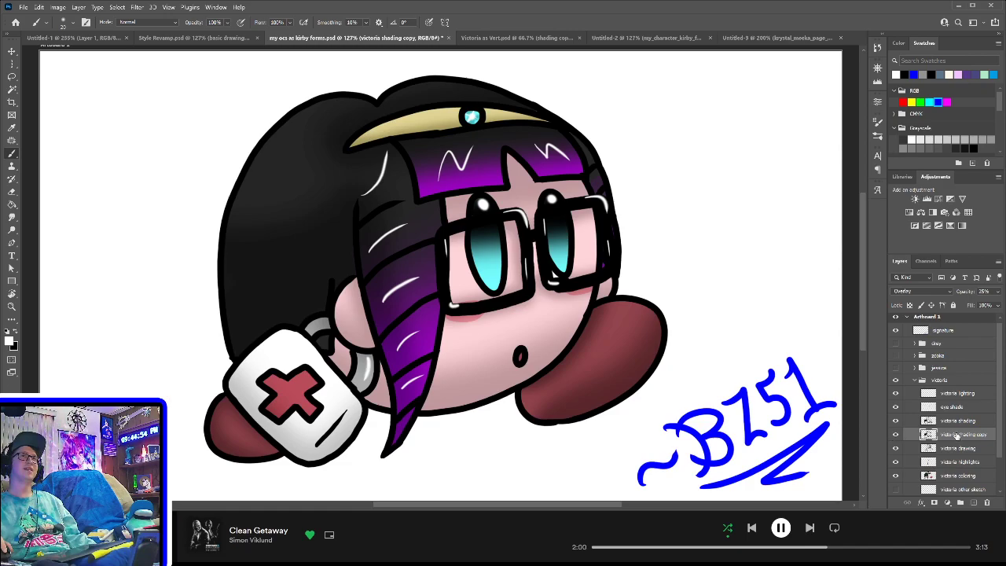
drag(957, 420, 957, 416)
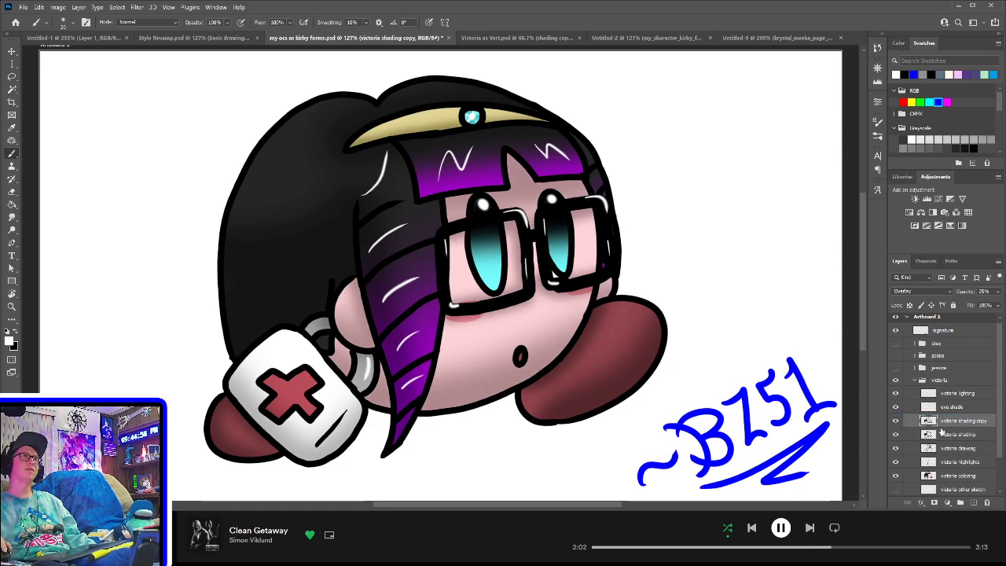
- Toggle the shading copy's visibility to compare its effect in the new position, leave it visible, and save the document
click(896, 421)
click(895, 421)
click(896, 420)
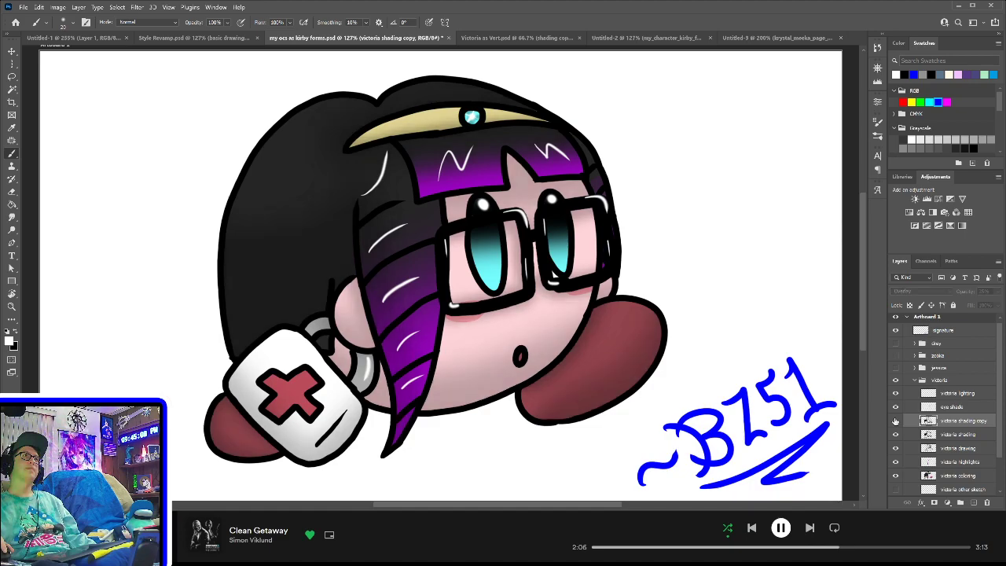
click(895, 420)
click(895, 421)
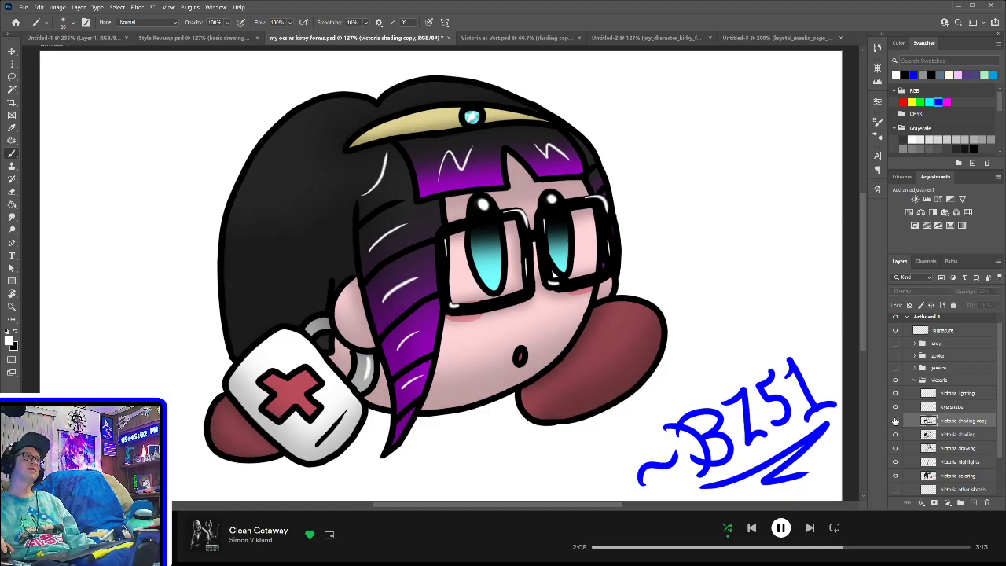
click(896, 421)
click(895, 421)
click(895, 420)
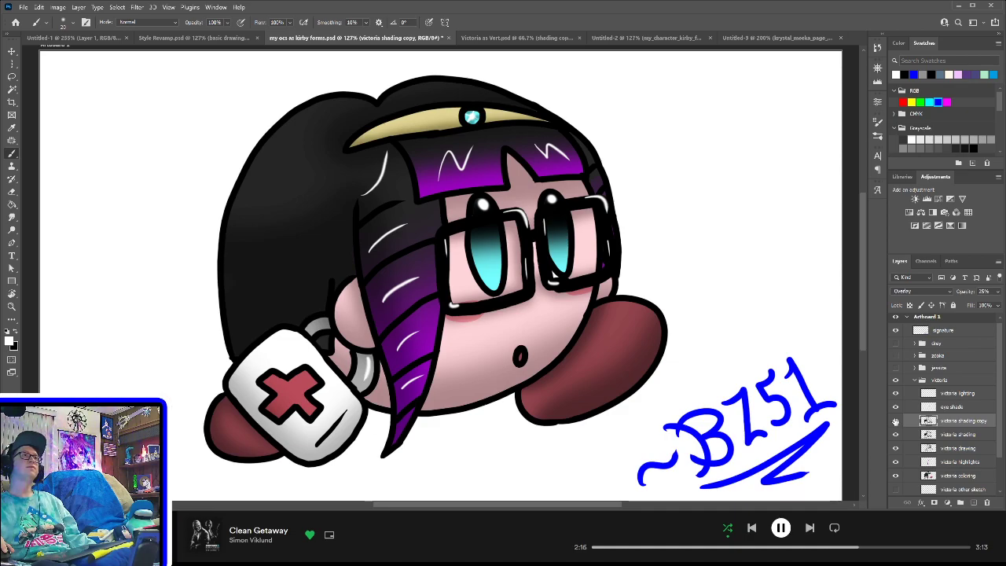
click(896, 422)
click(896, 422)
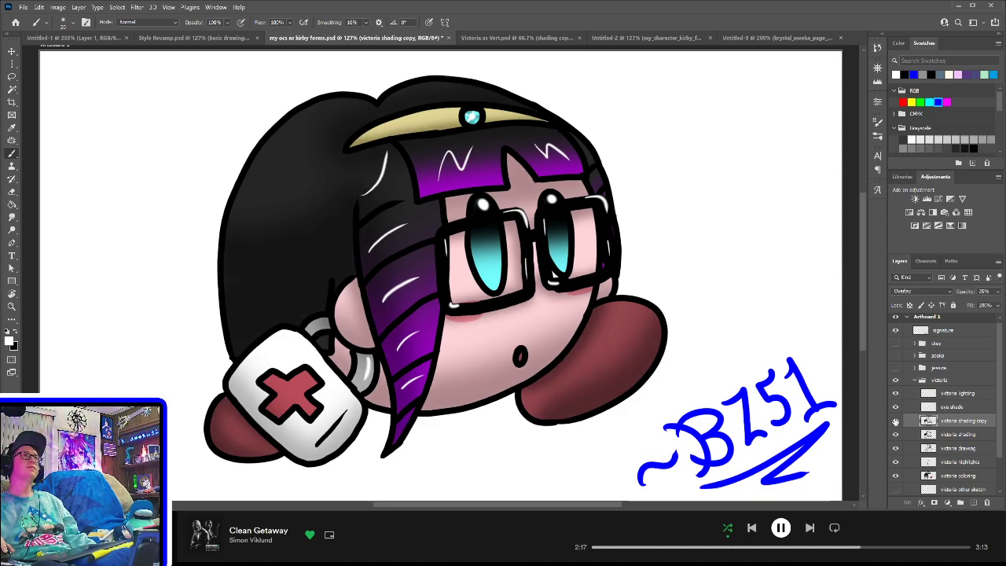
key(ctrl+s)
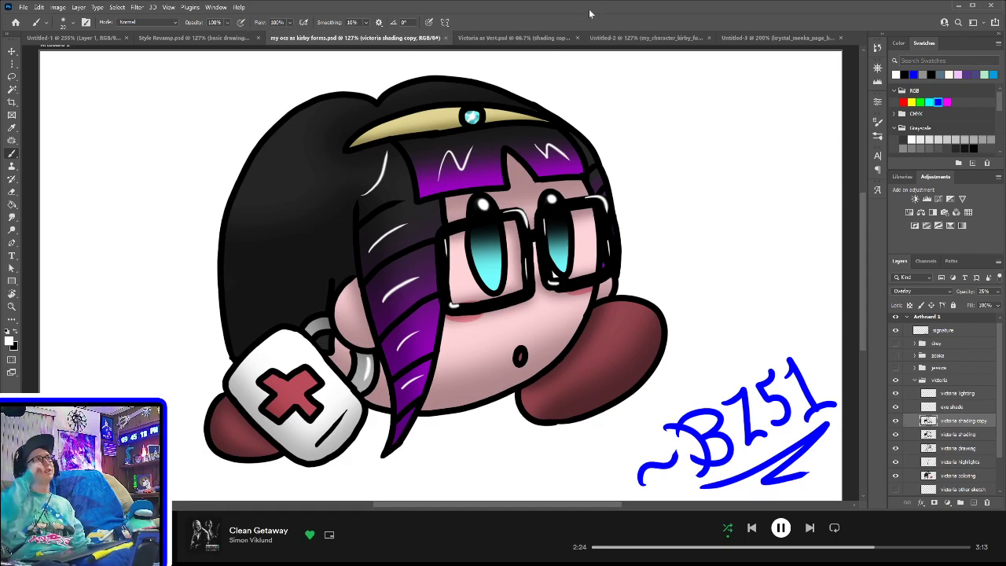
- Paint a thin white highlight along the gold headband, beside the gem, on the "victoria lighting" layer, redoing the stroke until it fits
click(947, 392)
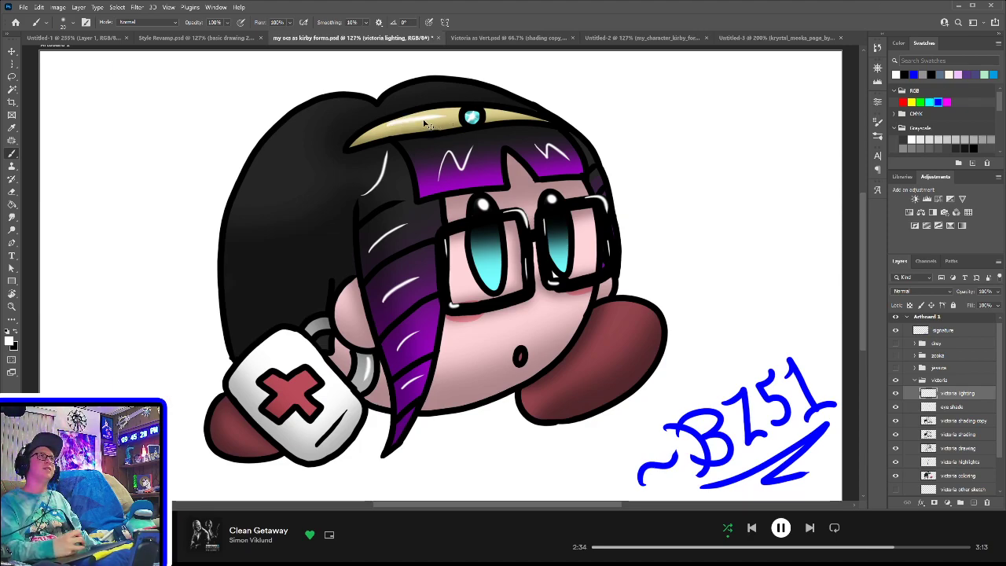
drag(395, 125, 463, 117)
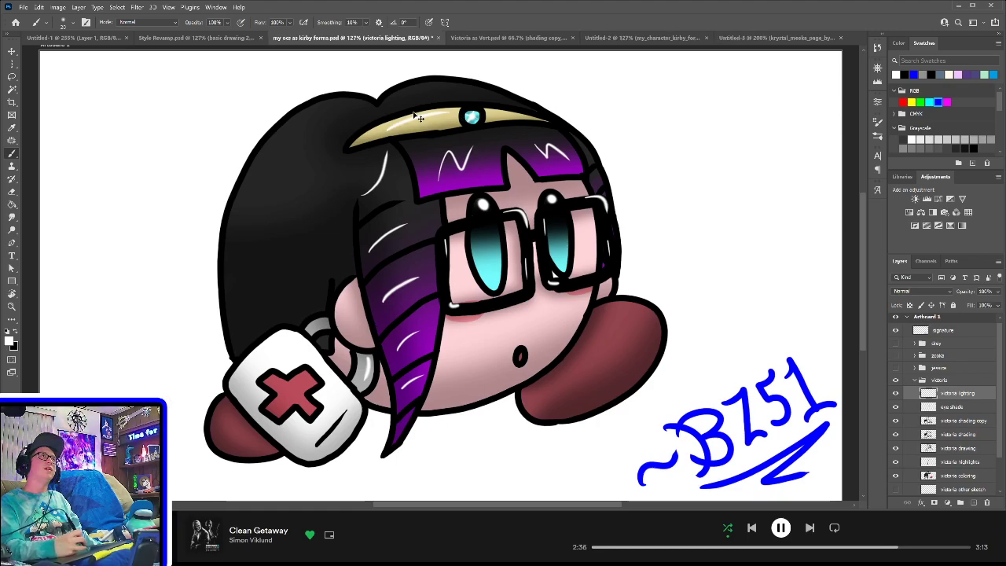
key(ctrl+z)
drag(391, 126, 461, 116)
key(ctrl+z)
drag(385, 127, 445, 118)
key(ctrl+z)
drag(384, 127, 444, 117)
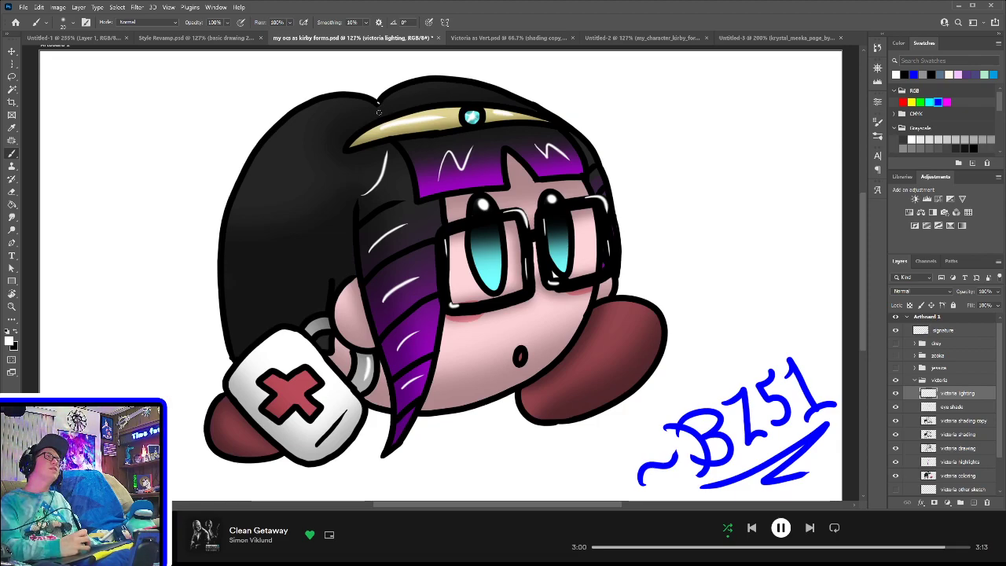
- Paint a short white highlight on the black hair near the parting above the headband, and save the document
drag(366, 103, 384, 106)
key(ctrl+z)
key(ctrl+z)
key(ctrl+z)
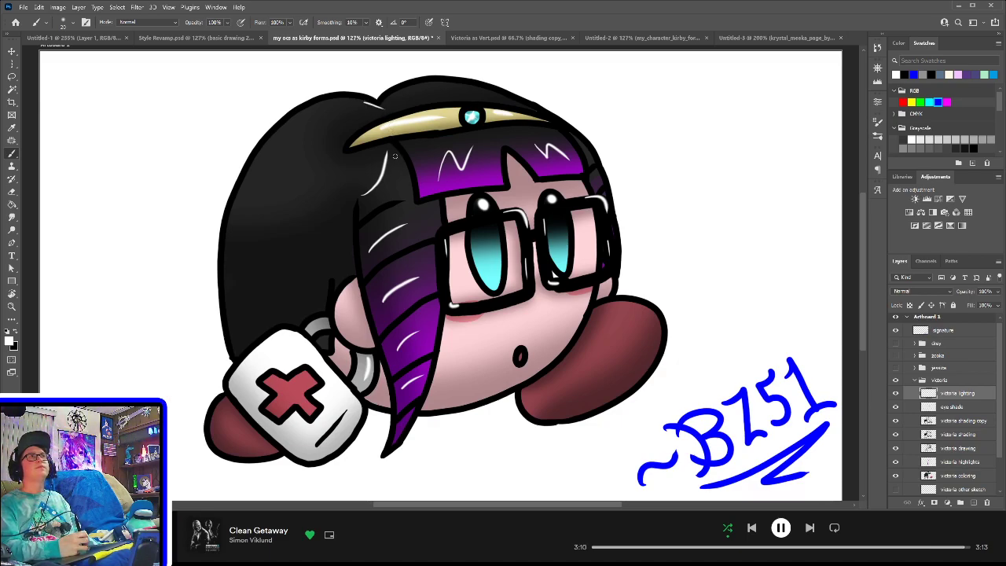
key(ctrl+s)
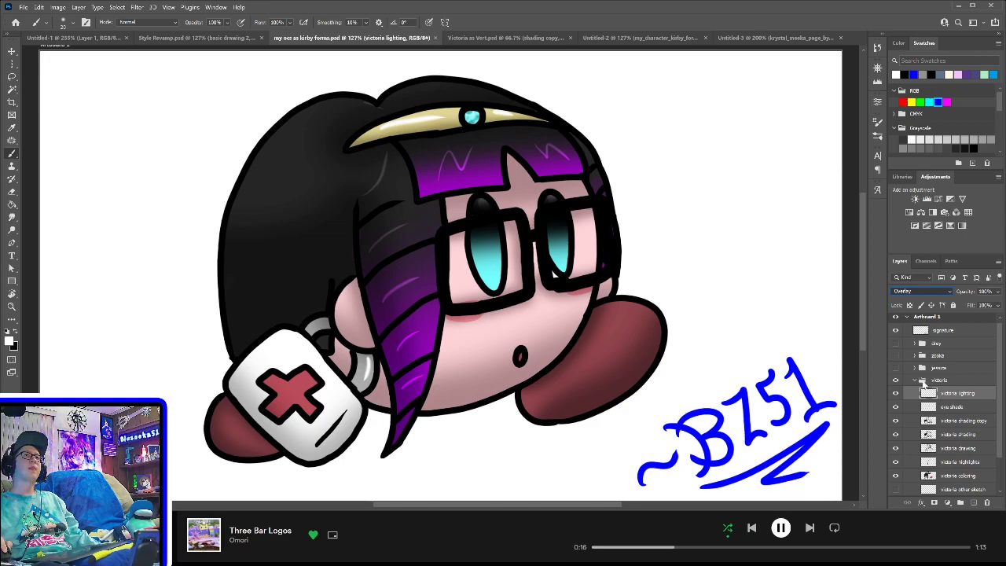
- Duplicate the "victoria lighting" layer and set the copy's blend mode to Overlay, trying Soft Light first
key(shift+alt+n)
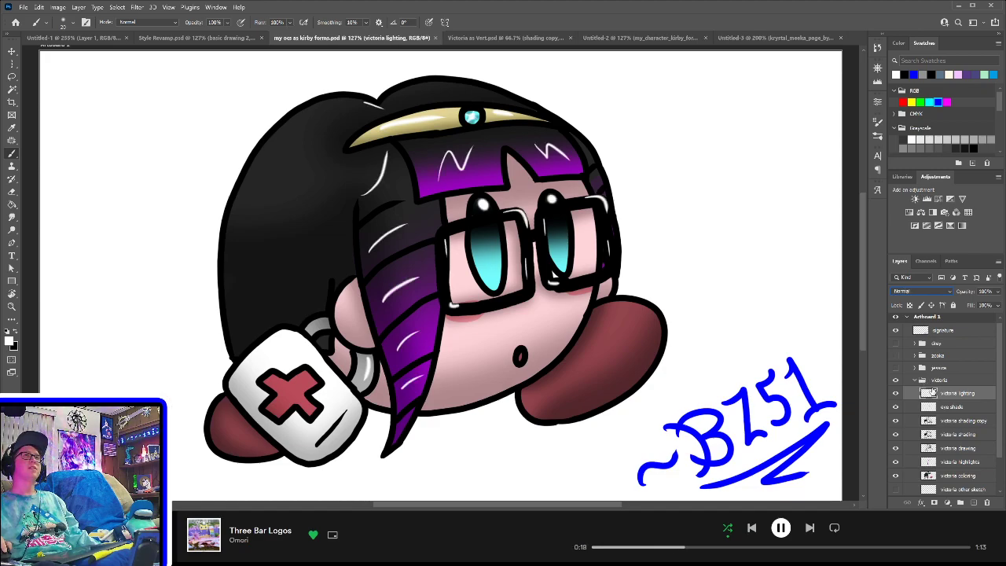
key(ctrl+shift+s)
key(Return)
click(923, 292)
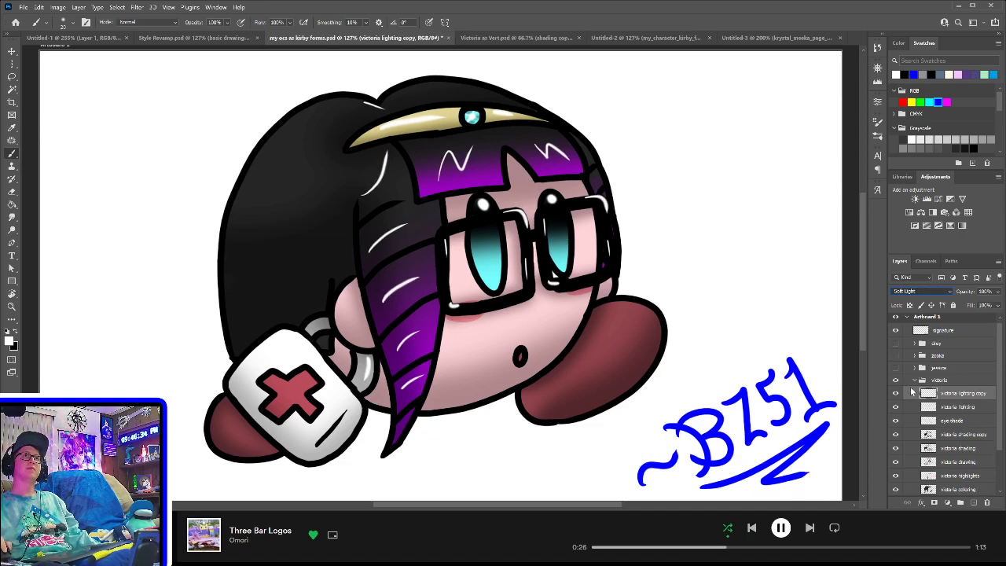
click(912, 389)
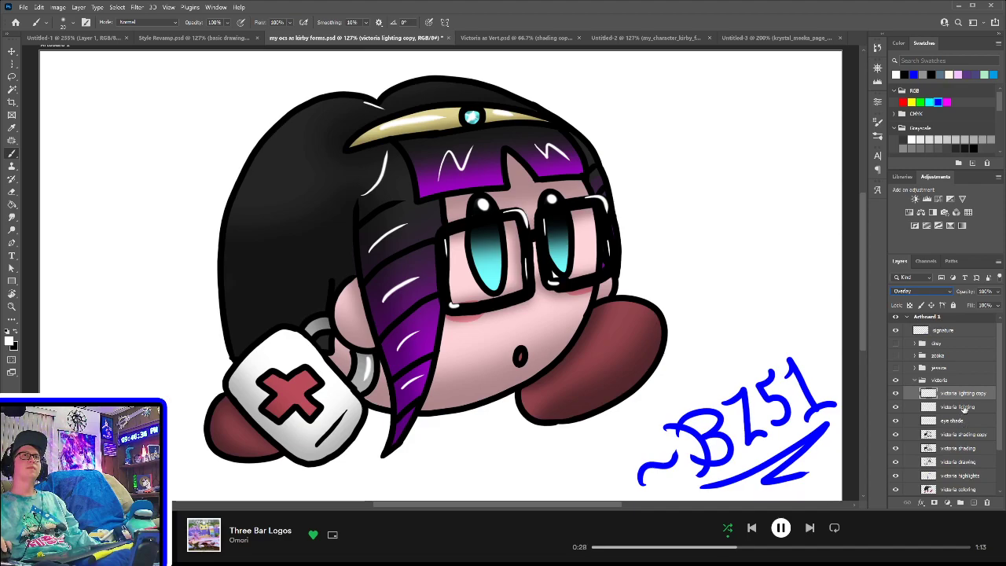
- Toggle the original "victoria lighting" layer repeatedly to compare the solid white highlights with the softer Overlay ones
click(966, 406)
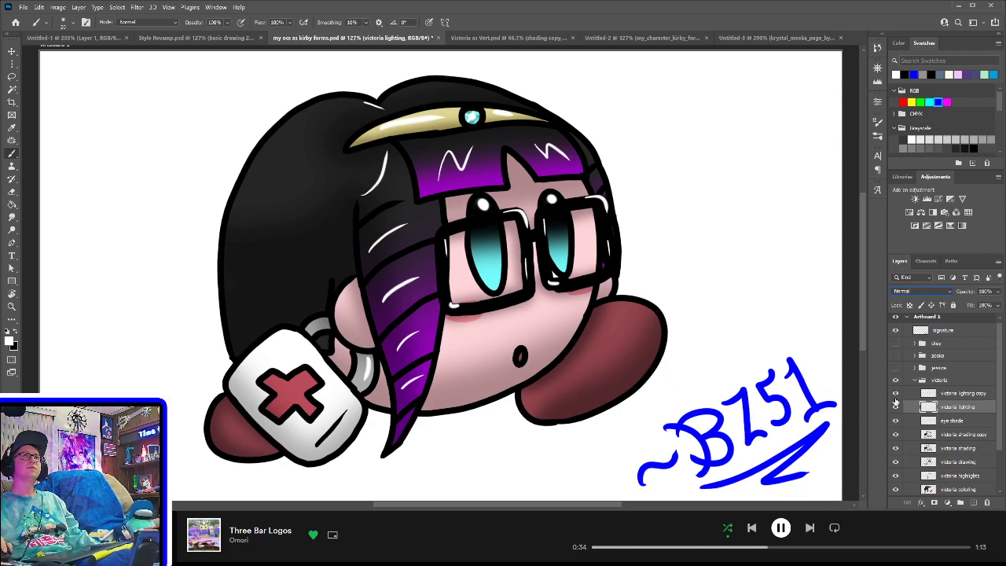
click(896, 407)
click(896, 407)
click(895, 407)
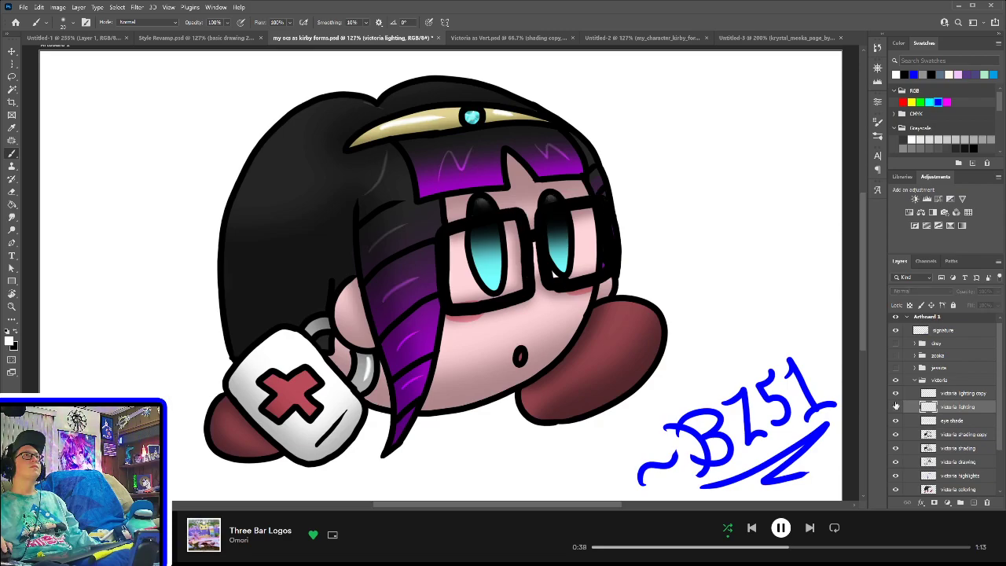
click(895, 406)
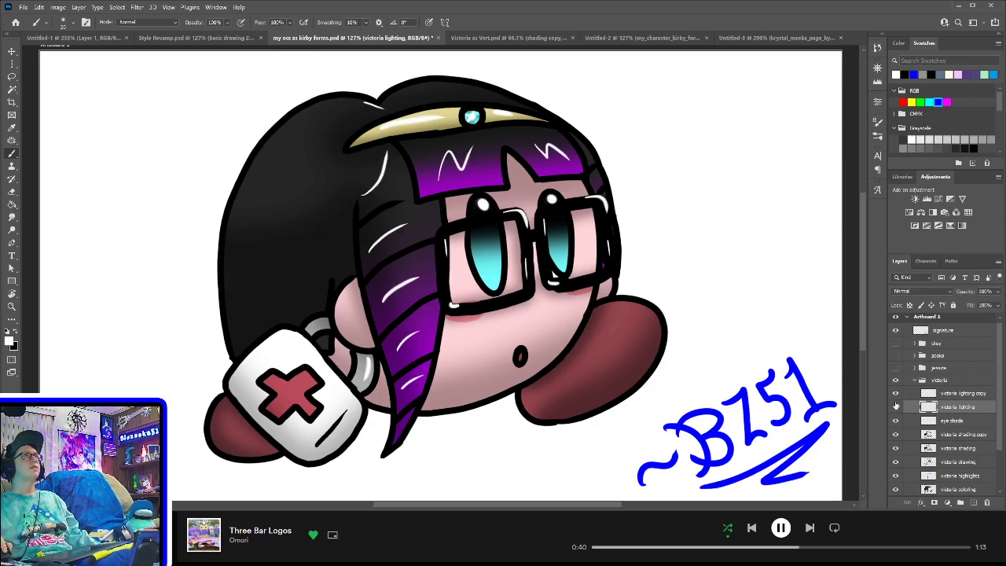
click(896, 406)
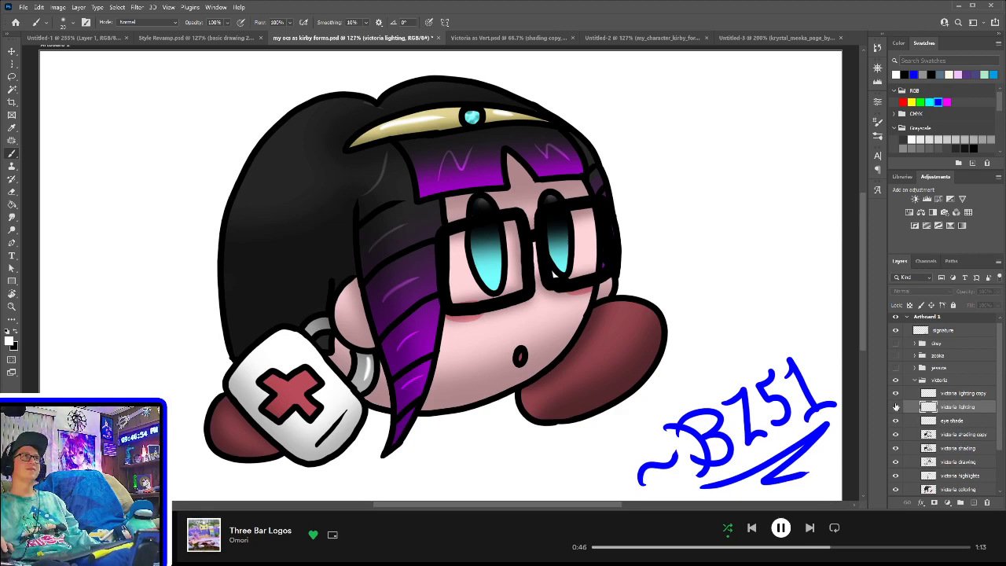
click(896, 407)
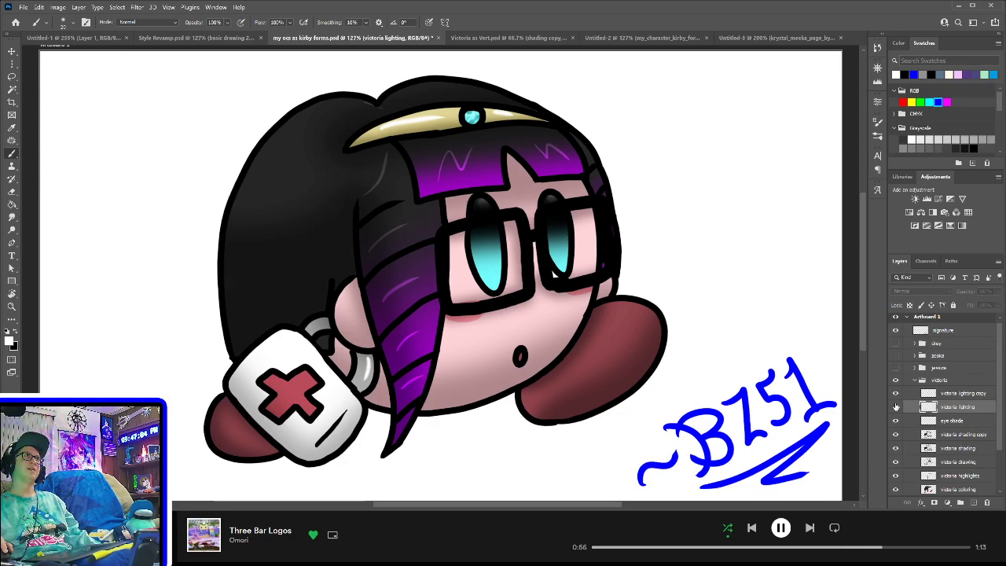
click(895, 407)
click(896, 407)
click(896, 407)
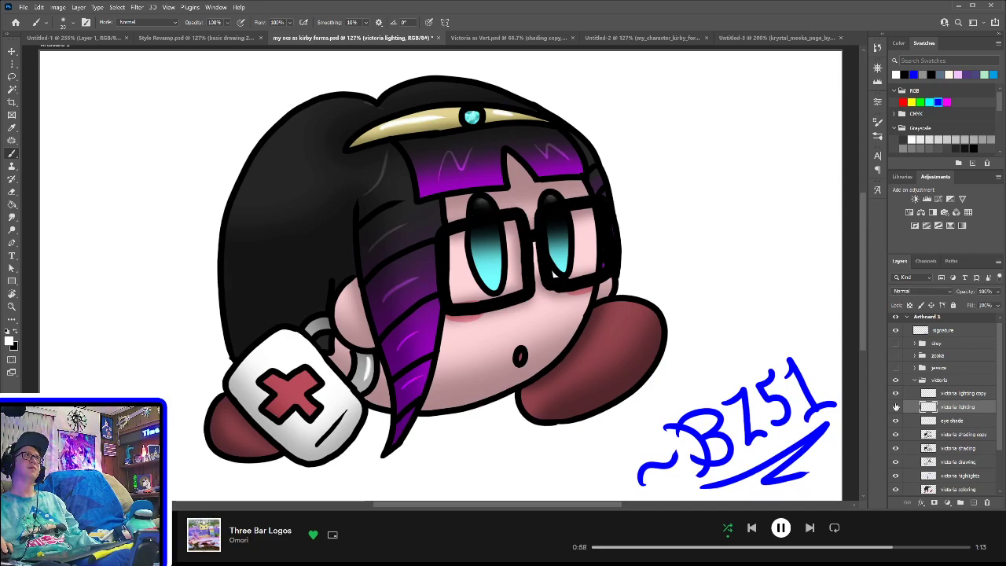
click(896, 406)
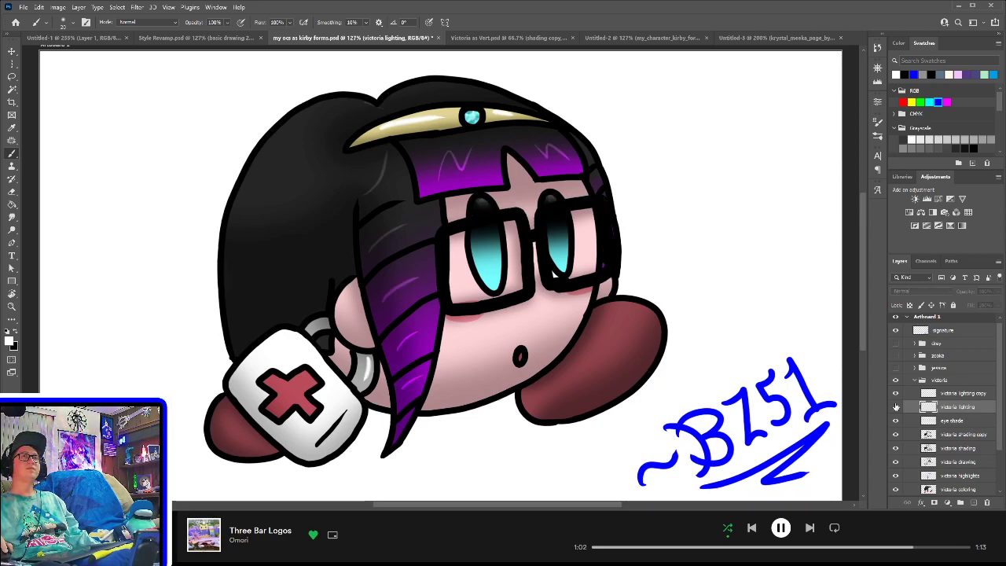
click(895, 406)
key(l)
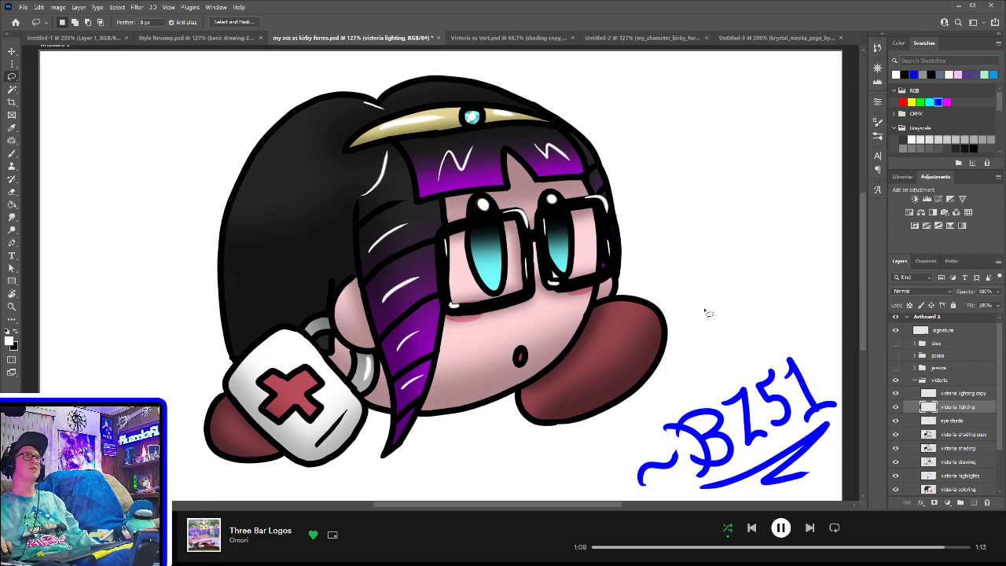
click(895, 407)
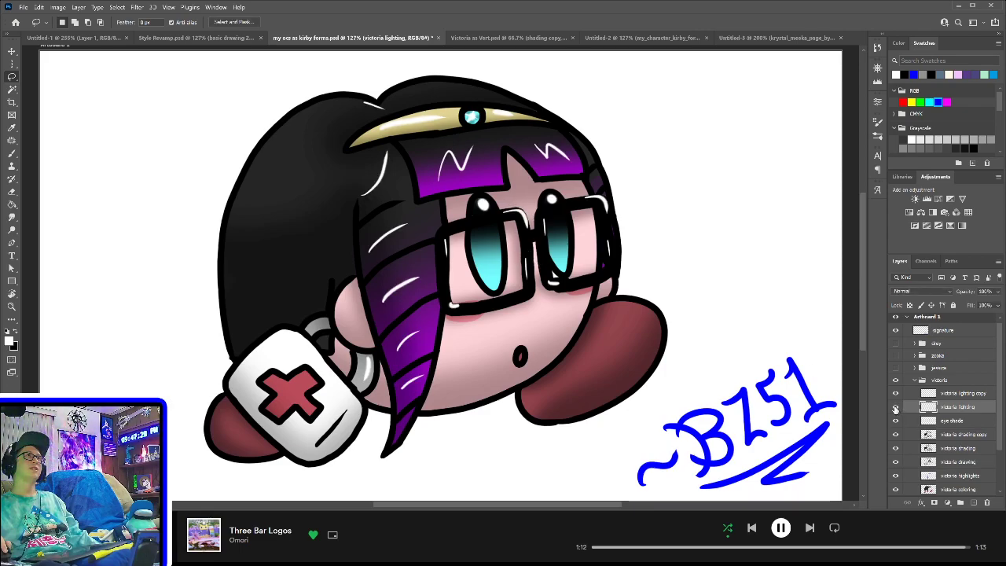
click(895, 407)
click(896, 407)
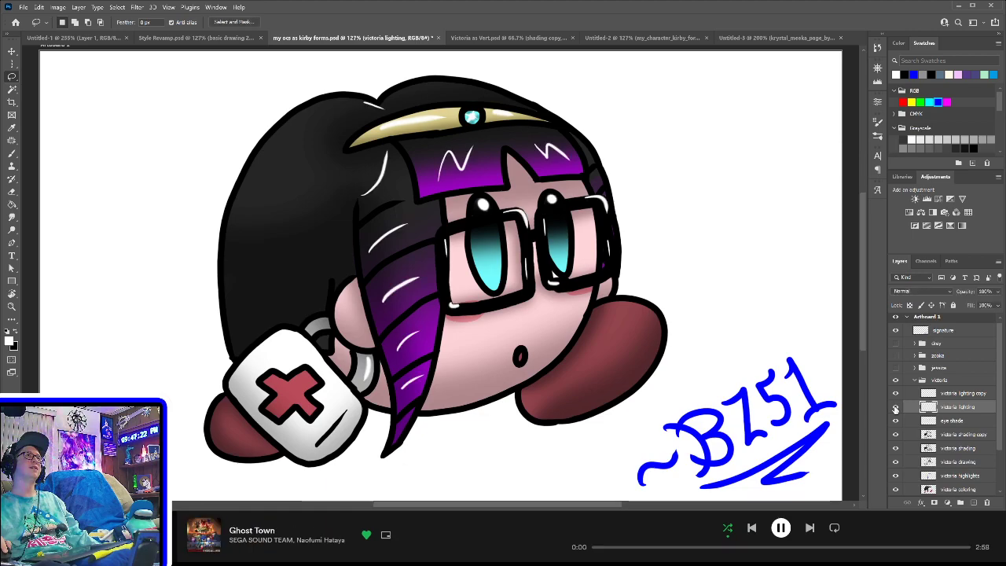
click(895, 407)
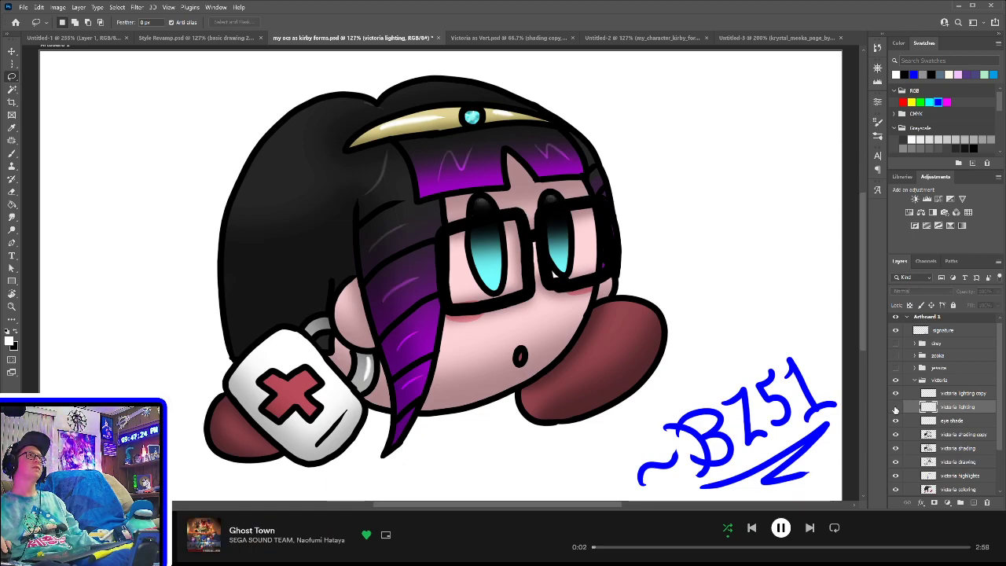
click(895, 407)
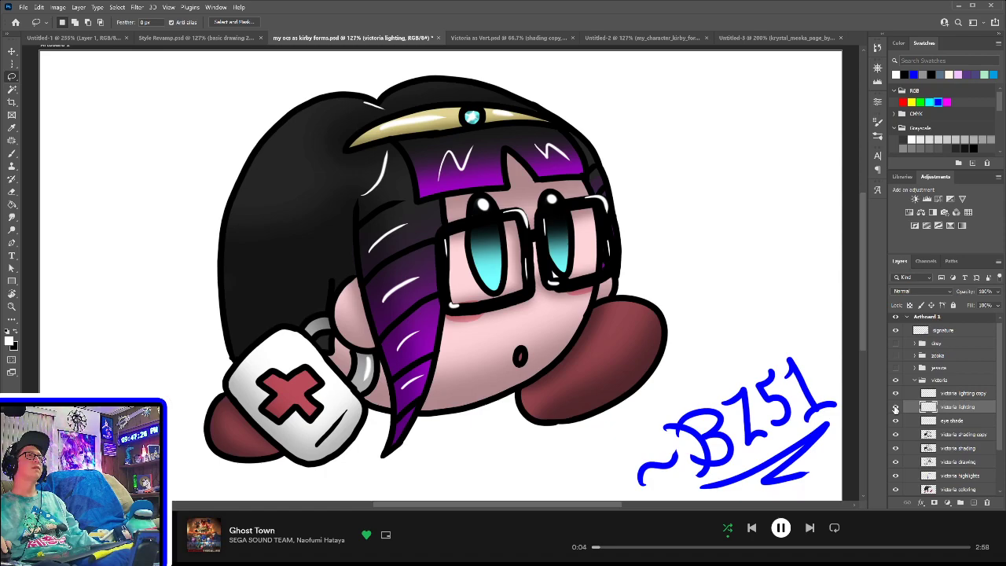
click(896, 408)
click(895, 408)
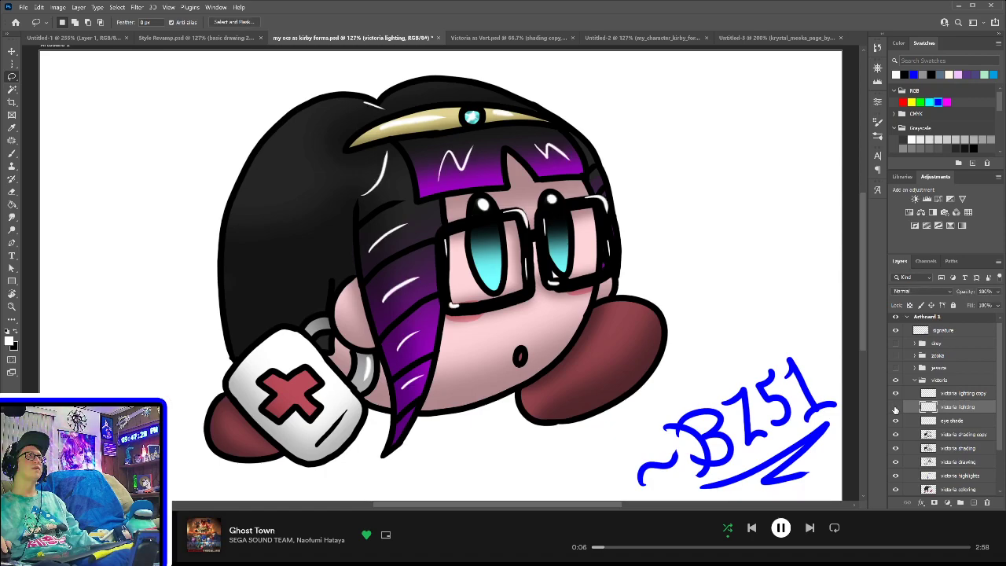
click(895, 408)
click(896, 407)
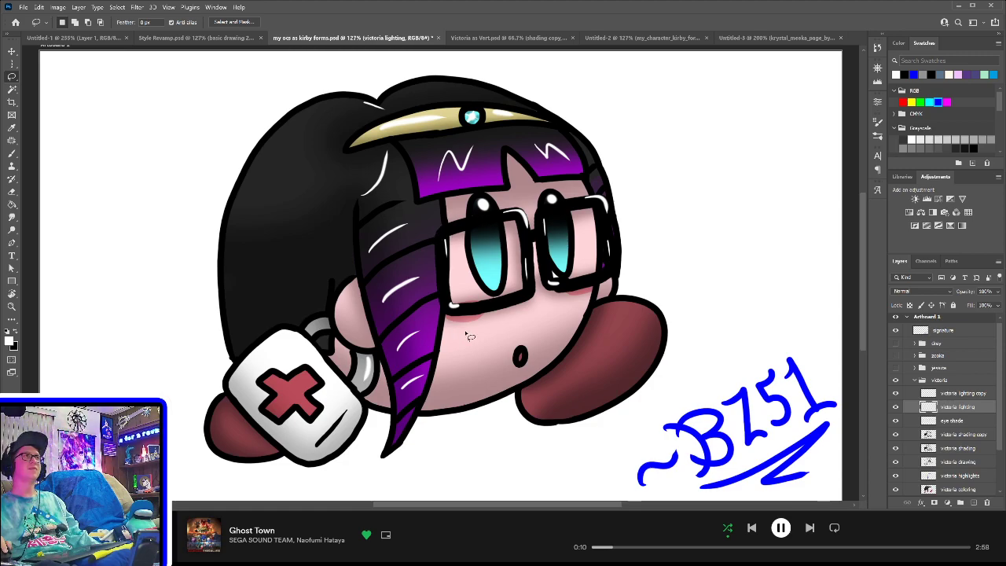
- Mask the "victoria lighting" layer to lasso selections around the eyes and glasses and the headband gem, and save the document
mouse_move(456, 321)
mouse_down()
mouse_move(431, 283)
mouse_move(425, 233)
mouse_move(468, 197)
mouse_move(578, 192)
mouse_move(656, 207)
mouse_move(652, 261)
mouse_move(548, 328)
mouse_move(482, 316)
mouse_up()
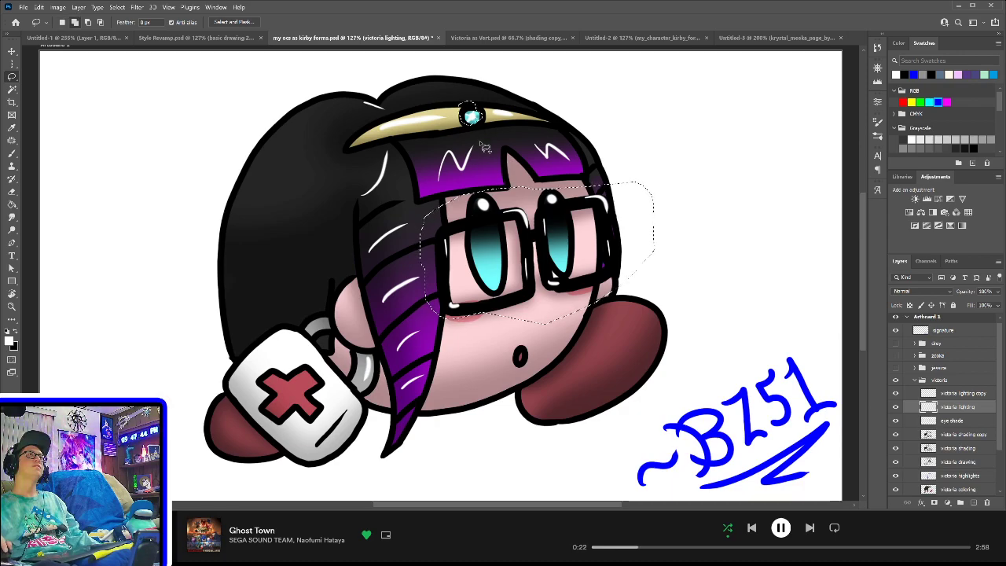
mouse_move(466, 128)
mouse_down()
mouse_move(478, 120)
mouse_move(480, 140)
mouse_up()
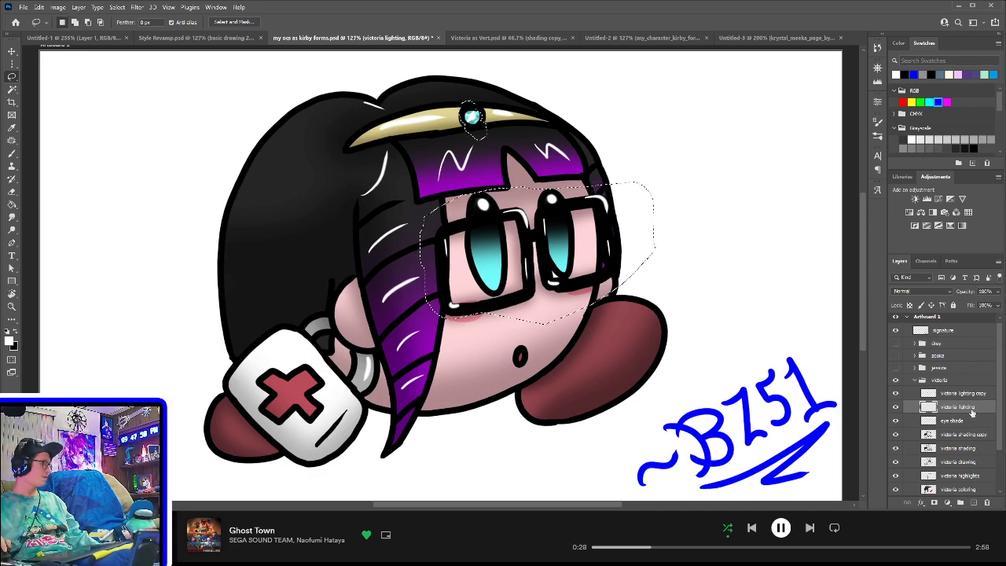
click(935, 502)
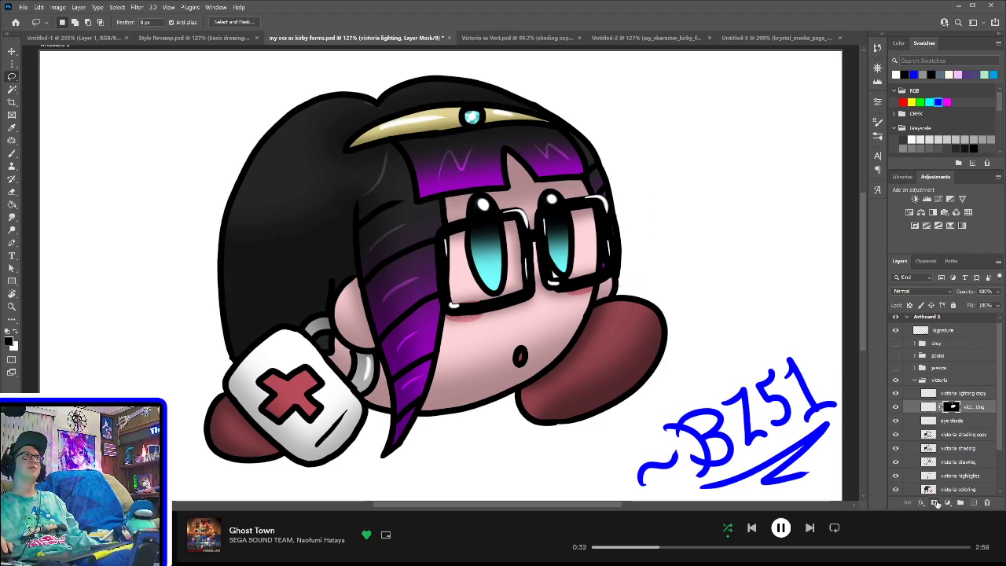
key(ctrl+s)
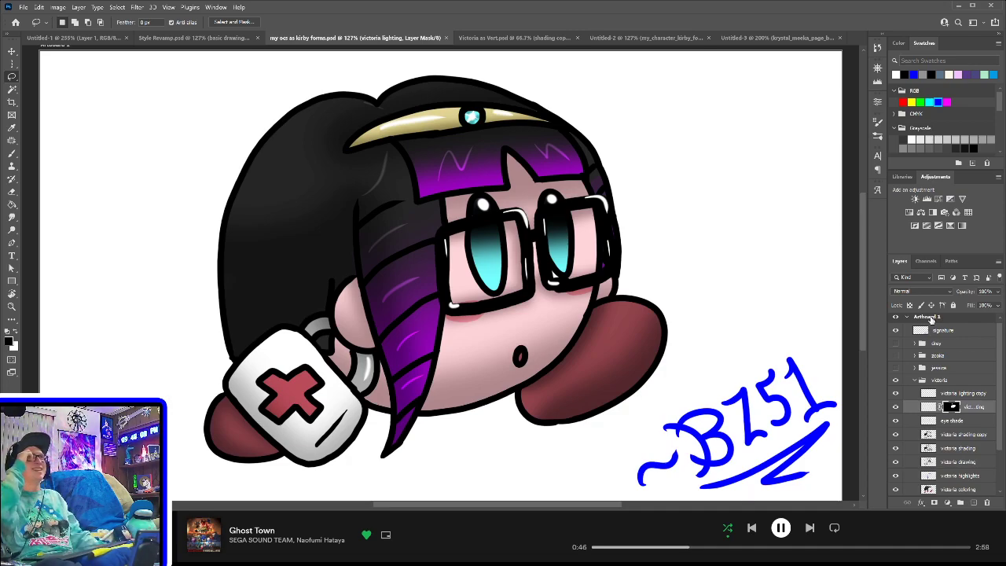
- Hide the shading, eye shade and lighting layers to compare with the flat colours, show them all again, and save the document
click(895, 434)
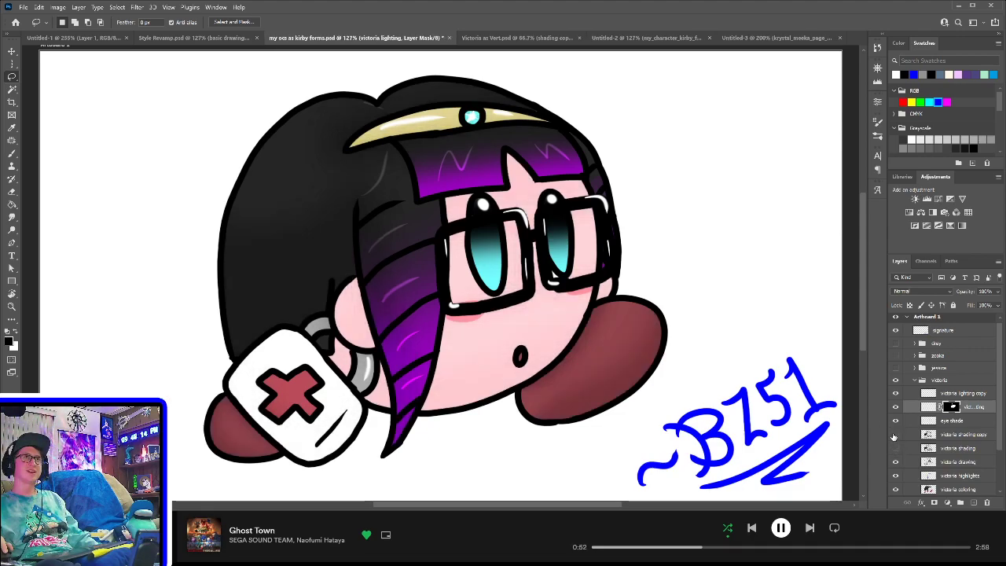
click(896, 420)
click(896, 406)
click(895, 393)
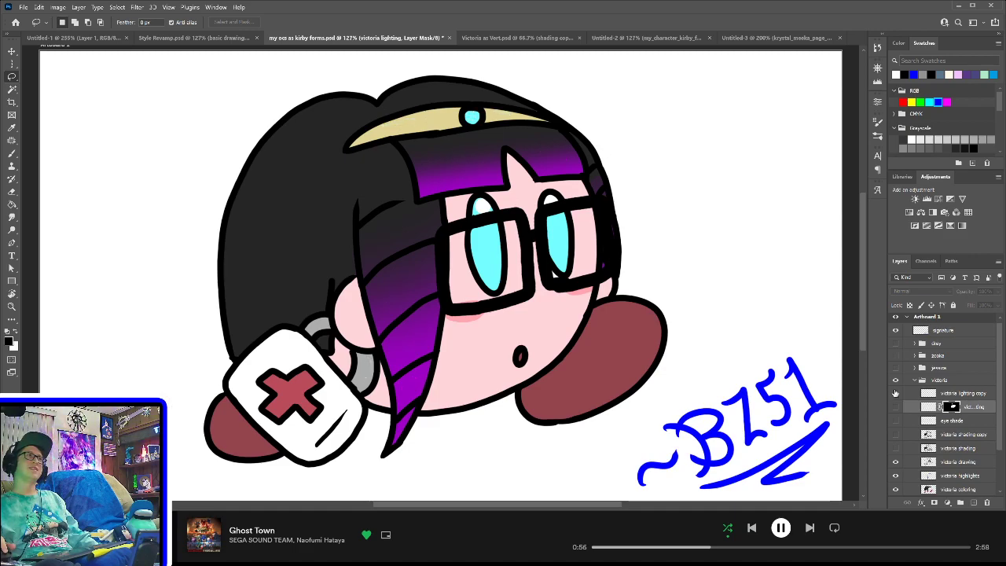
click(896, 394)
click(895, 407)
click(895, 420)
click(895, 434)
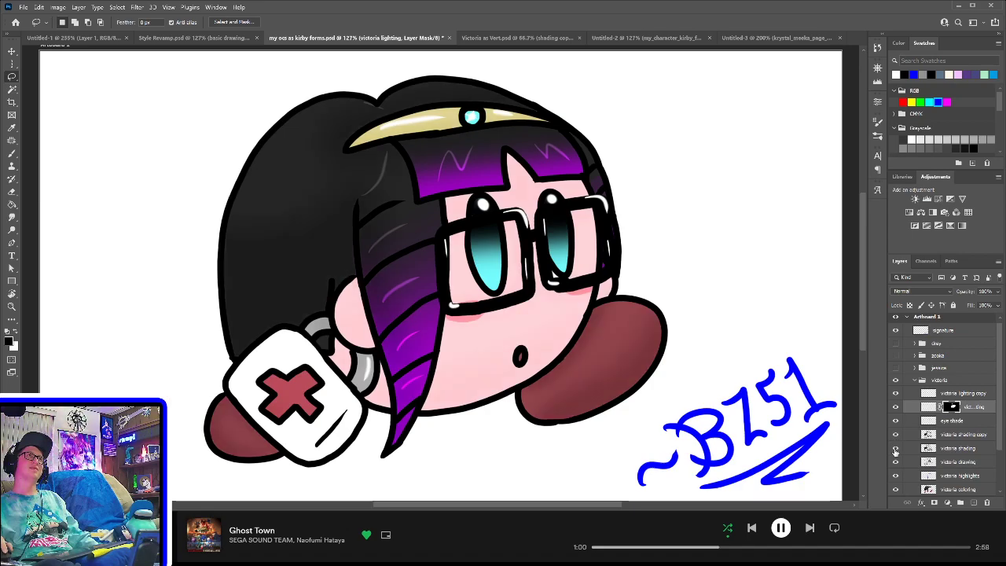
click(895, 448)
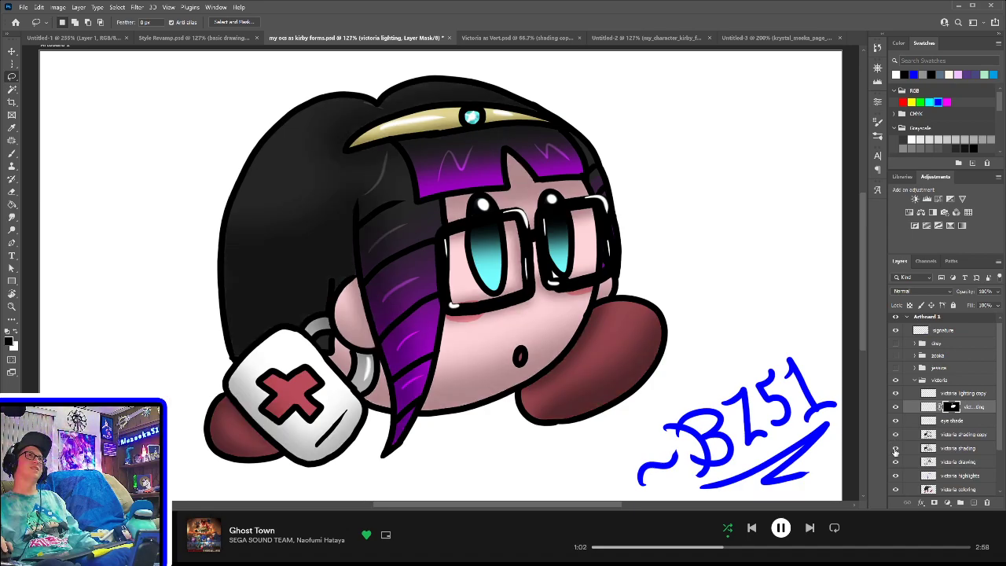
key(ctrl+s)
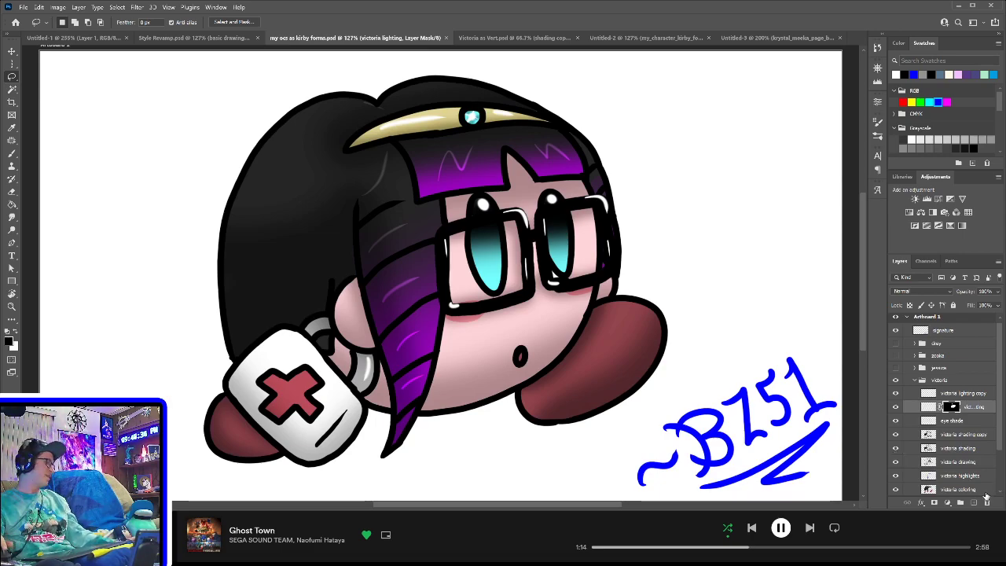
- Draw a wide, flat ellipse about 1754 by 275 px across the character's base and fill it with mid grey
click(9, 281)
click(35, 295)
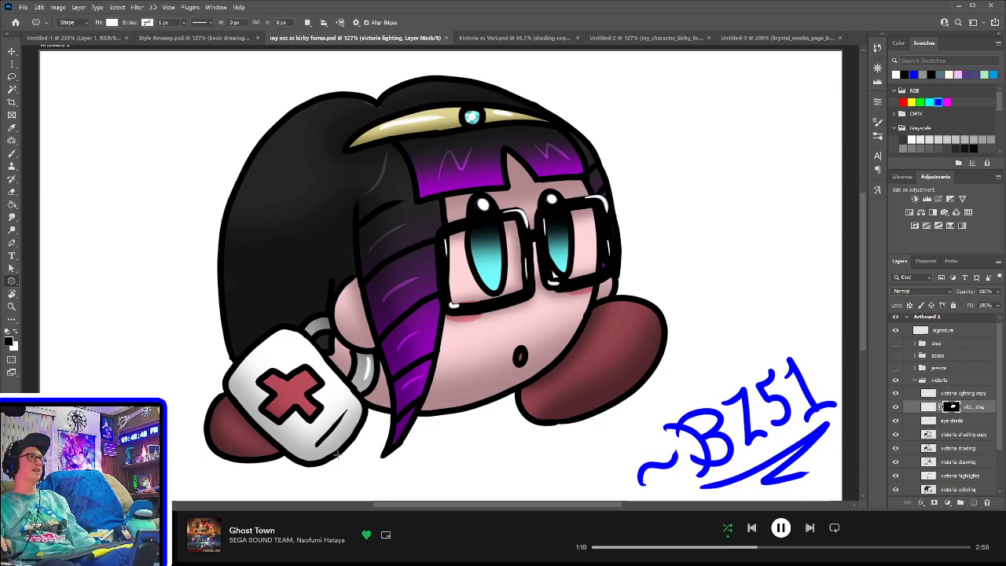
drag(161, 399, 709, 442)
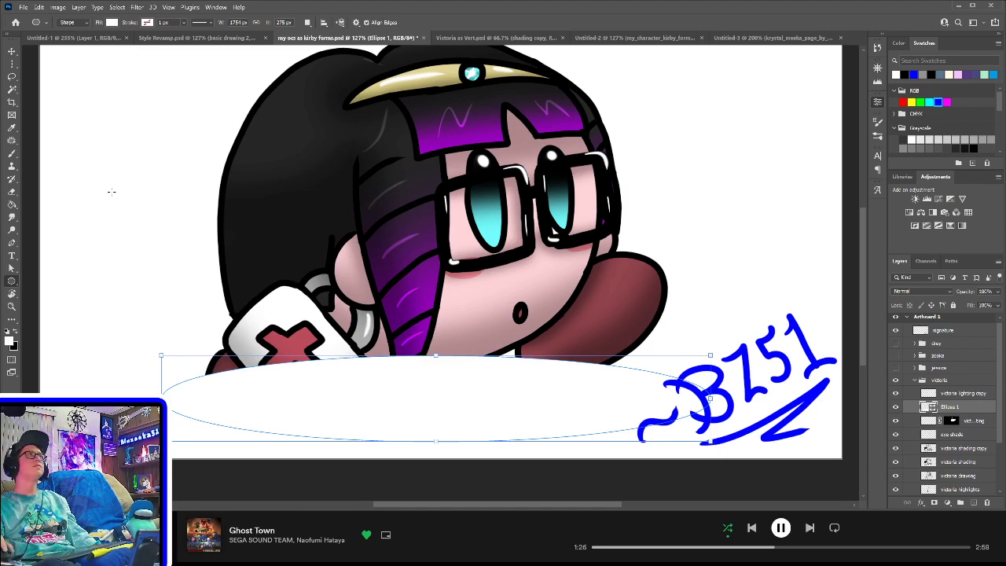
click(80, 72)
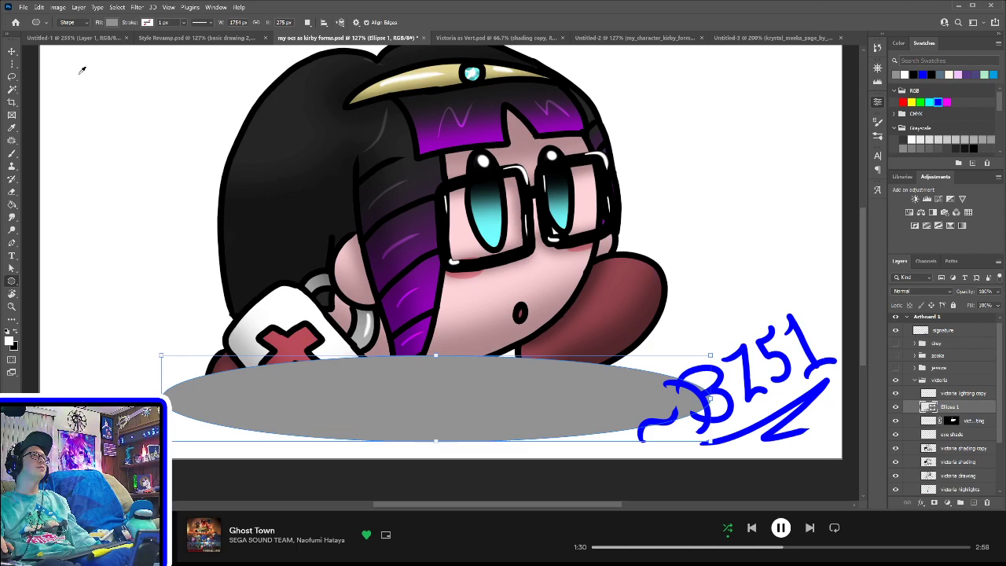
click(12, 52)
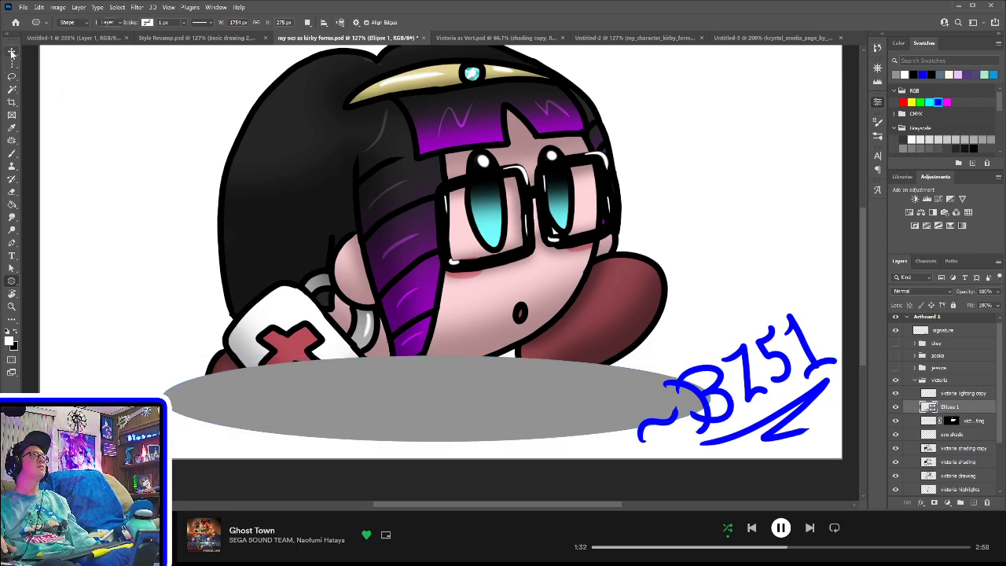
- Move the ellipse layer directly below the "victoria coloring" layer and add an Outer Glow effect to it
drag(975, 408, 962, 442)
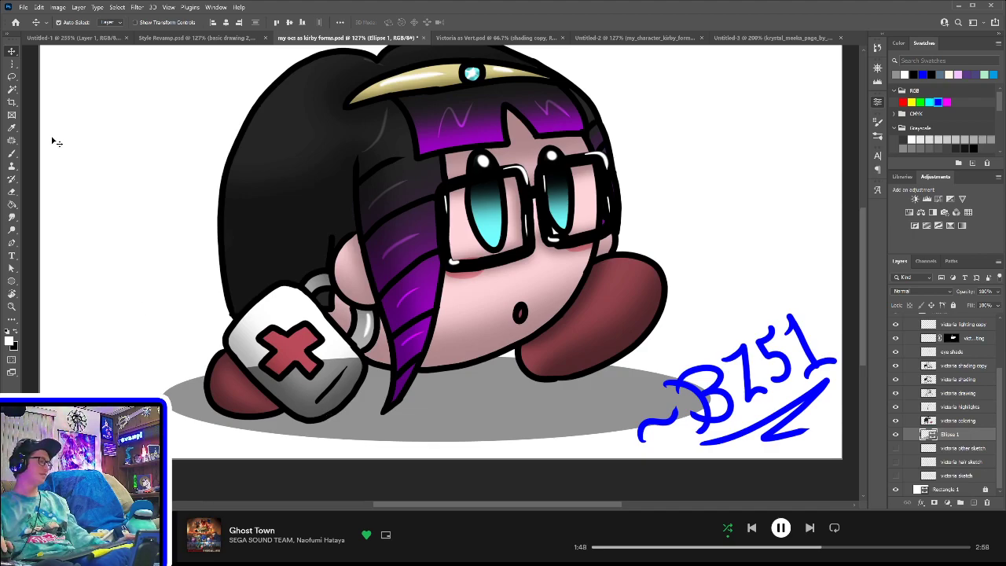
key(b)
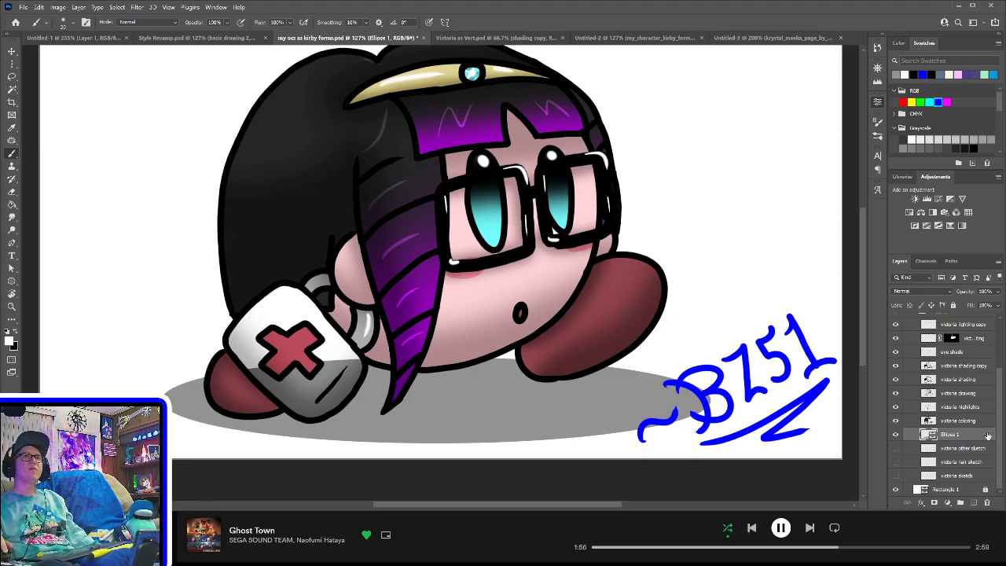
key(h)
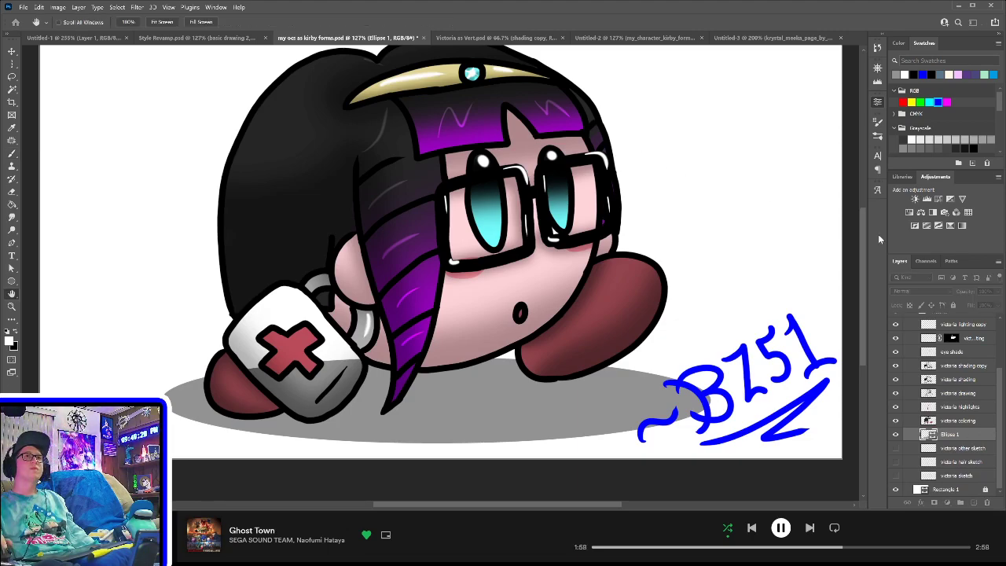
click(682, 242)
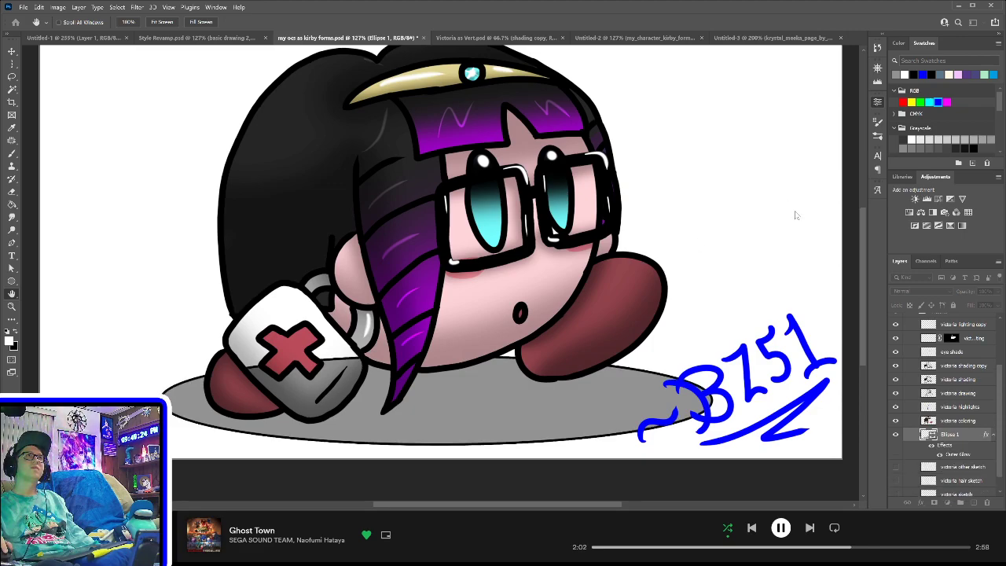
- Match the Outer Glow's colour to the ellipse's grey and widen the glow to soften the shadow's edge
key(i)
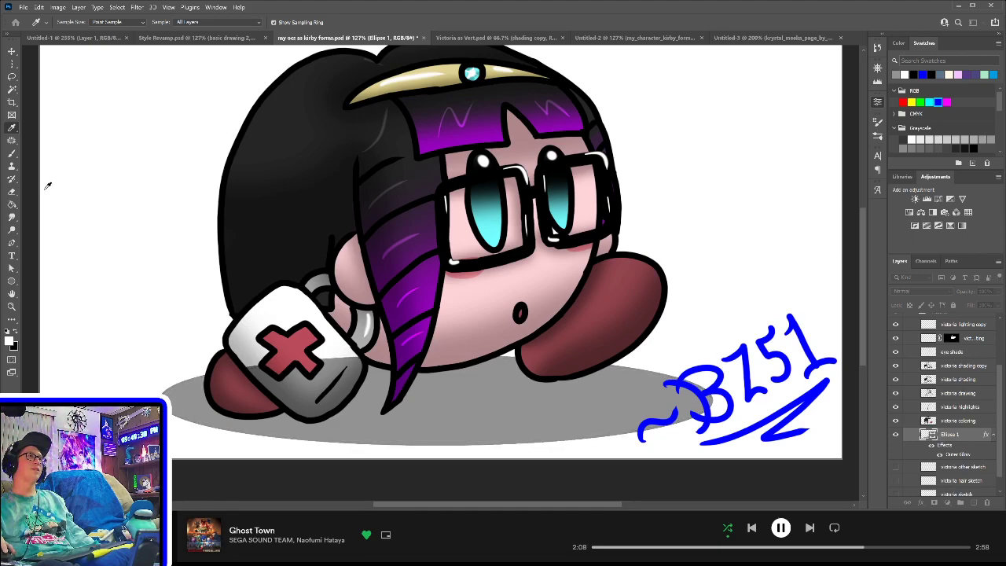
key(h)
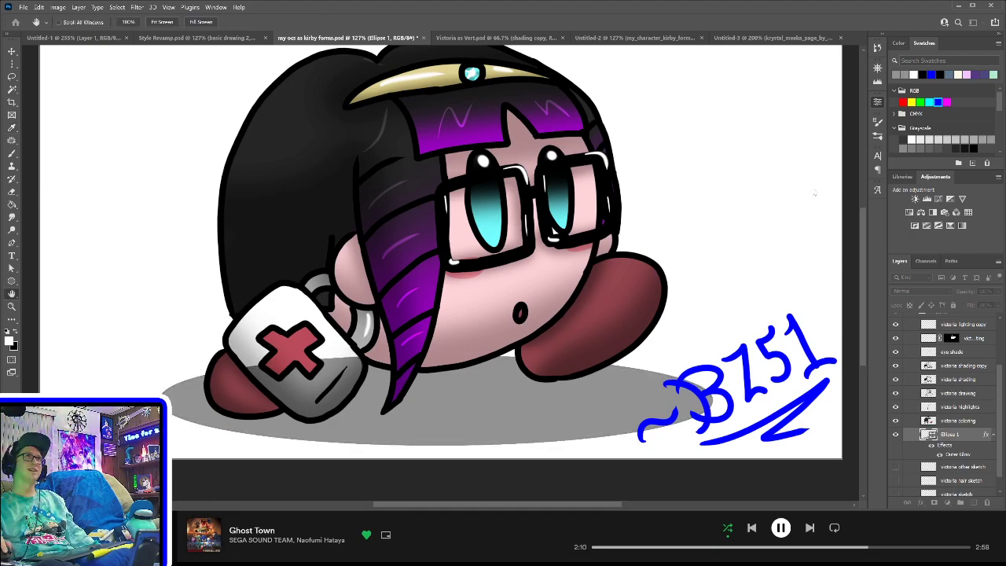
click(797, 270)
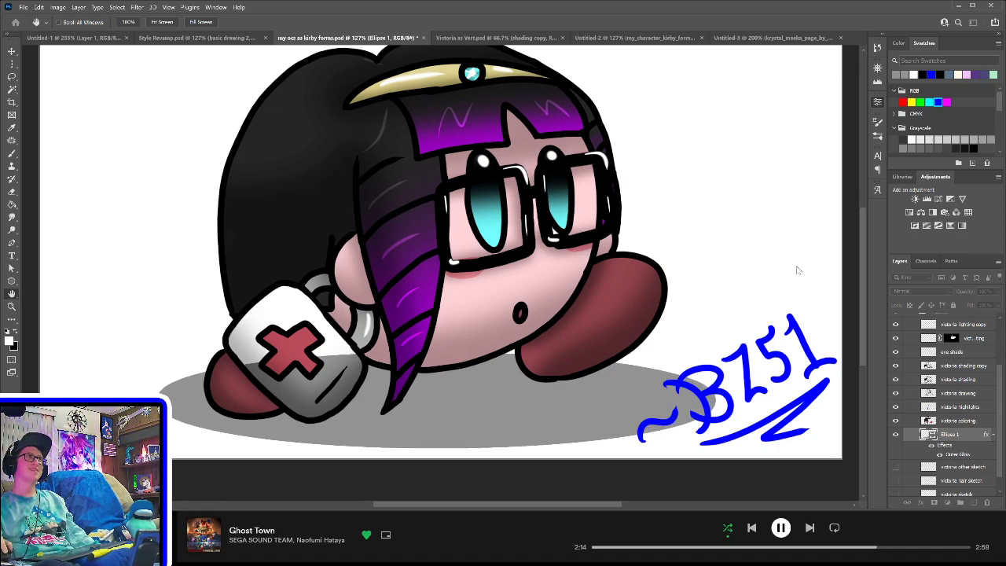
mouse_move(820, 260)
mouse_down()
mouse_move(808, 261)
mouse_move(820, 271)
mouse_move(807, 266)
mouse_up()
text(20)
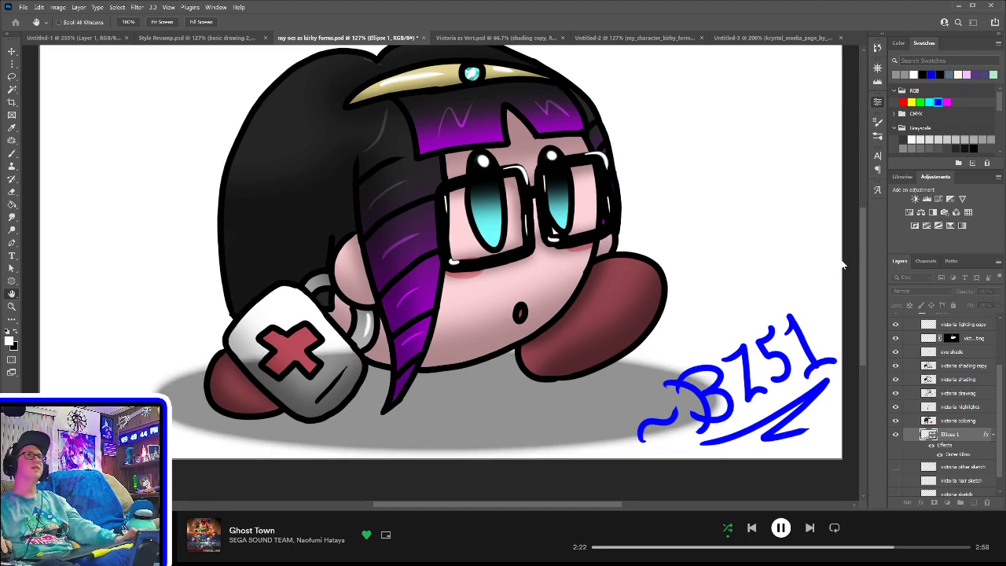
drag(833, 259, 839, 259)
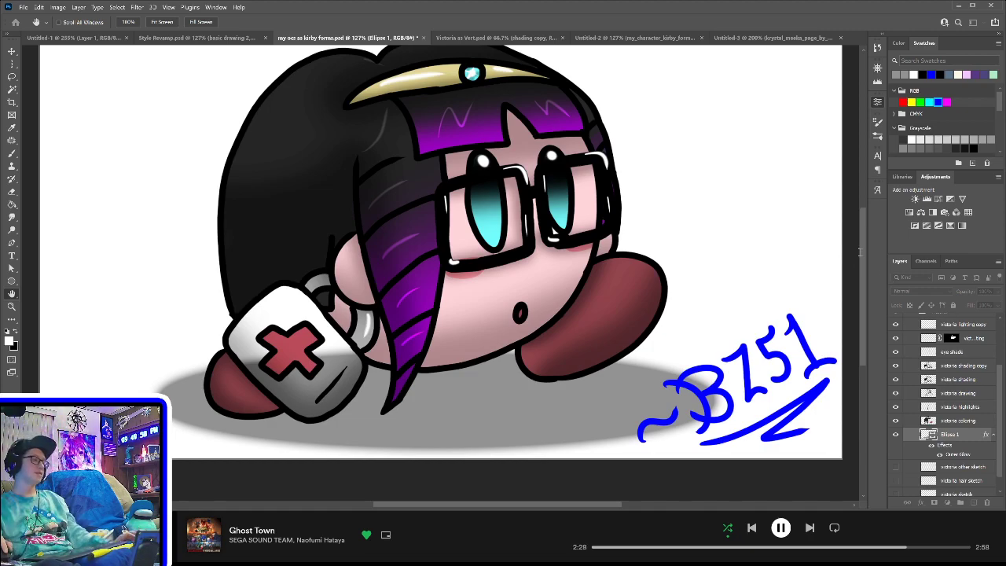
drag(860, 256, 872, 259)
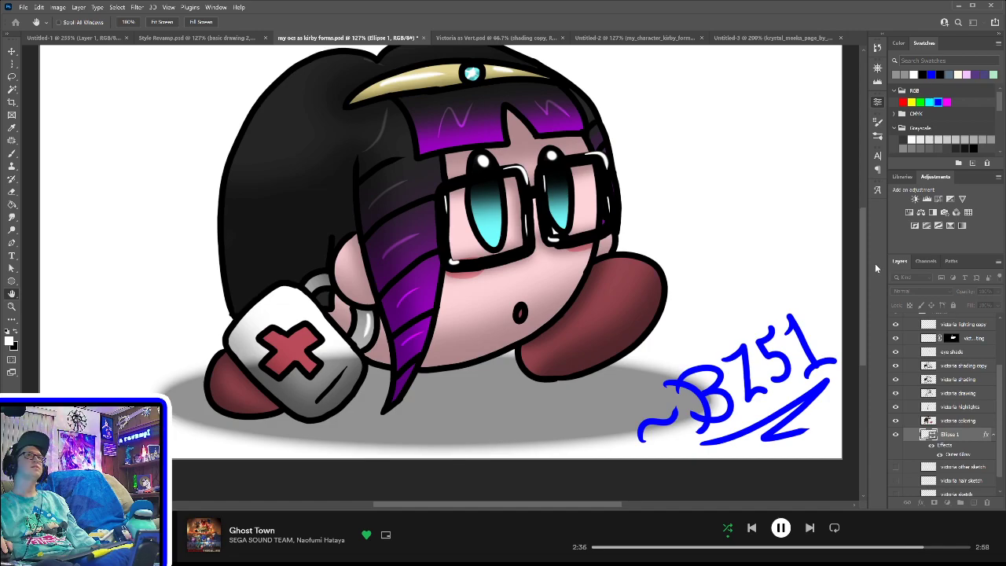
text(20)
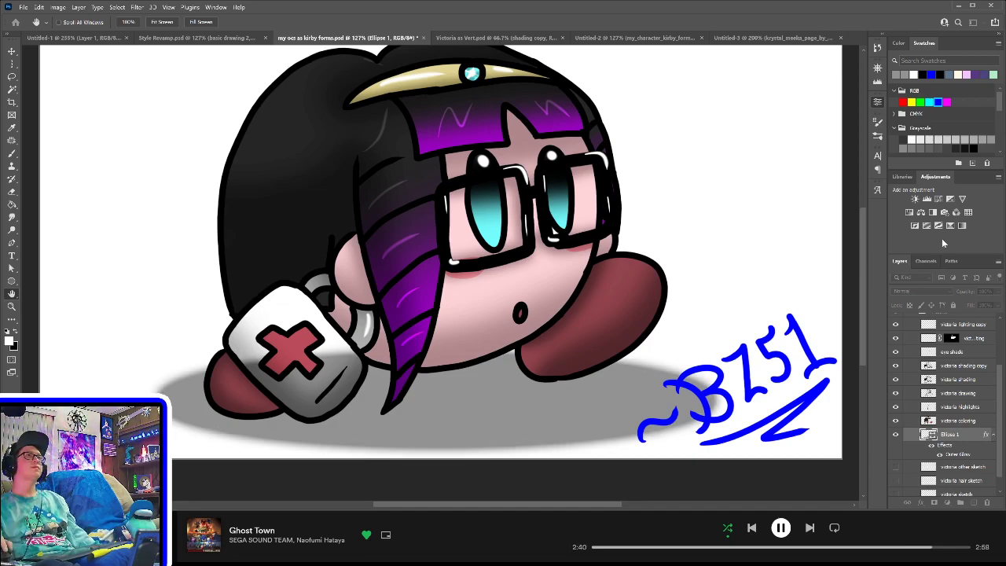
text(b)
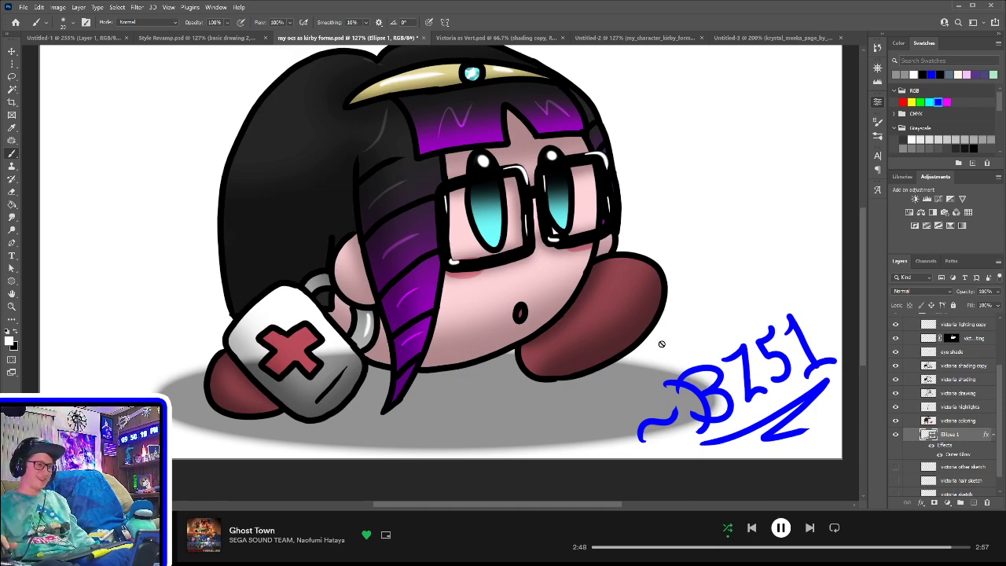
- Shift the ellipse shadow slightly left and up beneath the character, clearing most of the signature
drag(634, 330, 652, 364)
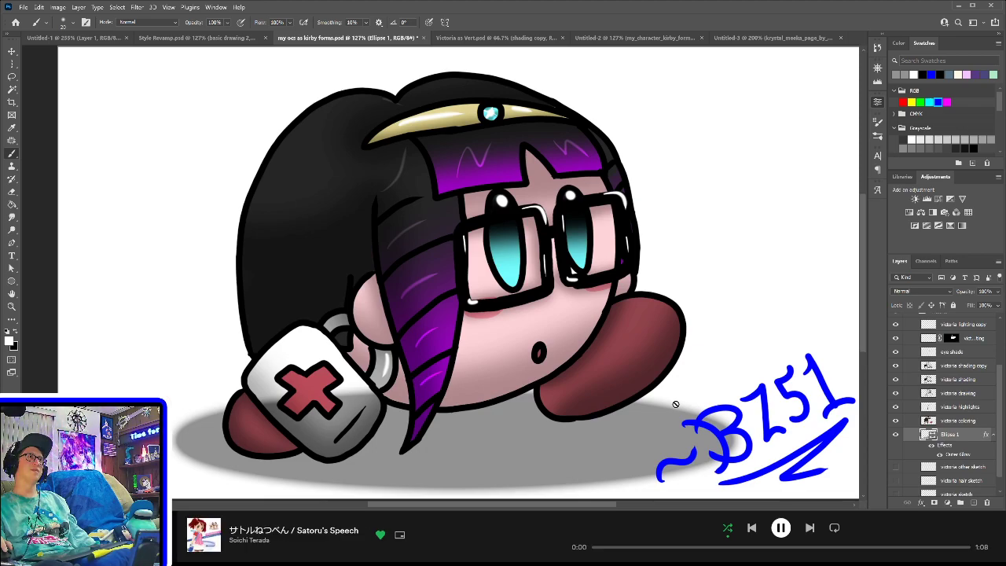
click(11, 51)
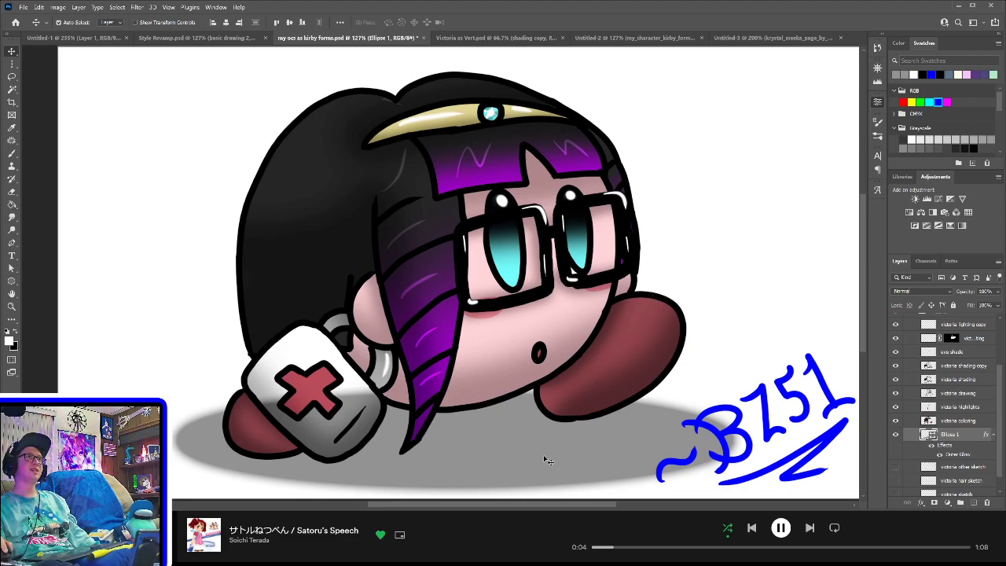
drag(509, 454, 478, 445)
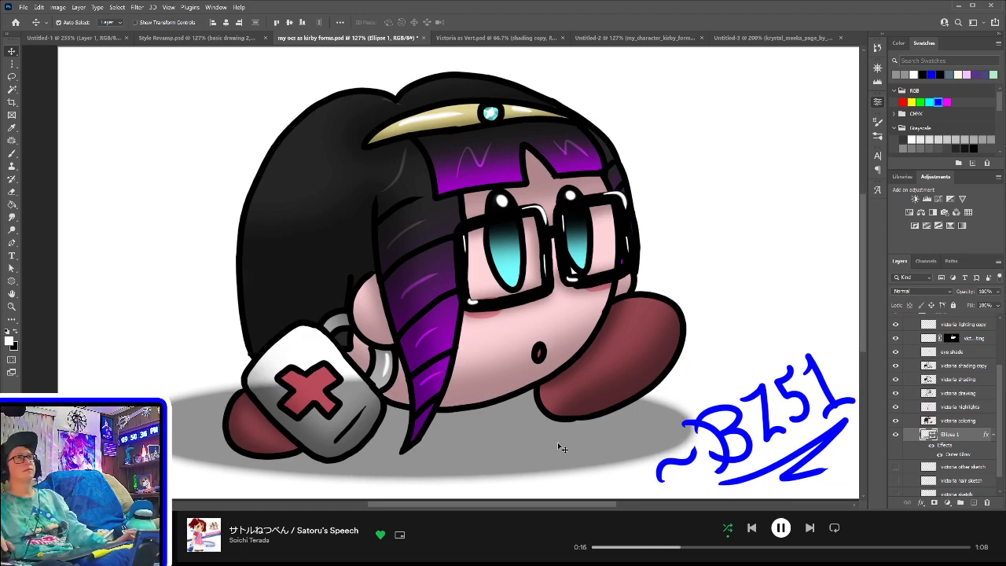
- Select the medical bag's white front around the cross on the "victoria drawing" layer with the Magic Wand and expand the selection
click(965, 422)
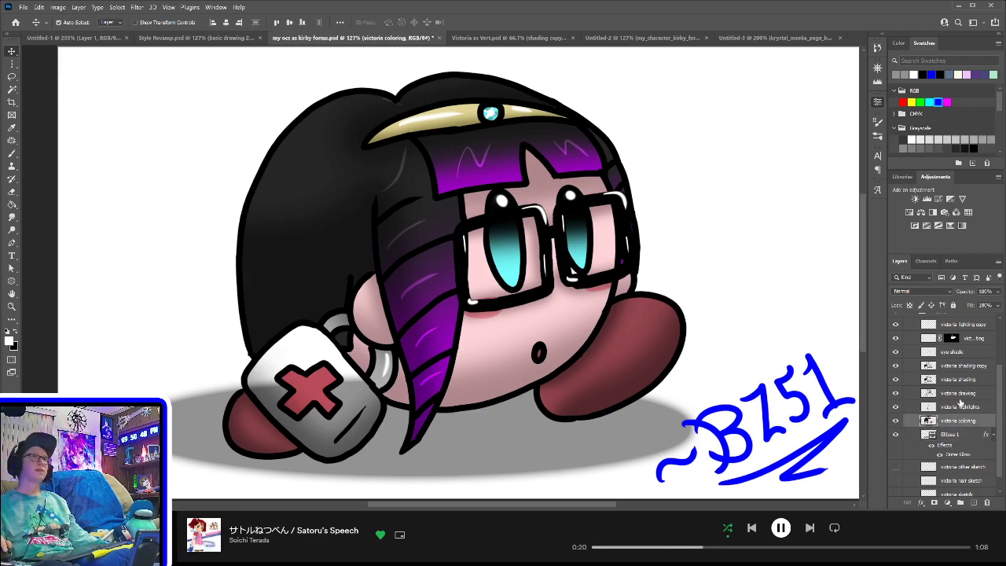
click(956, 394)
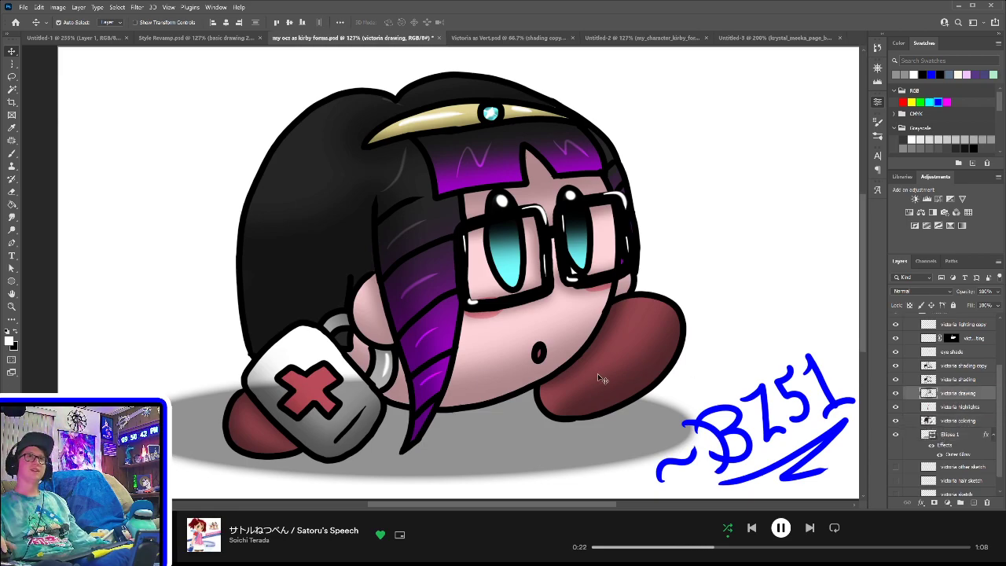
key(w)
click(306, 355)
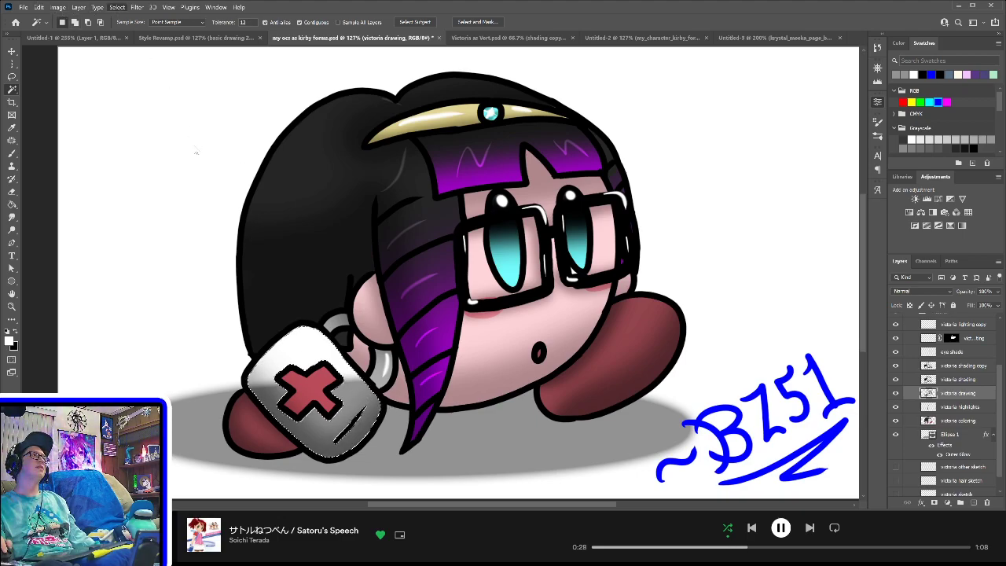
click(229, 164)
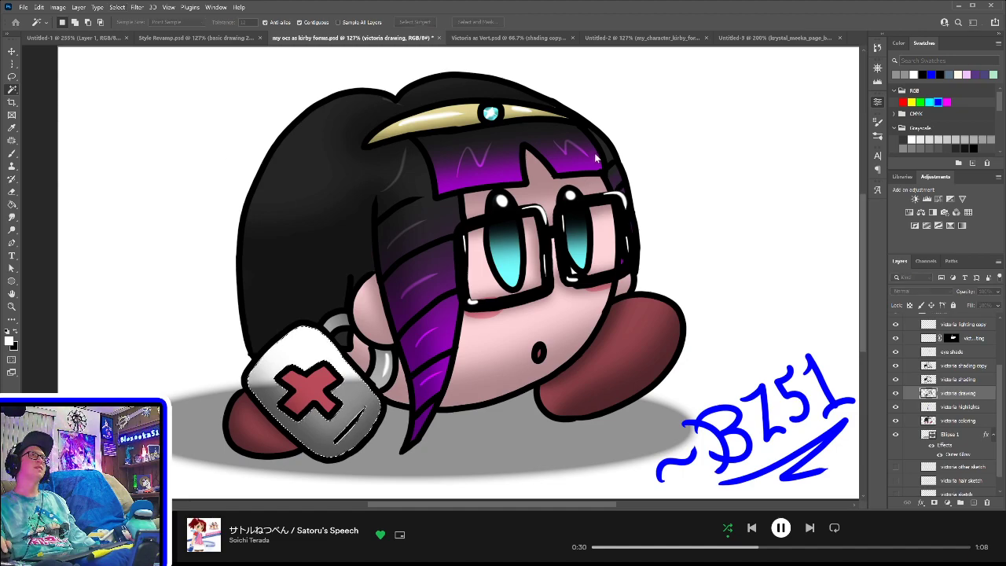
click(556, 169)
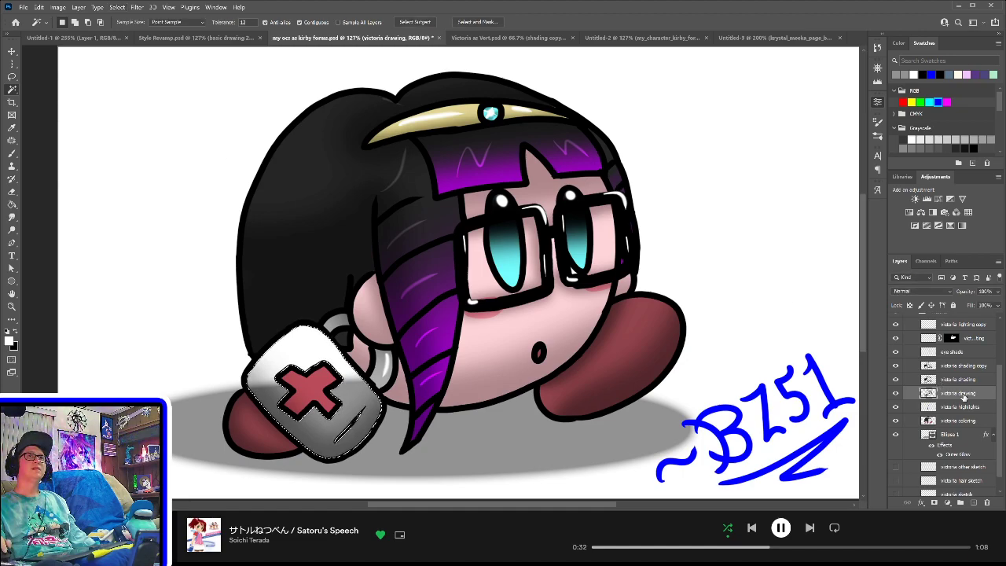
- Paint the selected bag front solid white on the "victoria coloring" layer with a 700 px brush, deselect, and save the document
click(964, 422)
key(b)
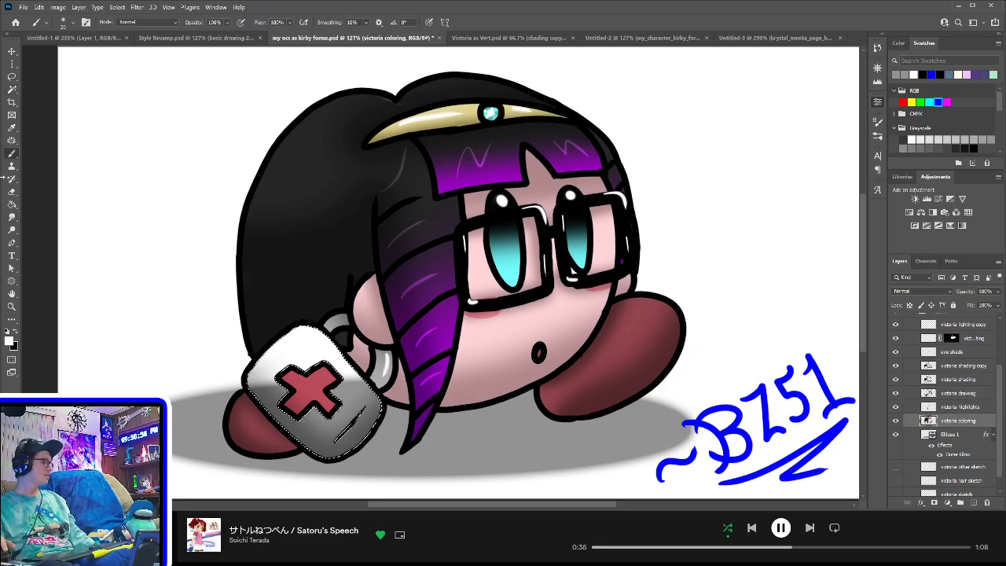
key(bracketright)
key(bracketright)
key(bracketright)
key(bracketright)
key(bracketright)
key(bracketright)
key(bracketright)
key(bracketright)
key(bracketright)
key(bracketright)
key(bracketright)
key(bracketright)
key(bracketright)
key(bracketright)
key(bracketright)
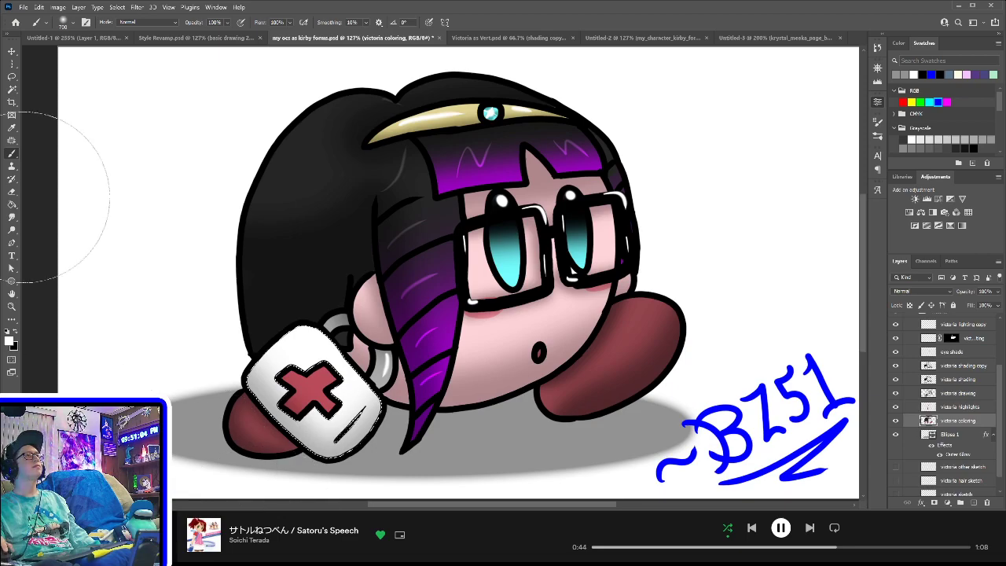
click(12, 76)
click(103, 124)
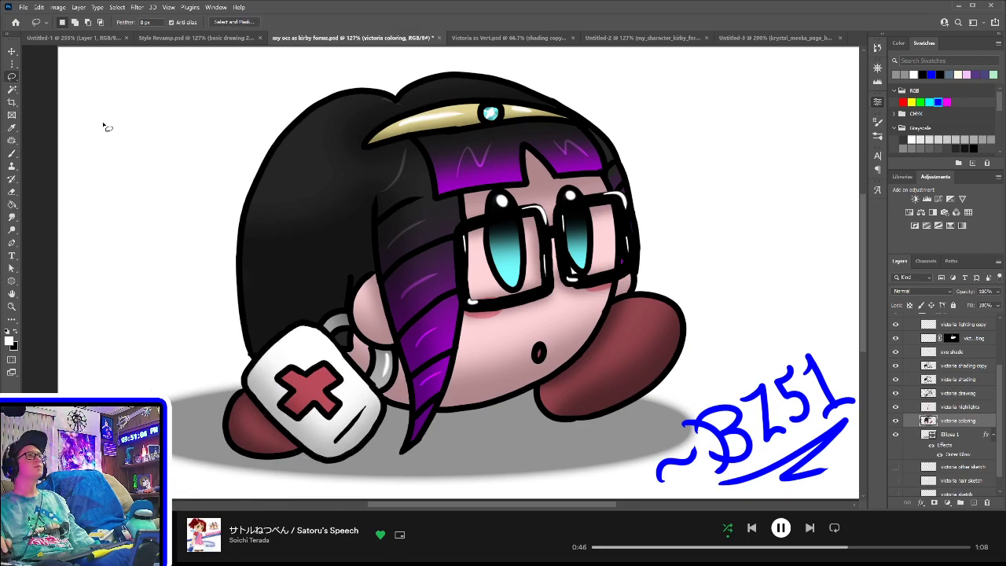
key(ctrl+s)
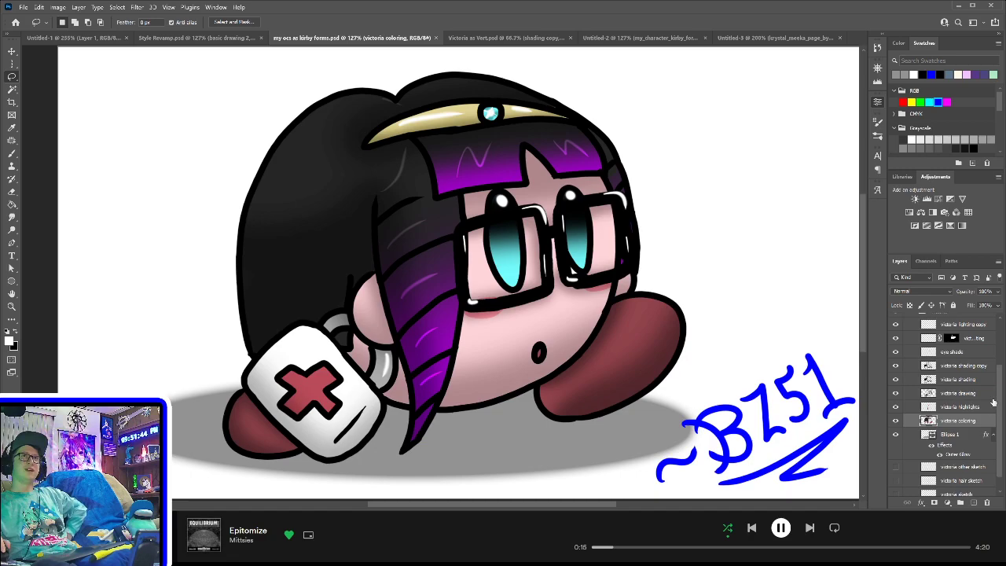
- Check the blend modes and opacities of the Victoria shading, highlights and lighting layers, toggling the highlights' visibility to compare
click(967, 381)
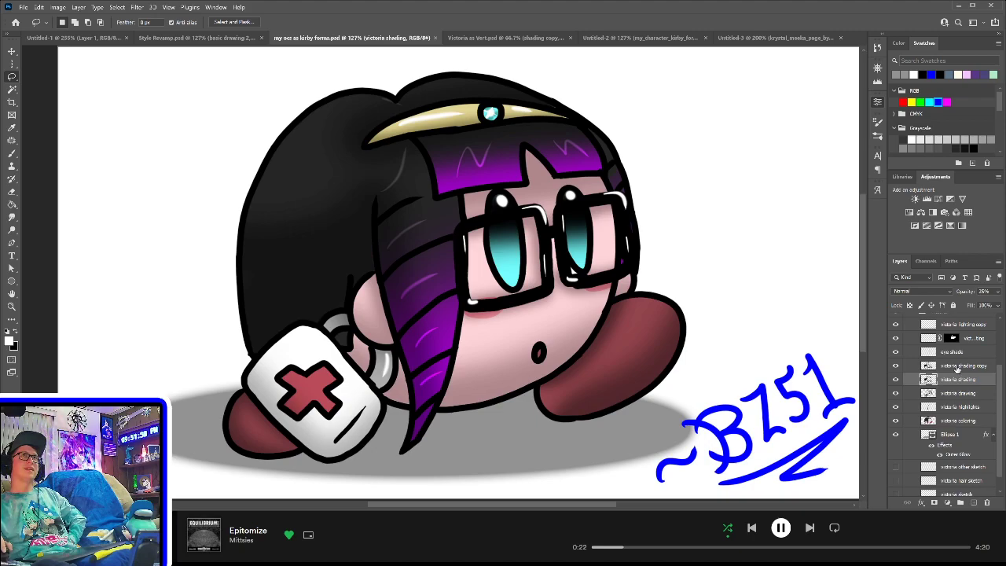
click(956, 368)
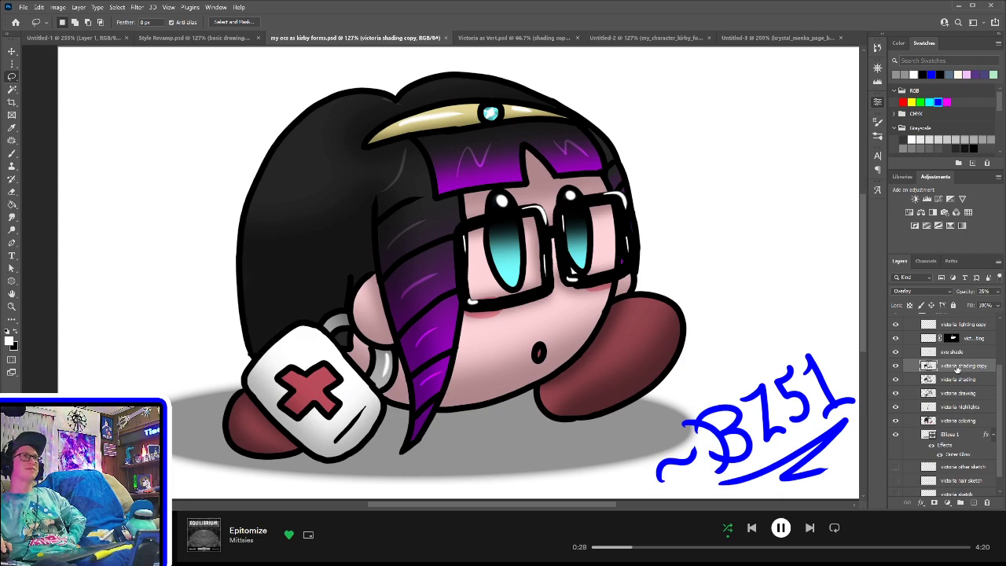
key(alt+shift+n)
click(964, 407)
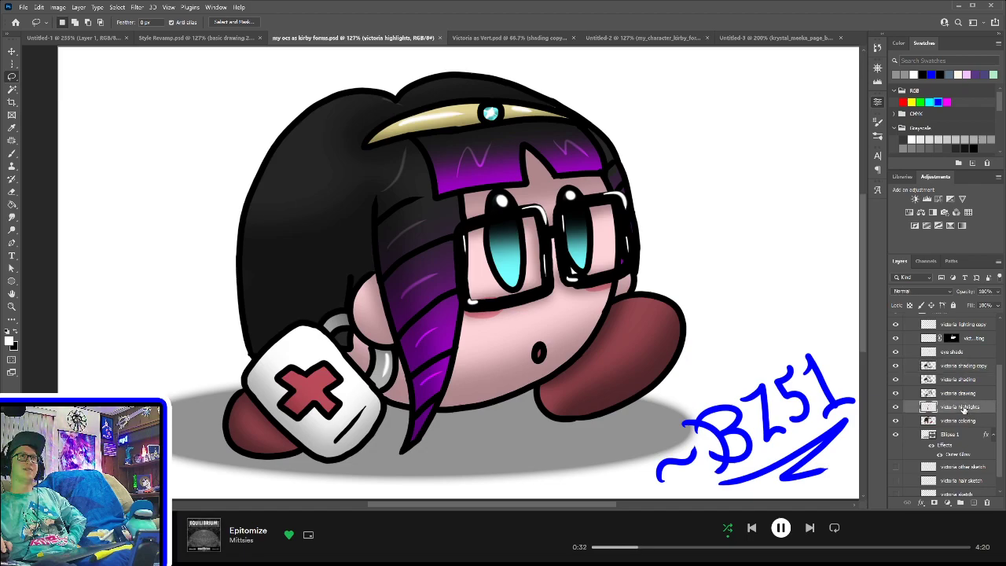
scroll(964, 410, up, 2)
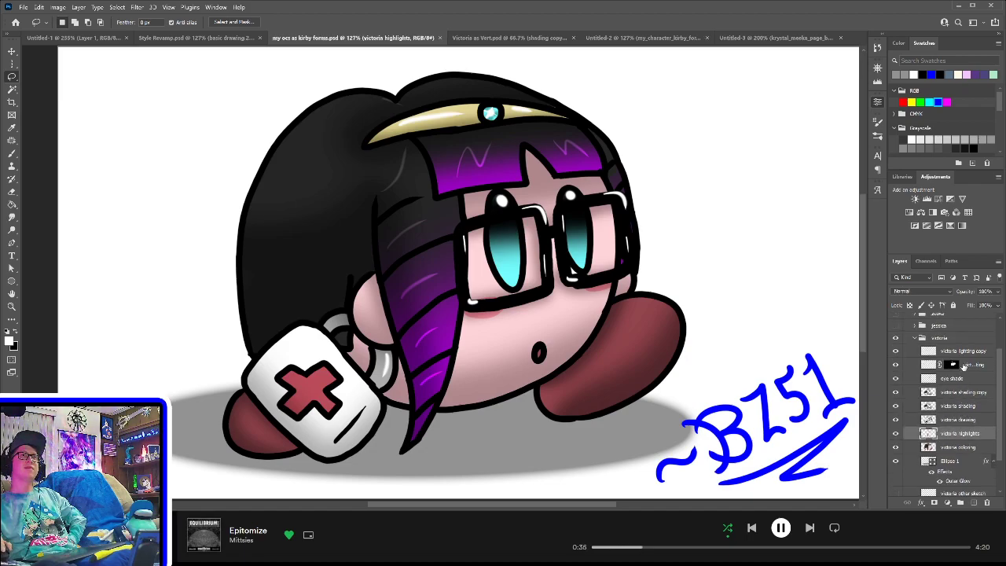
click(896, 433)
click(896, 433)
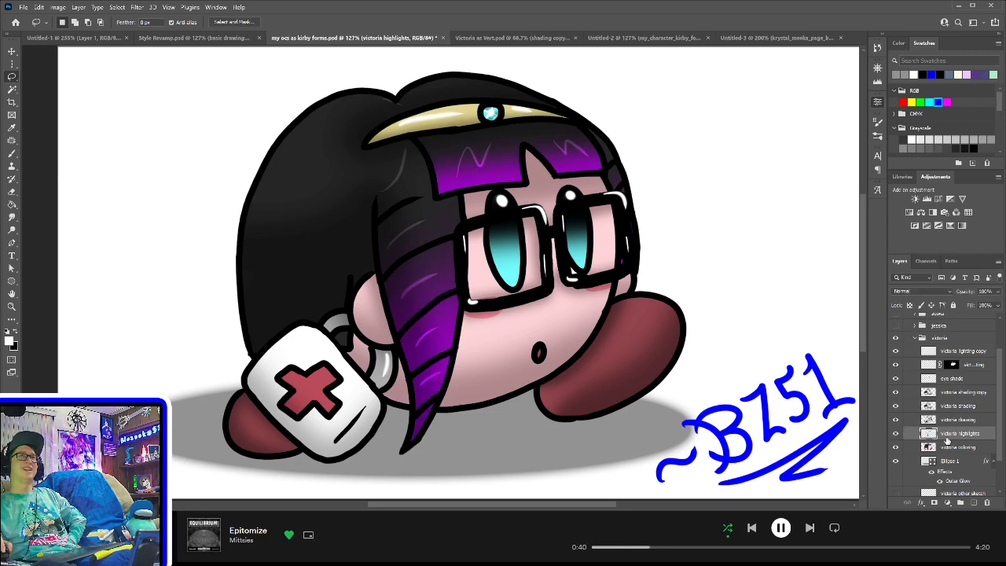
click(954, 351)
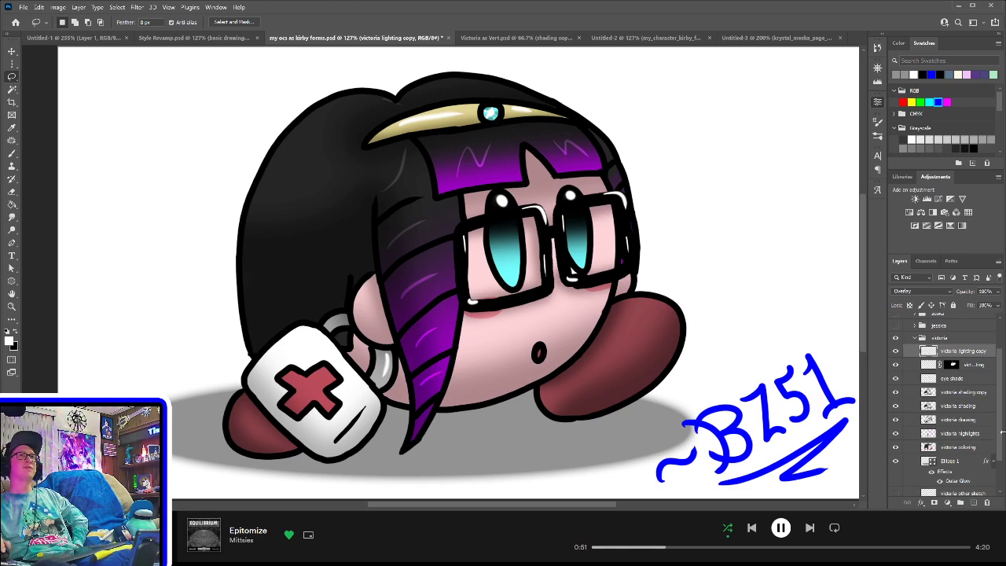
click(975, 367)
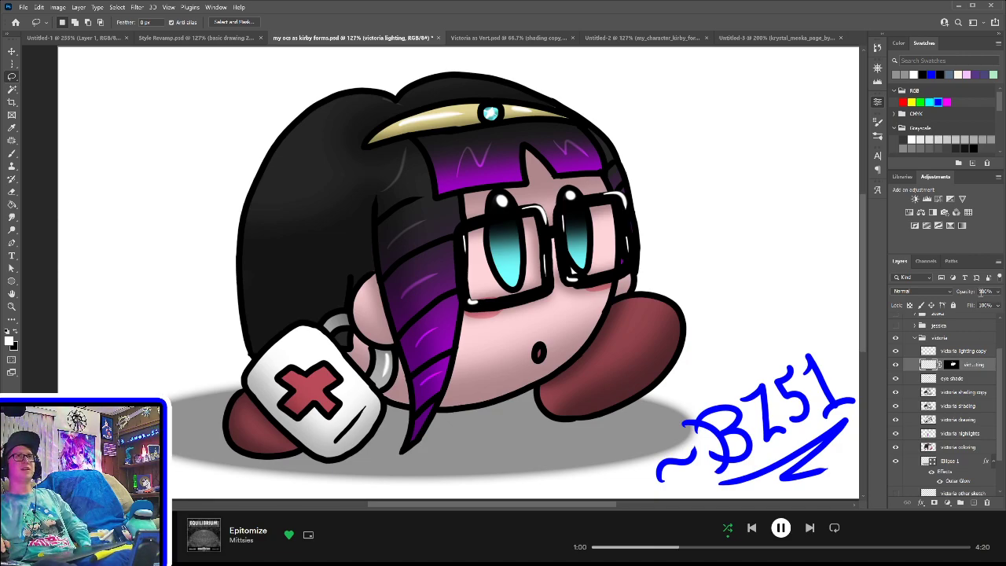
click(969, 352)
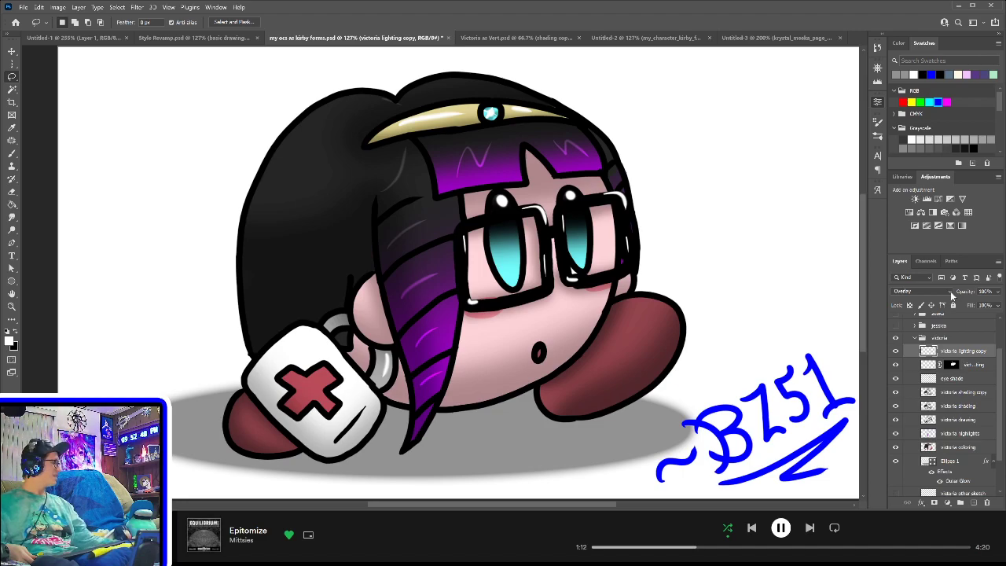
- Save the document and switch to the "Victoria as Vert.psd" document
key(ctrl+s)
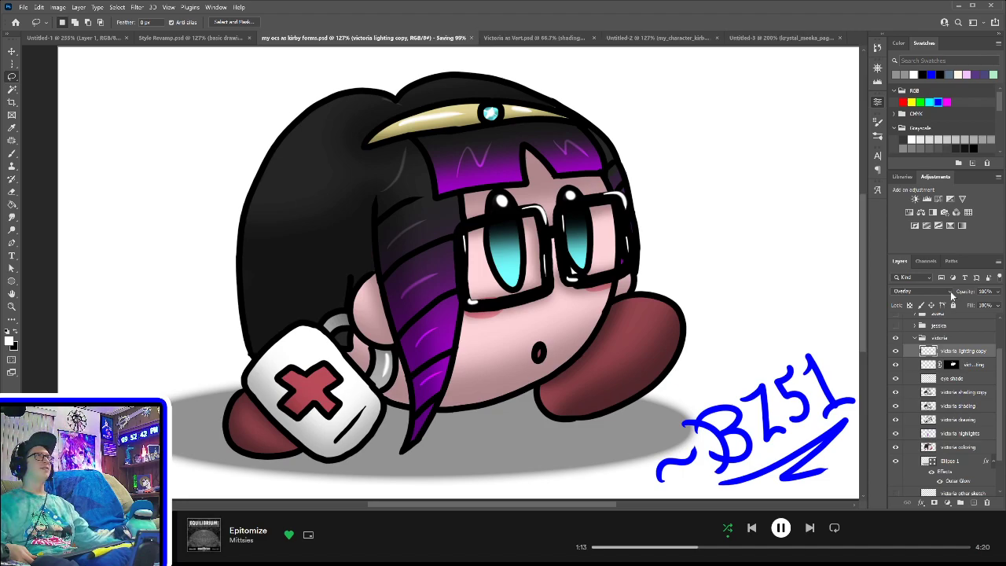
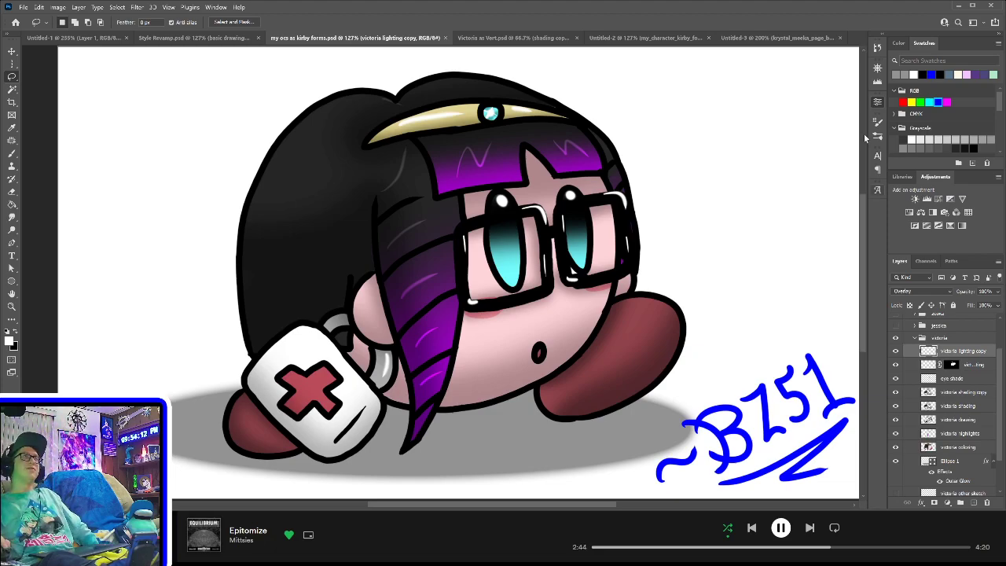
click(509, 38)
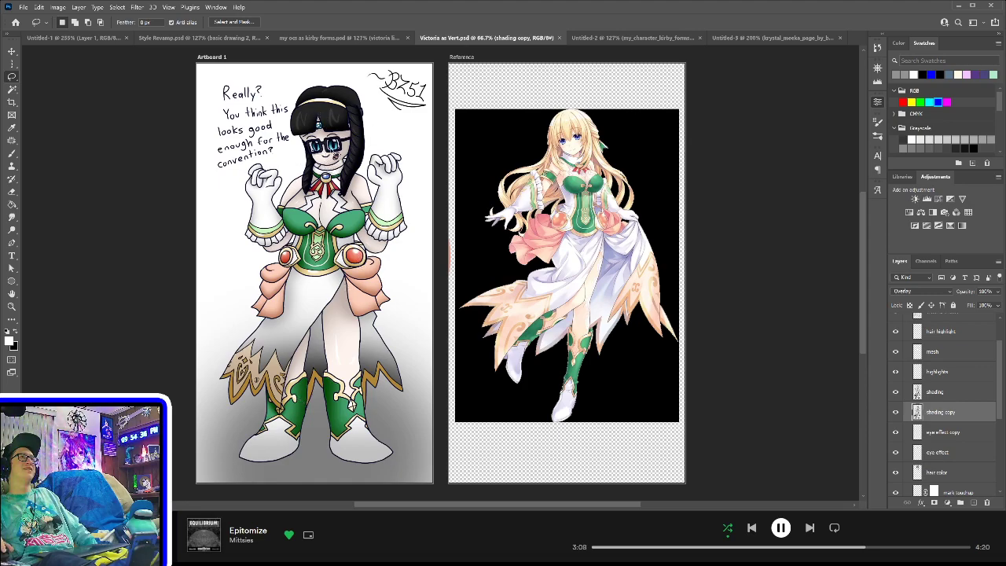
- Return to the "my ocs as kirby forms.psd" document and compare the blend modes of the two Victoria lighting layers
click(315, 37)
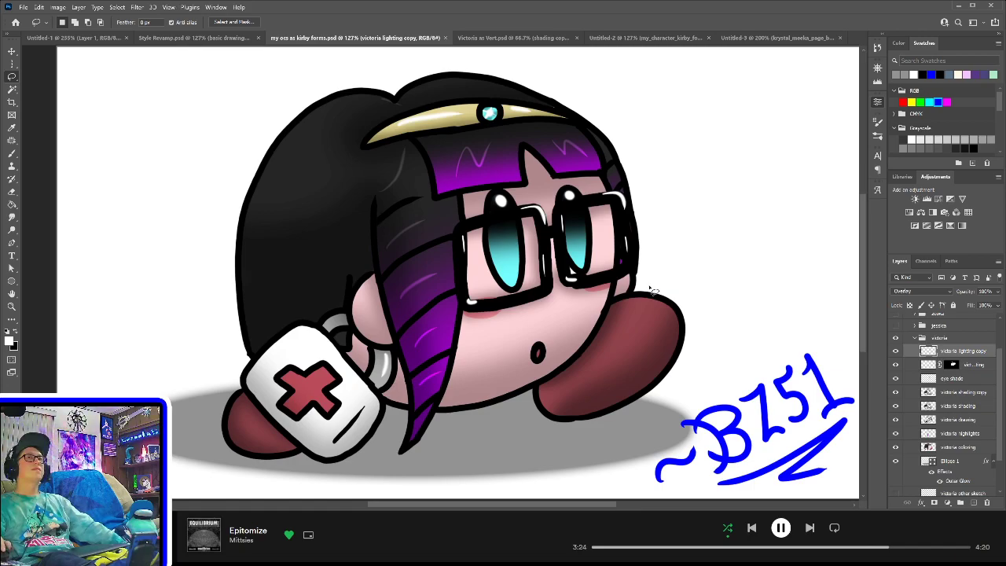
click(975, 368)
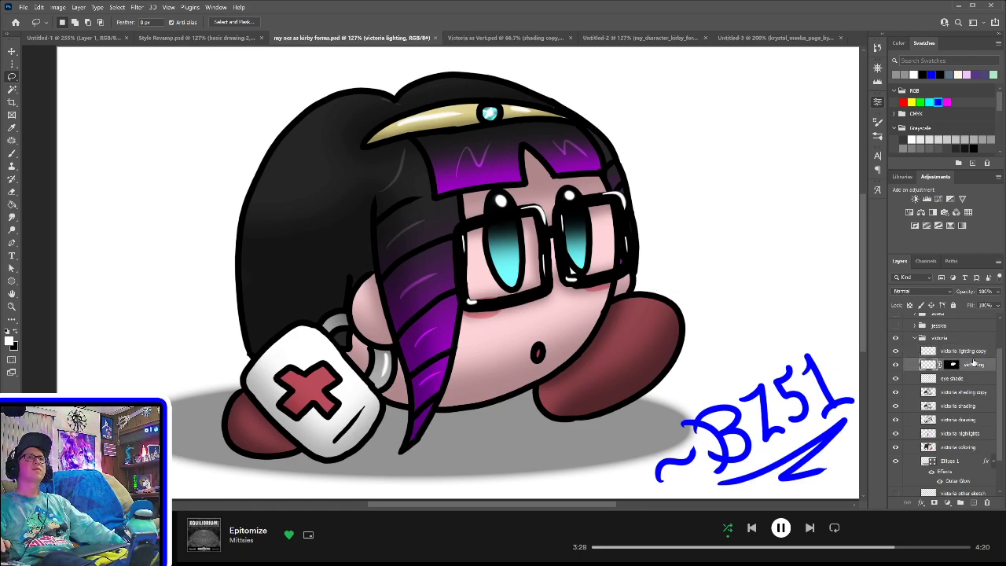
click(979, 354)
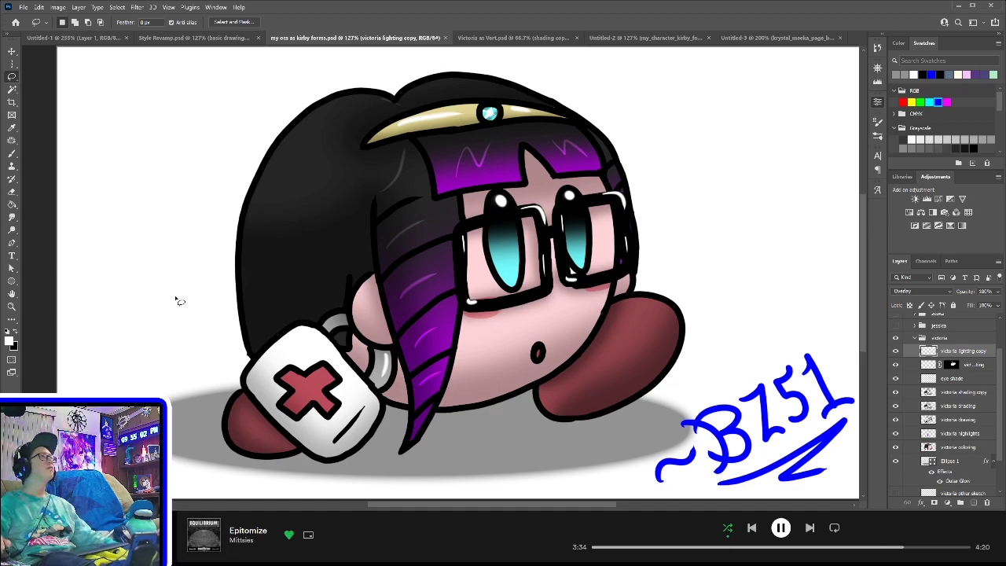
- Switch to the "Style Revamp.psd" document, add a new layer above "basic drawing 2", and reset the colours to a black foreground
click(13, 152)
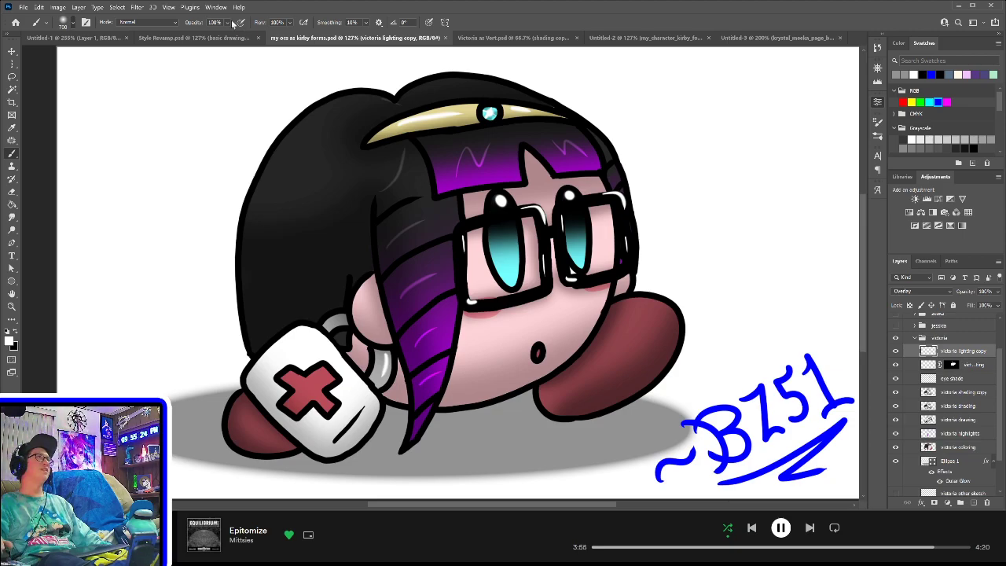
click(197, 38)
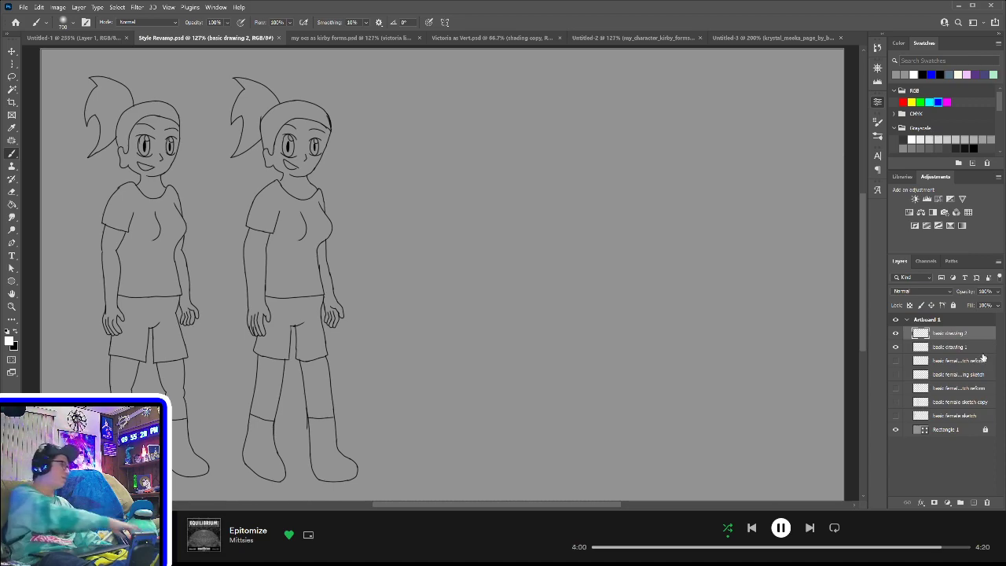
key(Return)
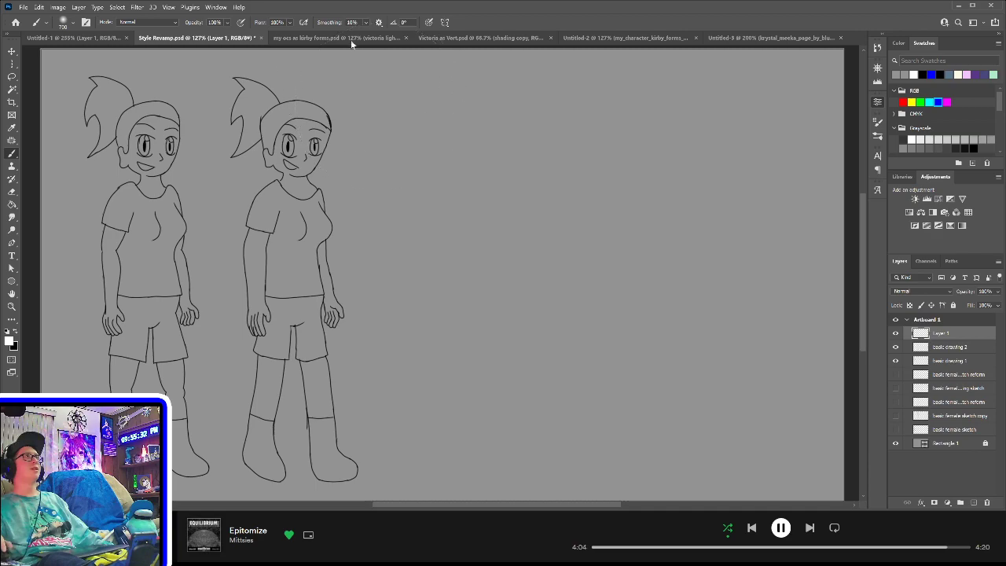
click(65, 25)
click(87, 147)
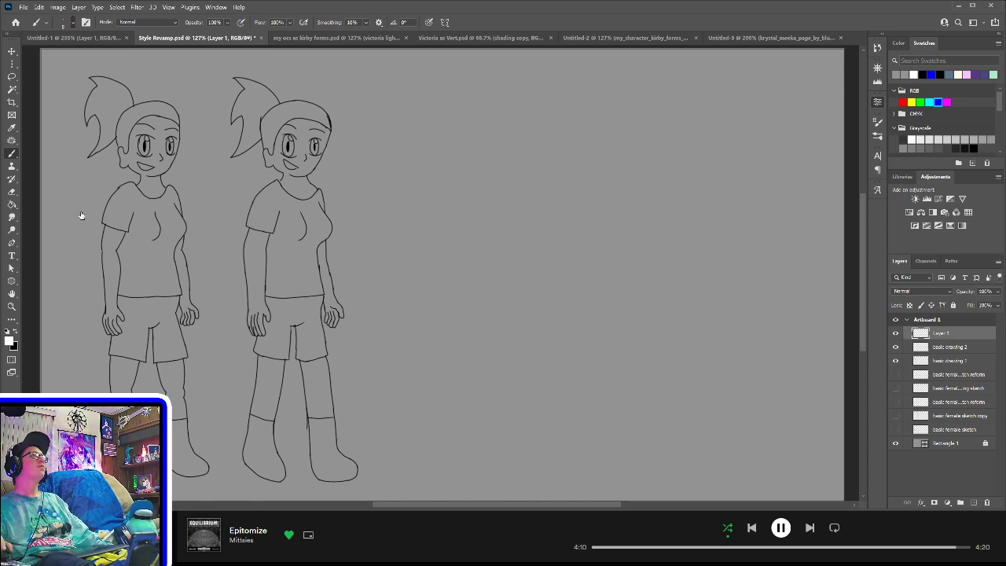
key(e)
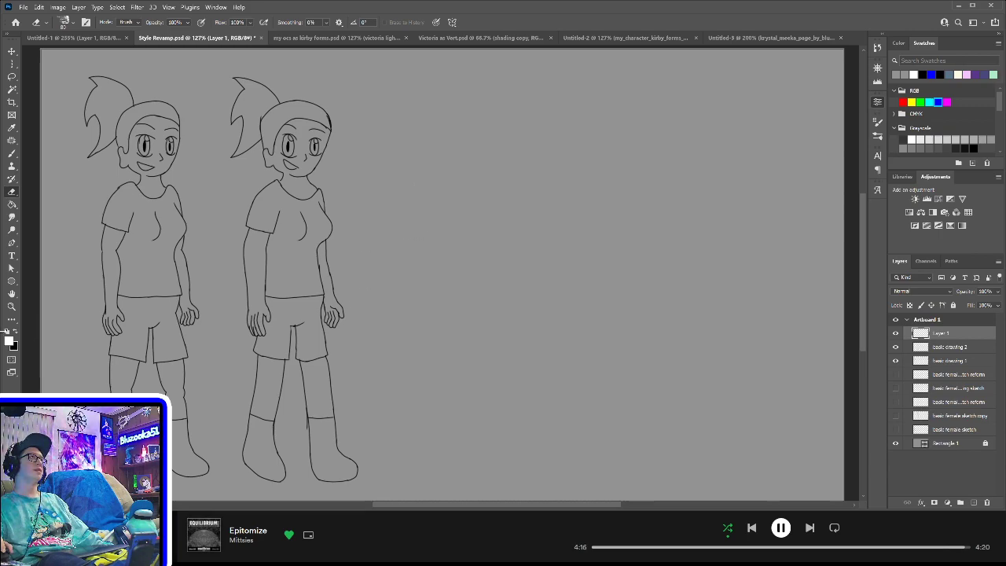
click(7, 332)
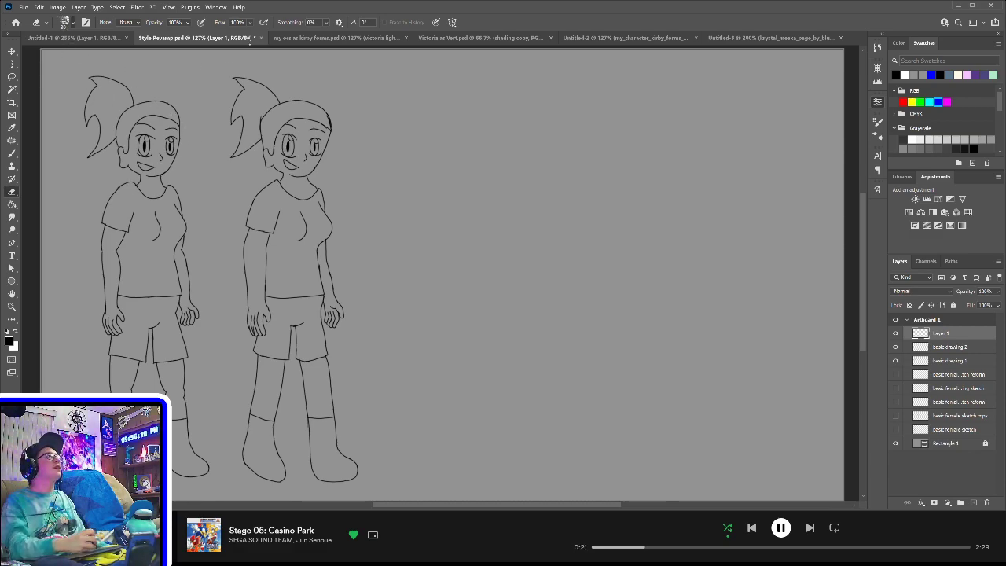
- Try out two different line brushes with loose freehand curves and a vertical stroke on the new layer, undoing each one
key(b)
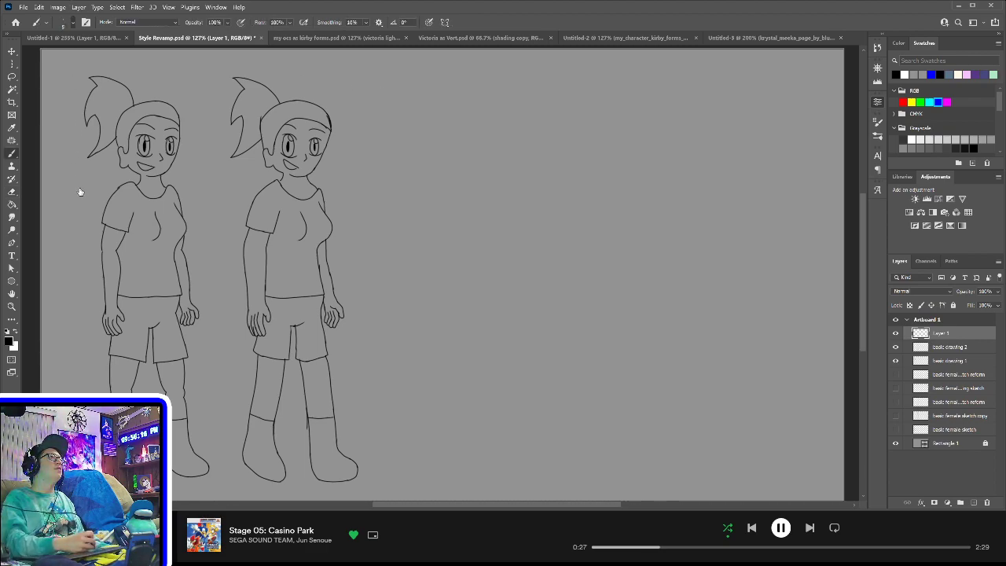
key(e)
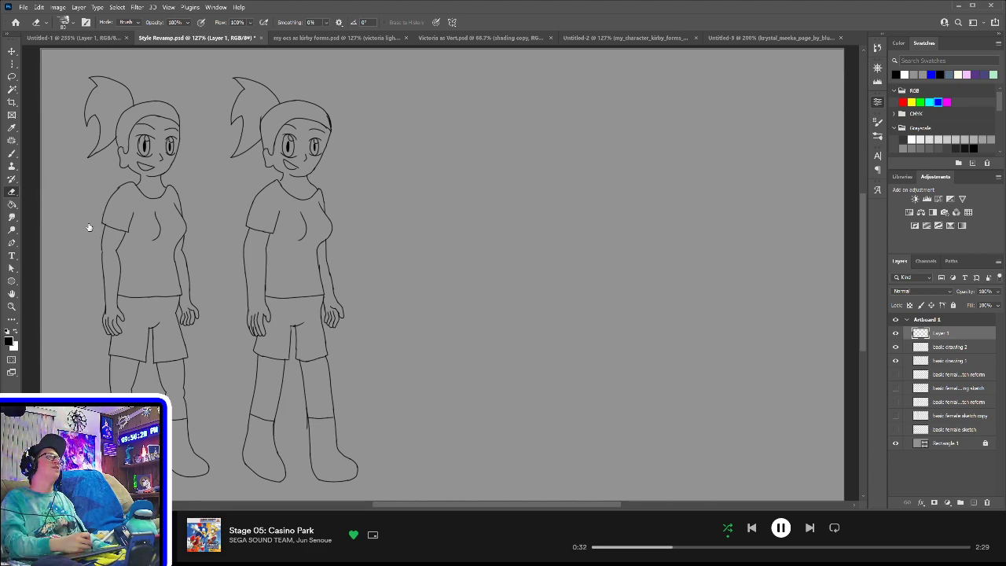
key(b)
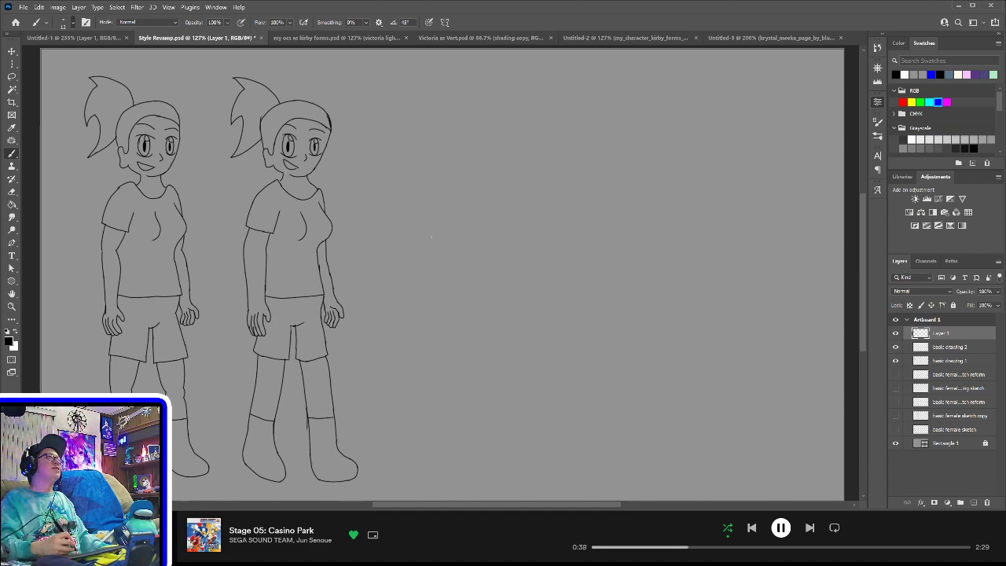
mouse_move(417, 225)
mouse_down()
mouse_move(578, 228)
mouse_move(427, 313)
mouse_up()
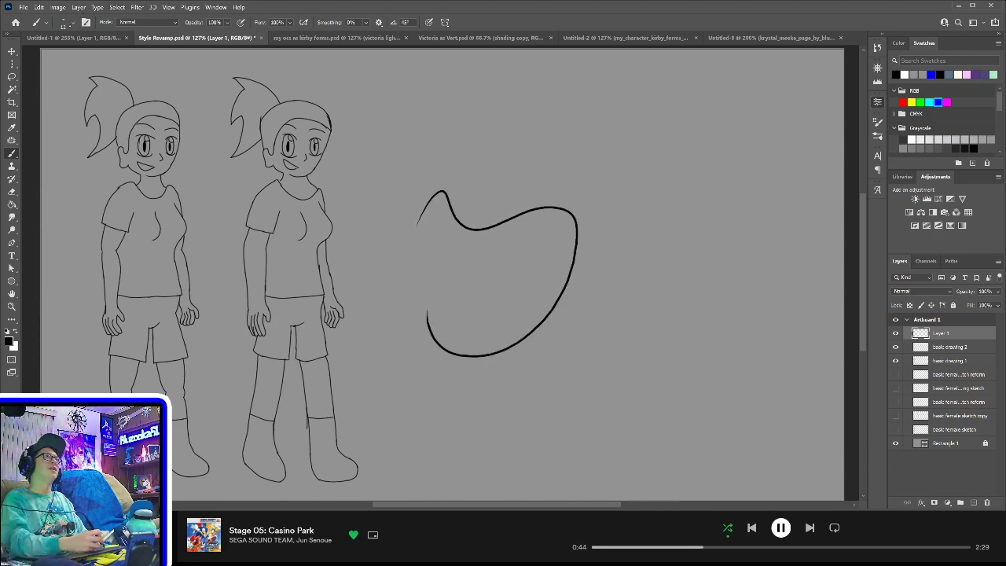
key(ctrl+z)
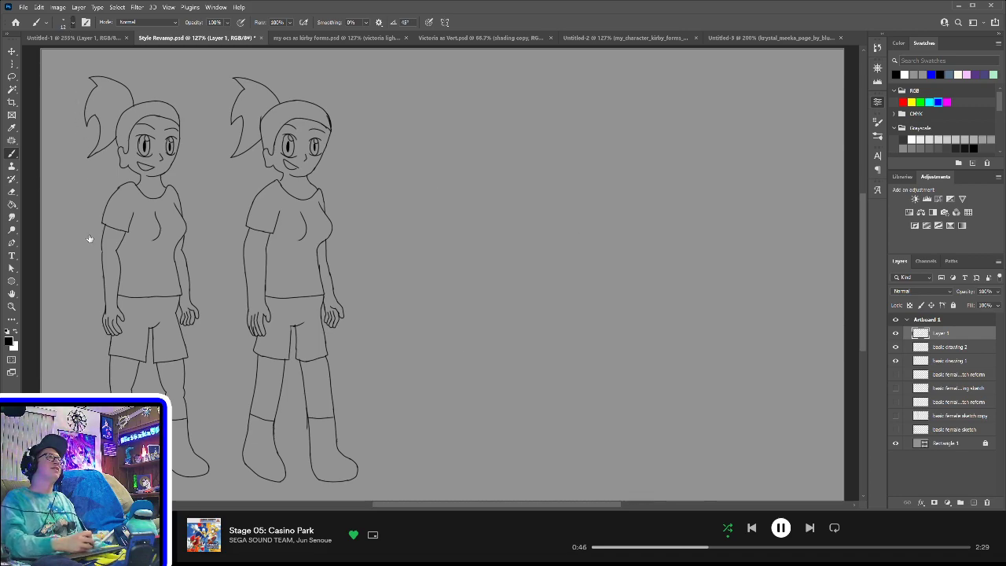
mouse_move(411, 221)
mouse_down()
mouse_move(574, 199)
mouse_move(430, 291)
mouse_up()
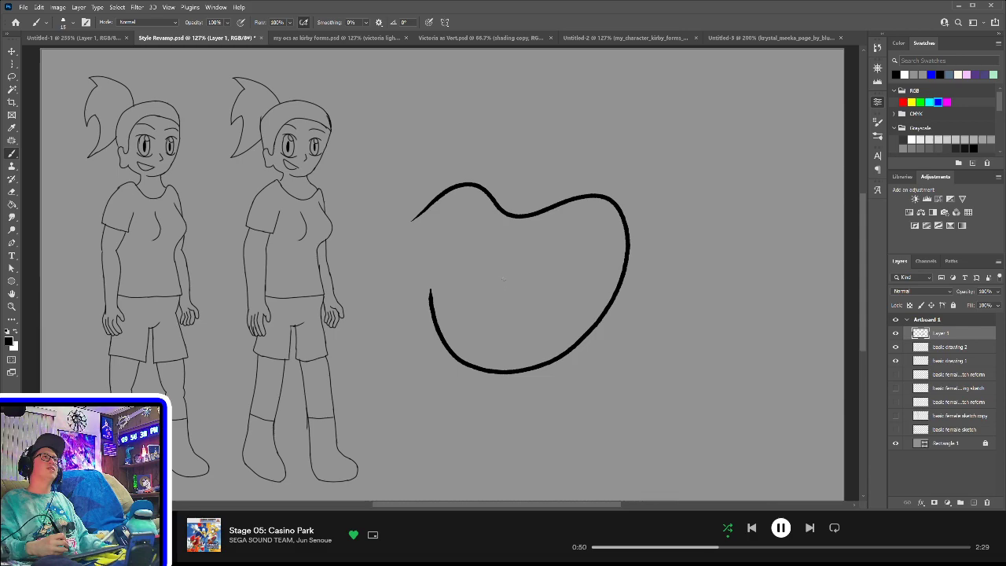
key(ctrl+z)
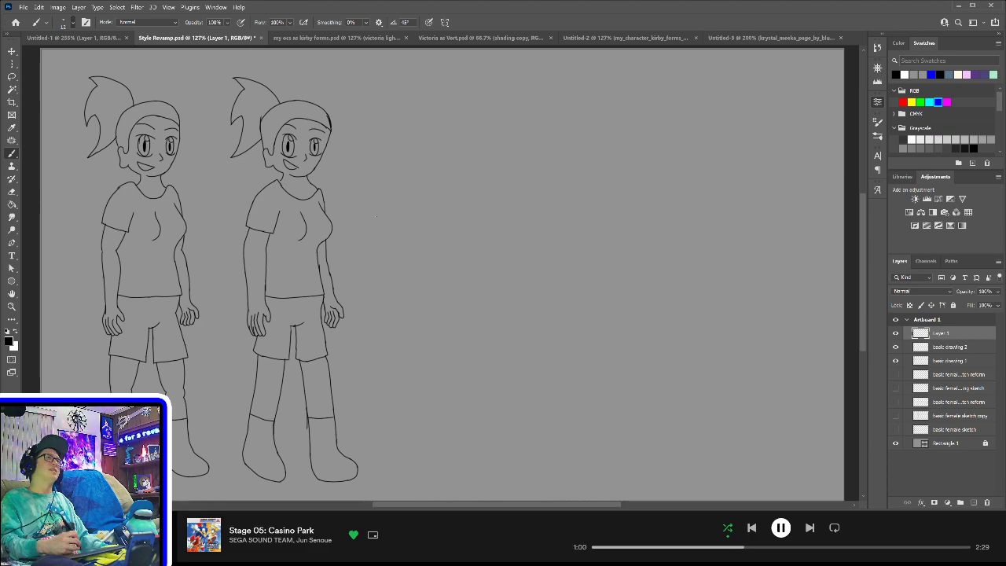
drag(389, 139, 367, 370)
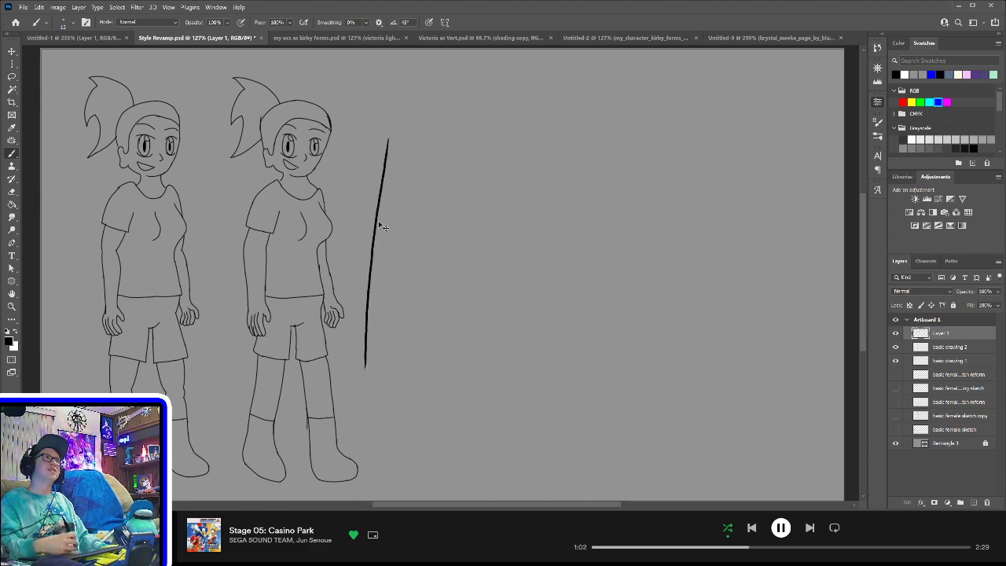
key(ctrl+z)
- Draw three long black test strokes beside the standing figures with different brush presets, the third at 70% flow
drag(393, 133, 393, 355)
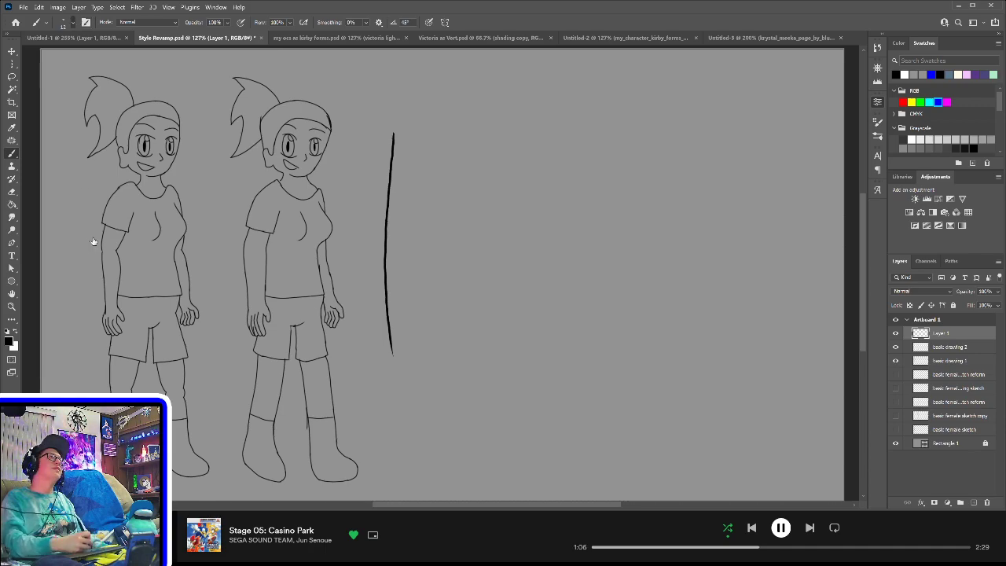
drag(431, 124, 403, 380)
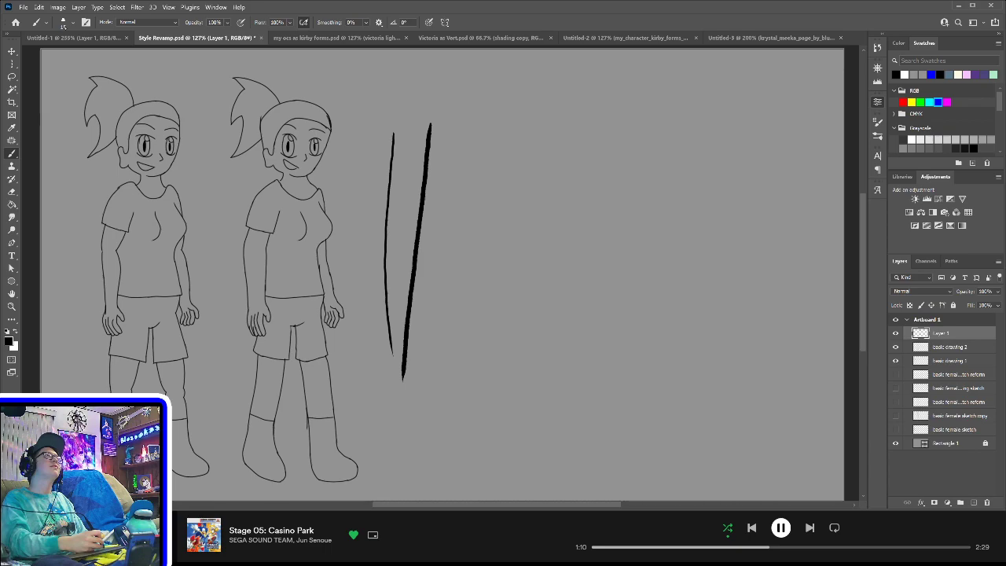
key(shift+7)
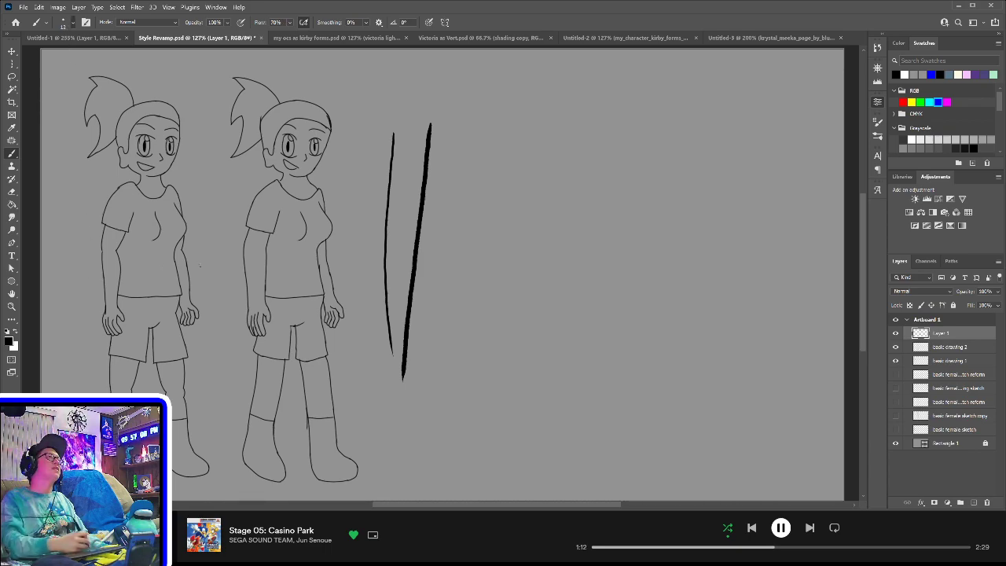
drag(467, 118, 429, 417)
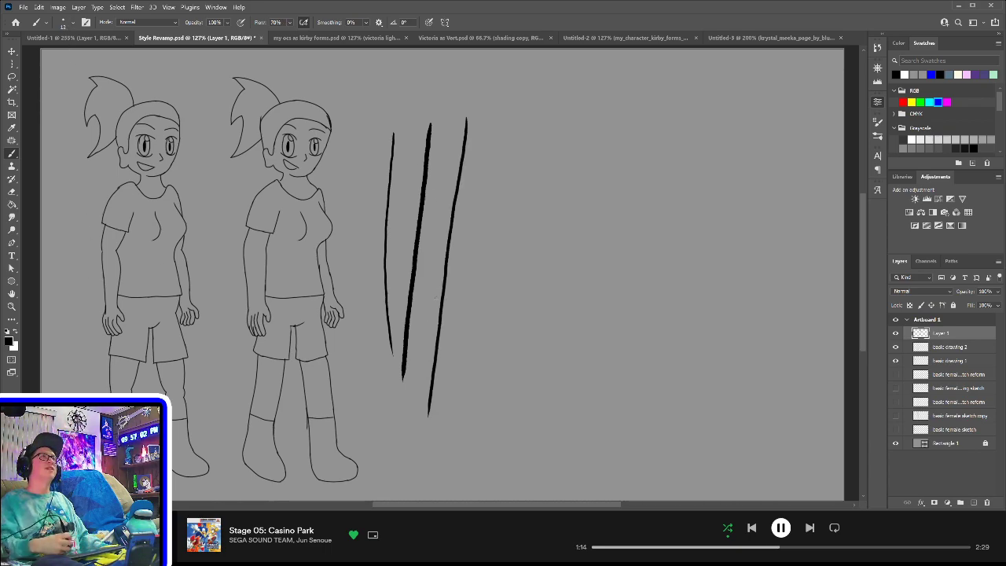
mouse_move(492, 118)
mouse_down()
mouse_move(458, 234)
mouse_move(464, 393)
mouse_up()
key(ctrl+z)
key(ctrl+z)
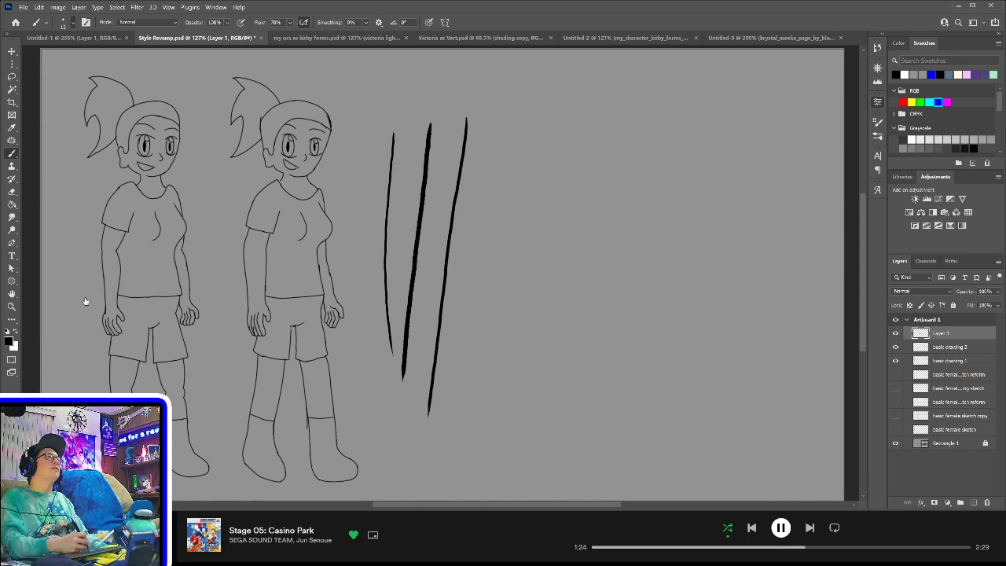
- Draw three more test strokes beside the others: one with a Multiply brush, one with a thin Normal brush, and one with a thick Normal brush
key(shift+alt+m)
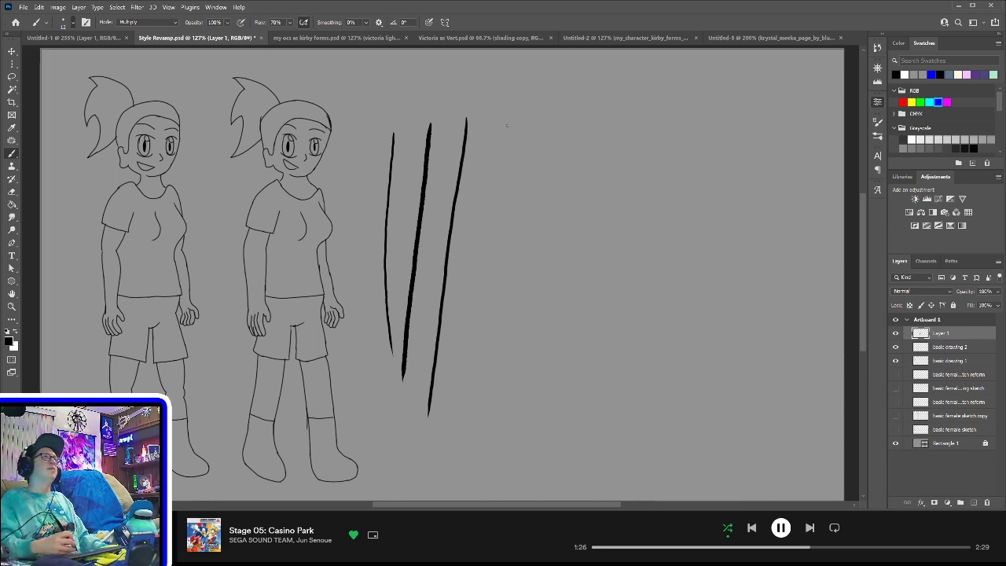
drag(503, 123, 448, 434)
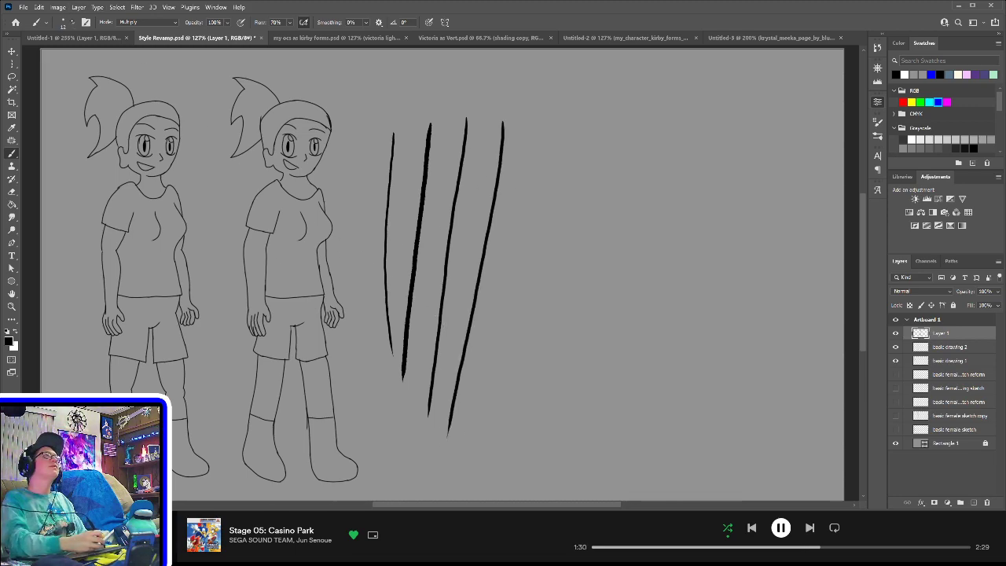
click(85, 326)
drag(537, 108, 487, 407)
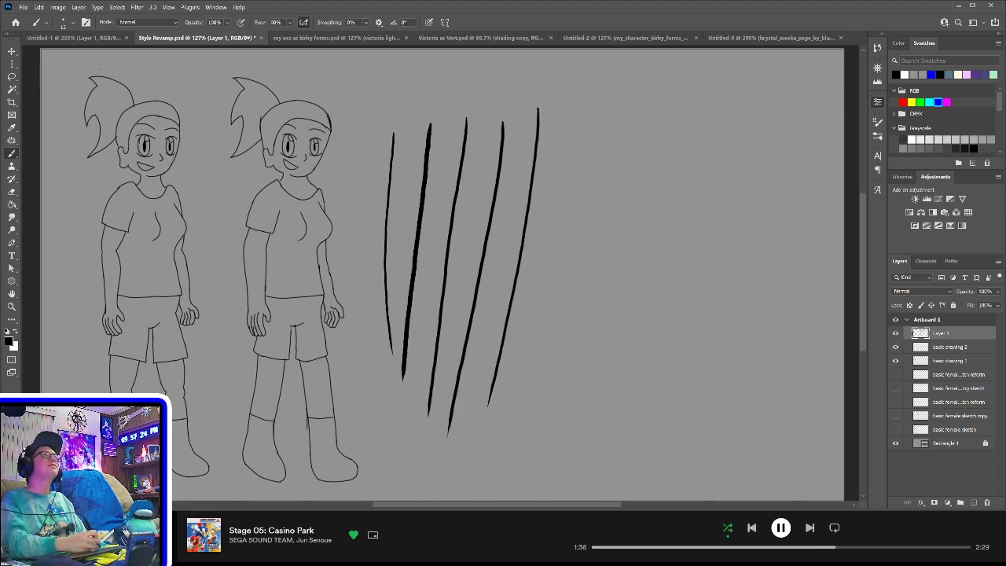
click(87, 348)
drag(569, 103, 531, 406)
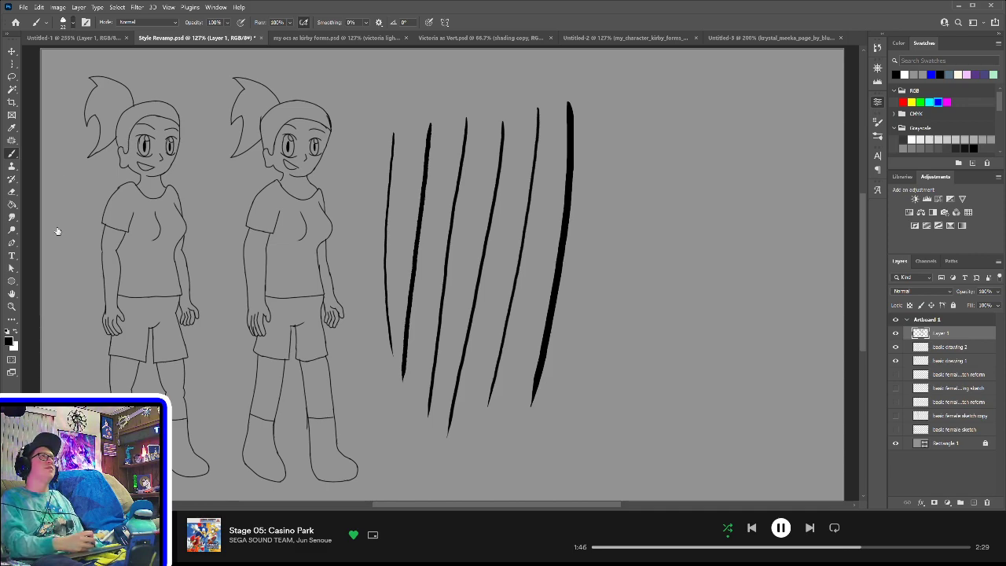
- Paint a dotted test patch beside the strokes with a Dissolve brush at 30% flow, undoing the practice attempts
click(84, 374)
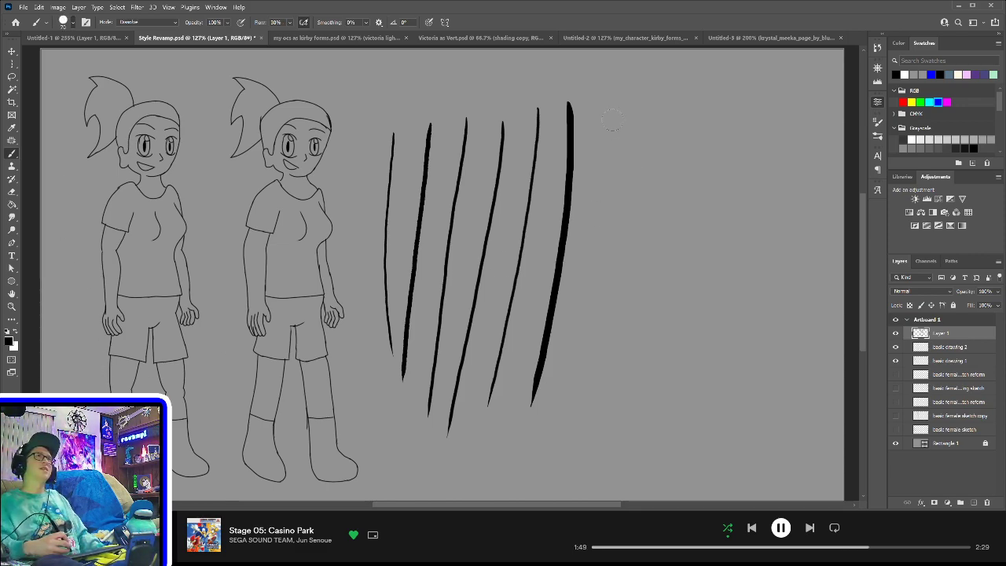
mouse_move(612, 119)
mouse_down()
mouse_move(618, 220)
mouse_move(604, 308)
mouse_up()
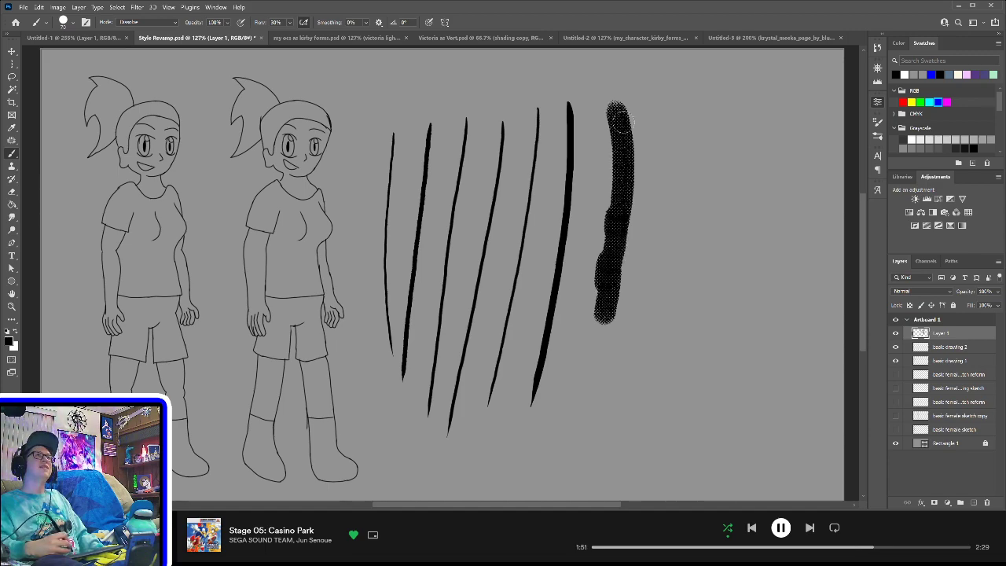
key(ctrl+z)
mouse_move(607, 130)
mouse_down()
mouse_move(641, 163)
mouse_move(622, 183)
mouse_move(633, 122)
mouse_move(638, 137)
mouse_move(620, 134)
mouse_move(646, 164)
mouse_up()
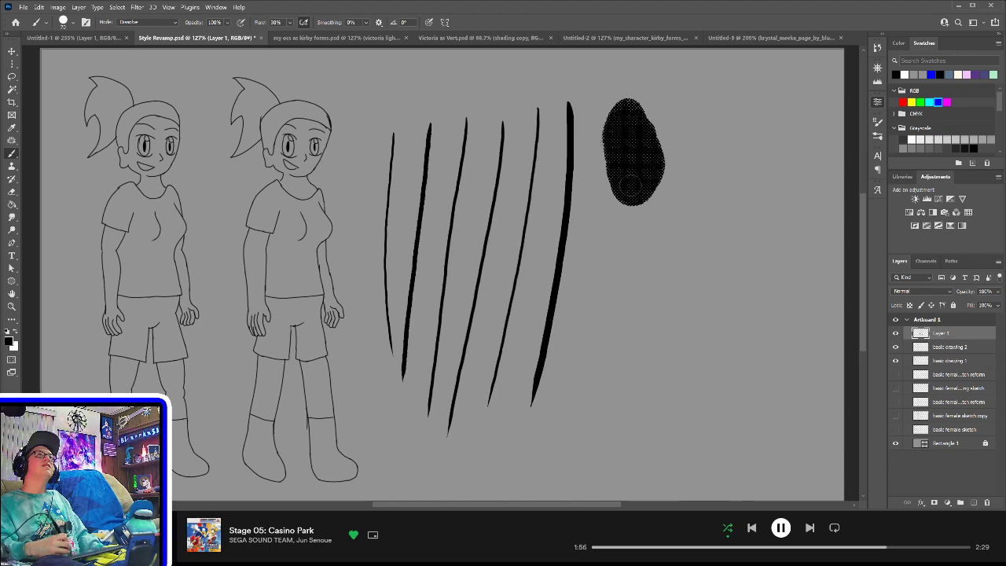
key(ctrl+z)
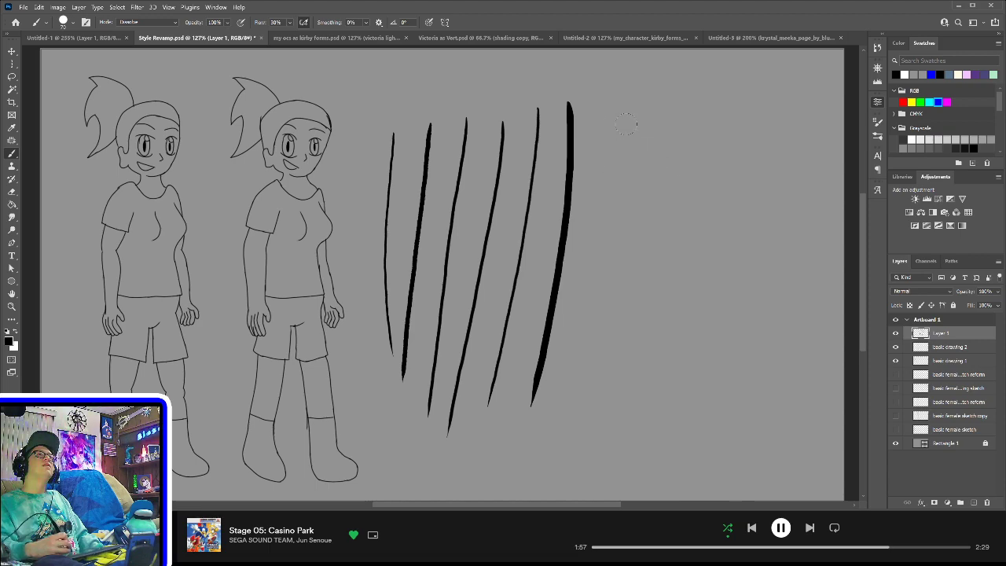
mouse_move(626, 124)
mouse_down()
mouse_move(613, 99)
mouse_move(653, 118)
mouse_move(640, 149)
mouse_move(625, 98)
mouse_move(617, 153)
mouse_move(672, 98)
mouse_up()
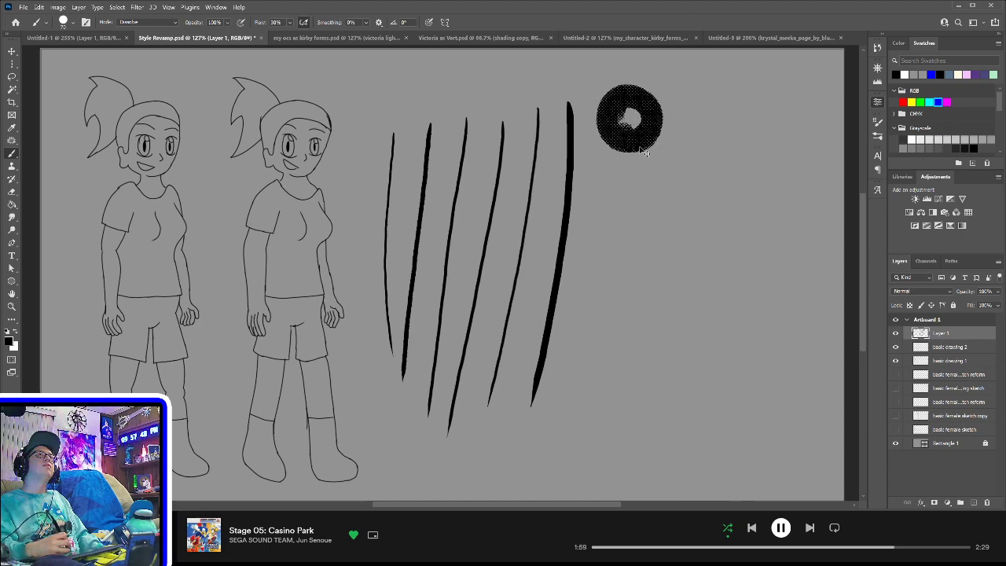
key(ctrl+z)
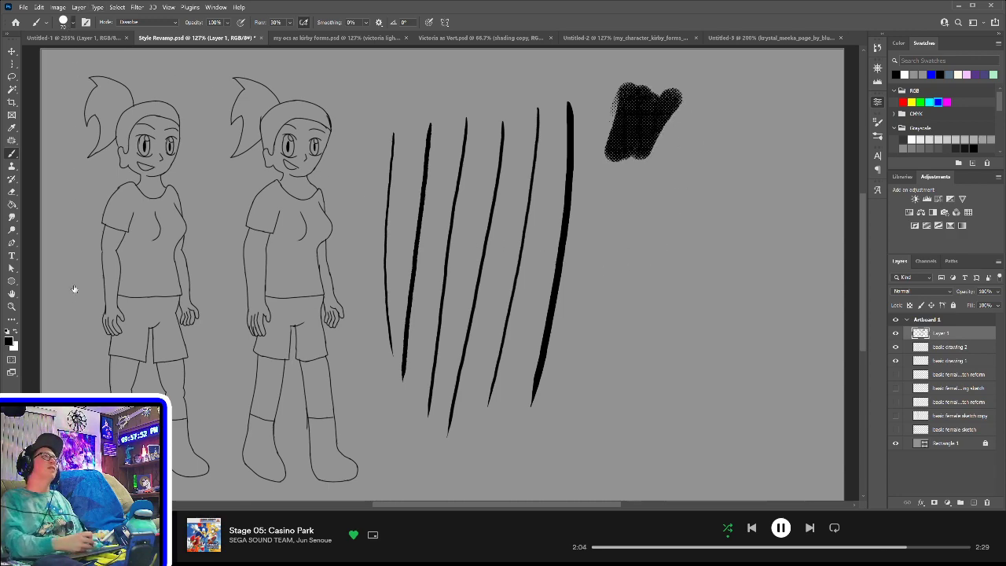
- Paint two more test patches below the first, one with a 20% flow Dissolve brush and one with a 200 px Dissolve brush
key(shift+2)
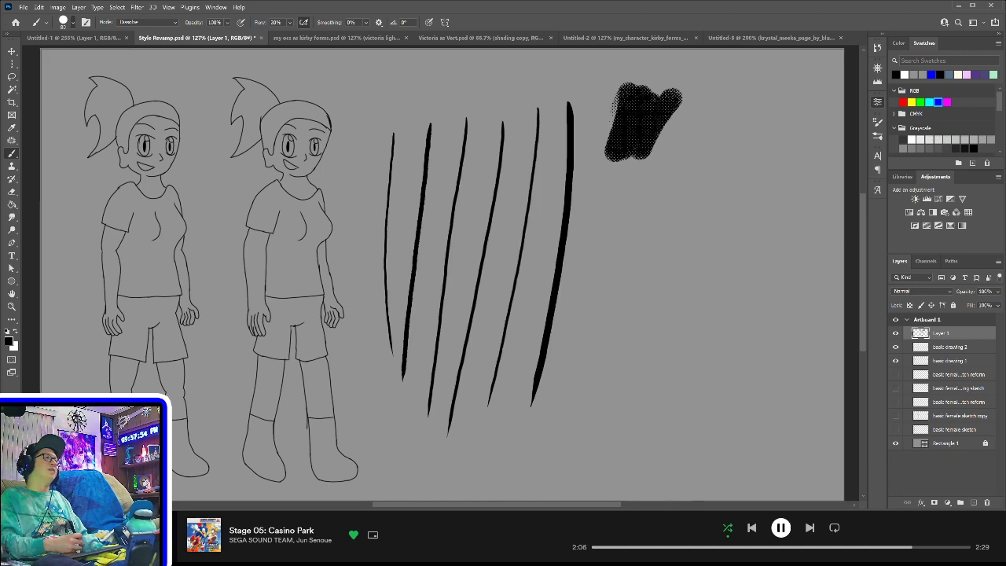
mouse_move(623, 196)
mouse_down()
mouse_move(656, 216)
mouse_move(692, 191)
mouse_up()
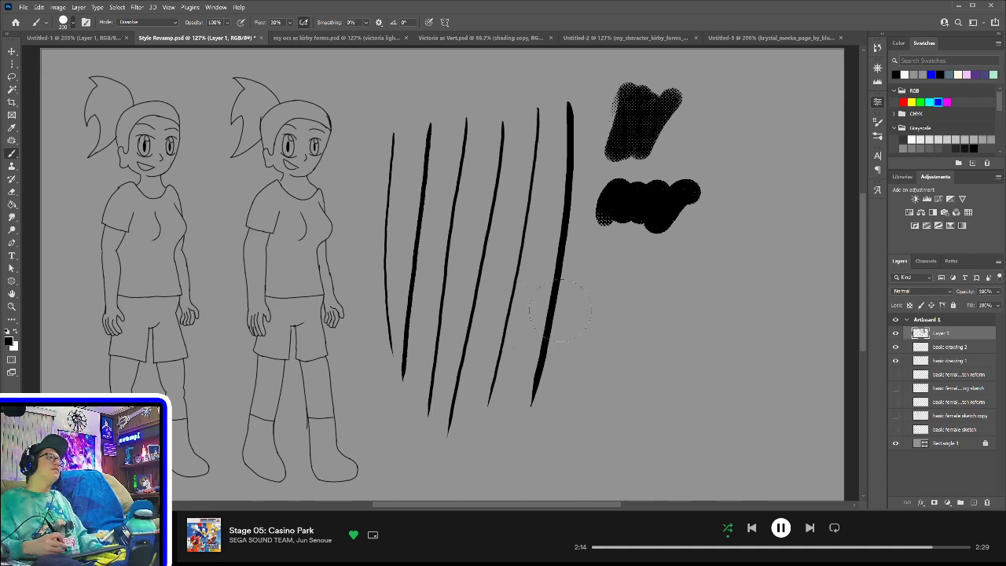
drag(610, 293, 725, 314)
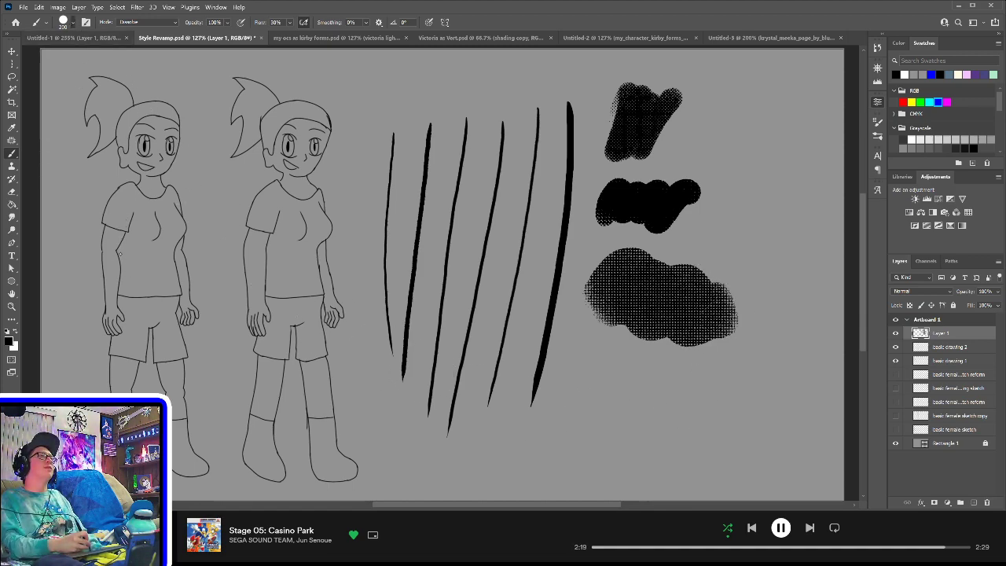
- Paint two wavy dotted test strokes below the large patch with smaller Dissolve brushes
key(period)
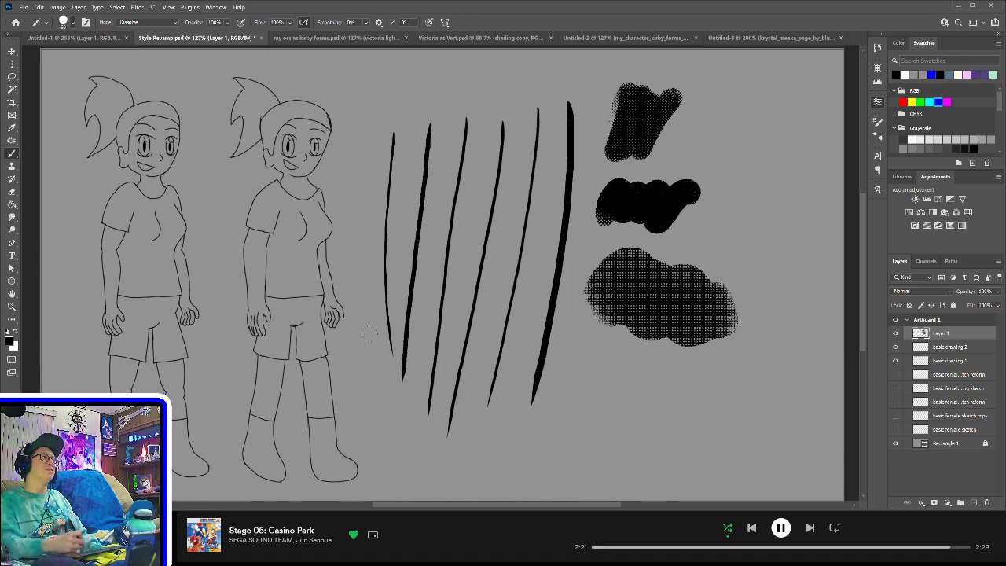
mouse_move(585, 394)
mouse_down()
mouse_move(645, 393)
mouse_move(744, 416)
mouse_up()
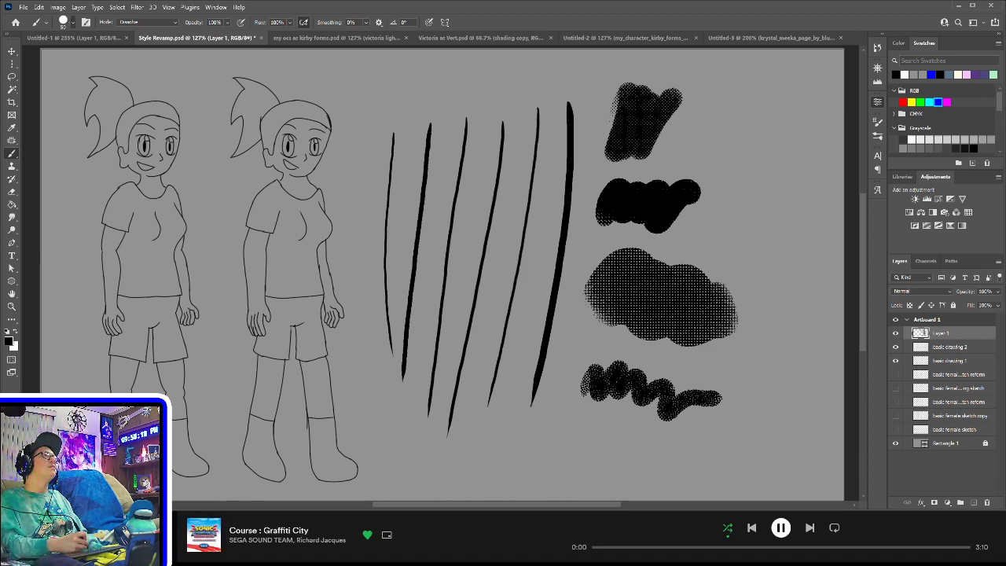
mouse_move(563, 429)
mouse_down()
mouse_move(617, 435)
mouse_move(653, 464)
mouse_move(729, 458)
mouse_up()
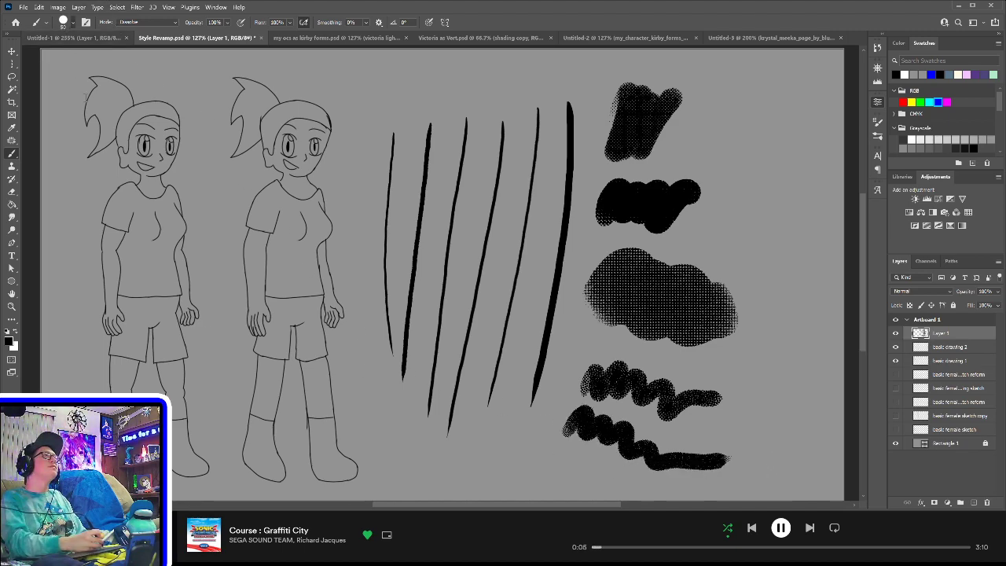
- Paint four short thick test strokes around the lower wavy ones with a Dissolve brush at 30% flow, undoing the ring-shaped attempt
key(shift+3)
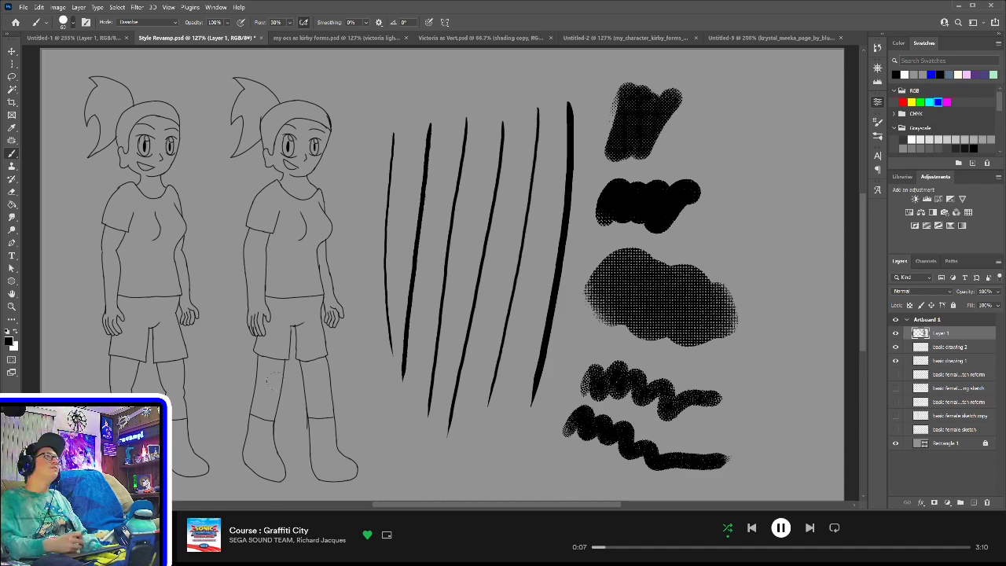
mouse_move(489, 478)
mouse_down()
mouse_move(517, 449)
mouse_move(549, 456)
mouse_move(559, 483)
mouse_move(507, 479)
mouse_up()
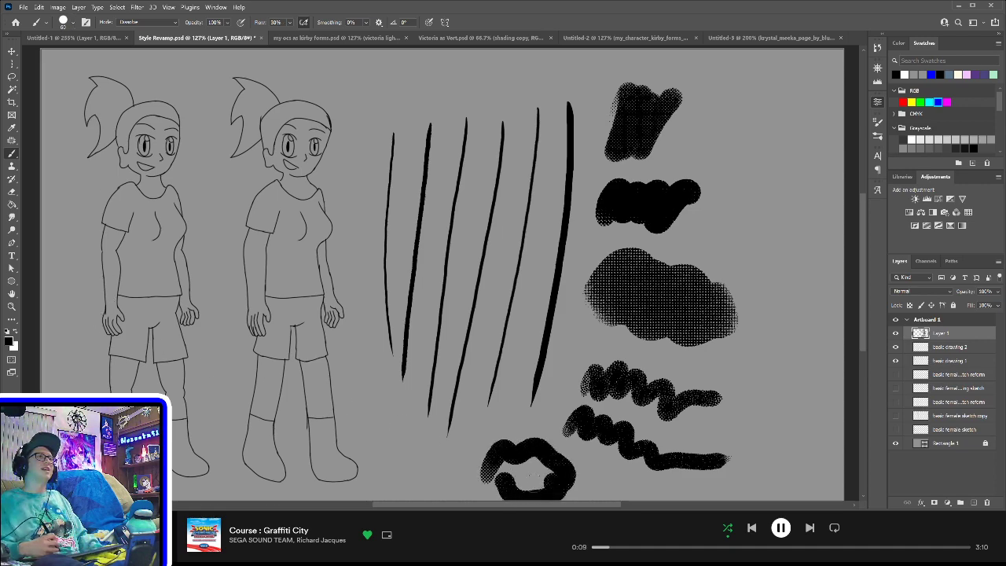
key(ctrl+z)
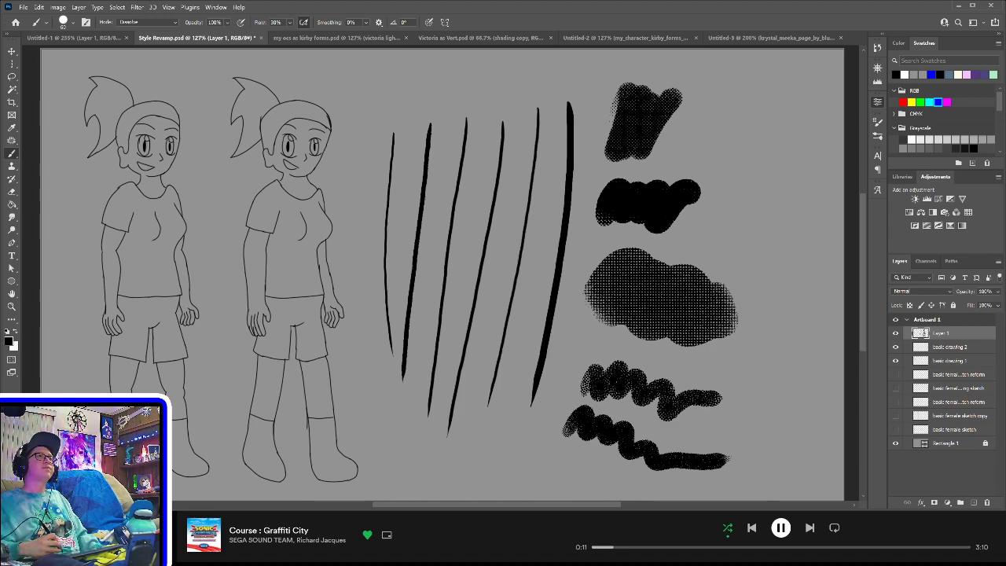
drag(500, 418, 602, 483)
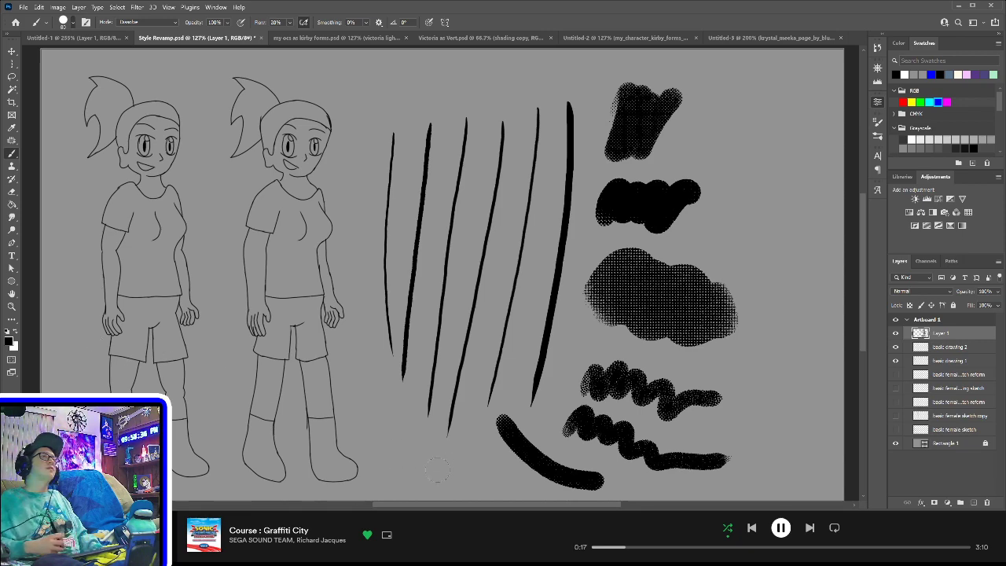
drag(472, 453, 516, 487)
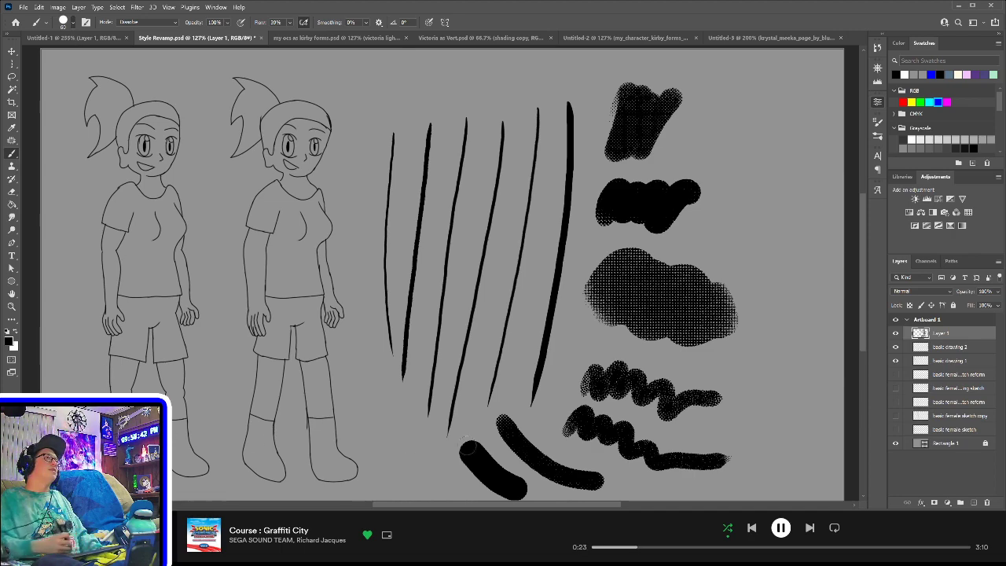
mouse_move(747, 440)
mouse_down()
mouse_move(766, 402)
mouse_move(791, 425)
mouse_up()
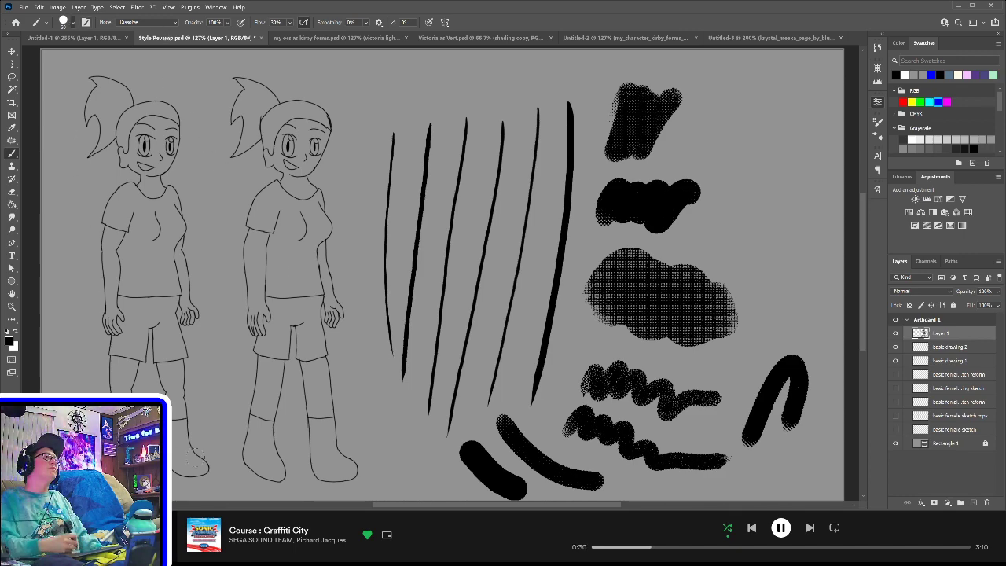
drag(375, 424, 422, 485)
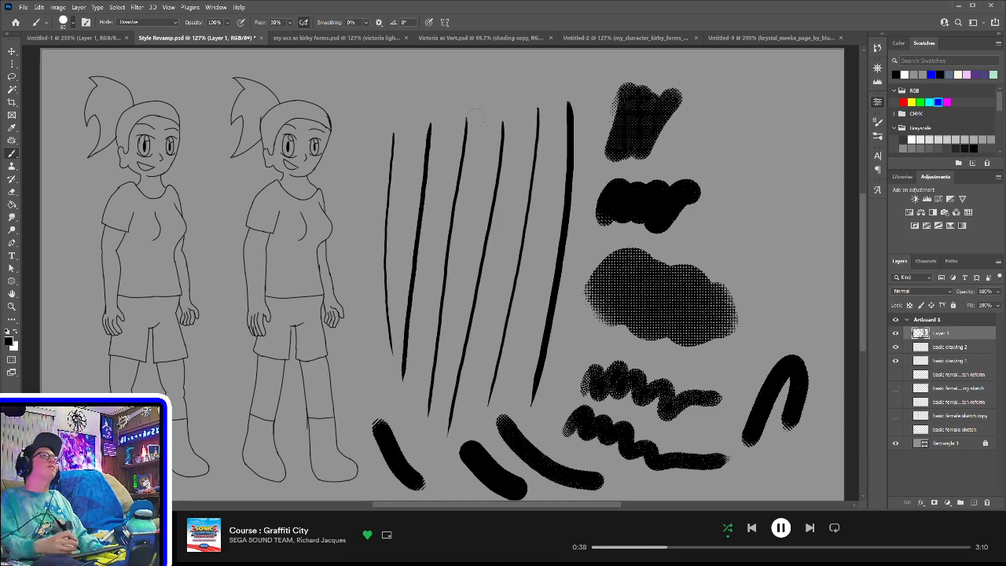
- Try light dotted Dissolve patches above the long strokes, undoing each attempt
drag(383, 84, 449, 85)
key(ctrl+z)
mouse_move(368, 79)
mouse_down()
mouse_move(409, 81)
mouse_move(434, 116)
mouse_up()
key(ctrl+z)
mouse_move(374, 75)
mouse_down()
mouse_move(406, 97)
mouse_move(436, 88)
mouse_move(378, 73)
mouse_move(425, 72)
mouse_up()
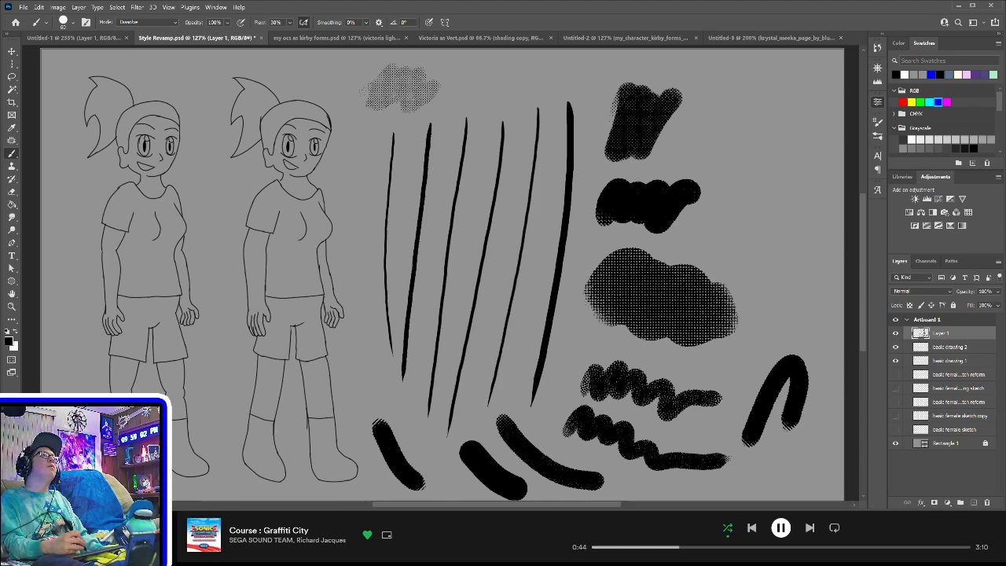
key(ctrl+z)
mouse_move(360, 100)
mouse_down()
mouse_move(407, 81)
mouse_move(434, 86)
mouse_up()
key(ctrl+z)
drag(350, 104, 418, 76)
key(ctrl+z)
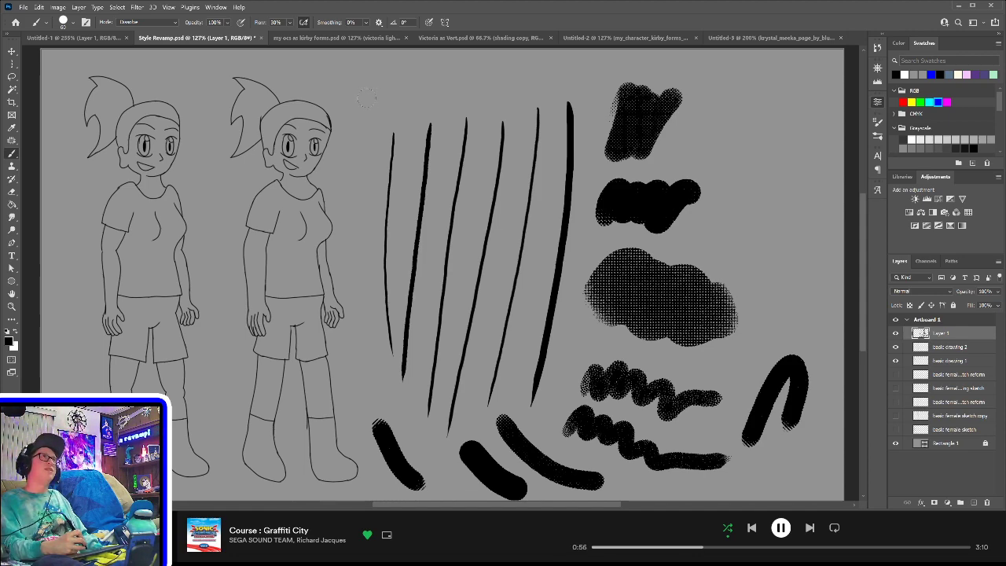
- Paint four small swatches in a row above the long strokes with Dissolve brushes: solid, light dotted, dense striped and light striped
mouse_move(371, 86)
mouse_down()
mouse_move(365, 115)
mouse_move(405, 102)
mouse_move(396, 102)
mouse_move(390, 125)
mouse_move(422, 75)
mouse_up()
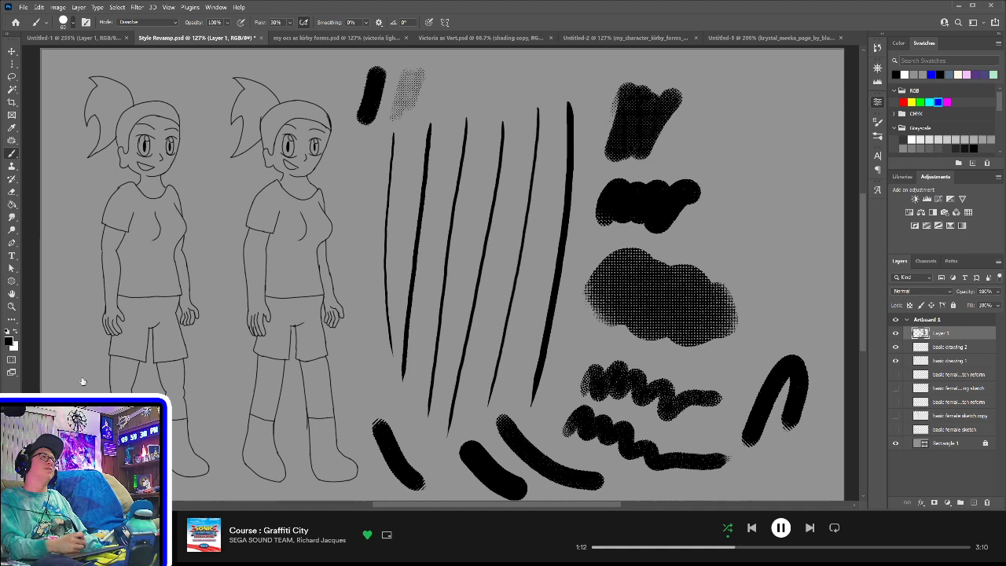
mouse_move(453, 74)
mouse_down()
mouse_move(455, 114)
mouse_move(491, 81)
mouse_move(507, 94)
mouse_up()
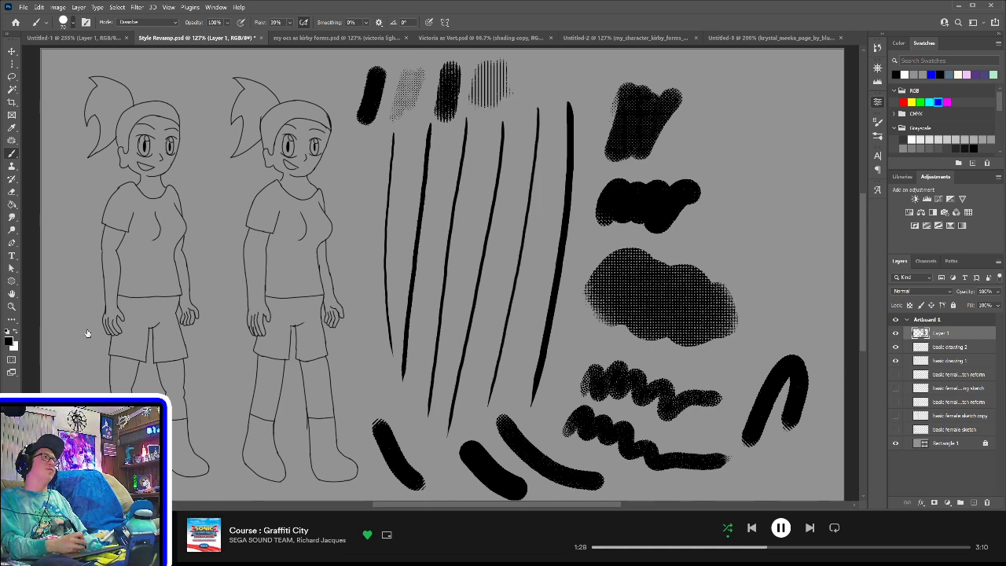
- Try a scattered-line Dissolve brush in several directions across the long strokes and the second figure, undoing each attempt
click(86, 358)
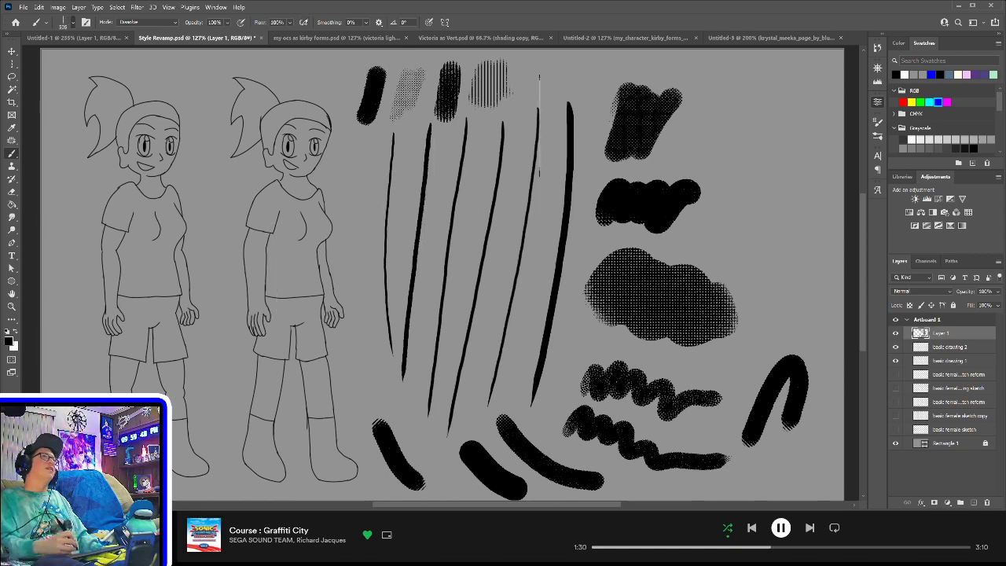
mouse_move(527, 175)
mouse_down()
mouse_move(541, 196)
mouse_move(496, 205)
mouse_move(379, 186)
mouse_up()
key(ctrl+z)
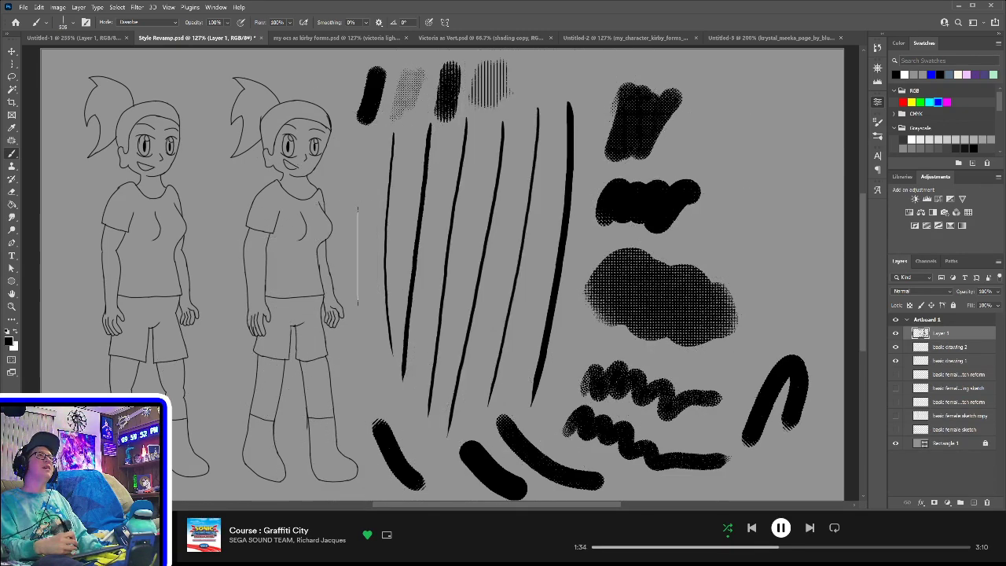
click(375, 240)
key(ctrl+z)
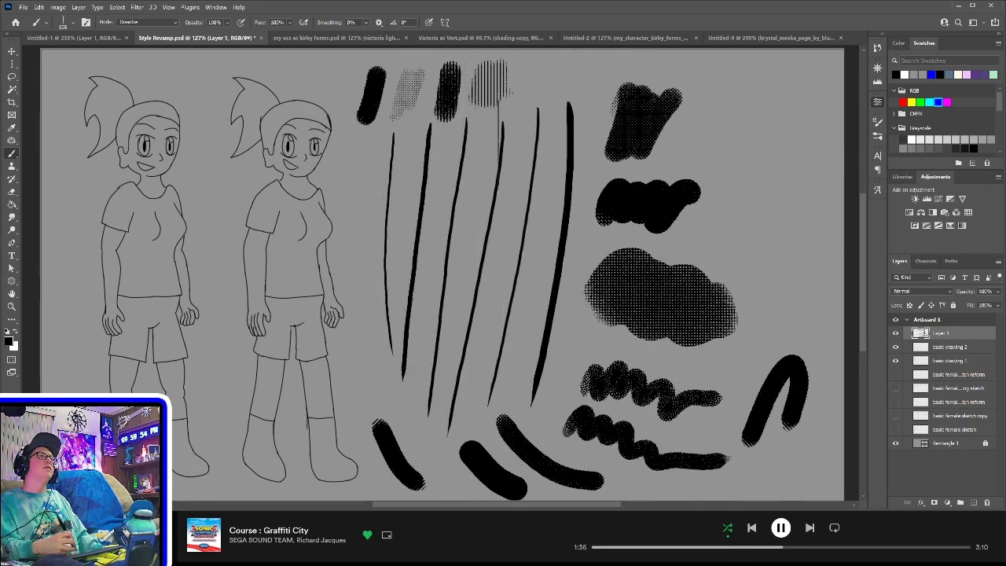
click(464, 180)
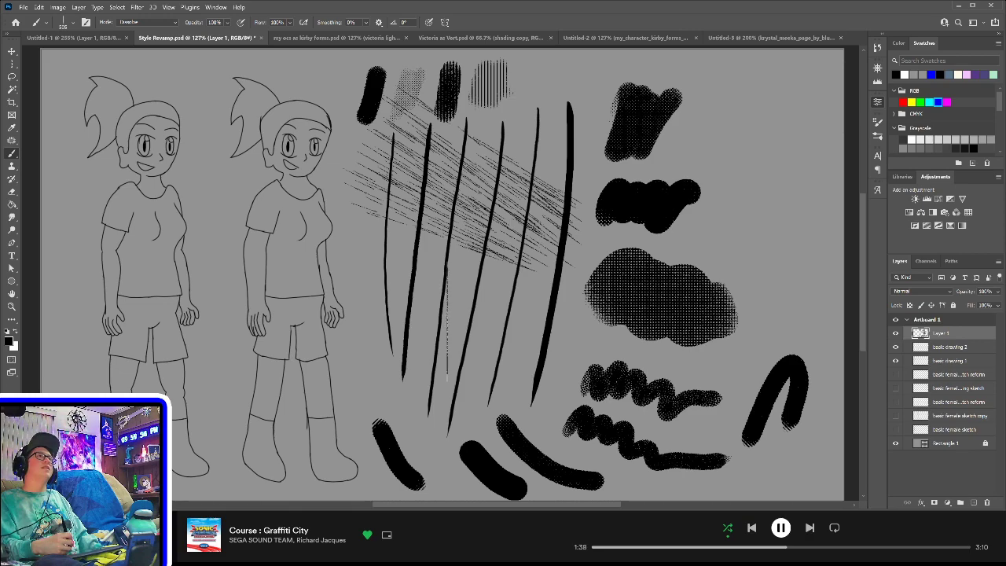
key(ctrl+z)
click(361, 199)
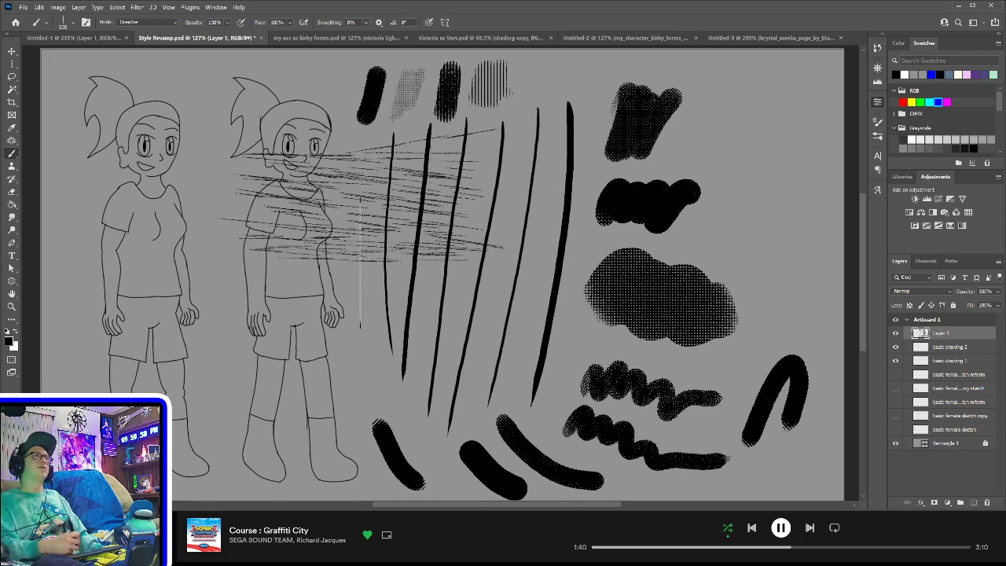
key(ctrl+z)
click(367, 279)
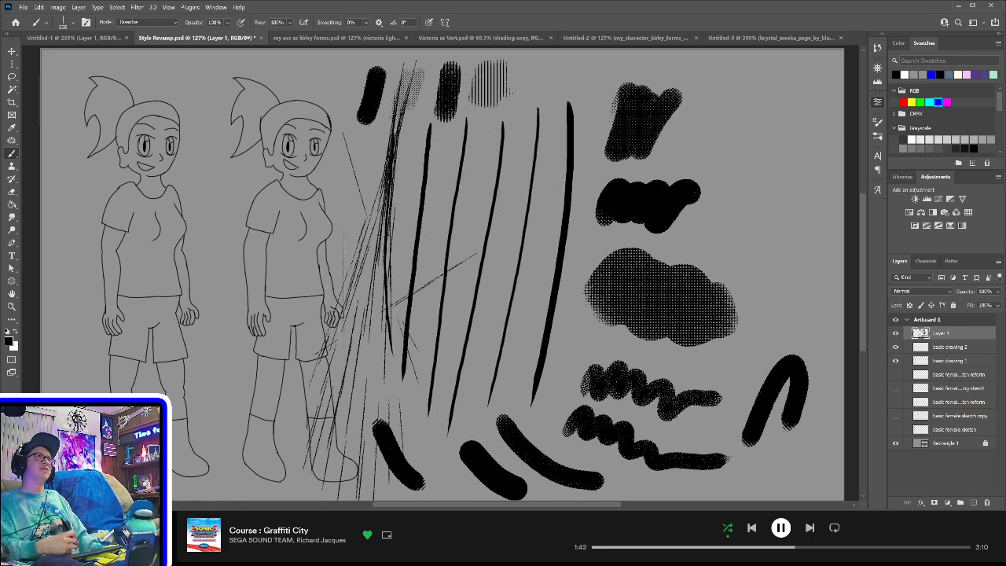
key(ctrl+z)
click(397, 211)
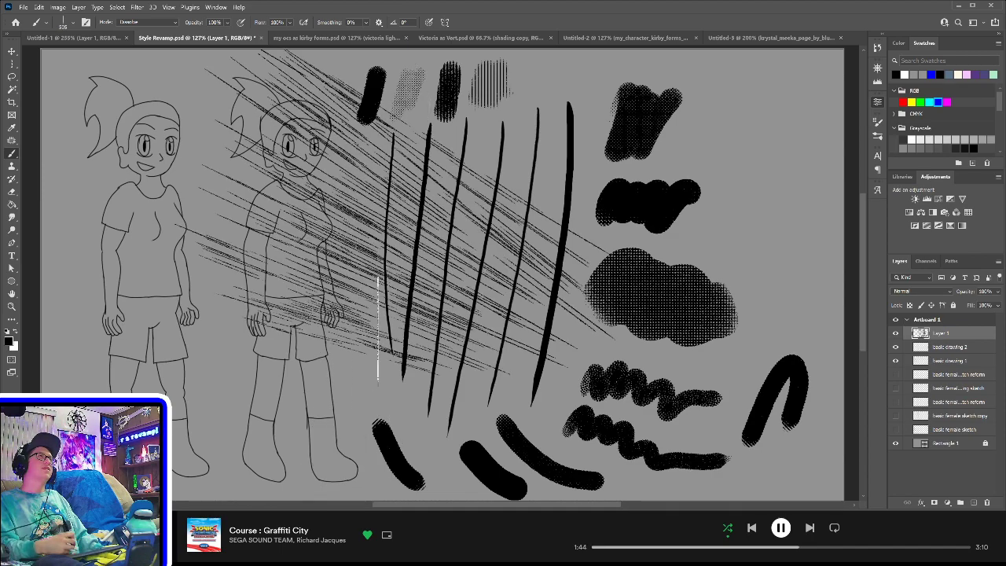
key(ctrl+z)
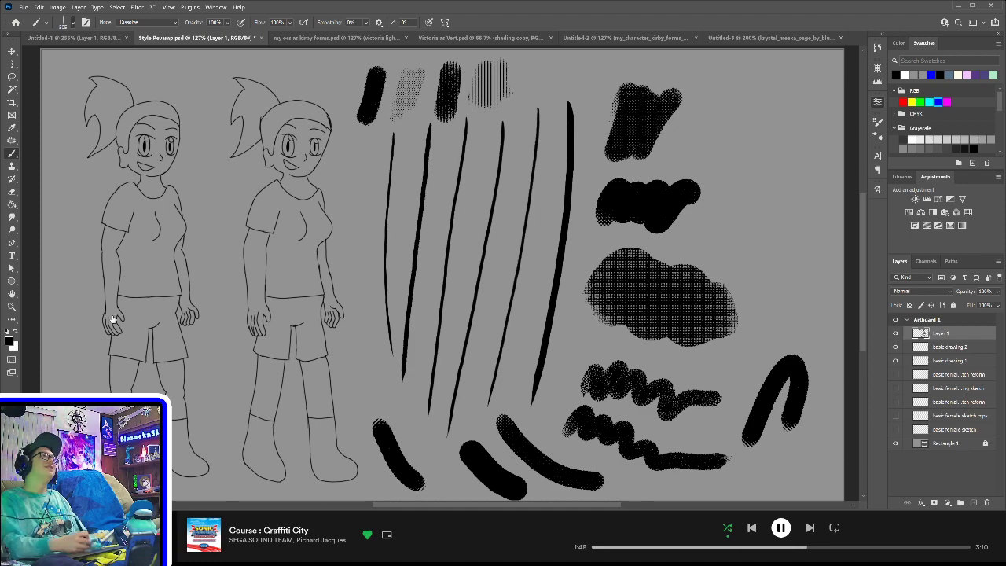
- Try a large speckled burst brush in Dissolve mode over the long strokes, undoing each attempt
click(464, 244)
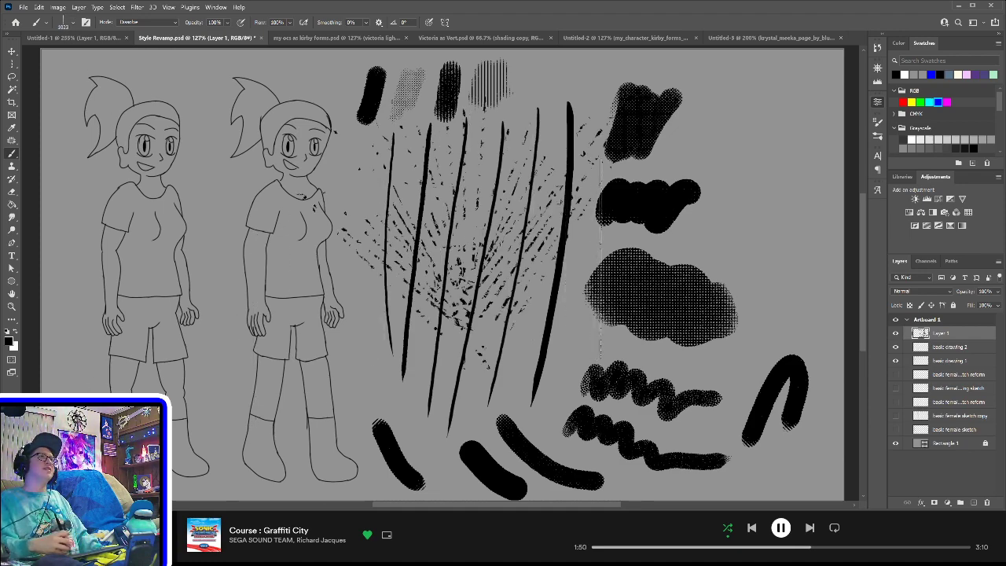
key(ctrl+z)
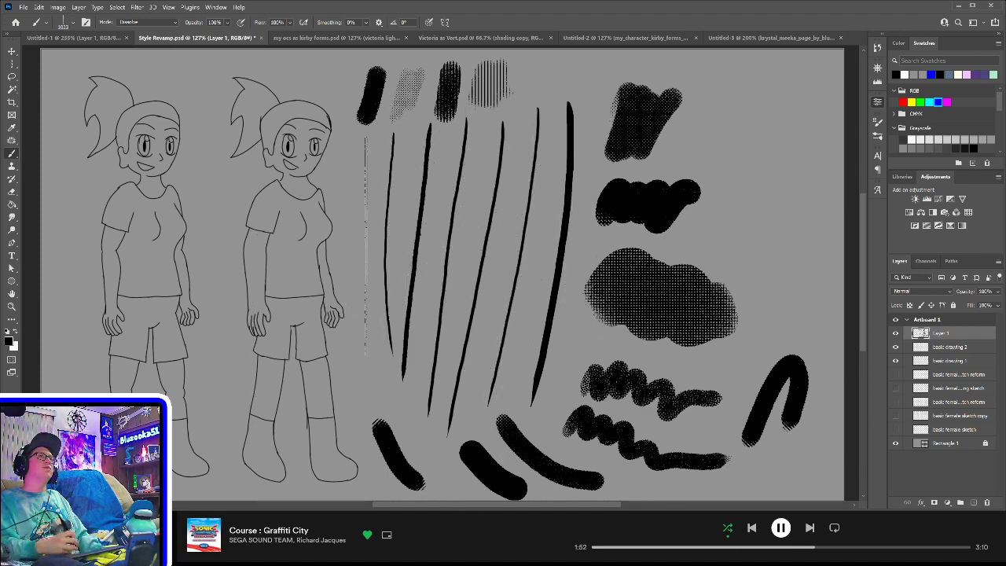
click(346, 252)
key(ctrl+z)
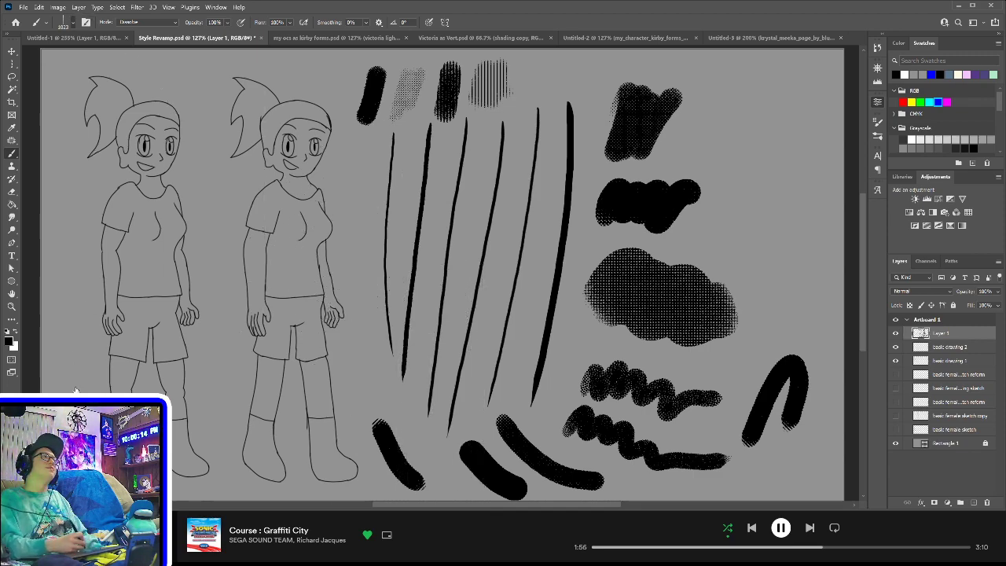
click(385, 254)
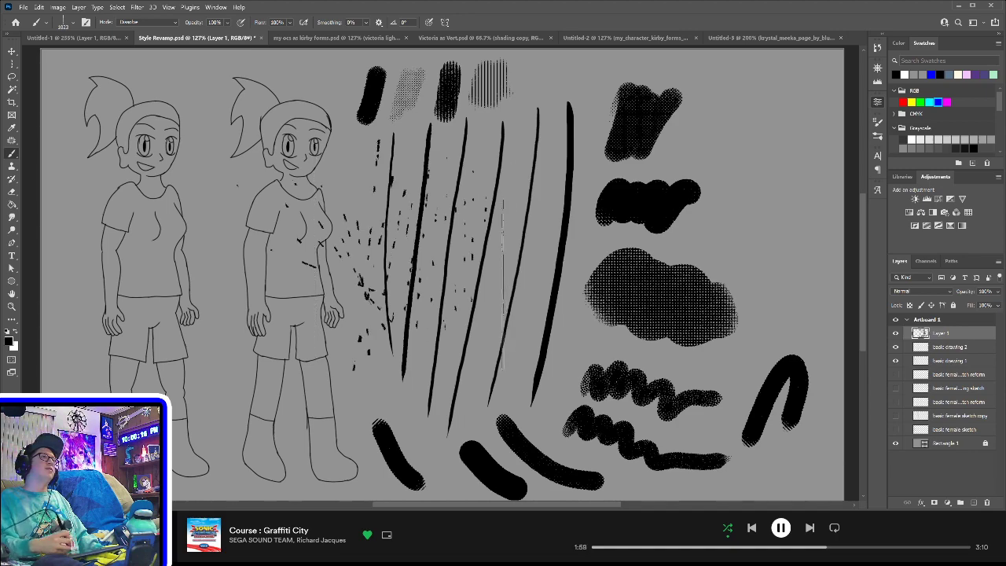
key(ctrl+z)
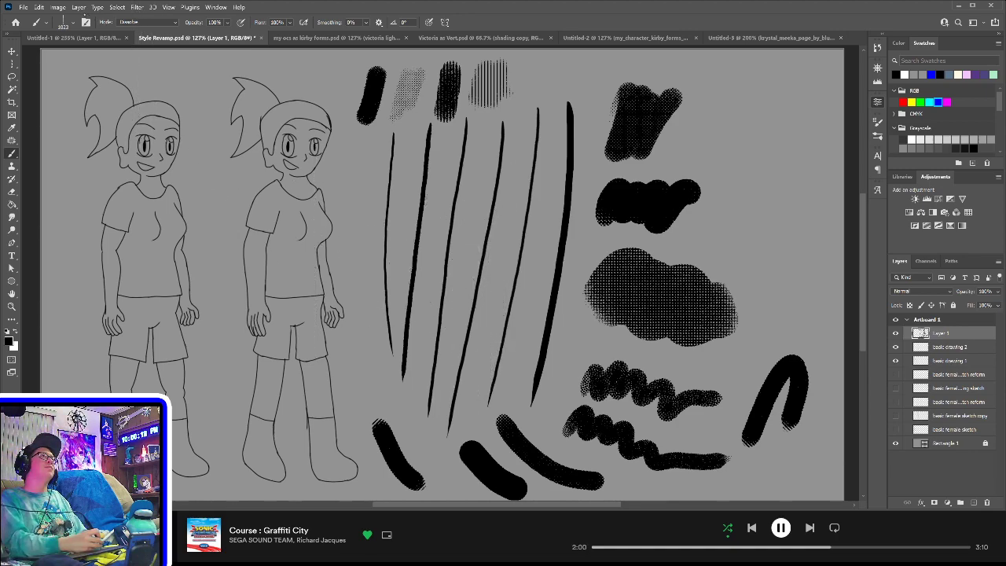
- Try a curved scallop brush in Normal mode across the long strokes and the second figure, undoing each attempt
click(74, 480)
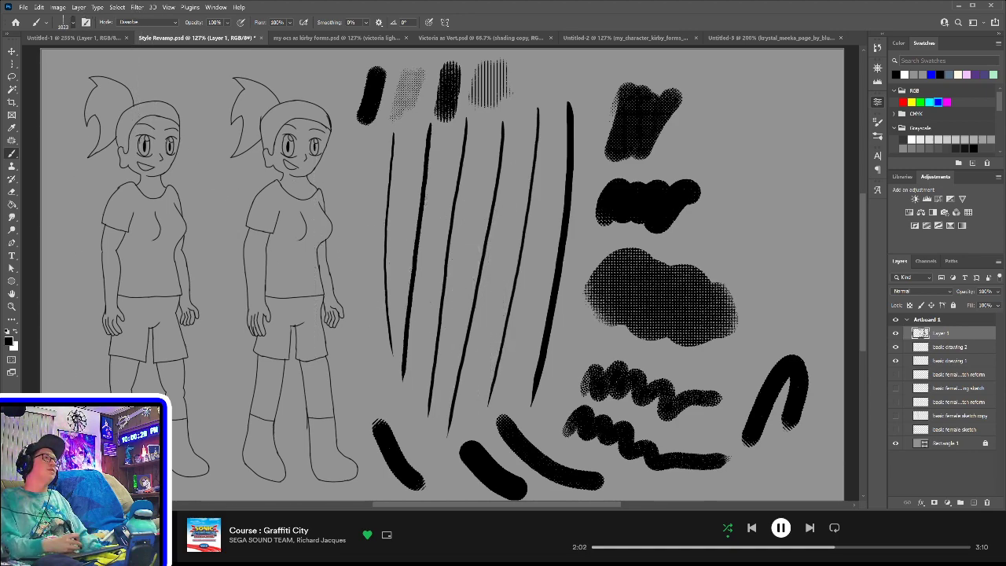
drag(331, 236, 507, 208)
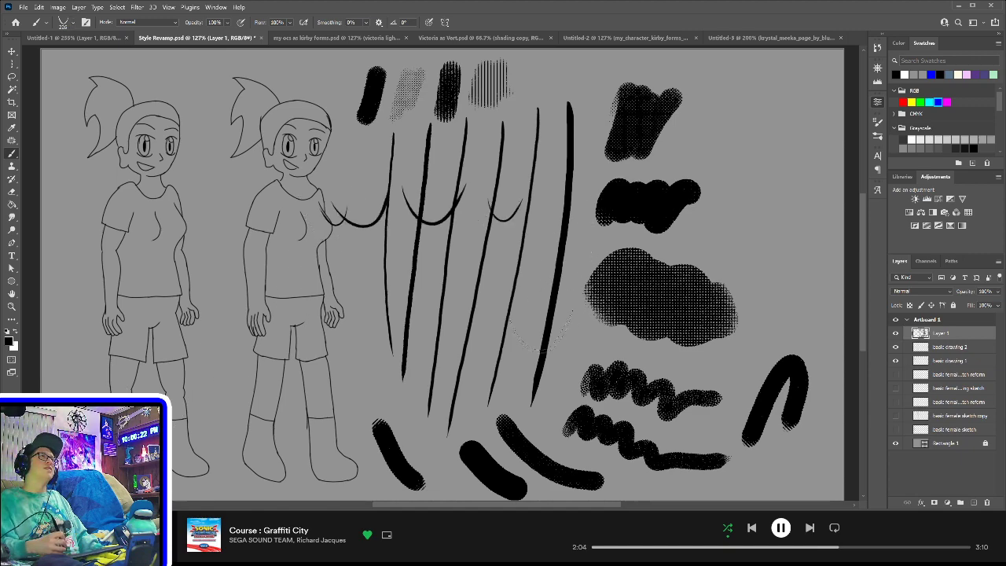
key(ctrl+z)
drag(393, 140, 454, 334)
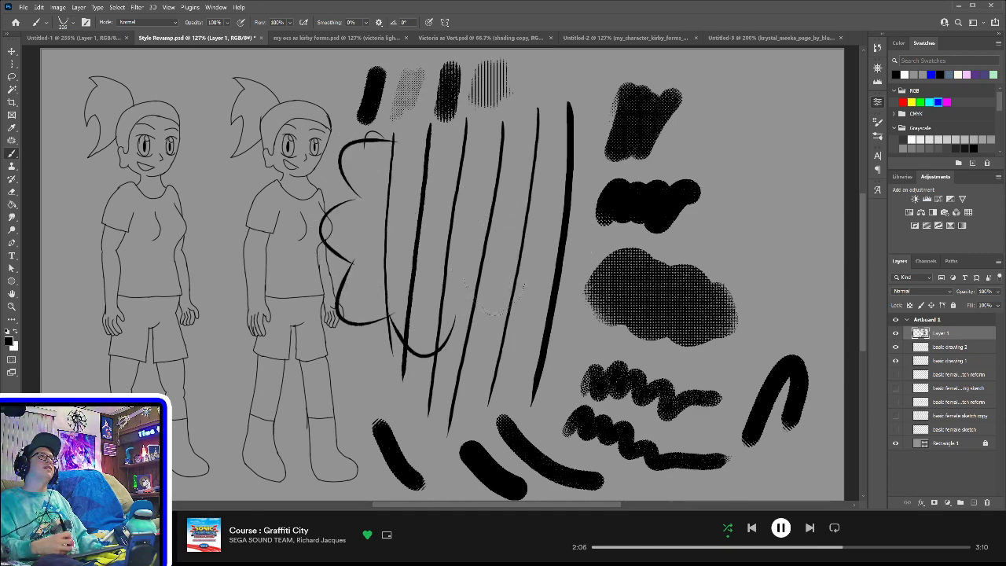
key(ctrl+z)
drag(241, 258, 372, 346)
drag(277, 257, 332, 114)
key(ctrl+z)
click(364, 216)
key(ctrl+z)
click(354, 240)
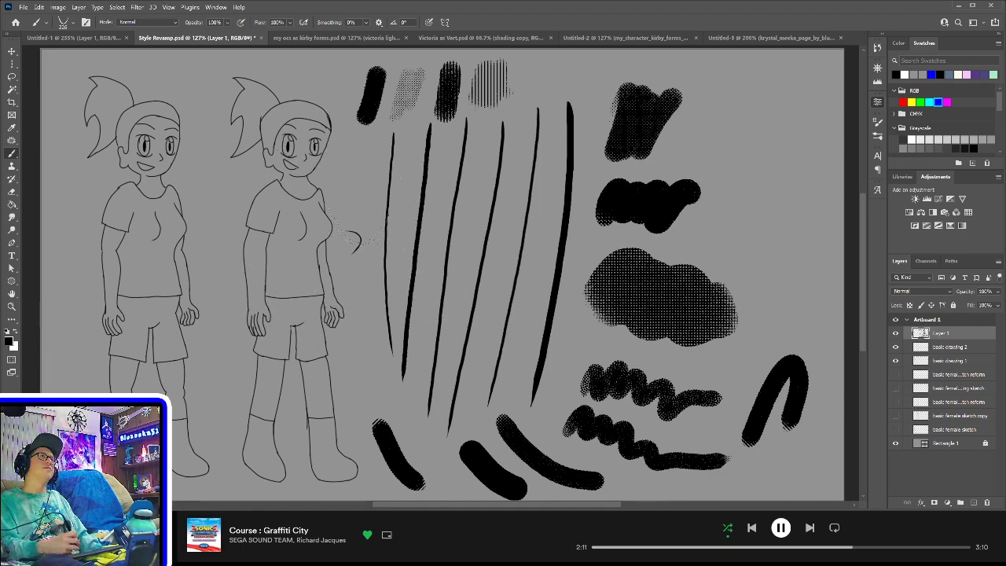
key(ctrl+z)
drag(384, 196, 425, 149)
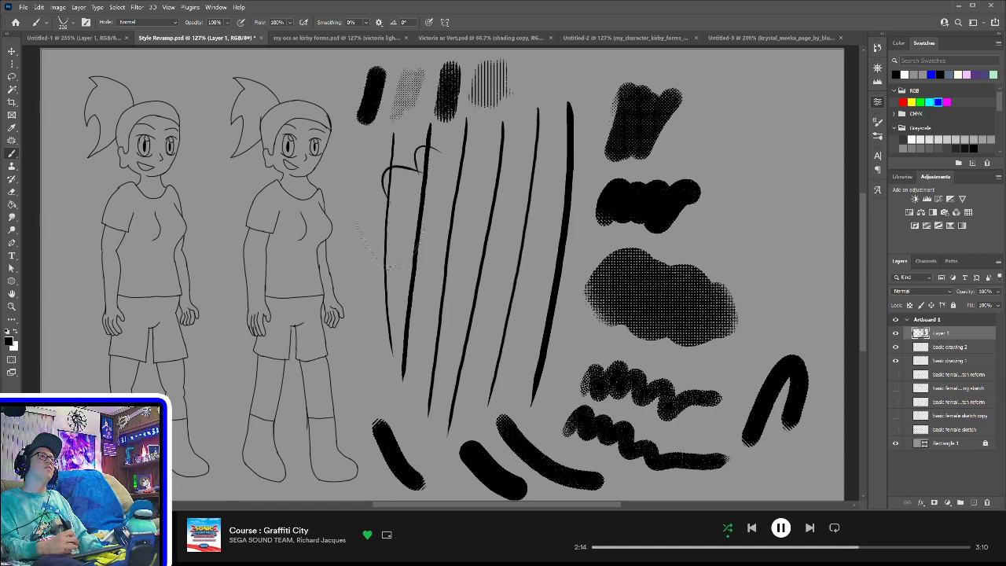
key(ctrl+z)
drag(397, 250, 353, 217)
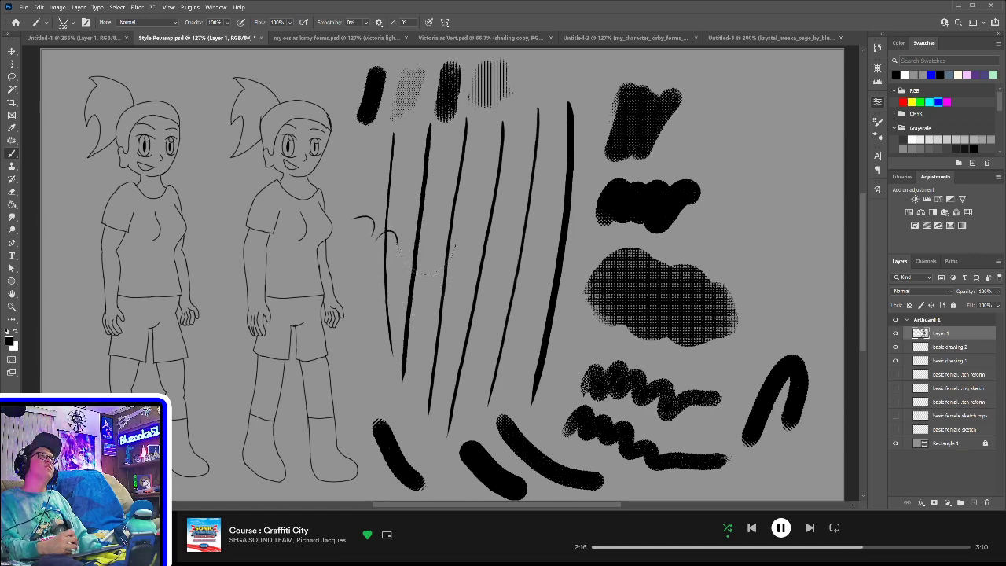
key(ctrl+z)
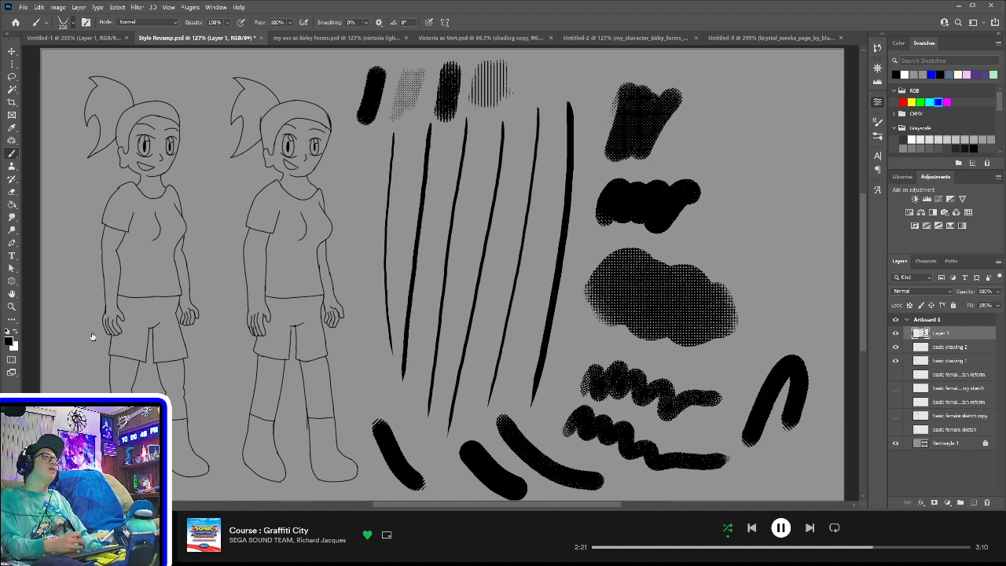
- Try a large vertical-streak brush and a grass-like streak brush in Dissolve mode across the long strokes, undoing each attempt
click(84, 326)
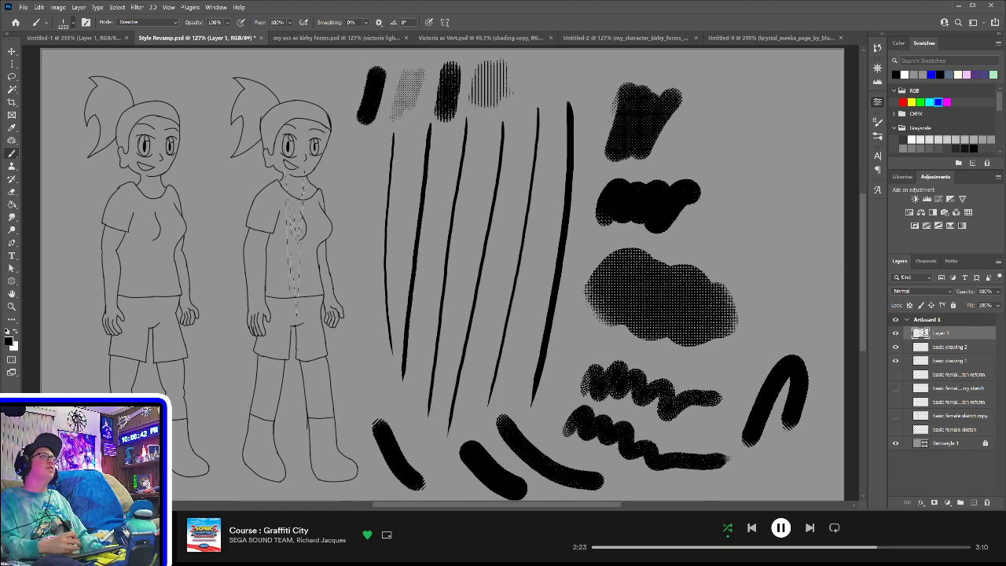
click(405, 268)
key(ctrl+z)
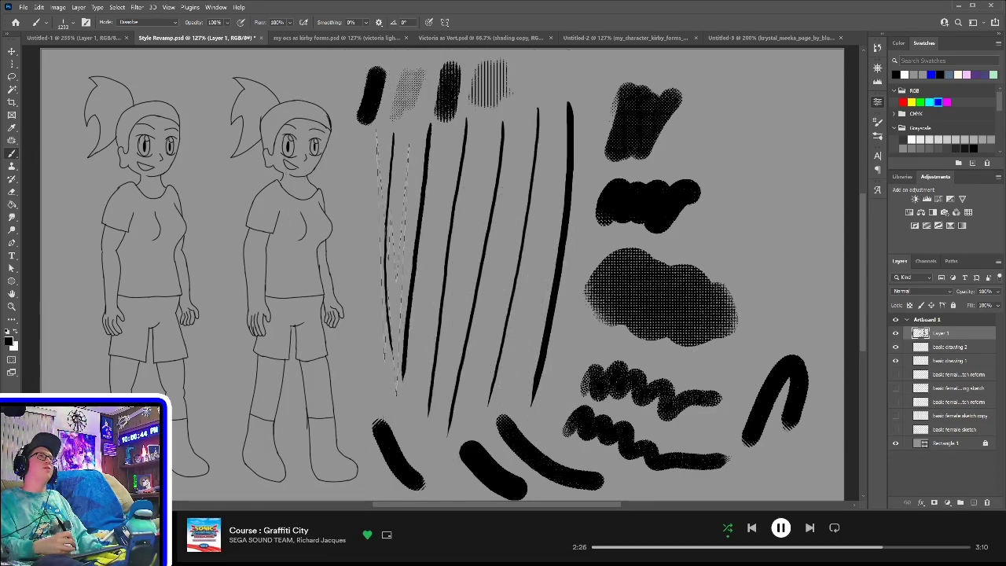
drag(360, 256, 503, 251)
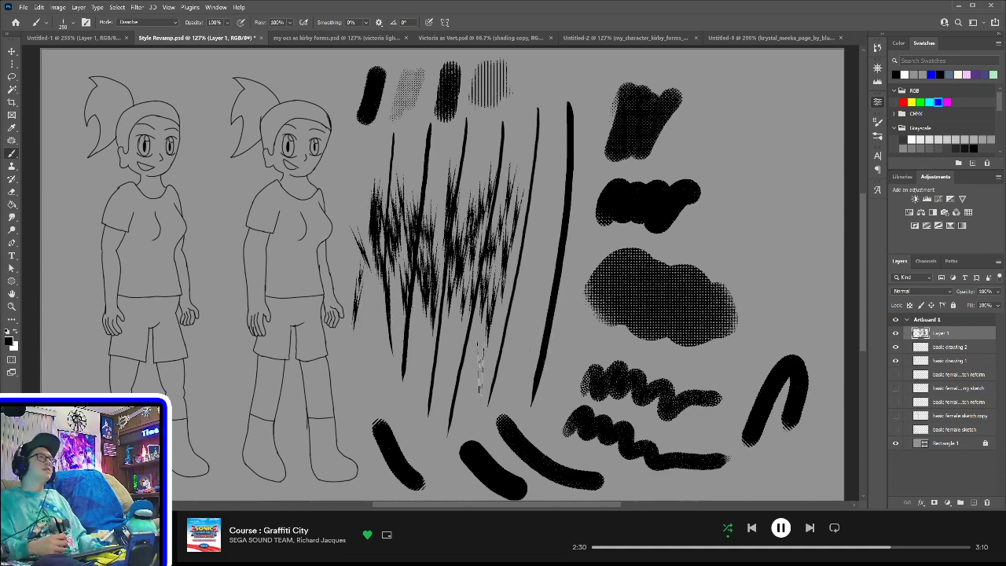
key(ctrl+z)
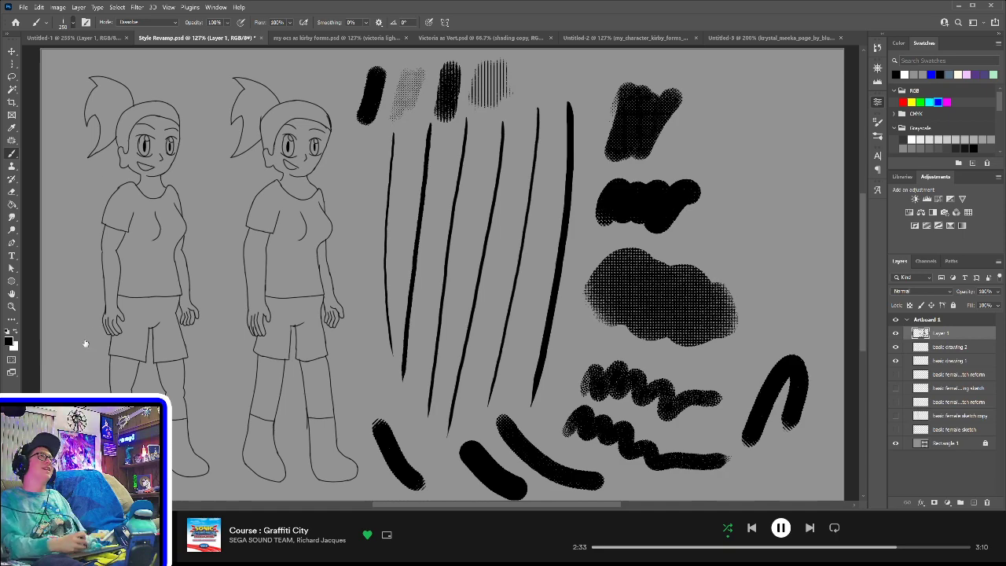
- Try a cross-hatching brush and a radiating spike burst brush in Dissolve mode over the long strokes, undoing each attempt
mouse_move(358, 236)
mouse_down()
mouse_move(392, 222)
mouse_move(340, 315)
mouse_move(444, 235)
mouse_move(605, 151)
mouse_up()
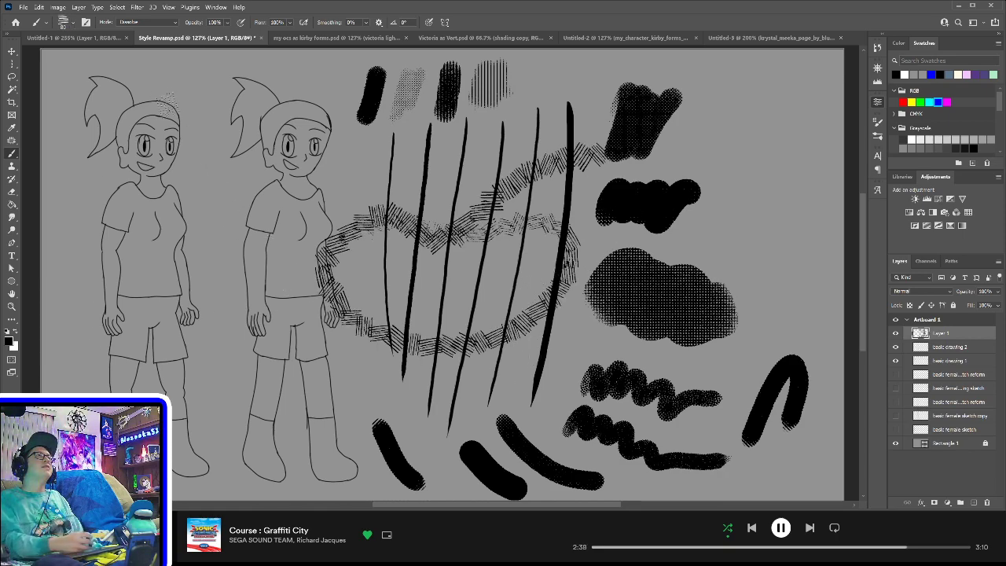
key(ctrl+z)
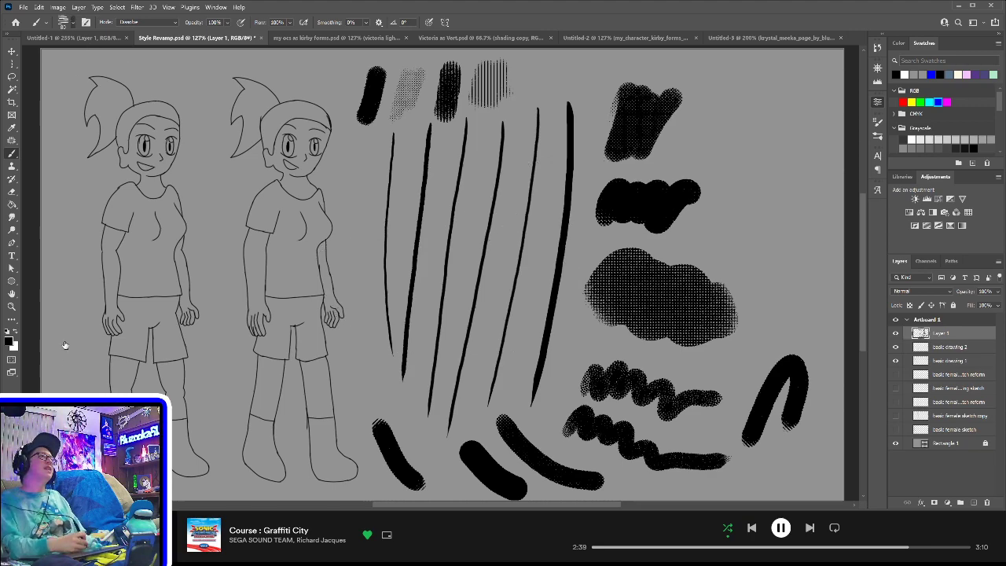
drag(367, 153, 371, 247)
mouse_move(370, 200)
mouse_down()
mouse_move(540, 218)
mouse_move(399, 346)
mouse_move(330, 260)
mouse_up()
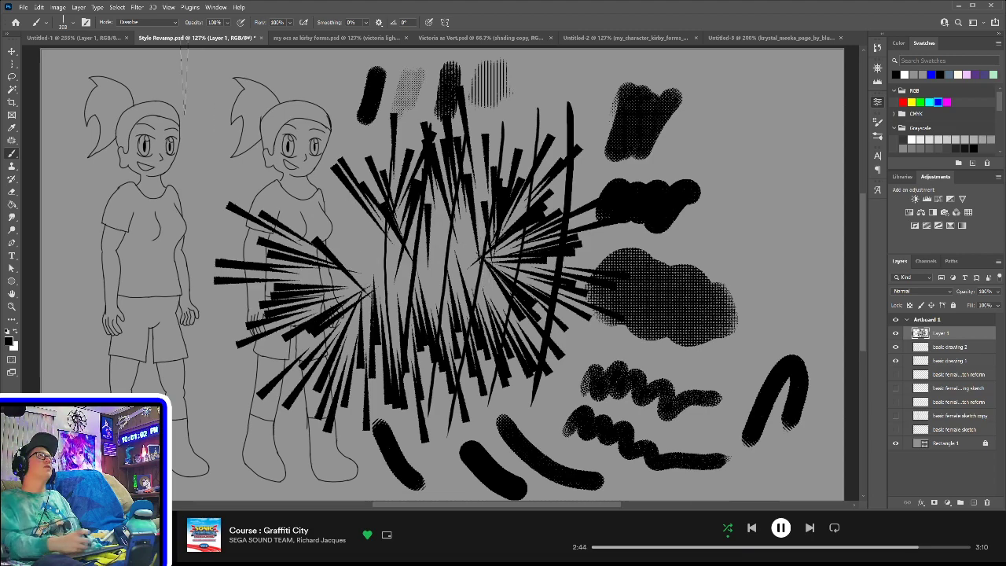
key(ctrl+z)
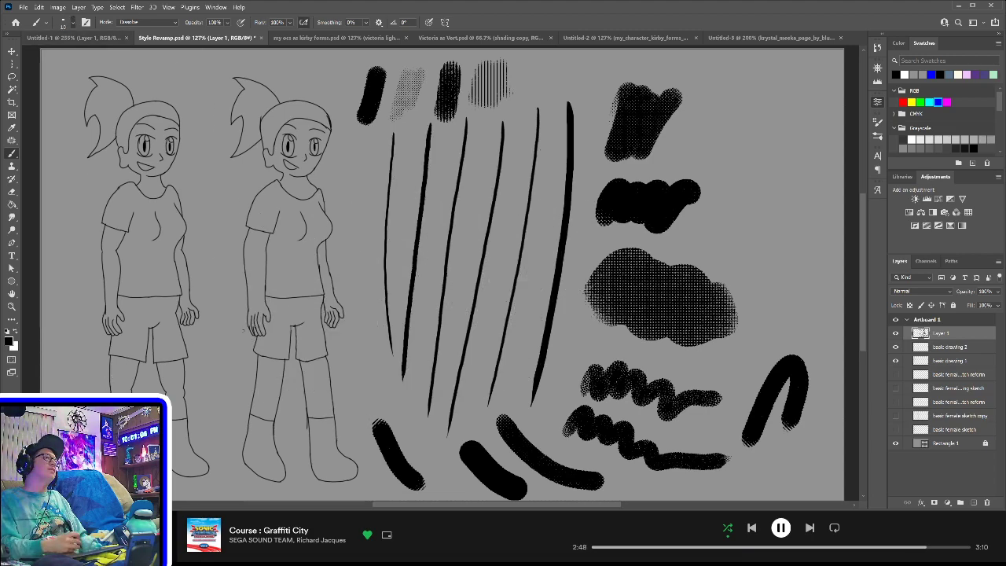
- Try thin line brushes in Dissolve and Normal mode between the second figure and the long strokes, undoing each attempt
mouse_move(346, 249)
mouse_down()
mouse_move(413, 227)
mouse_move(464, 234)
mouse_move(391, 333)
mouse_up()
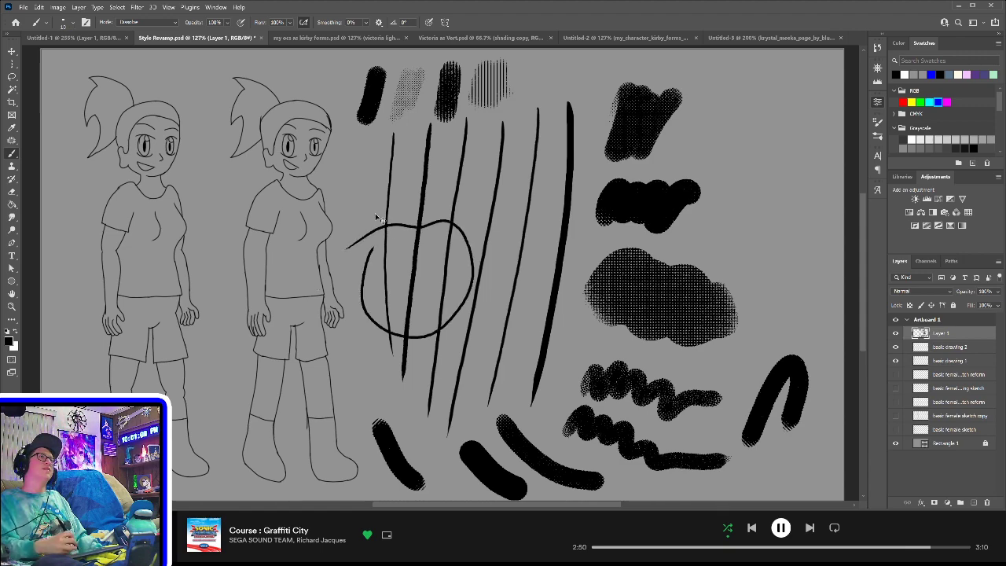
key(ctrl+z)
mouse_move(346, 168)
mouse_down()
mouse_move(371, 179)
mouse_move(349, 240)
mouse_move(370, 323)
mouse_move(375, 391)
mouse_up()
key(ctrl+z)
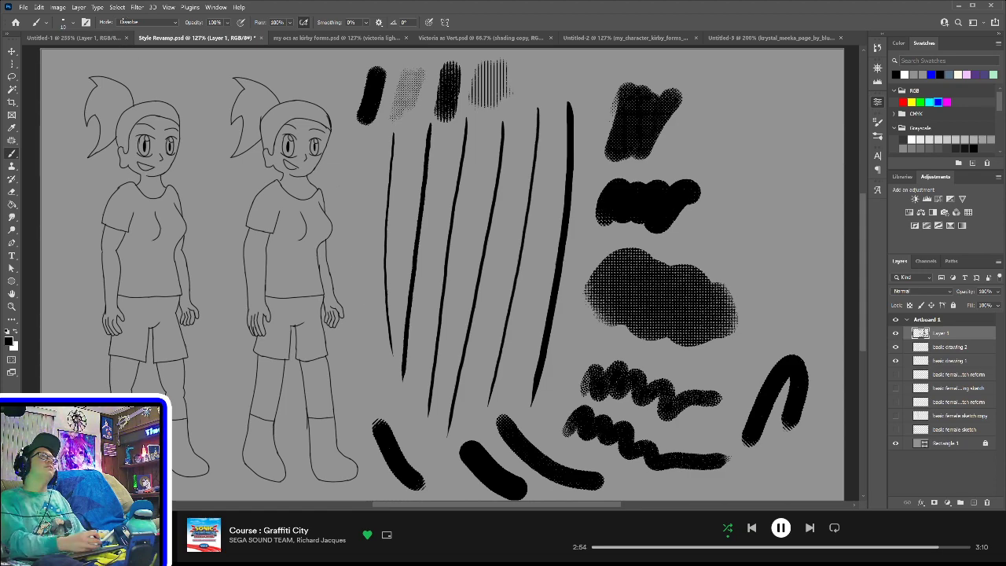
click(102, 336)
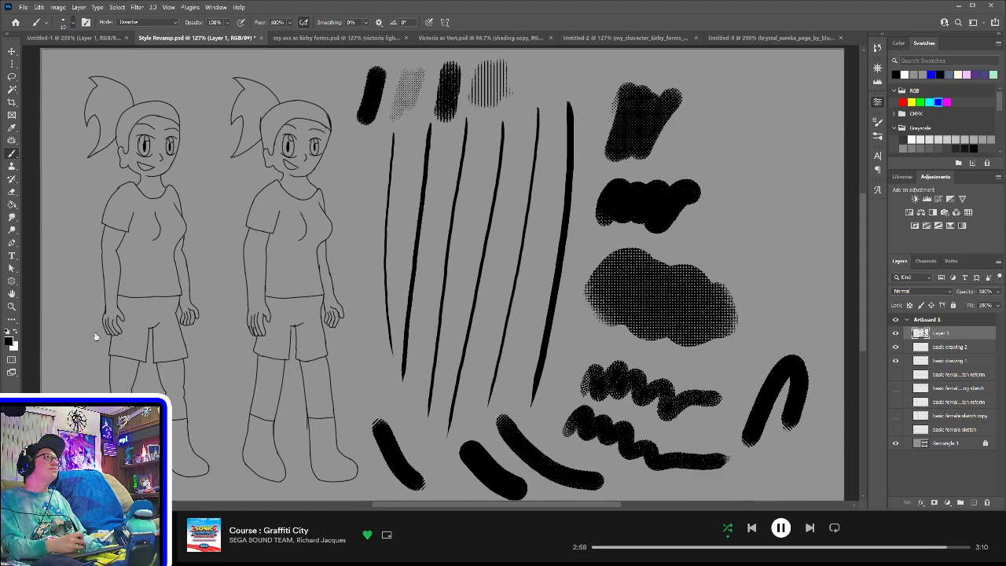
mouse_move(338, 259)
mouse_down()
mouse_move(444, 203)
mouse_move(397, 305)
mouse_move(347, 214)
mouse_move(358, 181)
mouse_move(383, 242)
mouse_move(357, 276)
mouse_move(384, 393)
mouse_up()
key(ctrl+z)
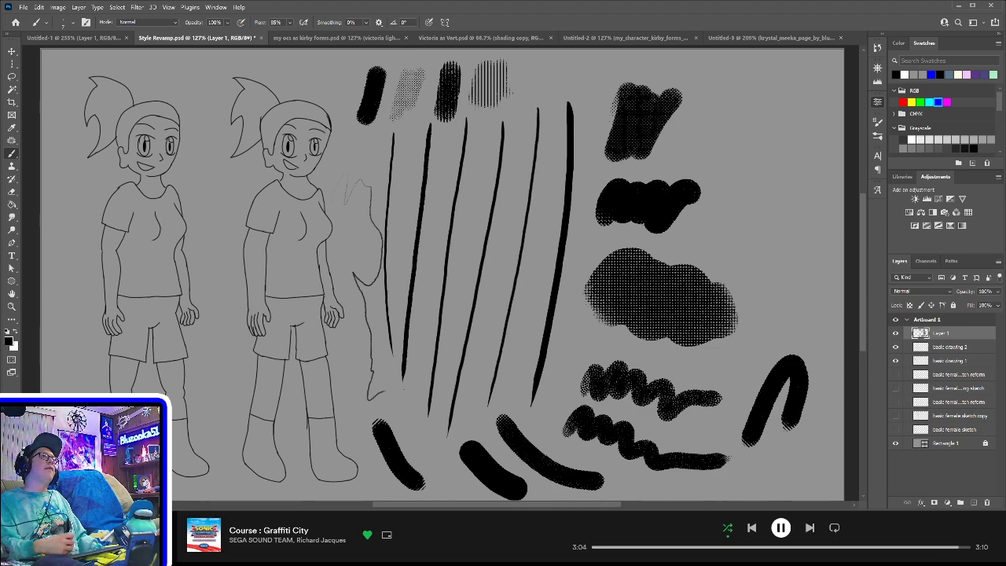
key(ctrl+z)
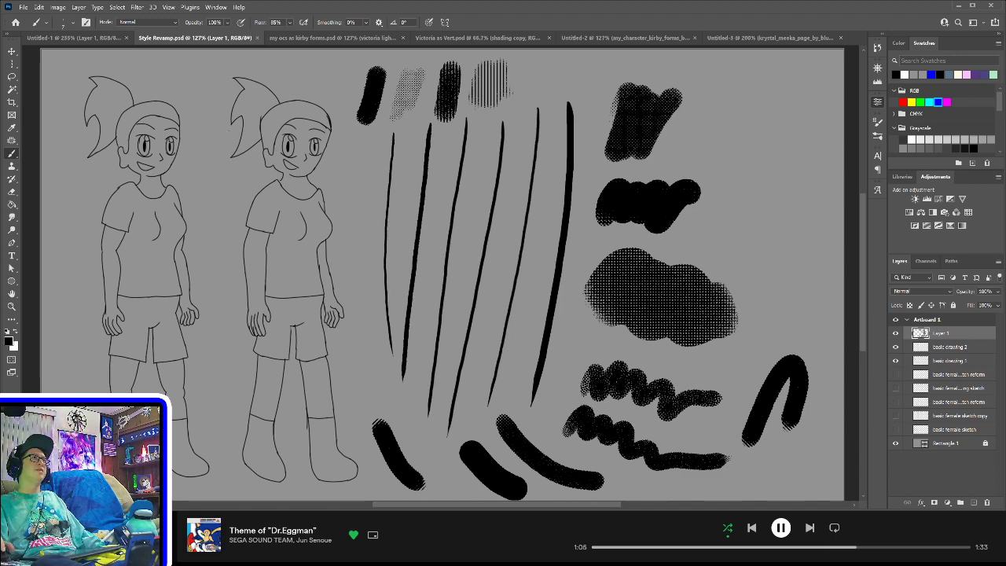
- Paint a dotted swatch fading from dense to light beside the light striped one, using a Dissolve brush at 30% flow, and save the file
click(73, 22)
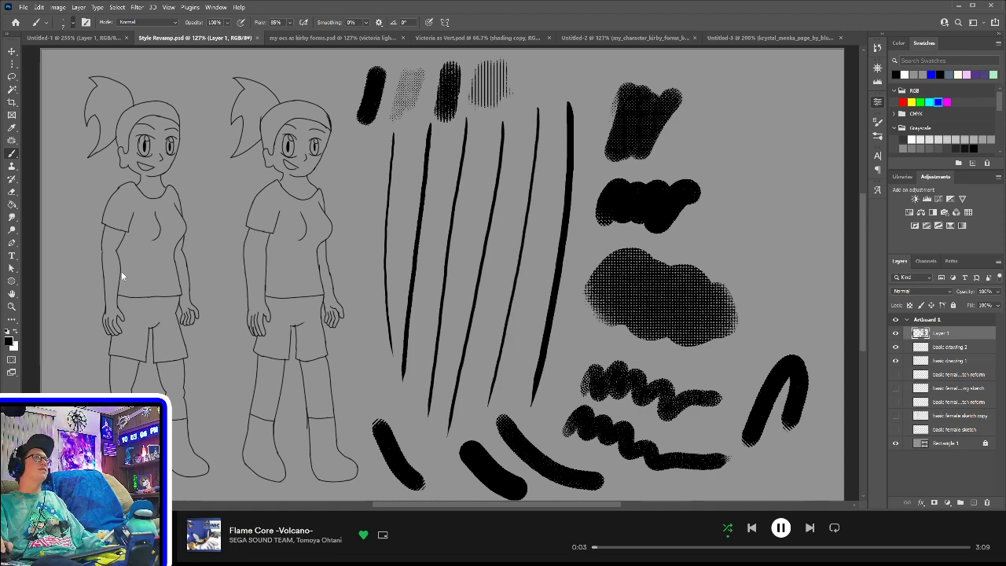
click(70, 183)
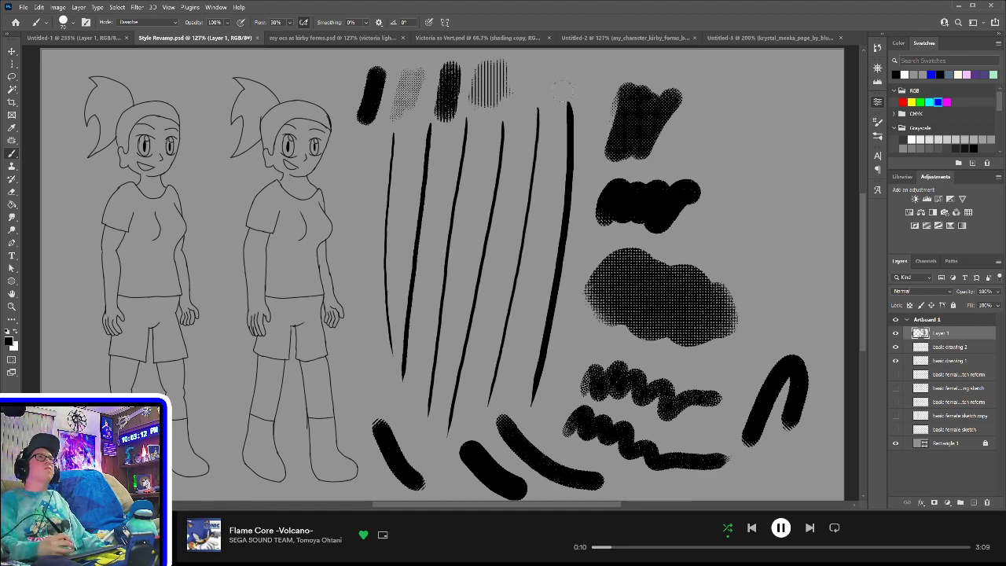
mouse_move(558, 88)
mouse_down()
mouse_move(602, 75)
mouse_move(562, 71)
mouse_move(541, 94)
mouse_up()
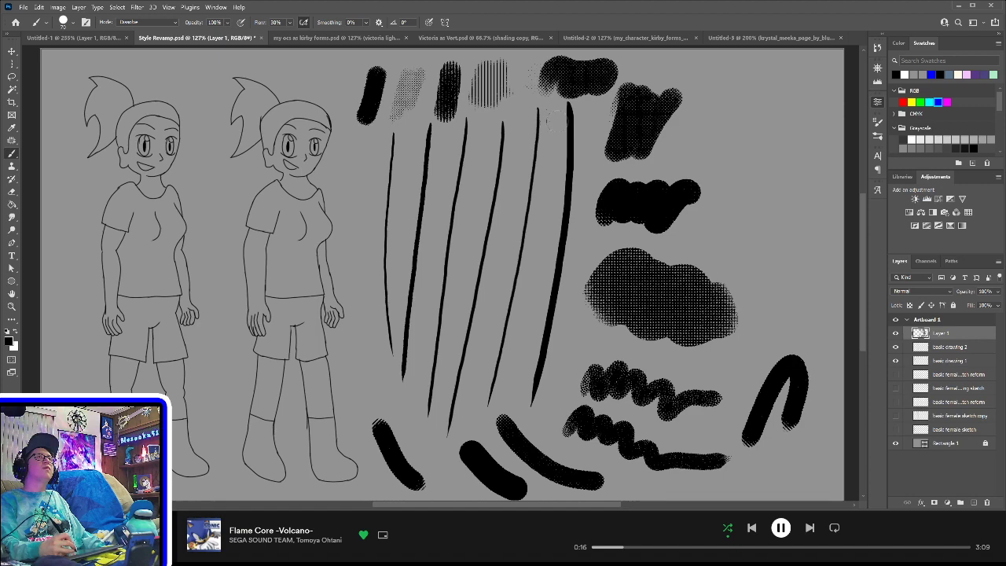
key(ctrl+z)
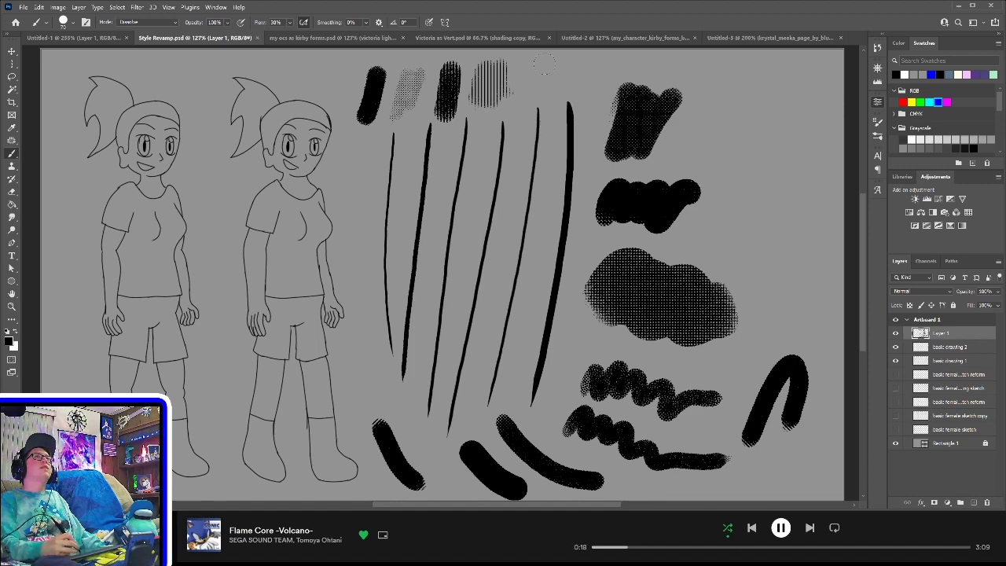
mouse_move(551, 79)
mouse_down()
mouse_move(543, 88)
mouse_move(562, 79)
mouse_move(615, 88)
mouse_up()
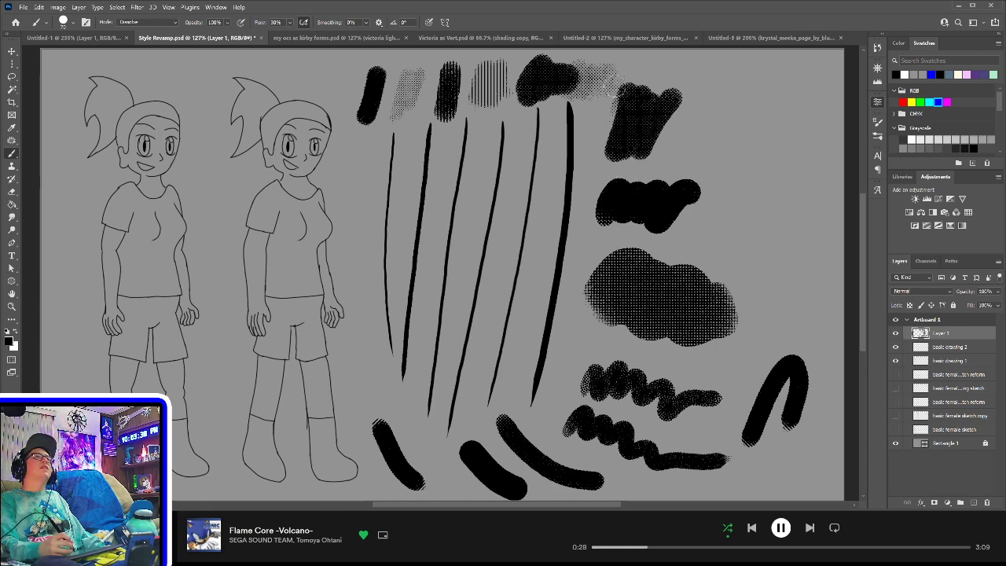
mouse_move(662, 65)
mouse_down()
mouse_move(719, 88)
mouse_move(595, 63)
mouse_move(579, 69)
mouse_up()
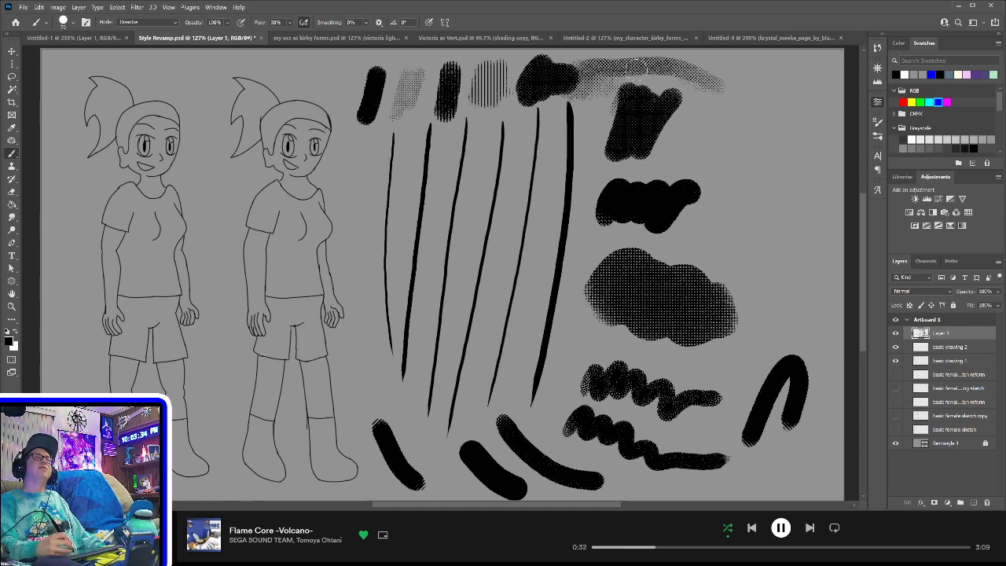
key(ctrl+z)
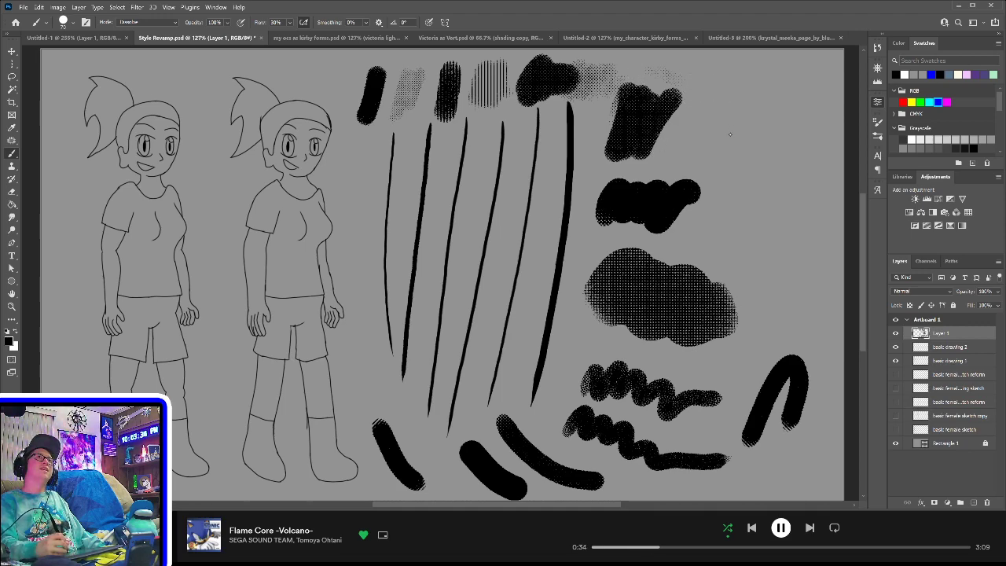
drag(618, 66, 676, 68)
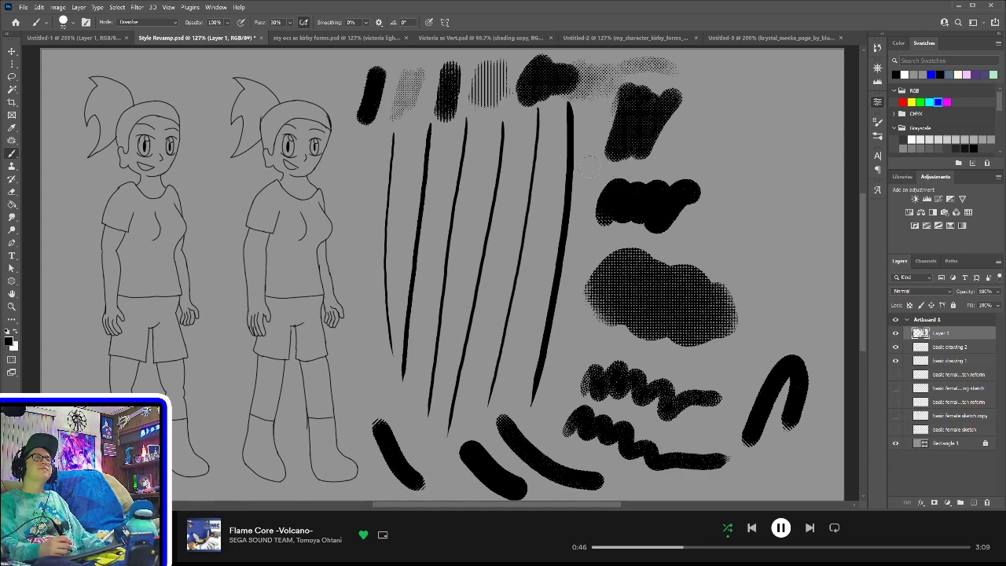
key(ctrl+s)
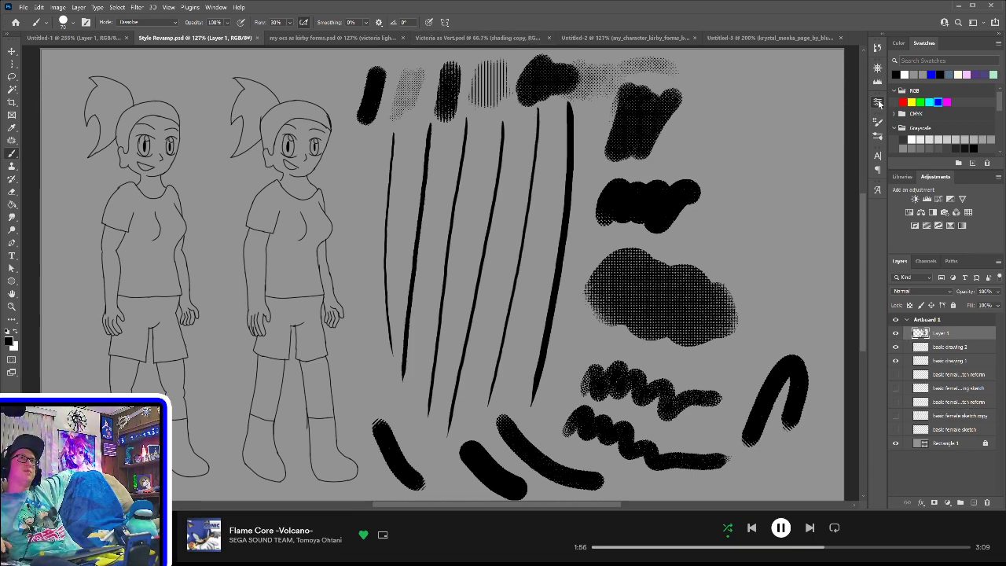
- Switch to the "my ocs as kirby forms.psd" document and unlock its Rectangle 1 background layer
click(324, 38)
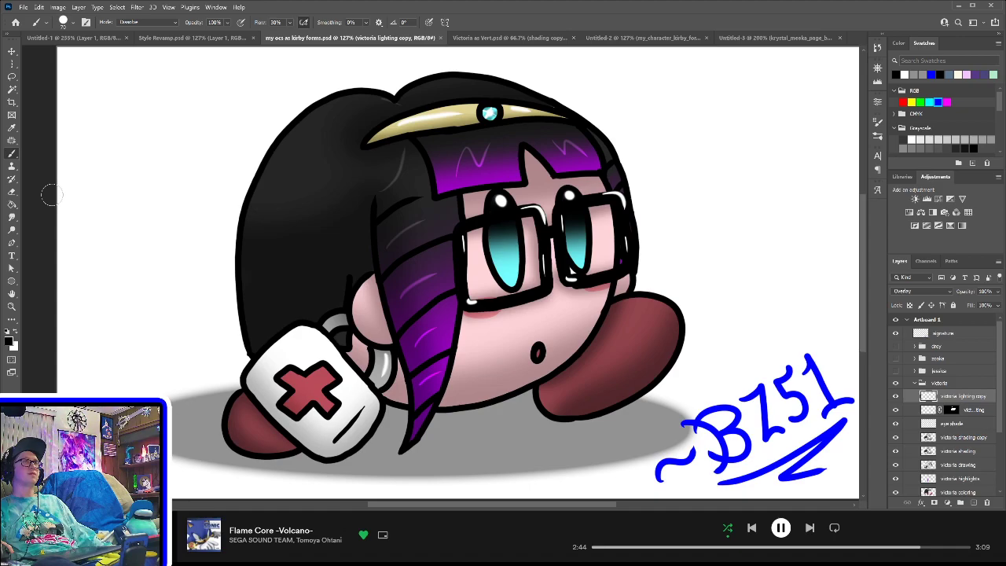
key(ctrl+minus)
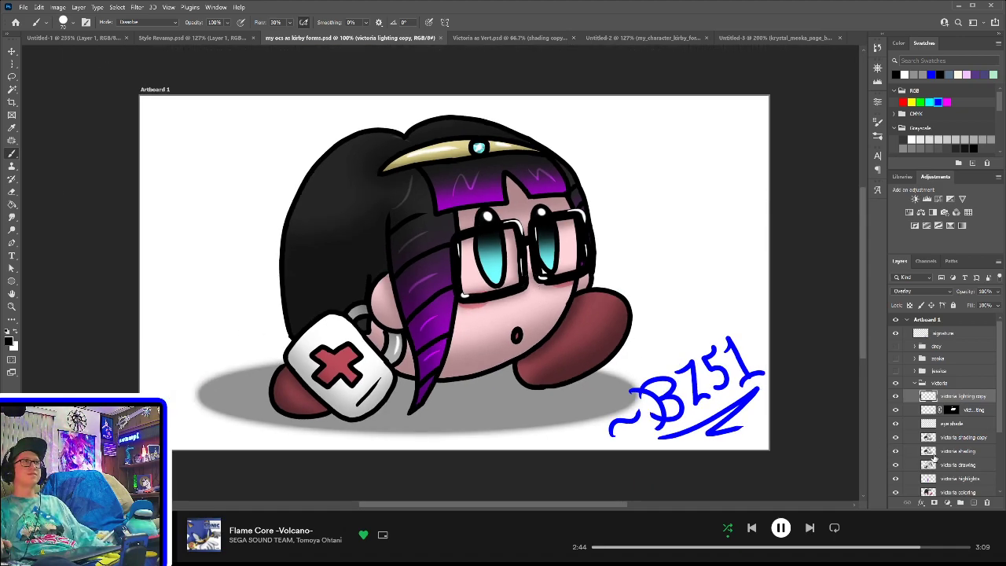
scroll(953, 448, down, 3)
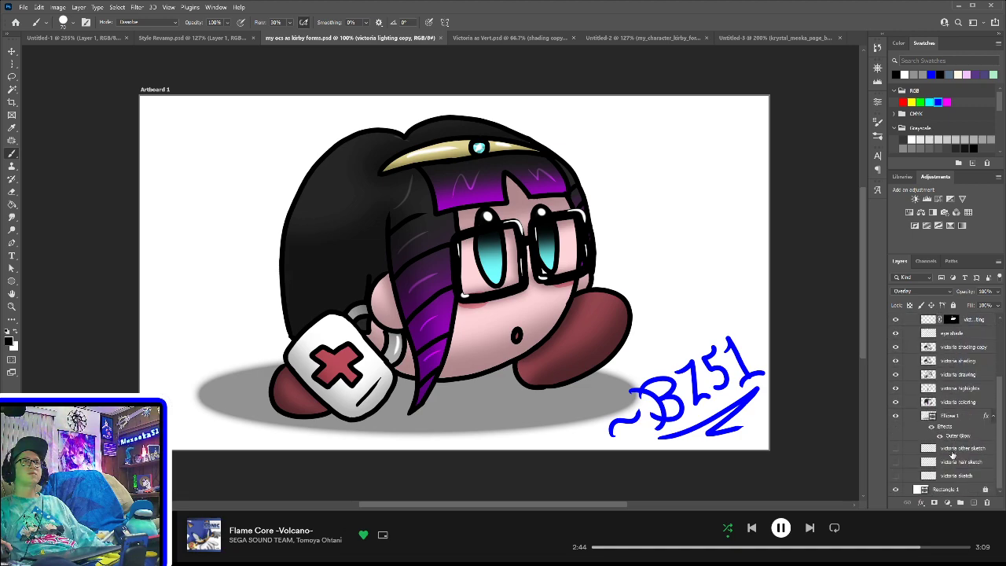
click(929, 491)
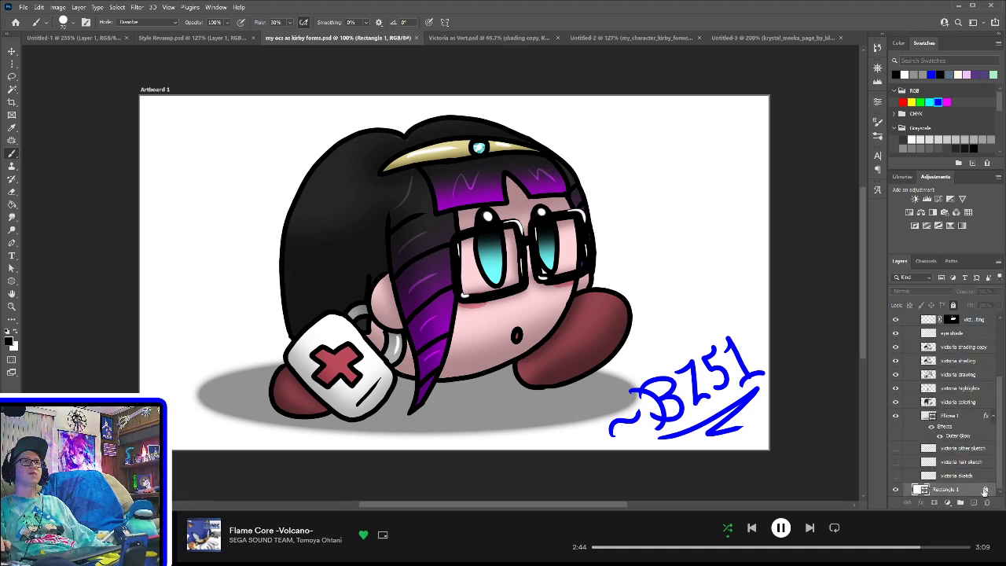
click(954, 306)
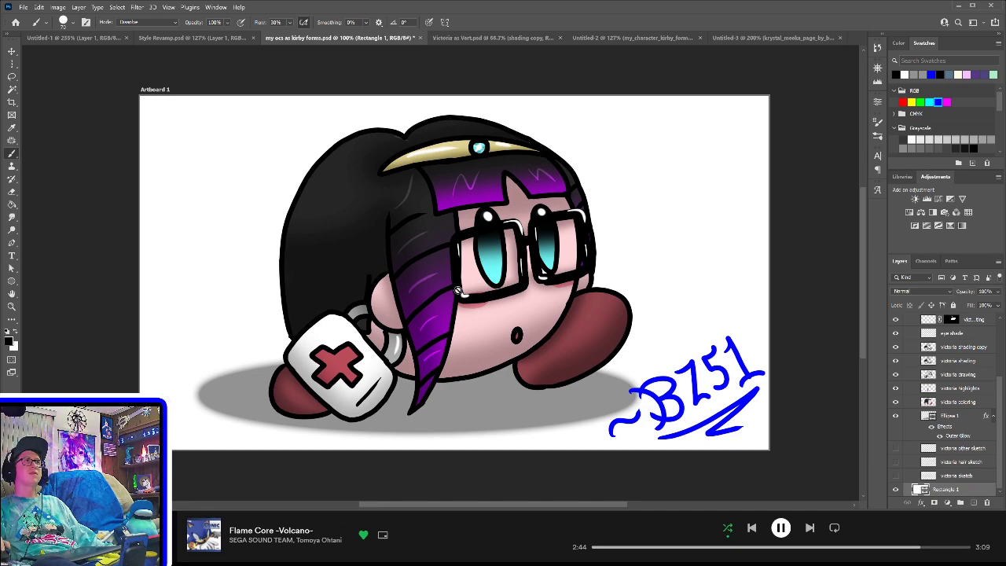
- Change the fill of the Rectangle 1 background shape to purple
click(10, 283)
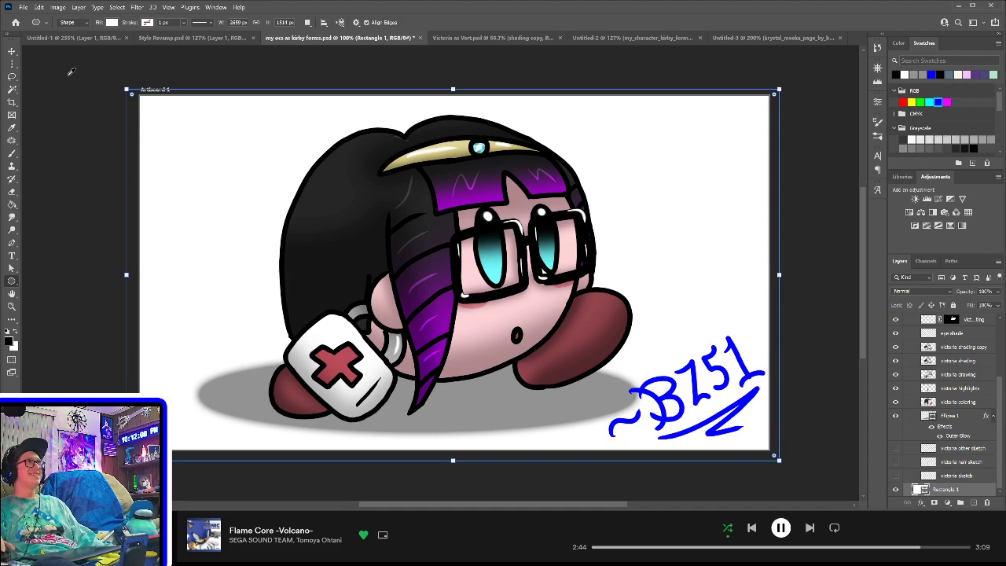
click(131, 75)
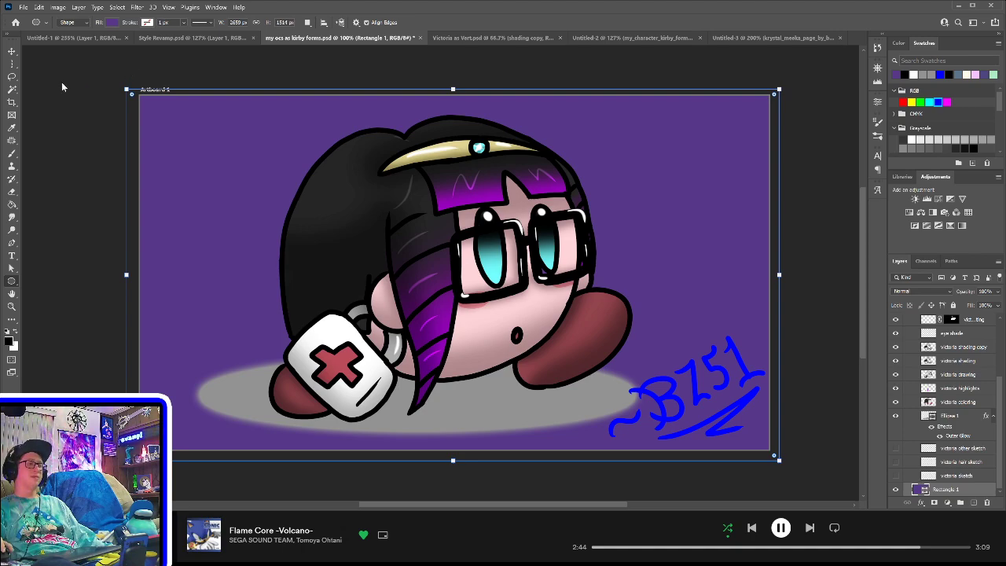
click(12, 53)
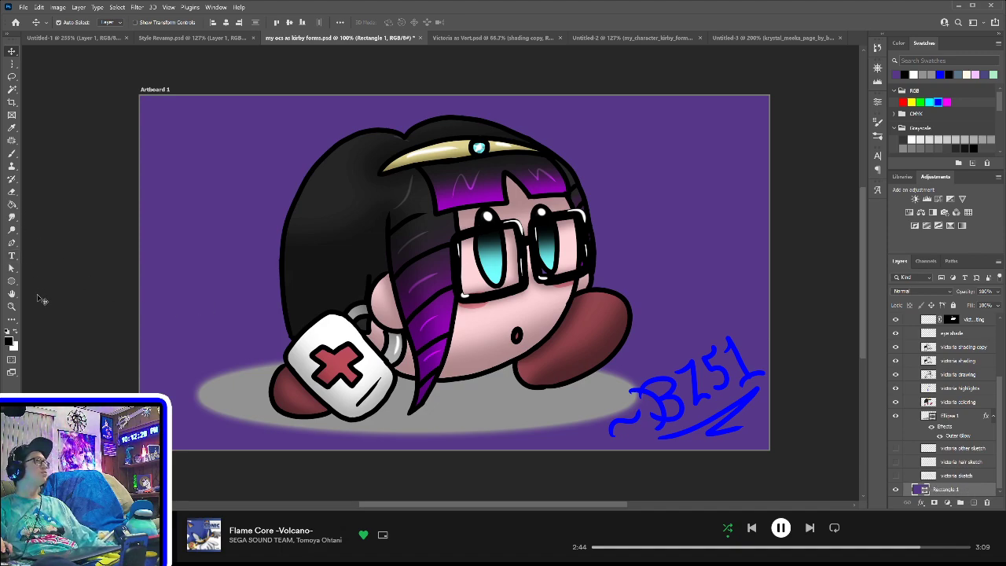
- Darken and mute the Rectangle 1 background fill in two passes to a deep greyish purple
click(10, 282)
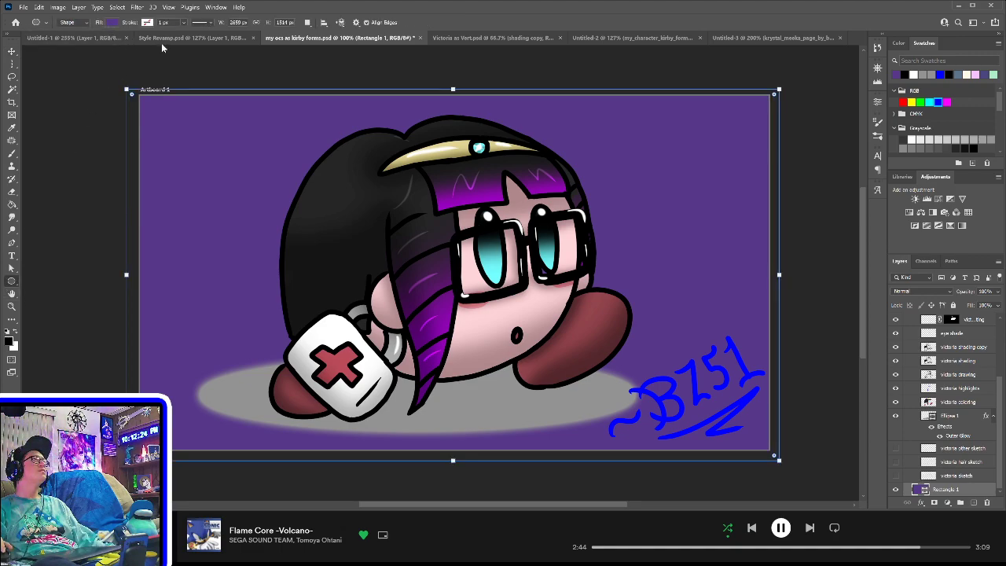
key(i)
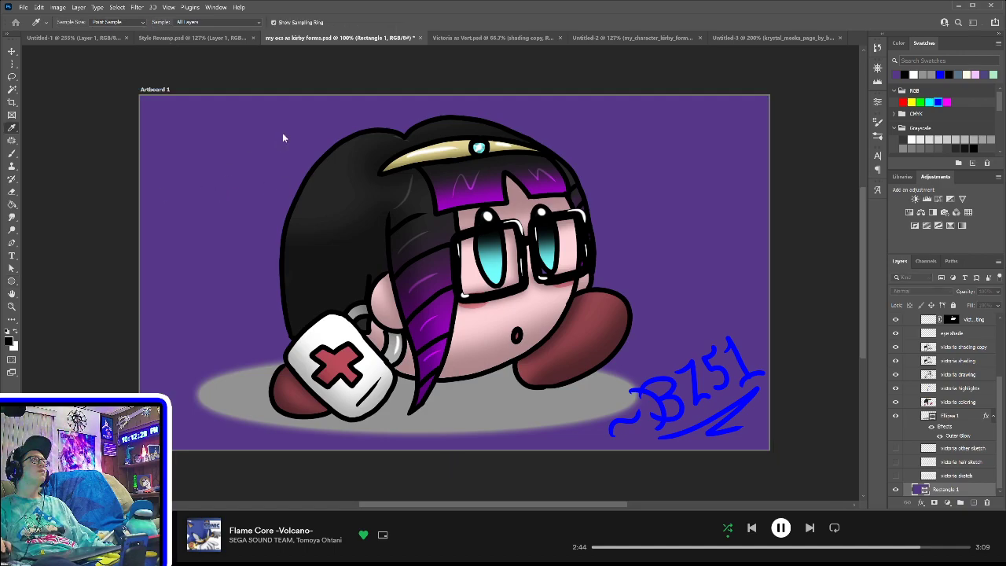
key(u)
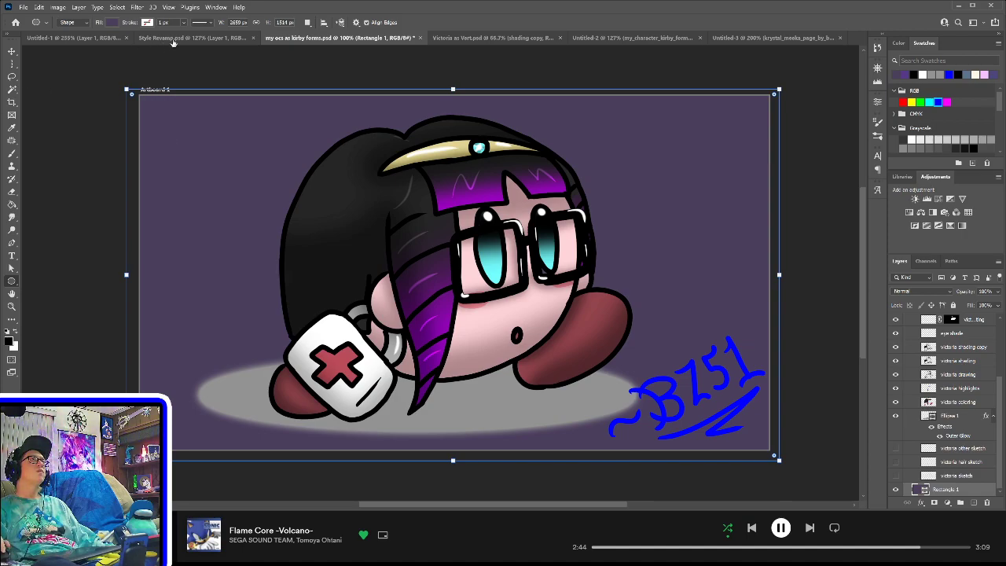
key(i)
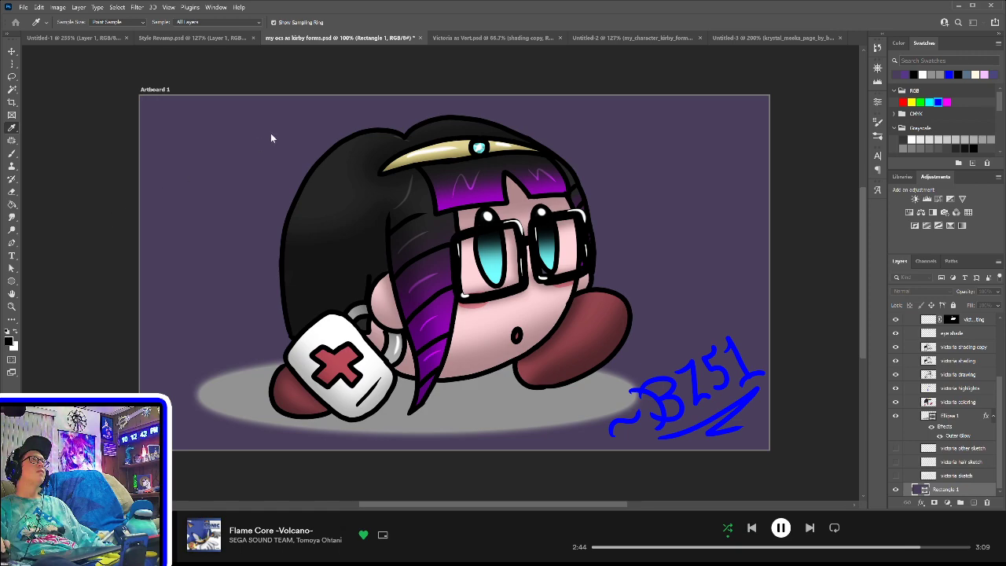
key(u)
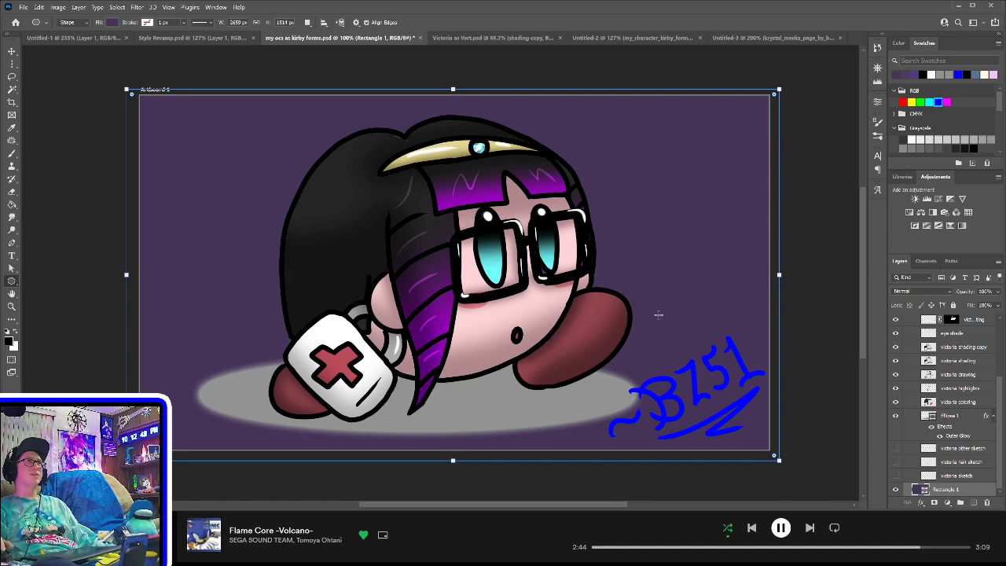
- Change the Ellipse 1 ground shadow's fill to black and recolor its Outer Glow effect black to match
click(959, 416)
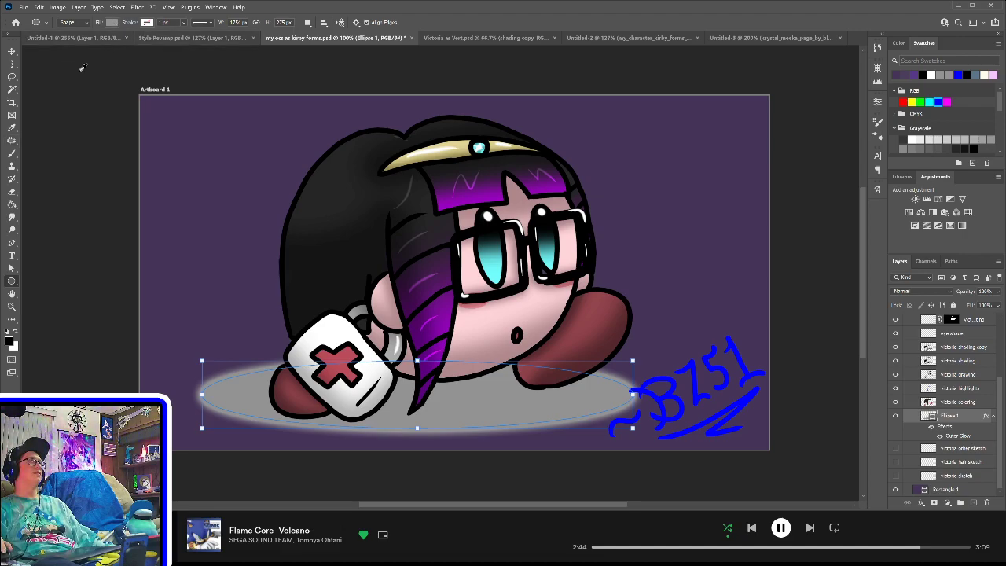
key(alt+BackSpace)
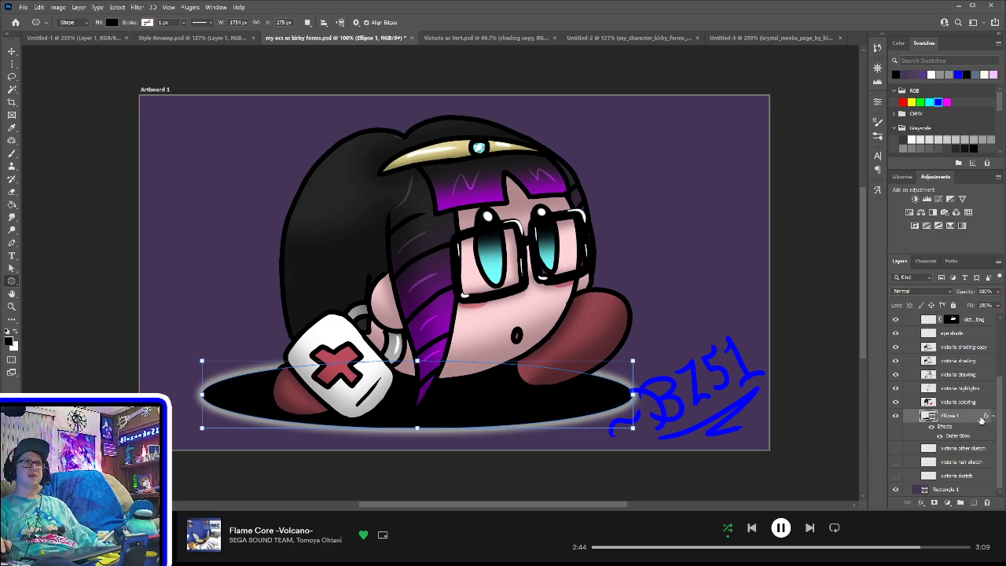
key(h)
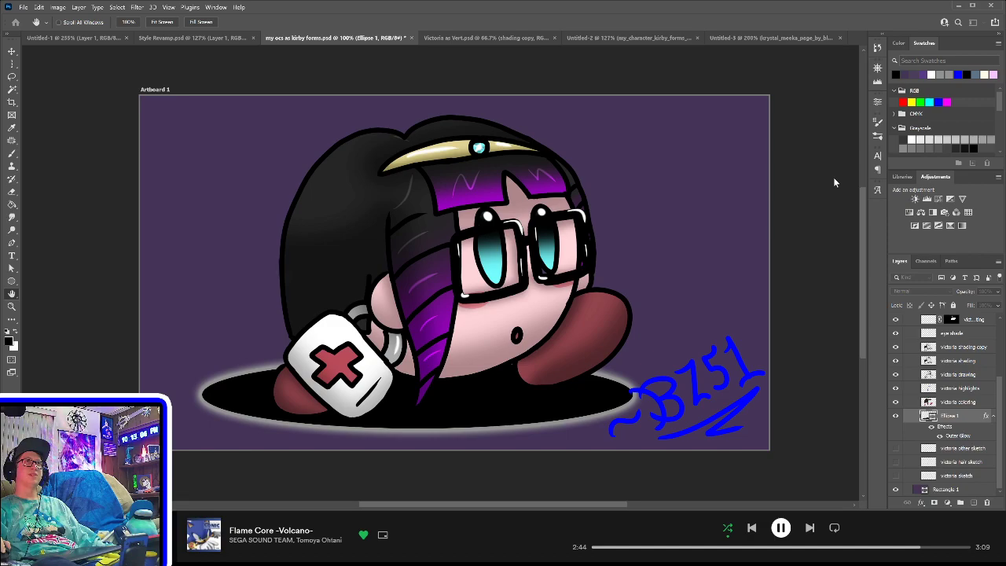
key(i)
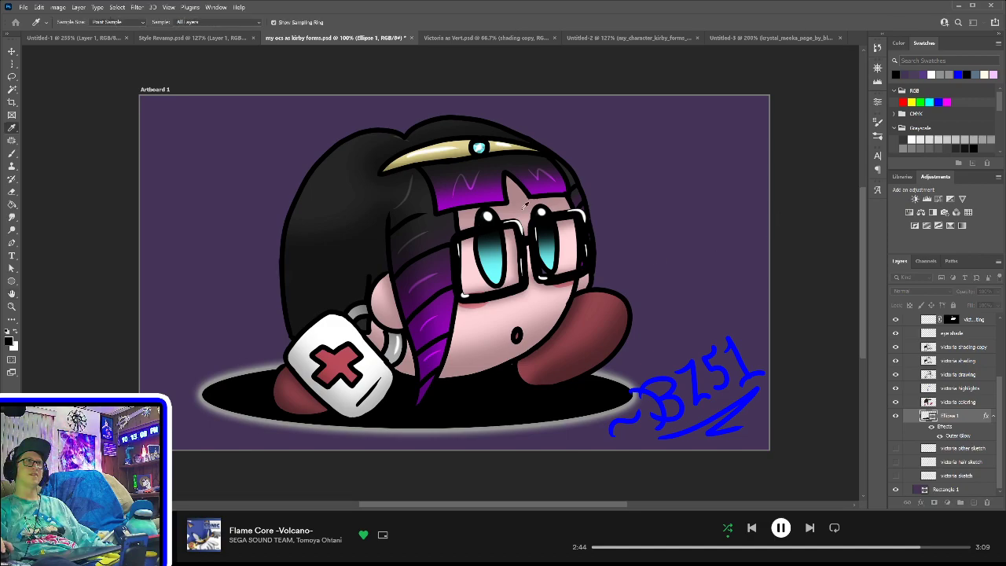
click(198, 265)
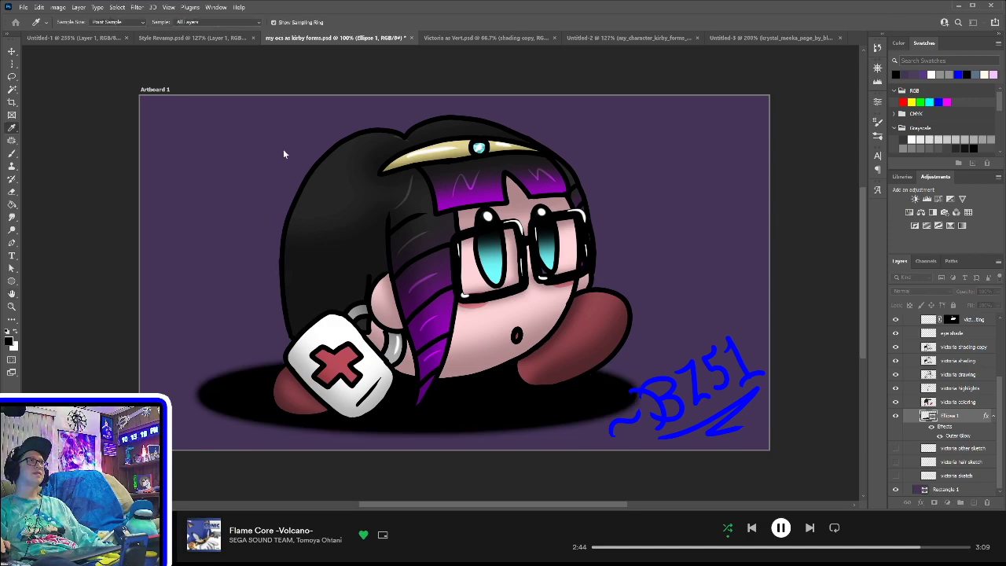
key(h)
key(u)
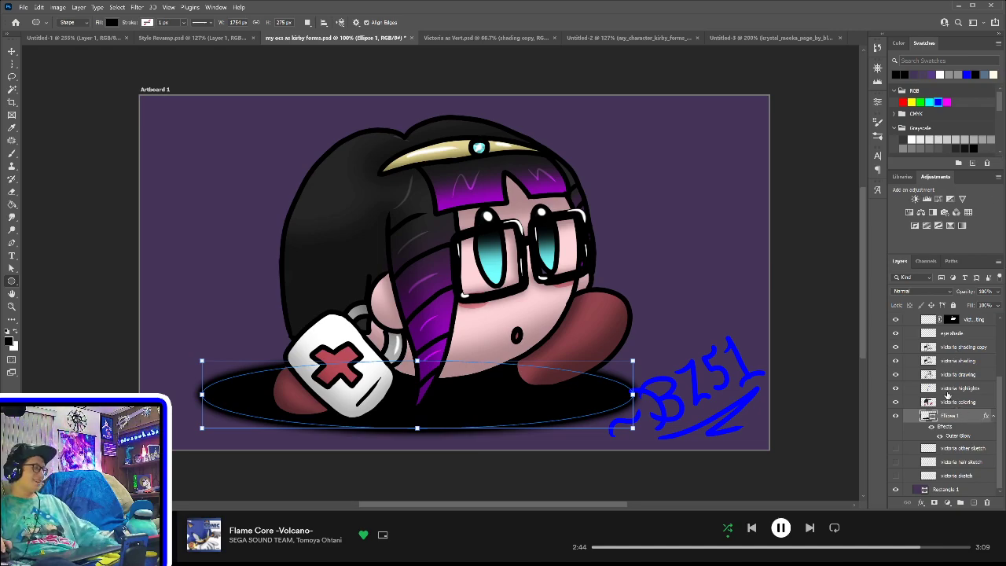
key(Return)
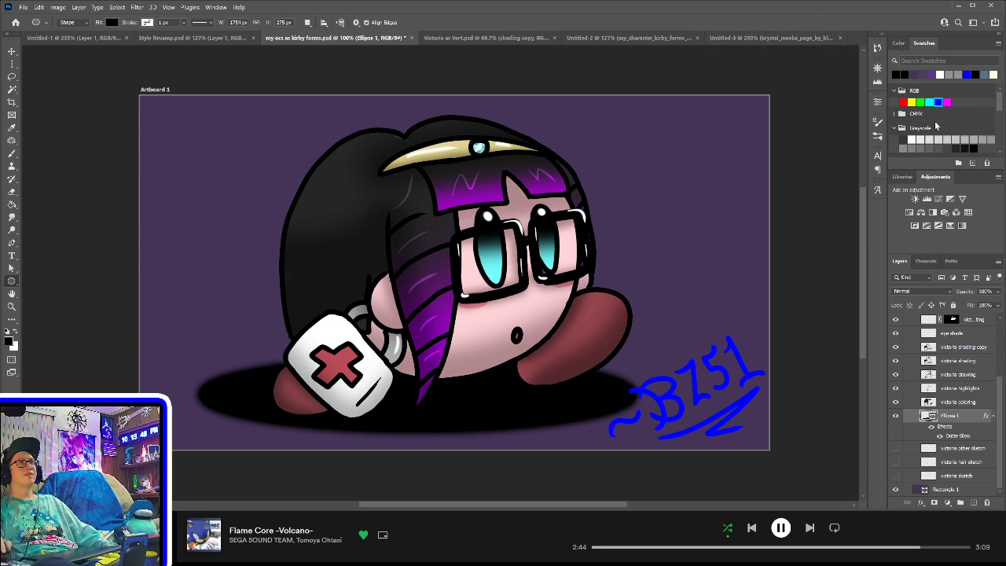
- Lower the Ellipse 1 ground shadow's opacity to 25% and save the document
click(974, 8)
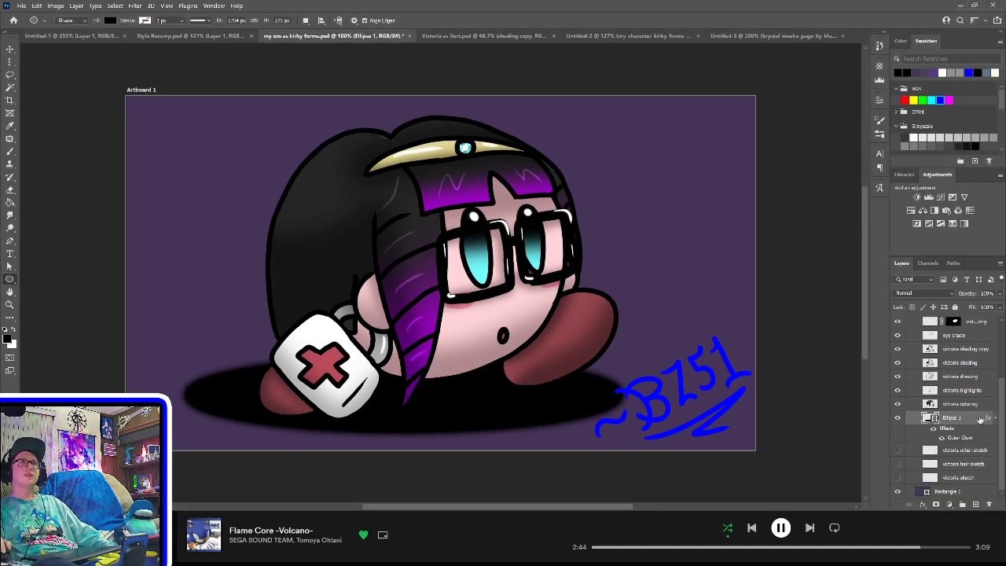
click(999, 296)
click(974, 308)
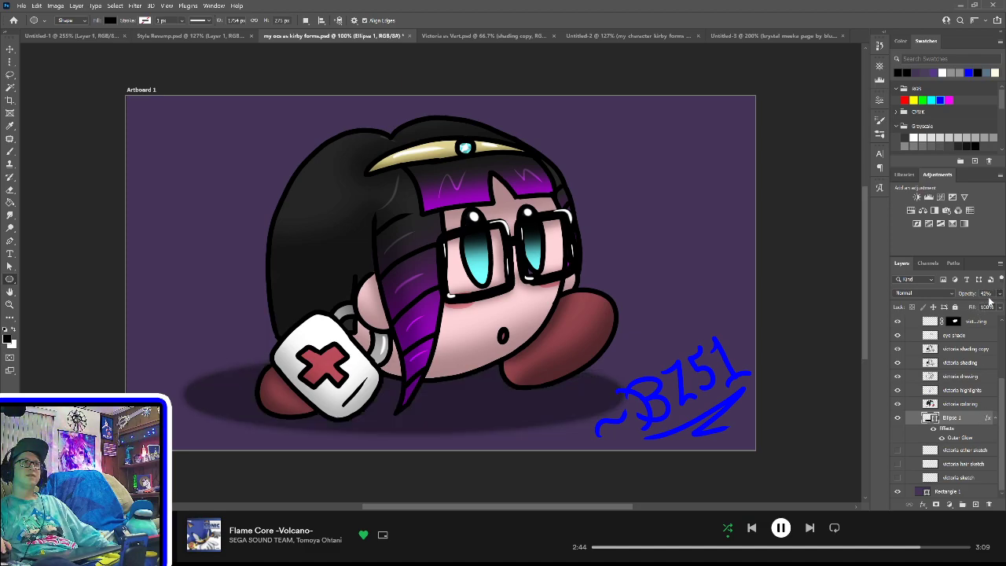
click(987, 293)
text(25)
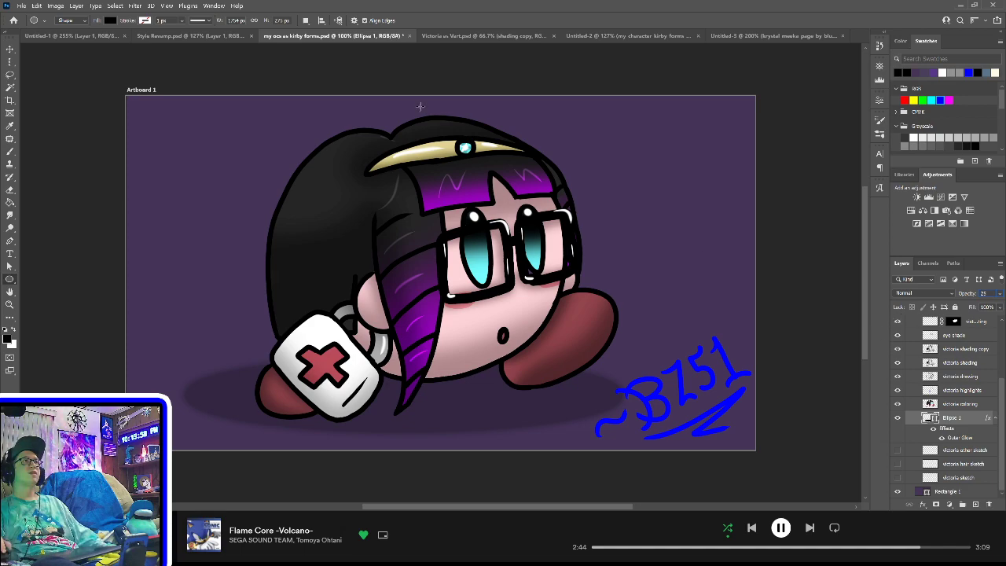
click(8, 49)
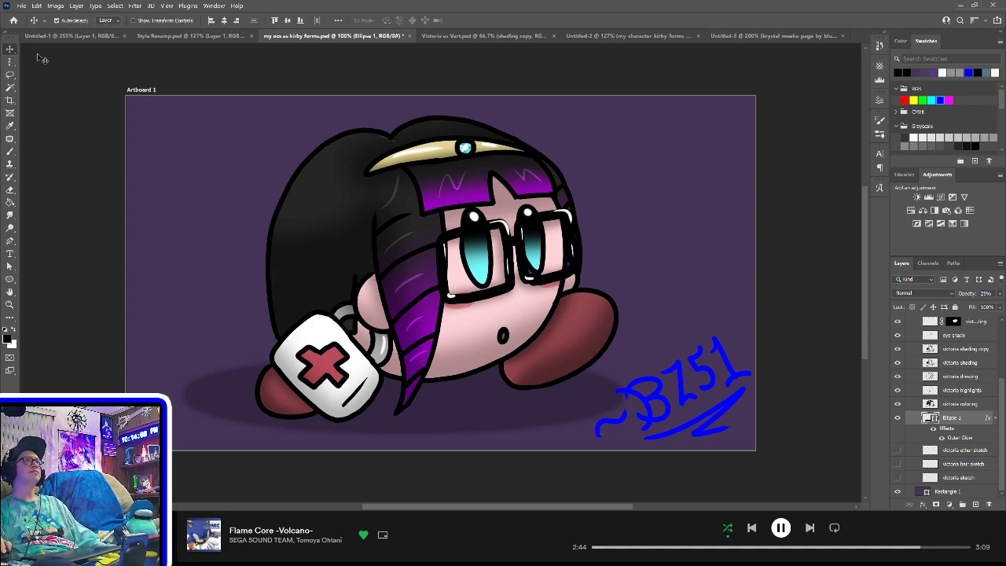
key(ctrl+s)
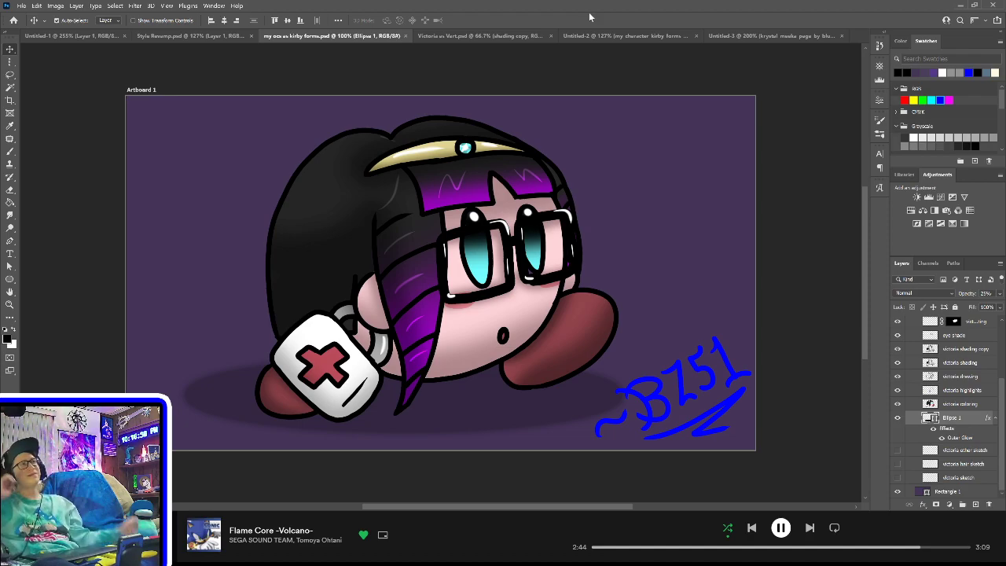
- Add a white Color Overlay effect to the signature layer and save the document
key(ctrl+0)
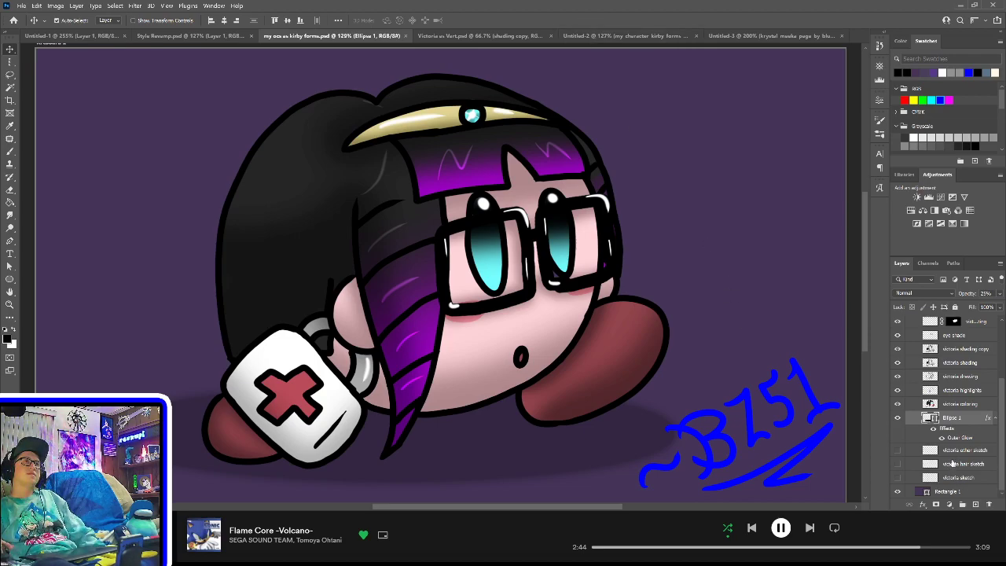
scroll(953, 464, up, 4)
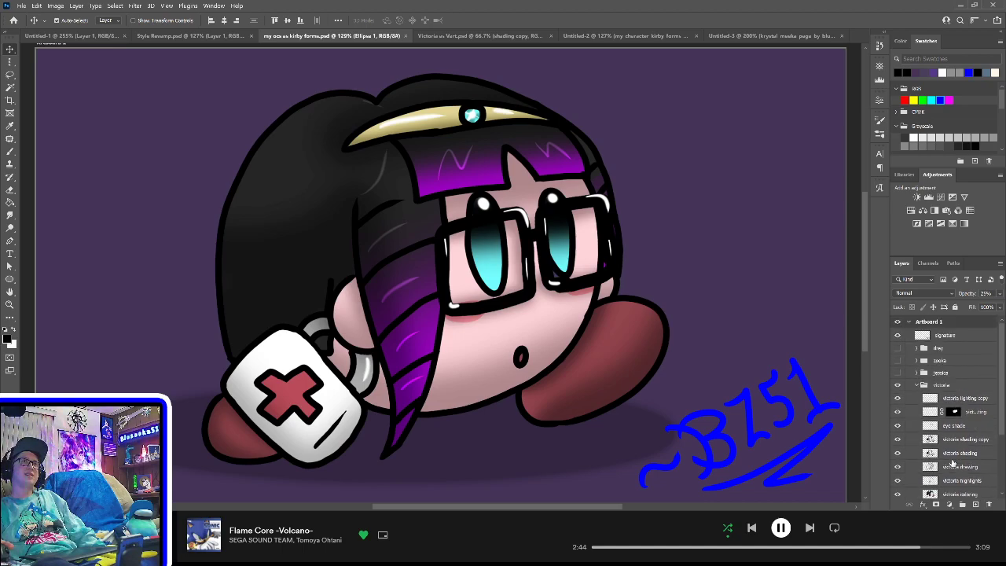
click(969, 336)
key(h)
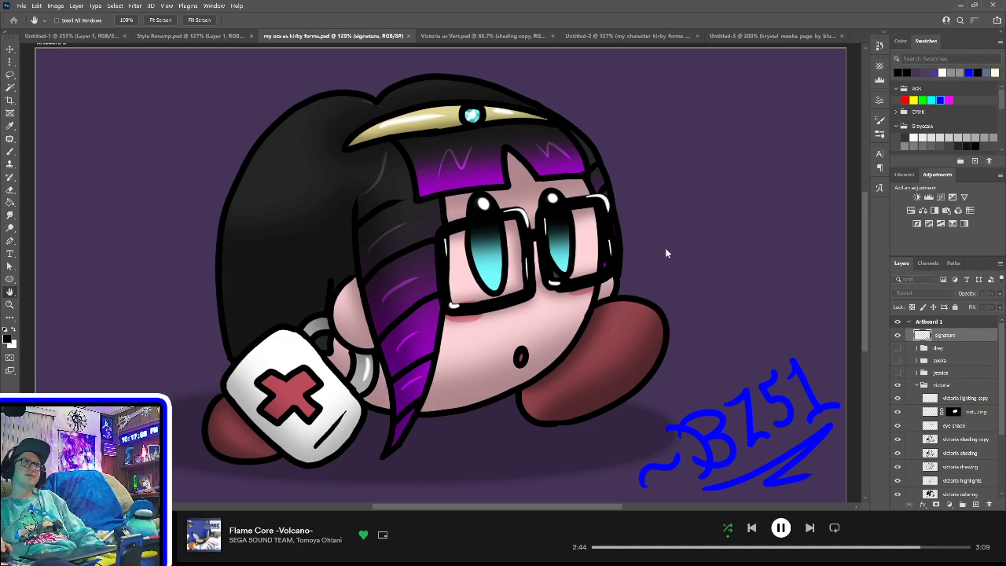
click(665, 196)
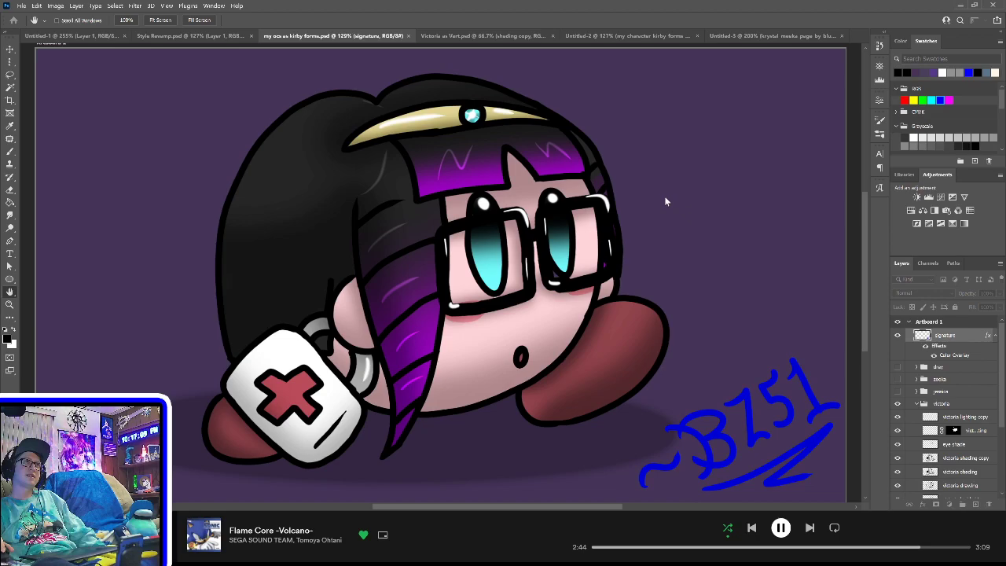
click(823, 196)
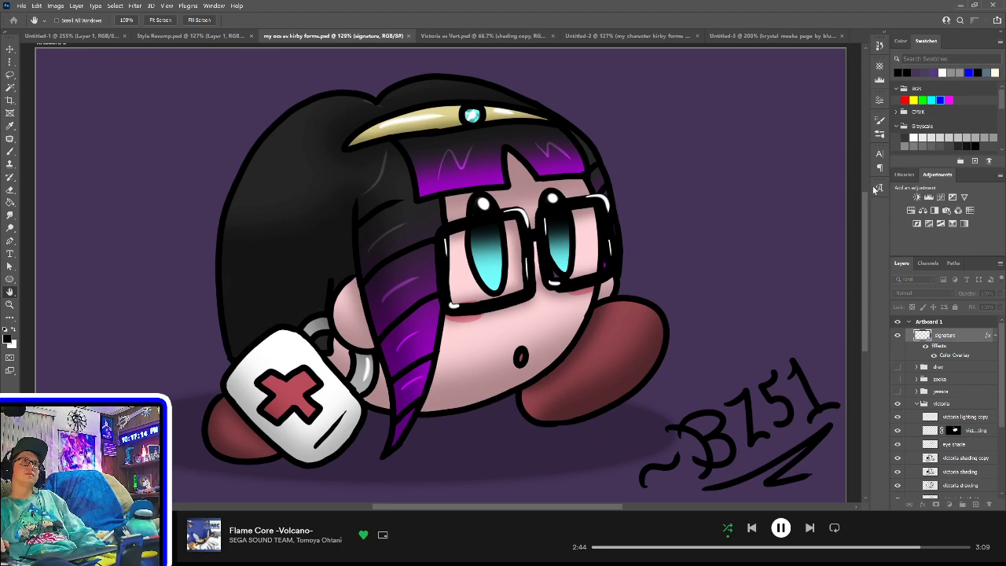
key(i)
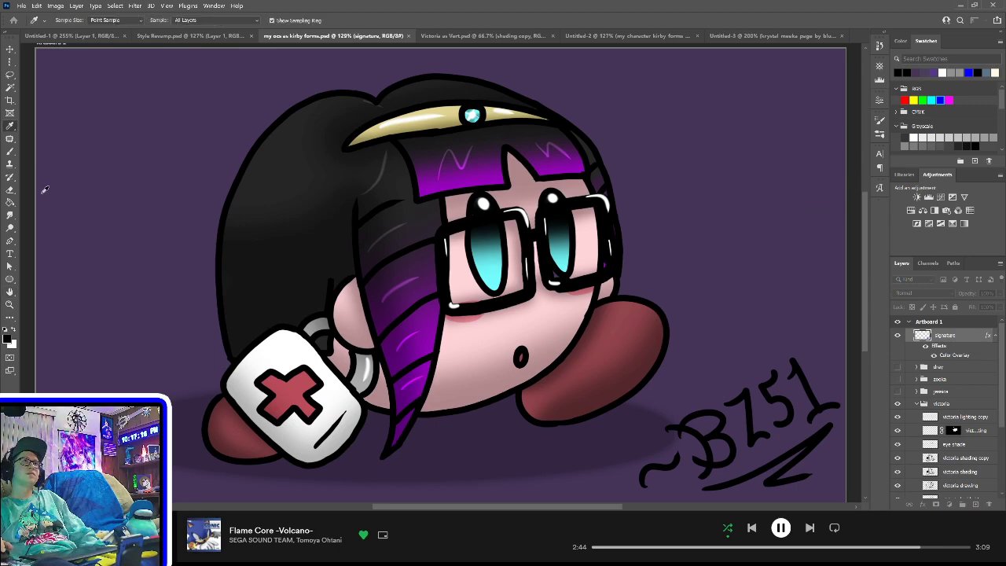
click(59, 134)
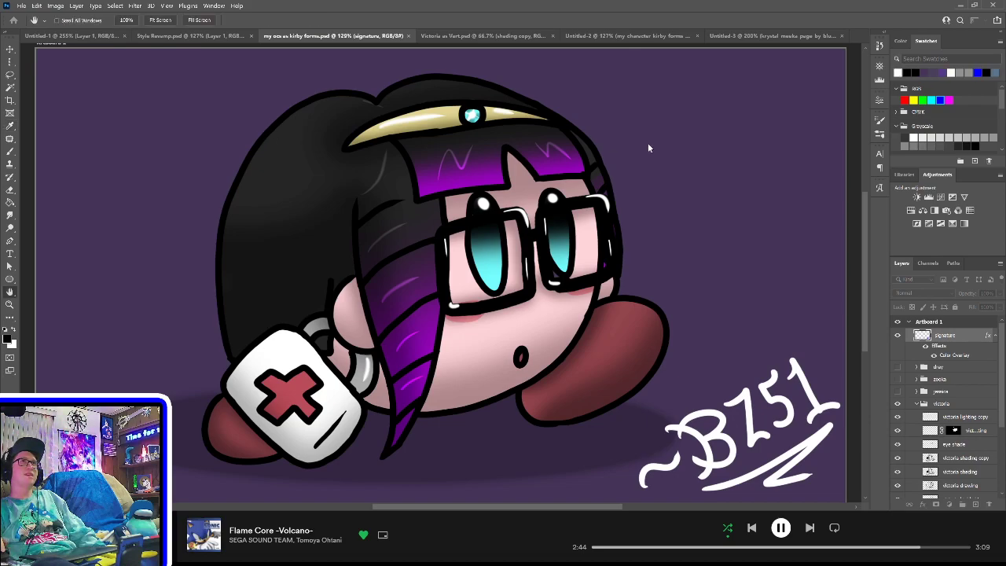
key(v)
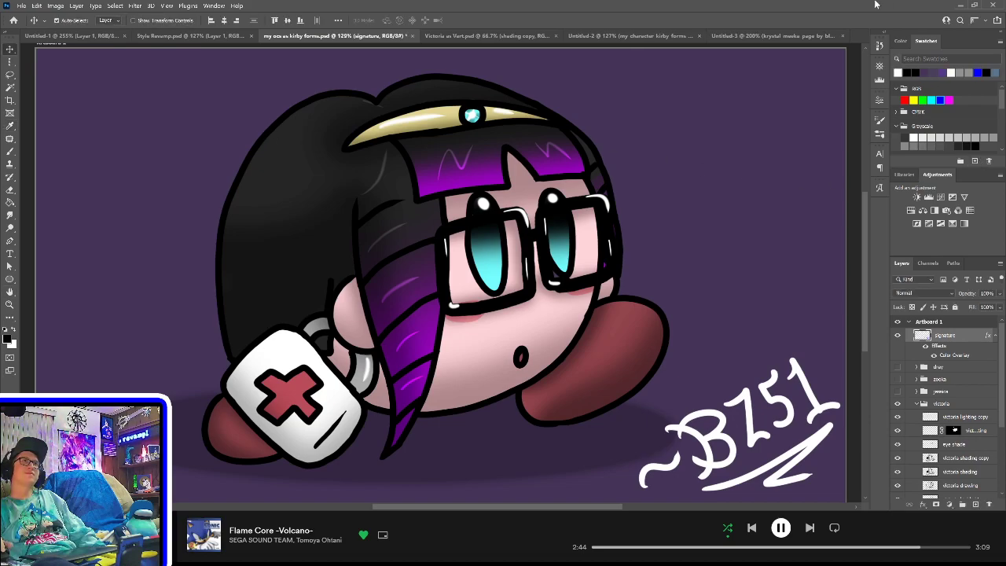
key(ctrl+s)
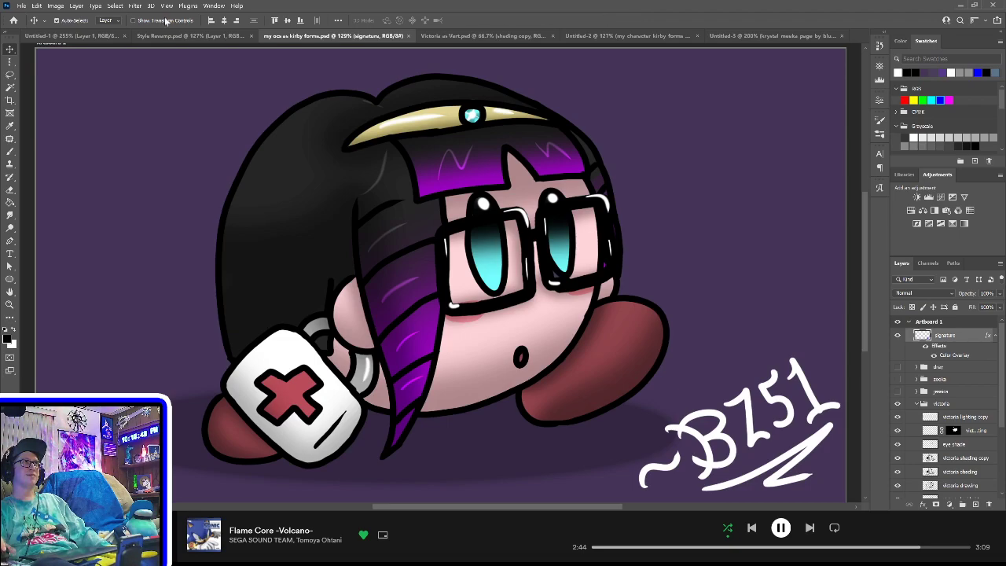
- Look over the drawings and brush tests in "Style Revamp.psd" and return to "my ocs as kirby forms.psd"
click(155, 35)
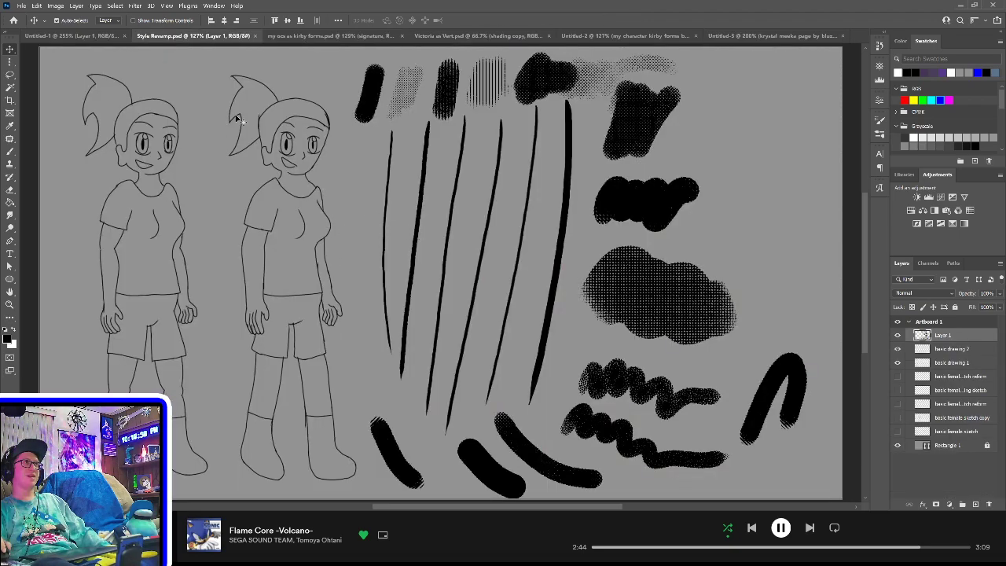
click(340, 36)
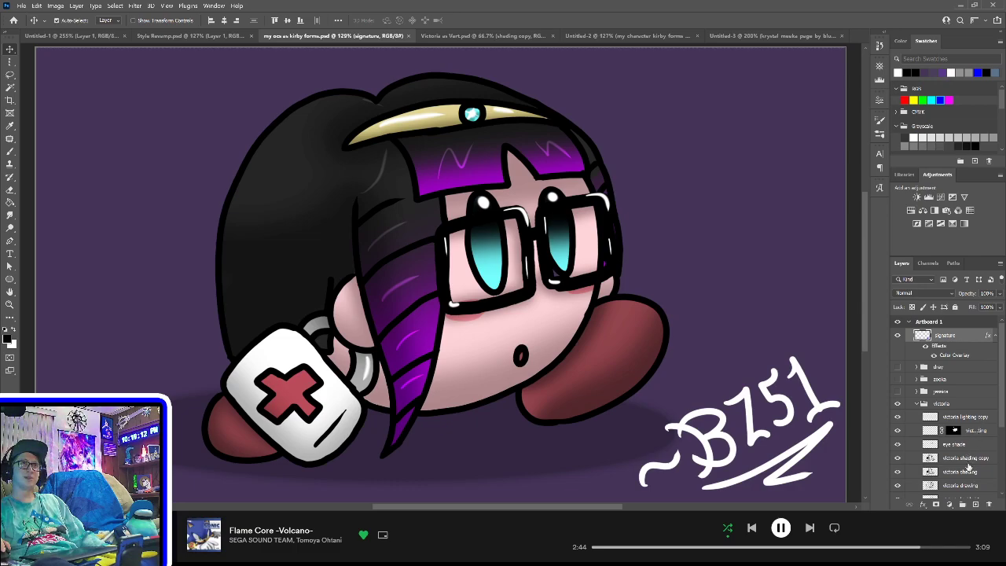
- On the victoria lighting copy layer, lasso the highlight at the hair parting, nudge it slightly left and down, deselect, and save the file
scroll(967, 473, down, 1)
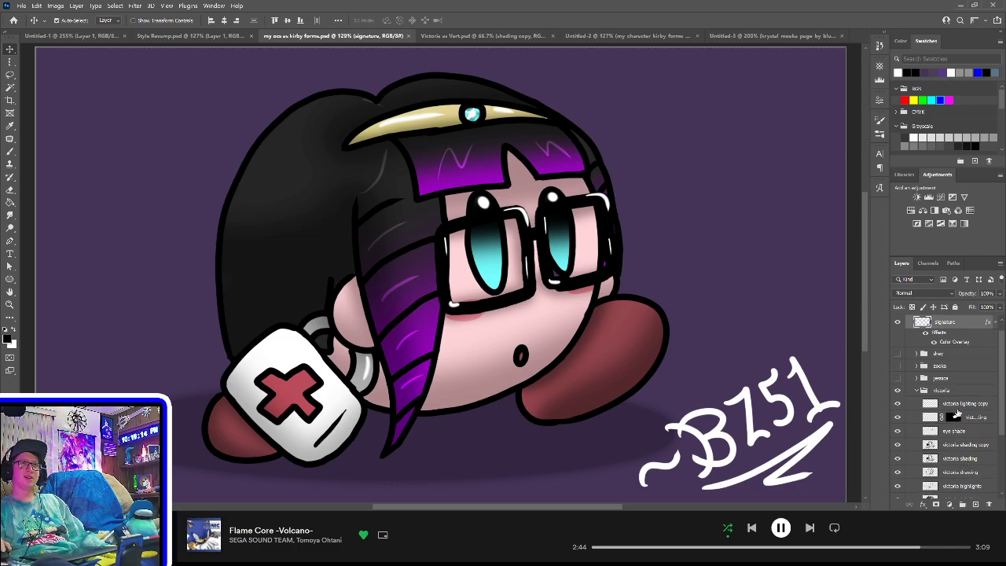
click(926, 406)
click(897, 404)
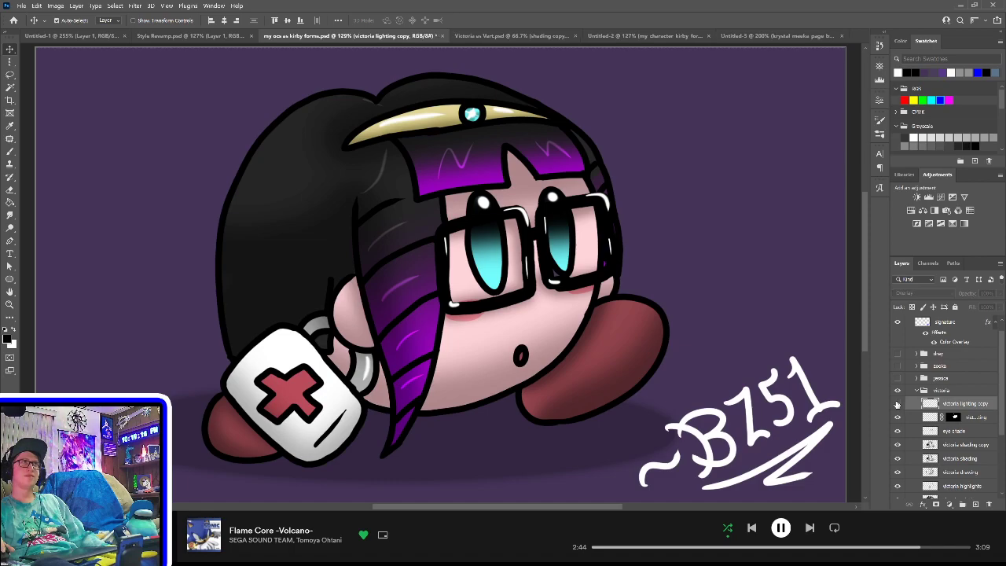
click(898, 404)
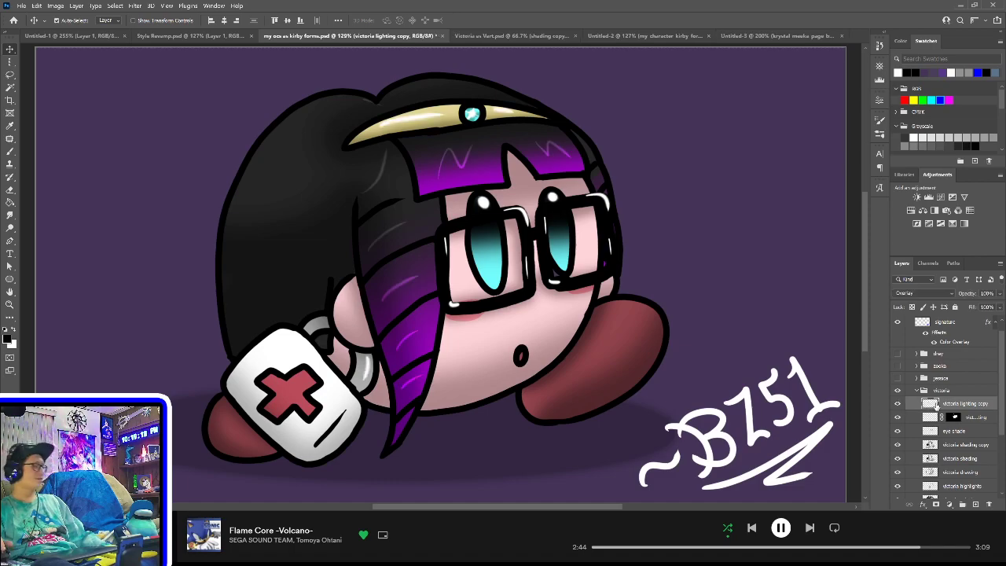
key(l)
mouse_move(351, 111)
mouse_down()
mouse_move(366, 76)
mouse_move(403, 93)
mouse_move(388, 120)
mouse_up()
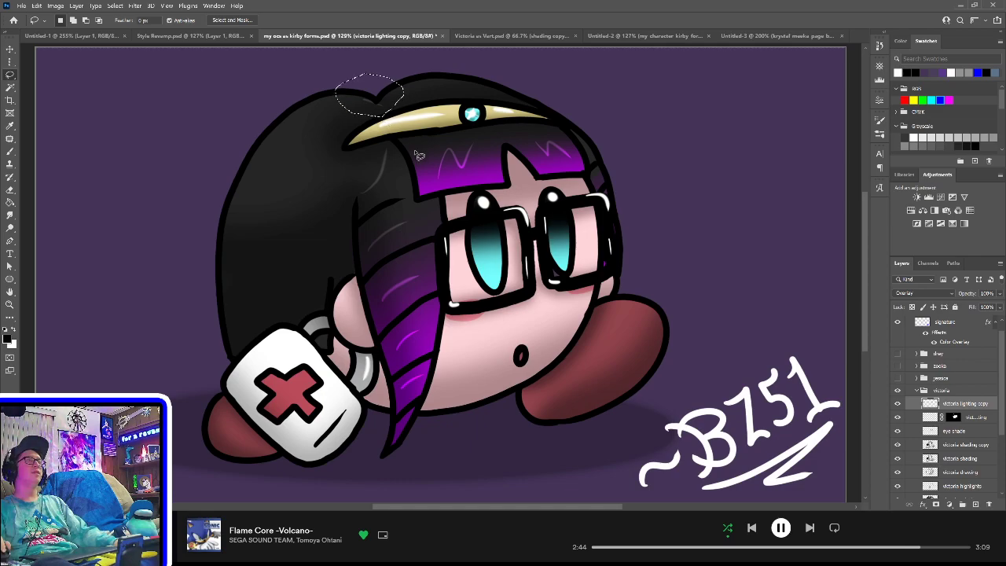
key(ctrl+t)
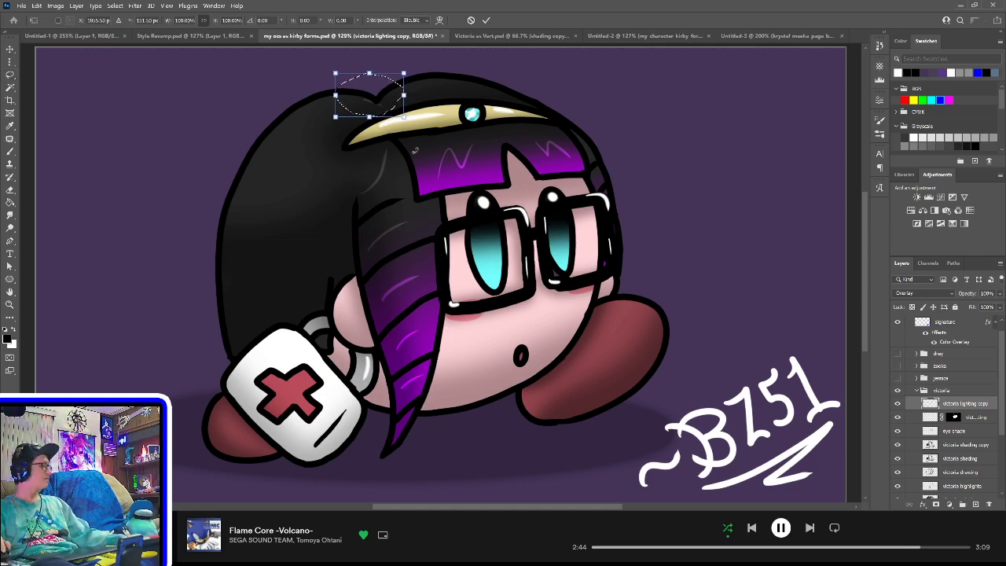
key(Left)
key(Left)
key(Down)
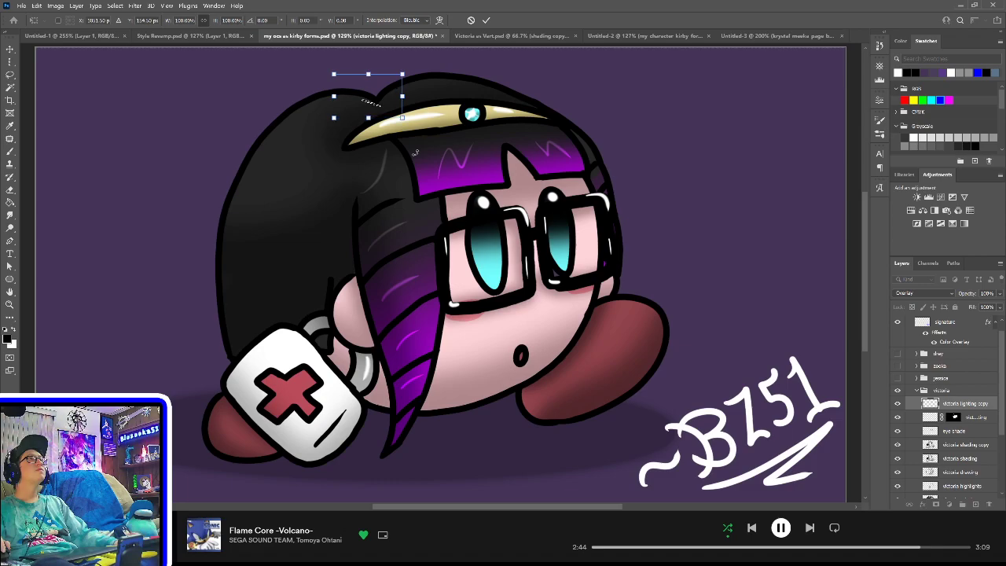
key(Return)
key(ctrl+d)
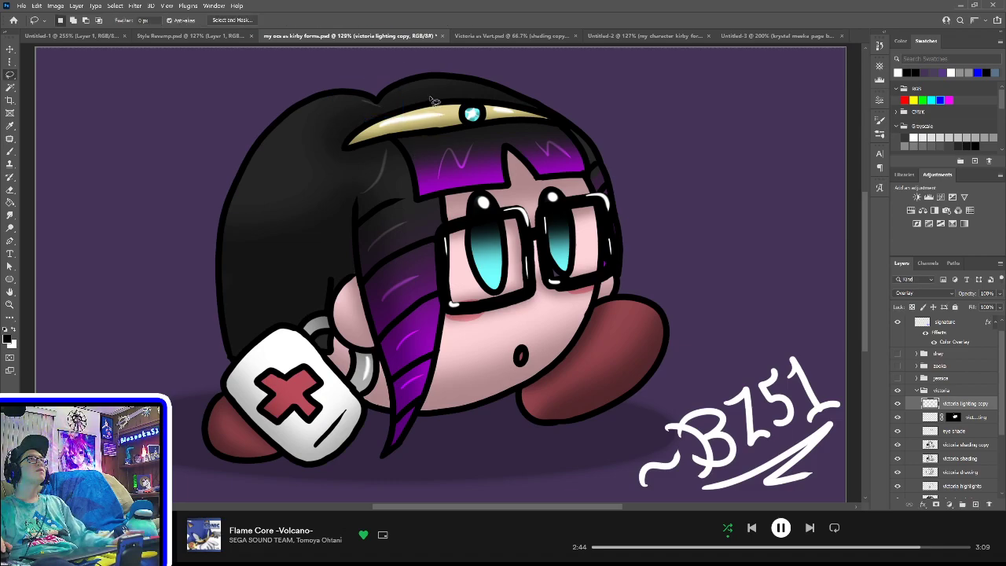
key(ctrl+s)
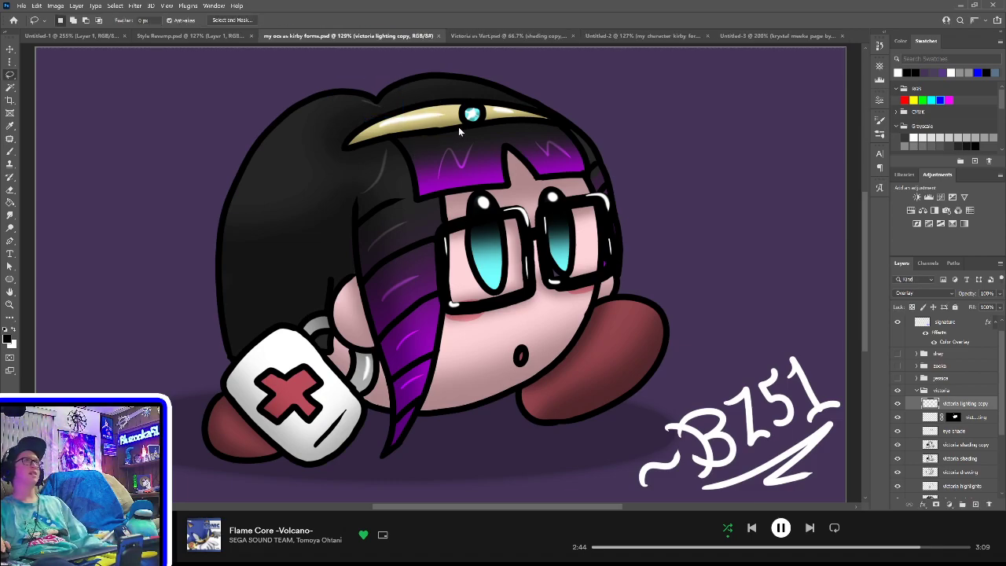
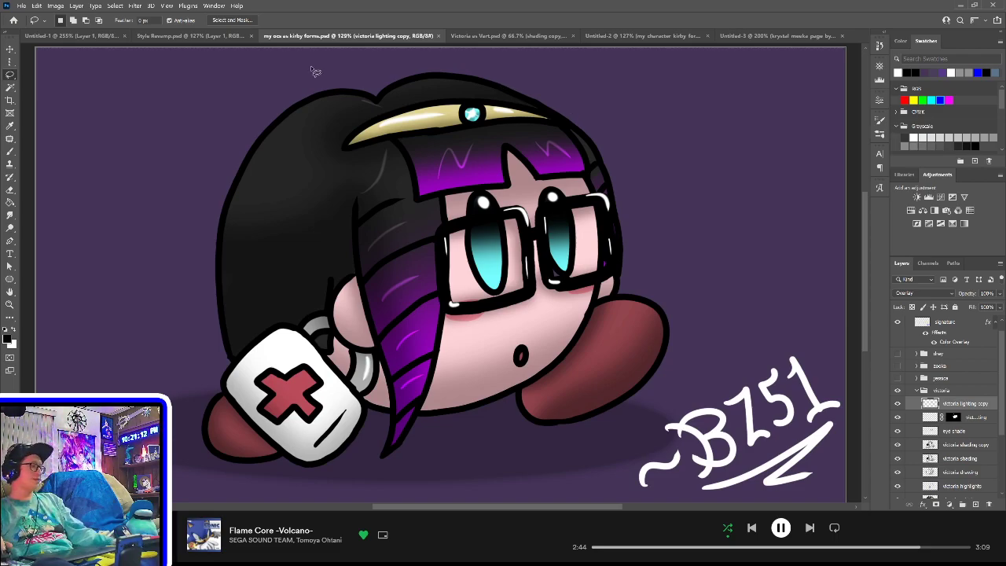
- Add a Gradient Overlay effect to the Rectangle 1 background layer
key(ctrl+plus)
key(ctrl+minus)
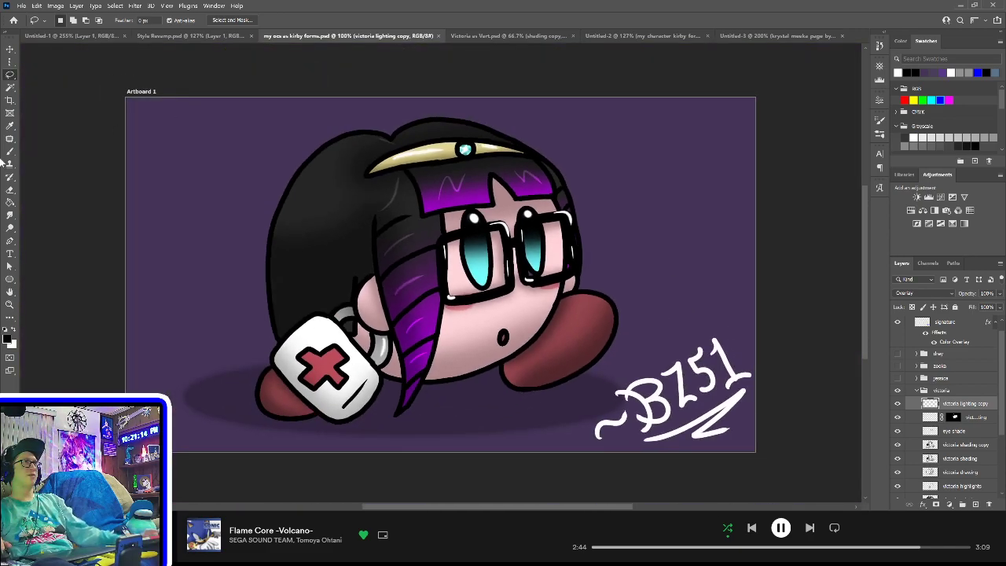
scroll(897, 404, down, 3)
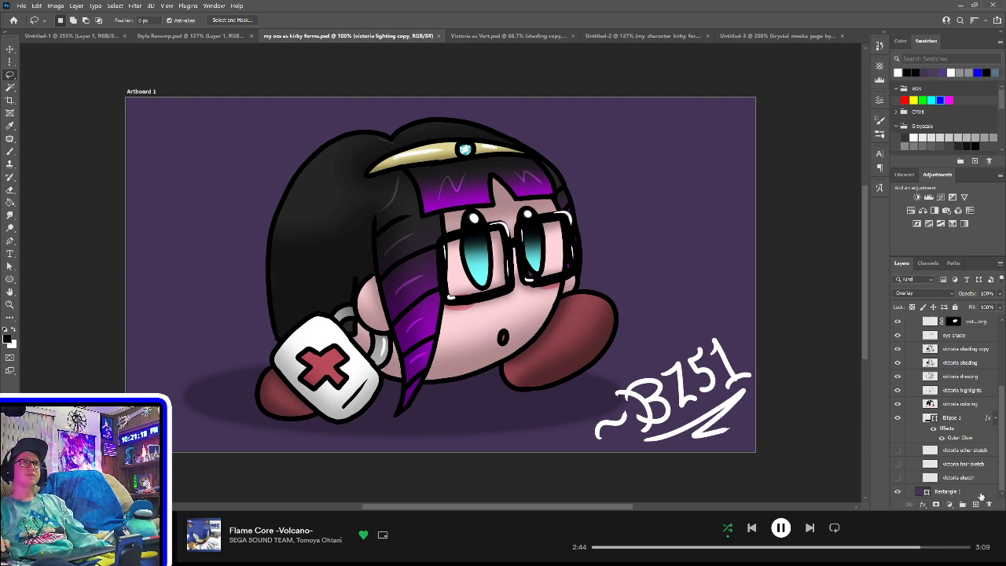
click(988, 493)
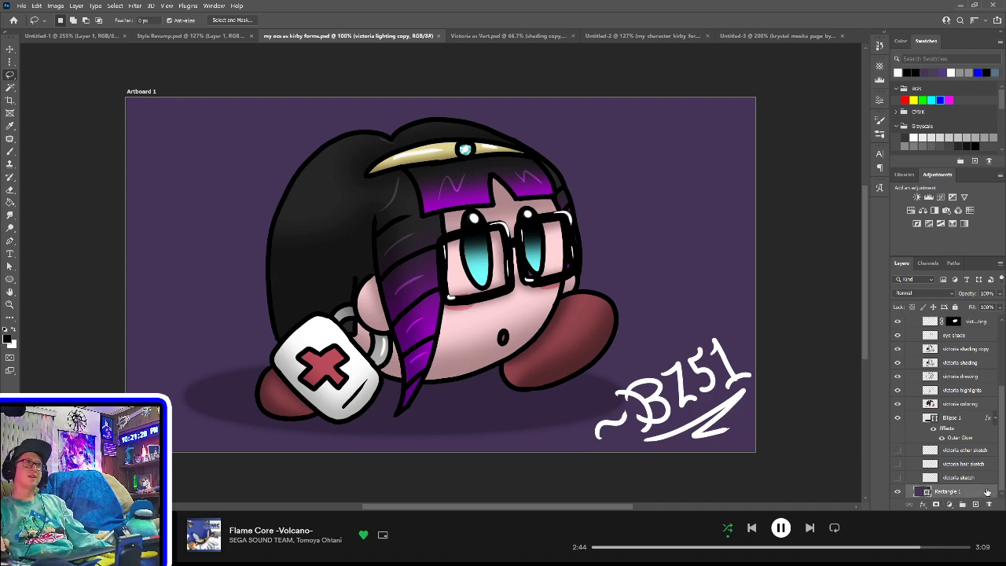
key(h)
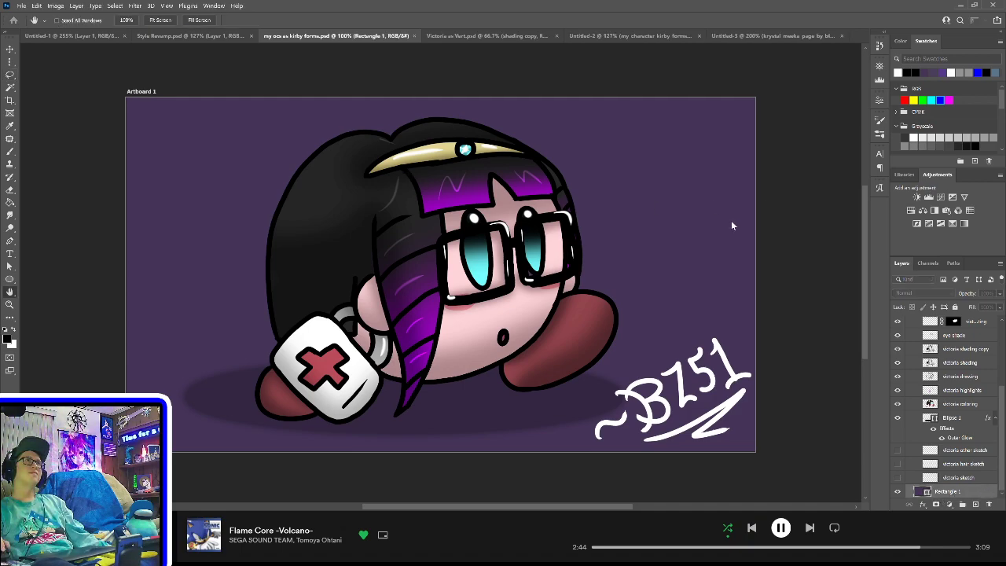
key(g)
click(694, 214)
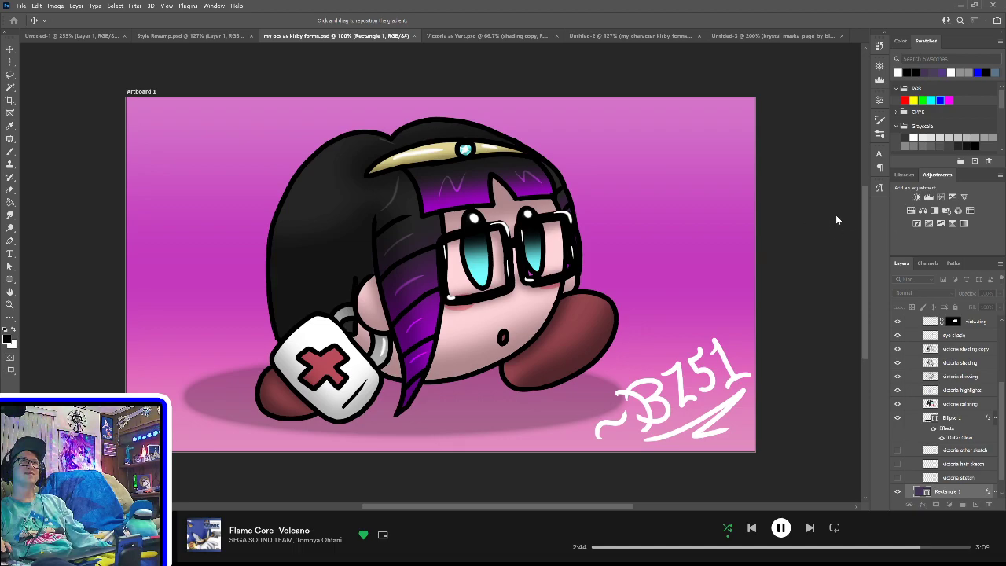
- Remove the overlay gradient's magenta middle band and recolor it from black at the top to light purple at the bottom
key(i)
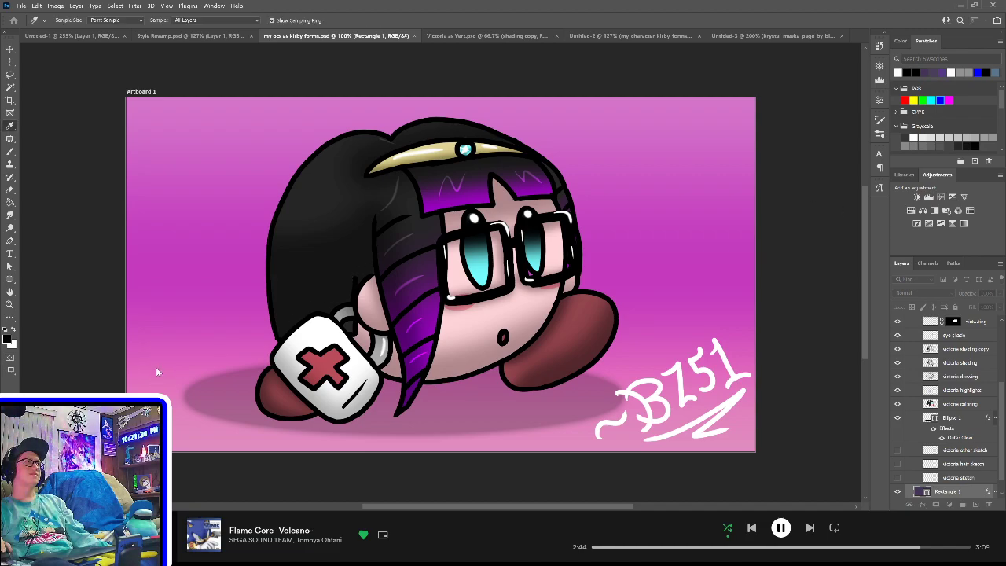
key(ctrl+z)
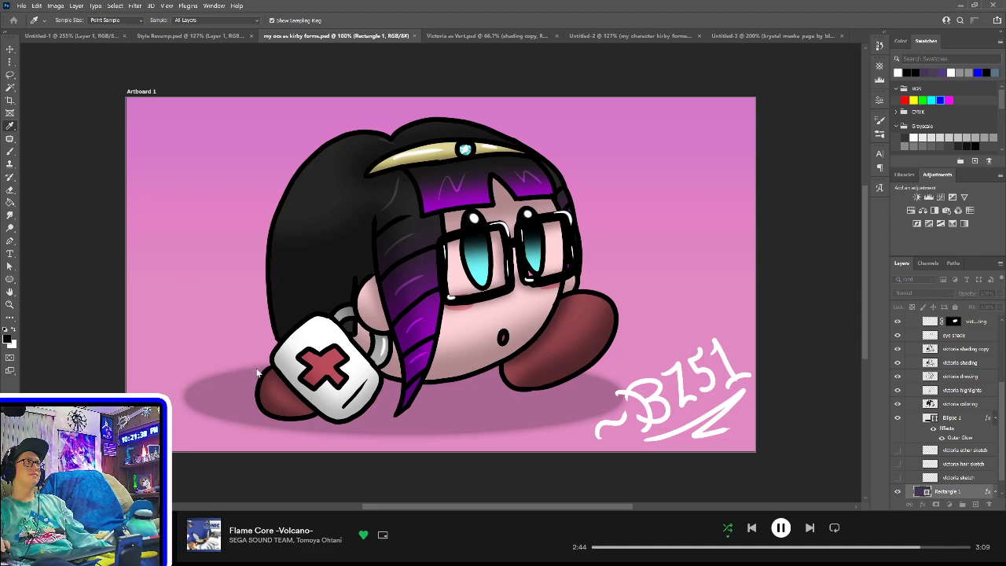
click(182, 273)
click(272, 136)
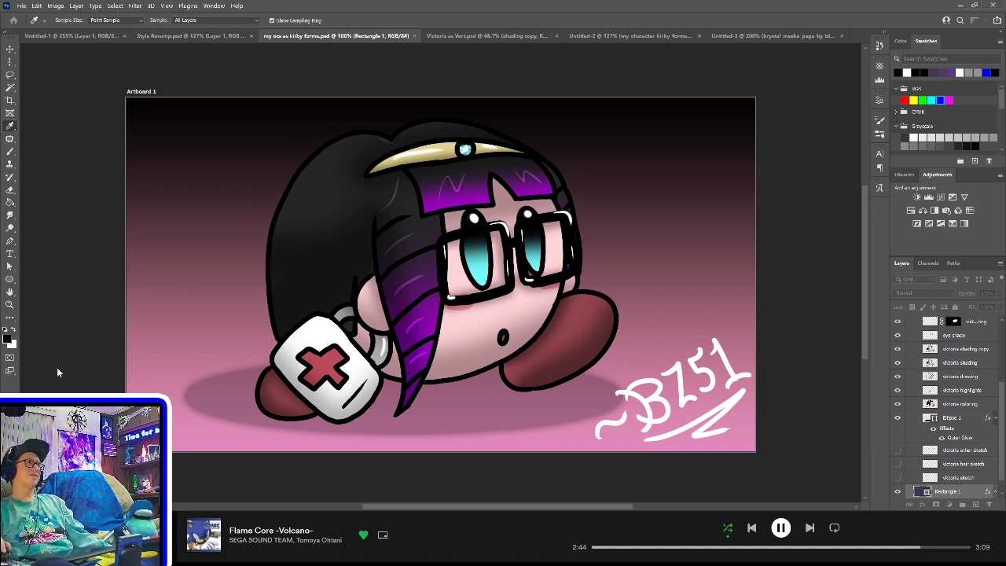
click(196, 168)
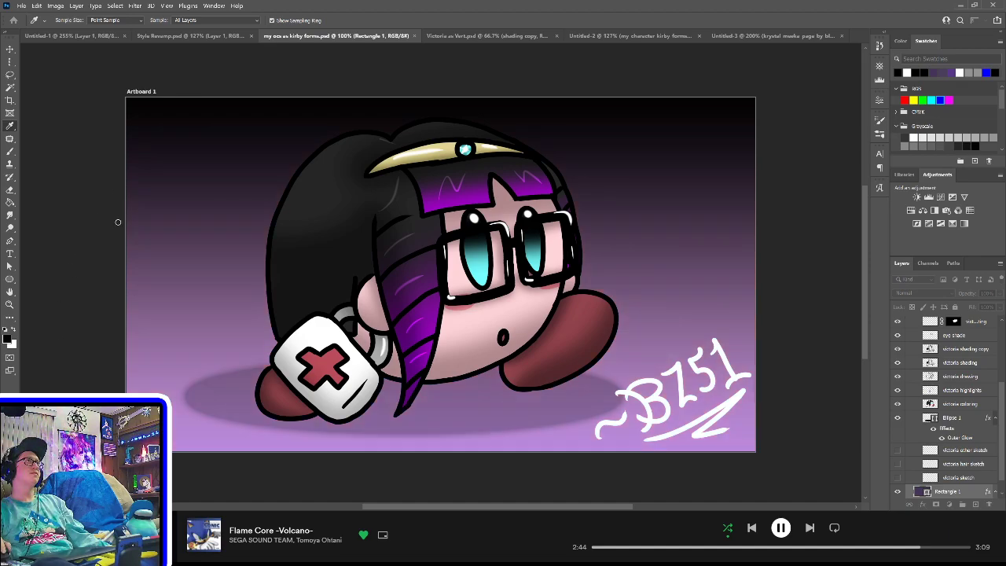
- Darken the gradient to deep indigo at the top, muted plum in the middle and dark purple at the bottom, and apply it
click(120, 215)
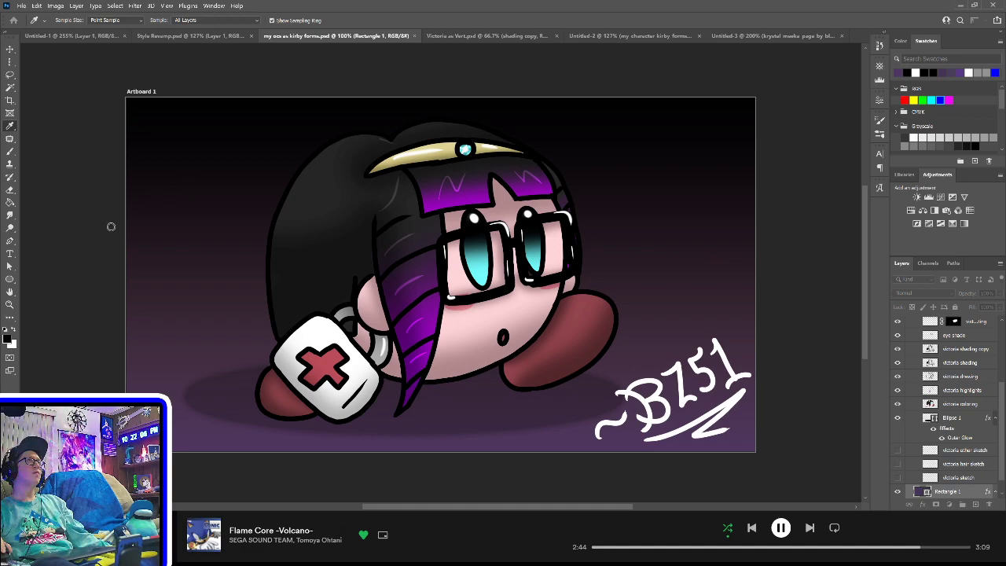
click(111, 226)
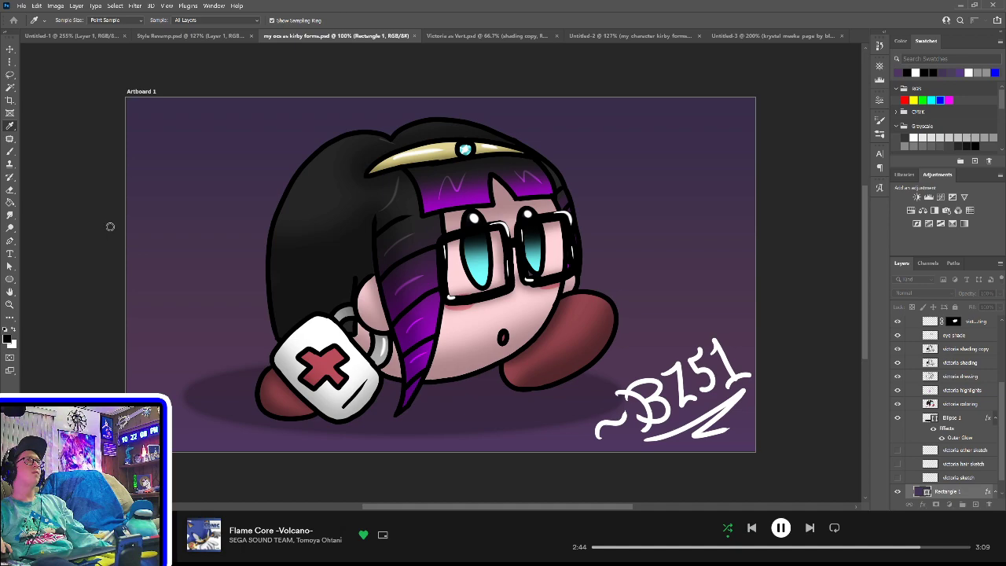
click(103, 236)
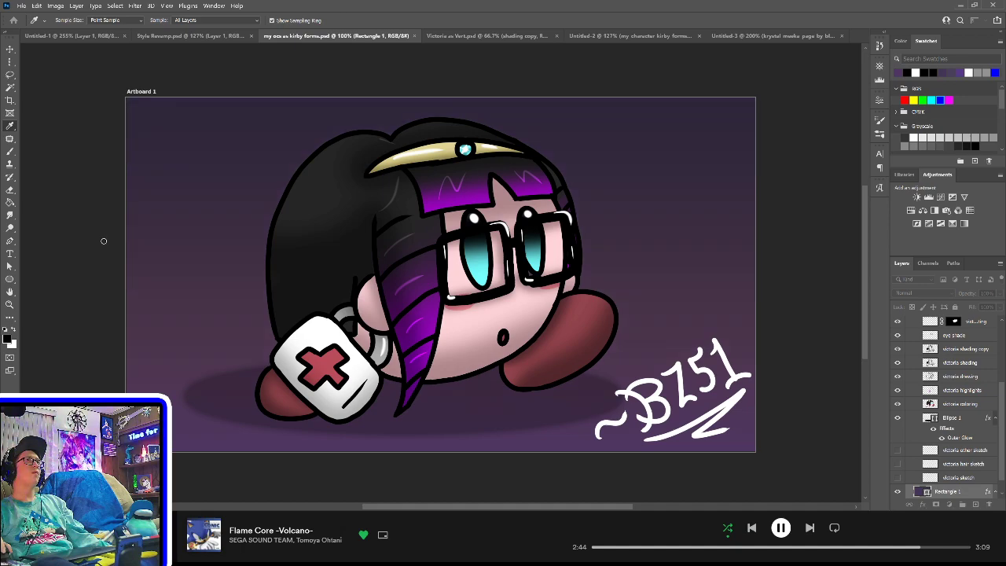
click(103, 240)
click(101, 237)
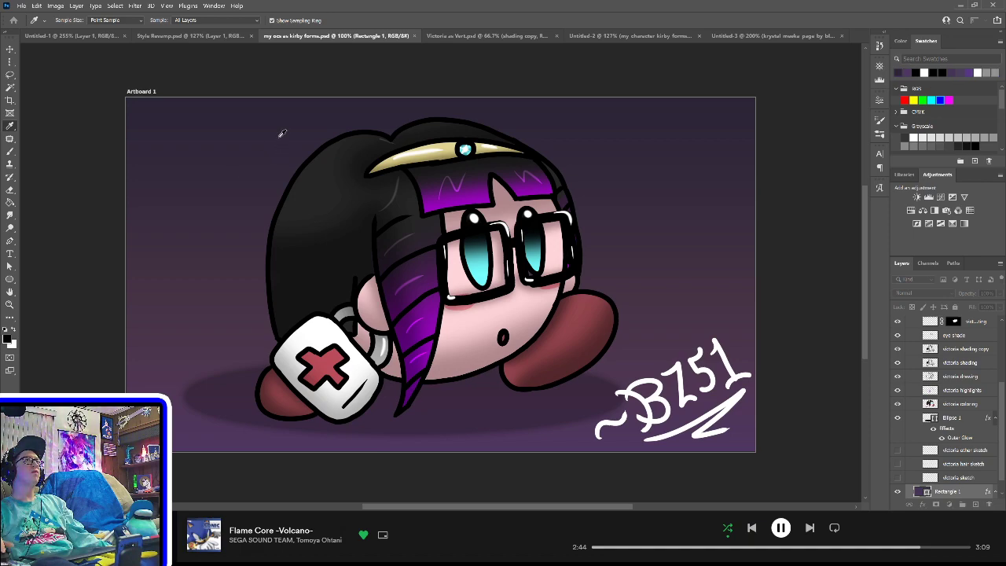
click(728, 166)
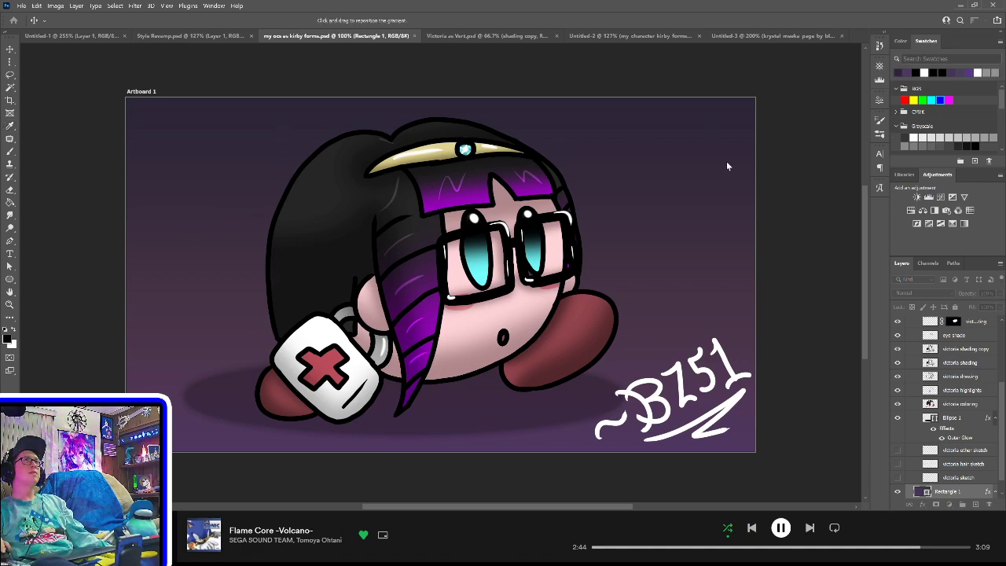
key(Return)
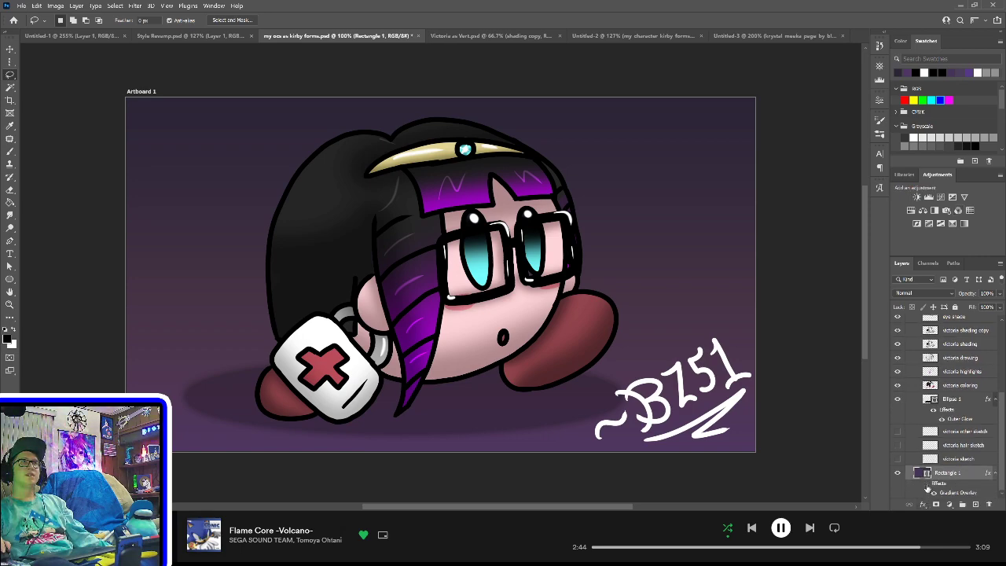
- Compare the background with and without Rectangle 1's Gradient Overlay by switching the effect off and on, leaving it on
click(928, 488)
click(928, 488)
click(928, 489)
click(928, 488)
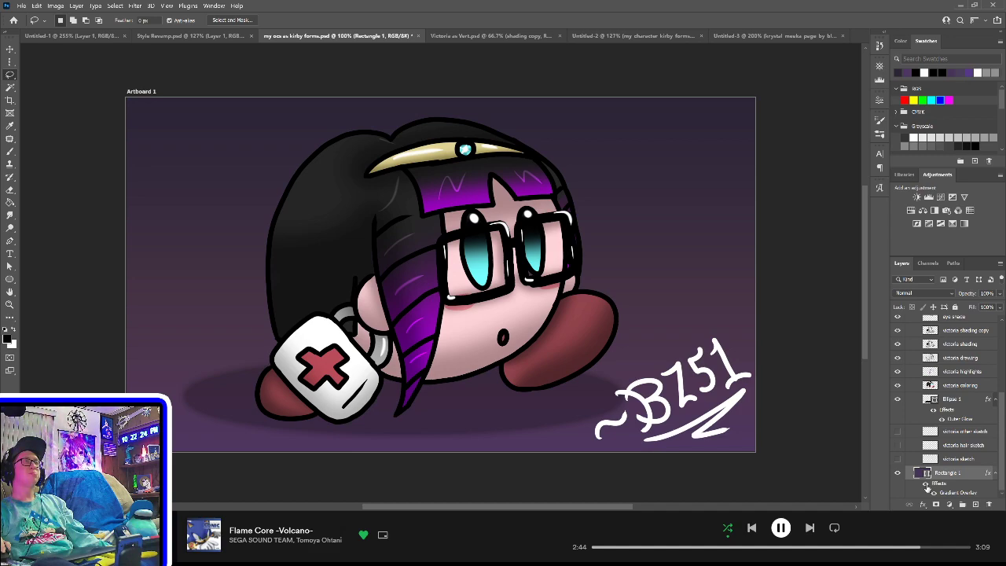
click(927, 488)
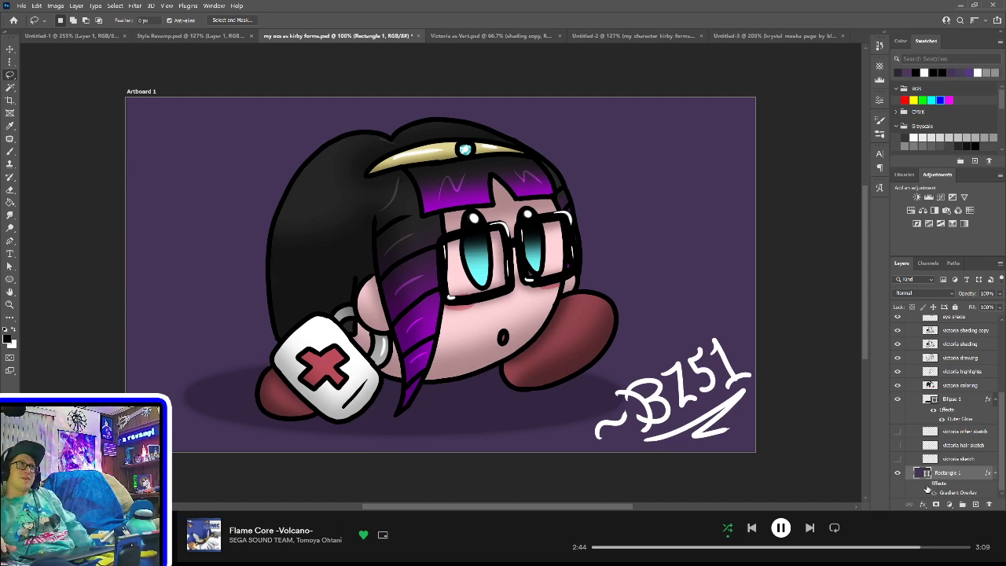
click(927, 488)
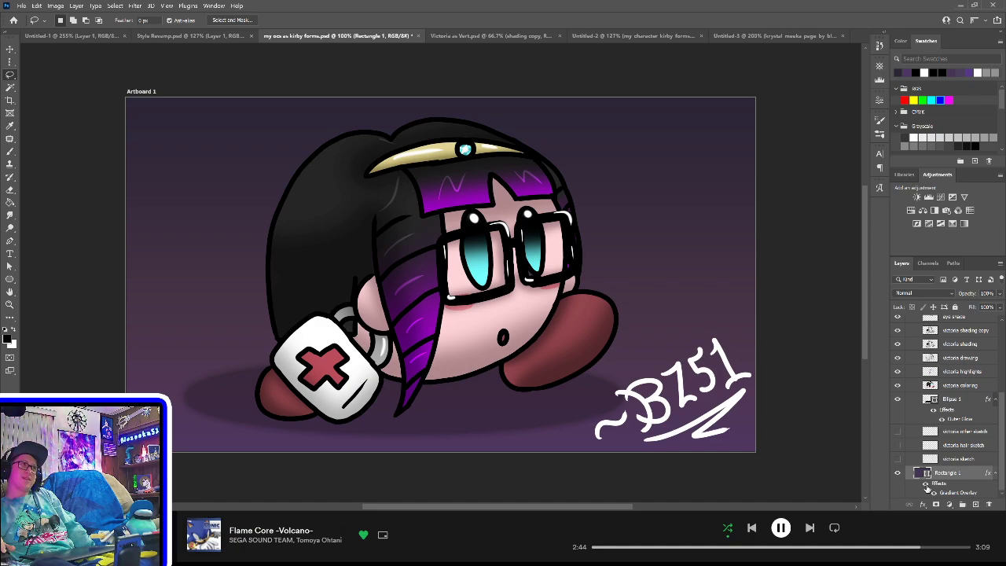
click(928, 489)
click(927, 490)
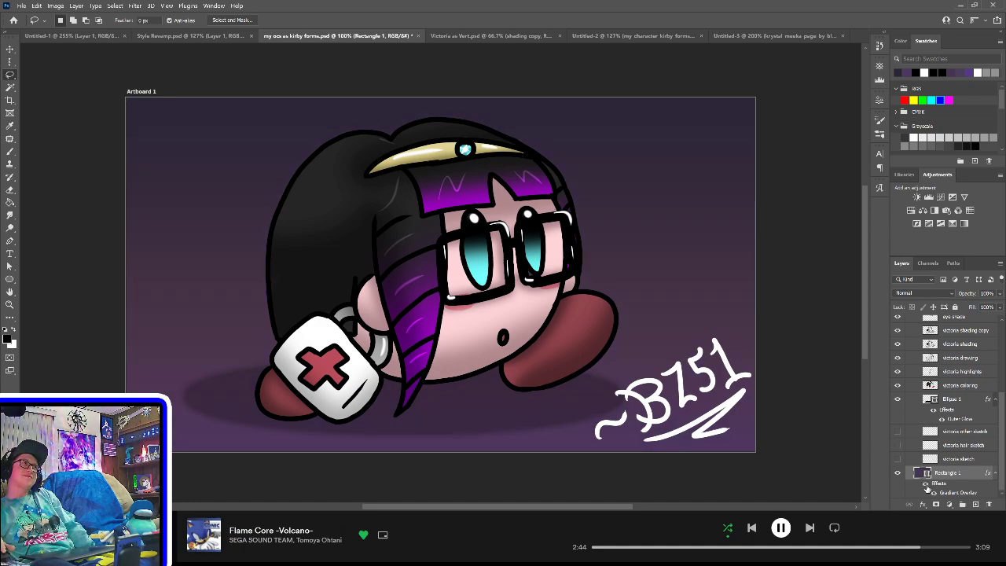
click(927, 489)
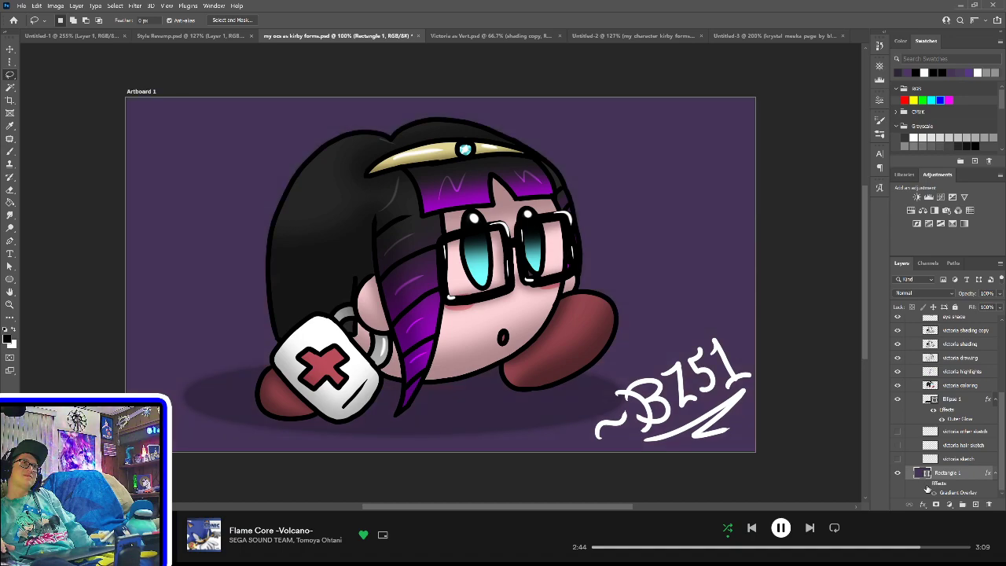
click(927, 489)
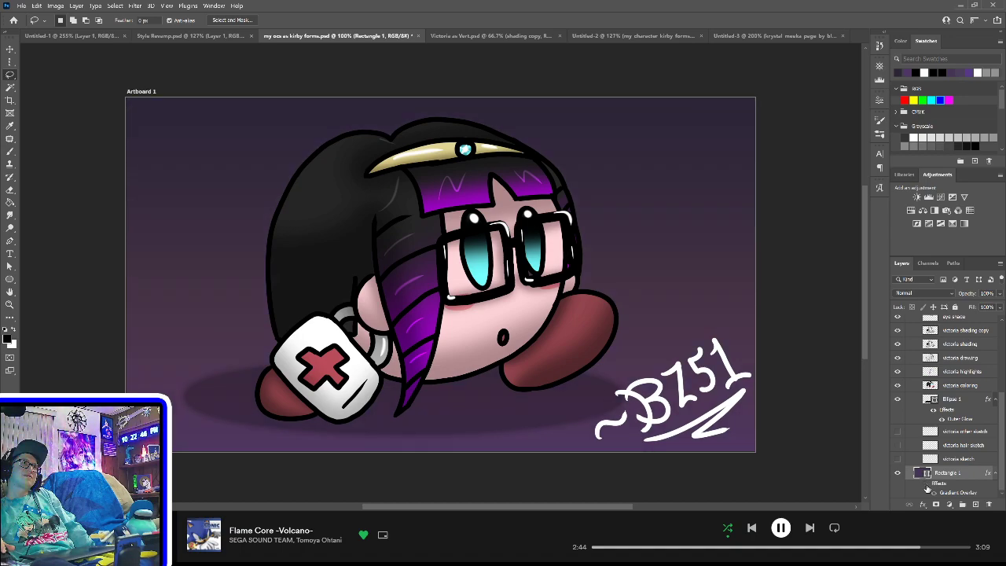
click(927, 490)
click(927, 490)
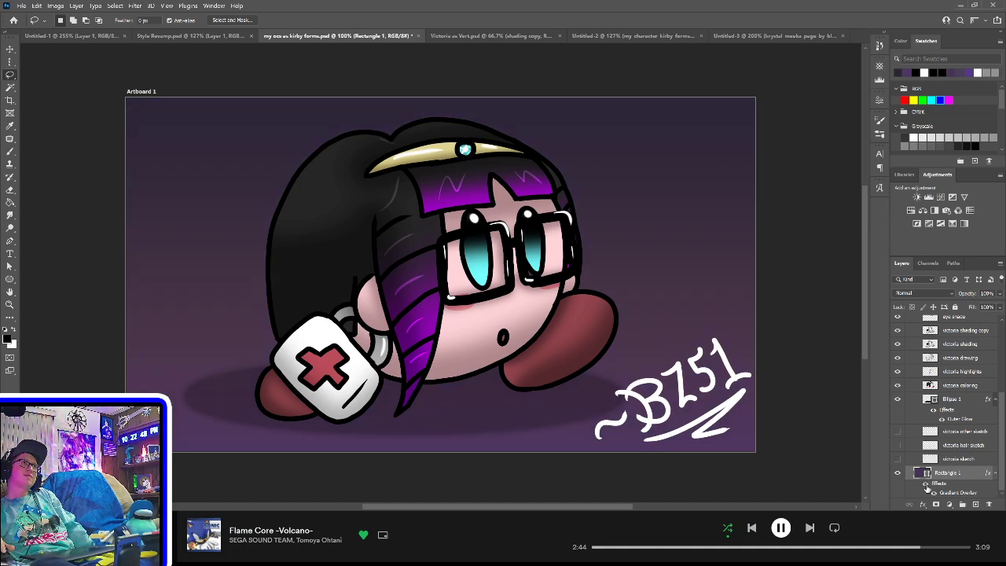
click(927, 489)
click(927, 489)
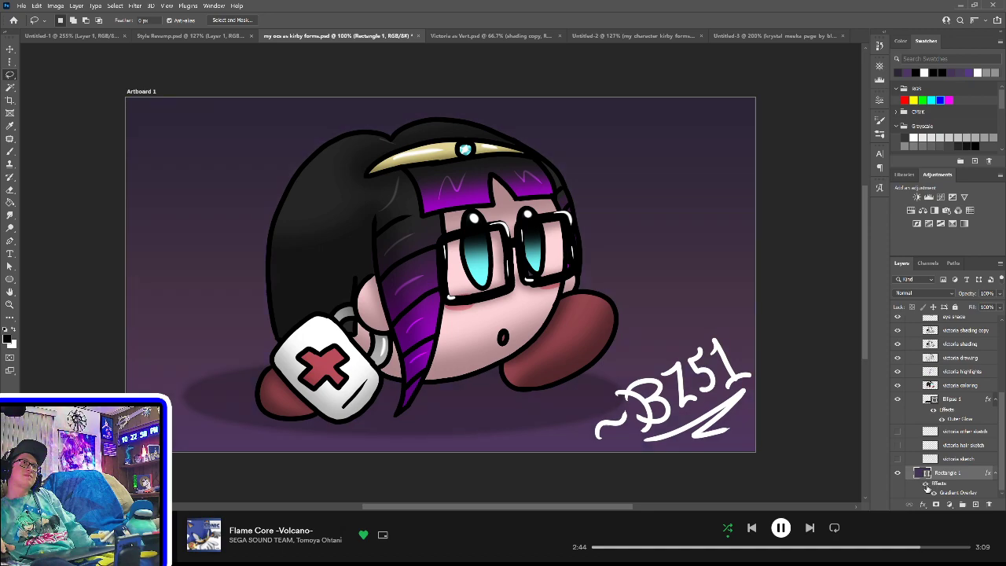
click(927, 489)
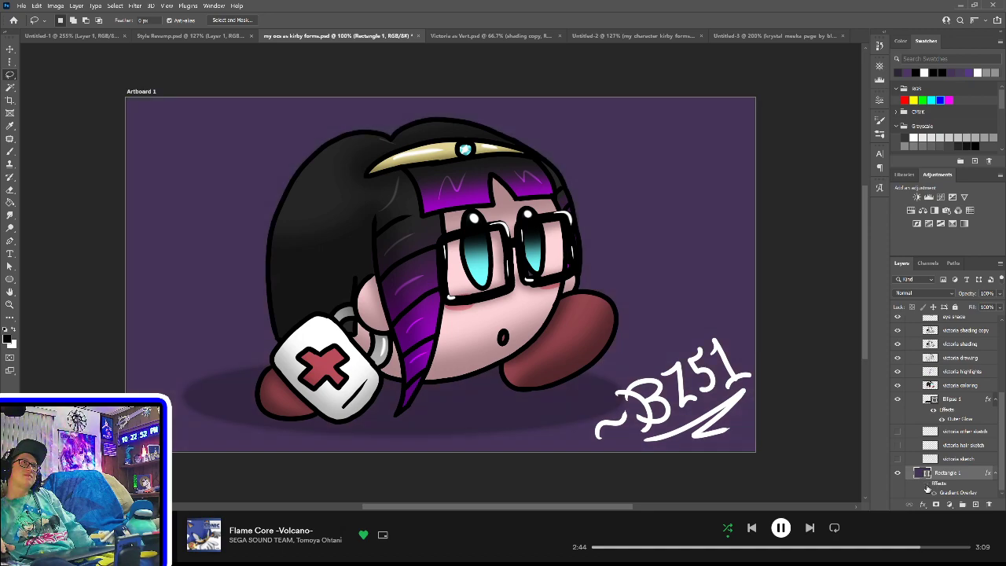
click(927, 489)
click(927, 490)
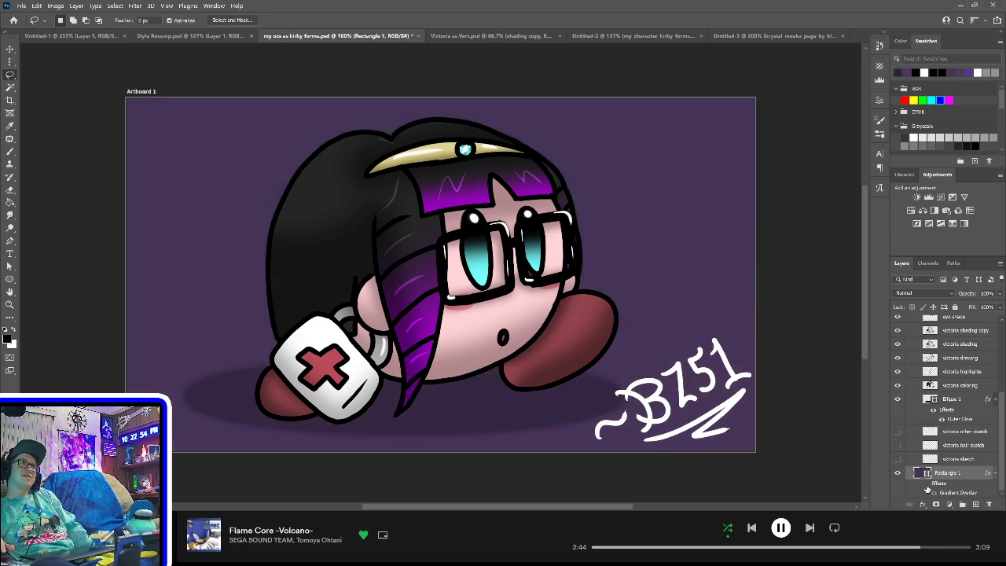
click(927, 489)
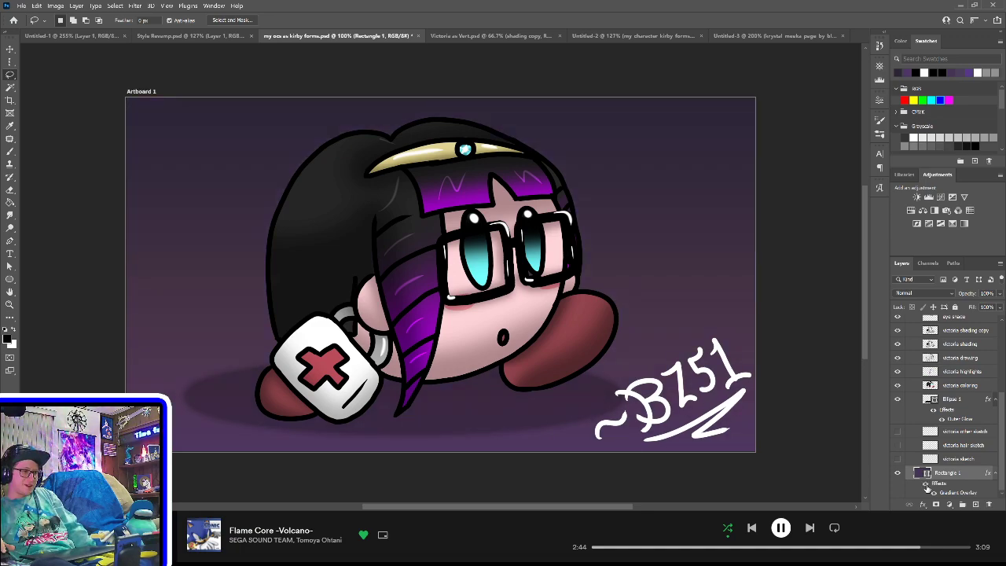
click(927, 489)
click(927, 489)
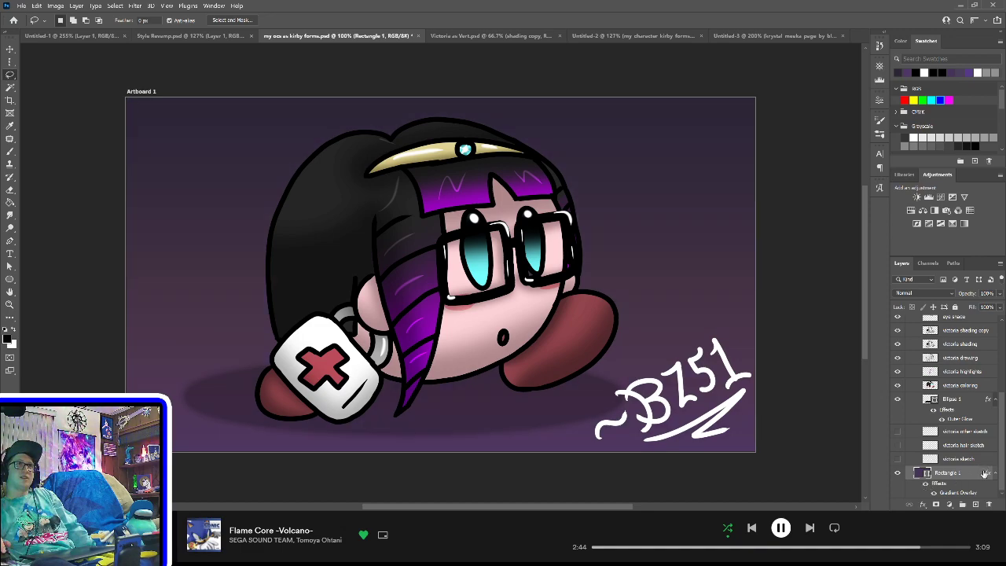
key(h)
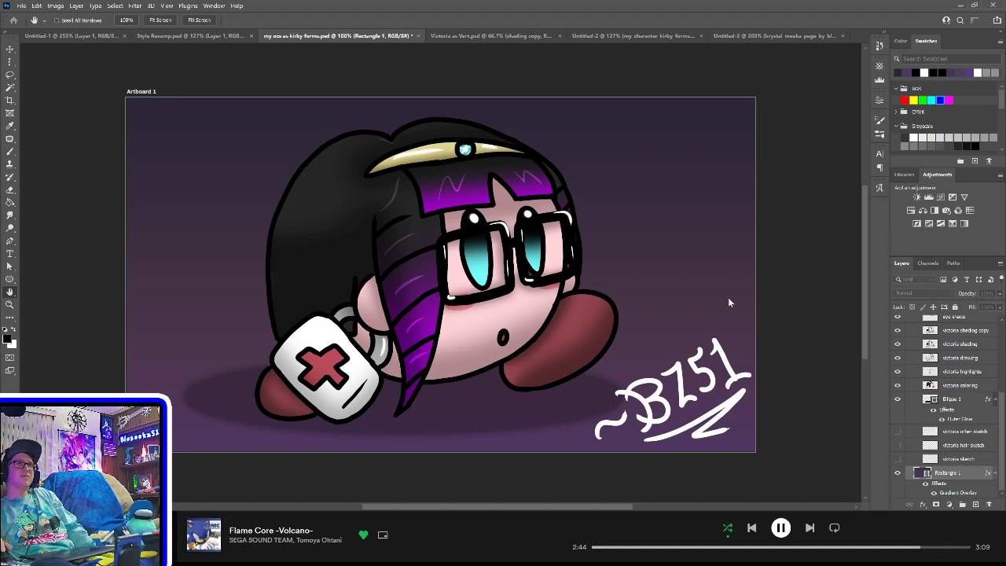
click(694, 216)
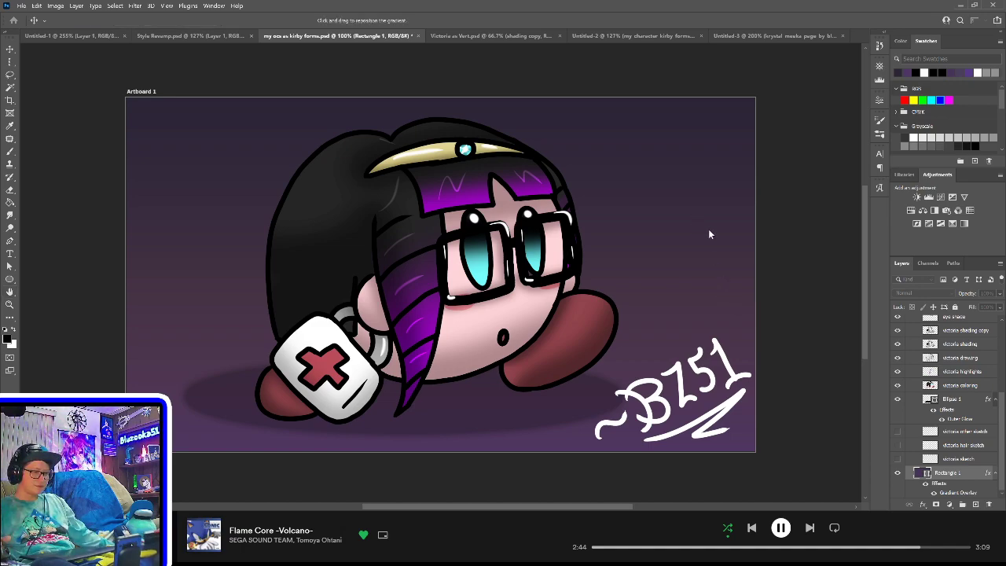
key(i)
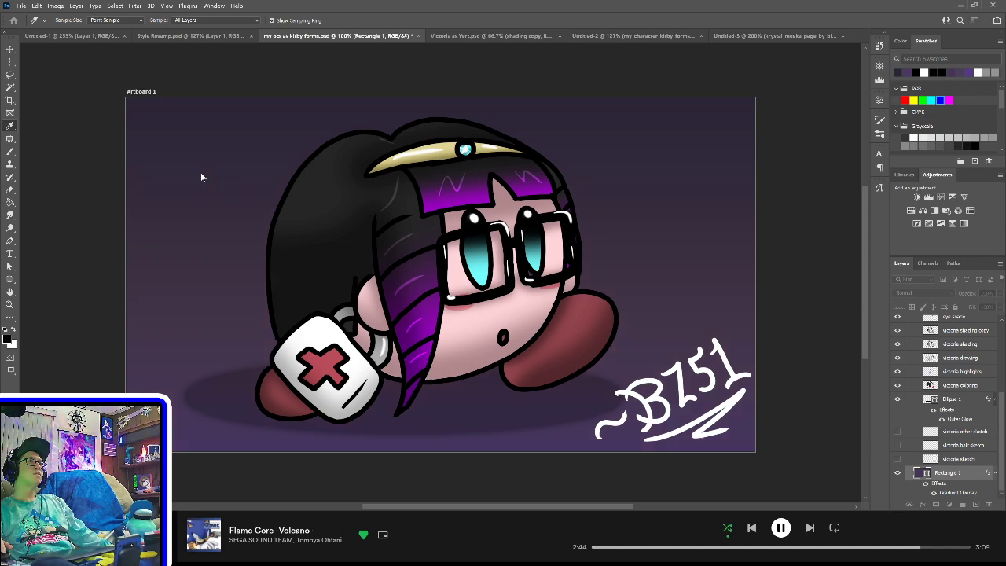
click(293, 129)
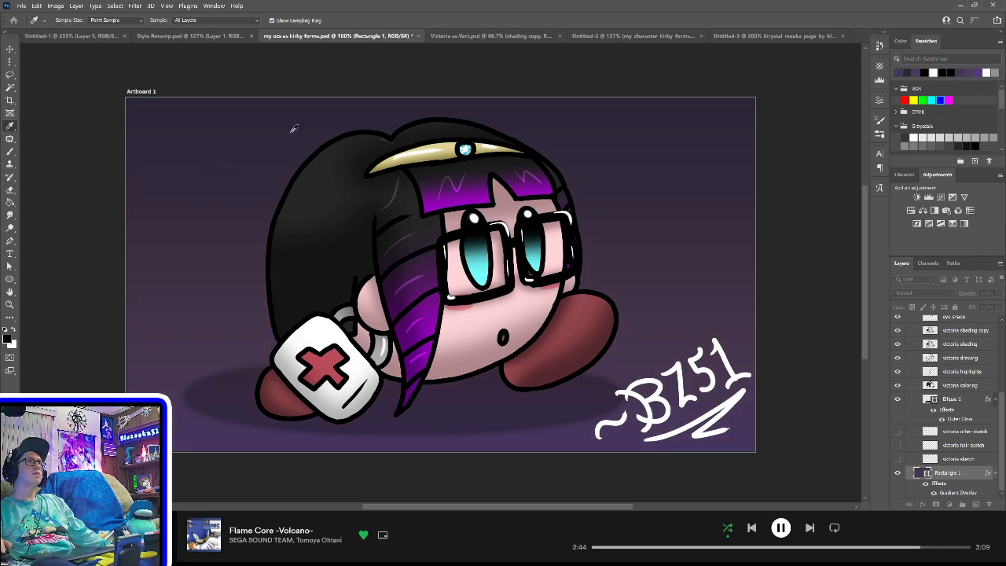
key(g)
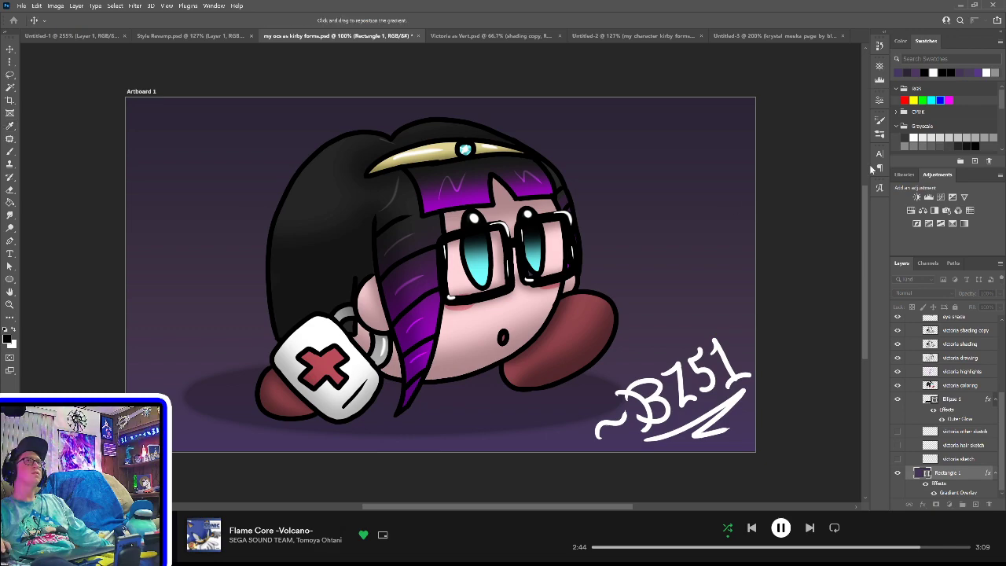
key(l)
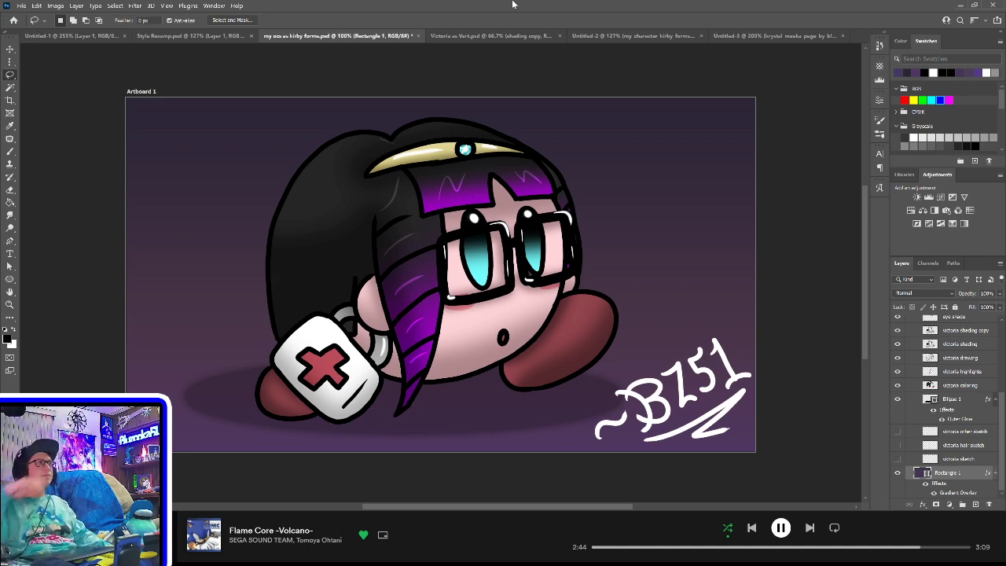
- Save the document with the gradient background
key(ctrl+s)
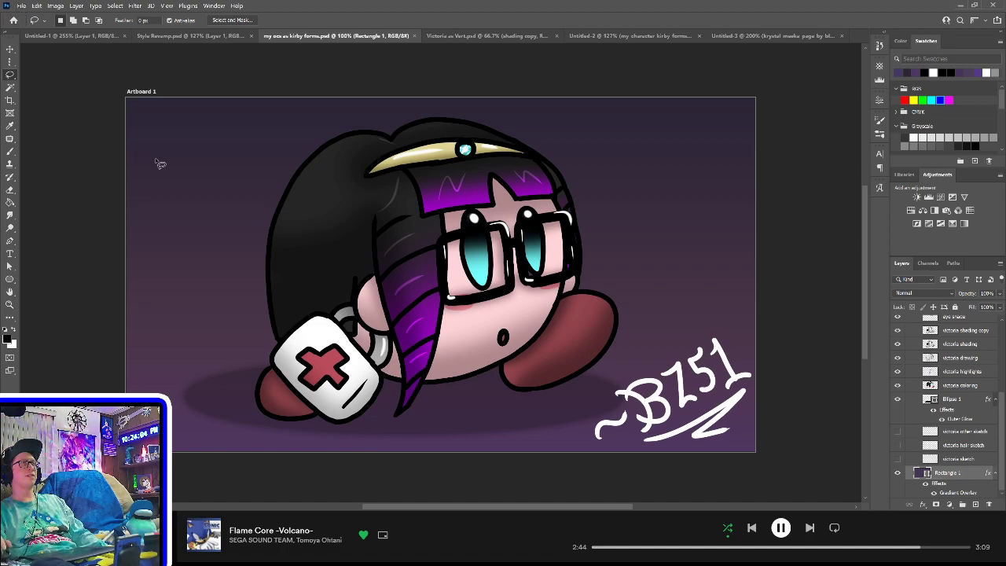
key(space)
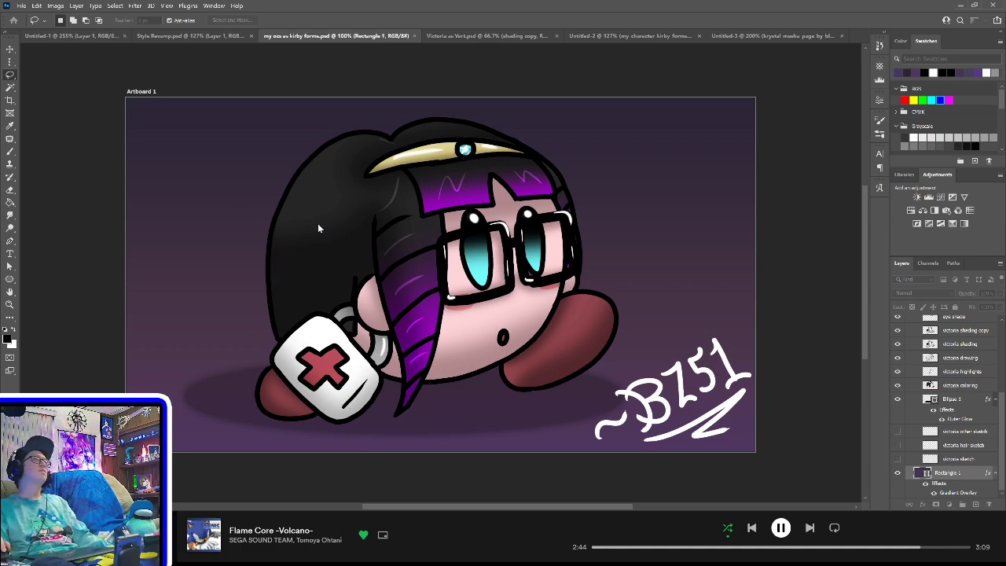
click(401, 241)
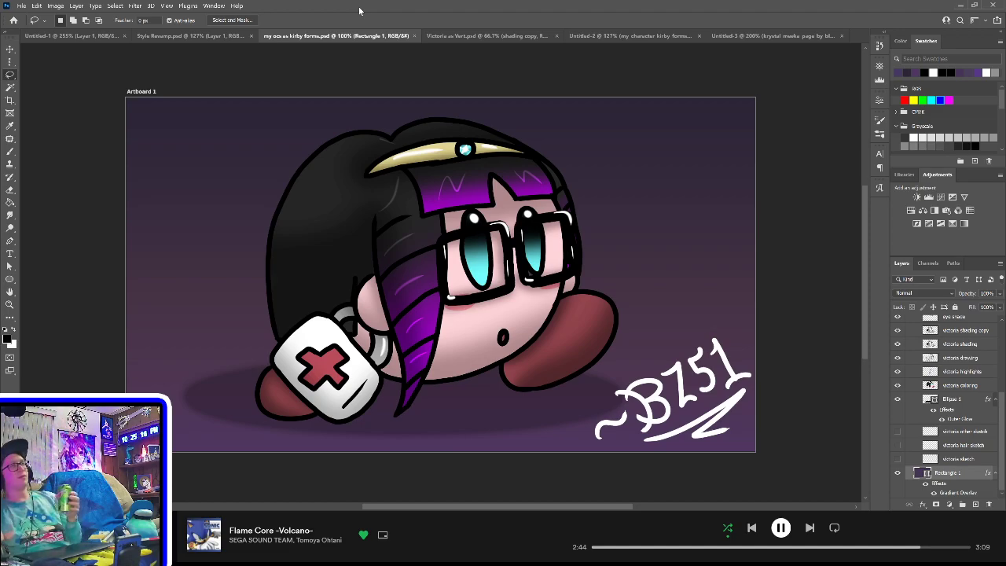
- Look over the schedule and the Victoria as Vert drawing, and return to "my ocs as kirby forms.psd" with the artboard fitted on screen
click(30, 35)
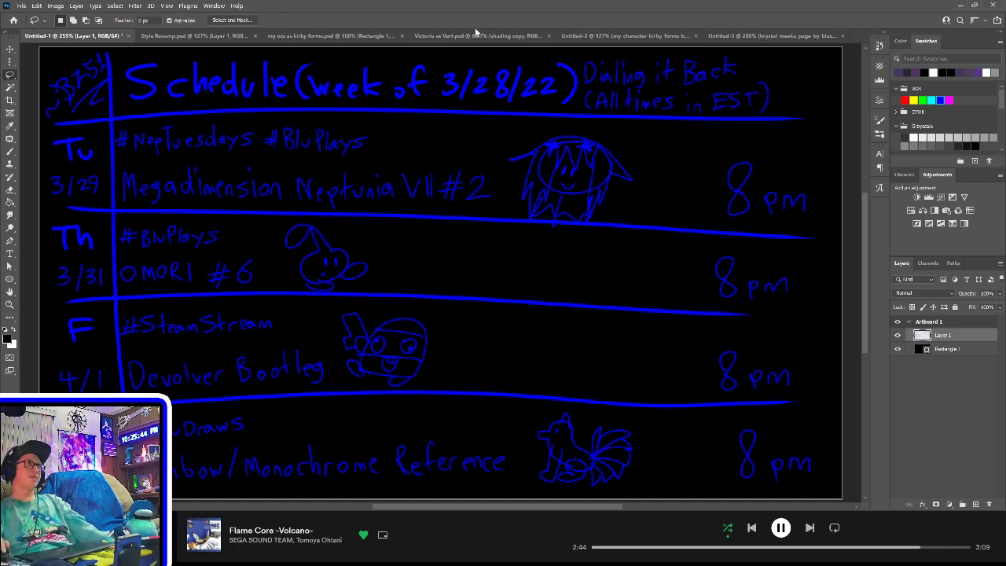
click(471, 36)
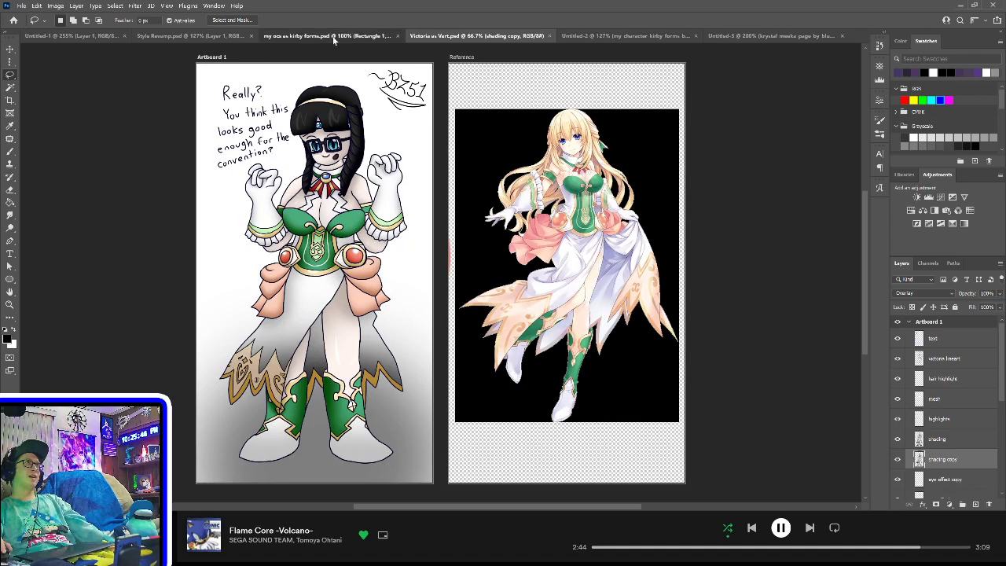
click(338, 35)
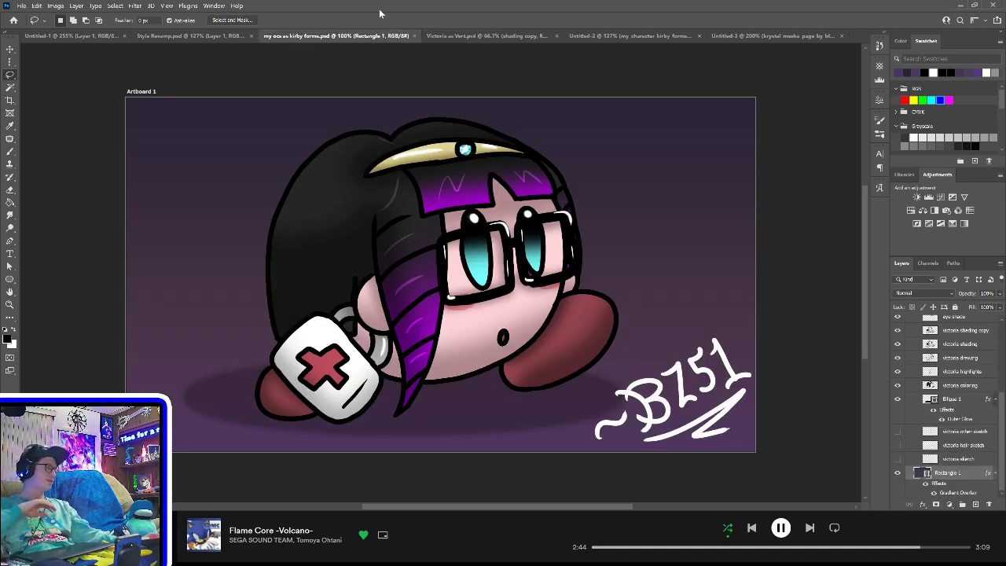
key(ctrl+0)
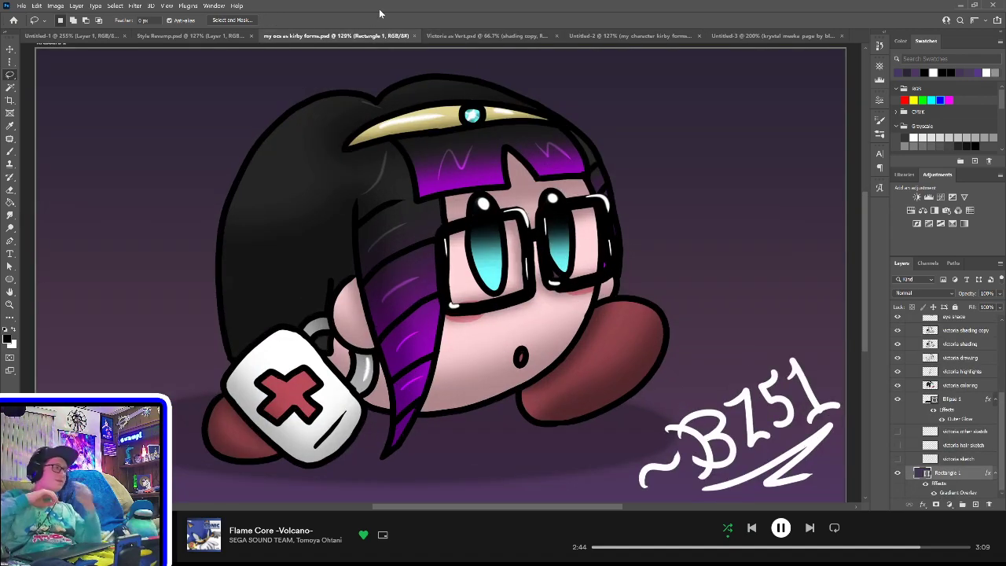